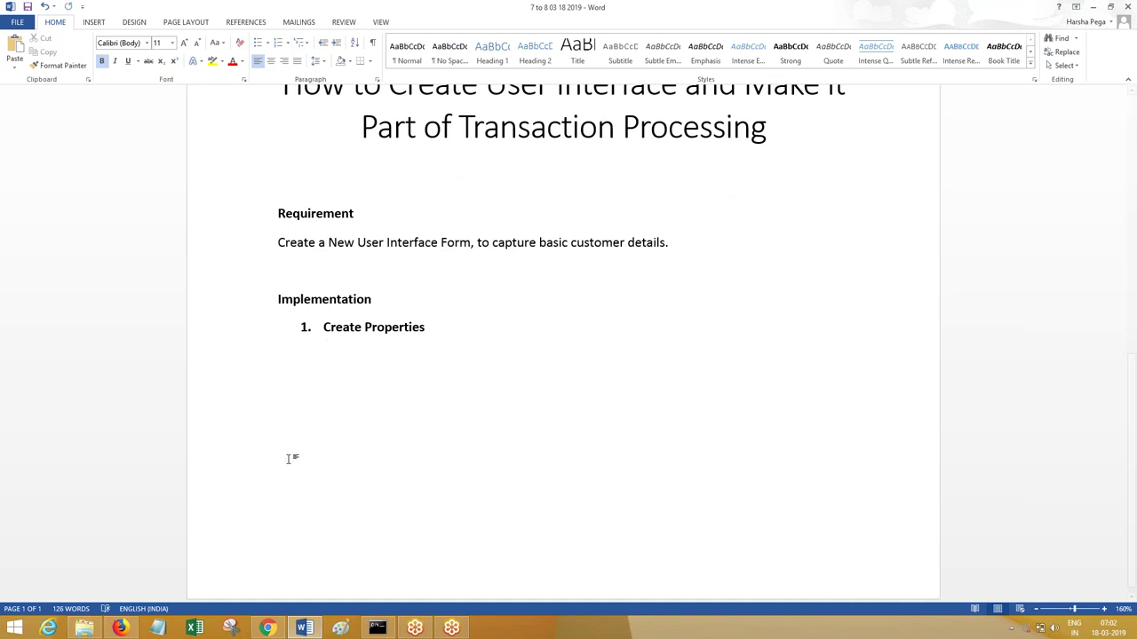
Step: Bring up the Arbella Vehicle Insurance home page in Pega Dev Studio from the Word notes
left_click(120, 628)
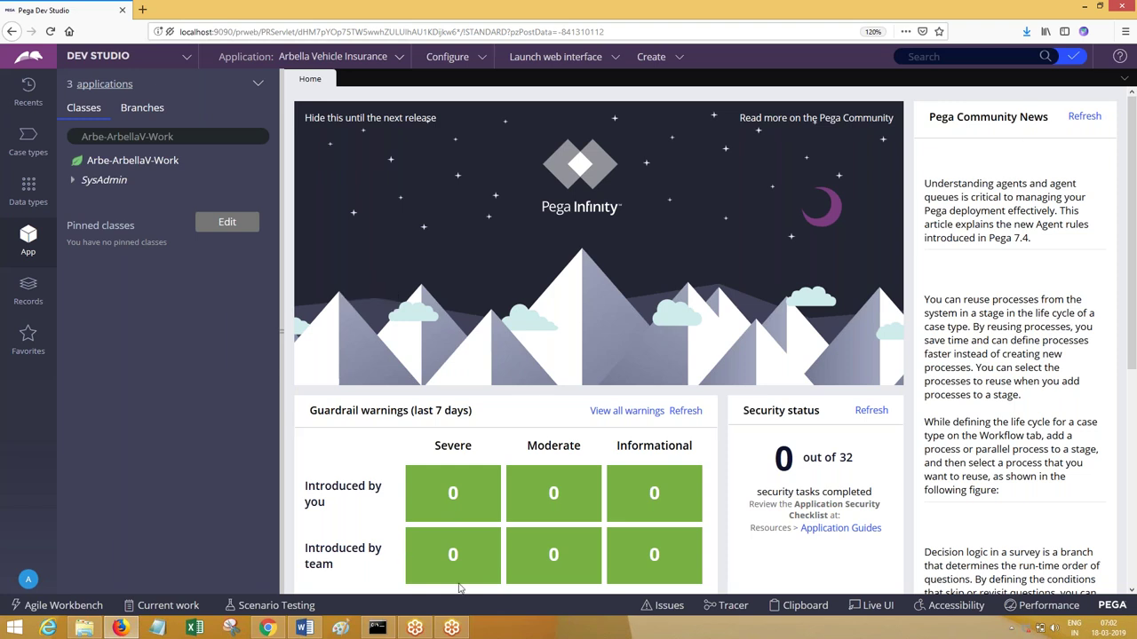
left_click(304, 628)
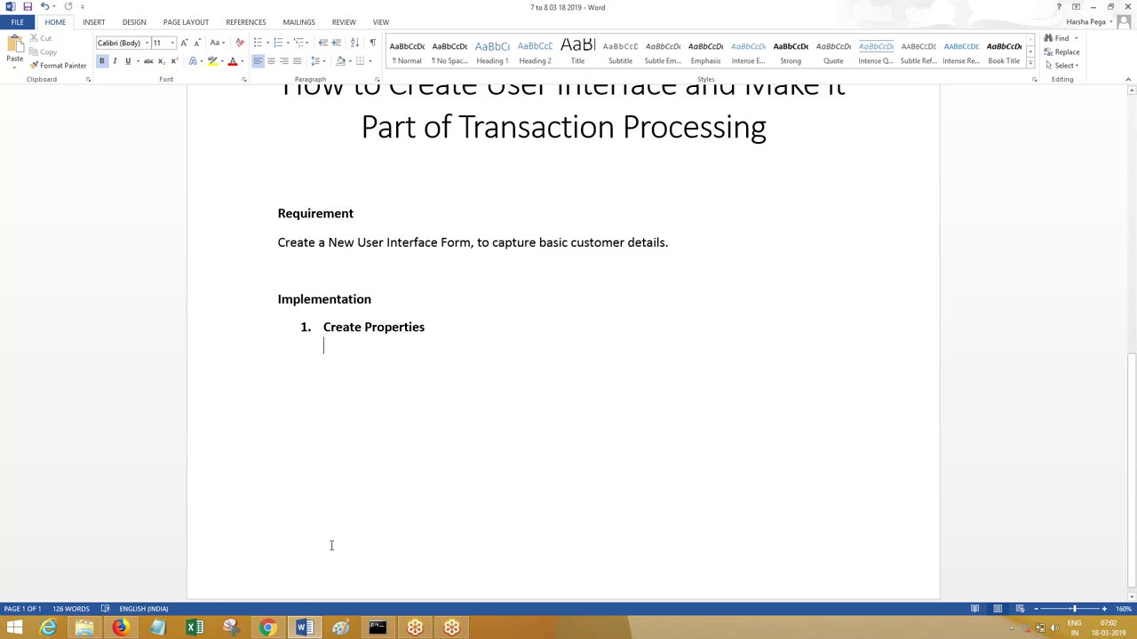
left_click(123, 628)
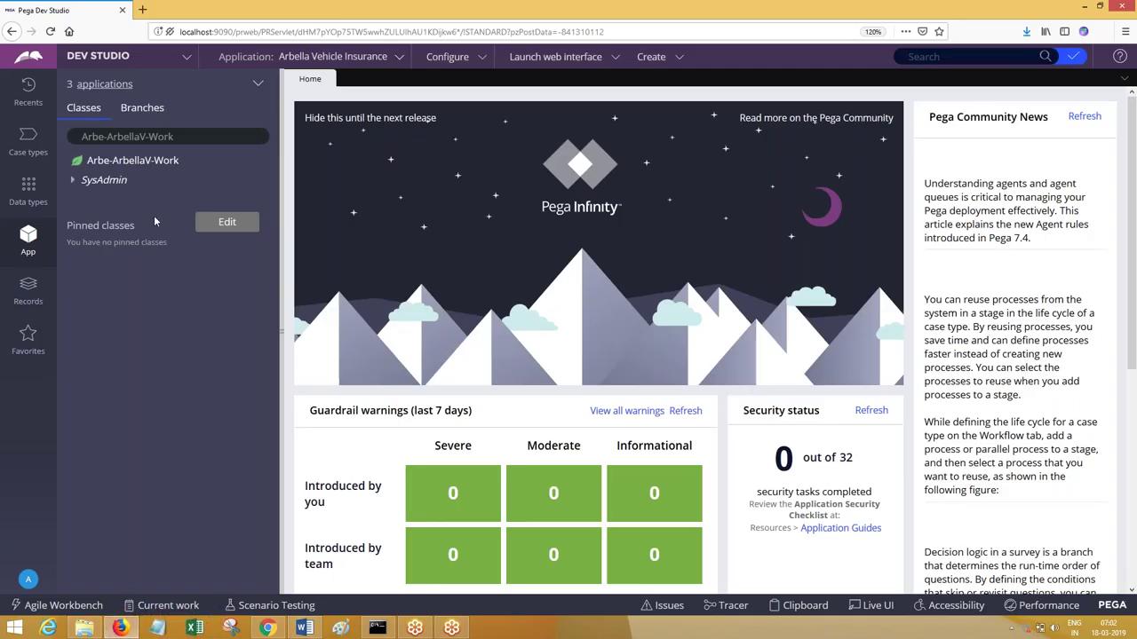
left_click_drag(104, 137, 73, 140)
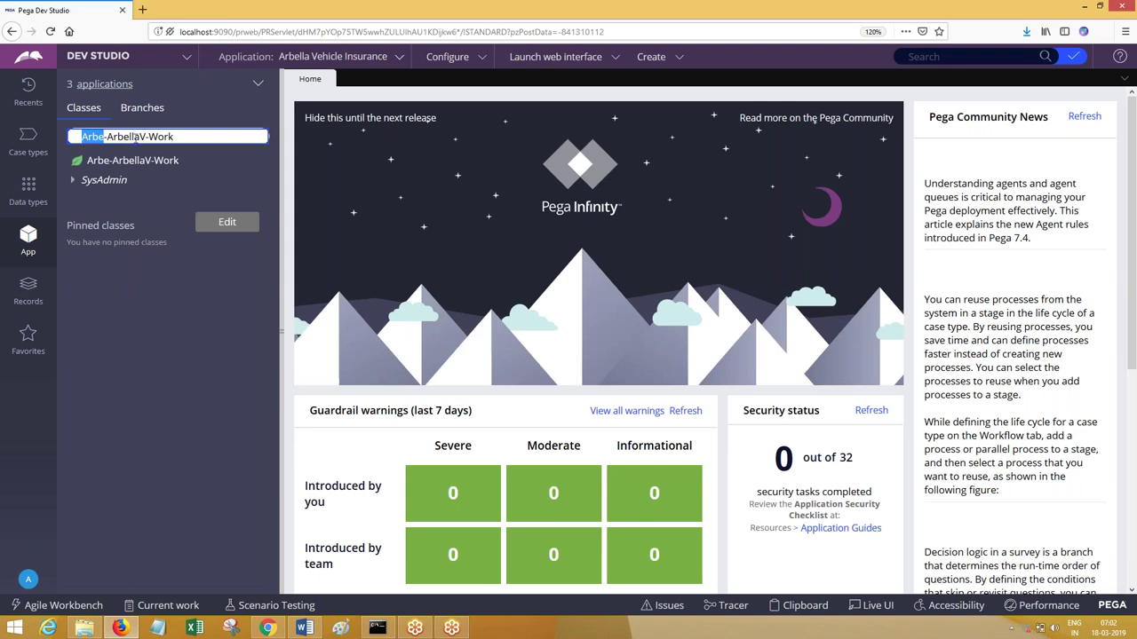
left_click_drag(147, 138, 63, 139)
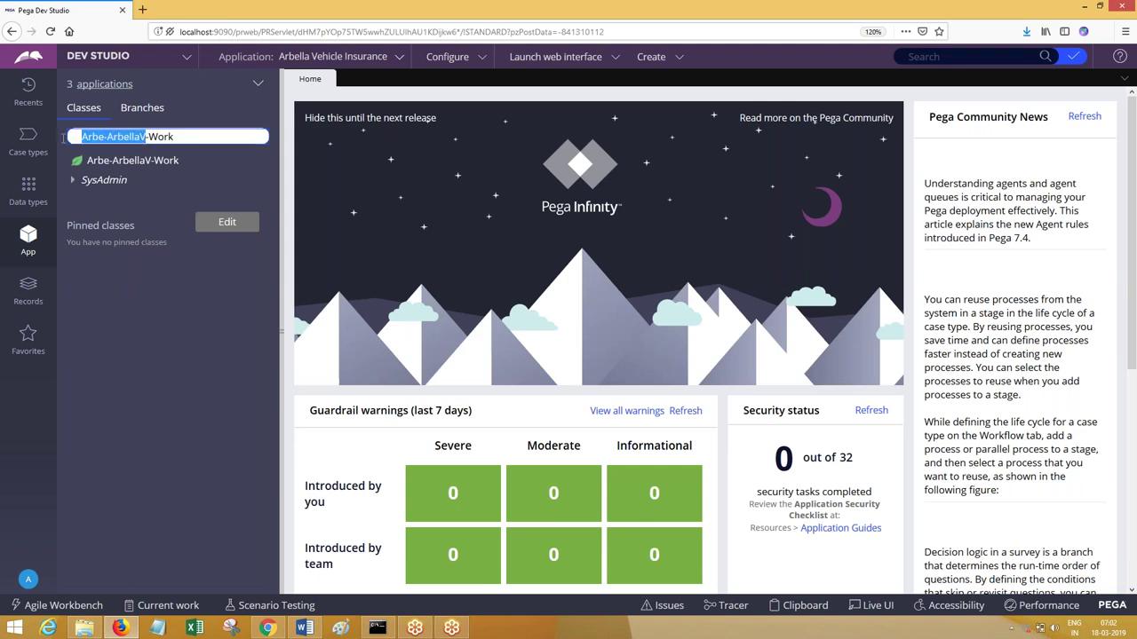
left_click_drag(222, 138, 54, 138)
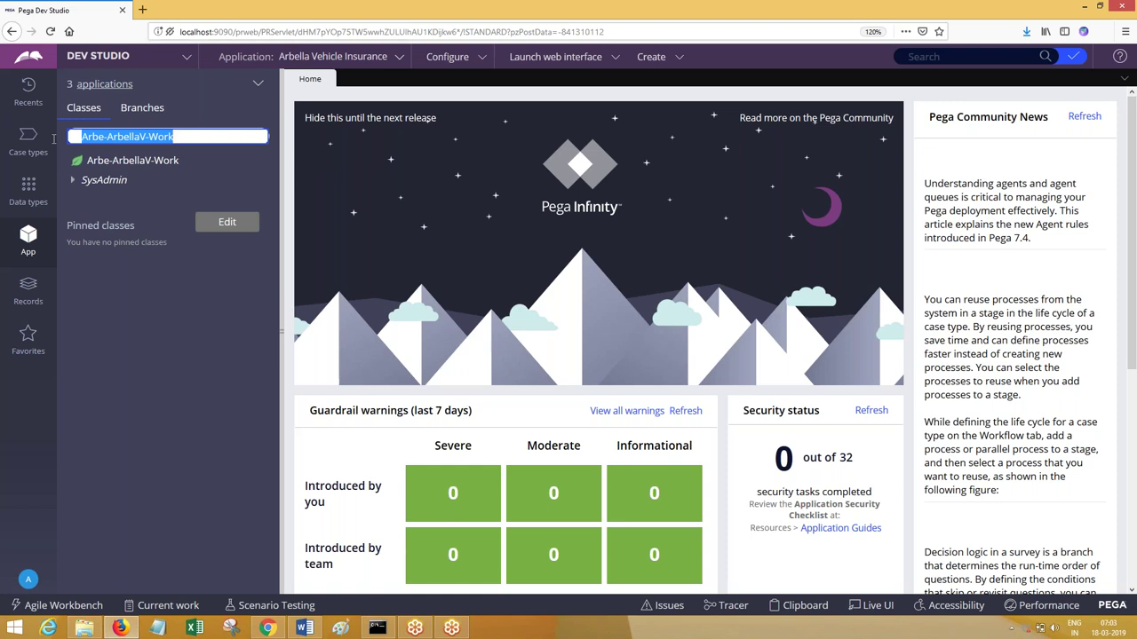
left_click(189, 135)
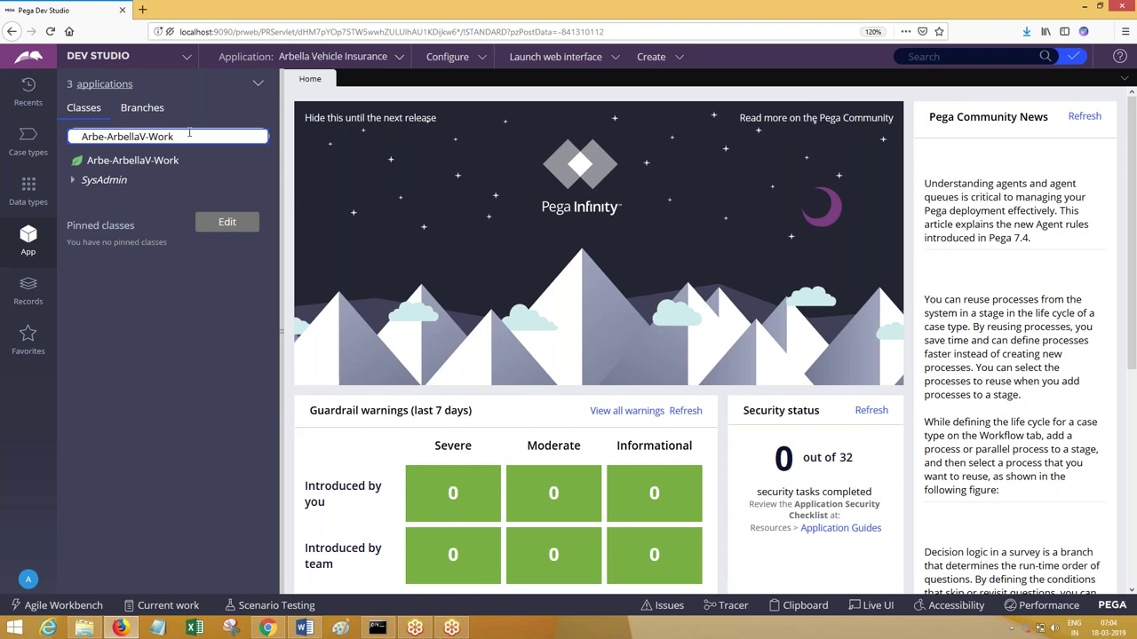
triple_click(188, 136)
double_click(189, 135)
left_click(188, 136)
double_click(189, 135)
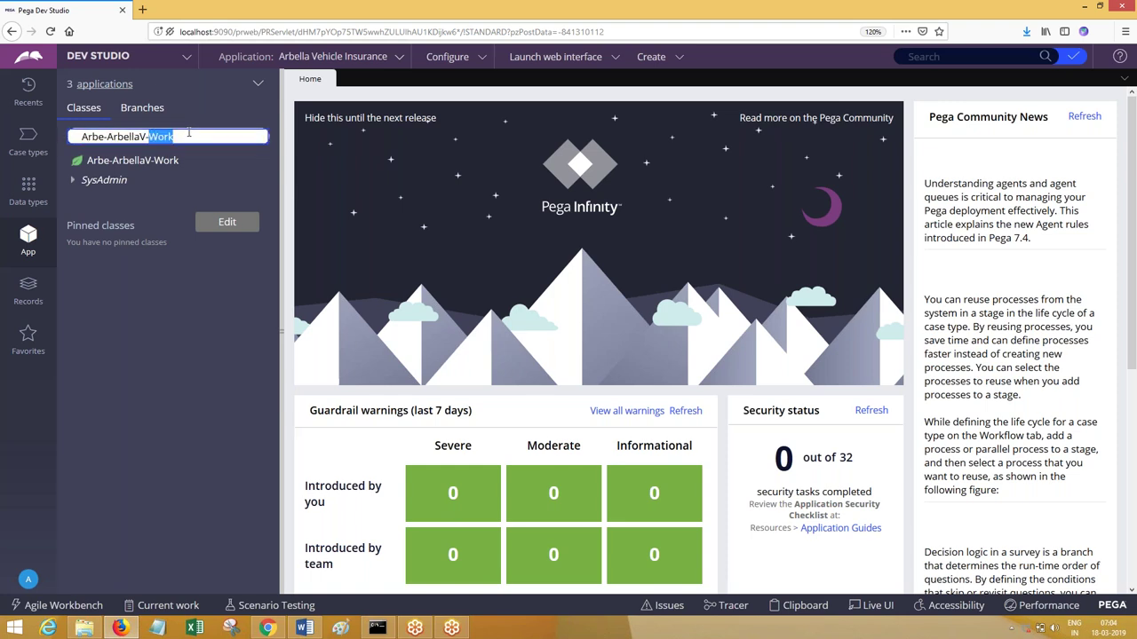
double_click(132, 137)
double_click(83, 138)
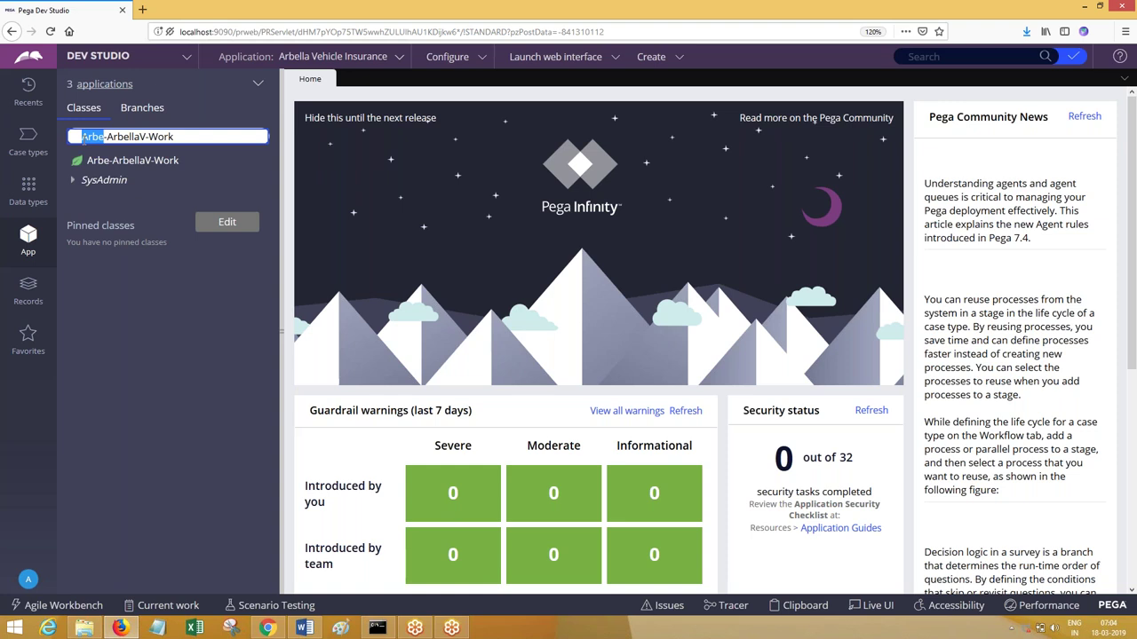
Step: Under Implementation, write 'Create all the required rules in Organization class, because…' the form is business-wide
mouse_move(300, 627)
left_click(451, 628)
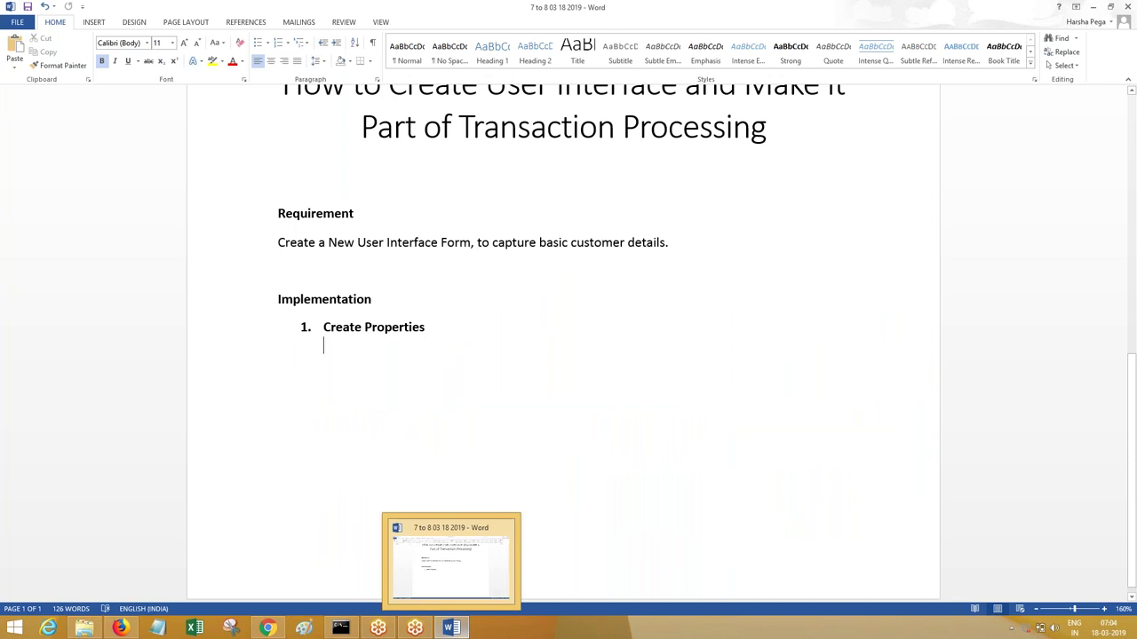
left_click(341, 269)
left_click(402, 302)
key("Return")
type("Create all the required rules in Organization class.")
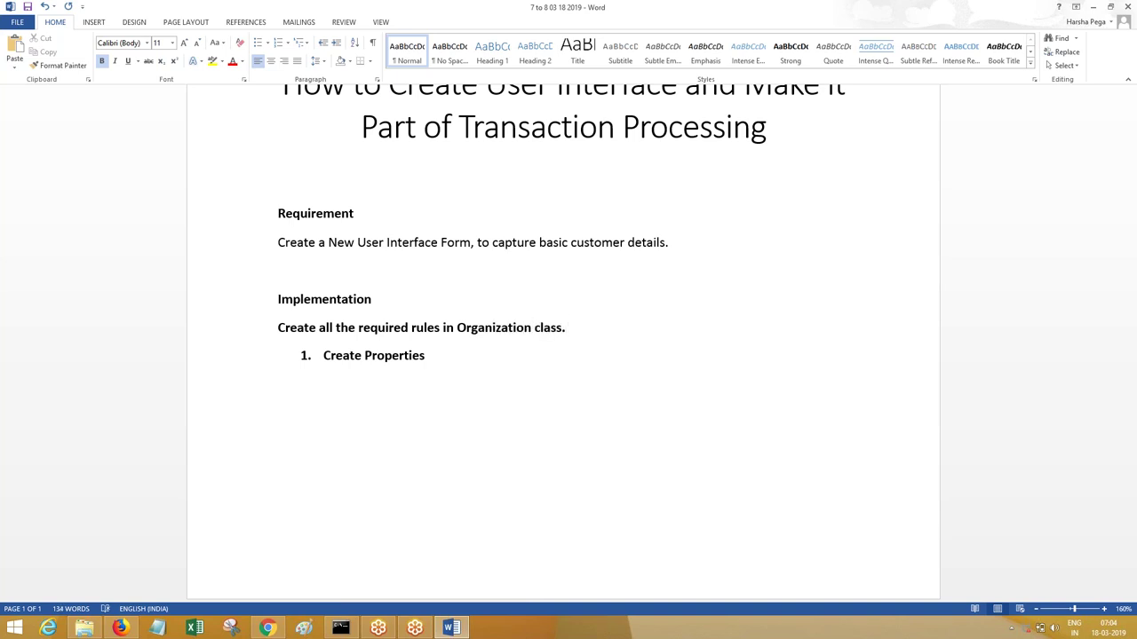
key("BackSpace")
type(", beca")
type("use these")
key("BackSpace")
key("BackSpace")
key("BackSpace")
type("is form is co")
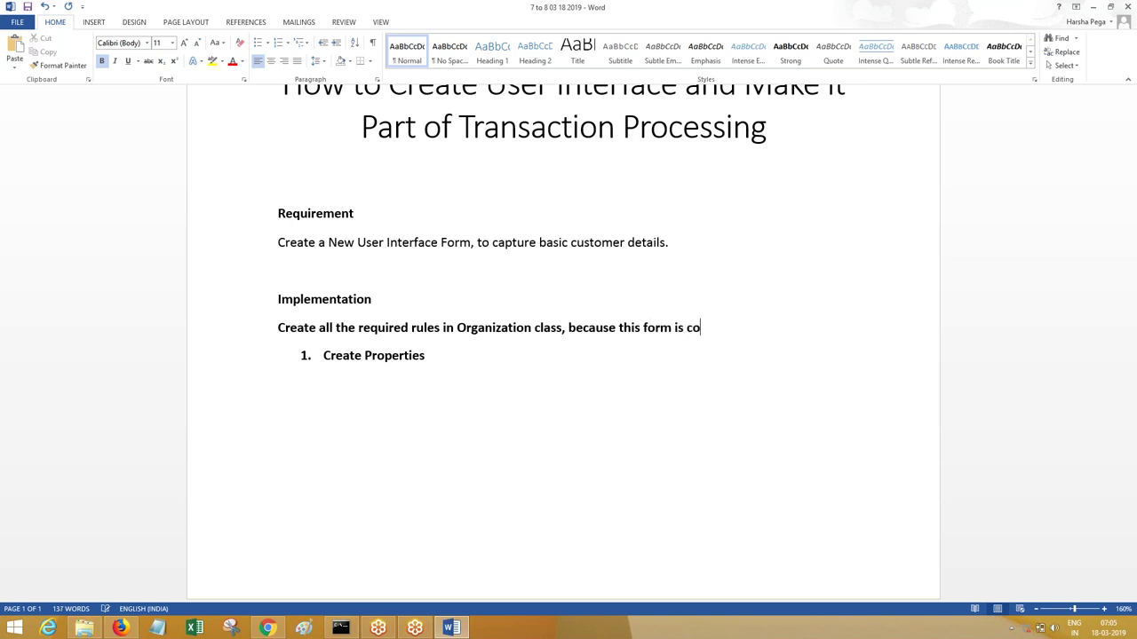
type("mmon across entire business.")
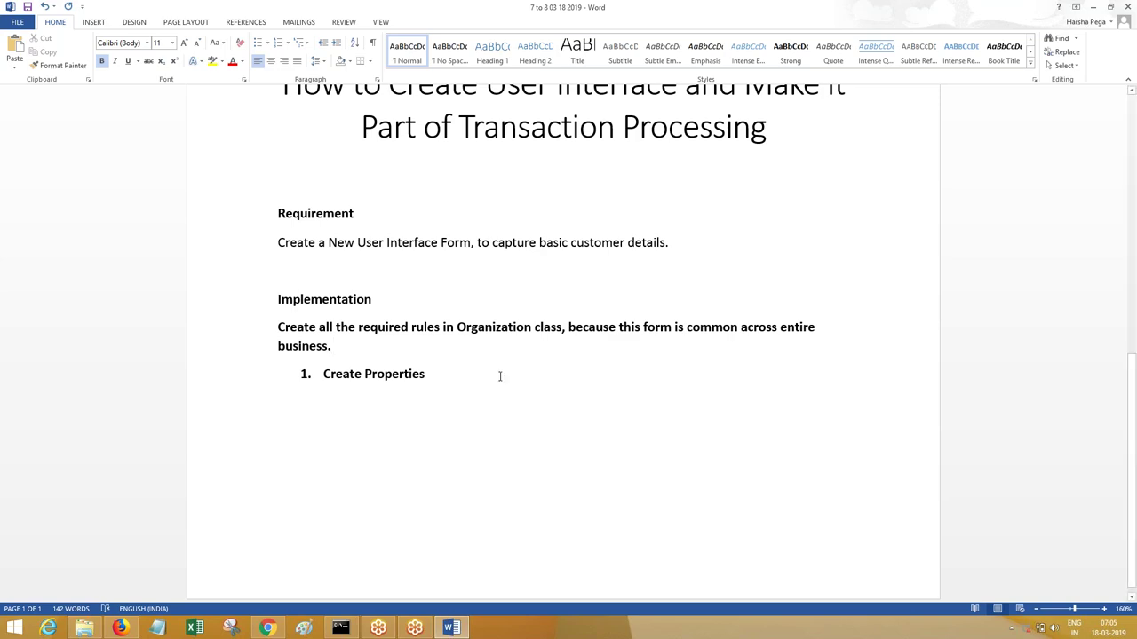
Step: Open a new Create Property form for Arbe-ArbellaV-Work via Create > Data Model > Property
left_click(122, 630)
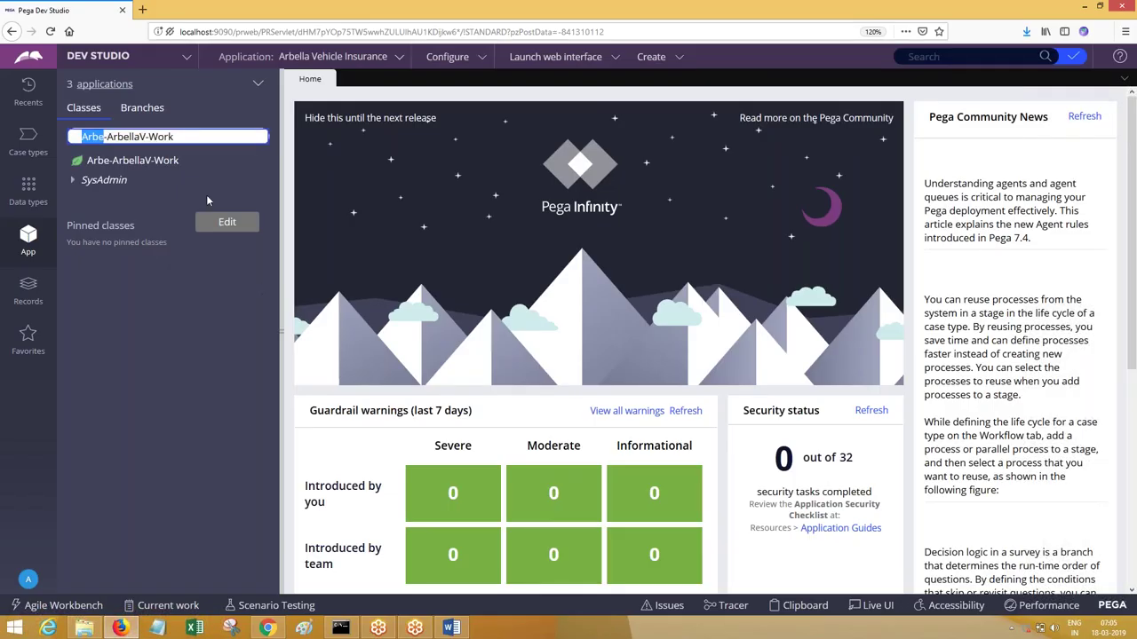
left_click(193, 137)
left_click(150, 168)
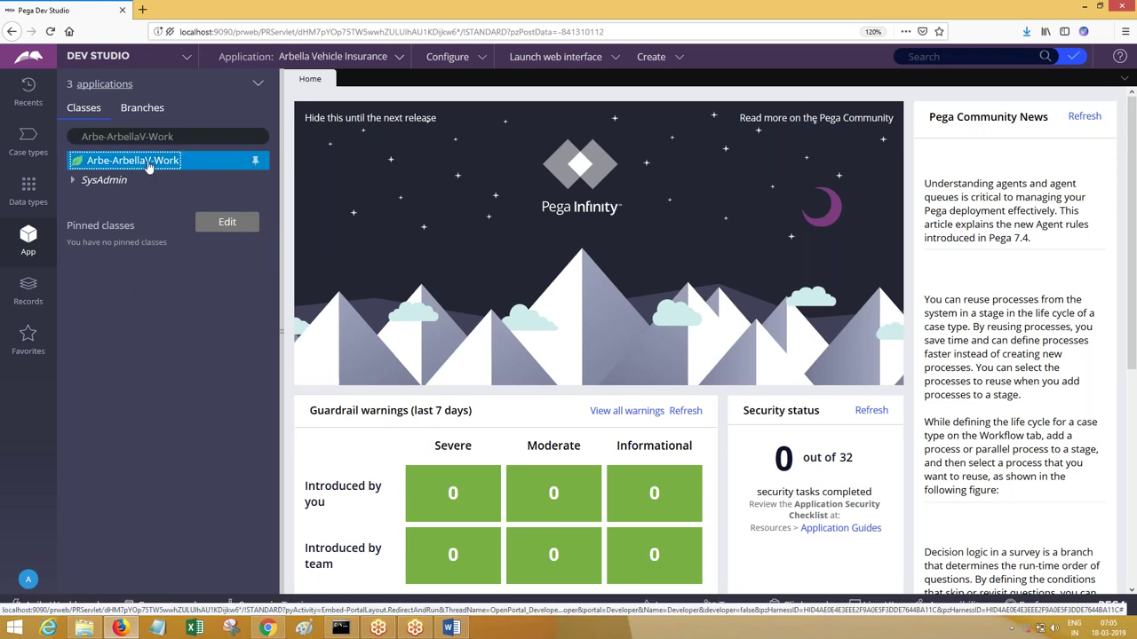
right_click(149, 169)
mouse_move(153, 188)
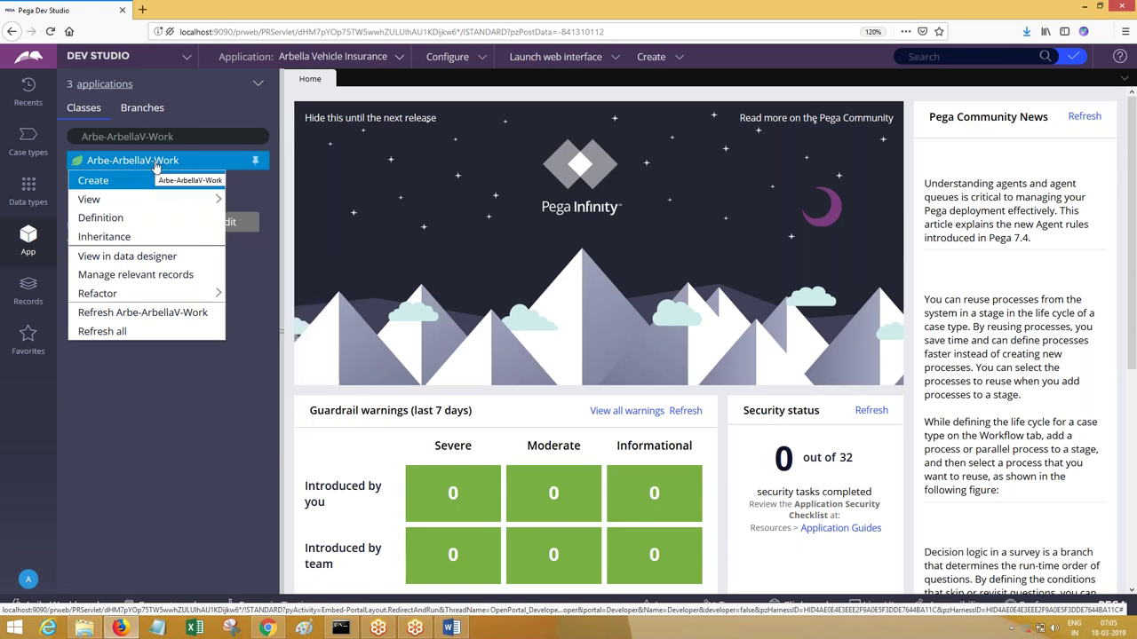
mouse_move(135, 186)
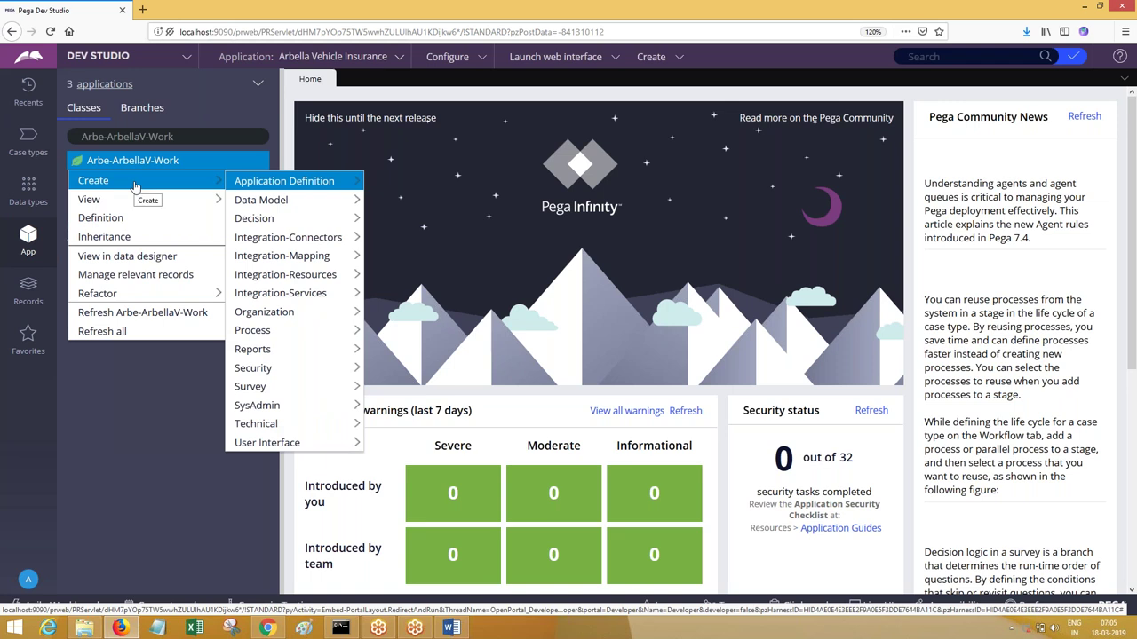
mouse_move(255, 204)
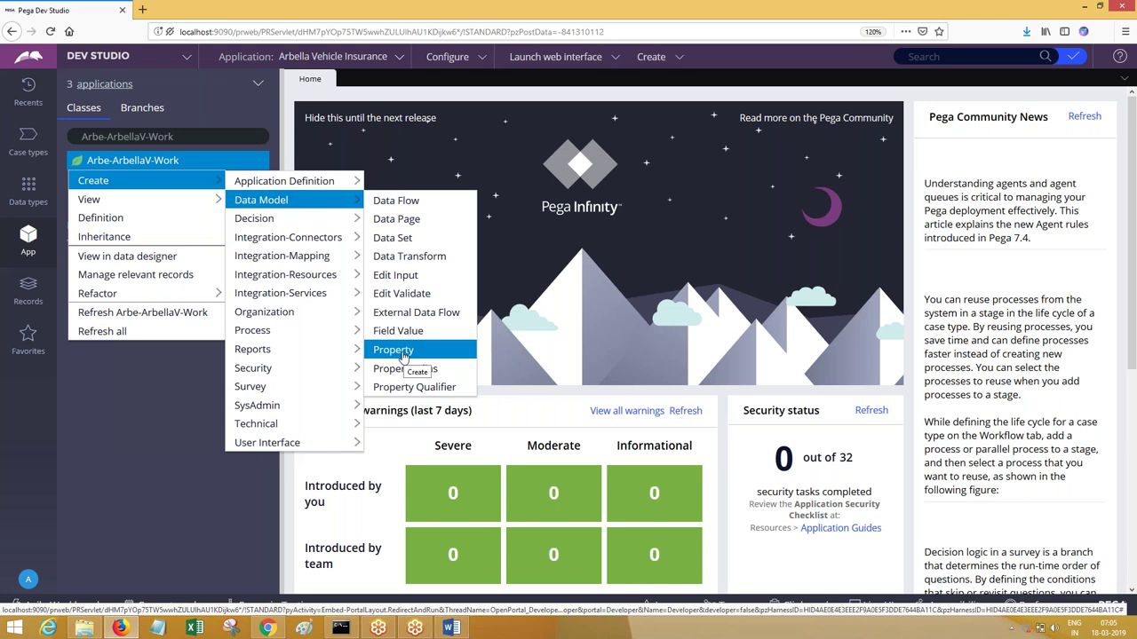
left_click(403, 353)
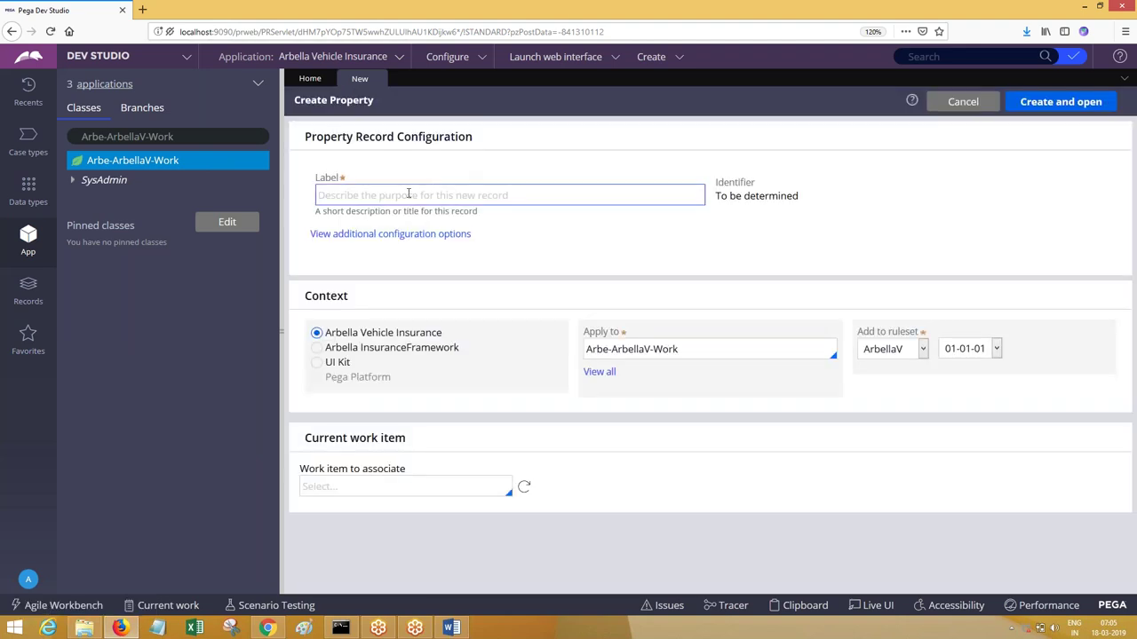
Step: Label the new property First Name, generating the identifier FirstName
left_click(402, 197)
type("Fi")
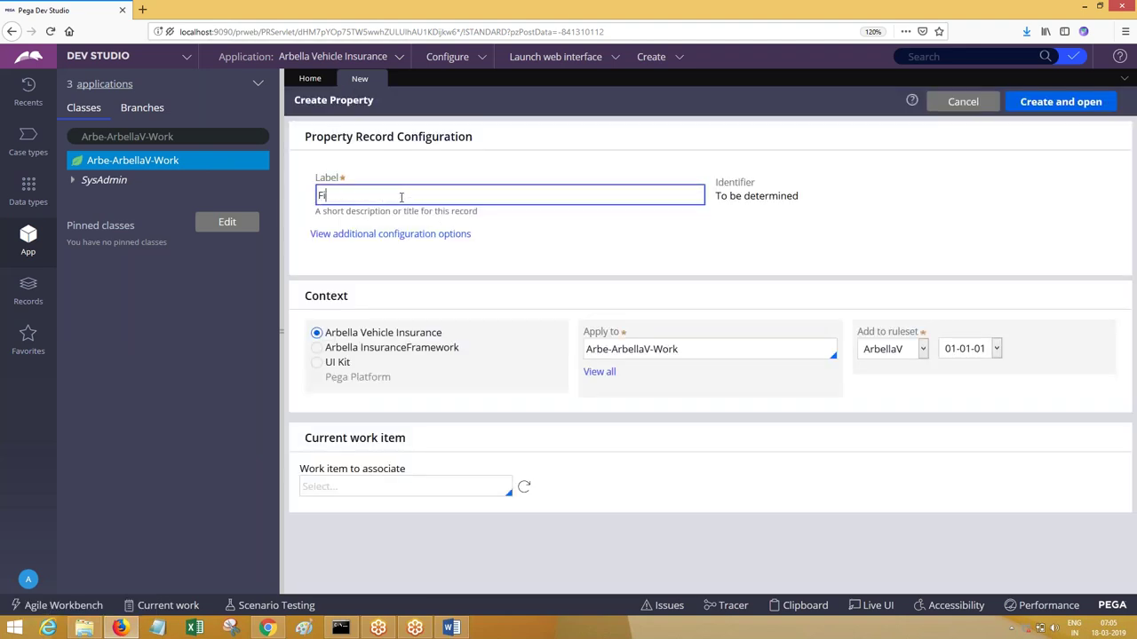
type("rst Name")
key("Tab")
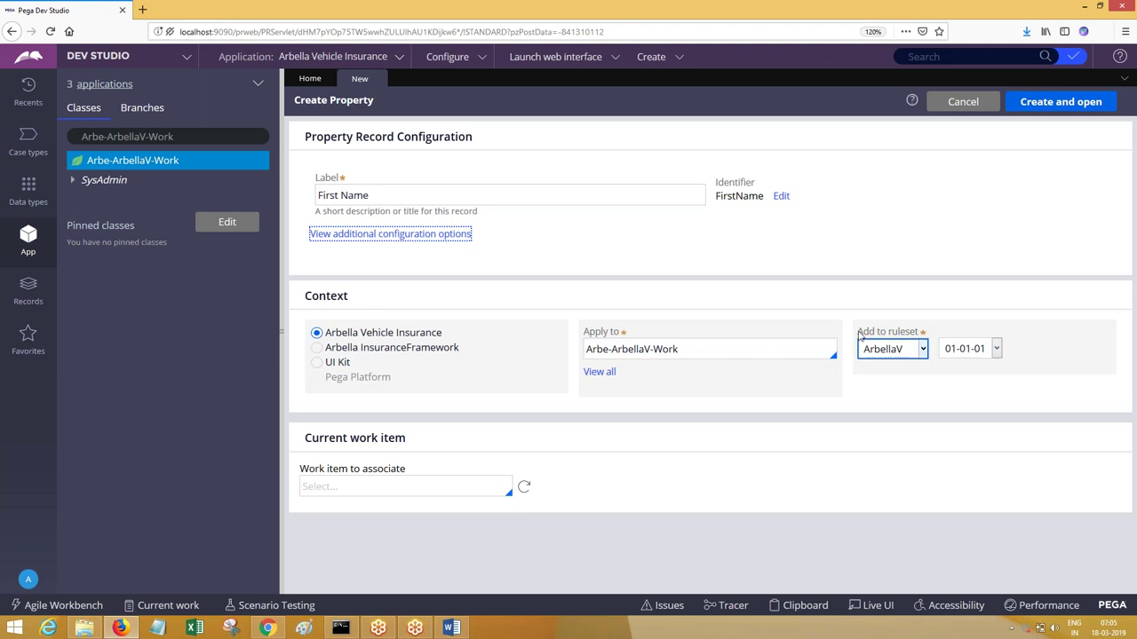
Step: Review the Add to ruleset and Apply to class values on the form
left_click(857, 331)
left_click_drag(858, 333, 935, 336)
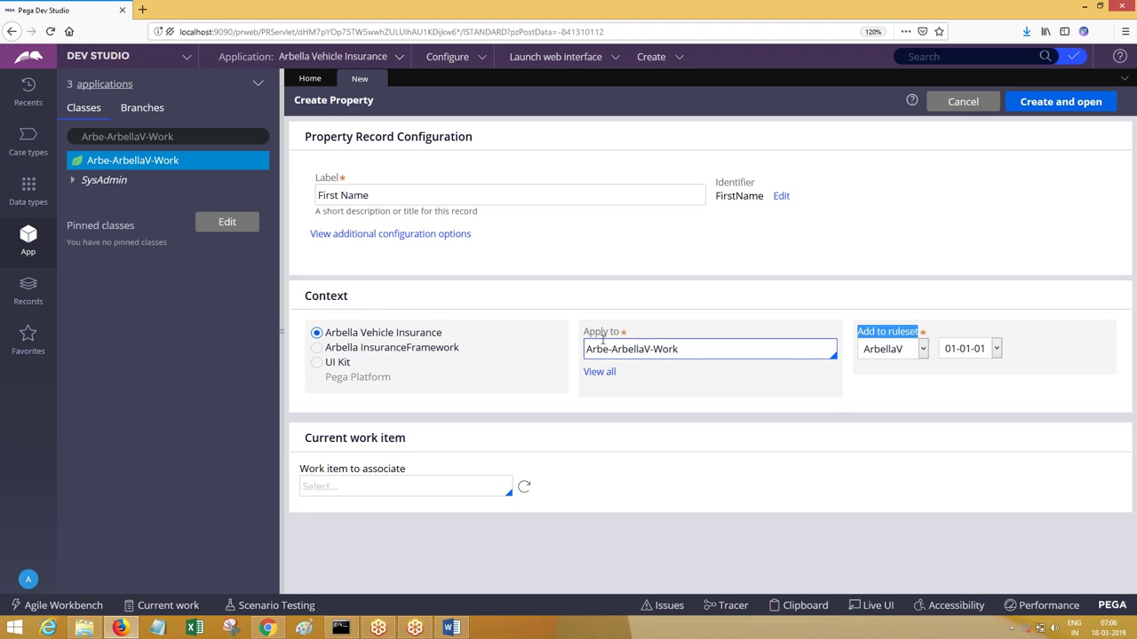
left_click_drag(583, 332, 629, 335)
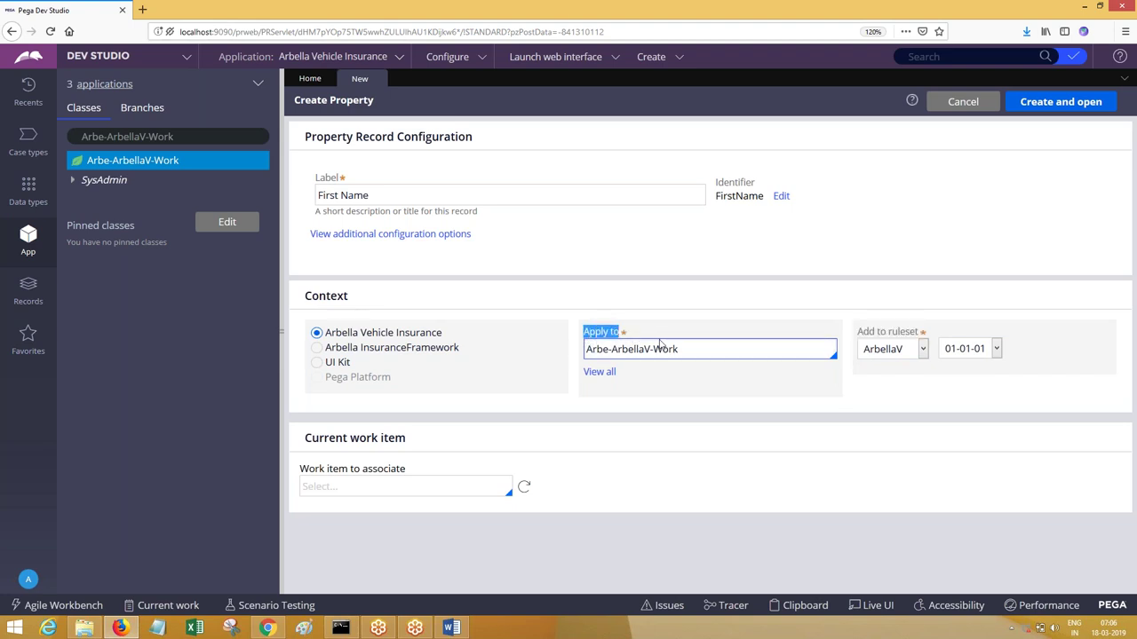
left_click(693, 352)
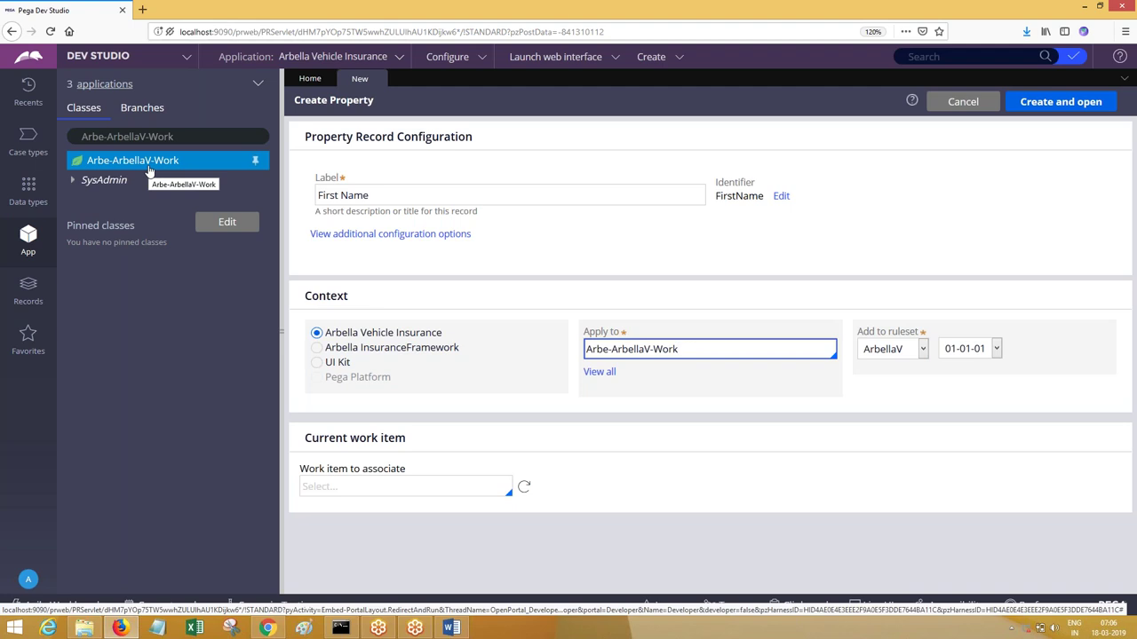
triple_click(686, 352)
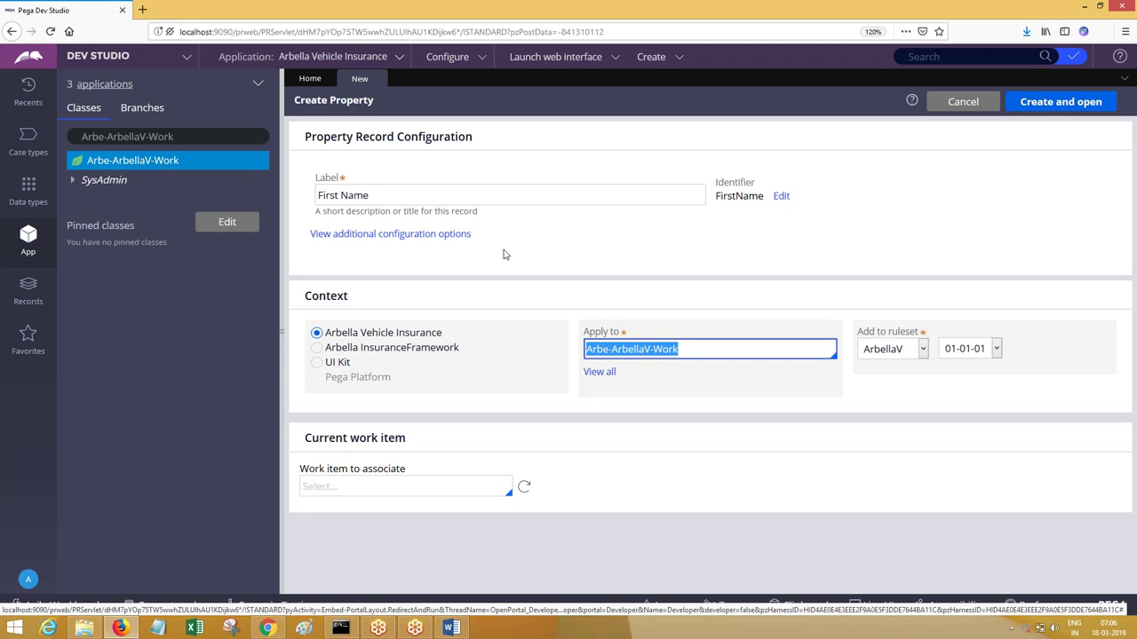
left_click(695, 351)
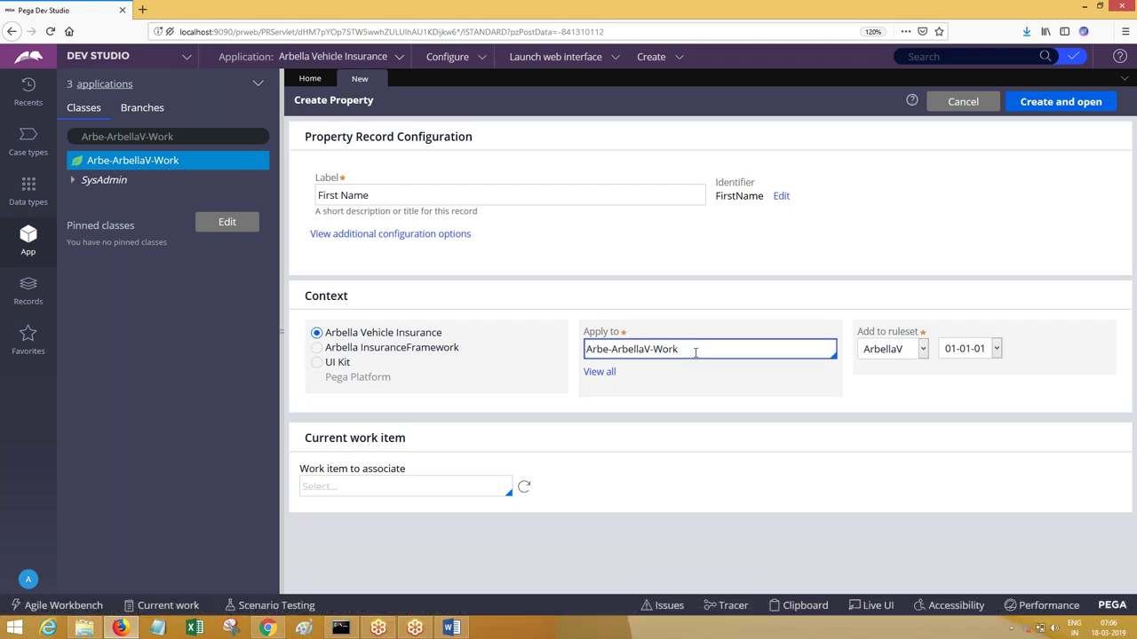
key("BackSpace")
key("BackSpace")
key("BackSpace")
key("BackSpace")
key("BackSpace")
key("BackSpace")
key("BackSpace")
key("BackSpace")
key("BackSpace")
key("BackSpace")
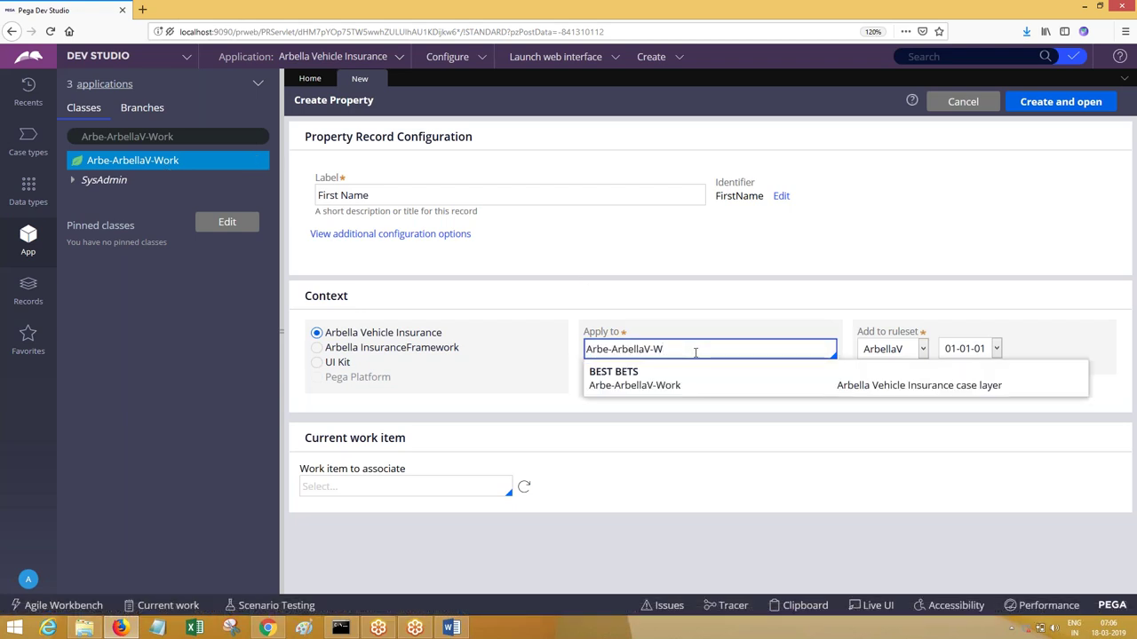
key("BackSpace")
key("BackSpace")
key("BackSpace")
key("BackSpace")
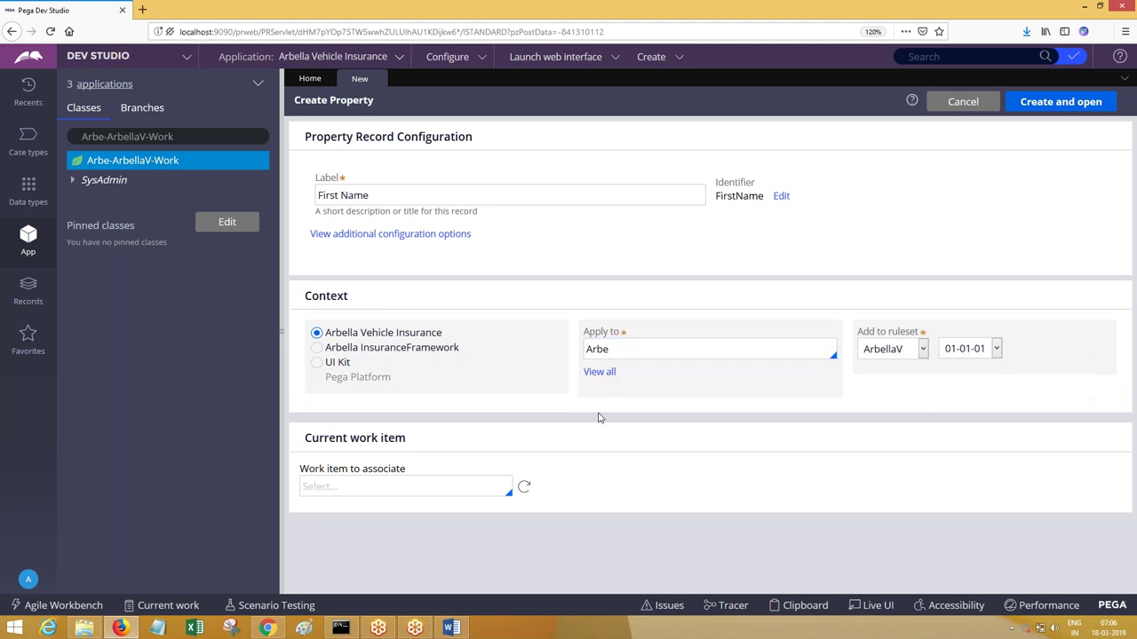
double_click(614, 349)
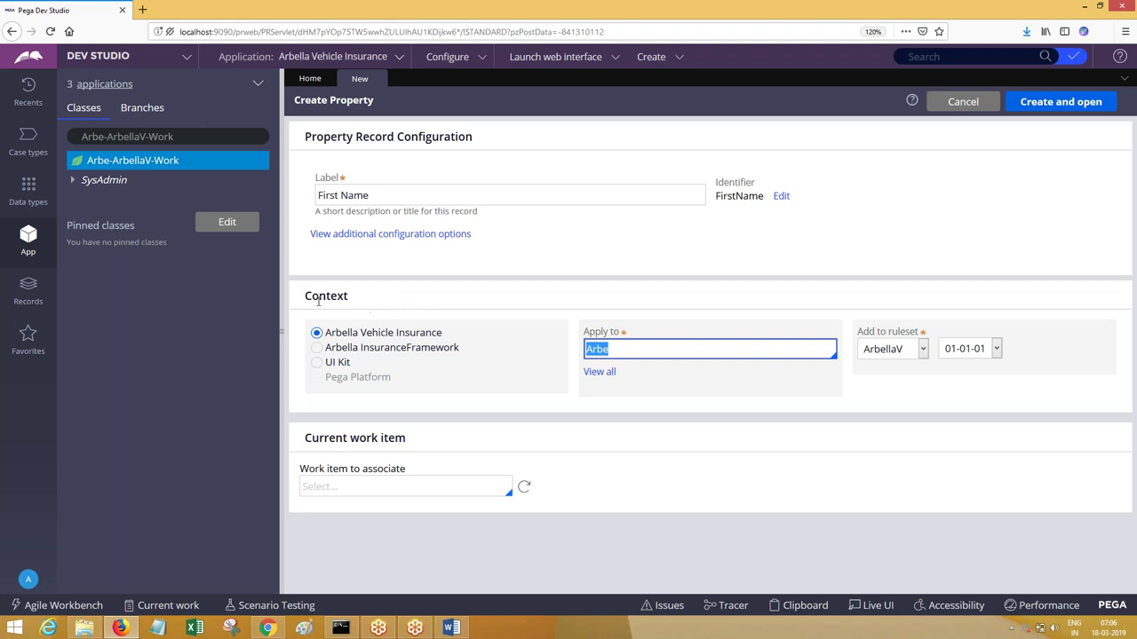
left_click_drag(306, 296, 360, 301)
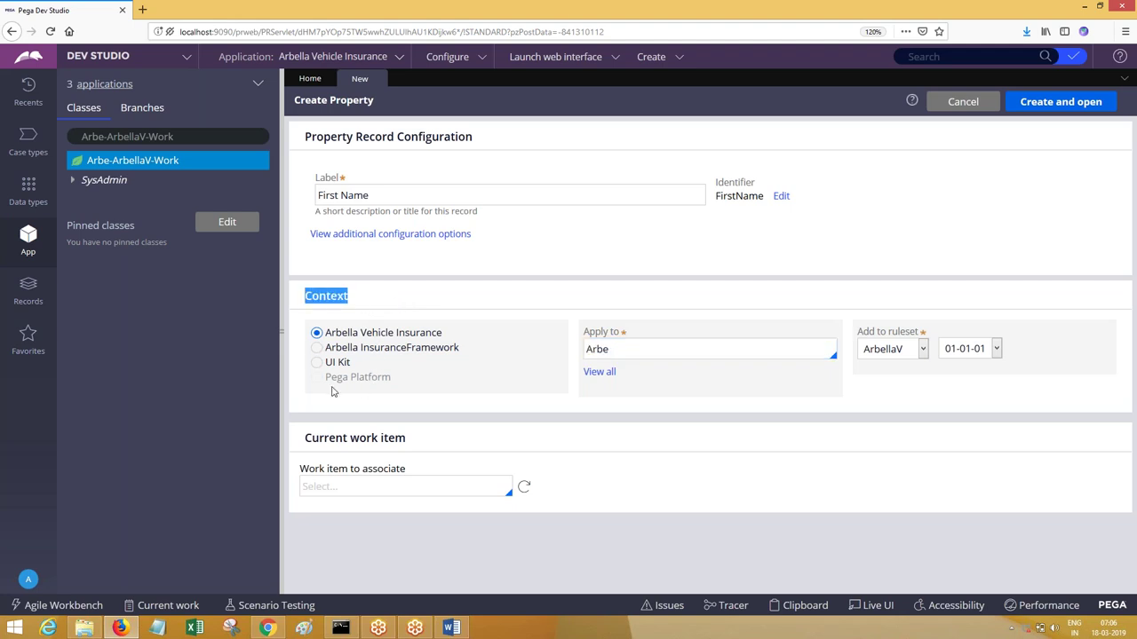
left_click_drag(326, 380, 423, 388)
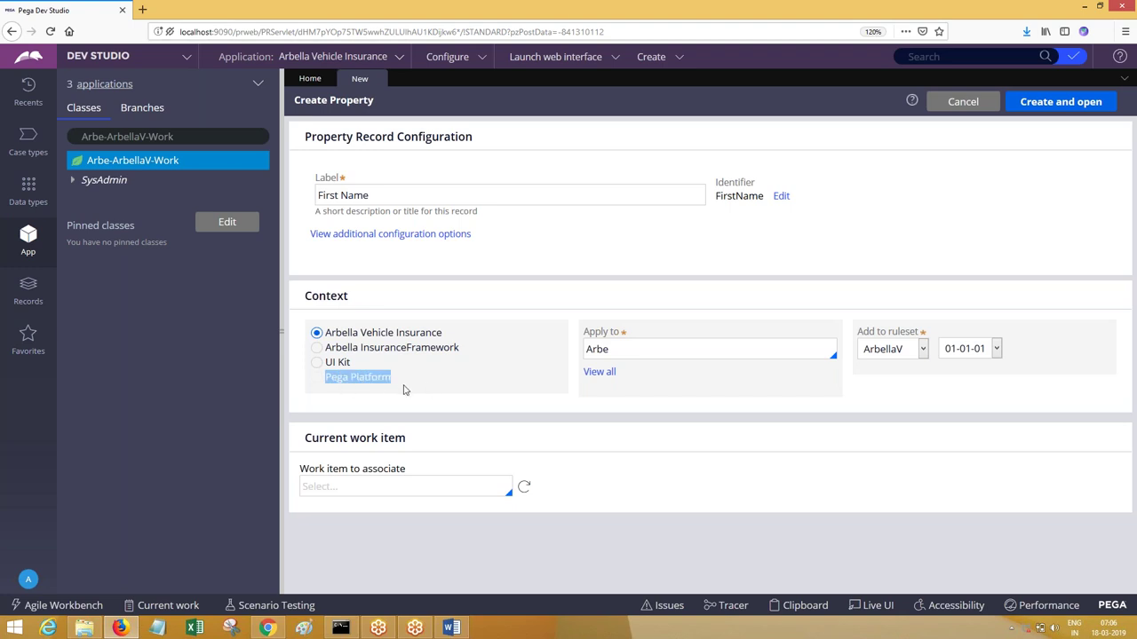
left_click(358, 371)
left_click_drag(359, 371, 326, 366)
left_click(325, 367)
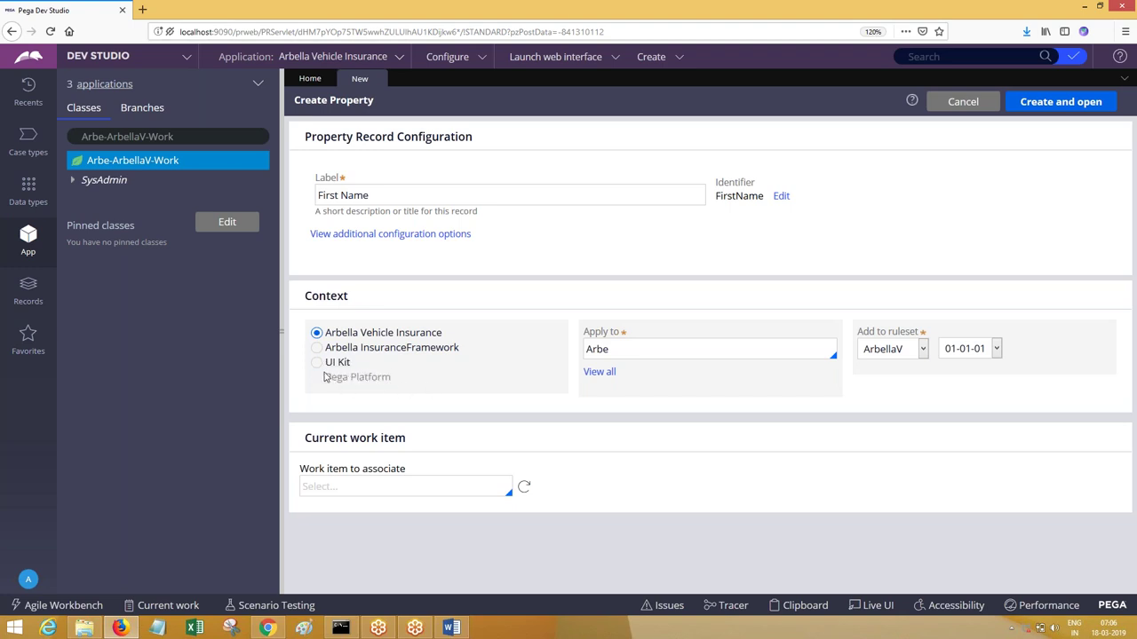
triple_click(326, 366)
left_click(386, 418)
left_click_drag(459, 348, 327, 335)
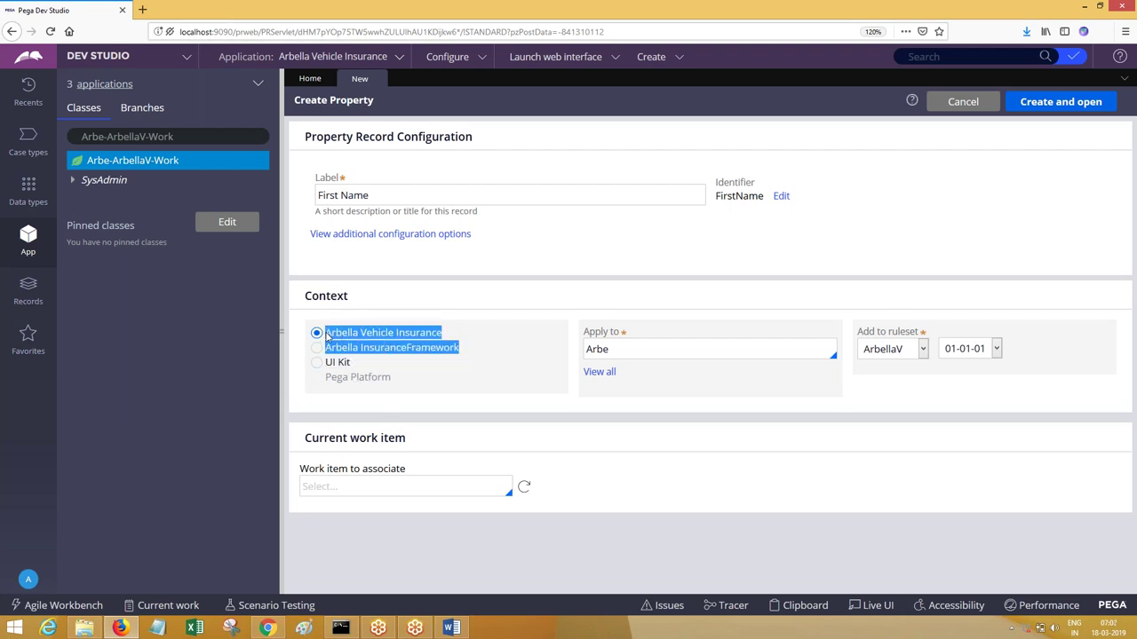
left_click_drag(306, 297, 366, 313)
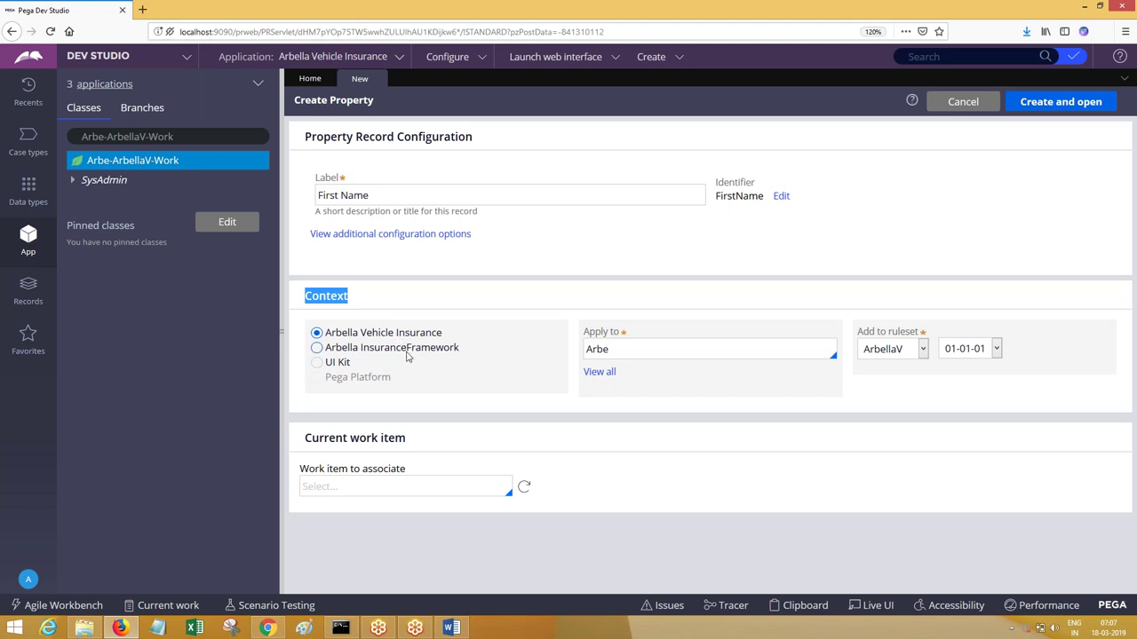
Step: Set the context to Arbella InsuranceFramework so the ruleset becomes Arbe 01-01-01, checking Apply to
left_click(313, 353)
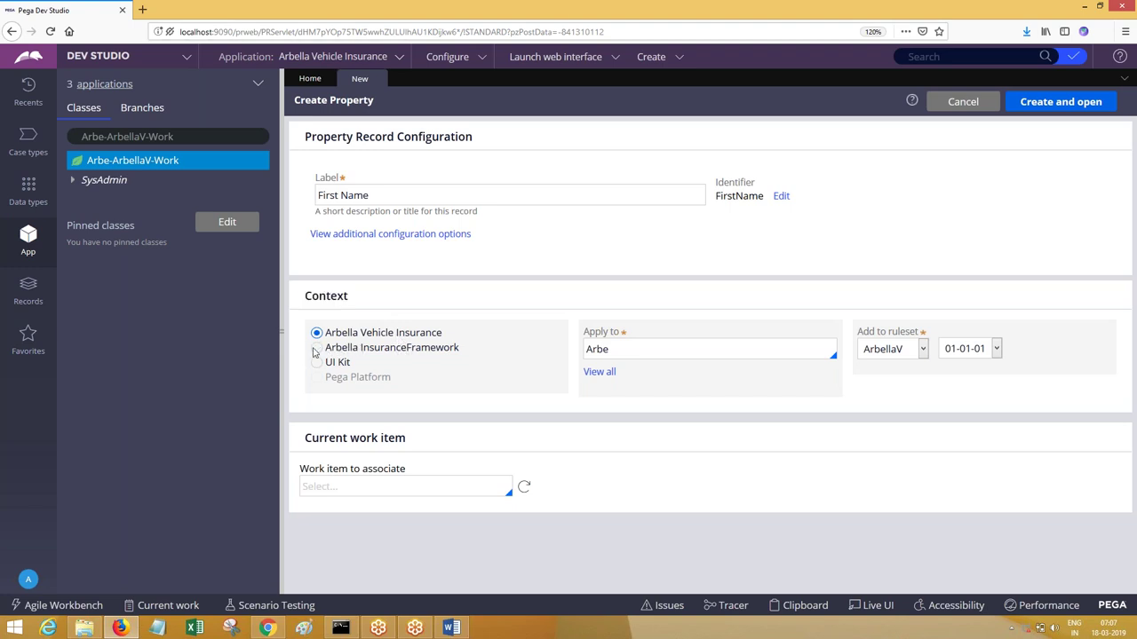
left_click(317, 349)
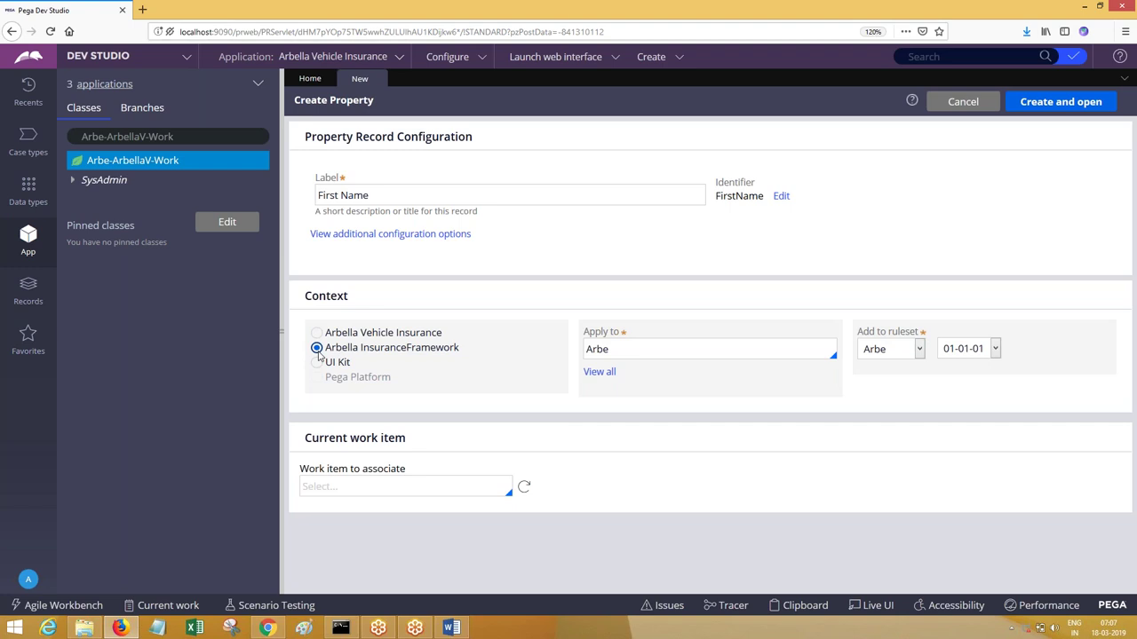
left_click_drag(305, 296, 373, 311)
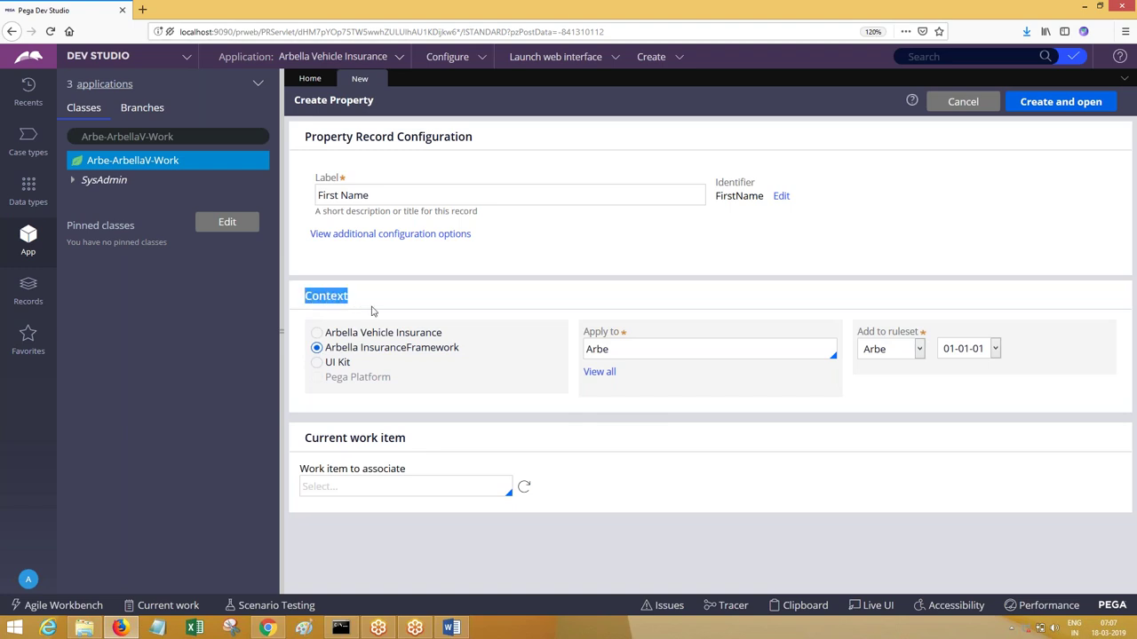
left_click(623, 352)
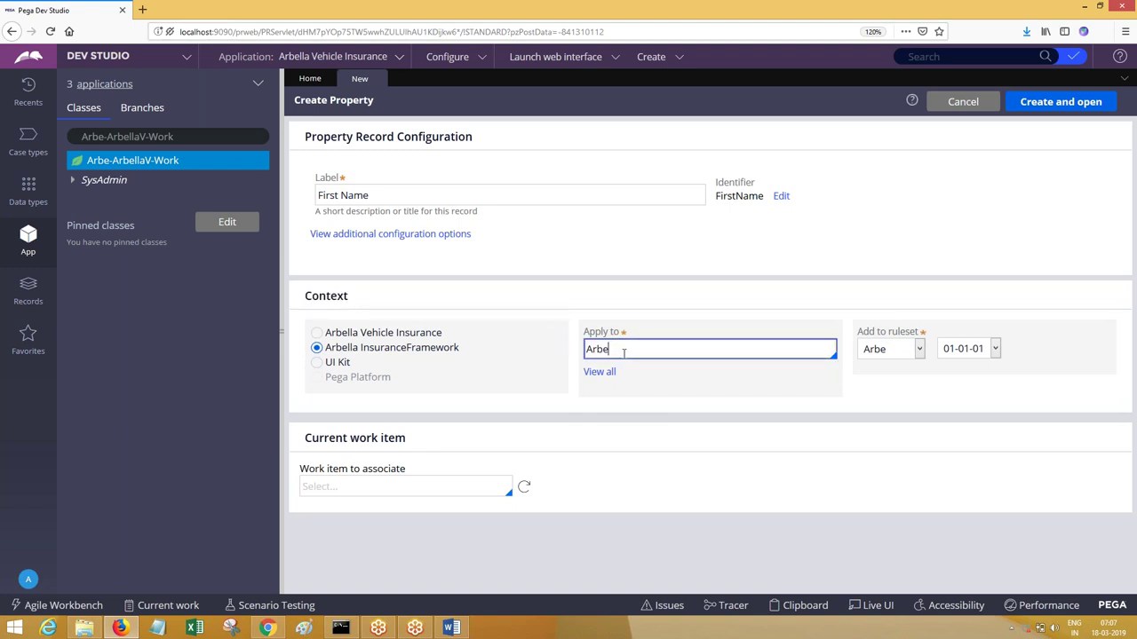
left_click_drag(855, 333, 950, 340)
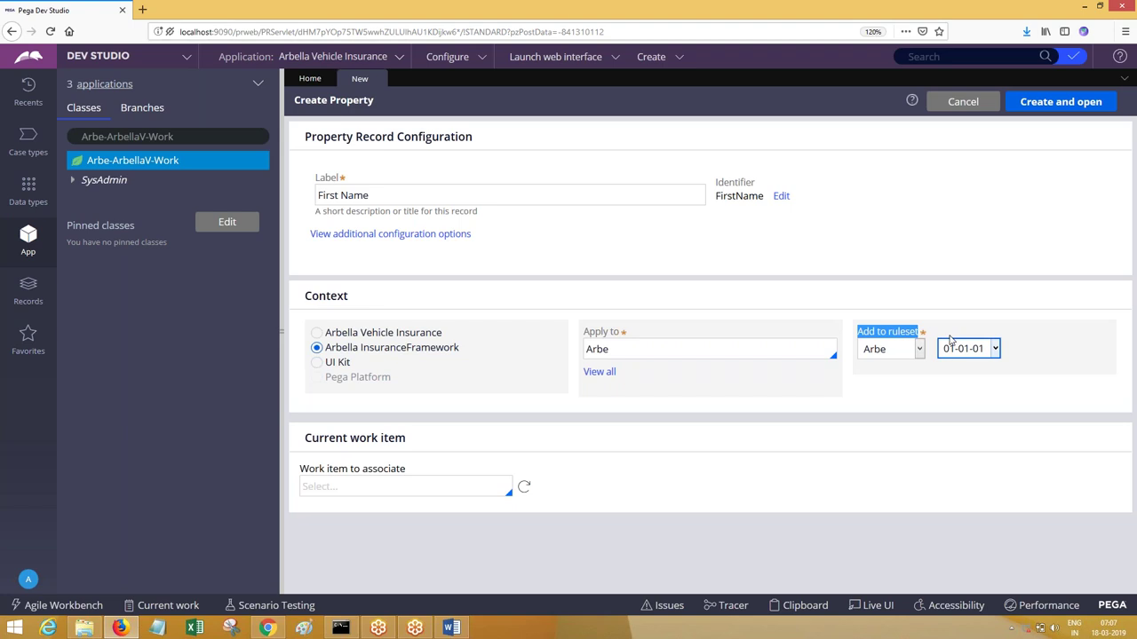
left_click_drag(611, 352, 572, 357)
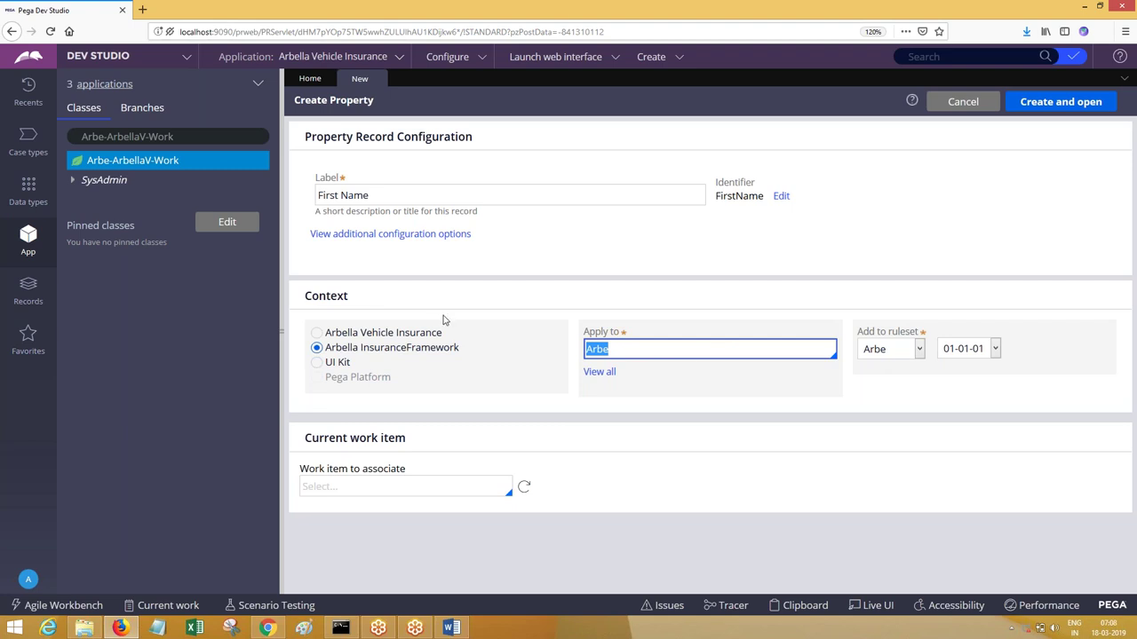
left_click(449, 629)
Step: Type 'Lets create all these rules in Frame Work Application Content' after the Implementation paragraph
left_click(548, 361)
key("Return")
key("Return")
type("L")
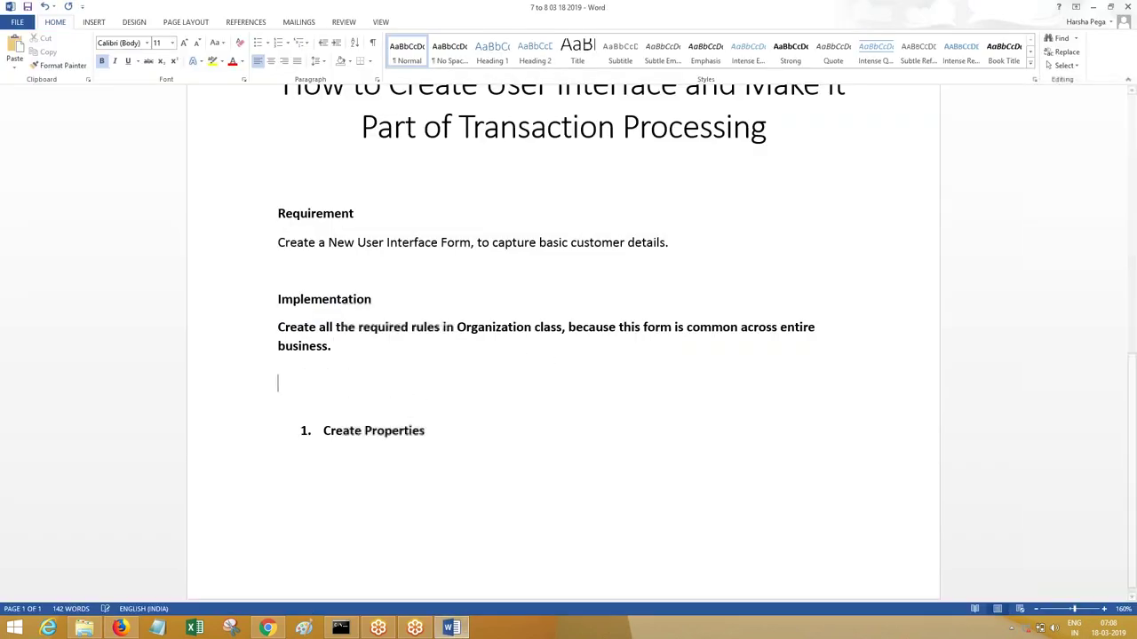
type("ets create")
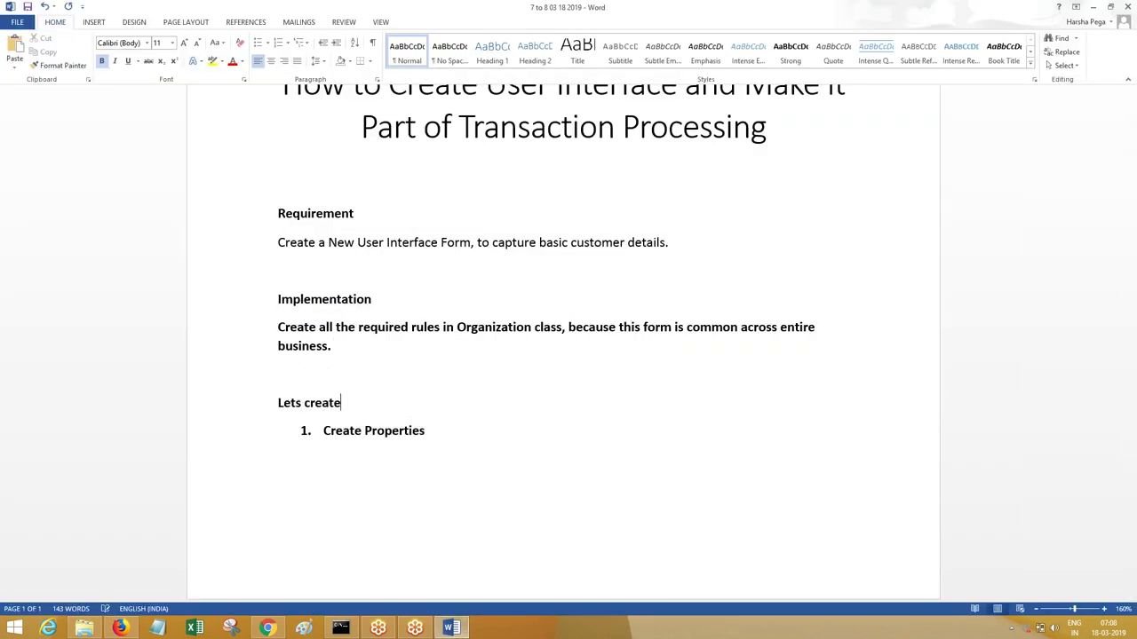
type(" all this")
key("BackSpace")
key("BackSpace")
type("ese rules in ")
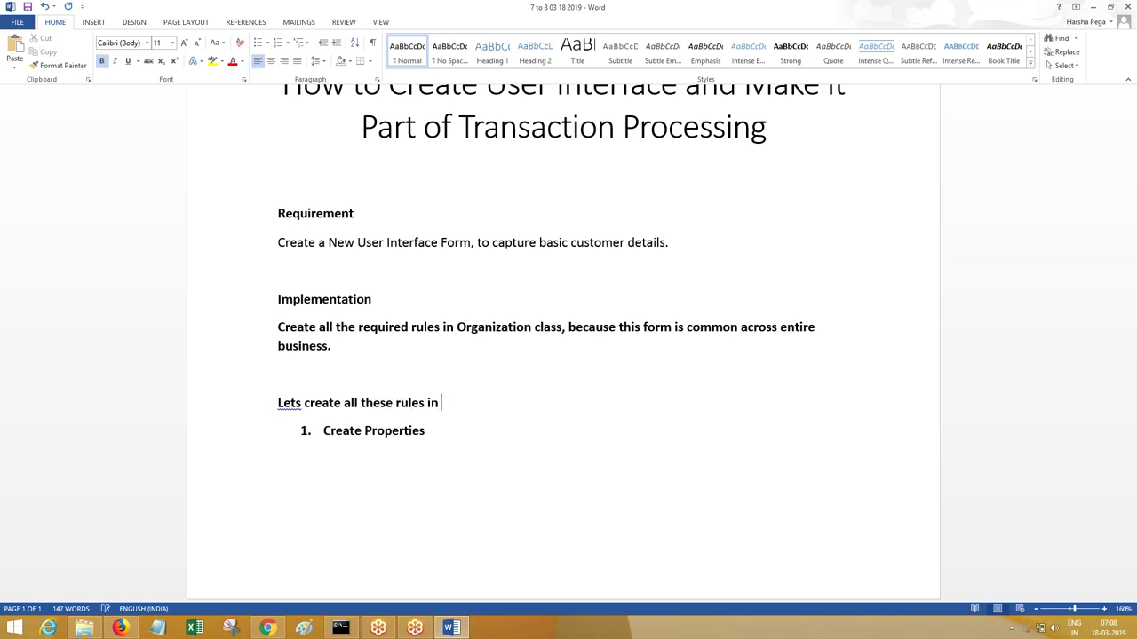
type("Frame Workk")
key("BackSpace")
type("Applica")
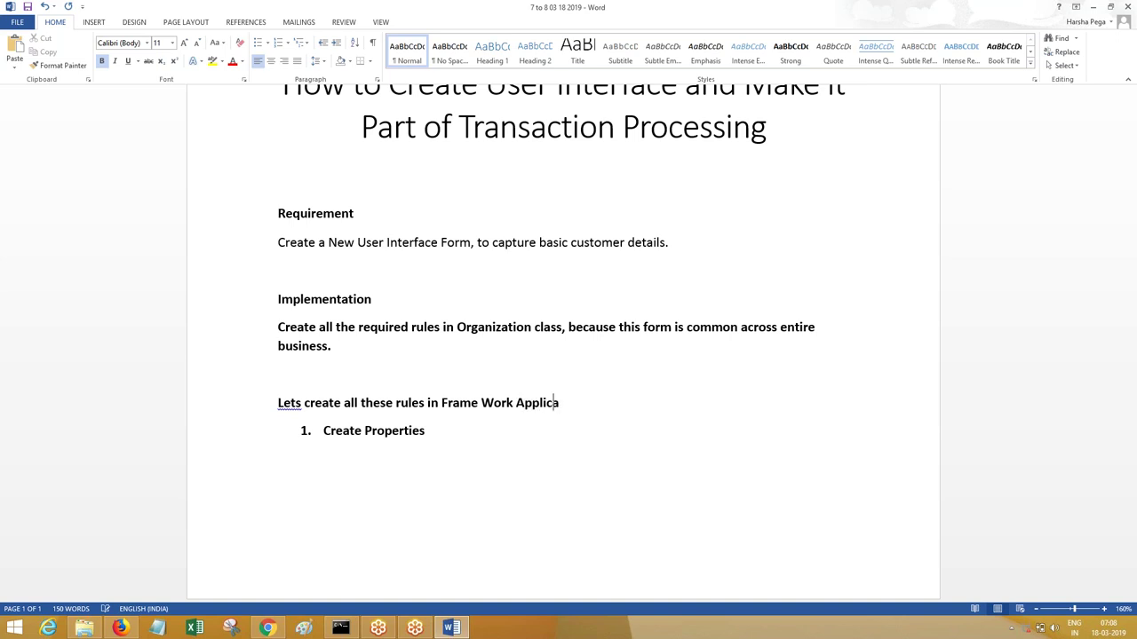
type("tion Content")
Step: Correct it to 'Let's', remove the blank line, and finish with 'and Organization class and Rule set.'
left_click(296, 402)
type("'")
left_click(317, 380)
key("Delete")
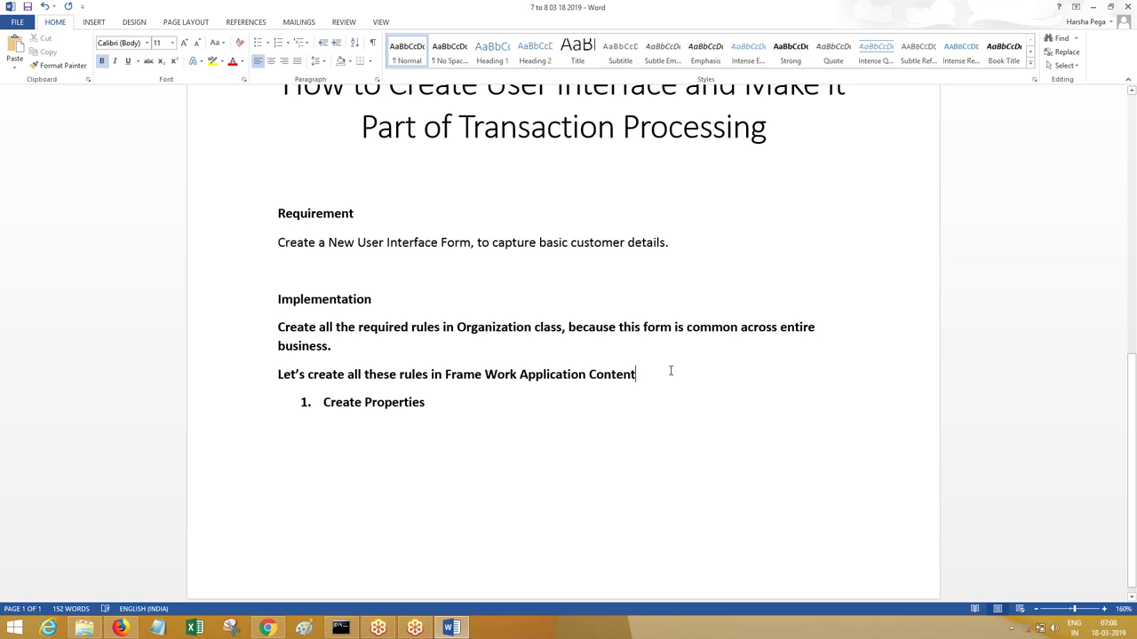
type("and ")
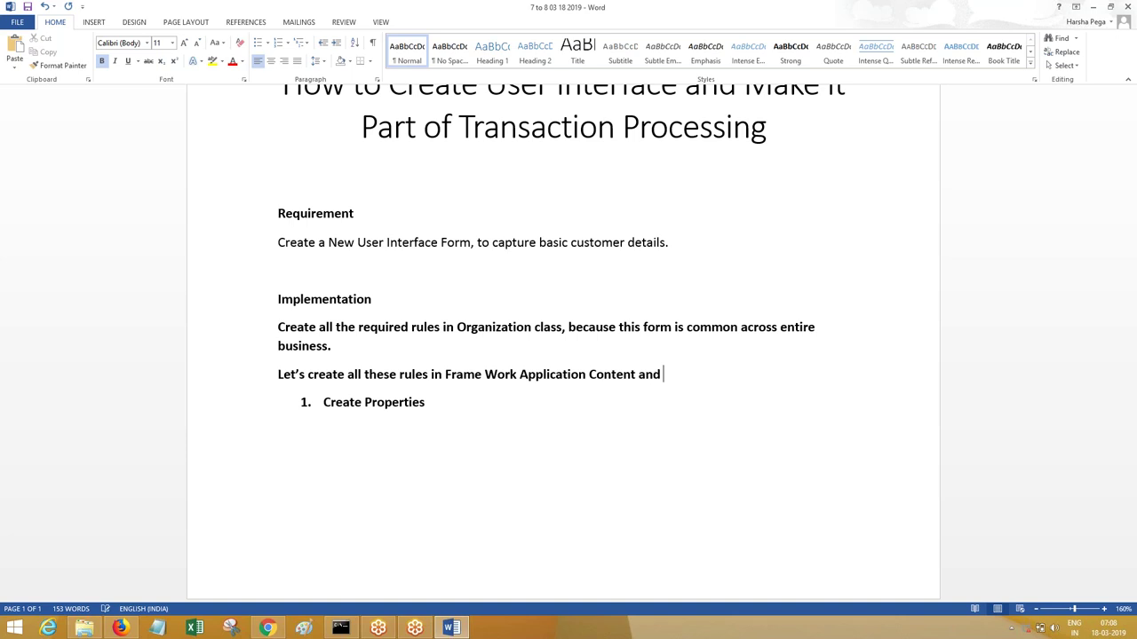
type("Organization class and Rule set.")
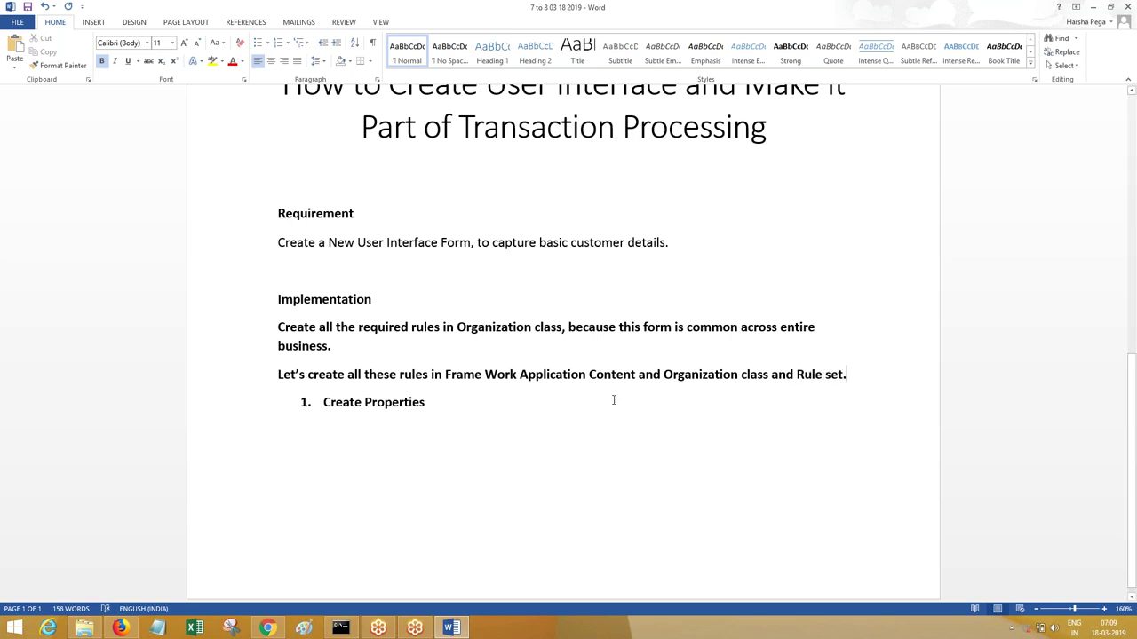
key("Return")
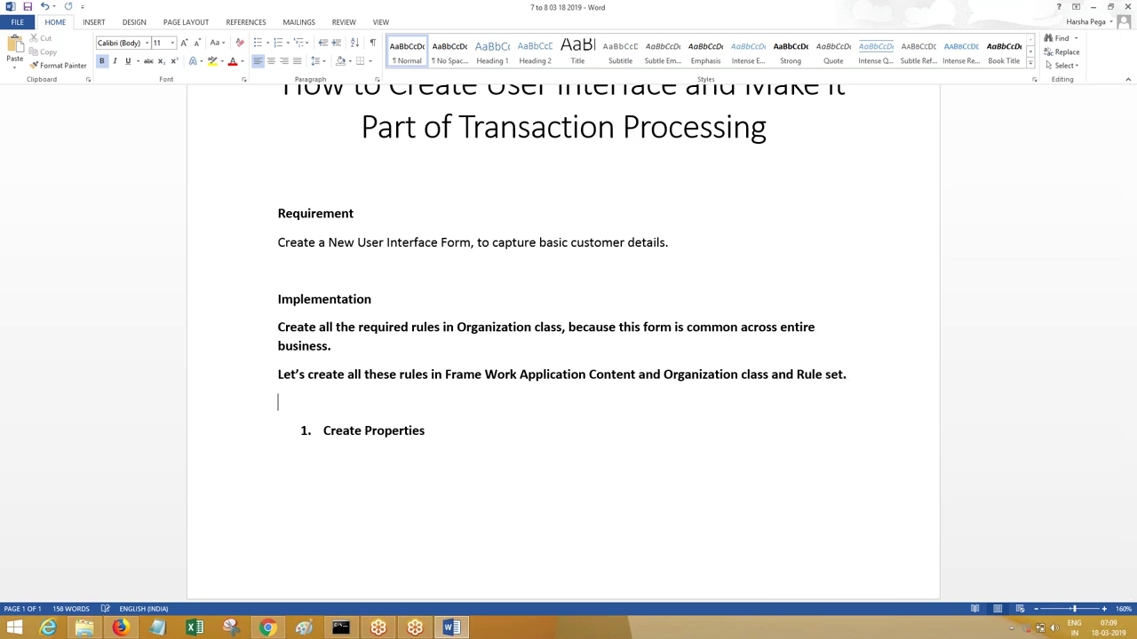
Step: Close the unfinished First Name property form, discarding its unsaved changes
left_click(120, 628)
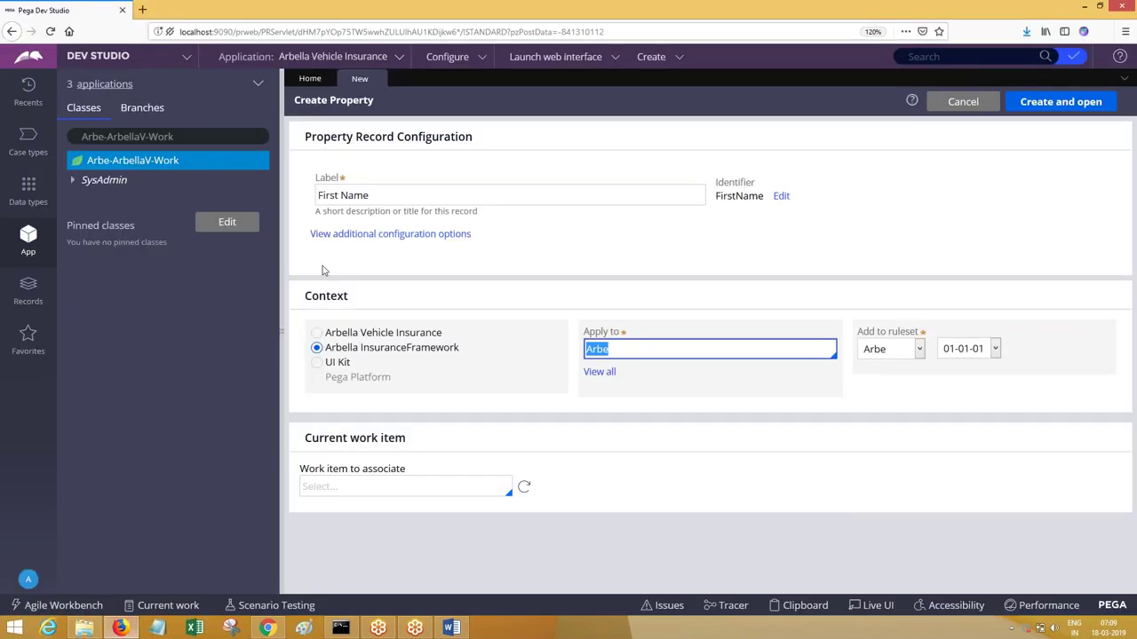
left_click(378, 80)
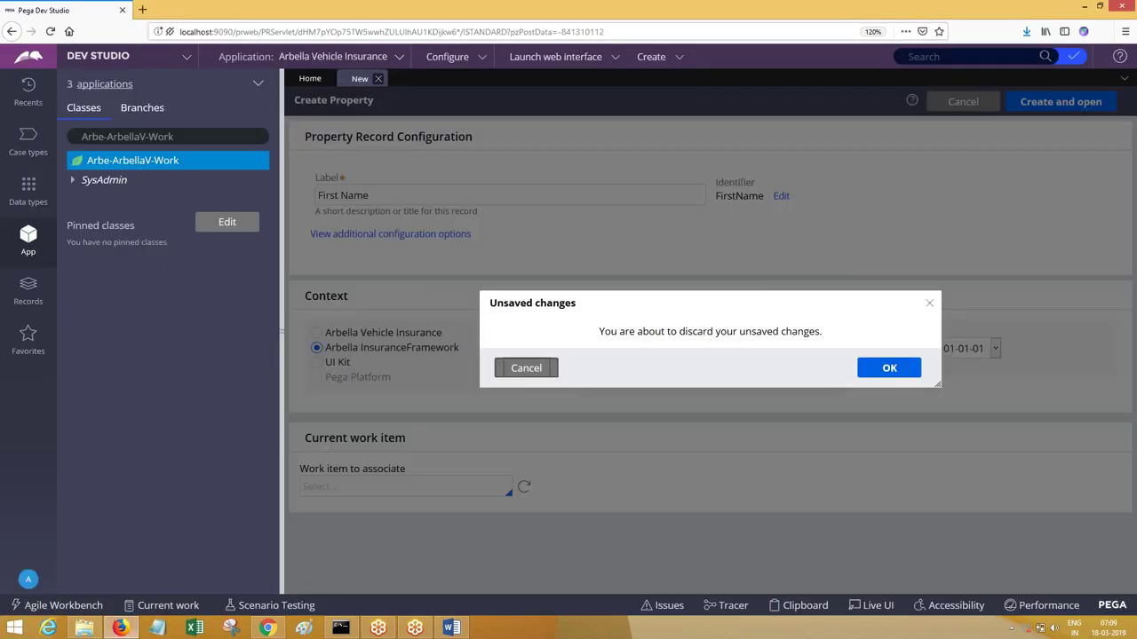
left_click(880, 367)
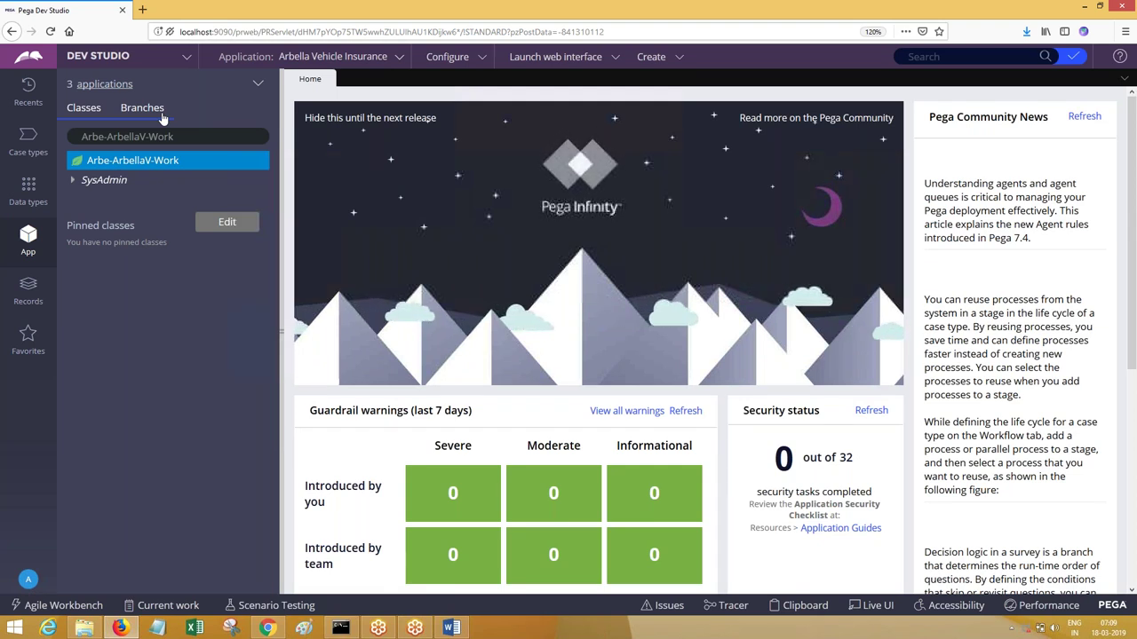
Step: Filter the class explorer to Arbe and select the Arbe class
left_click(182, 136)
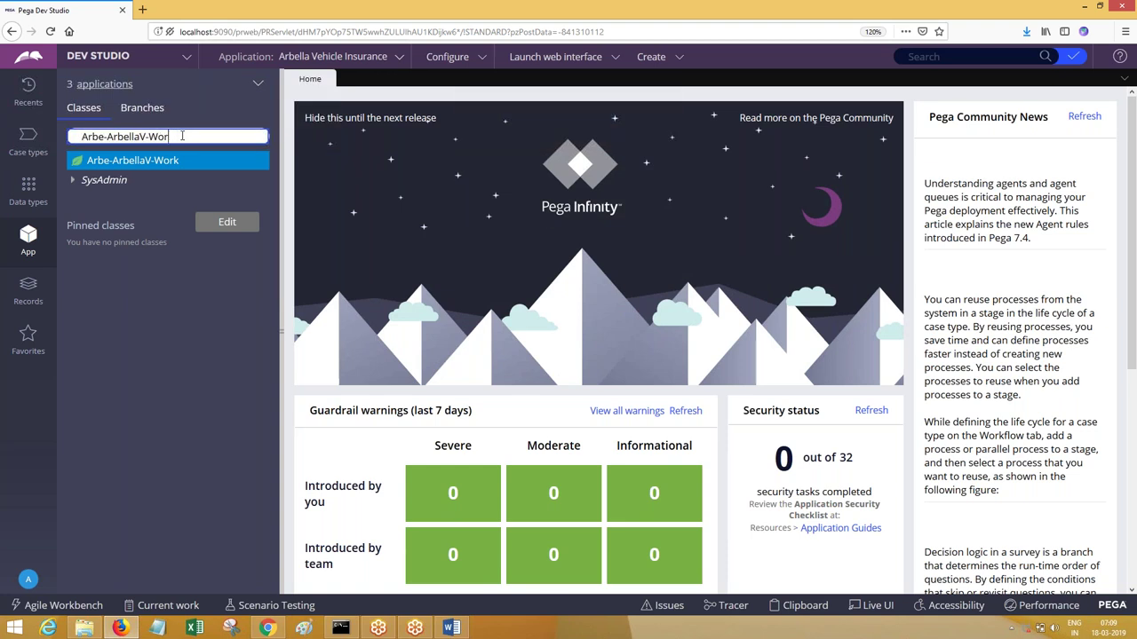
key("BackSpace")
key("BackSpace")
key("BackSpace")
key("BackSpace")
key("BackSpace")
key("BackSpace")
key("BackSpace")
key("BackSpace")
key("BackSpace")
key("BackSpace")
key("BackSpace")
key("BackSpace")
key("BackSpace")
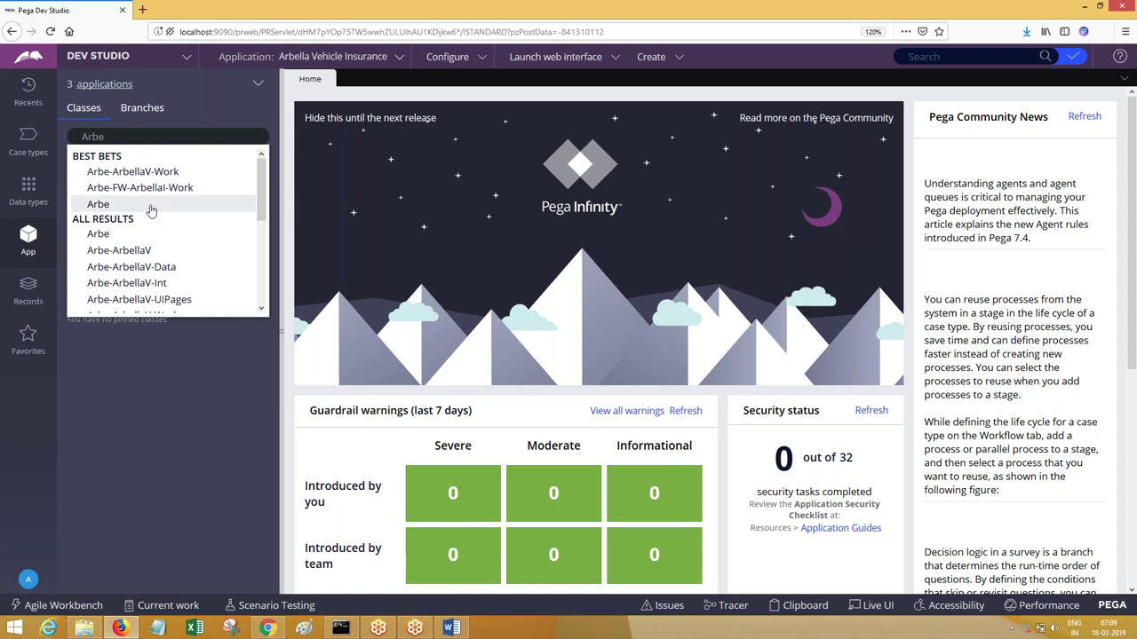
left_click(194, 210)
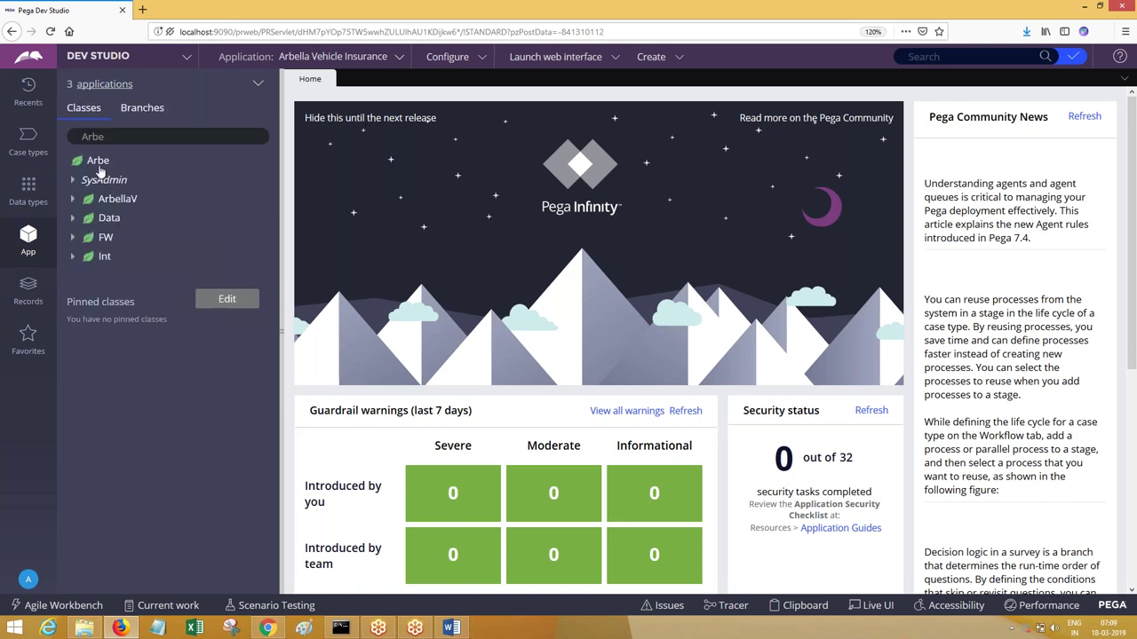
Step: Start a new property in the Arbe class via Create > Data Model > Property
left_click(100, 167)
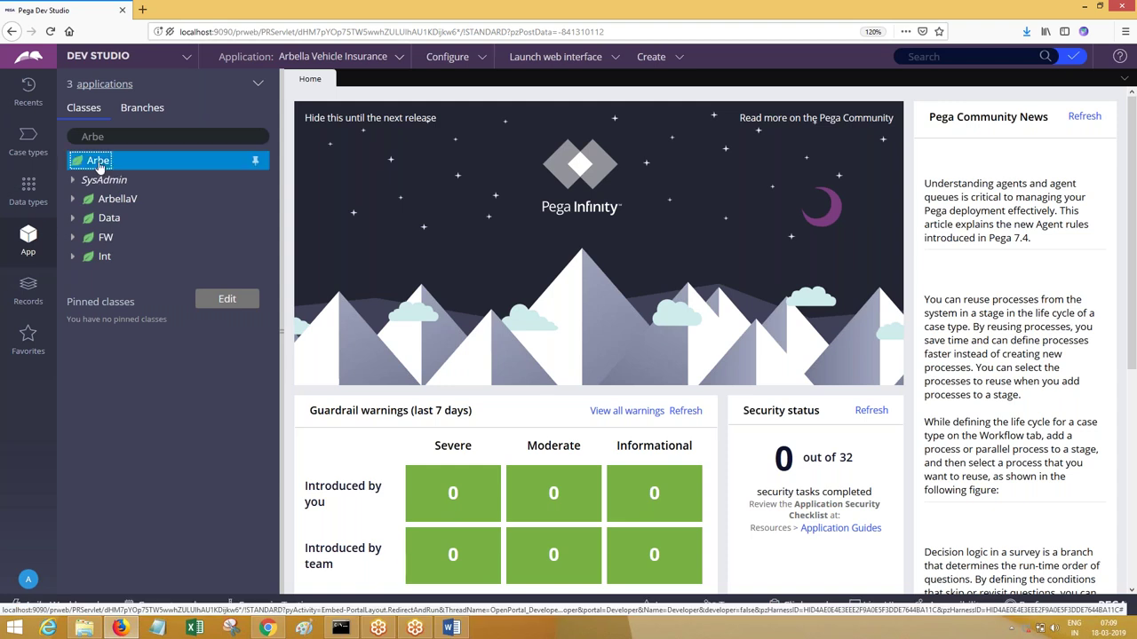
right_click(99, 167)
mouse_move(97, 180)
mouse_move(255, 206)
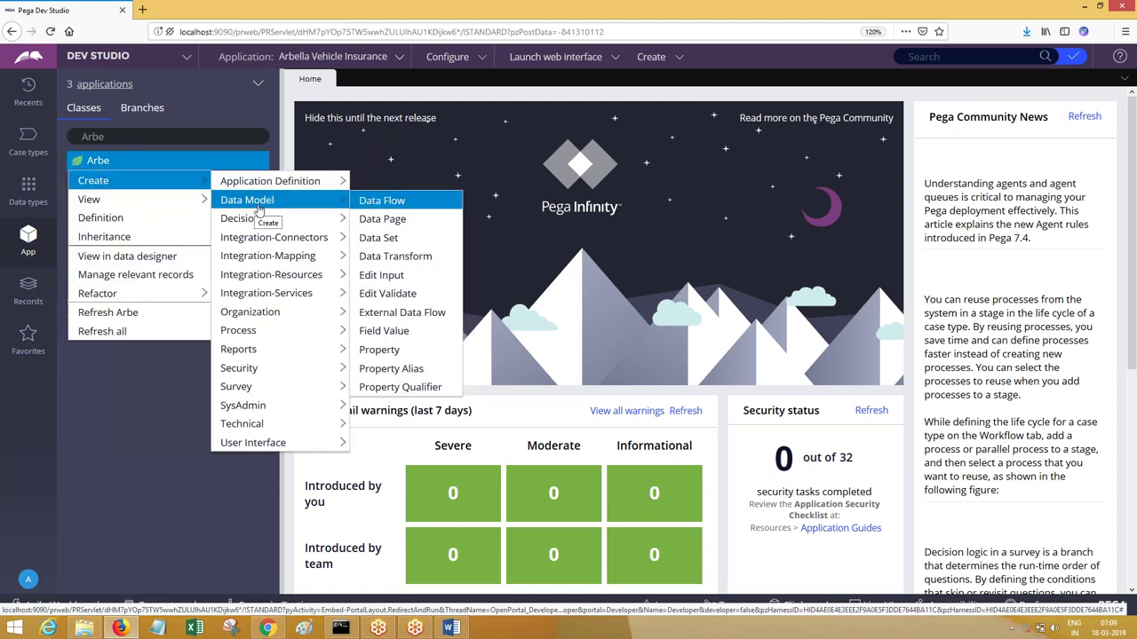
left_click(389, 351)
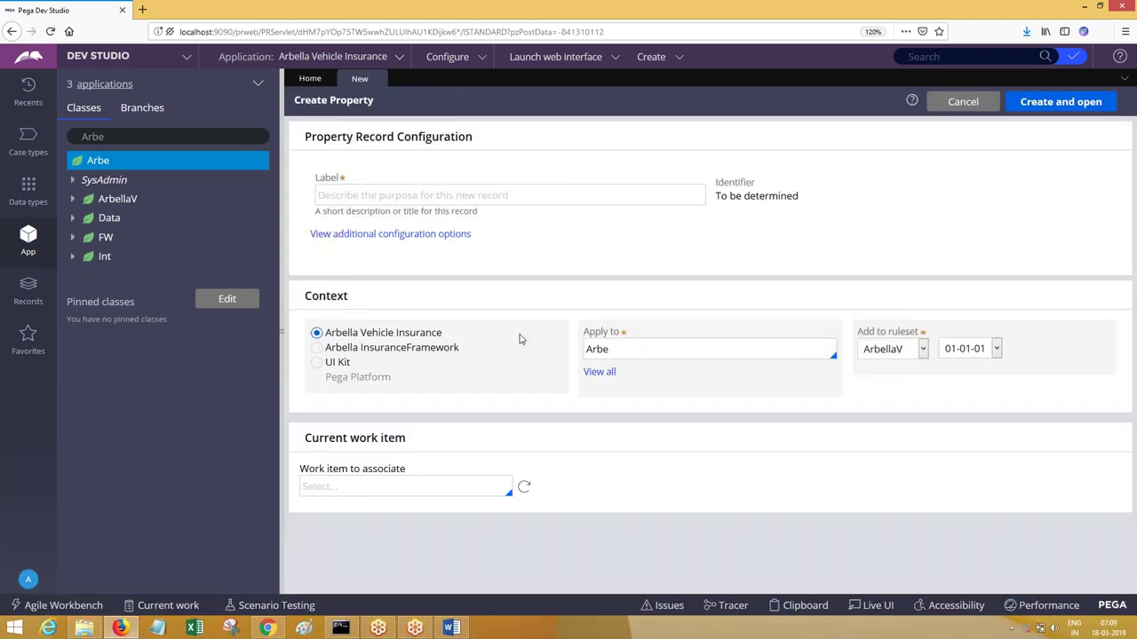
Step: Check the Apply to class Arbe, dismiss its suggestions, and pin Arbe among the pinned classes
left_click(655, 348)
double_click(620, 350)
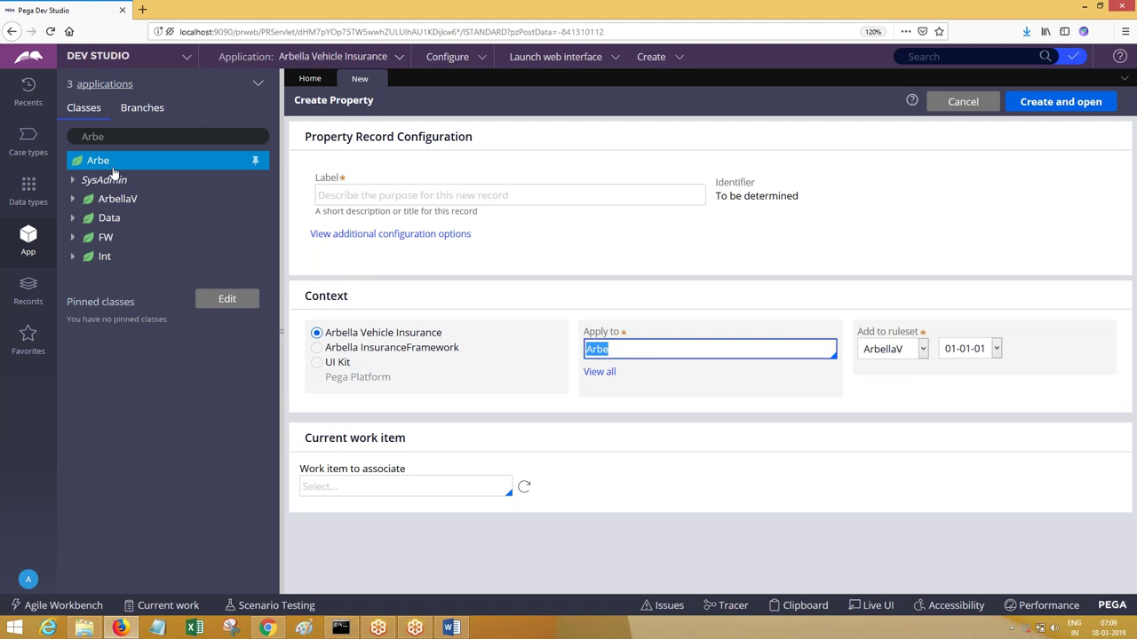
left_click(671, 352)
key("Down")
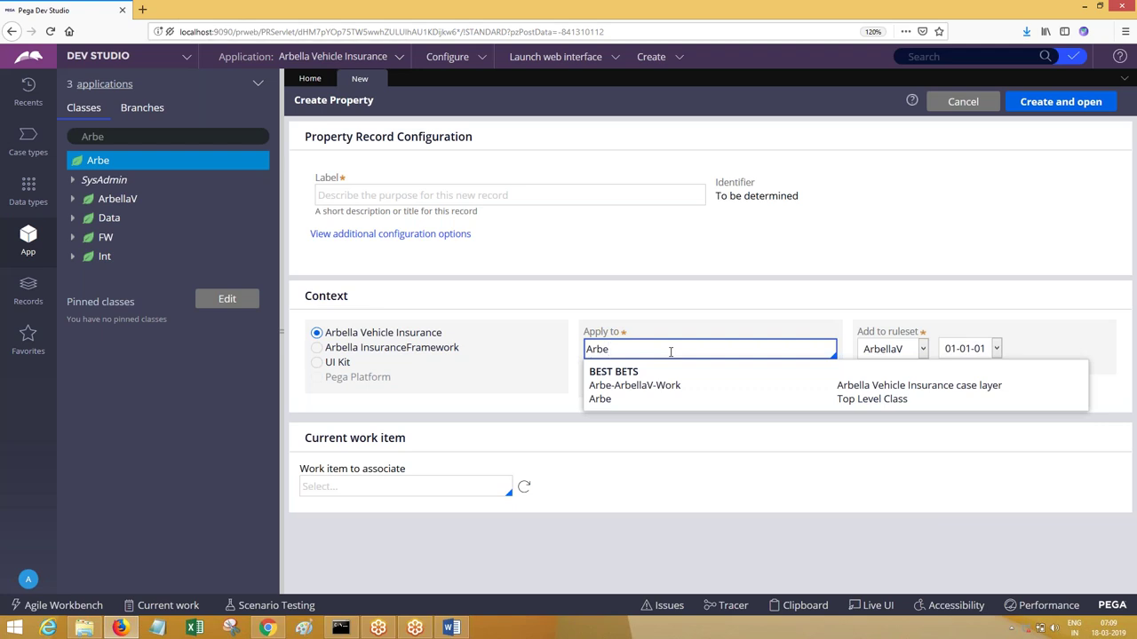
left_click(464, 160)
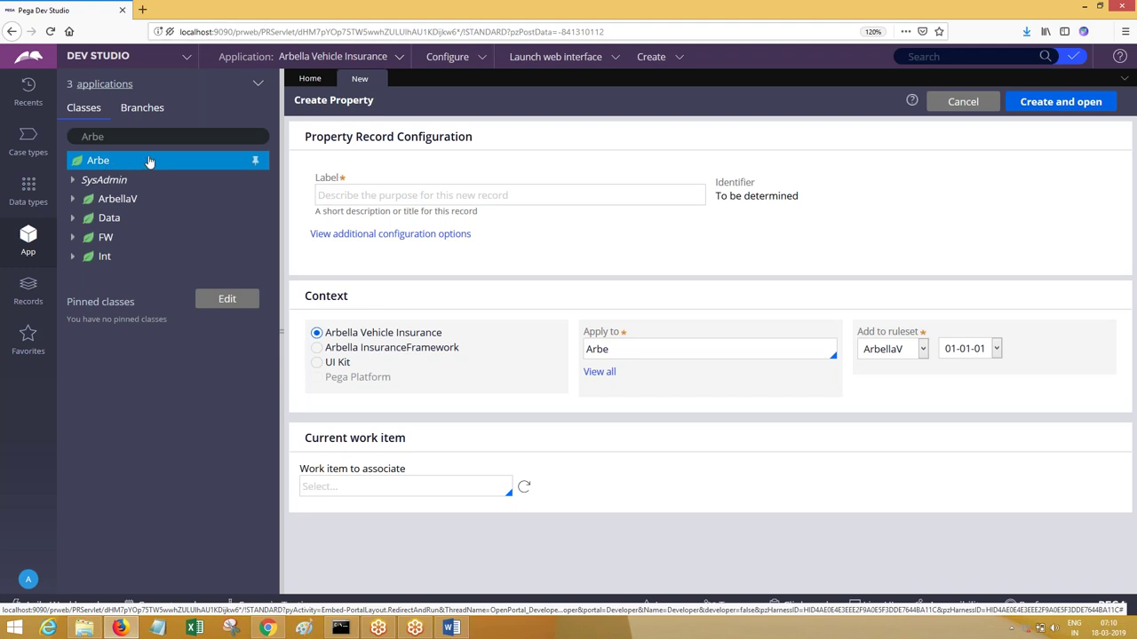
left_click(256, 163)
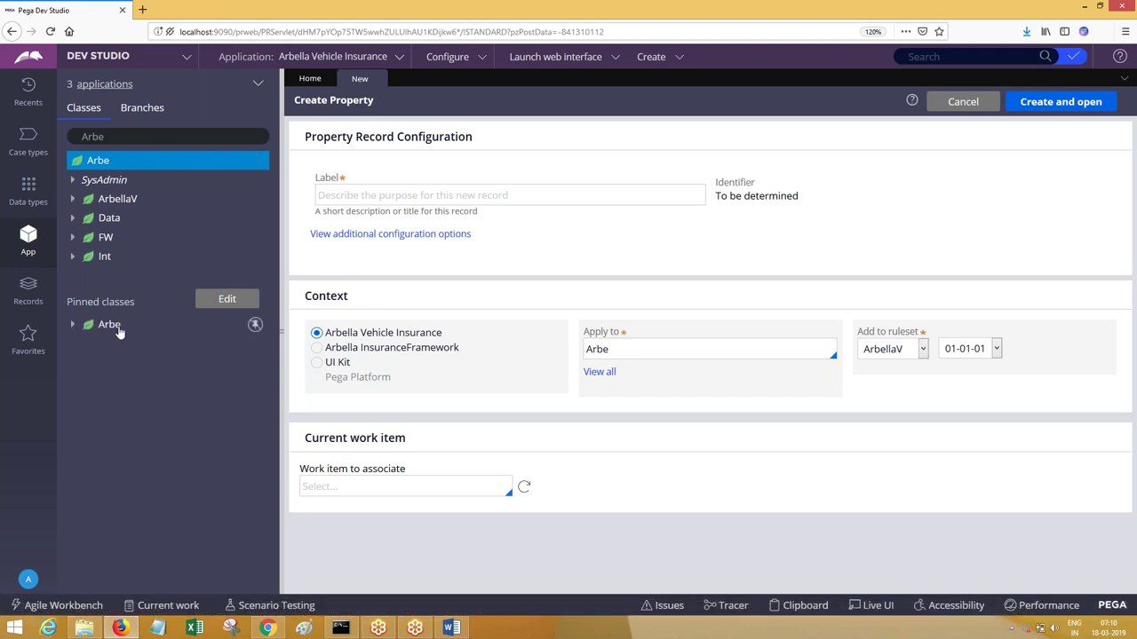
Step: Filter the class explorer to Arbe-ArbellaV-Work from Best Bets and select its -ArbellaV-Work suffix
left_click(160, 137)
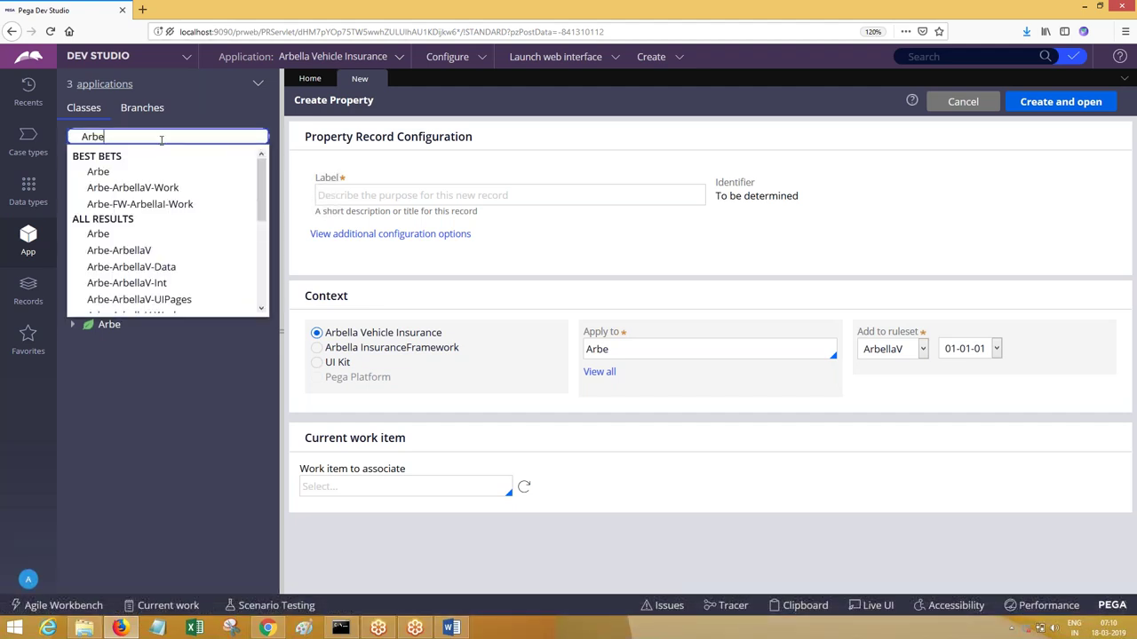
left_click(168, 186)
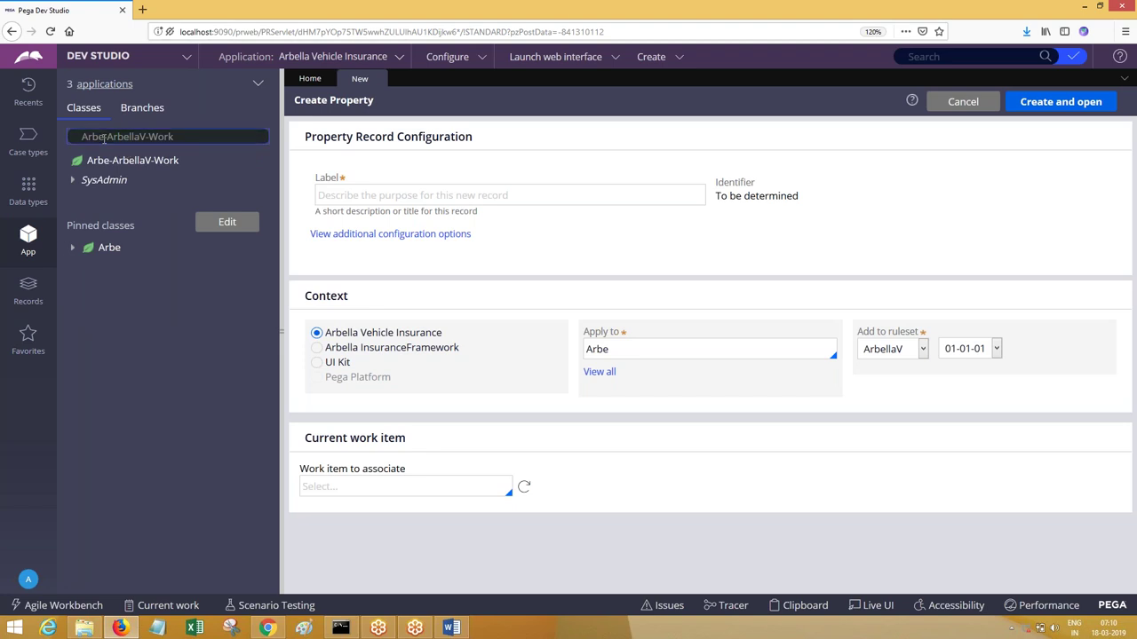
left_click_drag(199, 136, 104, 137)
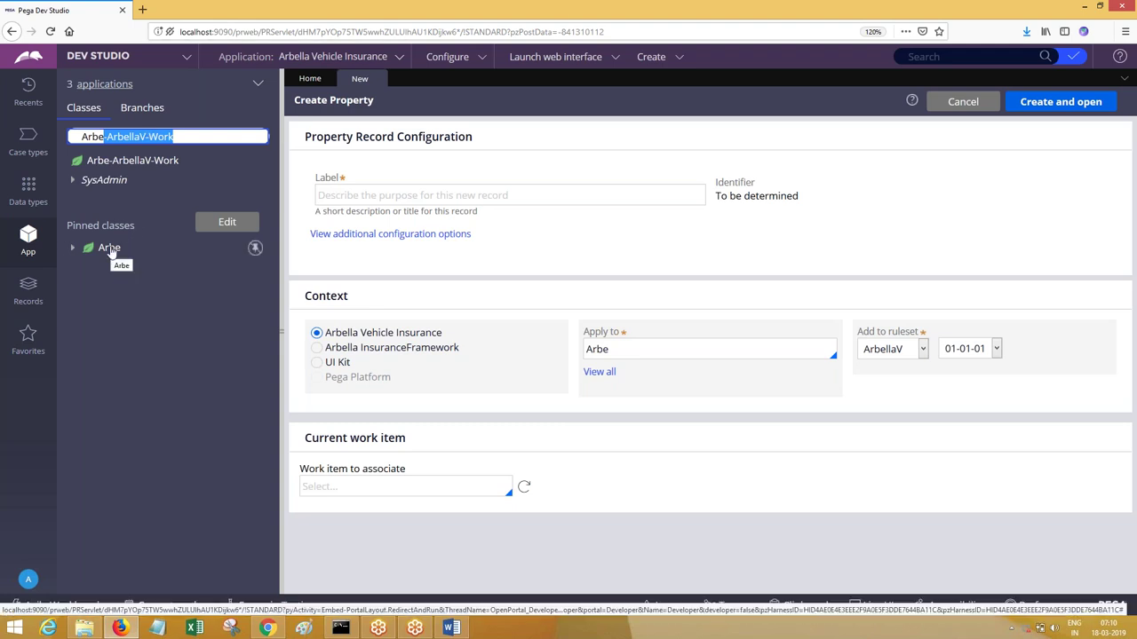
left_click(414, 106)
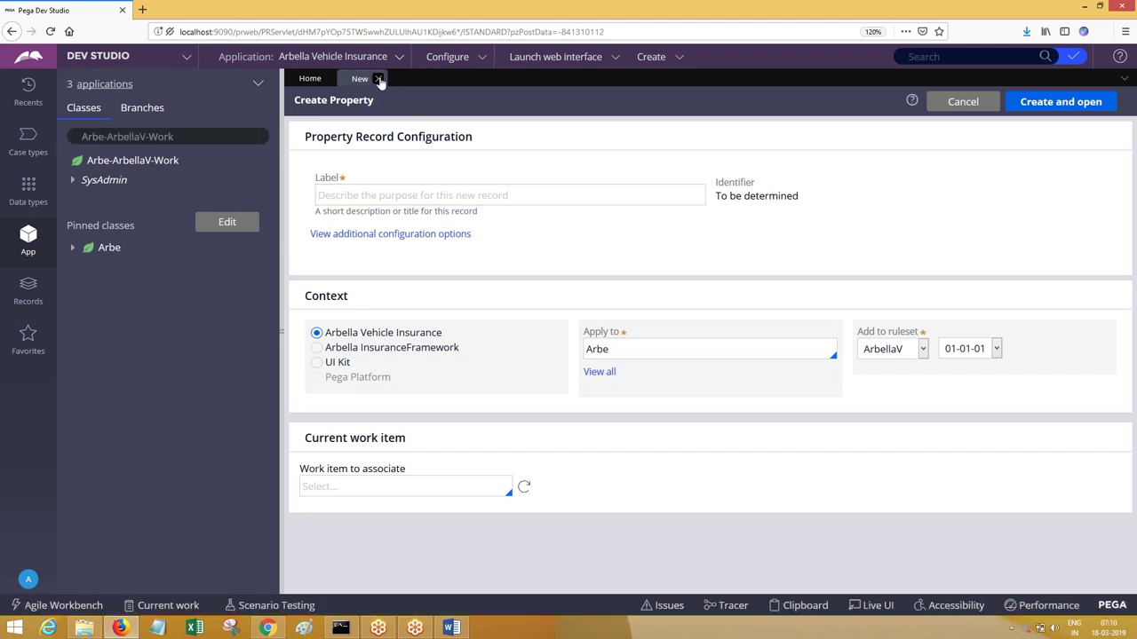
Step: Close the unfinished property form and reset the class search to Arbe
left_click(378, 79)
double_click(136, 137)
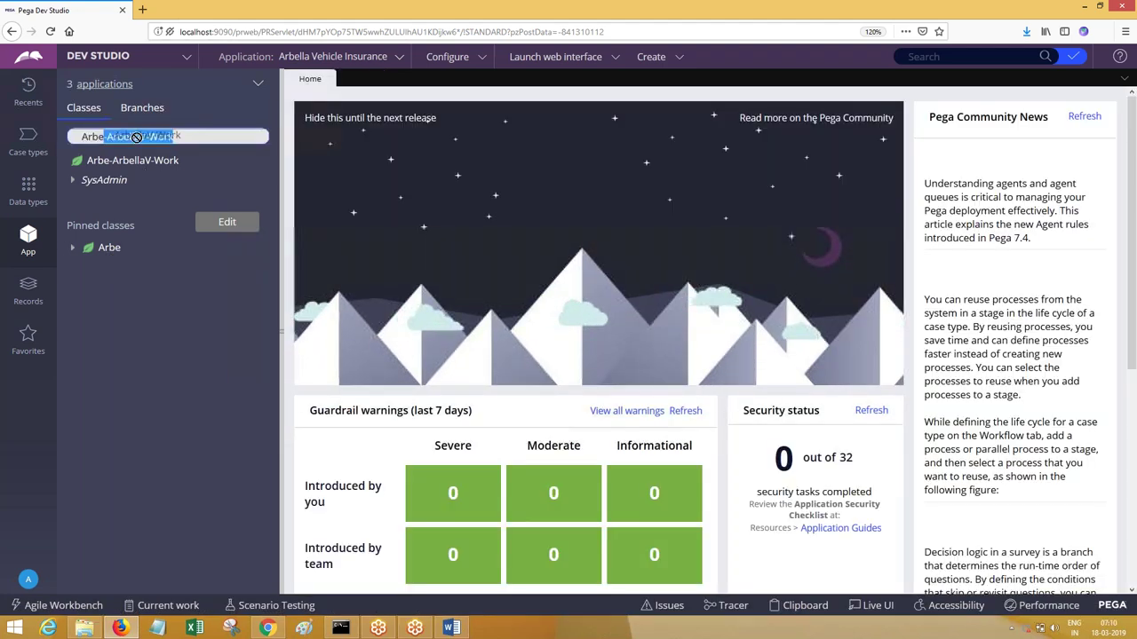
key("BackSpace")
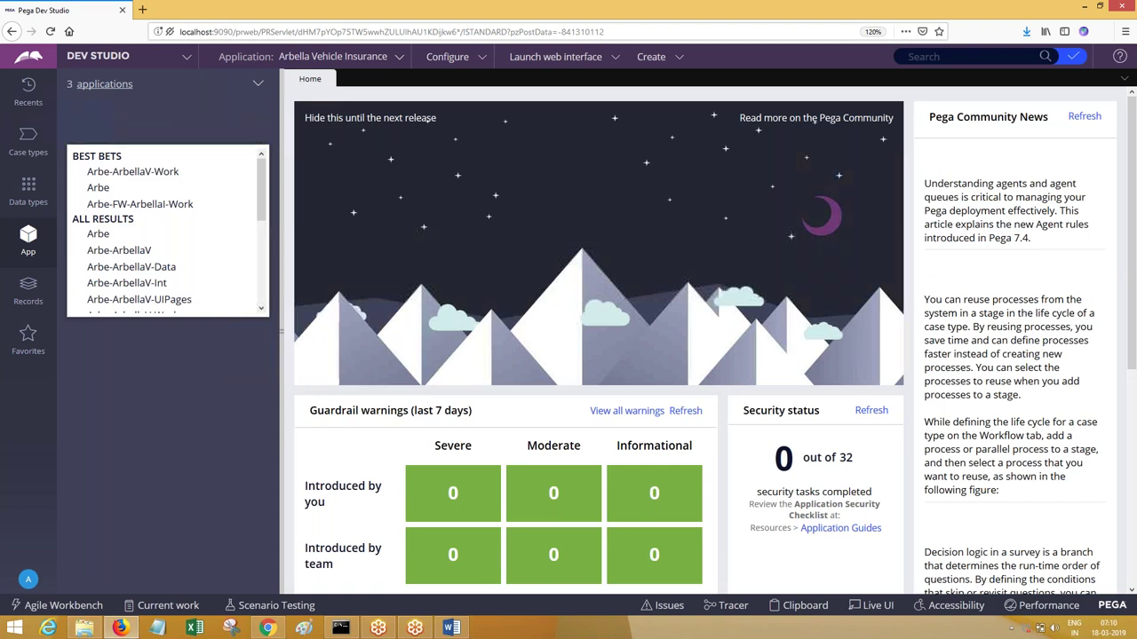
left_click(267, 107)
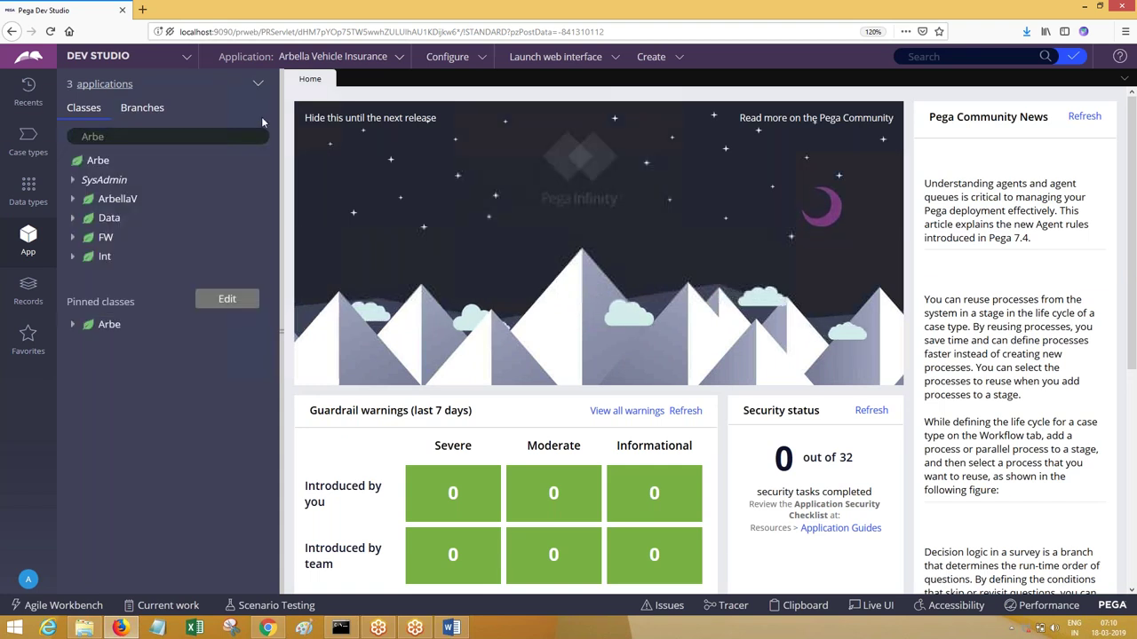
Step: Start a fresh Arbe property via Create > Data Model > Property, then begin a new line under Create Properties in Word
left_click(97, 161)
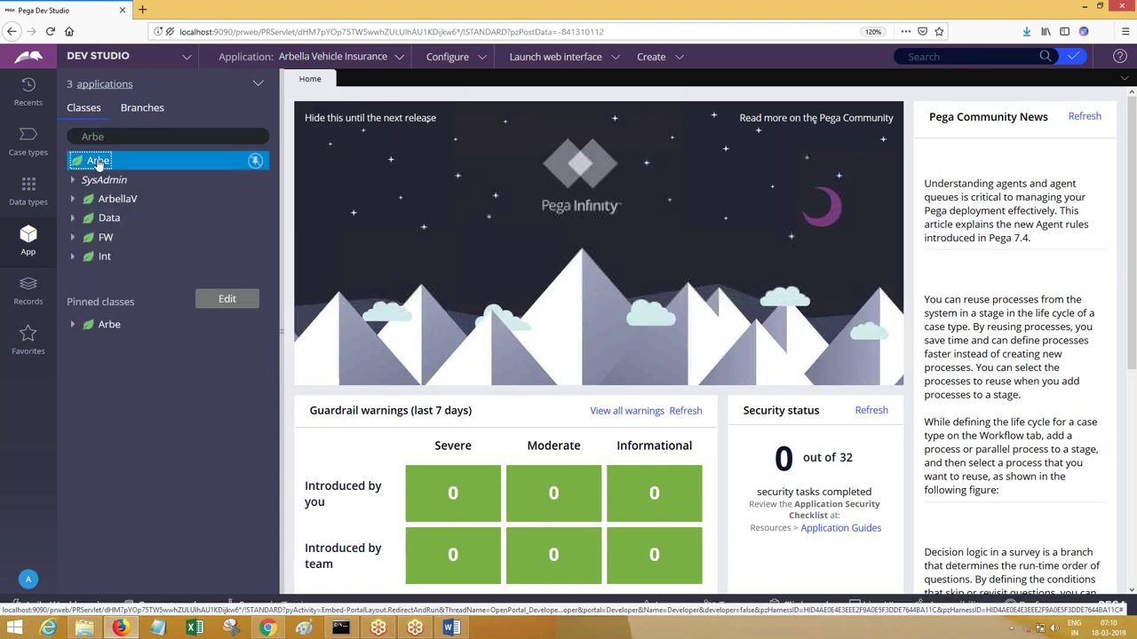
right_click(98, 161)
mouse_move(125, 186)
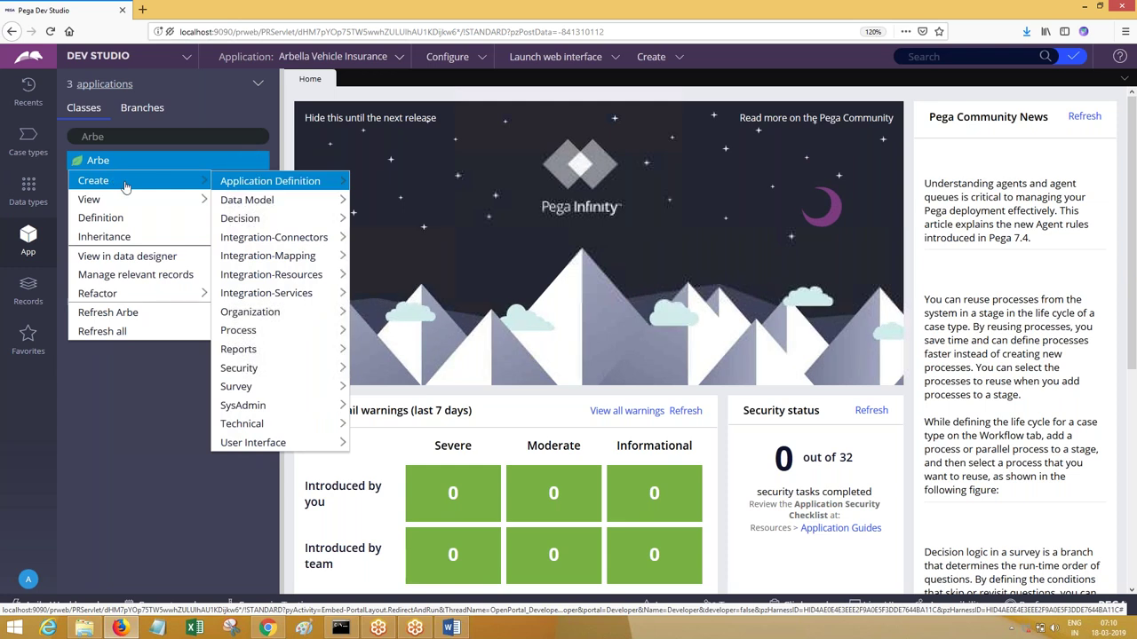
mouse_move(248, 200)
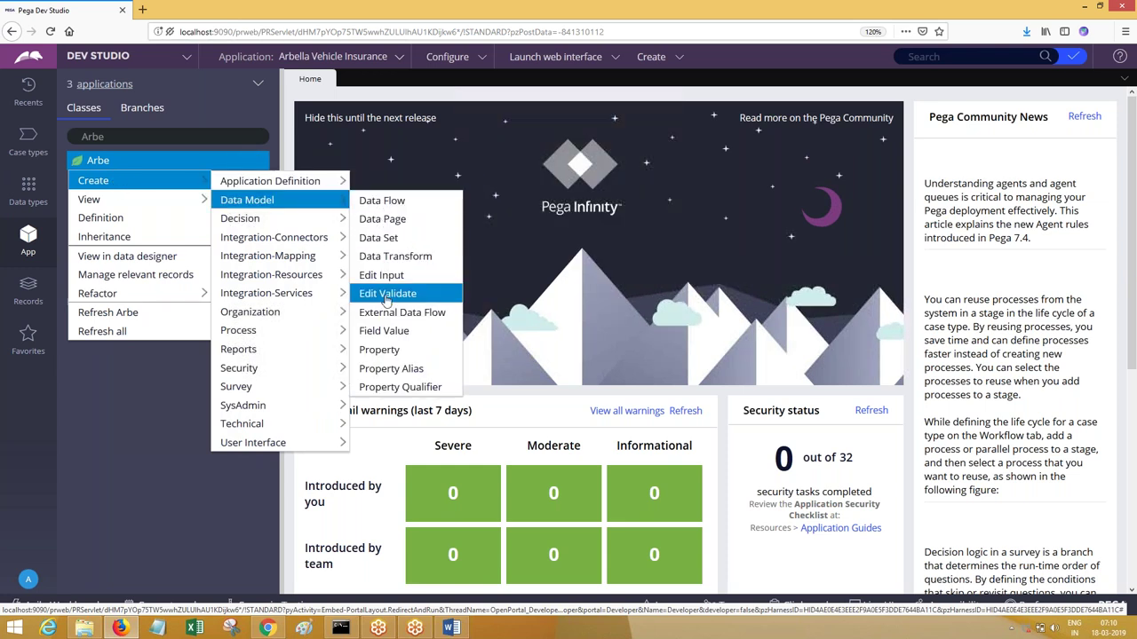
left_click(392, 351)
left_click(451, 628)
left_click(507, 469)
Step: Add a 'First Name' line under Create Properties and paste the property-menu screenshot below it
type("Fi")
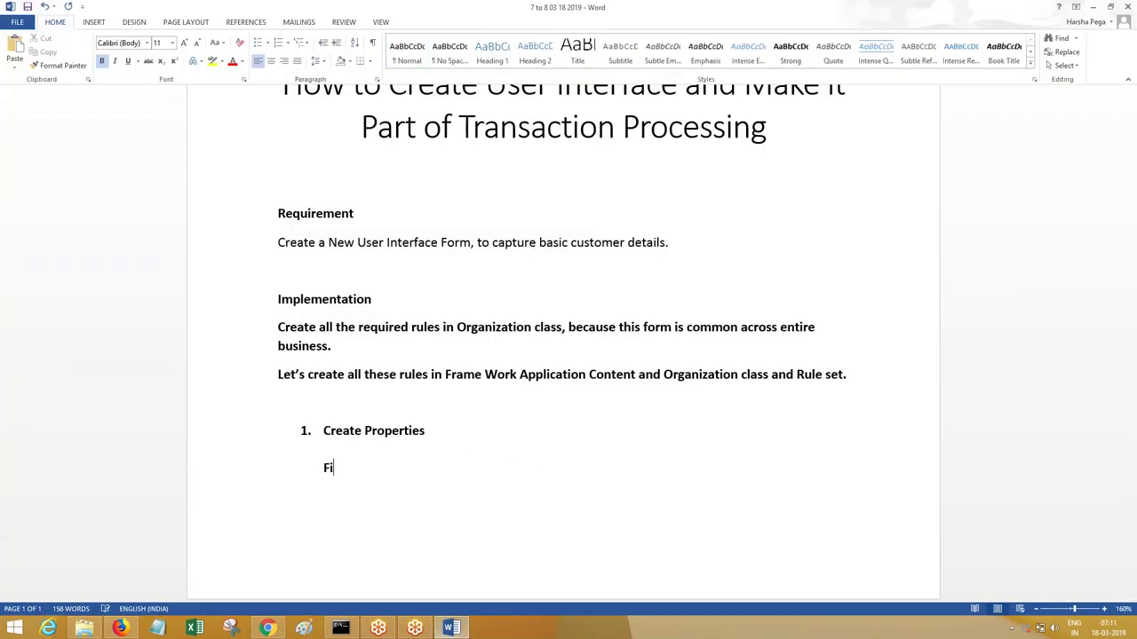
type("rst Name")
key("Return")
key("ctrl+v")
Step: Return to Pega's Create Property form and put the cursor in the Label field
mouse_move(451, 629)
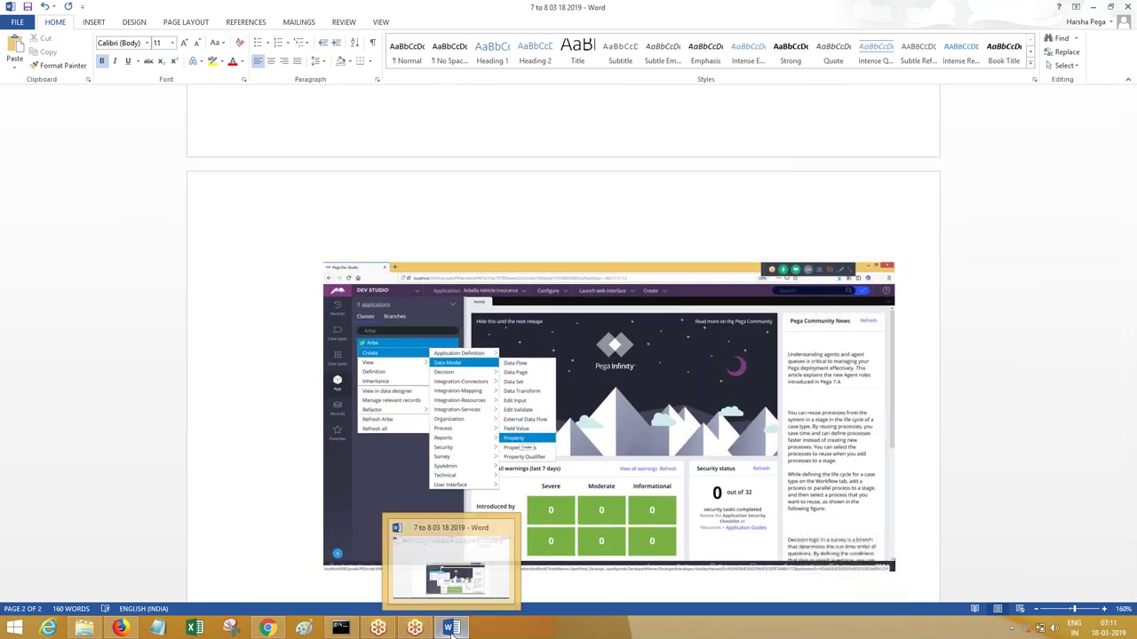
left_click(451, 628)
left_click(376, 193)
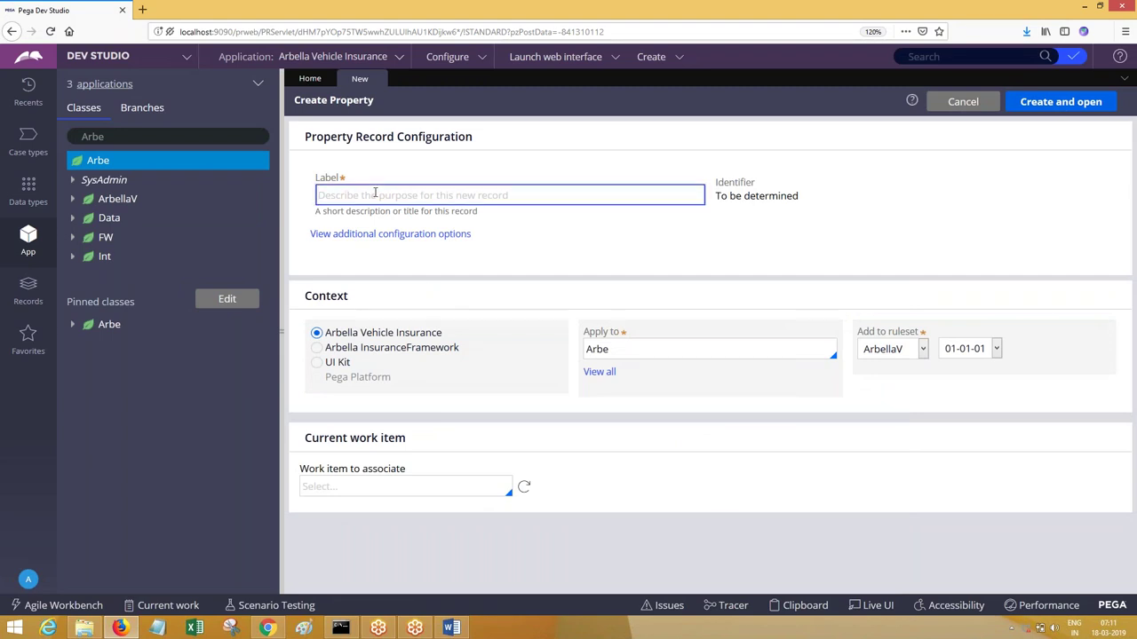
Step: Paste a screenshot of the blank Create Property form into the Word notes
left_click(453, 627)
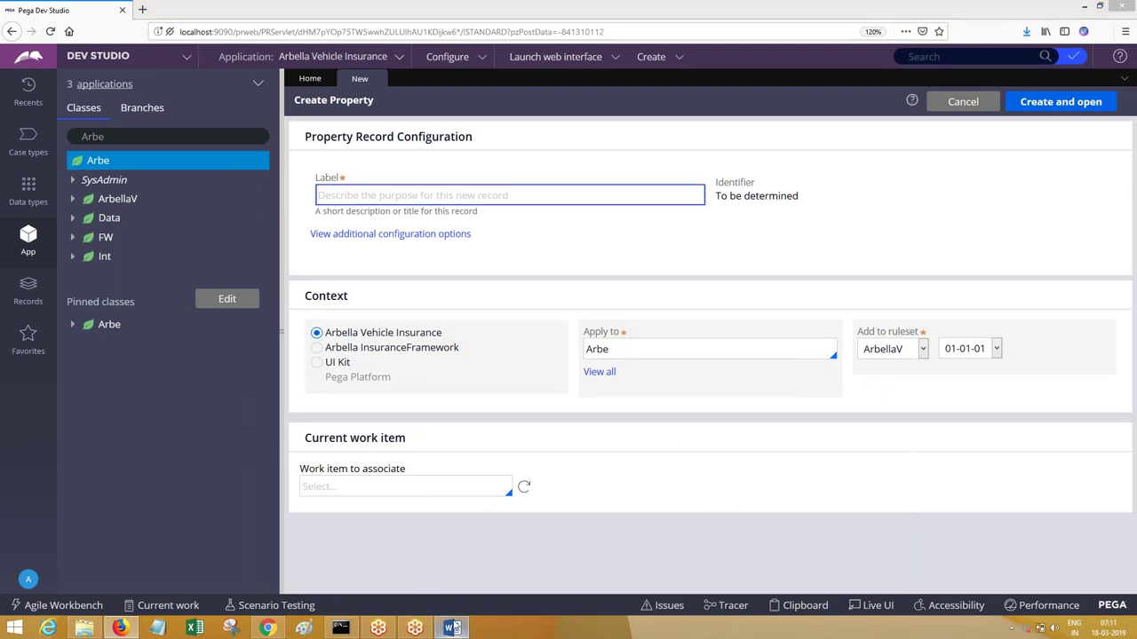
key("ctrl+v")
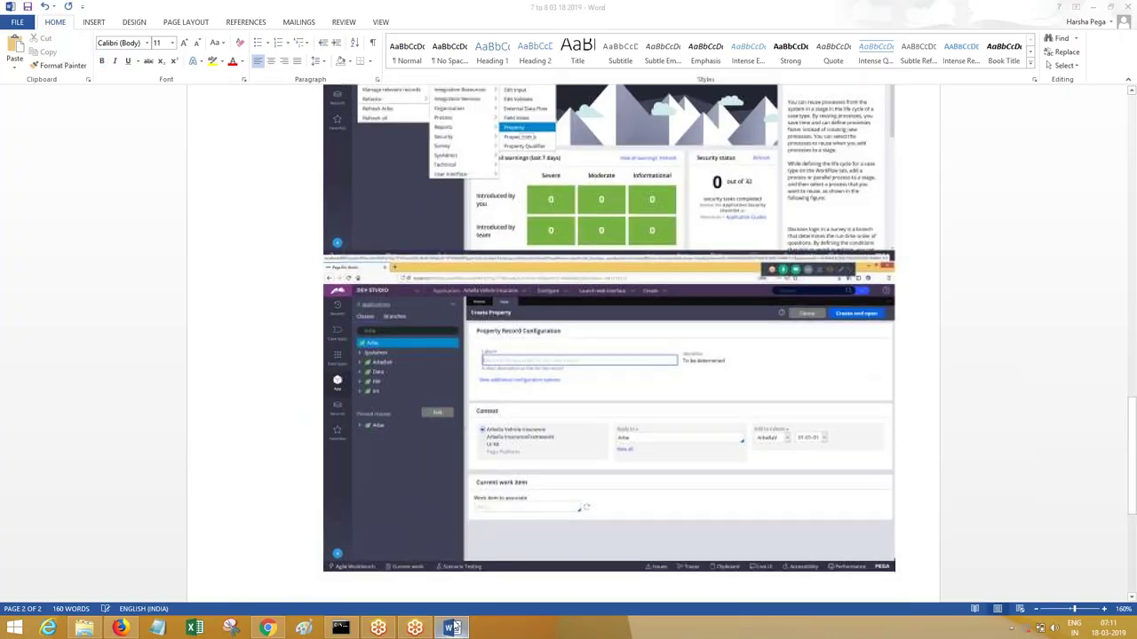
left_click(453, 627)
Step: Label the property 'First Name' so the identifier generates as FirstName
type("First Name")
key("BackSpace")
type("me")
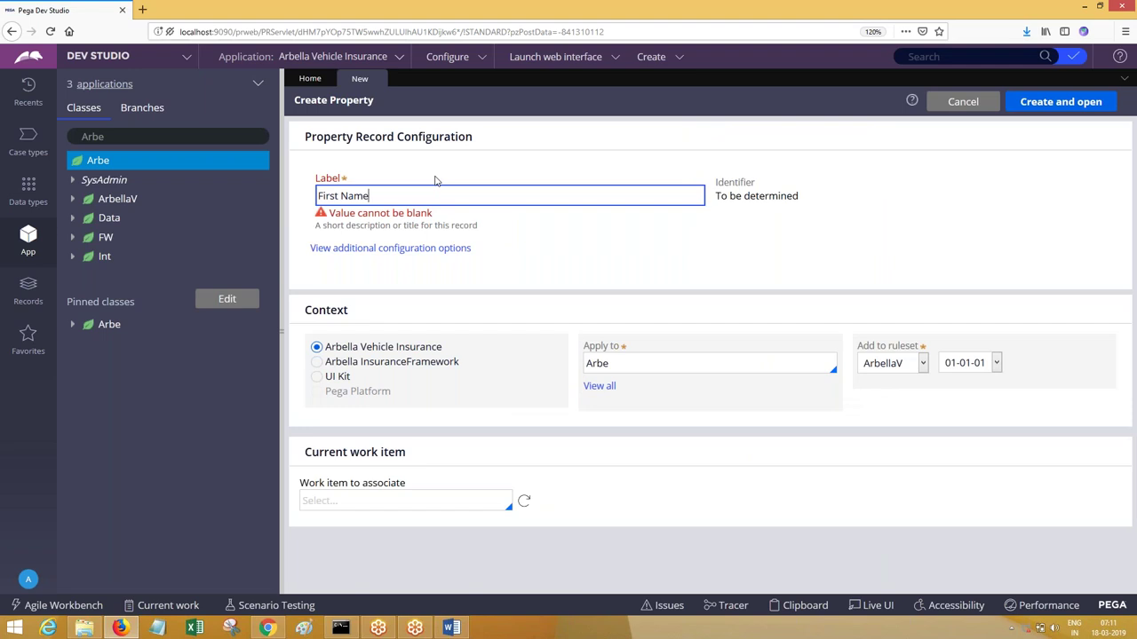
key("Tab")
double_click(739, 198)
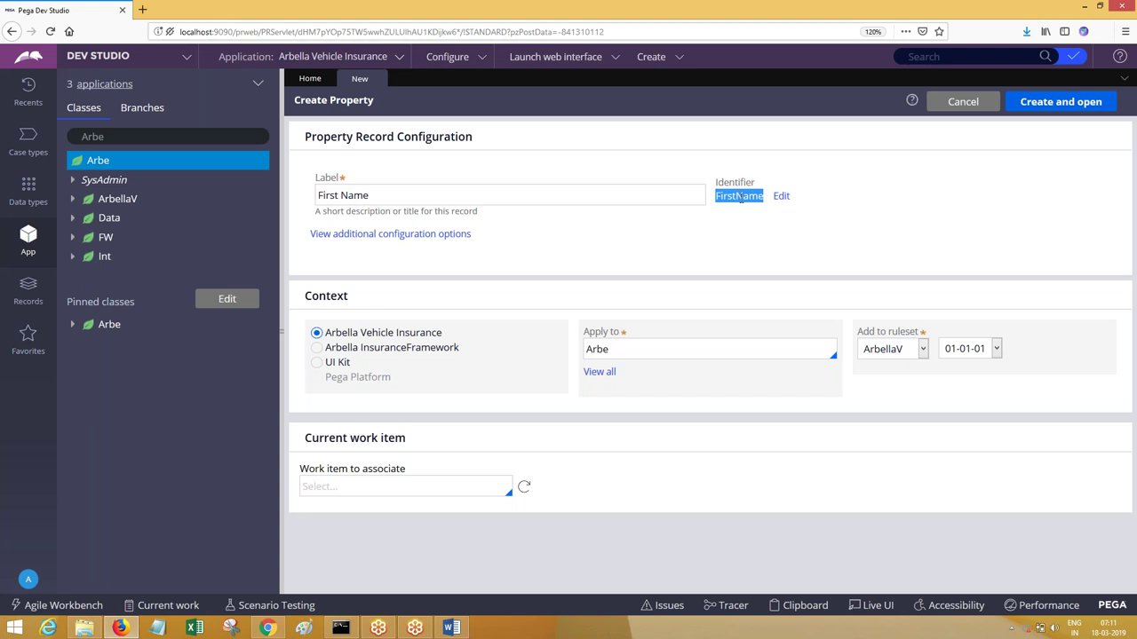
Step: Paste the labelled form screenshot into Word and type 'Choose the Context = Frame Work'
left_click(451, 628)
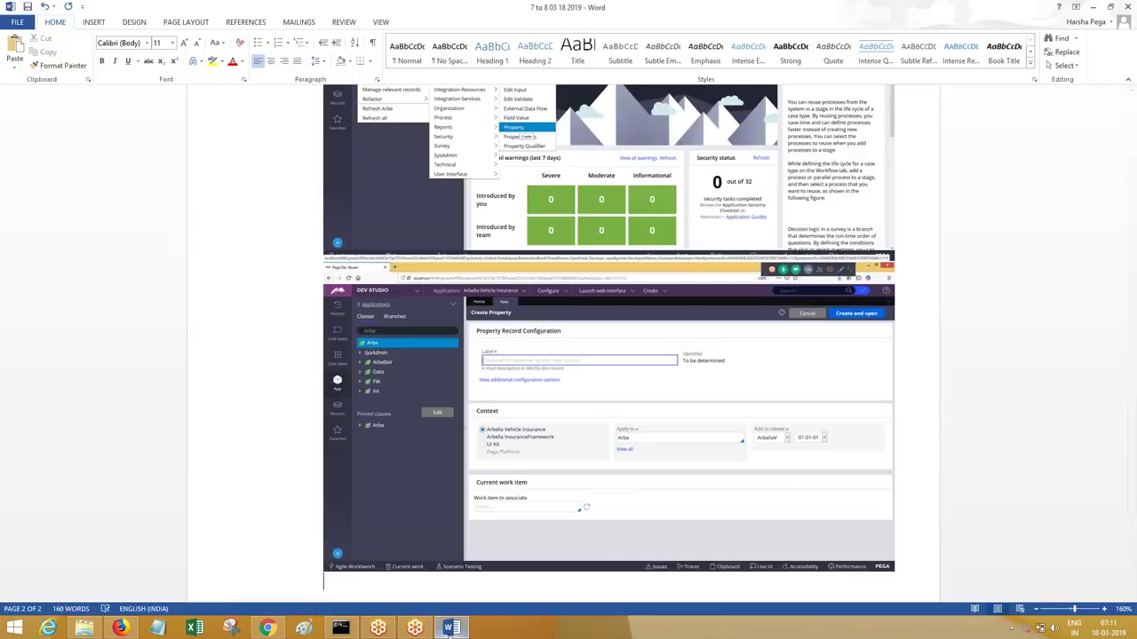
scroll(584, 474, "down", 3)
key("alt+Tab")
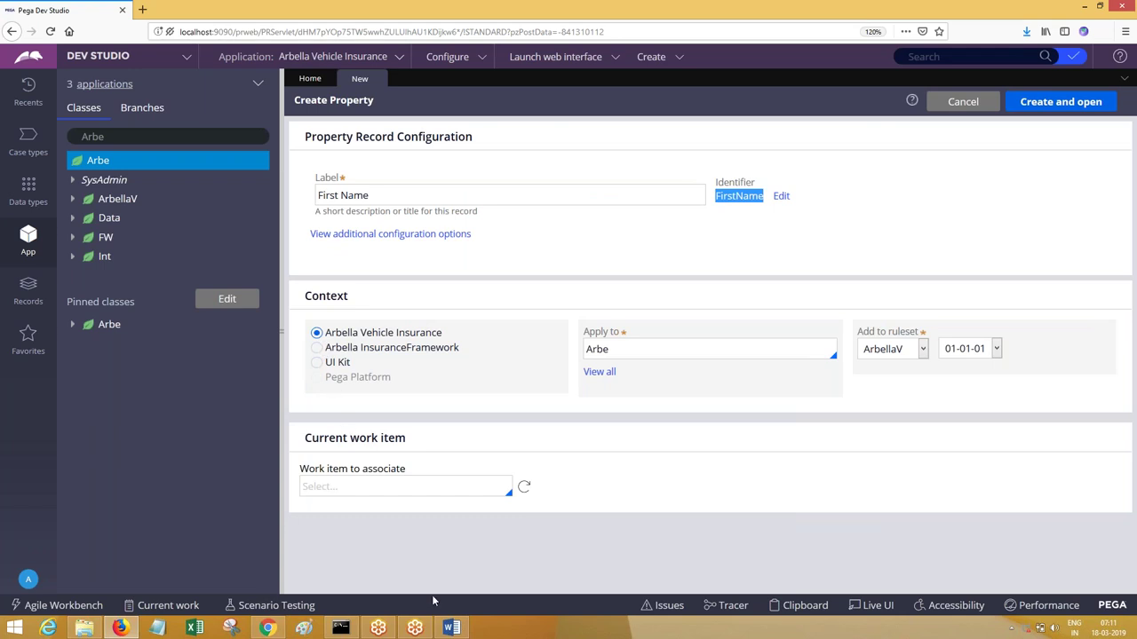
right_click(447, 626)
left_click(422, 437)
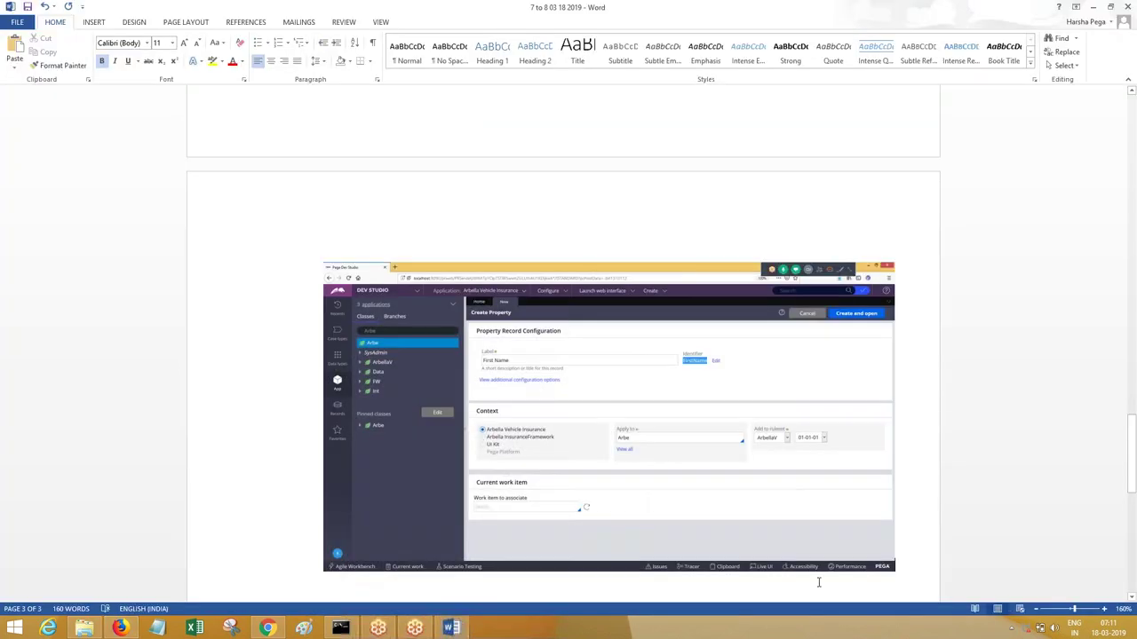
key("ctrl+v")
type("Choo")
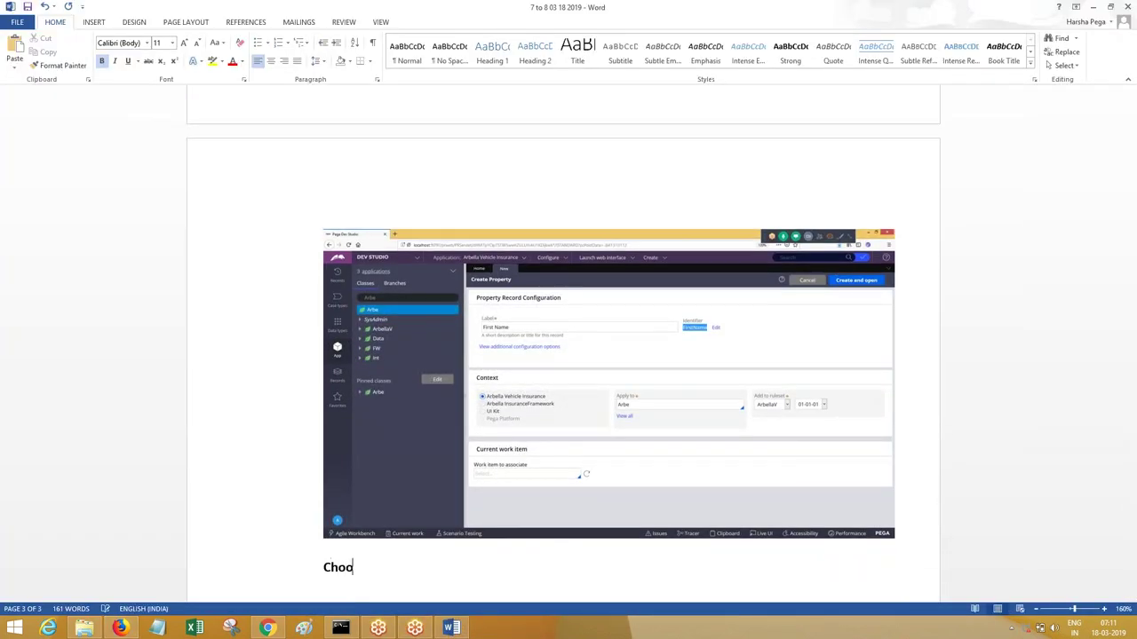
type("se the Context = Frame Work")
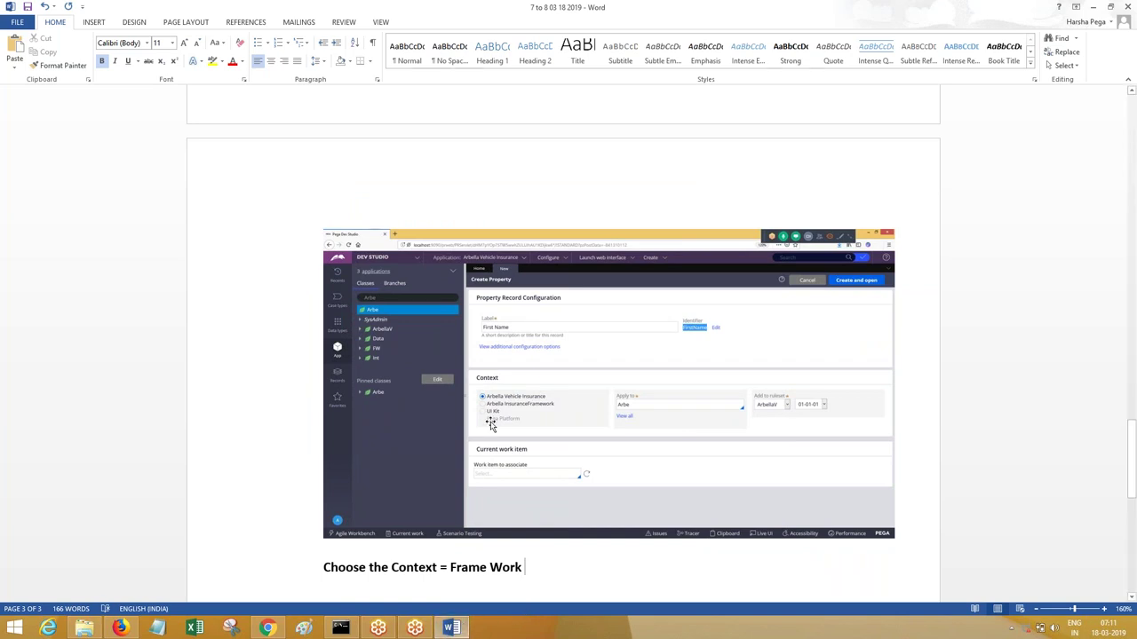
Step: Select Arbella InsuranceFramework as the property's context, which sets the ruleset to Arbe
left_click(451, 628)
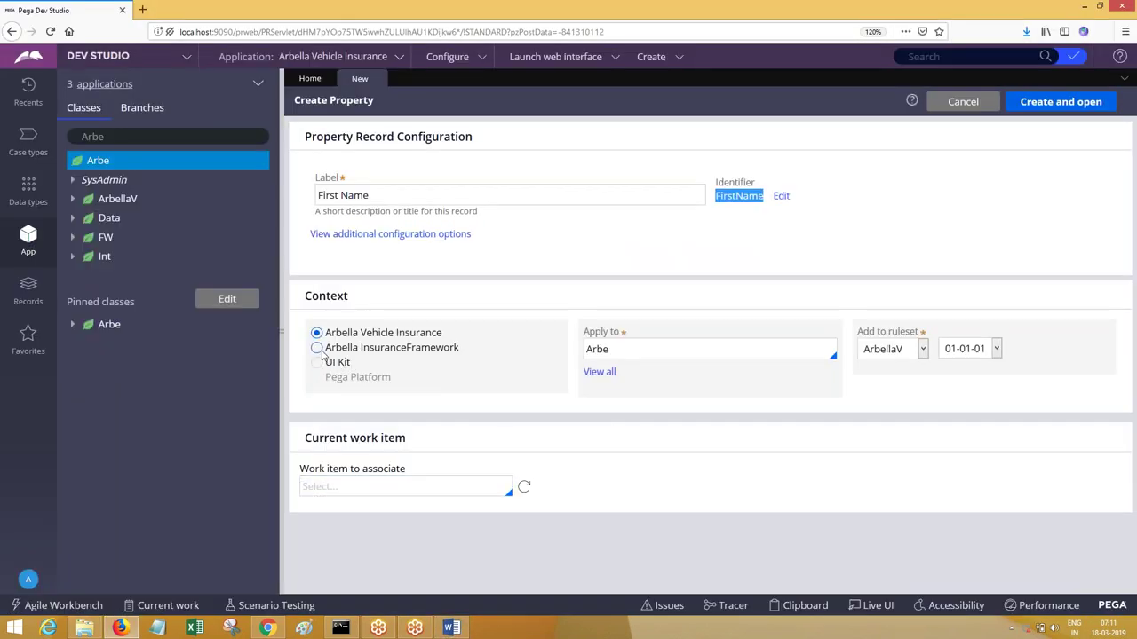
left_click(317, 348)
left_click_drag(325, 350, 459, 353)
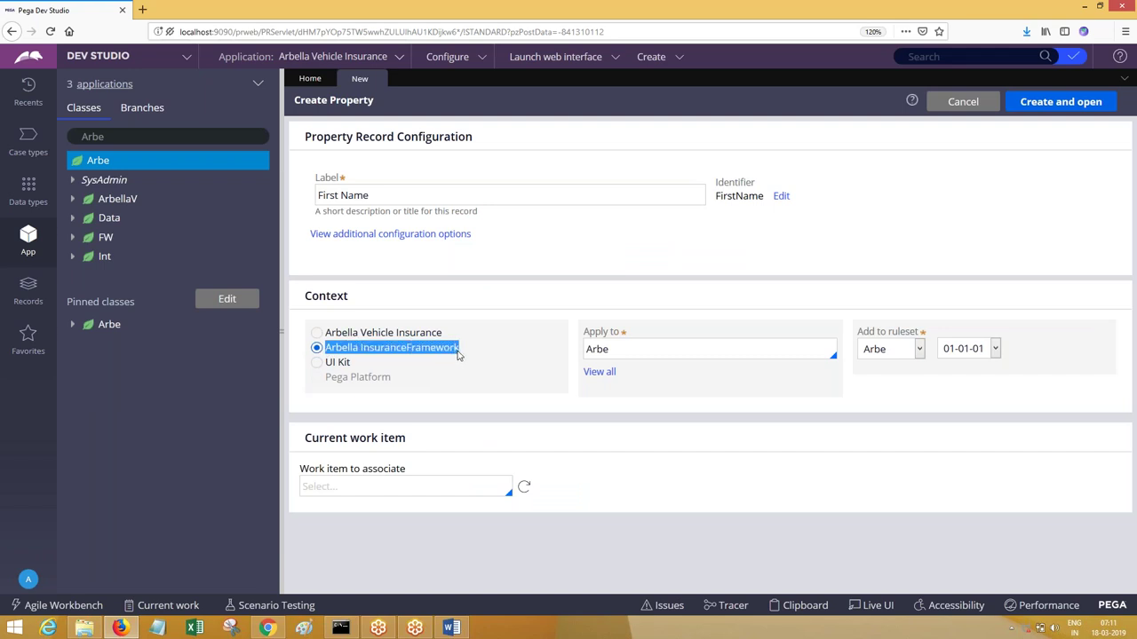
left_click(451, 629)
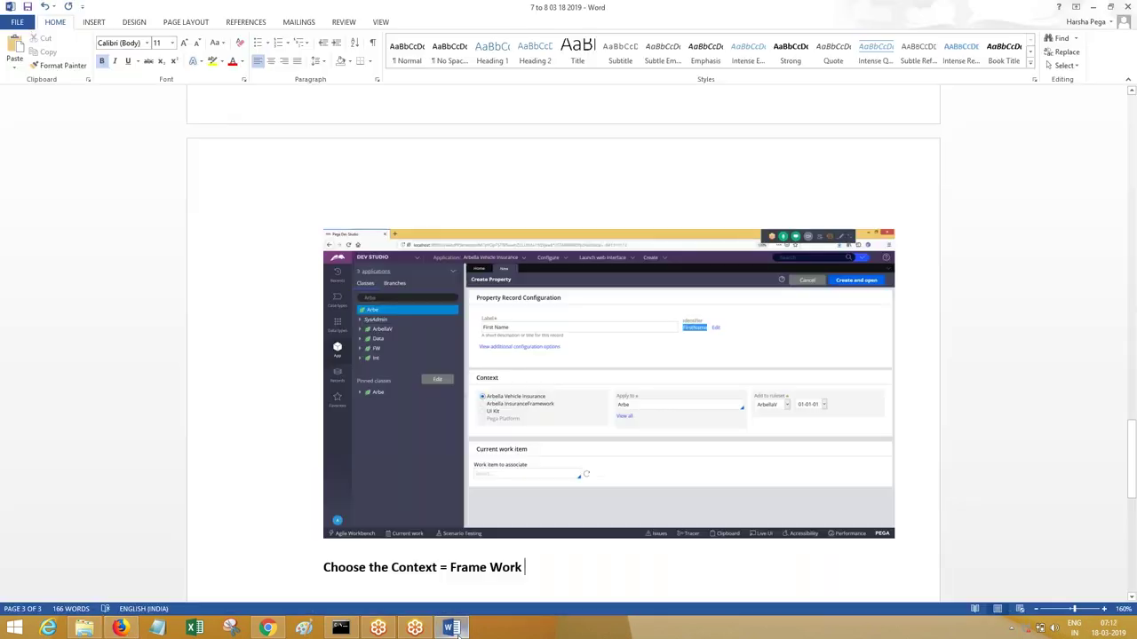
Step: Paste the context-selection screenshot into the Word notes and return to Pega Dev Studio
key("ctrl+v")
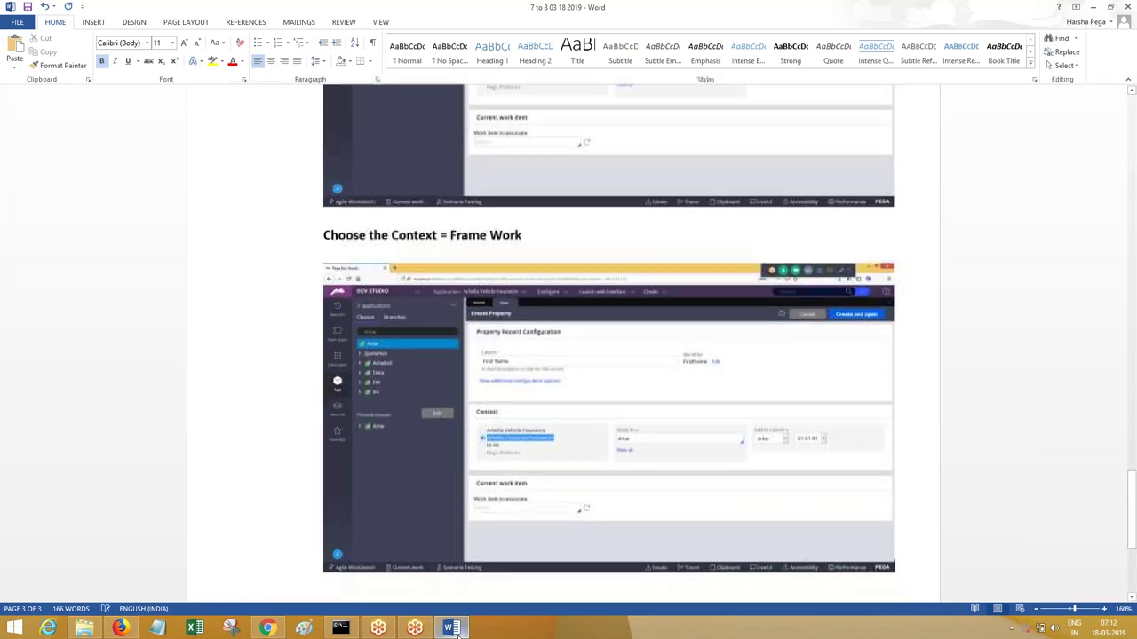
key("alt+Tab")
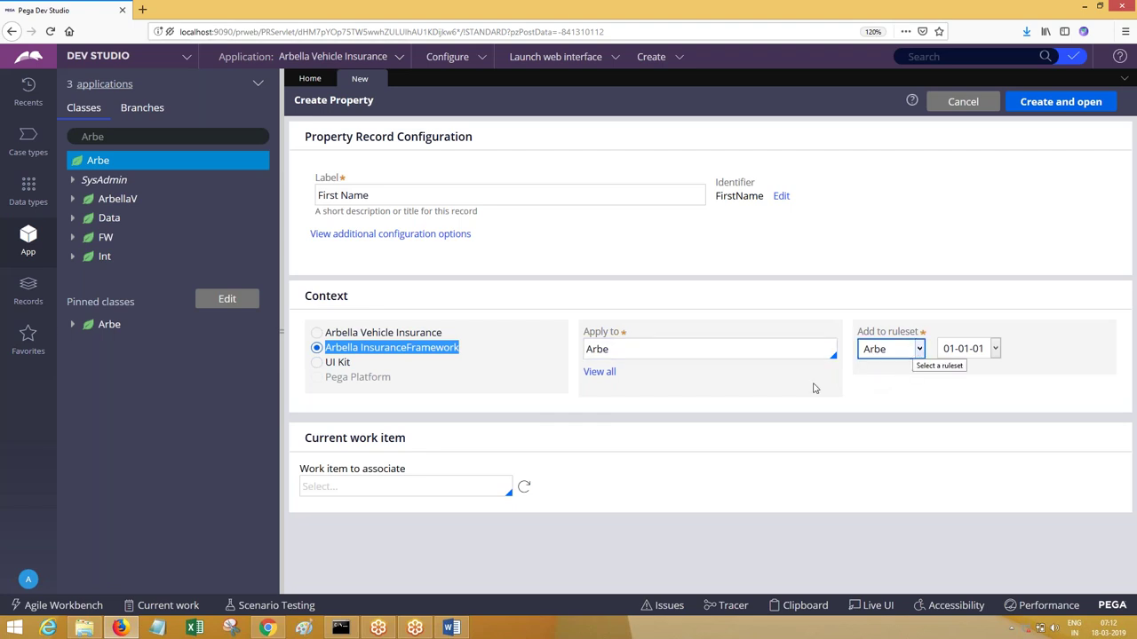
Step: Try the Arbella Vehicle Insurance context and ArbellaV ruleset, then reselect Arbella InsuranceFramework with ruleset Arbe
left_click(317, 333)
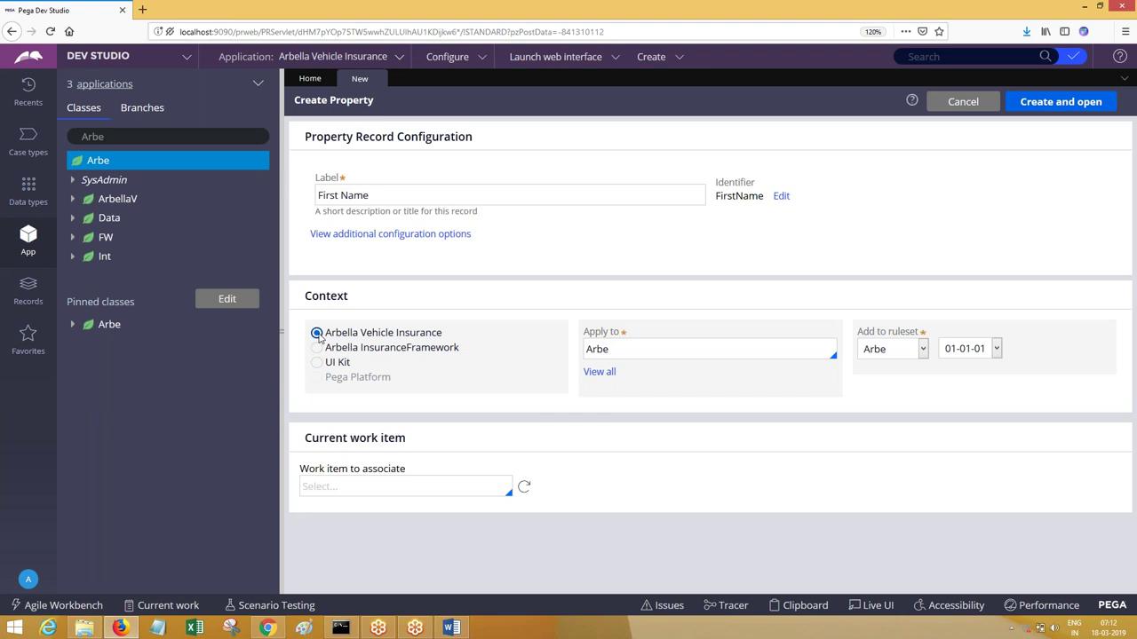
left_click(888, 350)
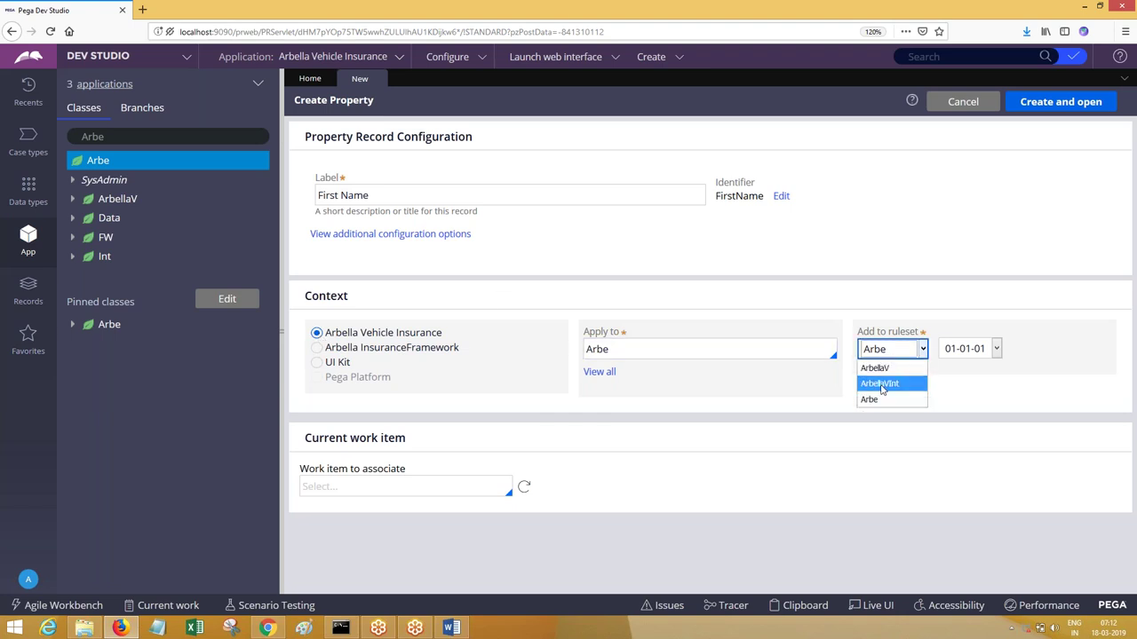
left_click(879, 371)
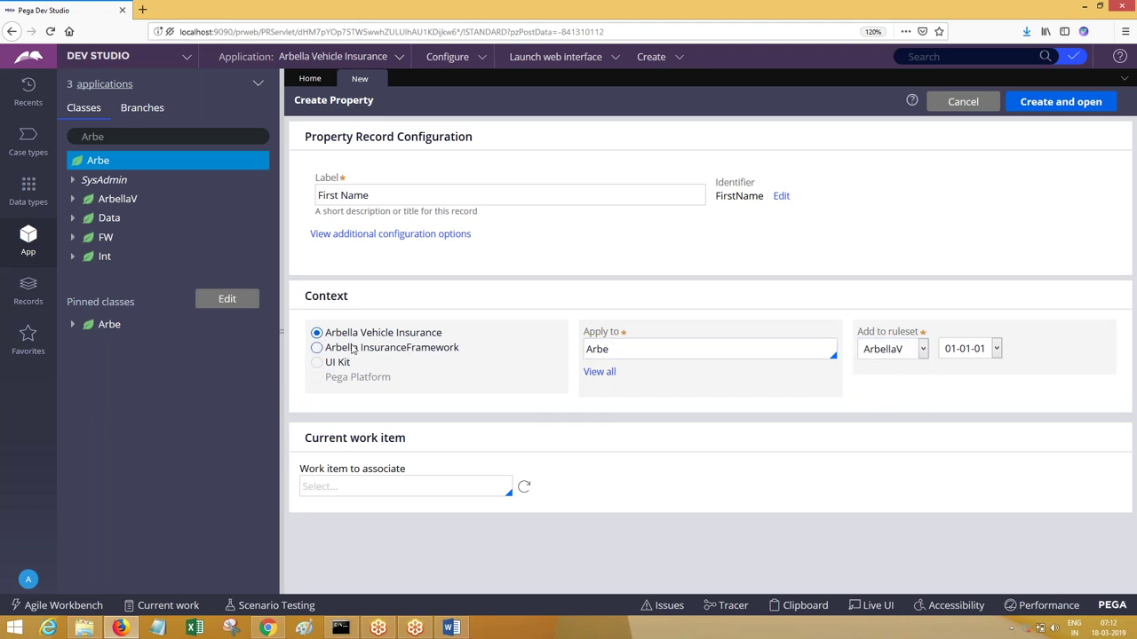
left_click(317, 349)
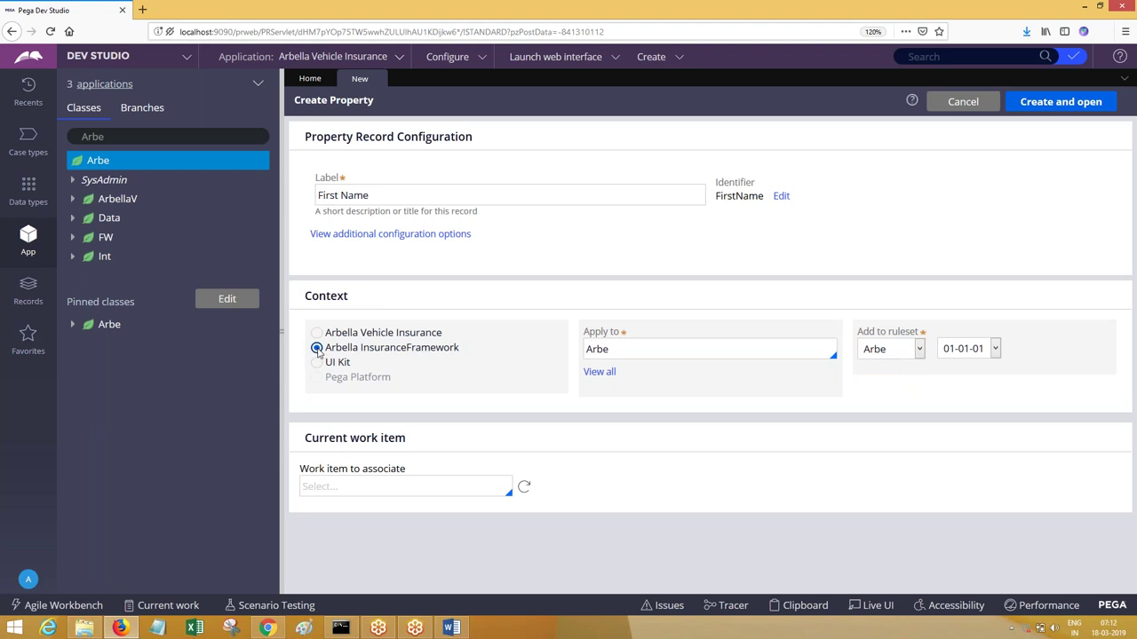
left_click(663, 353)
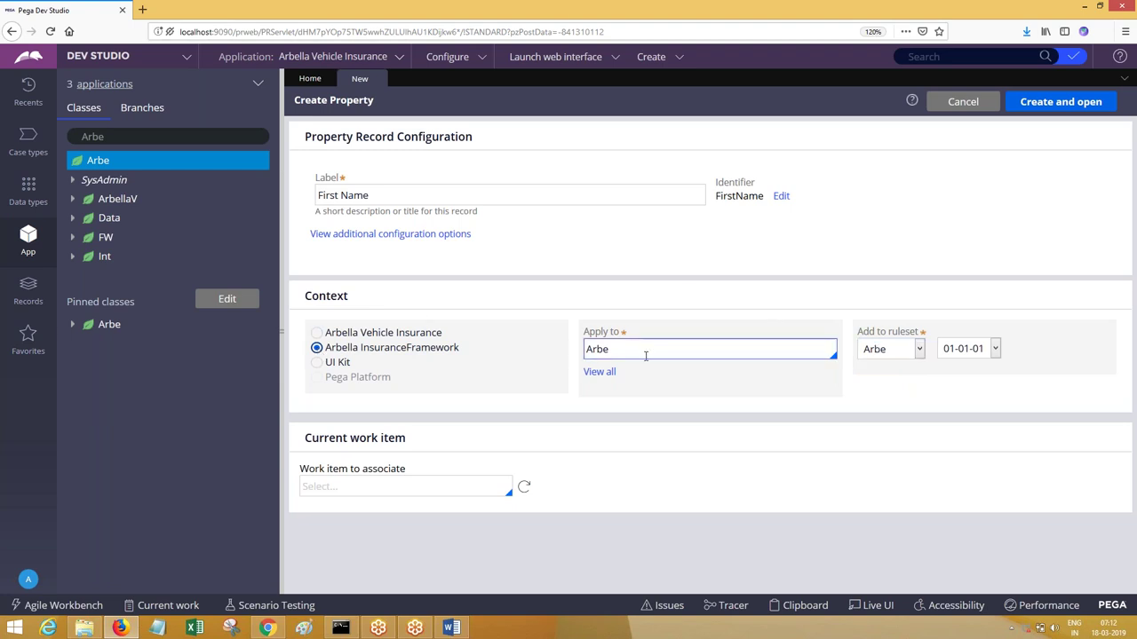
left_click(716, 438)
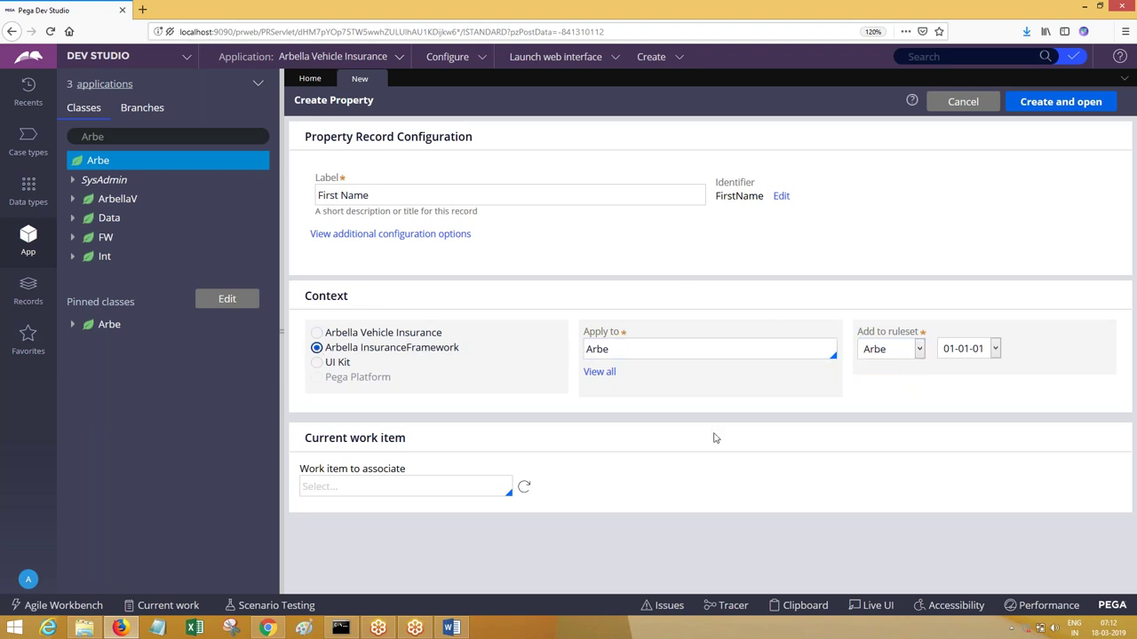
left_click(451, 628)
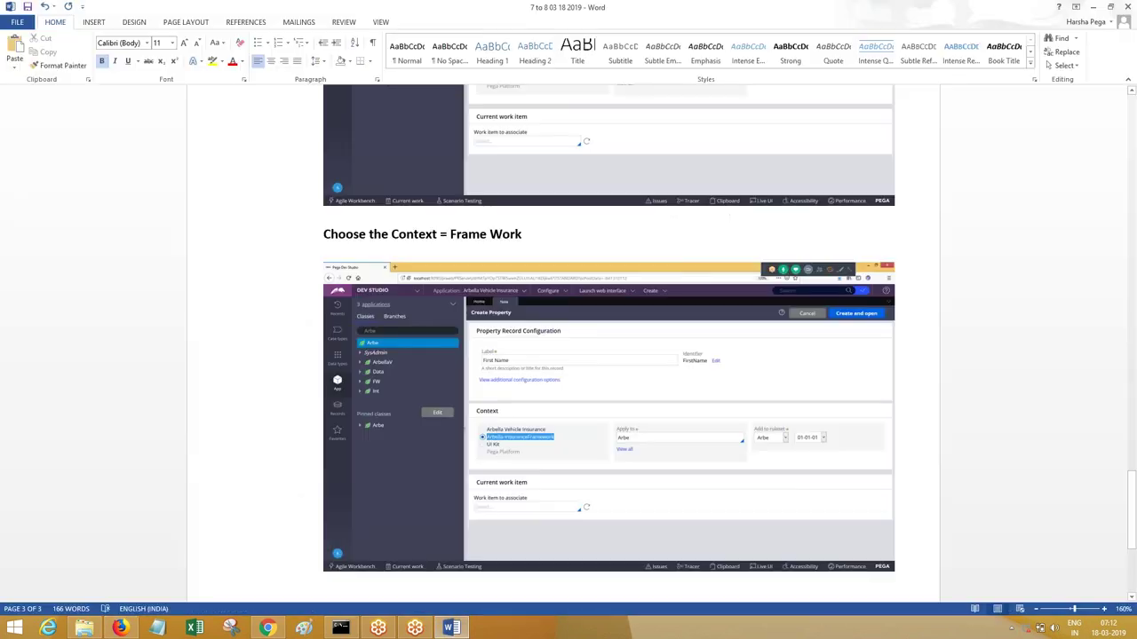
Step: Delete the duplicate screenshot and add the note 'Click on the button create and open'
key("Return")
key("ctrl+v")
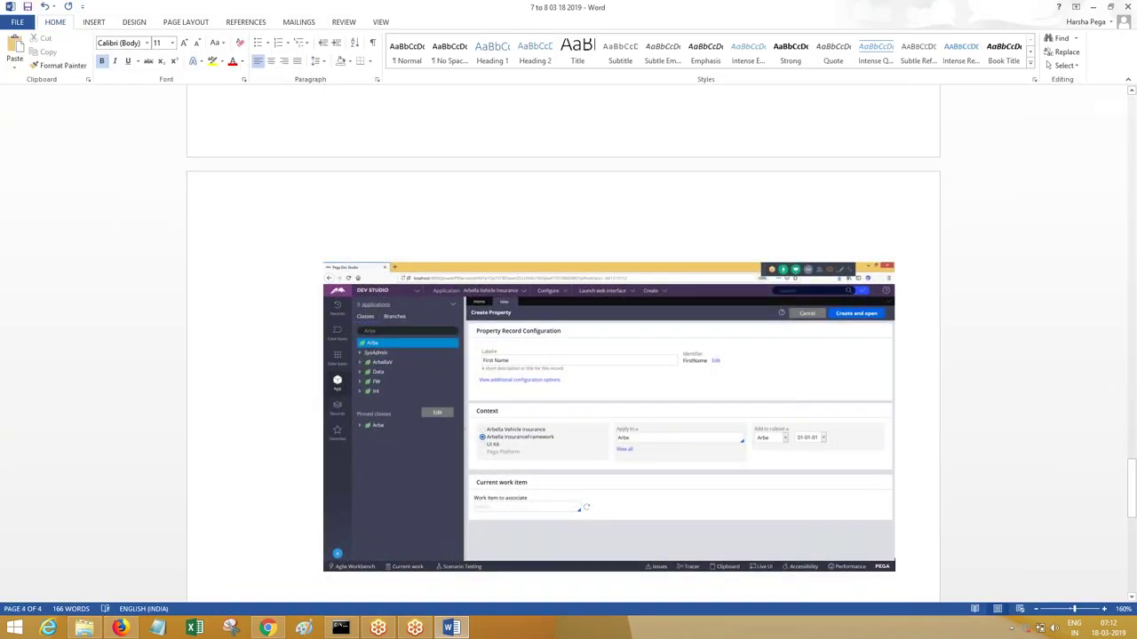
left_click(647, 544)
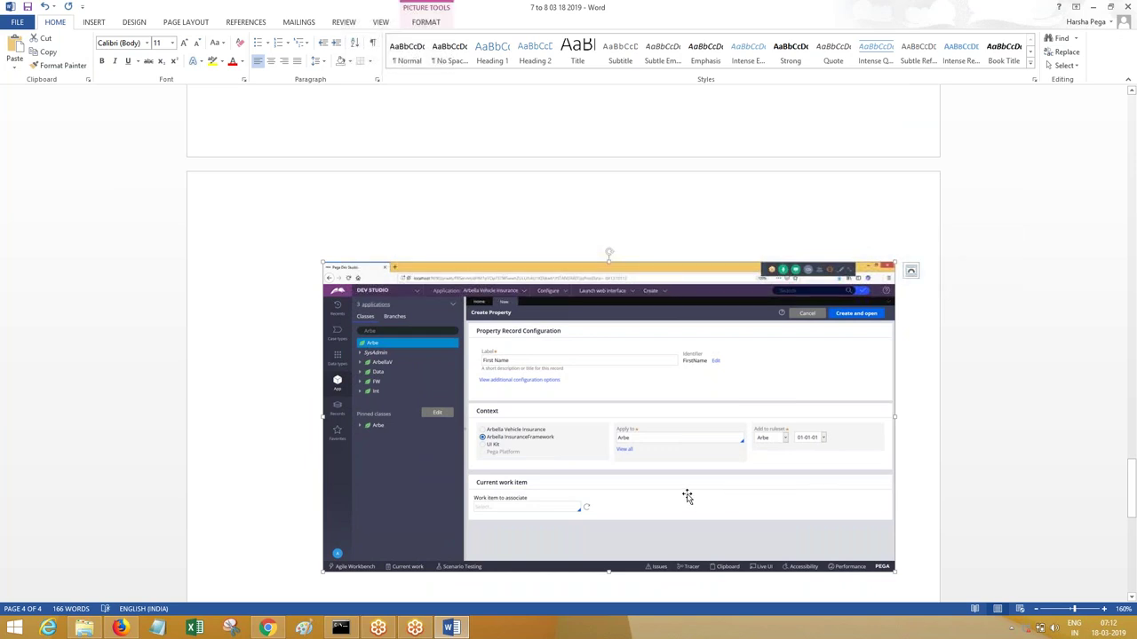
key("Delete")
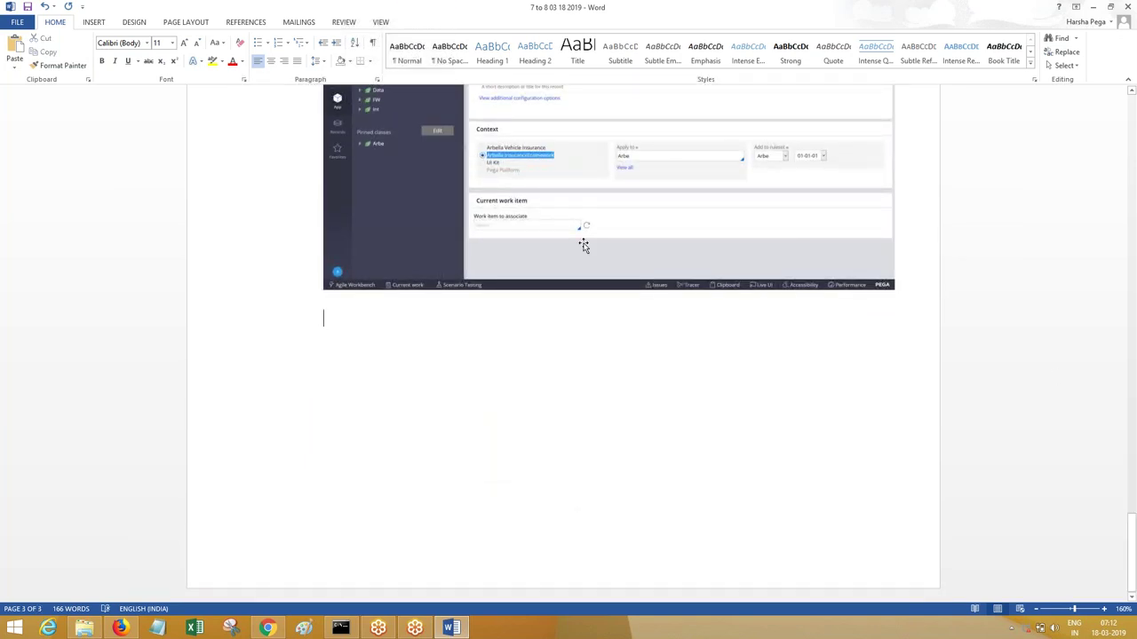
type("Click")
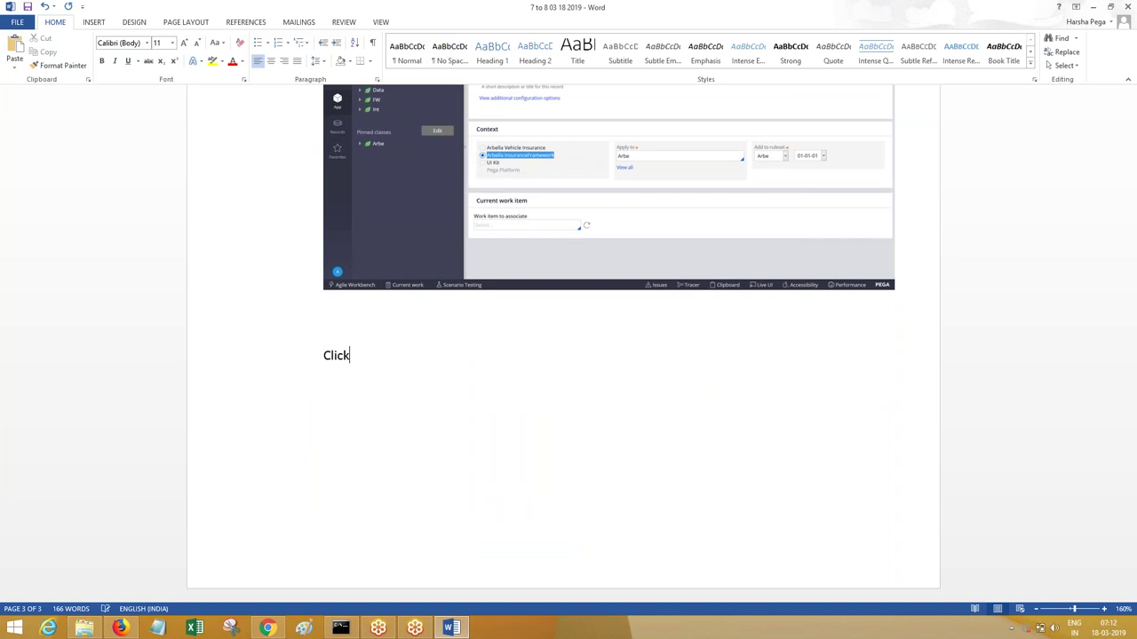
type(" on the button cre")
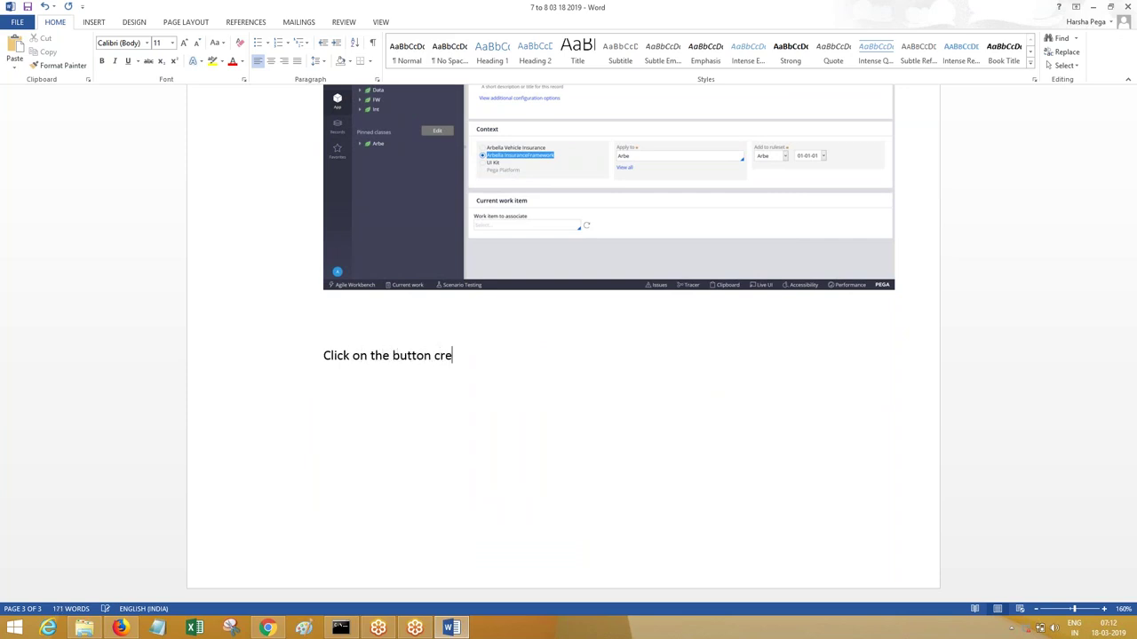
type("ate and open")
key("Return")
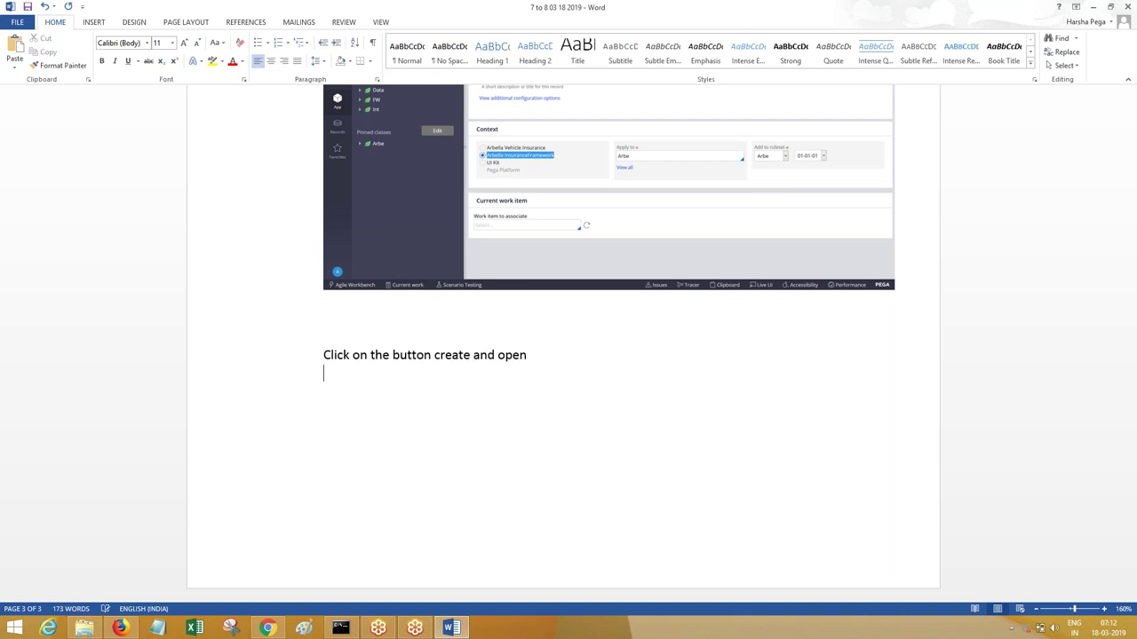
left_click(121, 627)
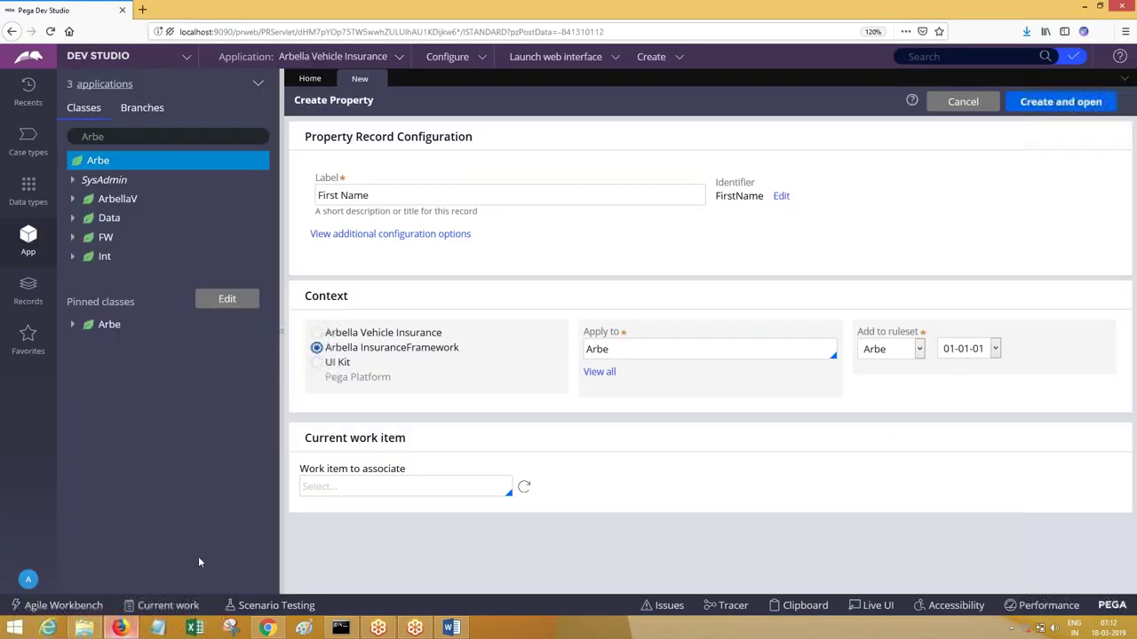
Step: Create and open the First Name property, pasting its edit form screenshot into Word
left_click(1054, 105)
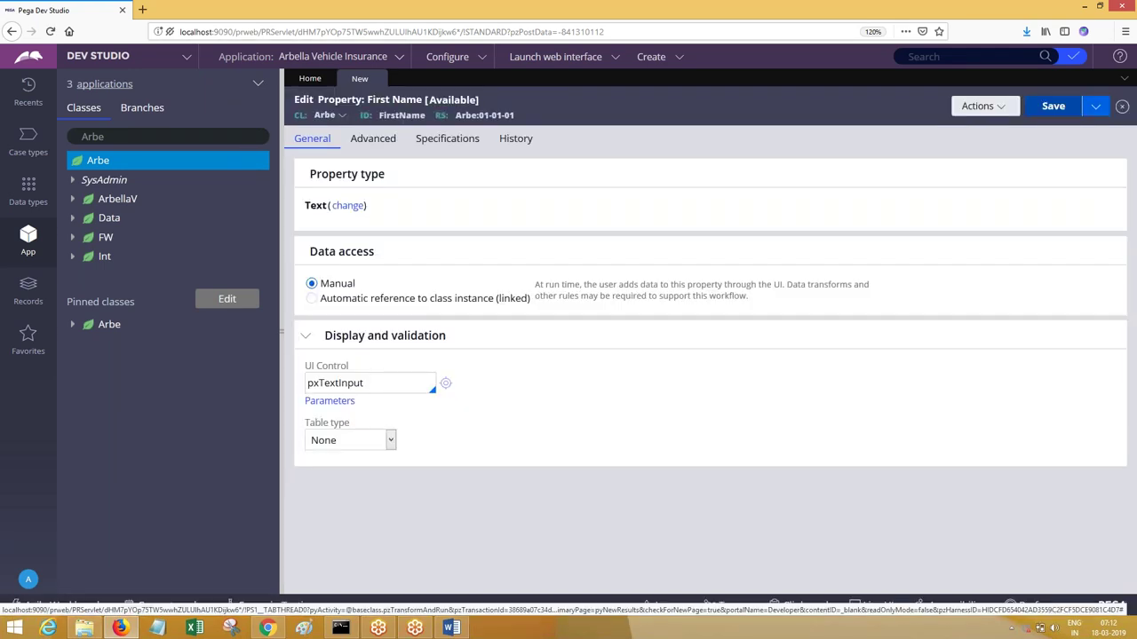
left_click(451, 629)
key("ctrl+v")
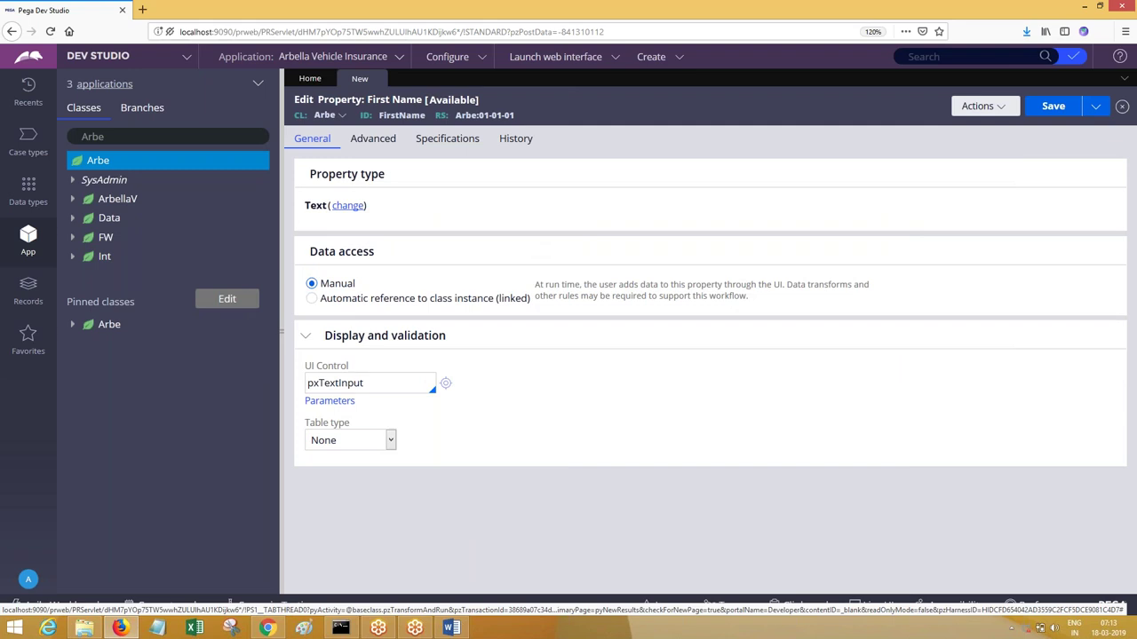
Step: Review the available property types and keep First Name as Text
left_click_drag(305, 205, 329, 207)
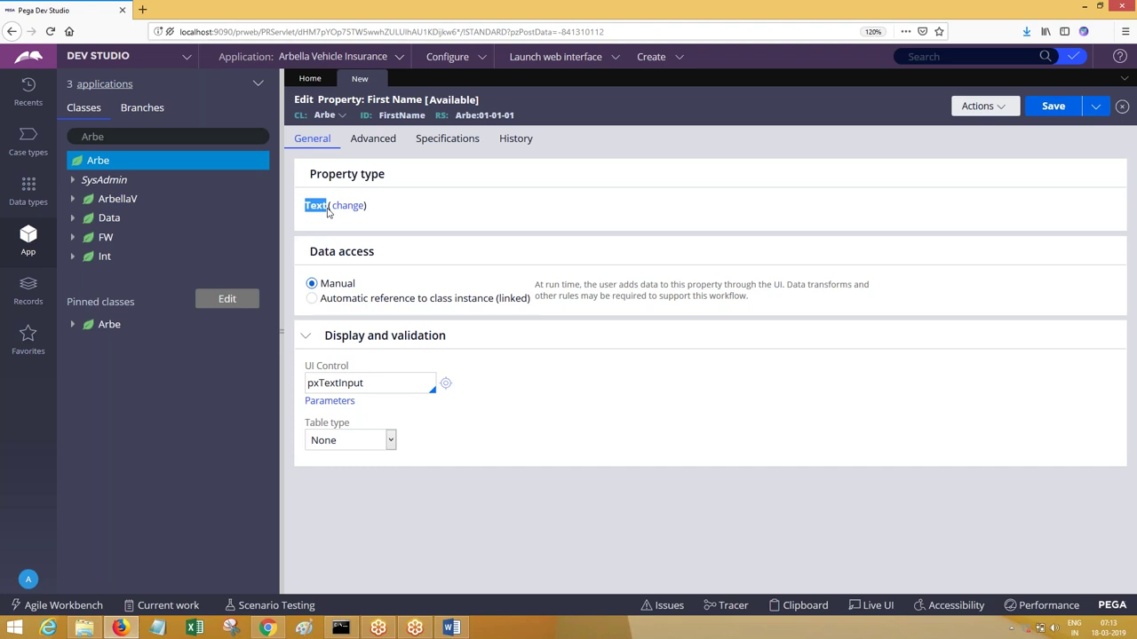
left_click(349, 206)
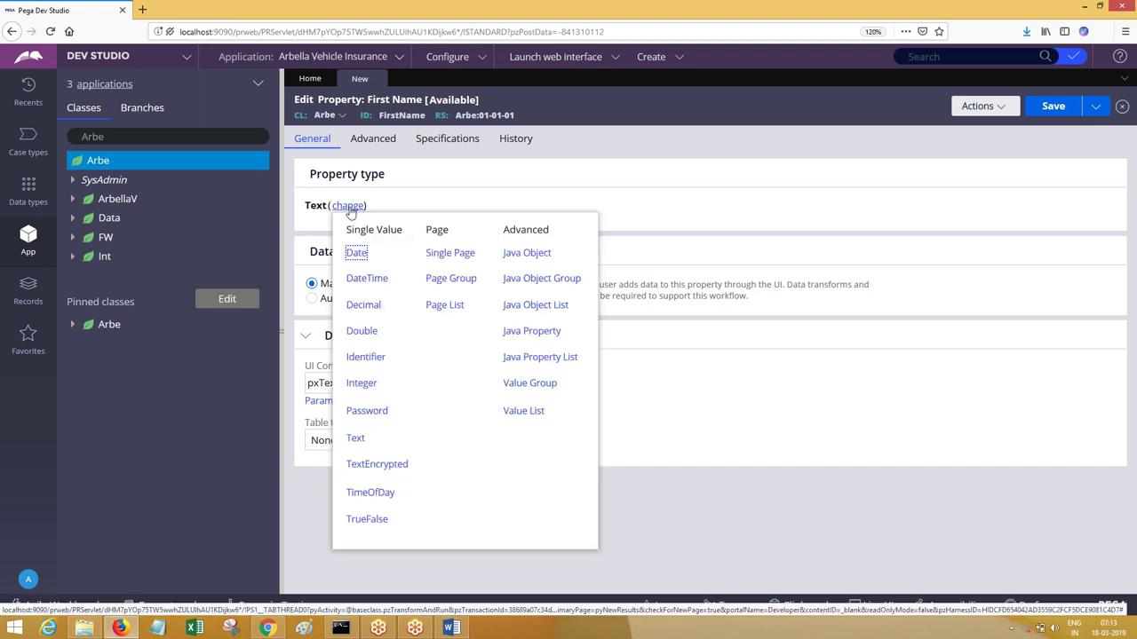
left_click(608, 431)
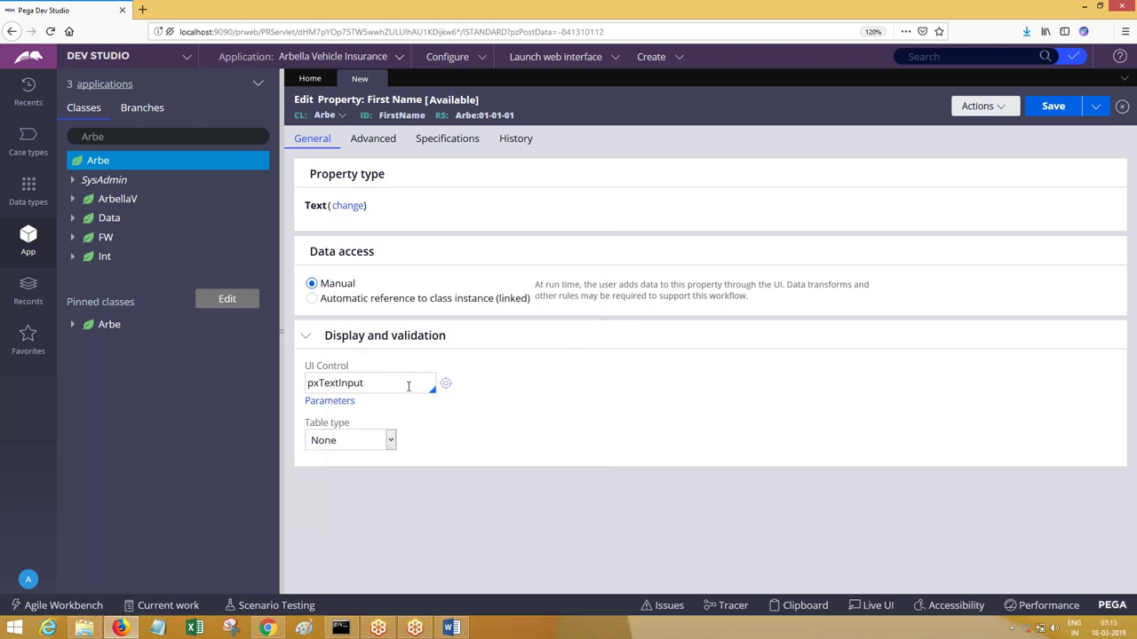
left_click(451, 627)
Step: Write 'Accept the defaults for Property Type and Control.', correcting the 'for' and 'Property' typos
type("Accept the defa")
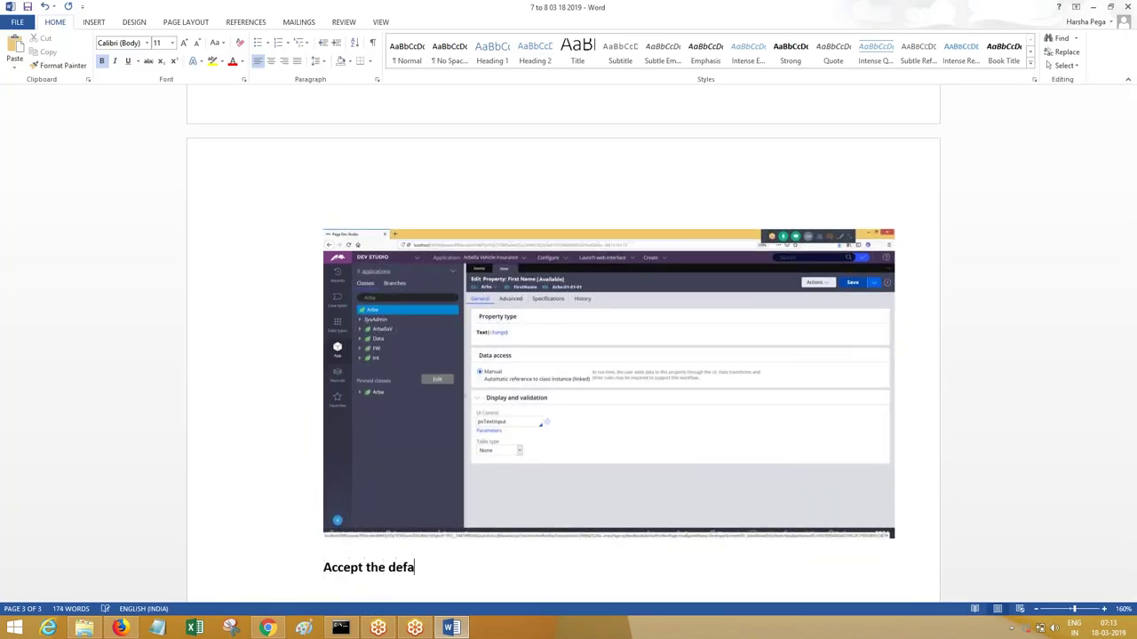
type("ults for Proeprty Type")
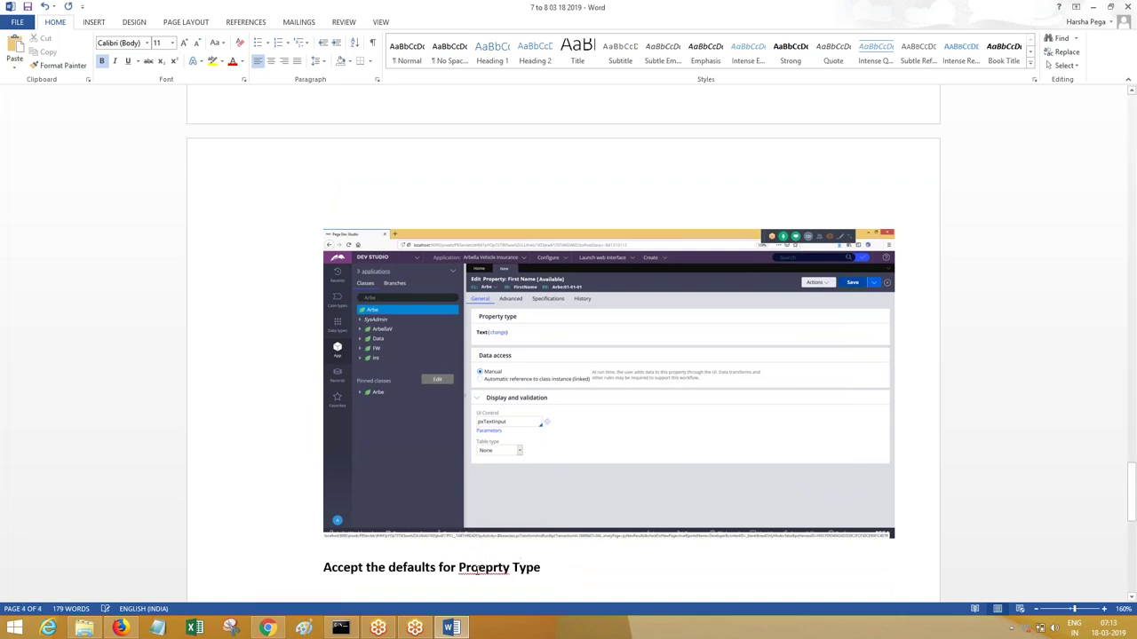
right_click(506, 573)
left_click(547, 506)
type("e and Contro")
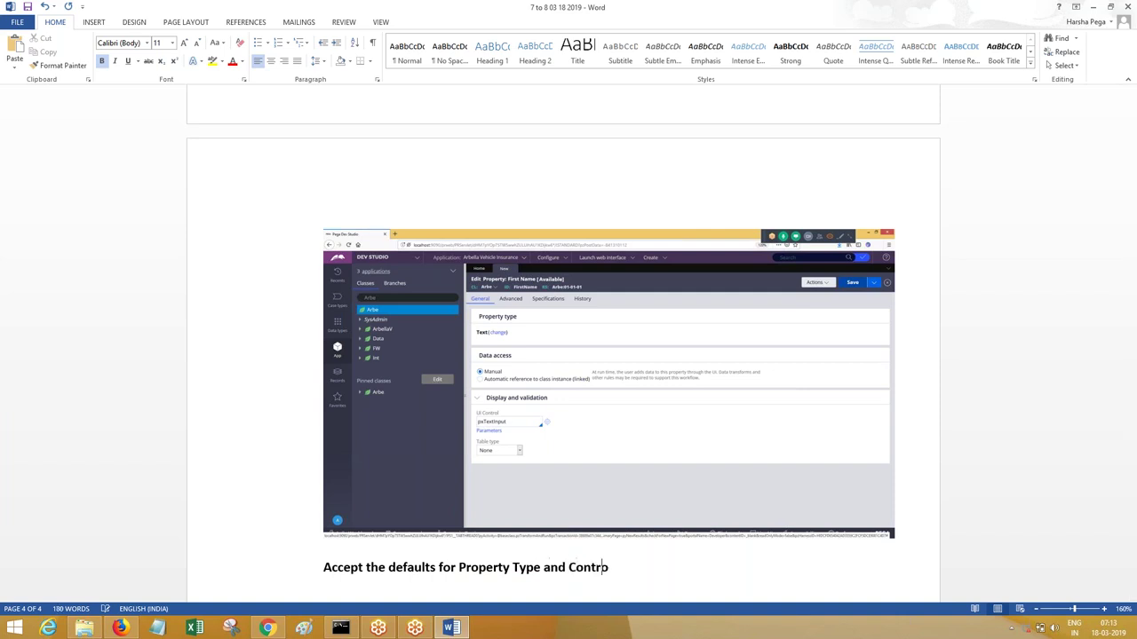
type("l.")
key("Return")
Step: Paste another Pega screenshot below it and add the line 'Click on Save.'
key("ctrl+v")
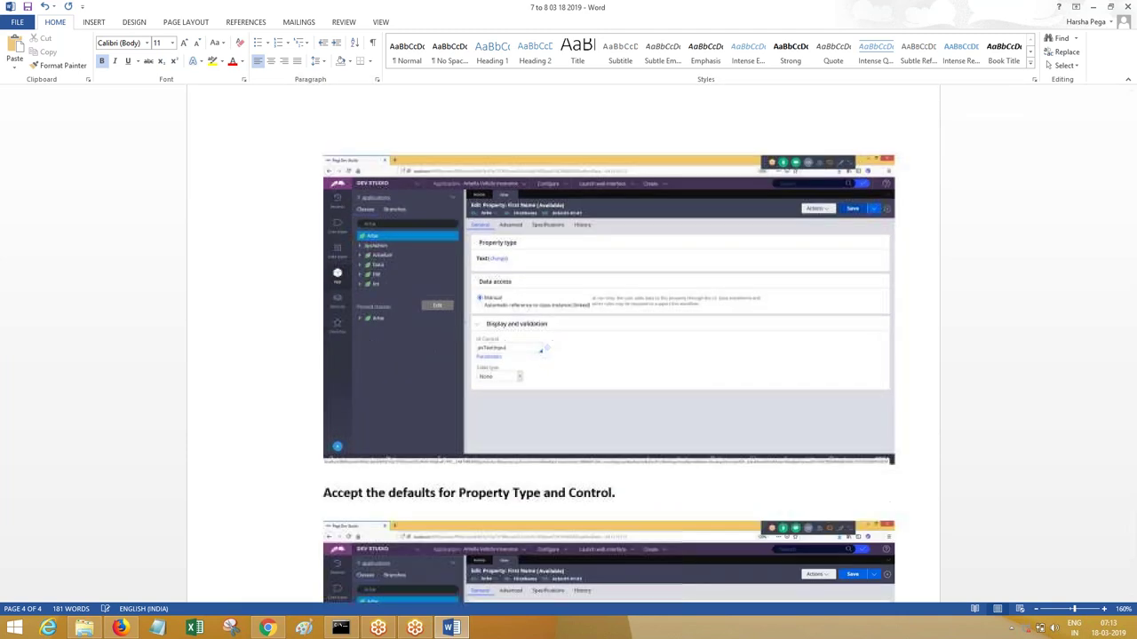
key("Return")
type("Clic")
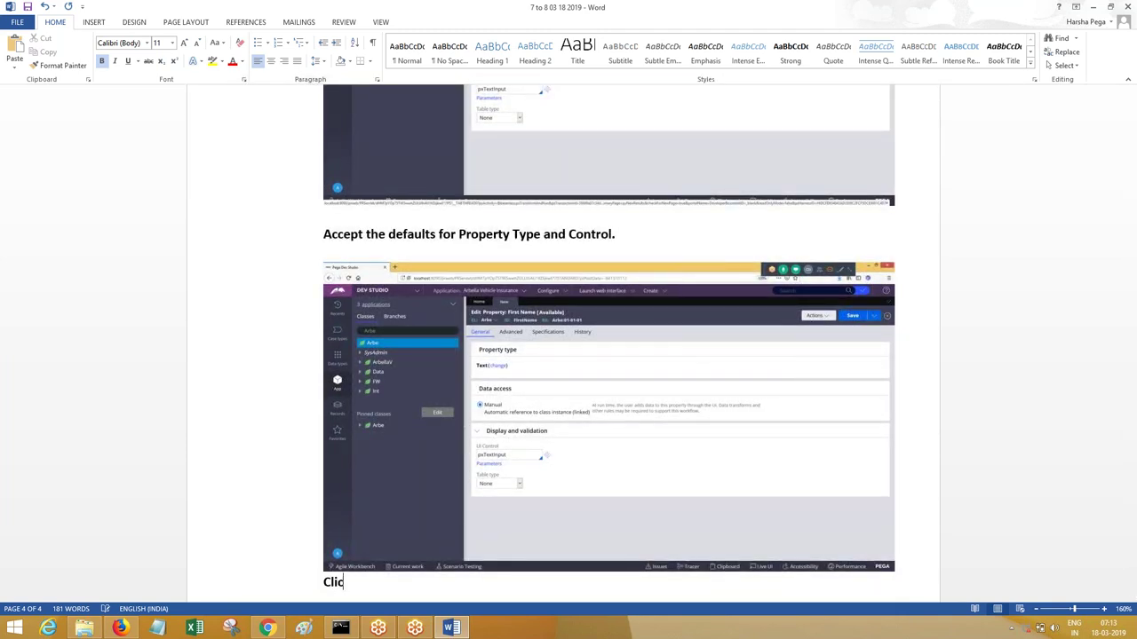
type("k on Save.")
key("Return")
key("ctrl+a")
left_click(323, 566)
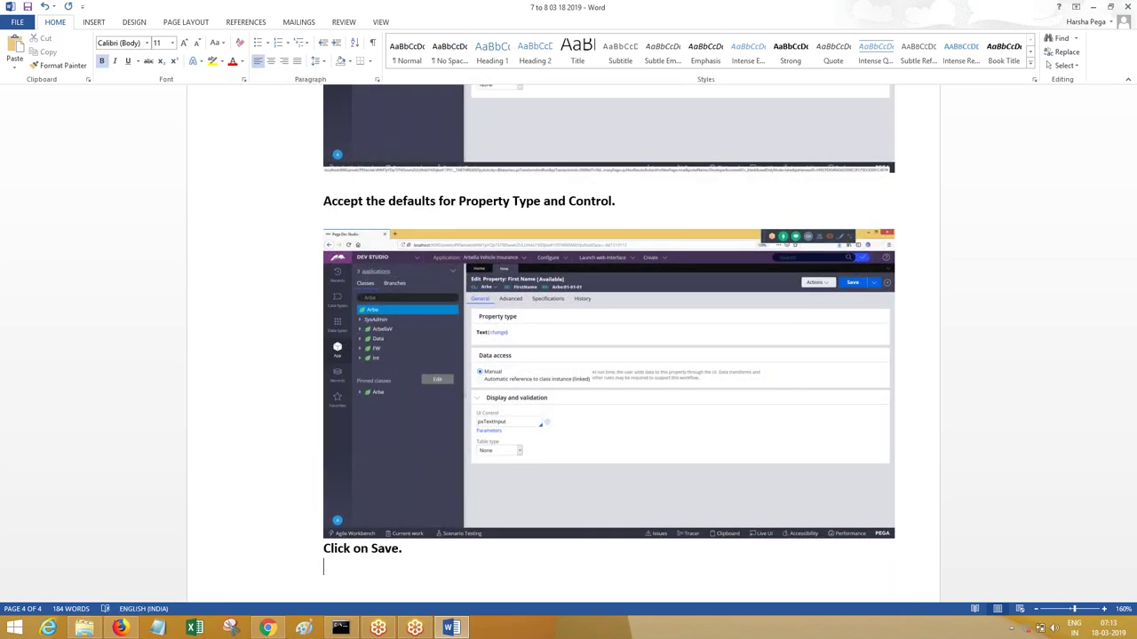
left_click(122, 628)
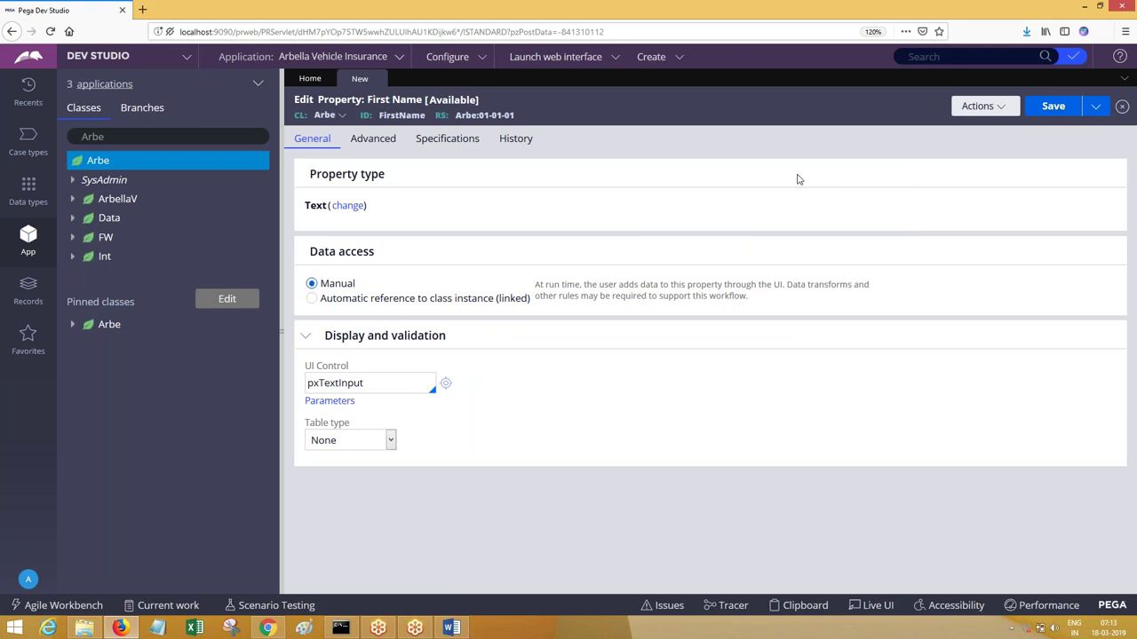
Step: Save the First Name property and note 'Done. Created.' under its pasted screenshot
left_click(1052, 107)
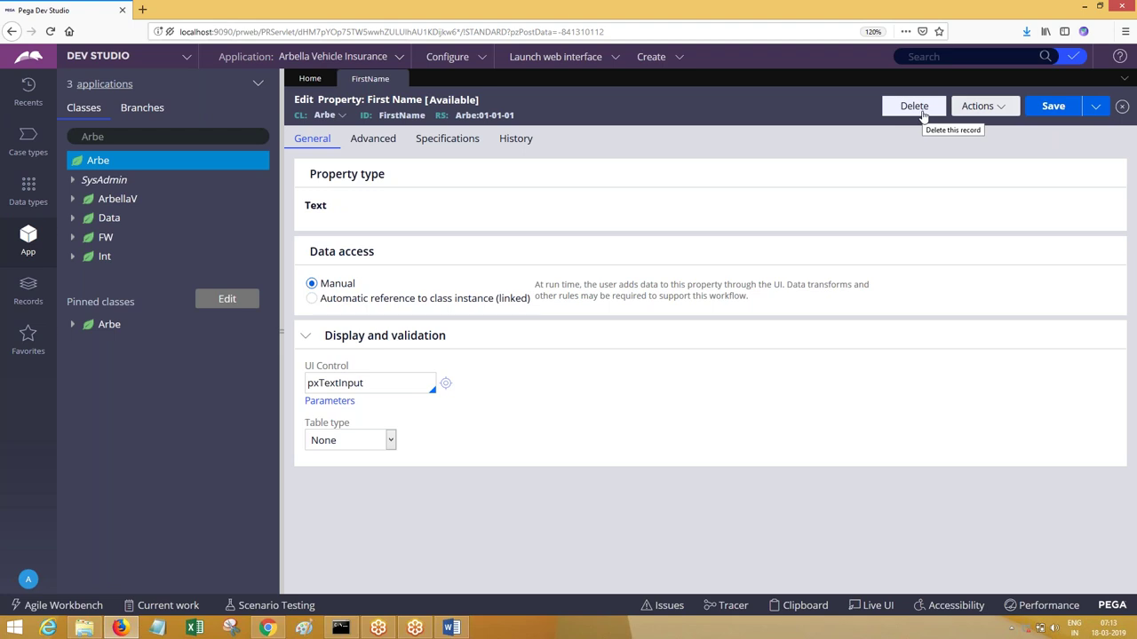
left_click(451, 628)
key("ctrl+v")
type("Done. Created.")
key("Return")
Step: Close the First Name record and open the Arbe class's action menu in the class tree
left_click(453, 628)
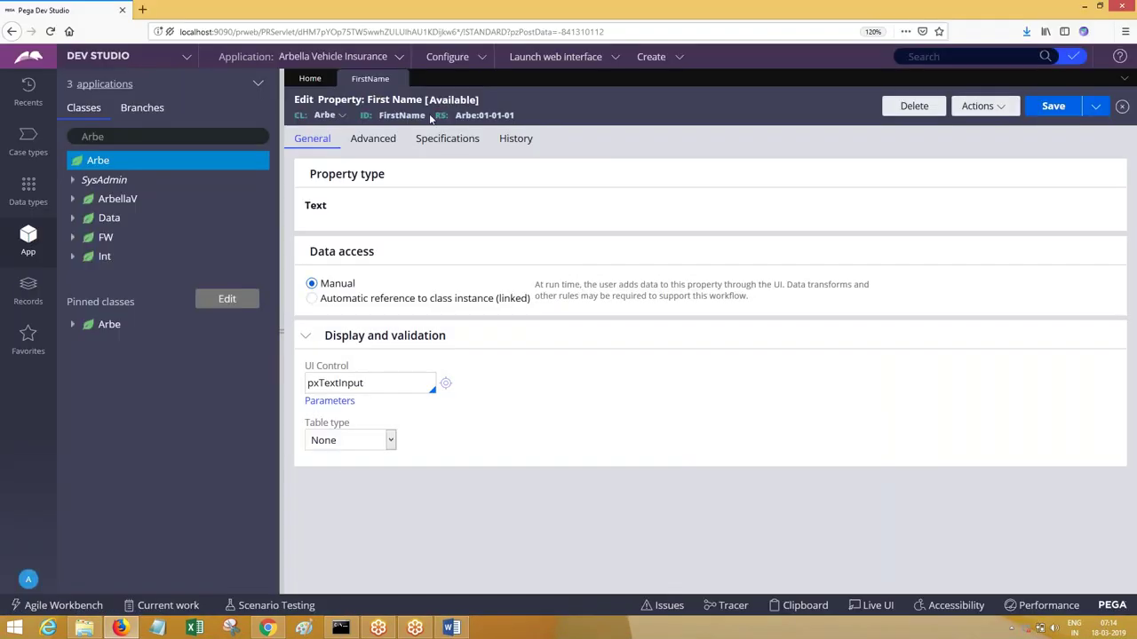
left_click(399, 79)
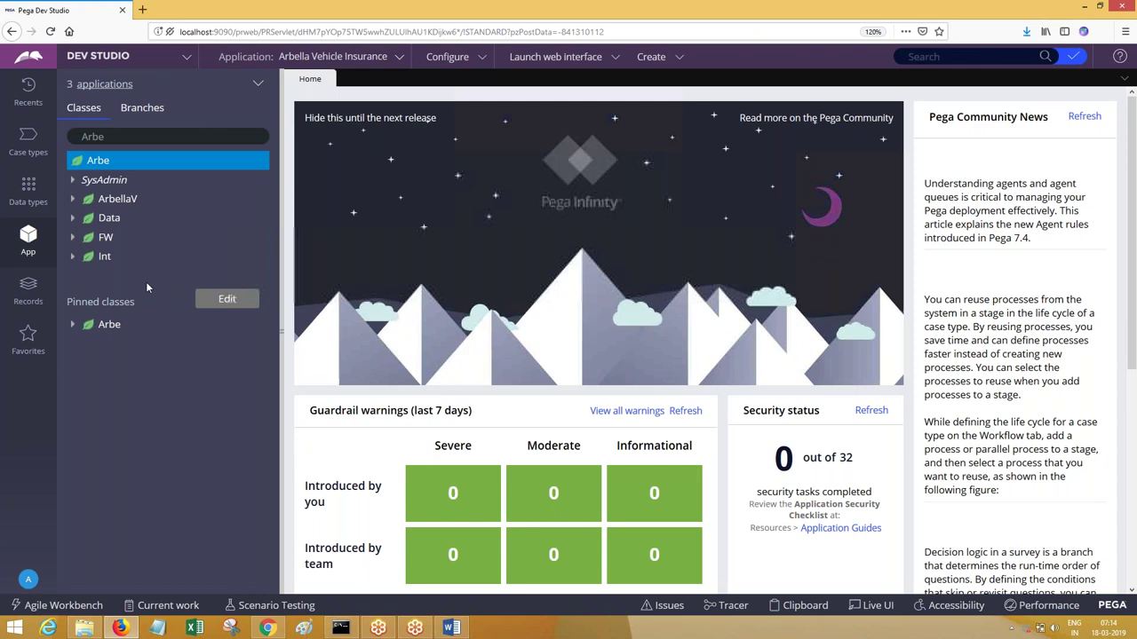
left_click(99, 164)
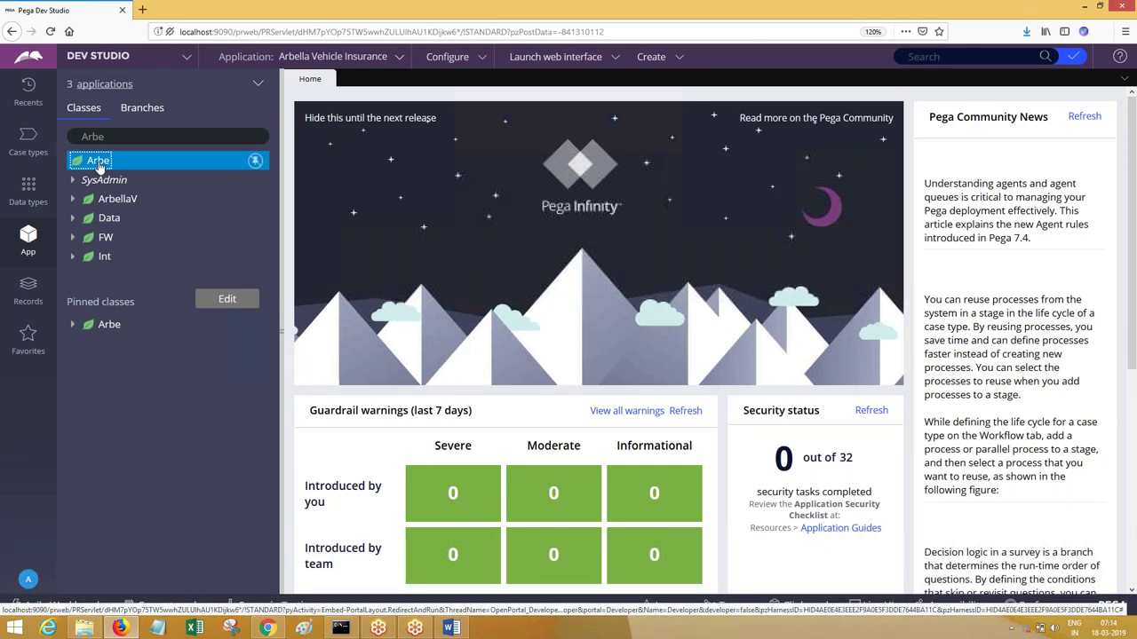
right_click(99, 163)
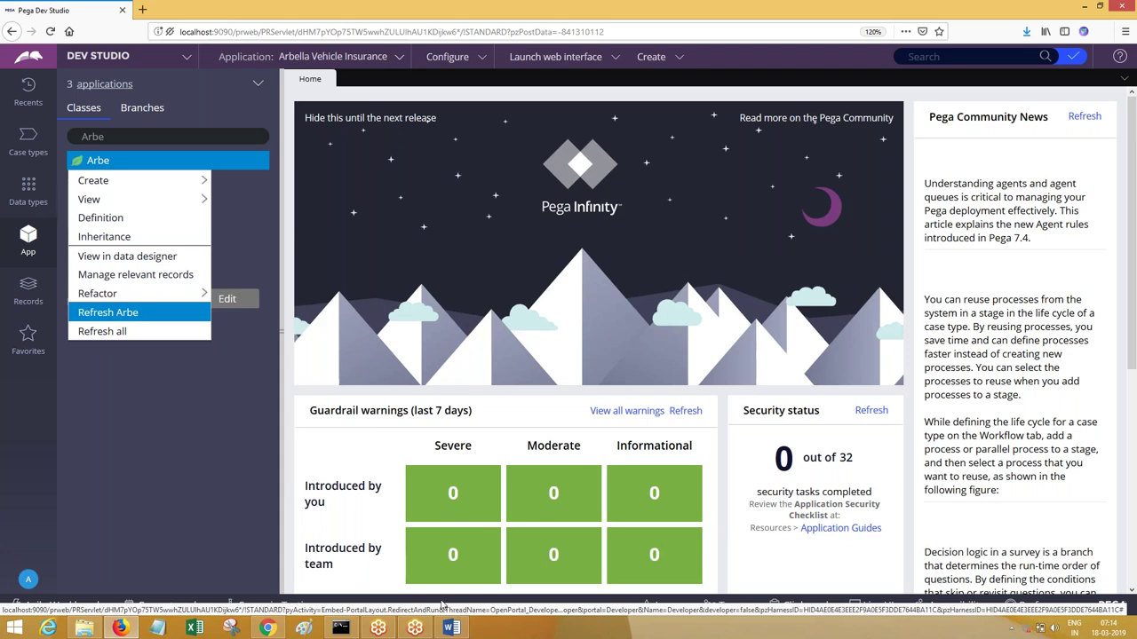
Step: Add the note 'To see this created property, righ click on Org class and refresh it.'
key("alt+Tab")
key("Return")
type("To see this ")
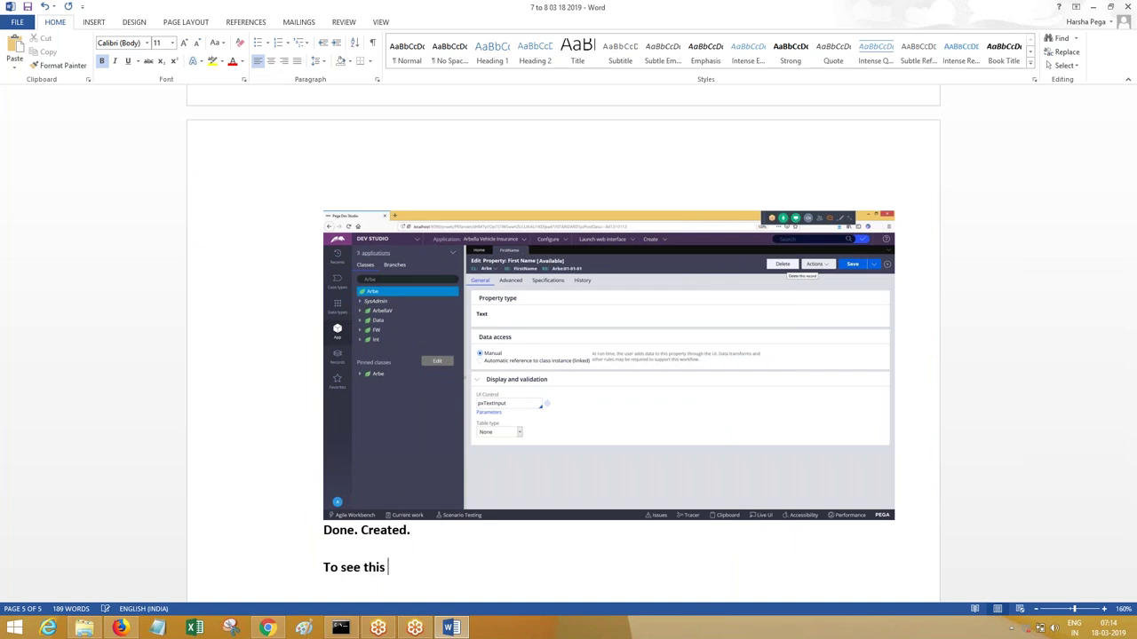
type("created property, righ clic")
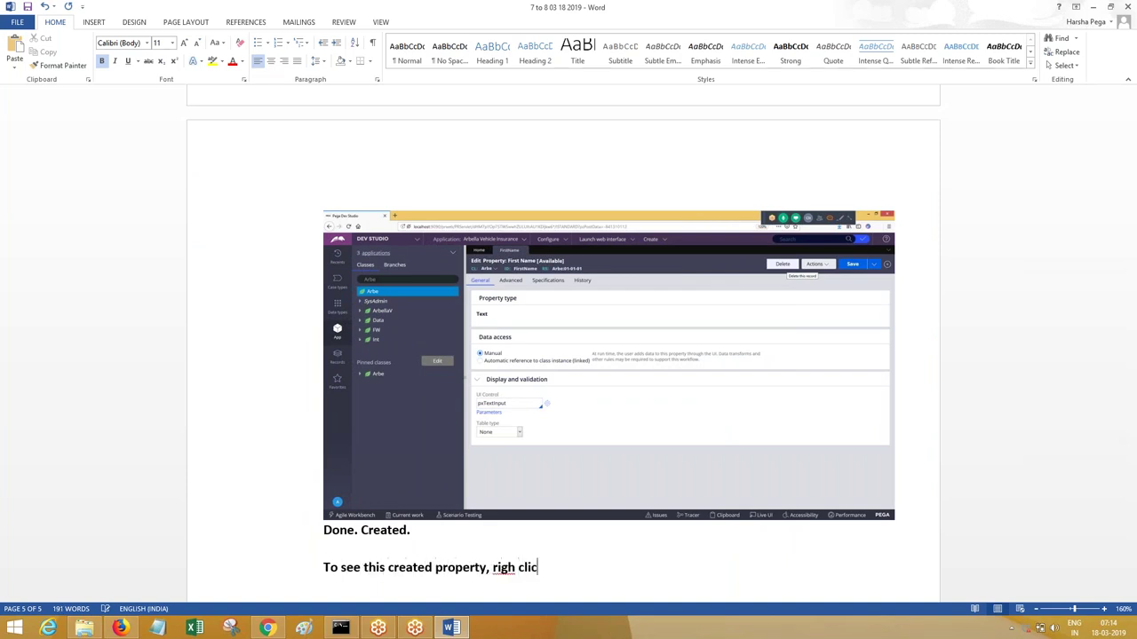
type("k on Org class and refresh it.")
Step: Paste the class-menu screenshot under the note, then refresh the Arbe class in Pega
key("Return")
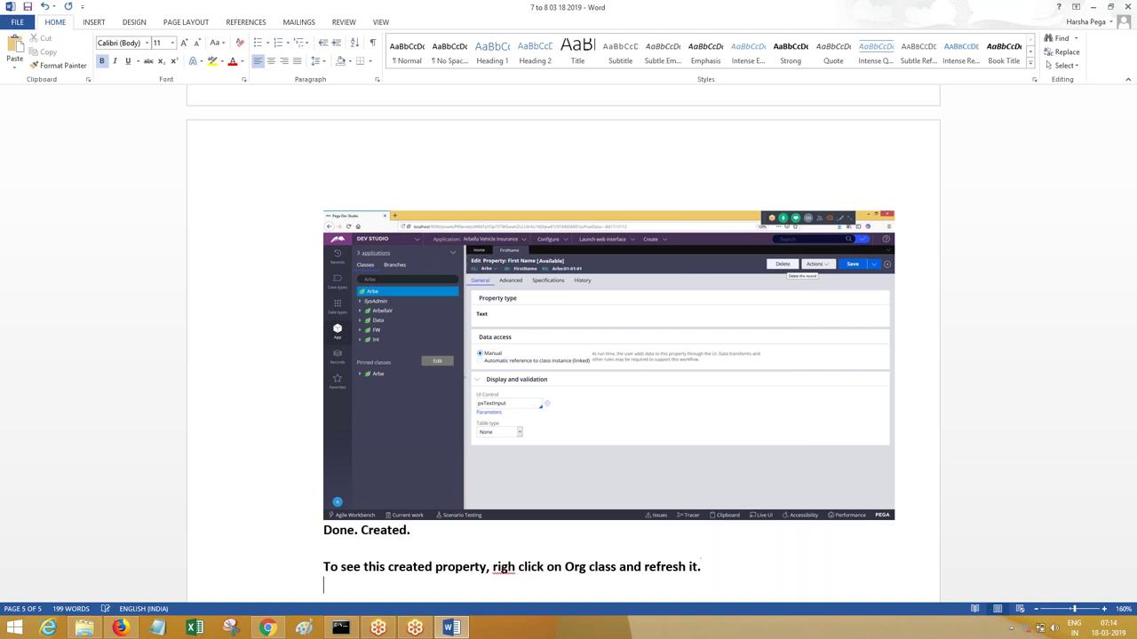
key("ctrl+v")
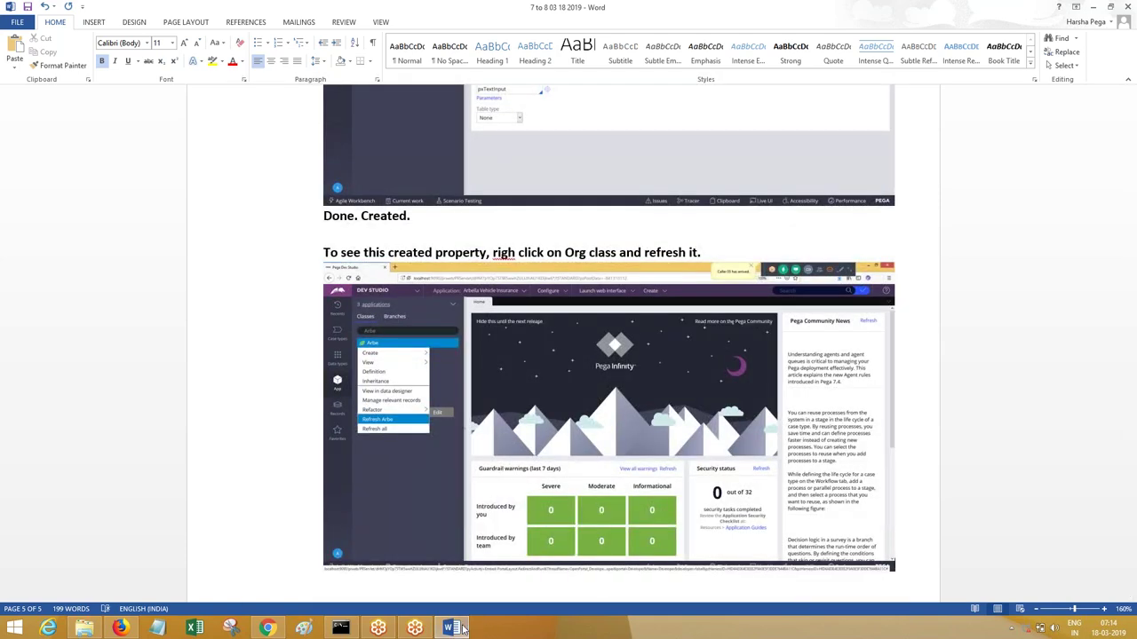
key("alt+Tab")
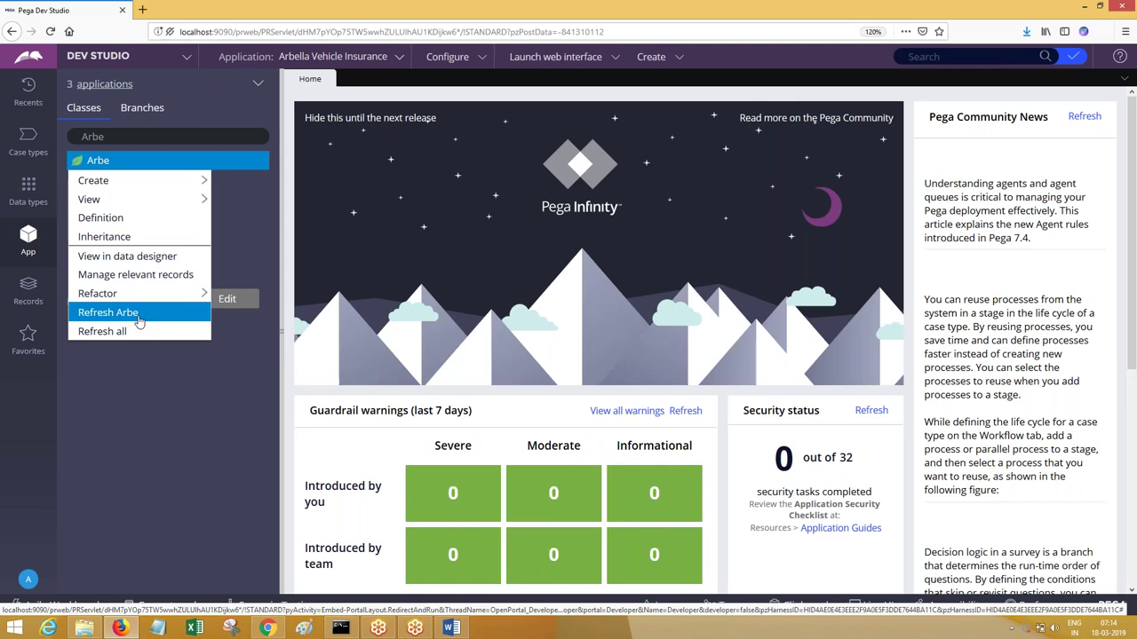
left_click(139, 318)
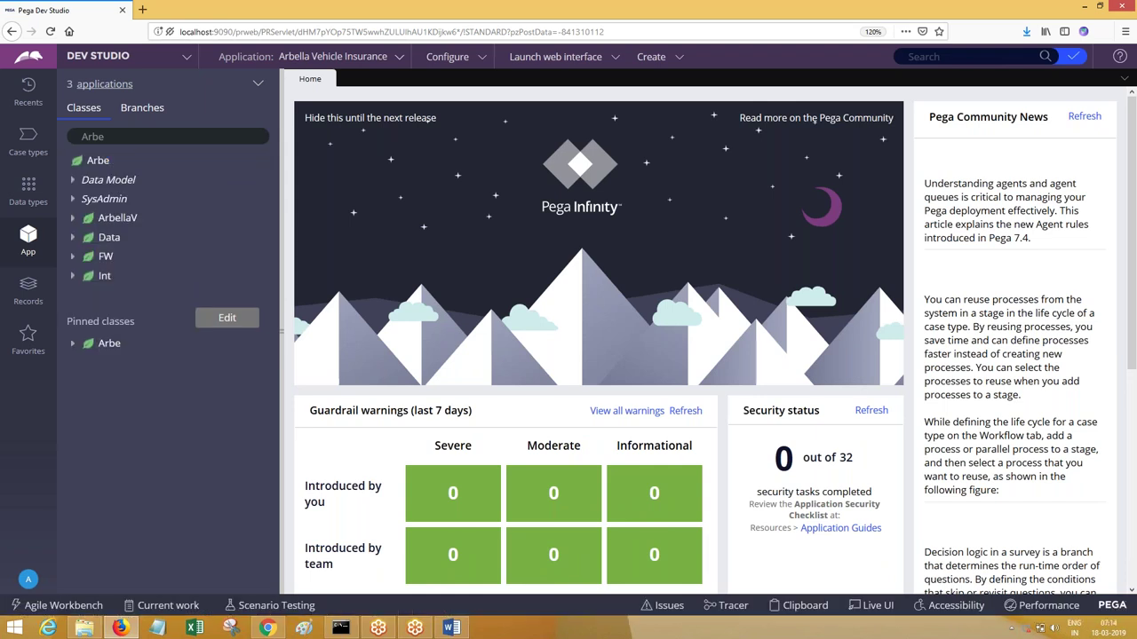
Step: Expand Data Model > Property under the Arbe class and open the FirstName property
left_click(78, 184)
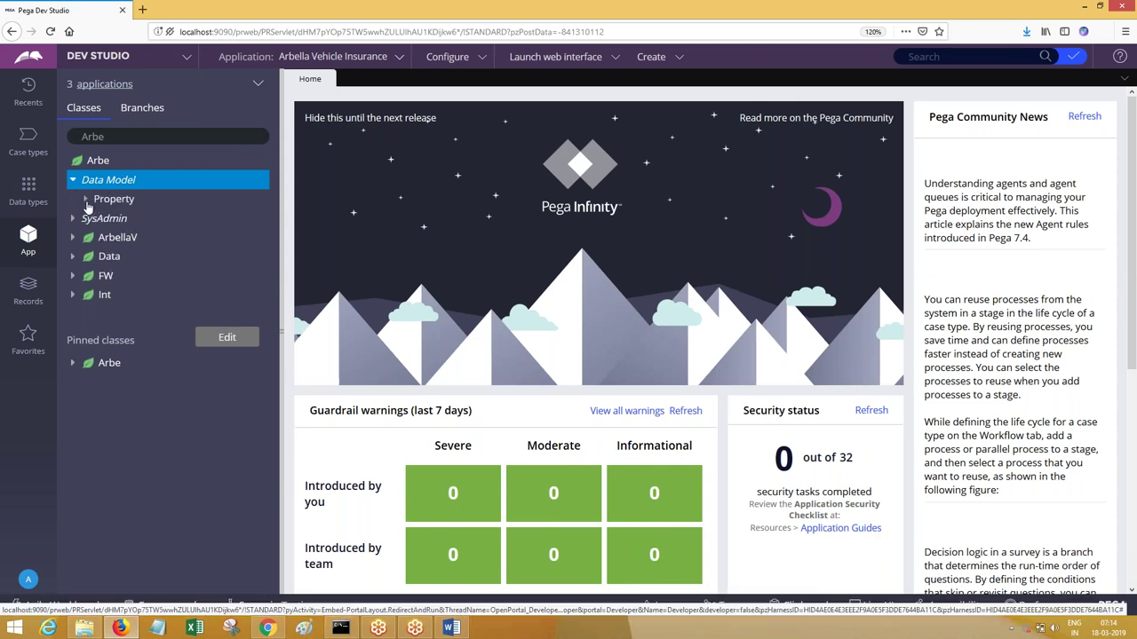
left_click(87, 203)
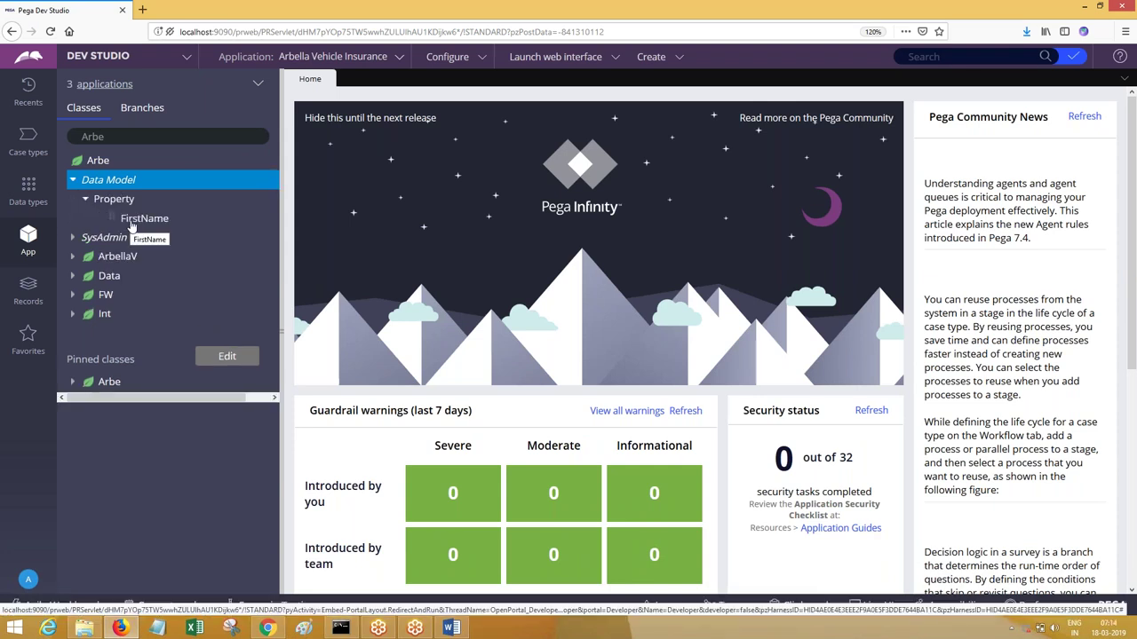
left_click(133, 221)
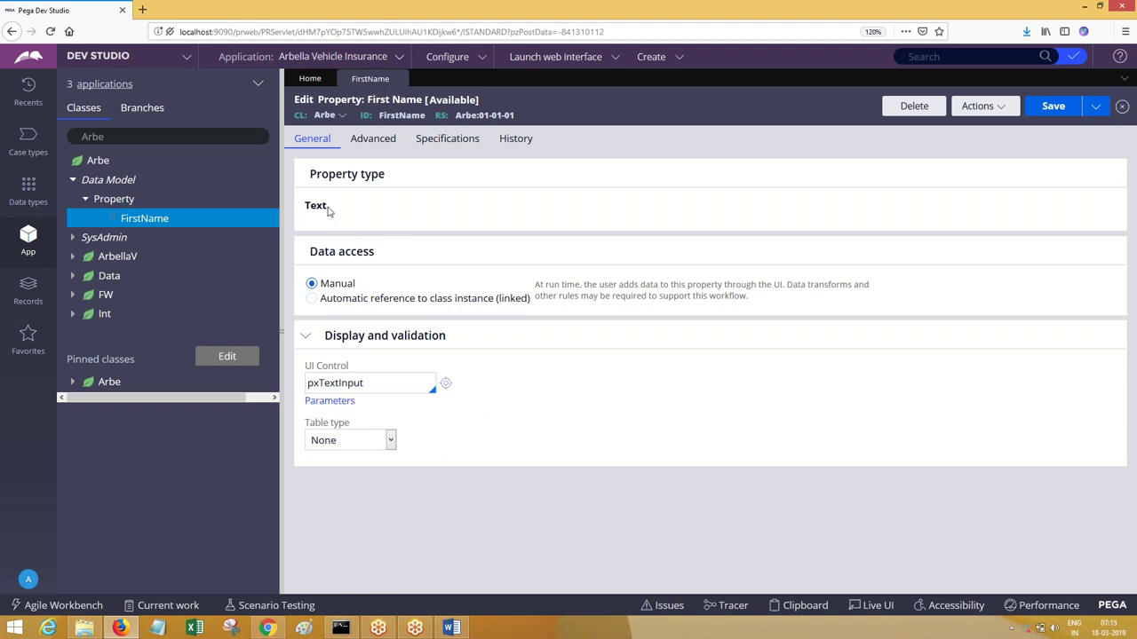
Step: Paste the FirstName screenshot into Word and note that a property's type cannot be modified after creation
left_click_drag(328, 209, 305, 207)
left_click(451, 628)
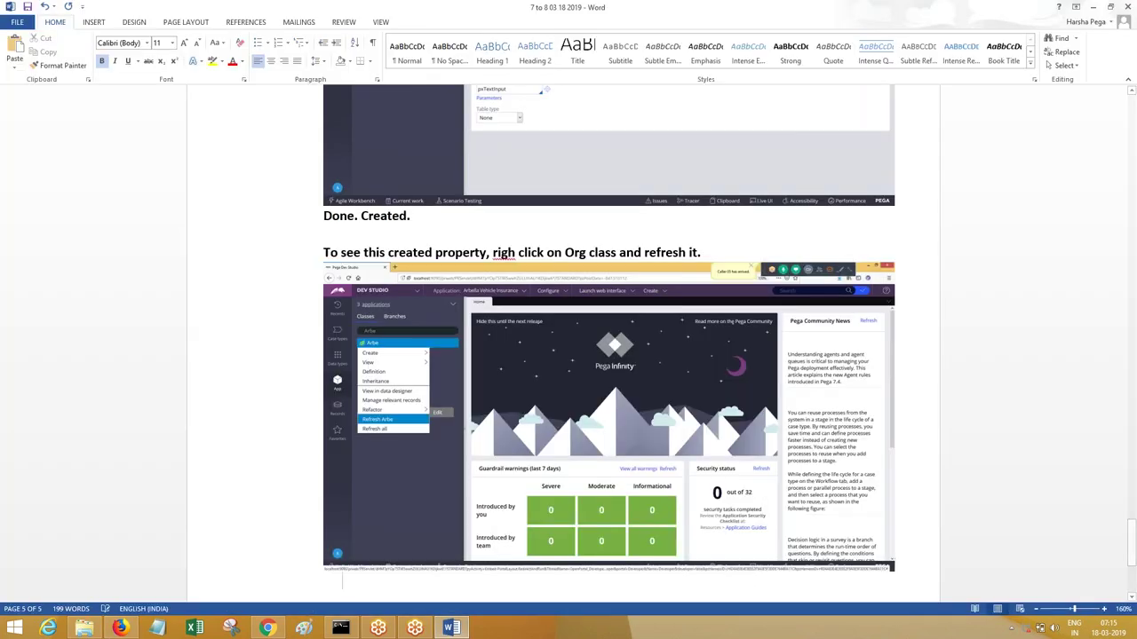
key("Return")
key("ctrl+v")
key("Return")
type("Once we")
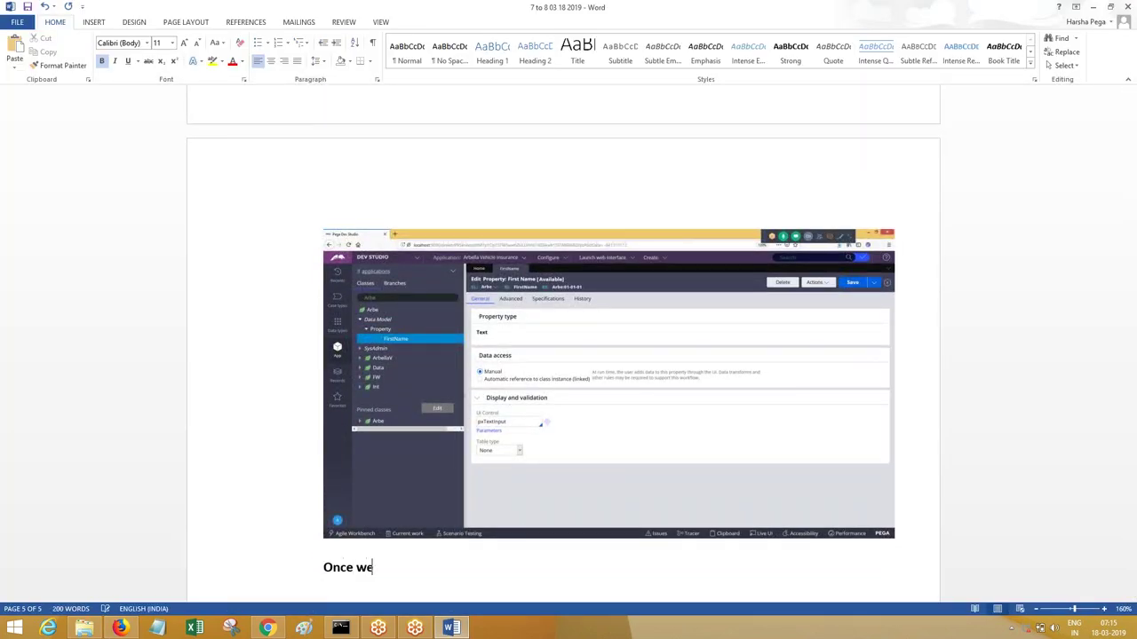
type(" create proeprty, we ca")
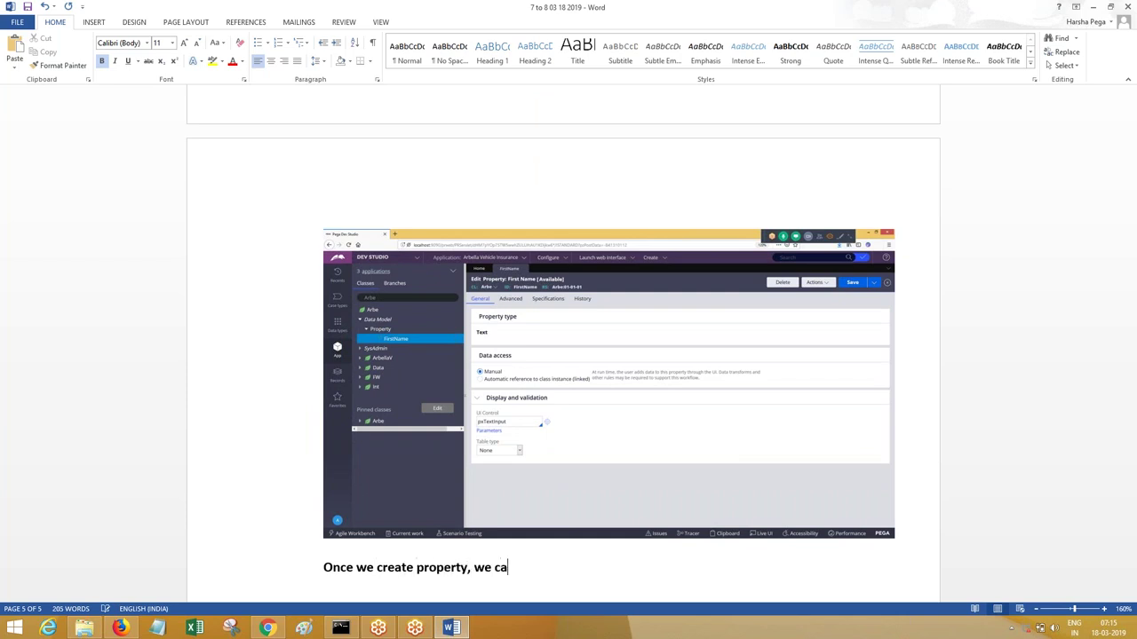
type("n not mpdify proer")
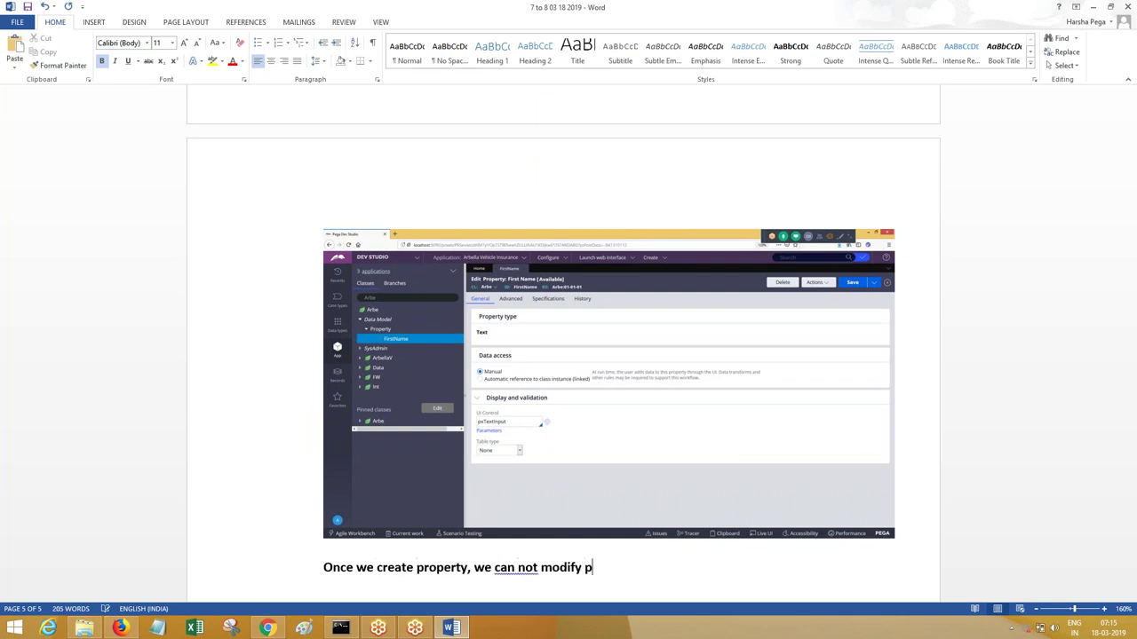
type("perty type.")
left_click(516, 567)
key("BackSpace")
key("Return")
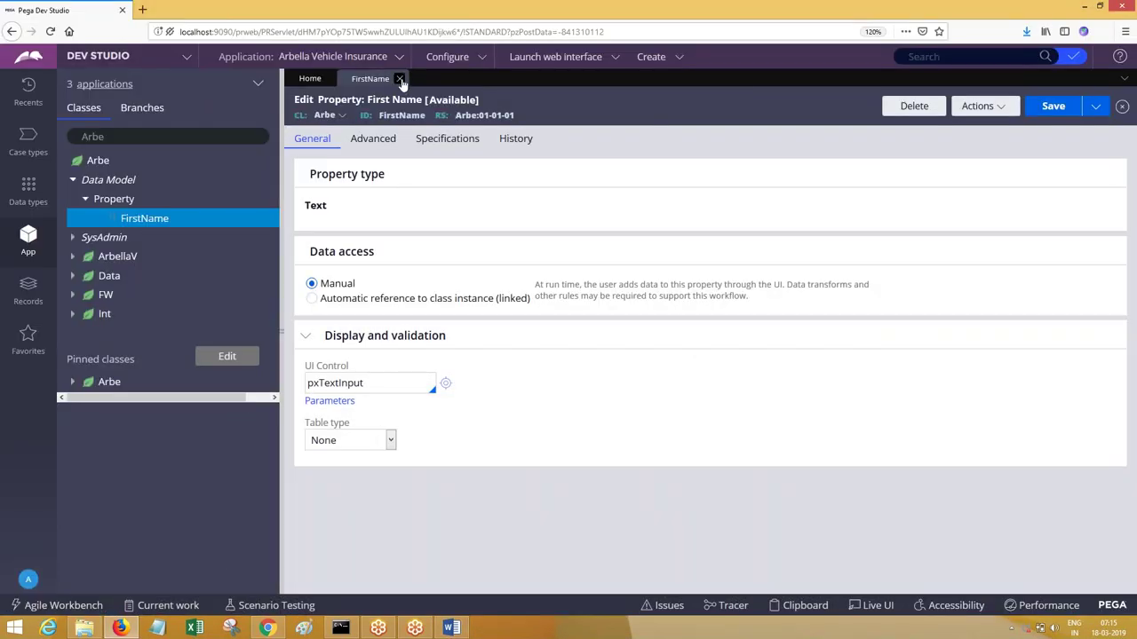
Step: Close the FirstName tab and add the note 'Similarly create all other properties' in Word
left_click(402, 79)
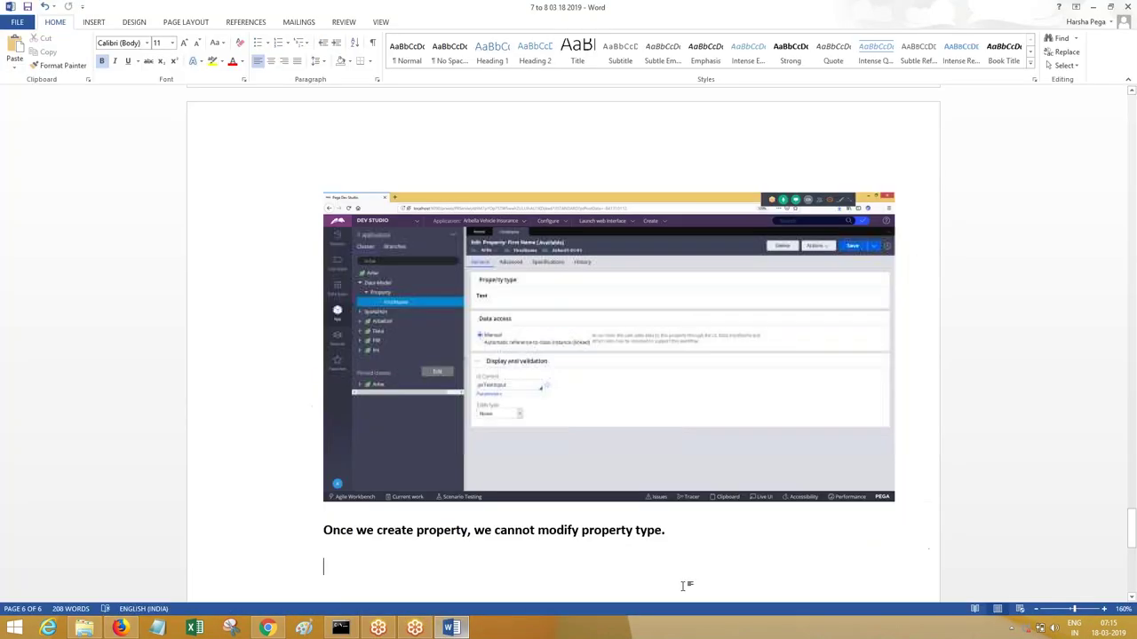
type("Similarly create all other propert")
key("BackSpace")
type("ties")
key("Return")
left_click(449, 628)
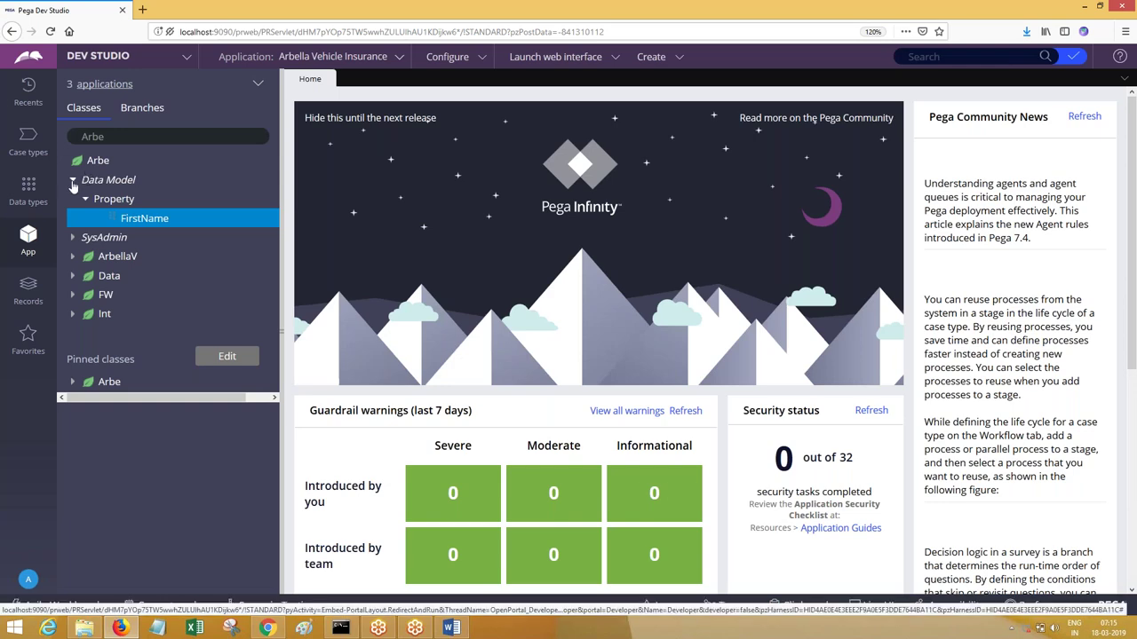
Step: Start a new property from the Arbe class's Create menu and paste the menu screenshot into Word
left_click(73, 180)
left_click(105, 162)
right_click(115, 169)
mouse_move(244, 203)
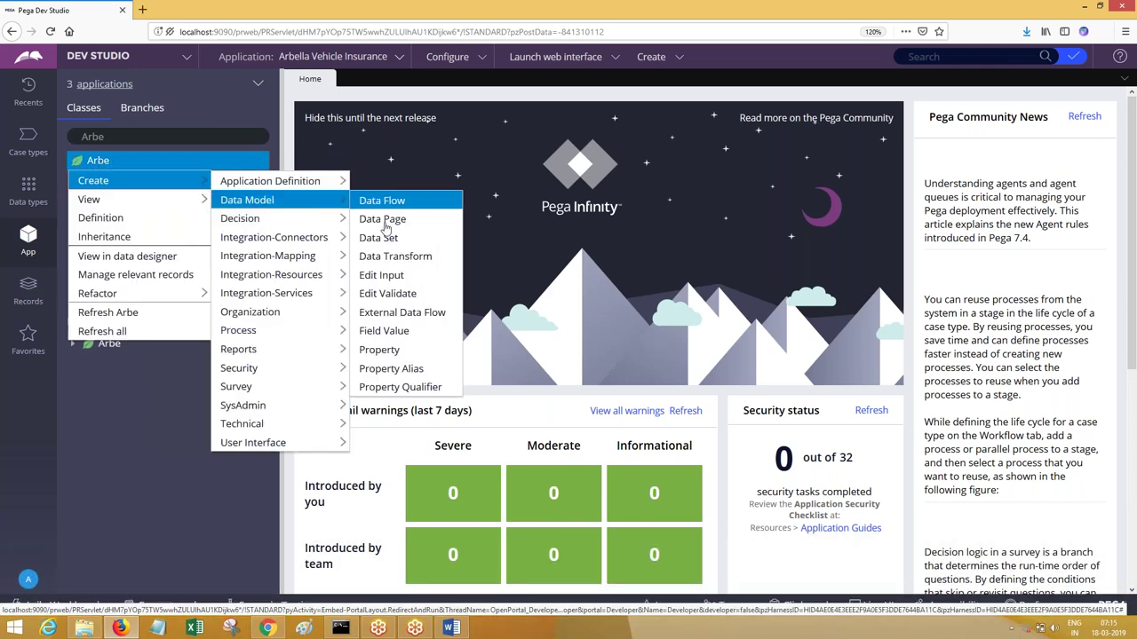
left_click(395, 351)
left_click(450, 628)
key("ctrl+v")
key("alt+Tab")
Step: Label the new property Last Name, generating the LastName identifier, and create and open it
left_click(429, 195)
type("La")
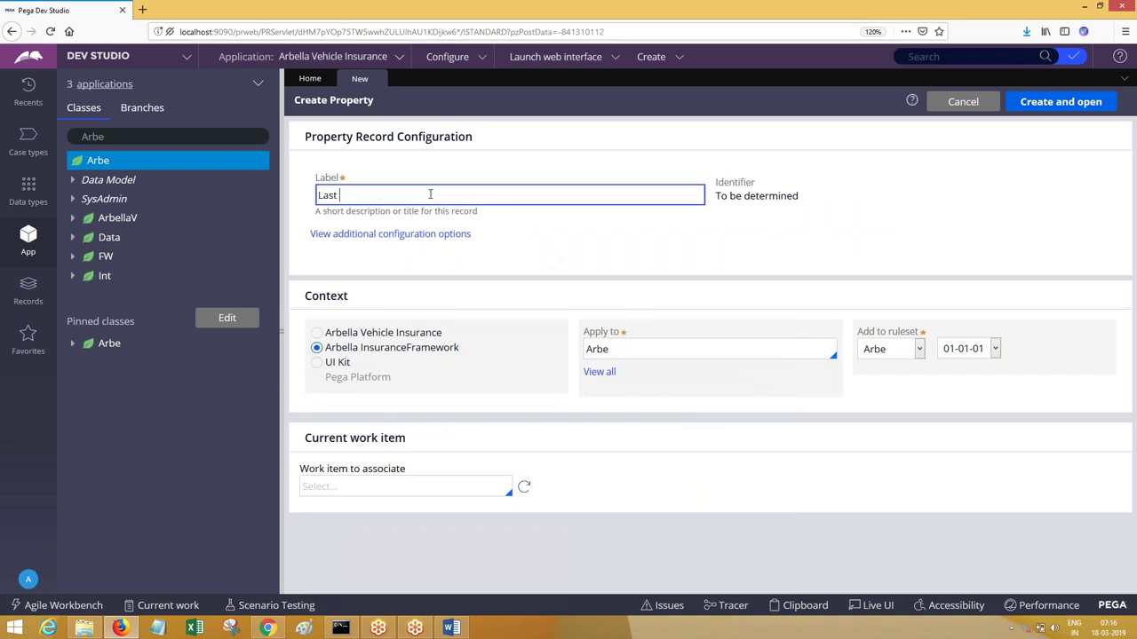
key("Tab")
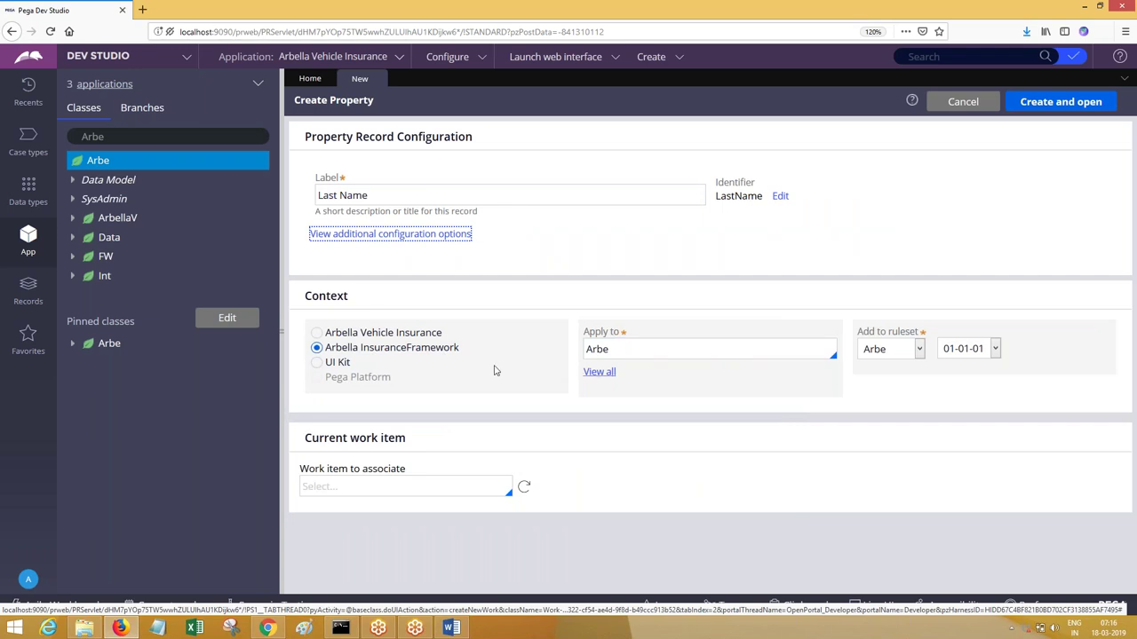
left_click_drag(330, 354, 471, 355)
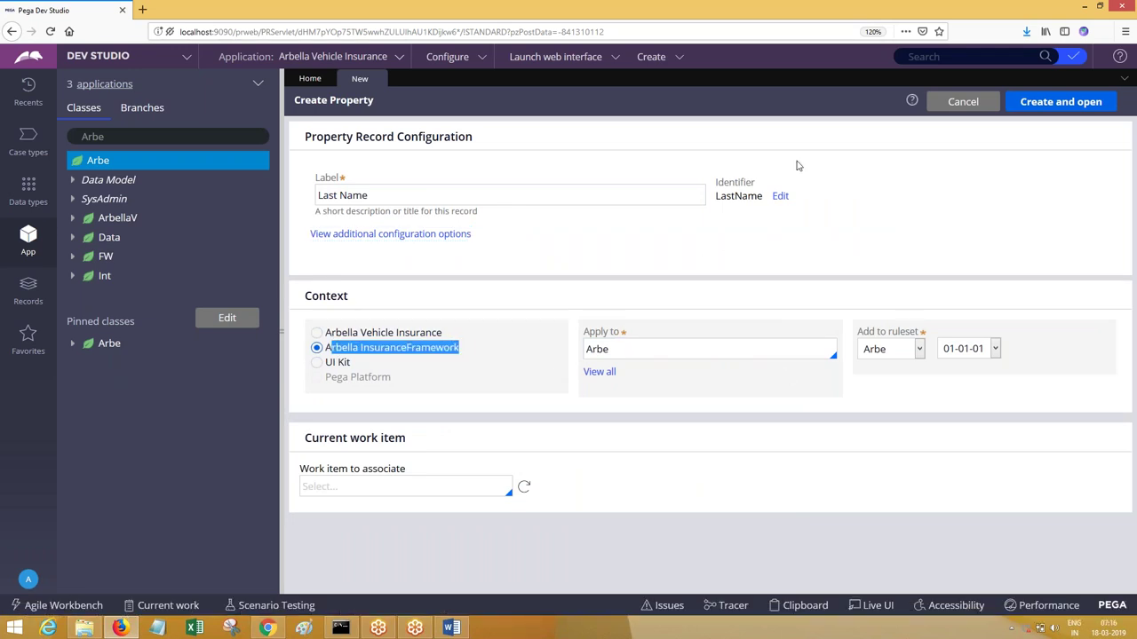
double_click(1037, 108)
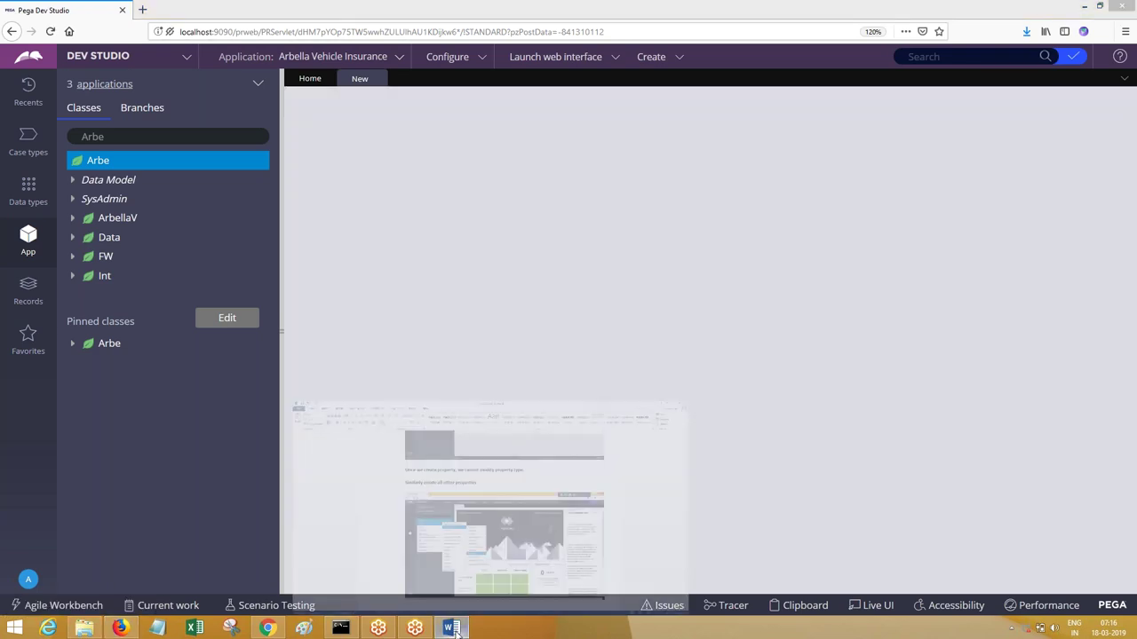
Step: Save the Last Name property and add its screenshot, 'Done.' and the 'Age' heading to Word
left_click(452, 628)
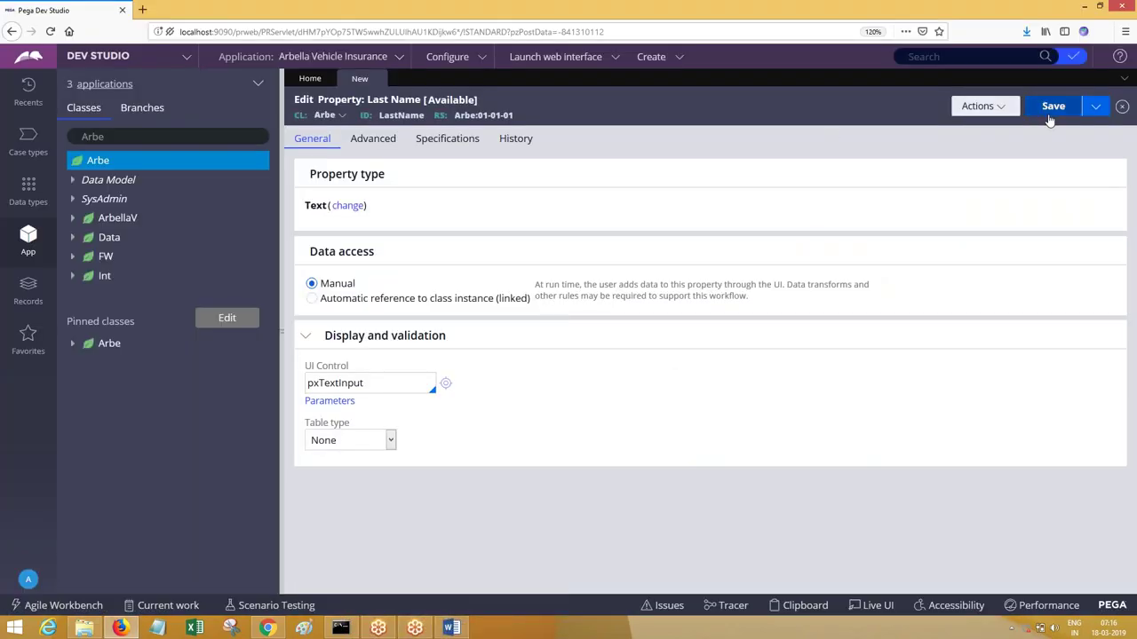
left_click(1049, 113)
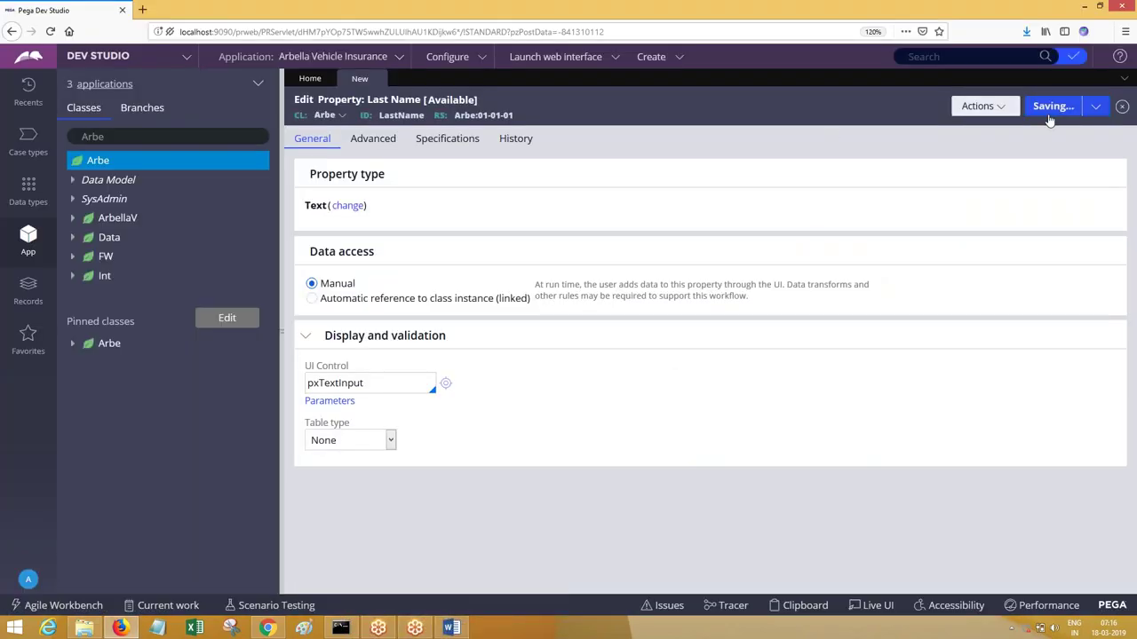
left_click(464, 629)
key("ctrl+v")
key("Return")
type("Done.")
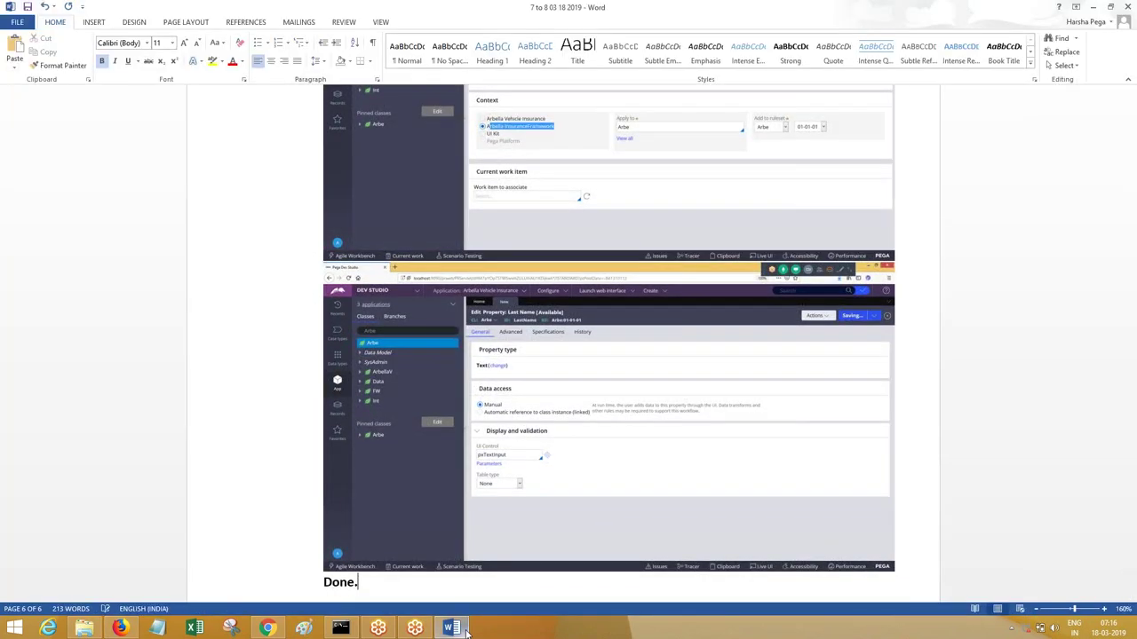
key("Return")
key("Return")
type("Age")
key("Return")
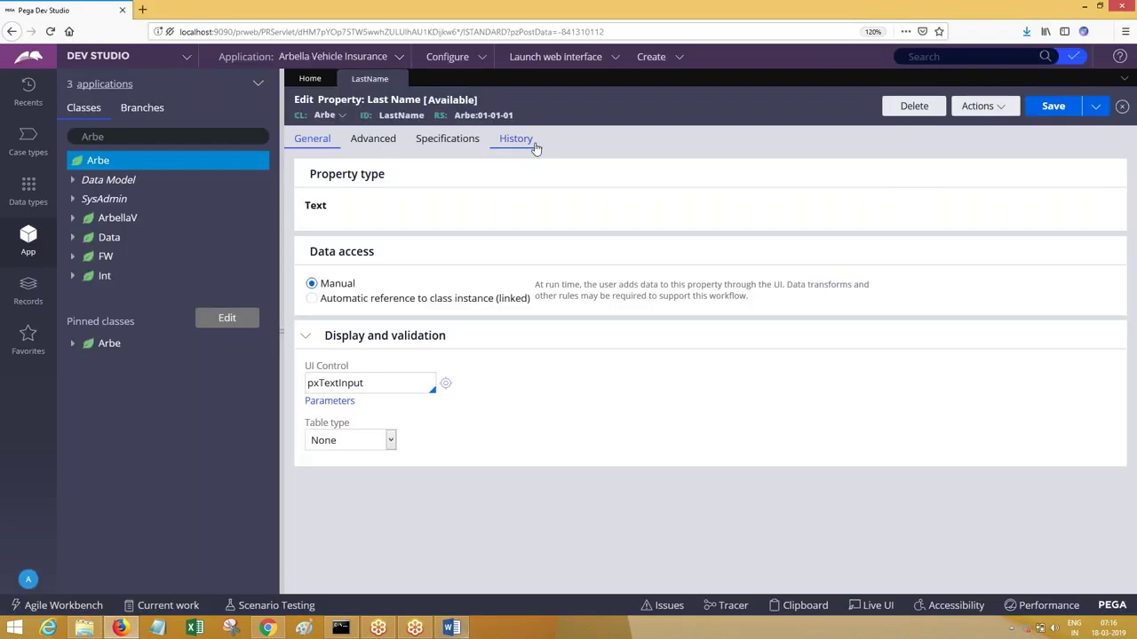
Step: Create a property labelled Age in the Arbe class and paste its form screenshot into Word
left_click(103, 165)
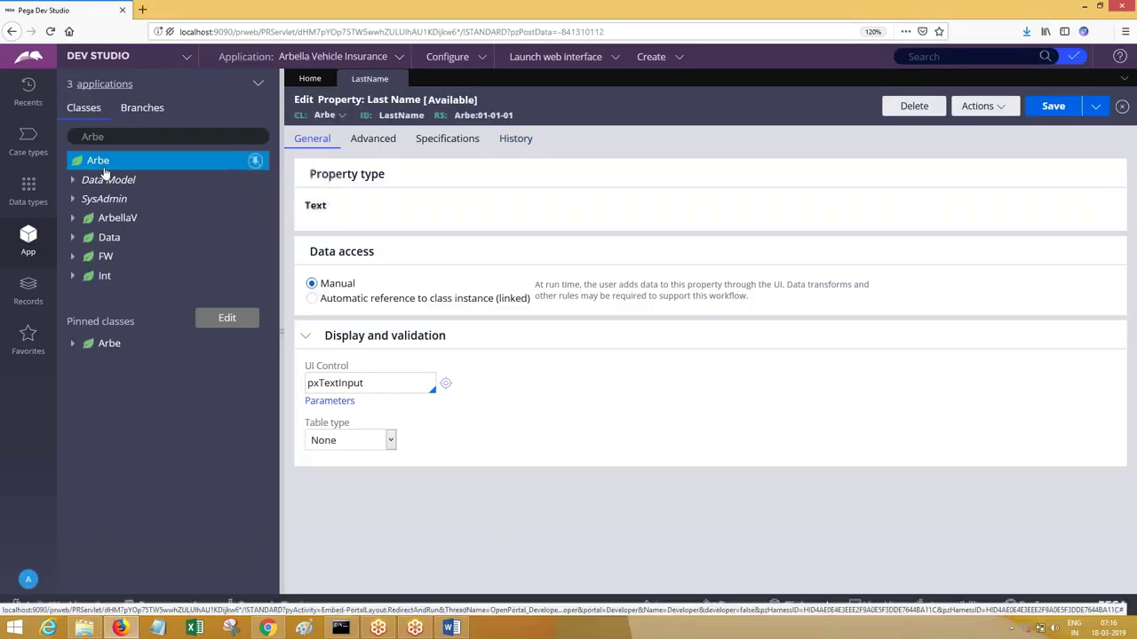
right_click(103, 165)
mouse_move(123, 182)
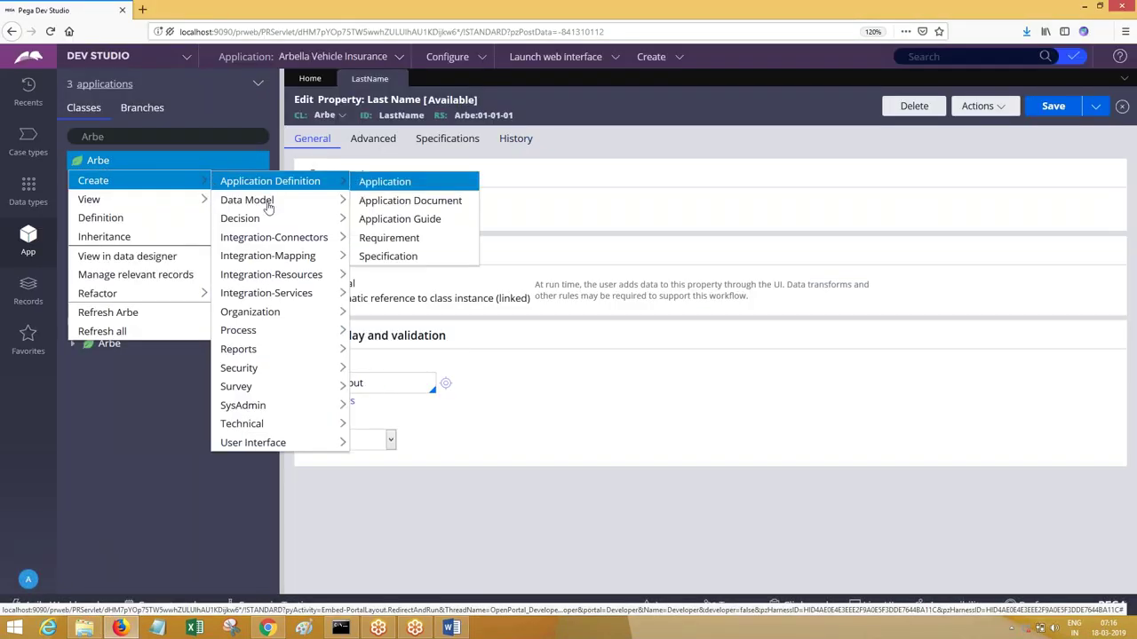
mouse_move(267, 203)
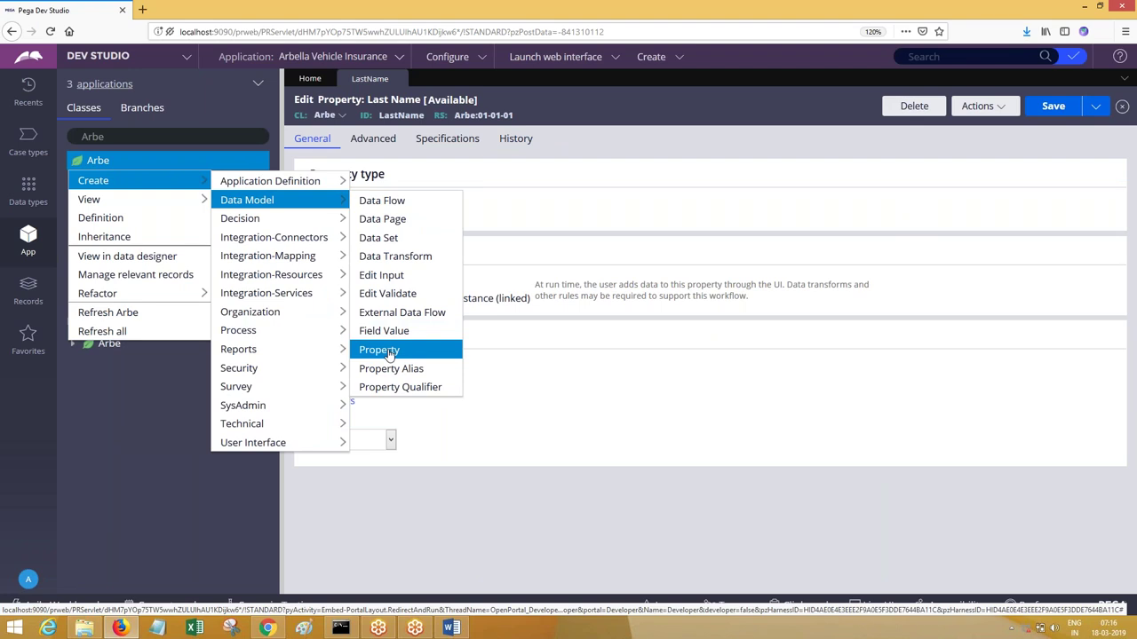
left_click(380, 350)
left_click(391, 196)
type("Age")
key("Tab")
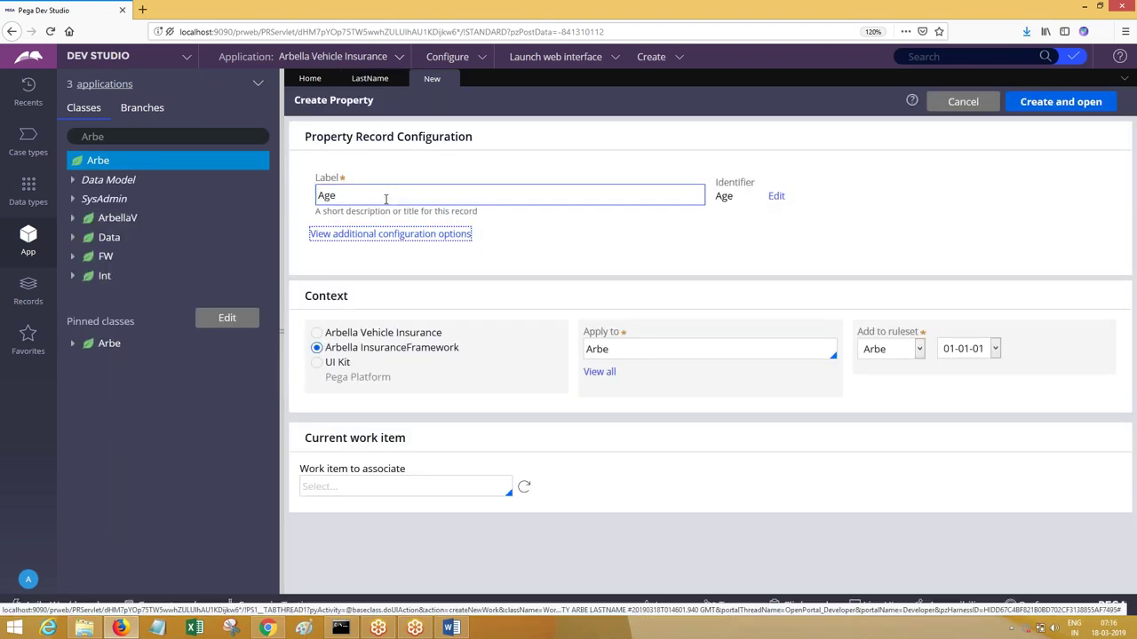
left_click(1059, 105)
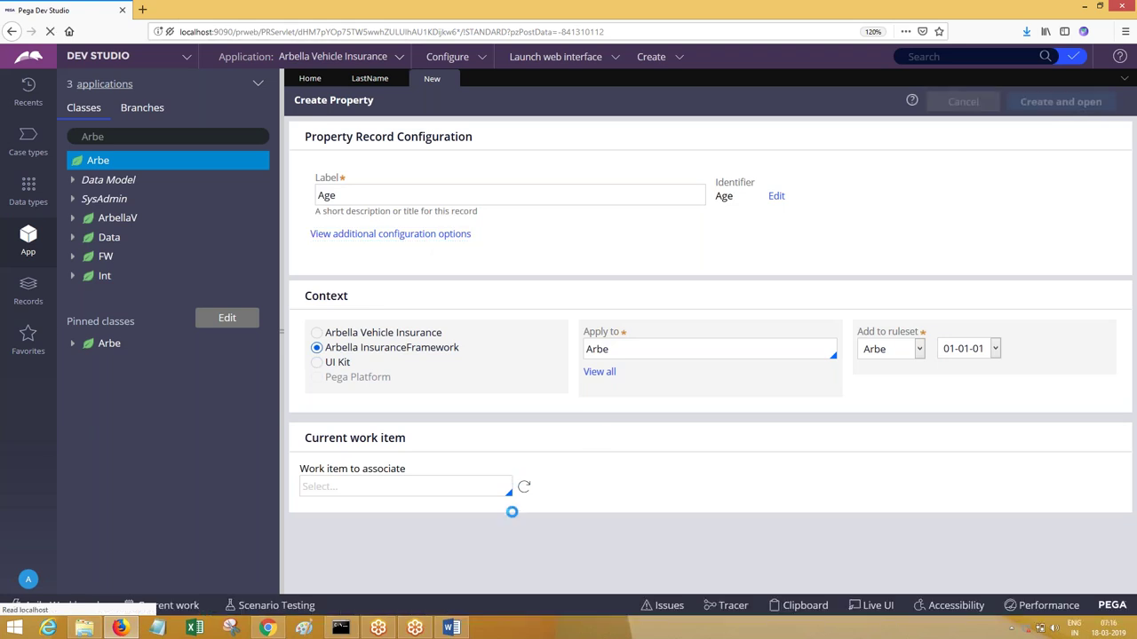
left_click(452, 628)
key("ctrl+v")
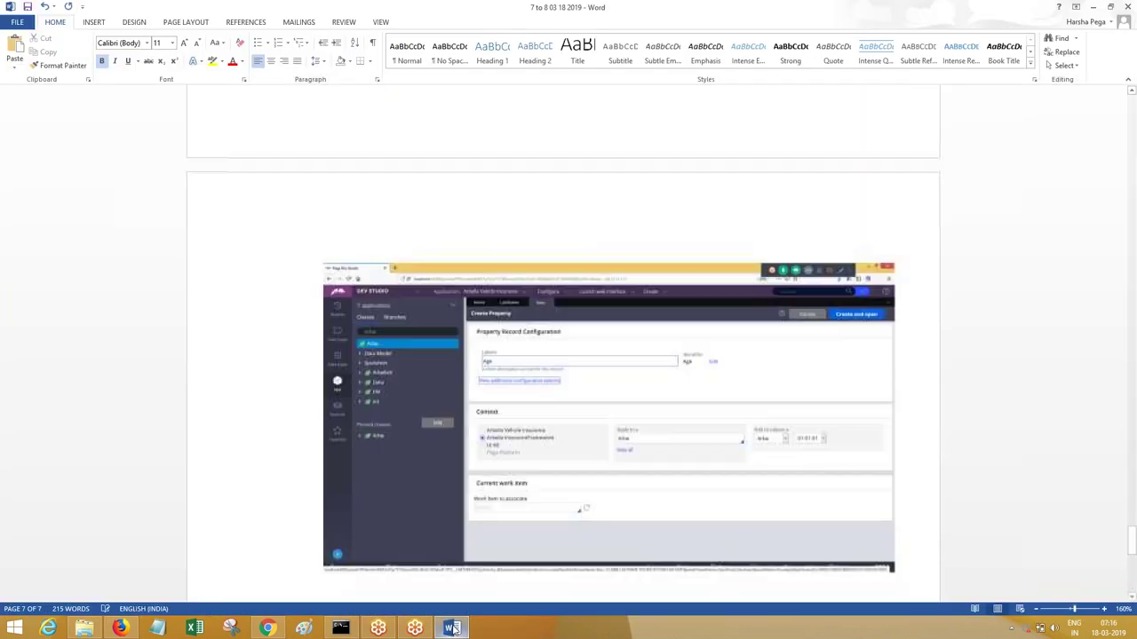
key("alt+Tab")
Step: Change the Age property's type to Integer, giving it the pxInteger control
left_click(348, 205)
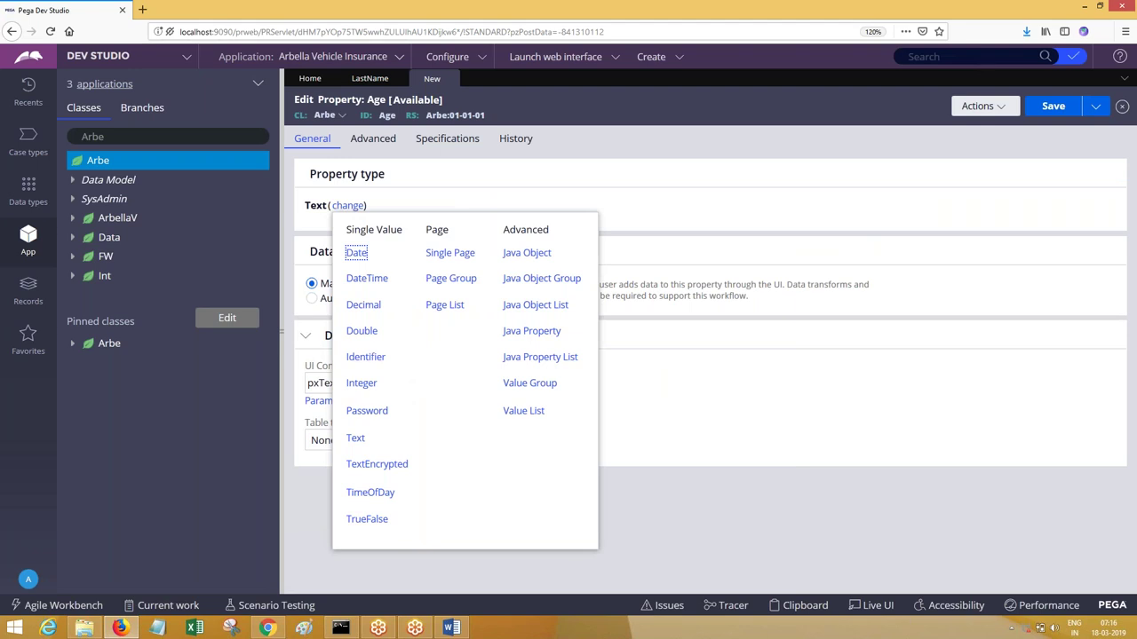
left_click_drag(346, 391, 418, 397)
left_click(647, 476)
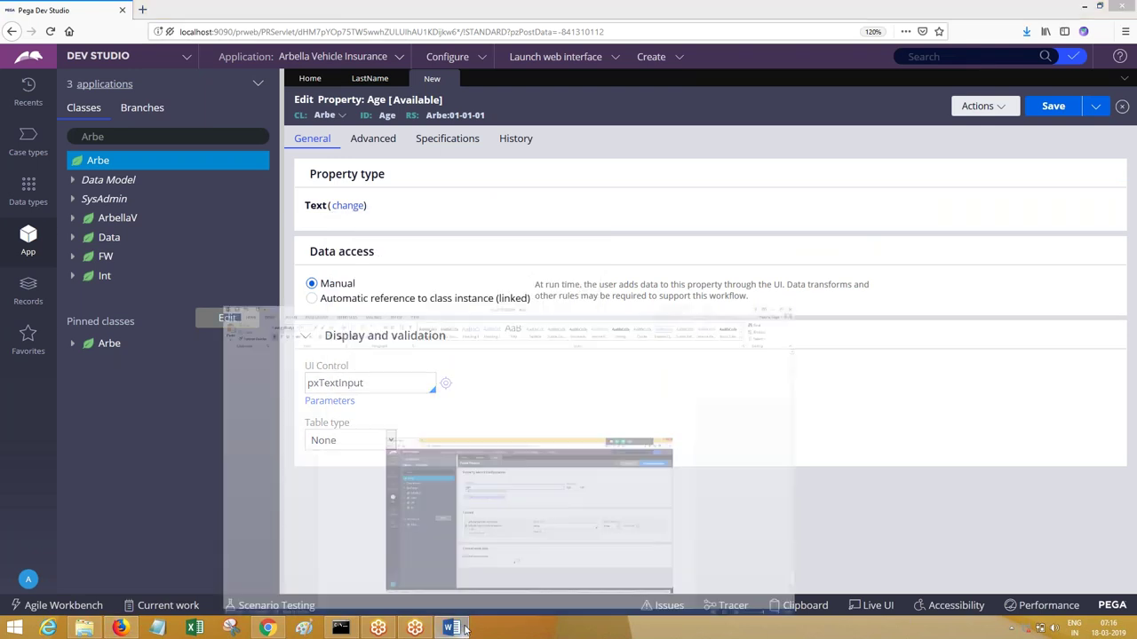
left_click(462, 629)
scroll(610, 338, "down", 5)
key("alt+Tab")
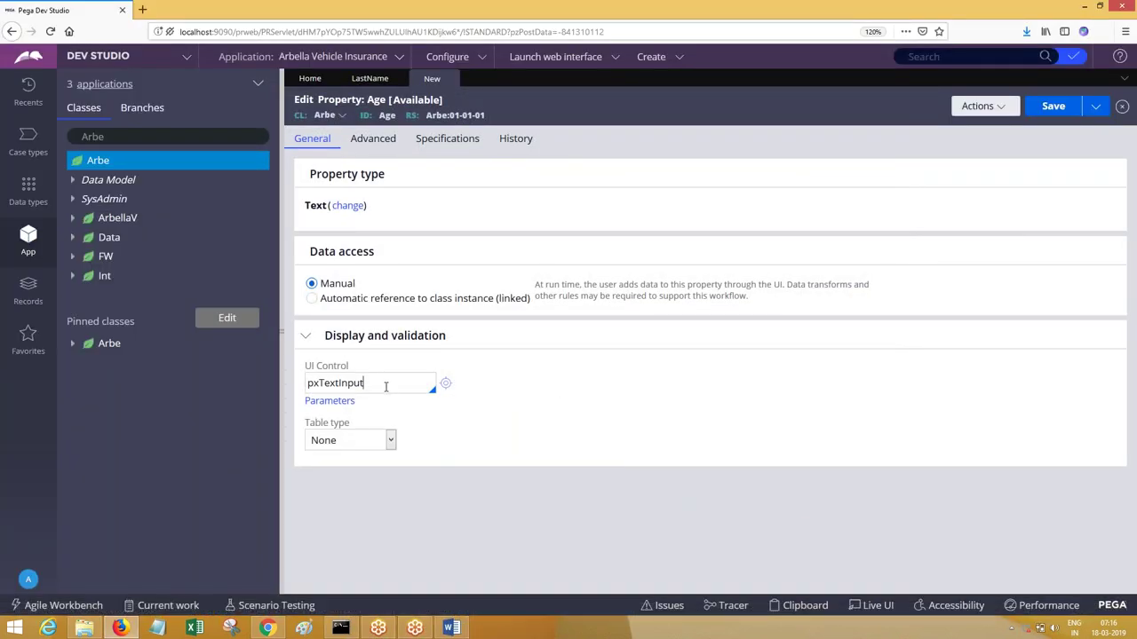
left_click(348, 205)
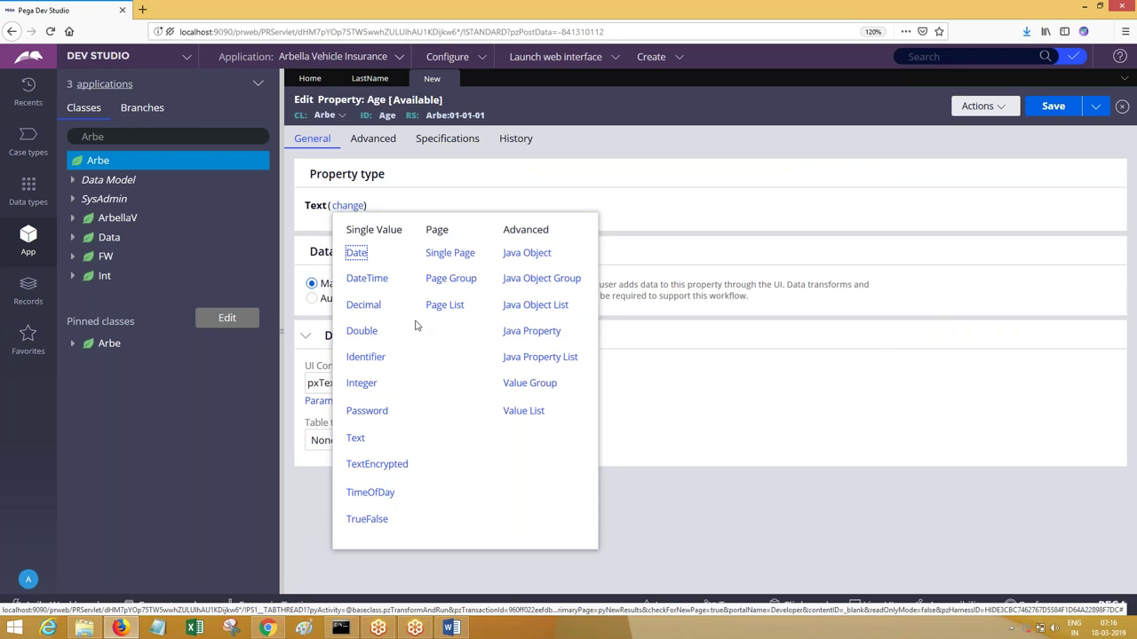
left_click(364, 387)
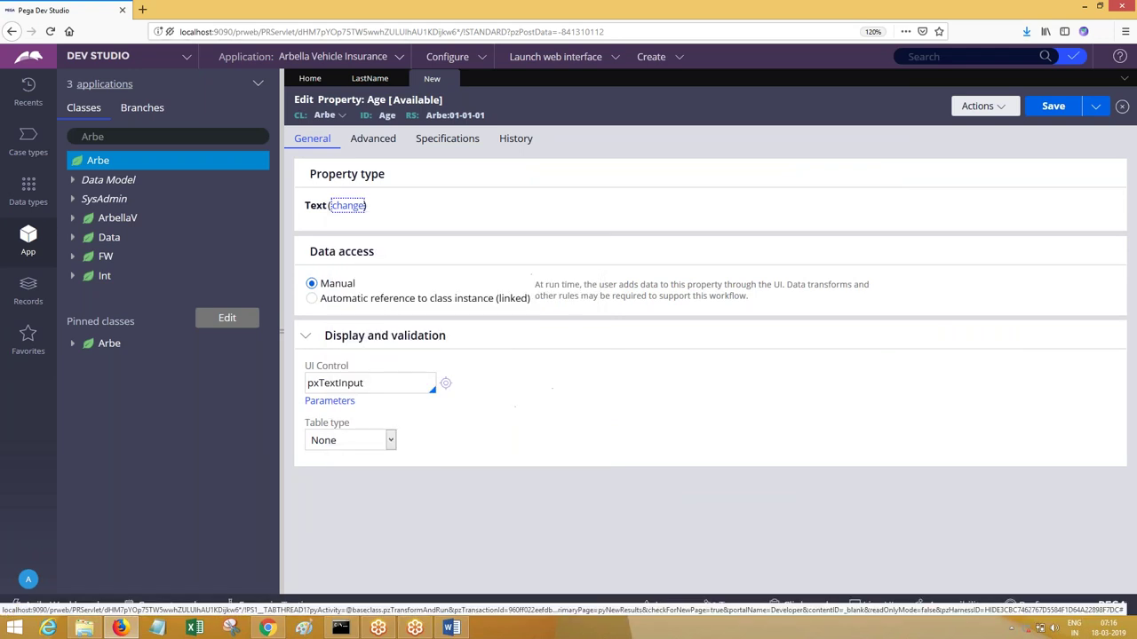
double_click(376, 388)
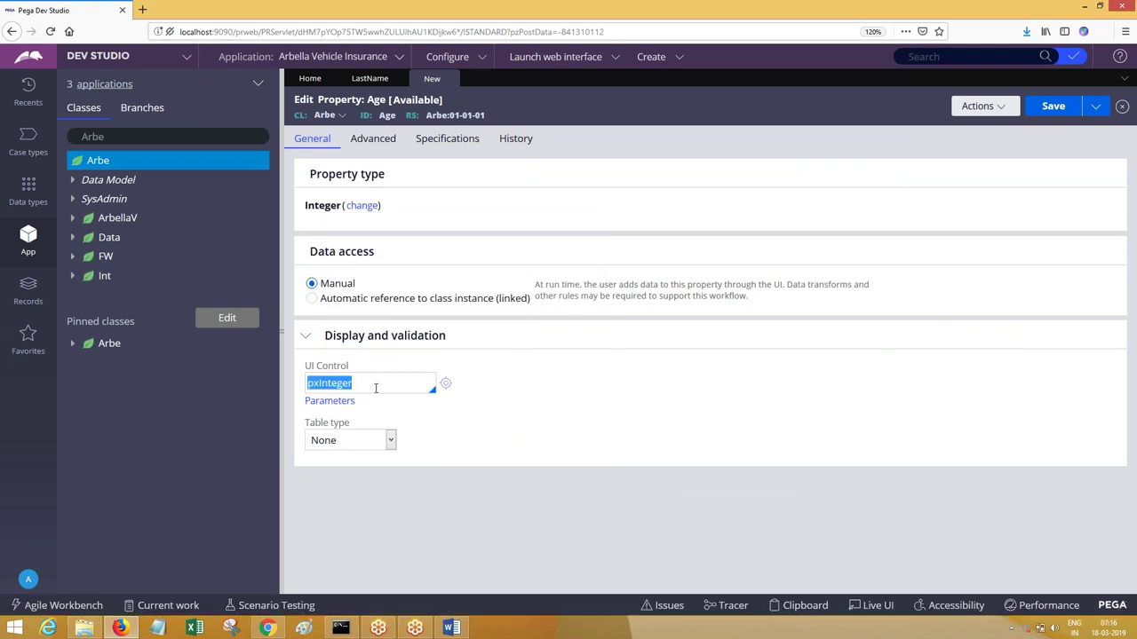
Step: Add a 'Save' line to the Word notes
left_click(451, 628)
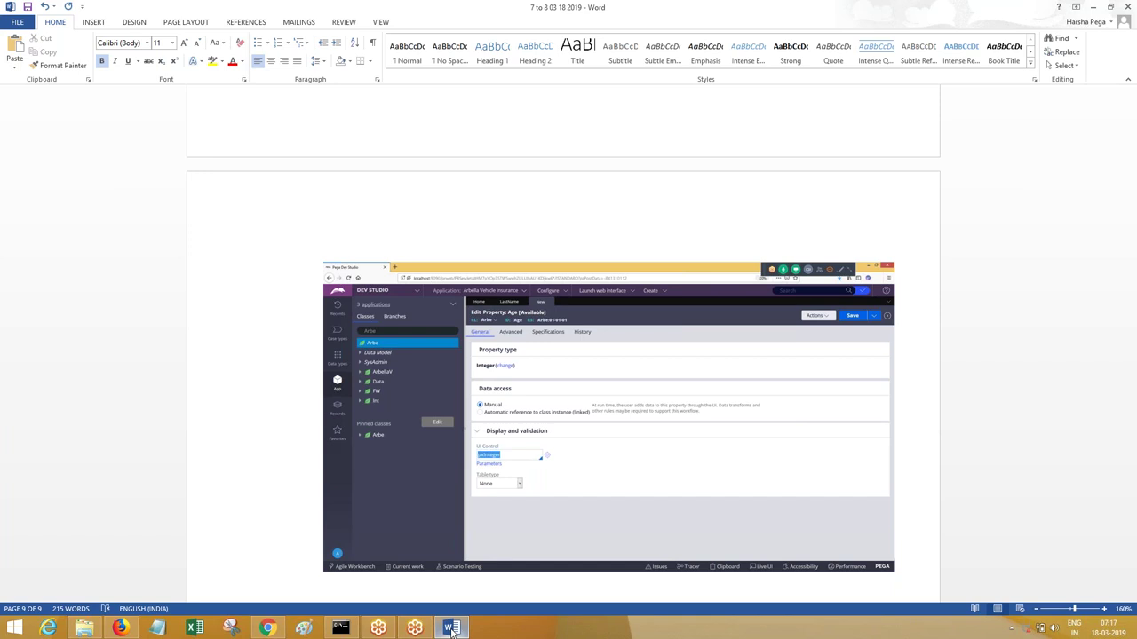
key("Return")
type("Save")
key("Return")
key("ctrl+s")
Step: Save the Age property and add its screenshot, 'Done.' and the 'Gender' heading to Word
left_click(451, 629)
left_click(1054, 109)
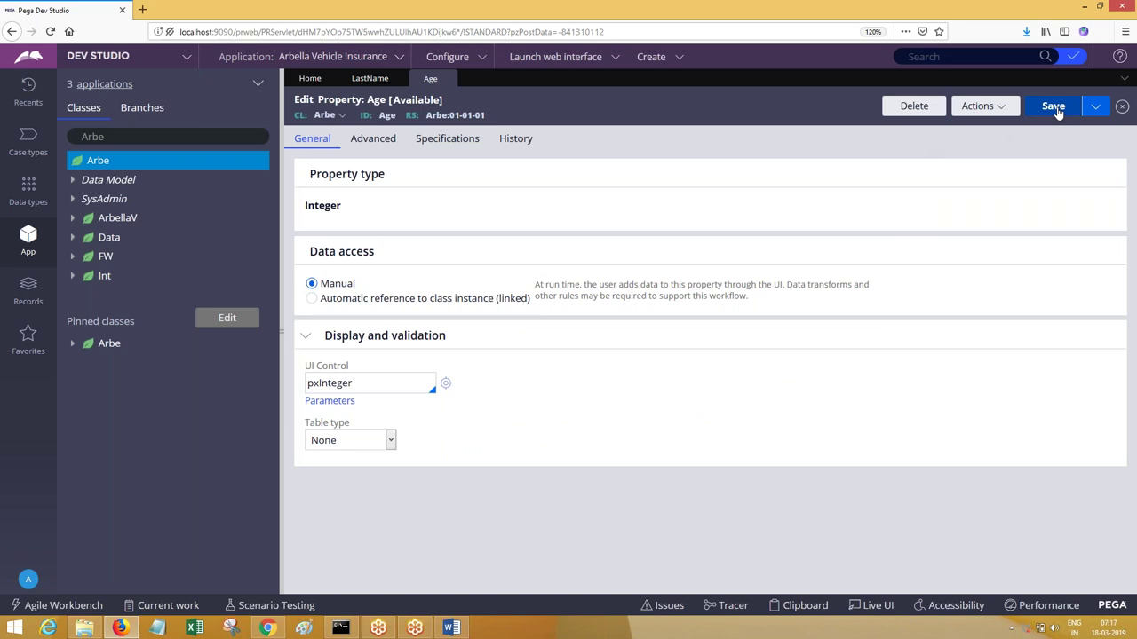
left_click(451, 629)
key("ctrl+v")
key("Return")
type("Done.")
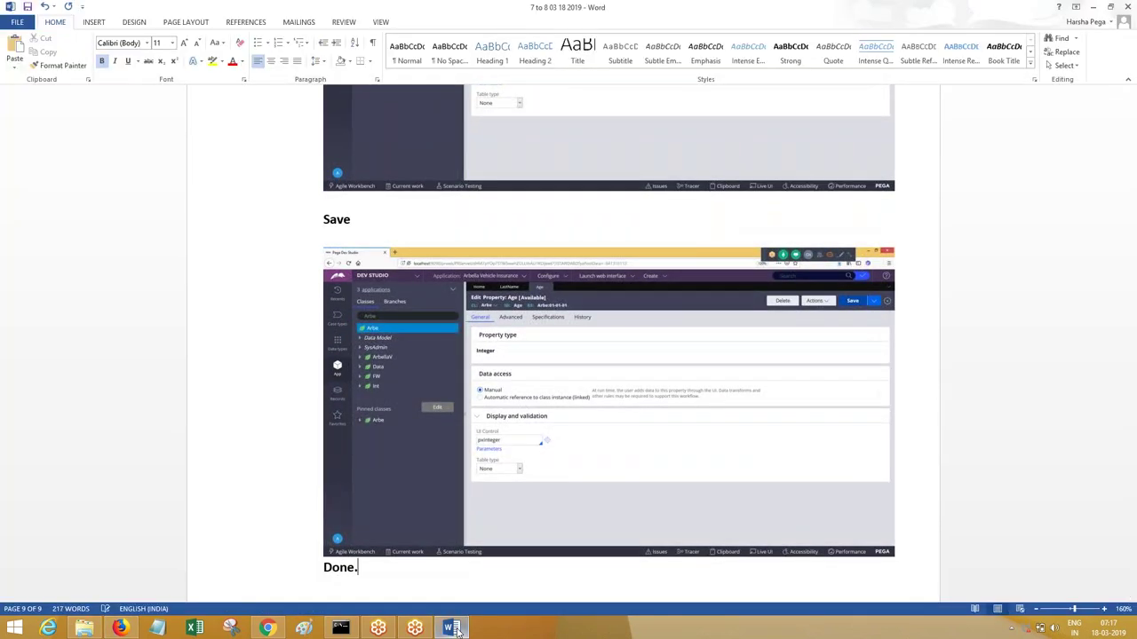
key("Return")
key("Return")
type("Gender")
key("Return")
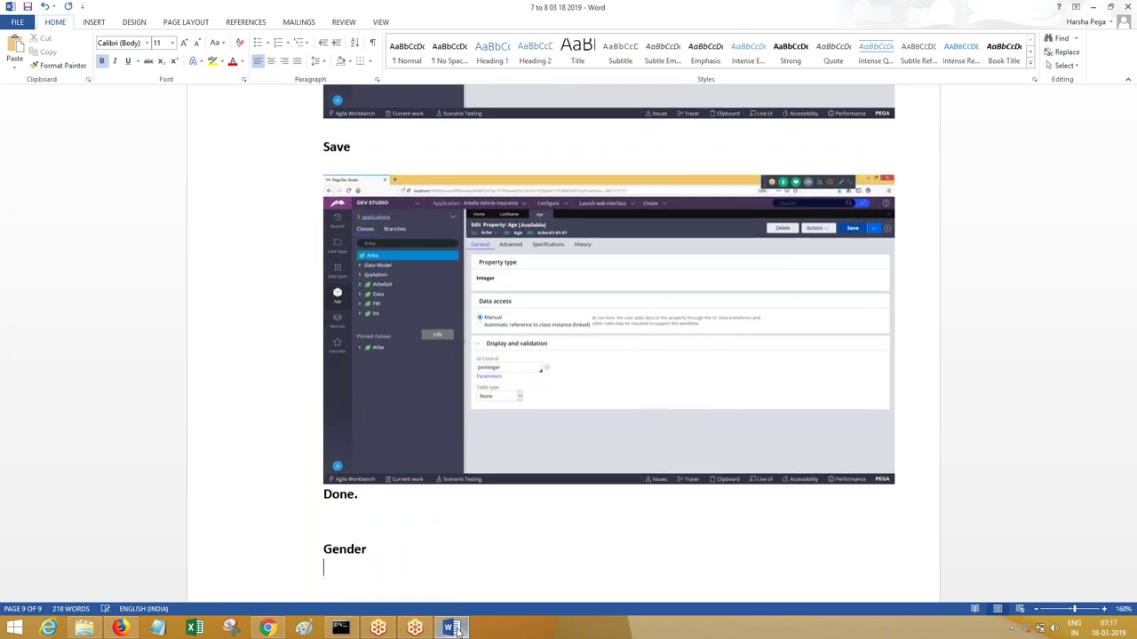
key("alt+Tab")
left_click(107, 168)
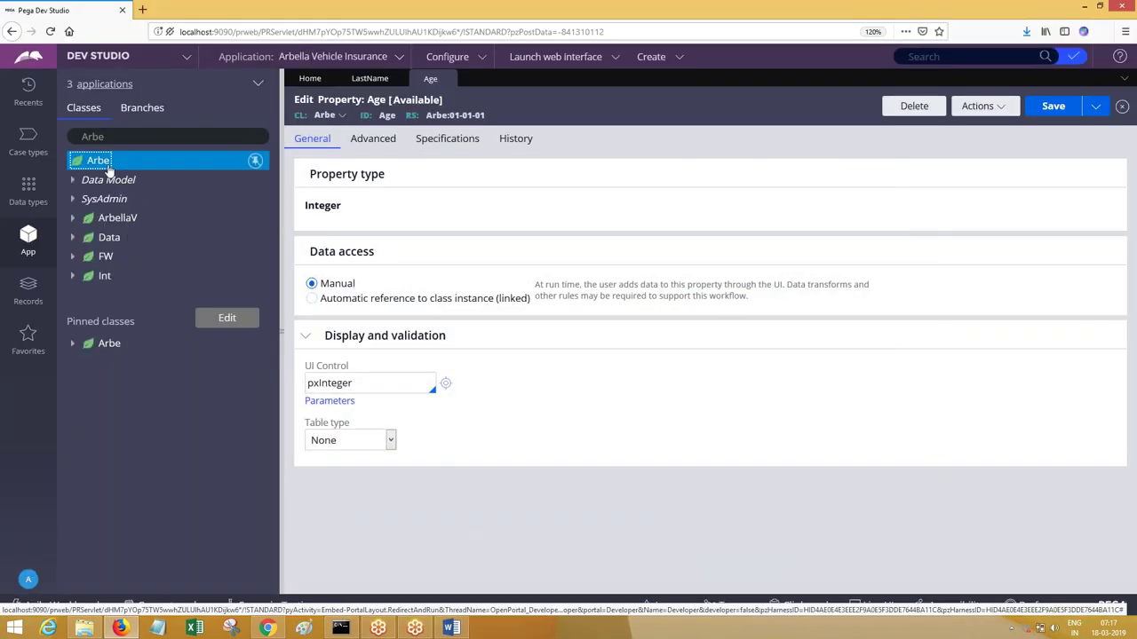
Step: Create a property labelled Gender in the Arbe class, open it, and paste its form screenshot into Word
right_click(110, 169)
mouse_move(249, 202)
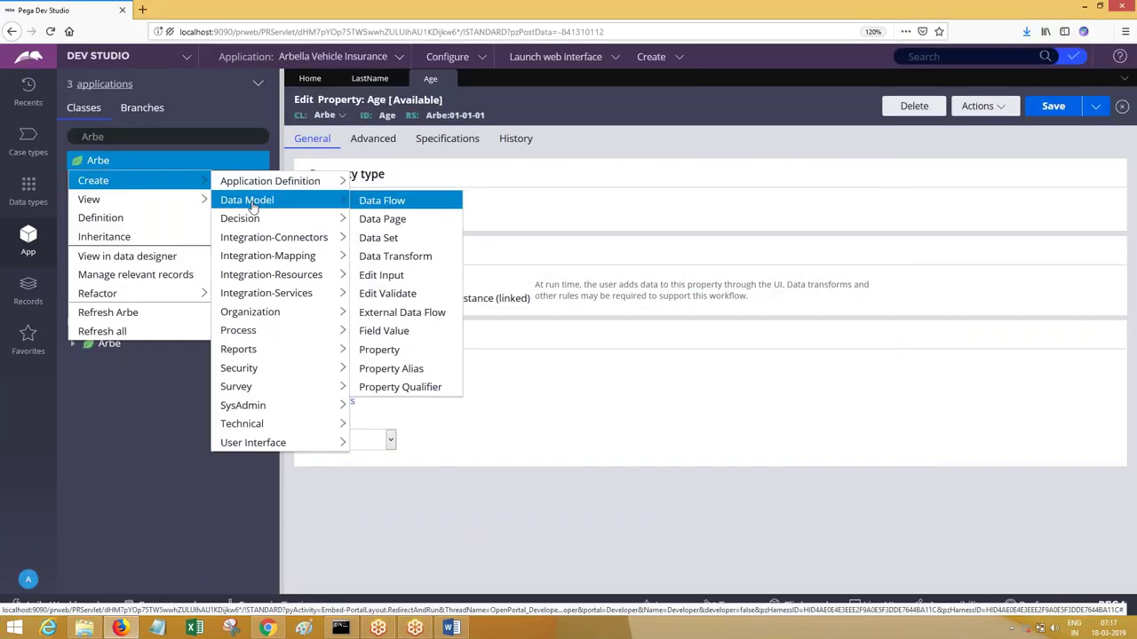
left_click(390, 350)
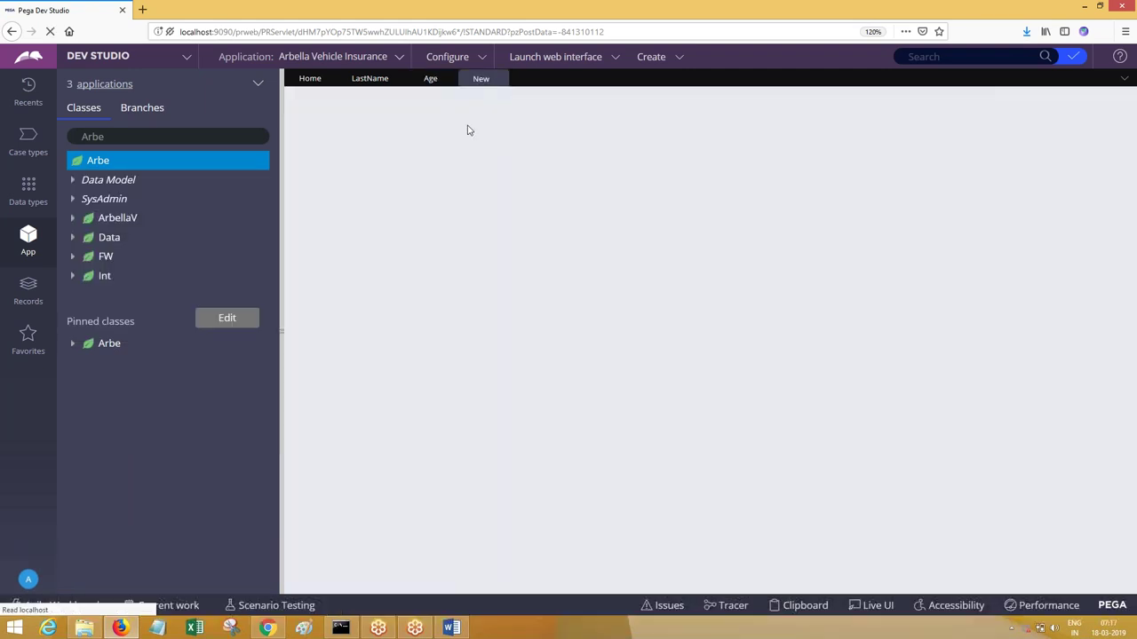
left_click(338, 193)
type("Gender")
key("Tab")
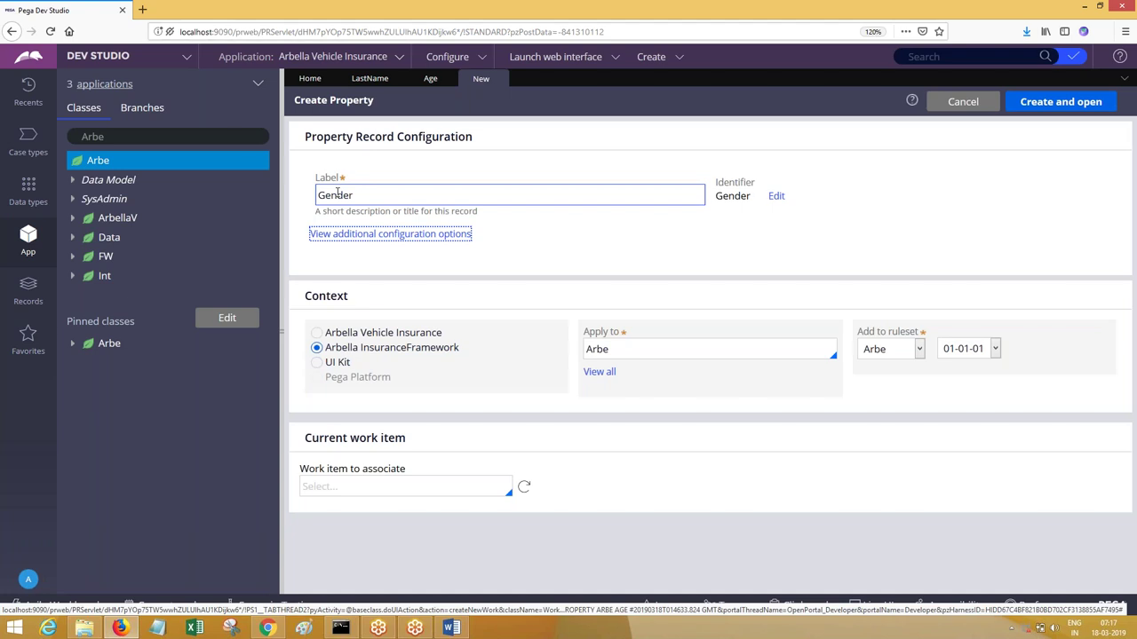
left_click(1063, 101)
left_click(455, 627)
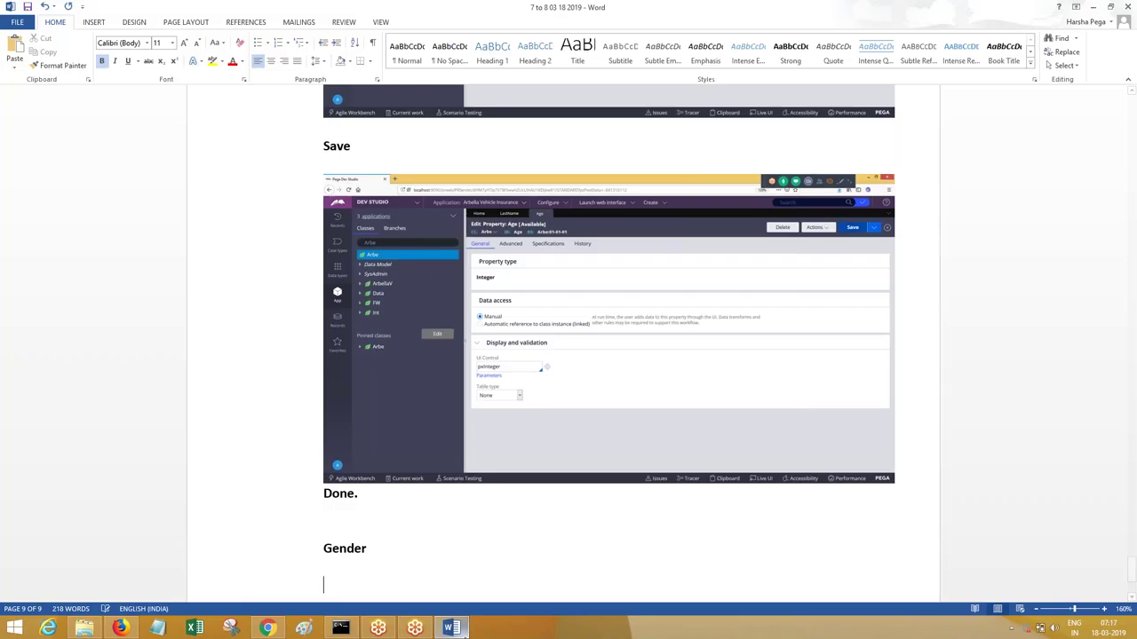
key("ctrl+v")
Step: Keep the Gender property's type as Text and select its pxTextInput UI control value
key("alt+Tab")
left_click(347, 205)
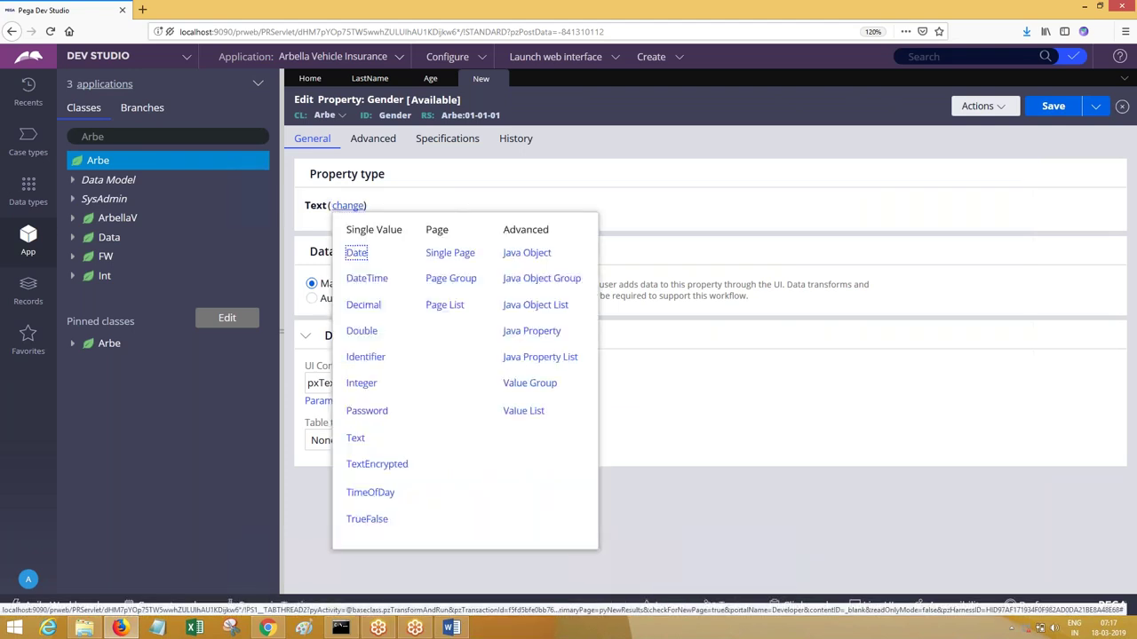
left_click(454, 195)
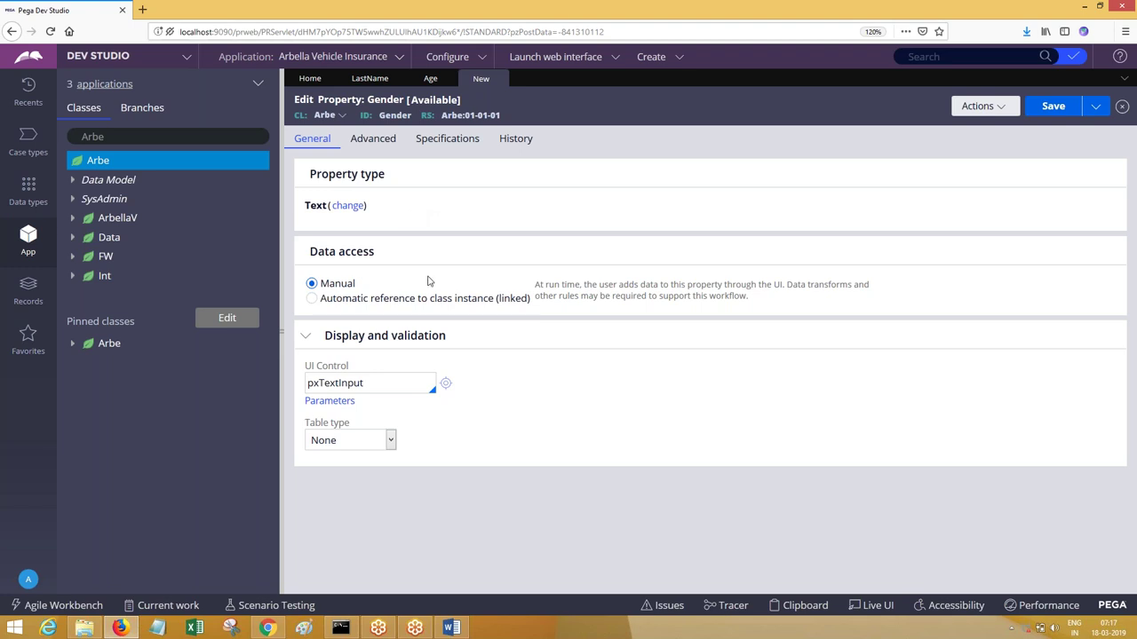
double_click(390, 384)
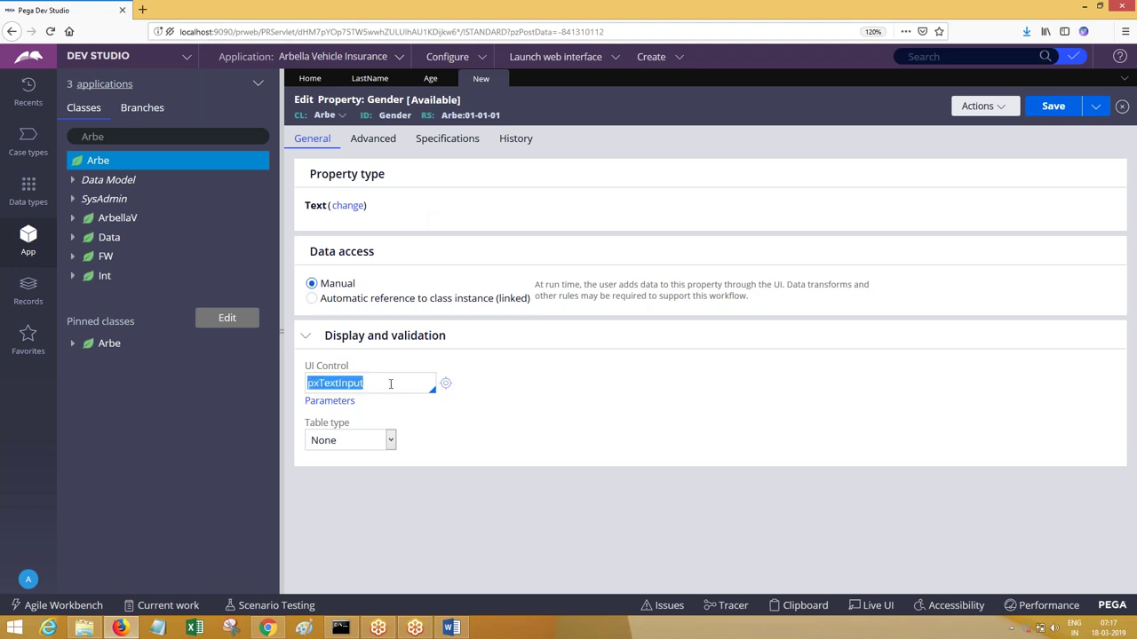
Step: Paste the Gender screenshot into Word with the note 'Change the control to radio buttons.'
left_click(451, 628)
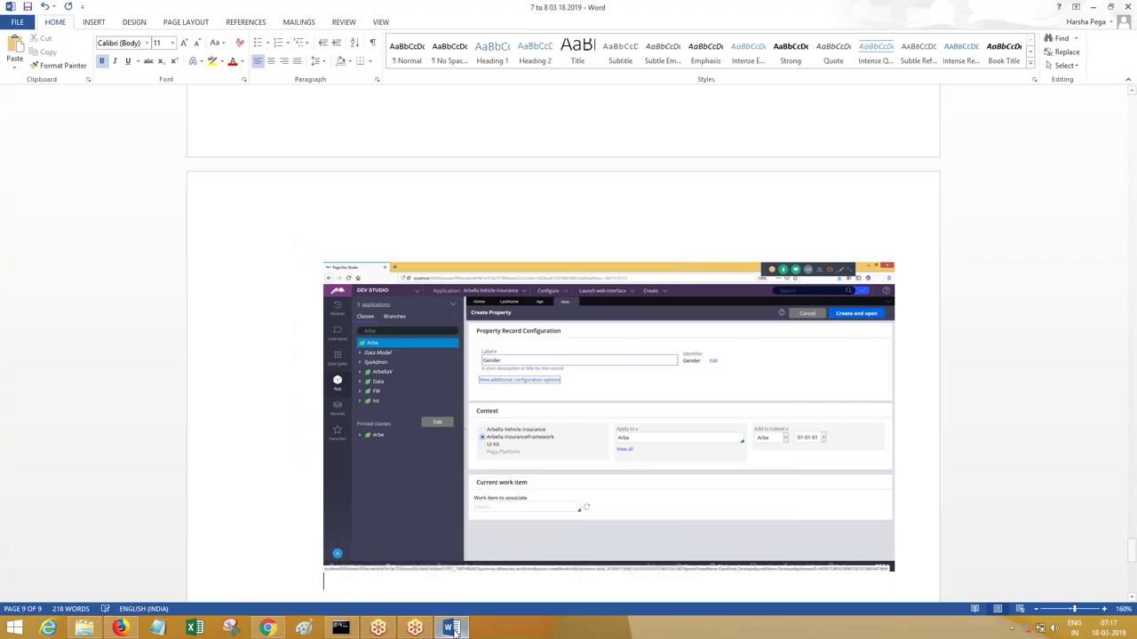
key("ctrl+v")
key("Return")
type("Change the control to radio buttons.")
key("Return")
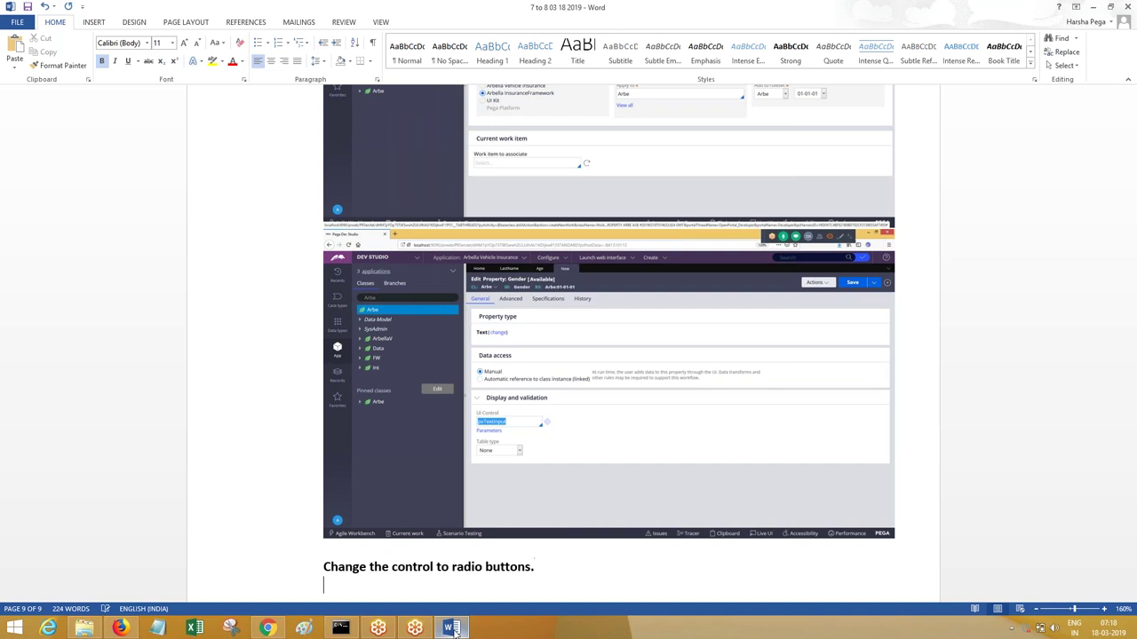
left_click(455, 627)
left_click(360, 384)
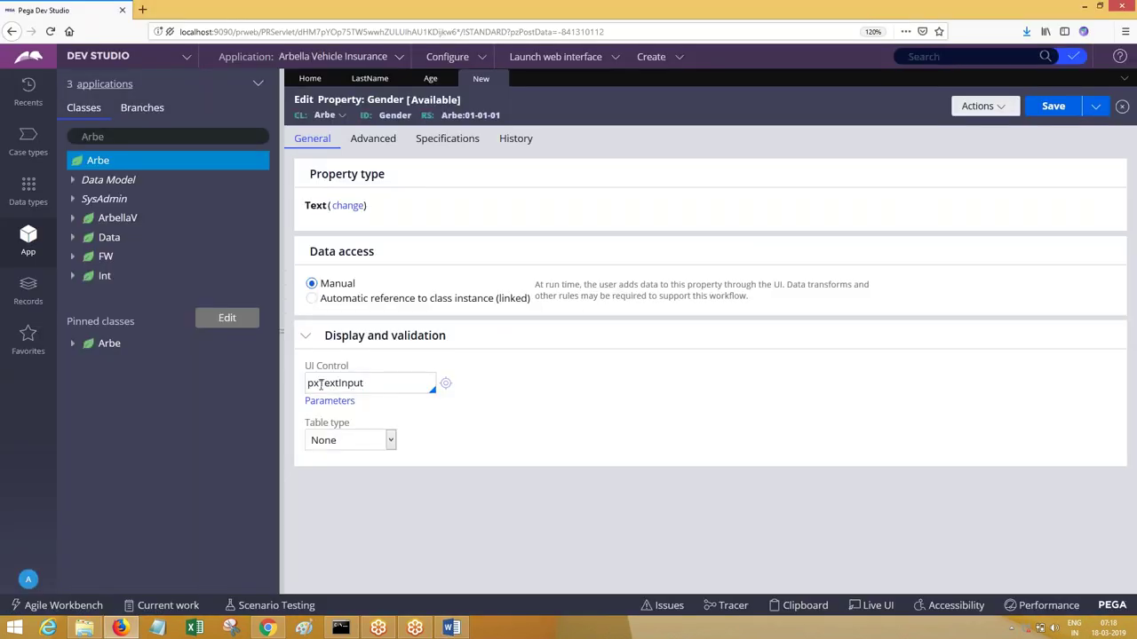
Step: Replace the Gender UI control pxTextInput with pxRadioButtons from the autocomplete suggestions
left_click_drag(315, 384, 287, 386)
left_click(407, 384)
key("Down")
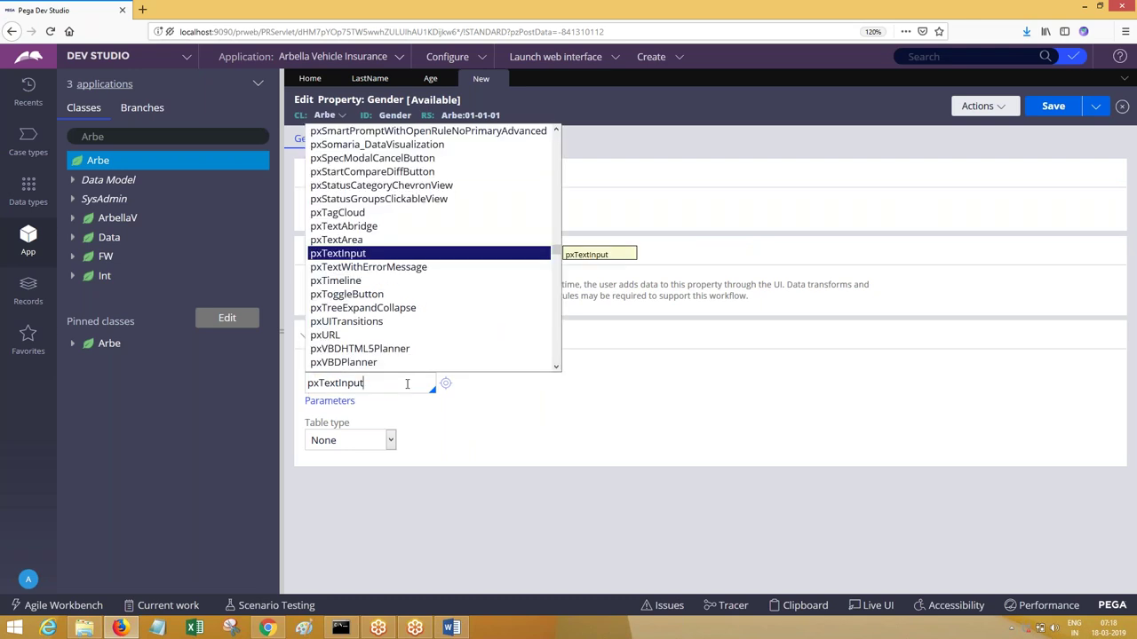
left_click_drag(557, 253, 556, 234)
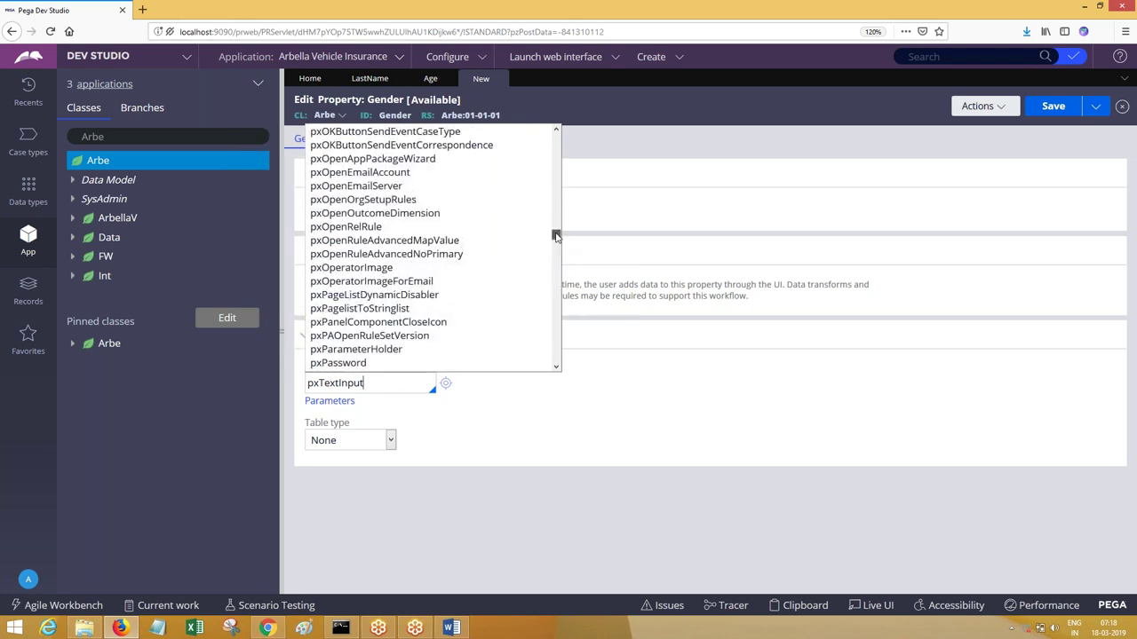
left_click(519, 435)
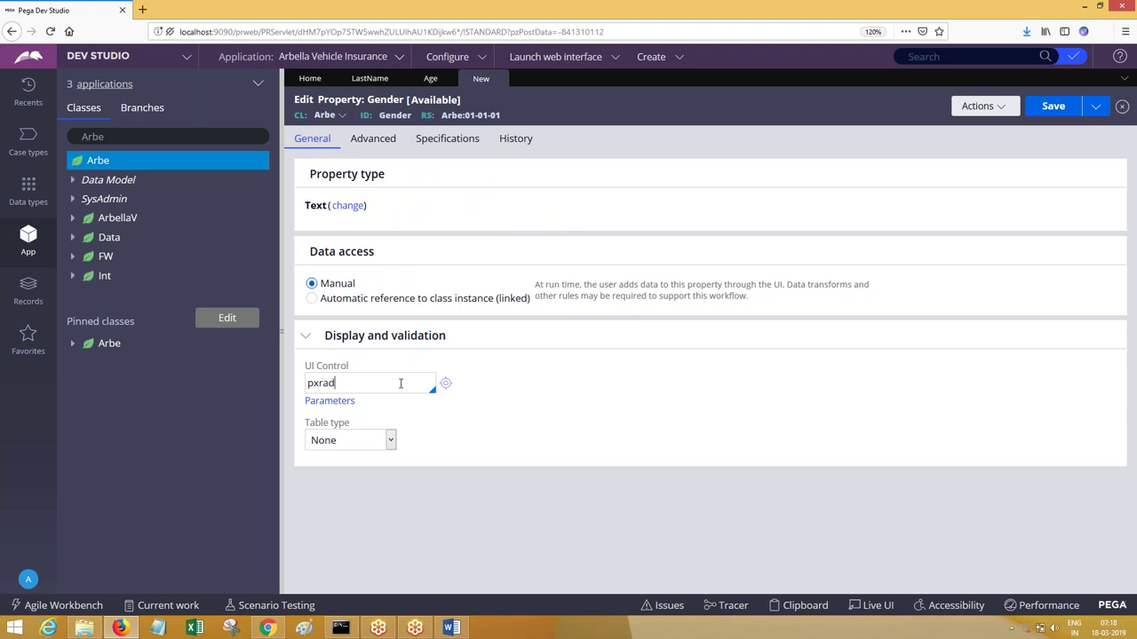
left_click(400, 383)
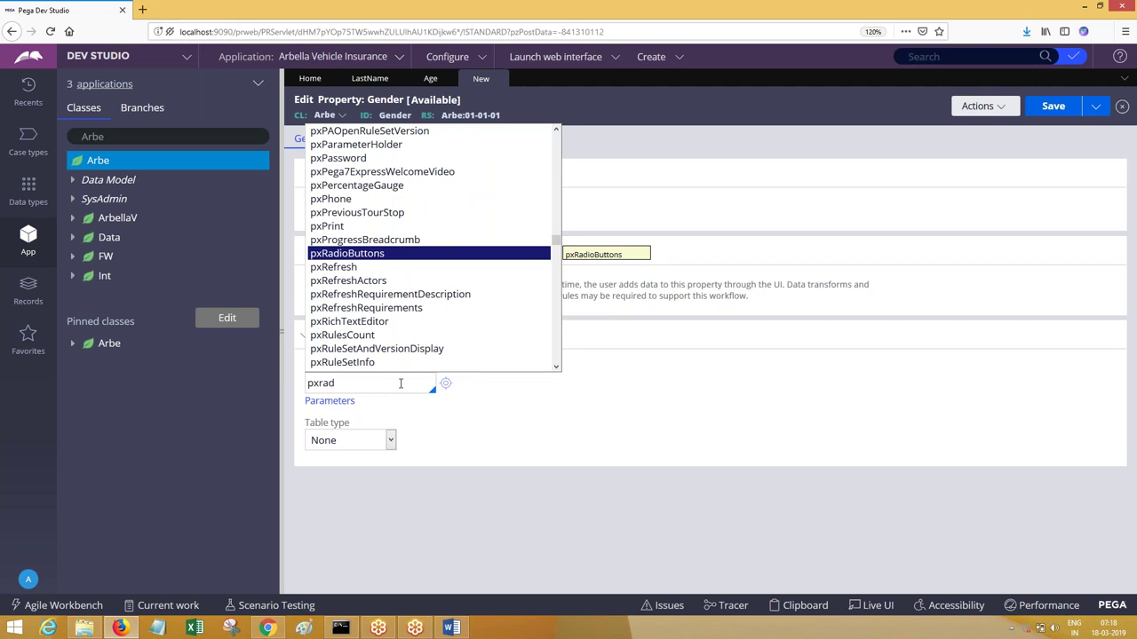
key("Escape")
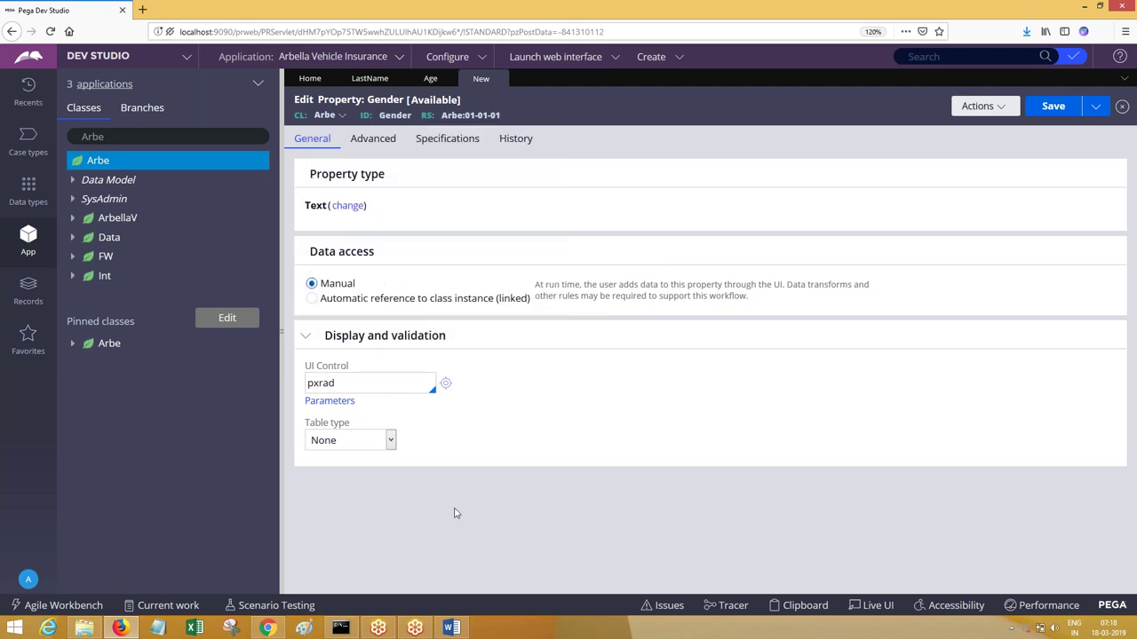
left_click(451, 628)
left_click(453, 629)
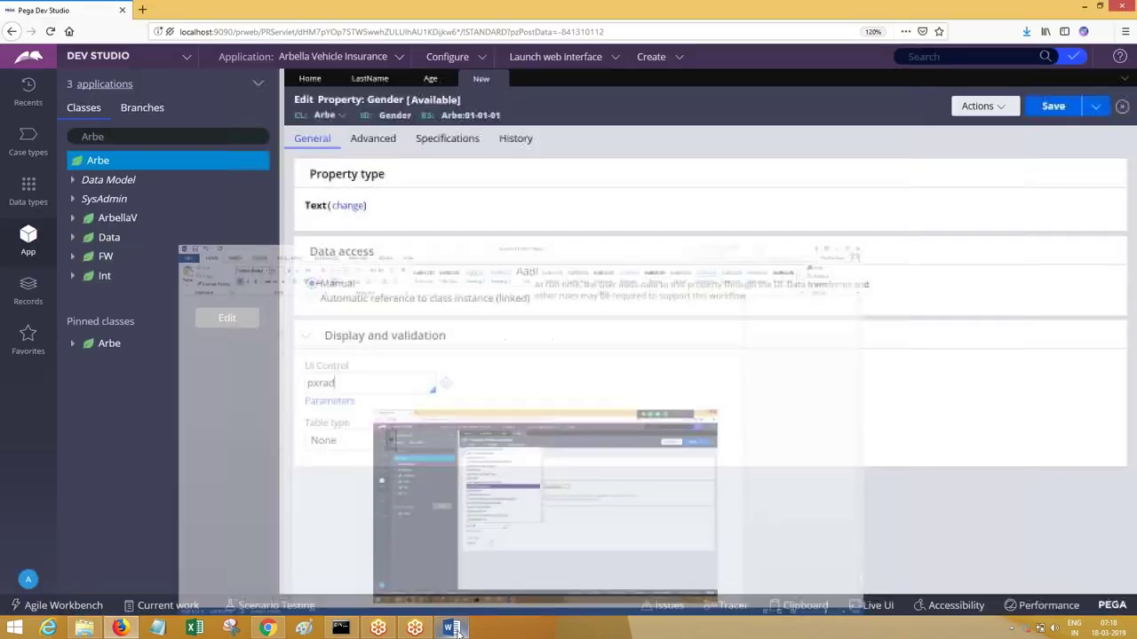
key("Down")
key("Down")
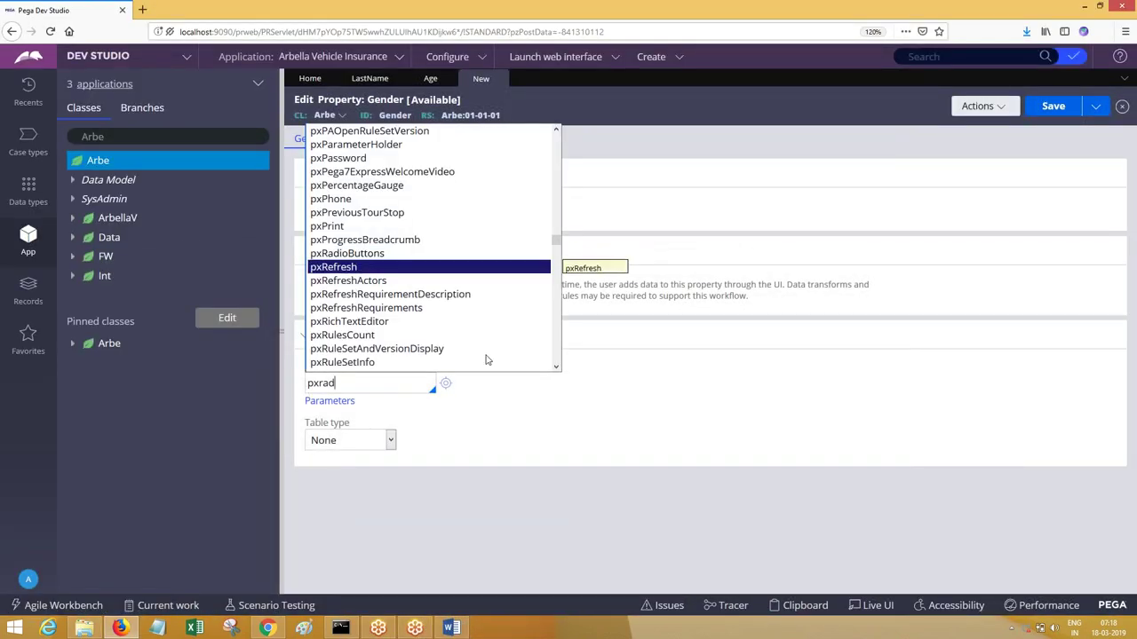
key("Up")
key("Return")
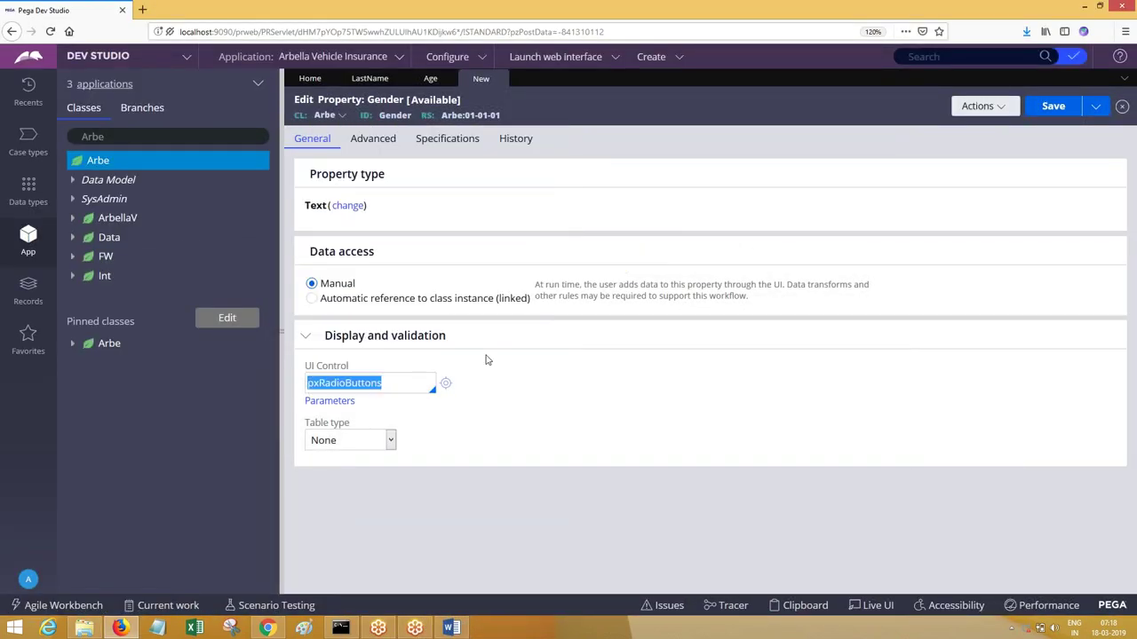
left_click(452, 628)
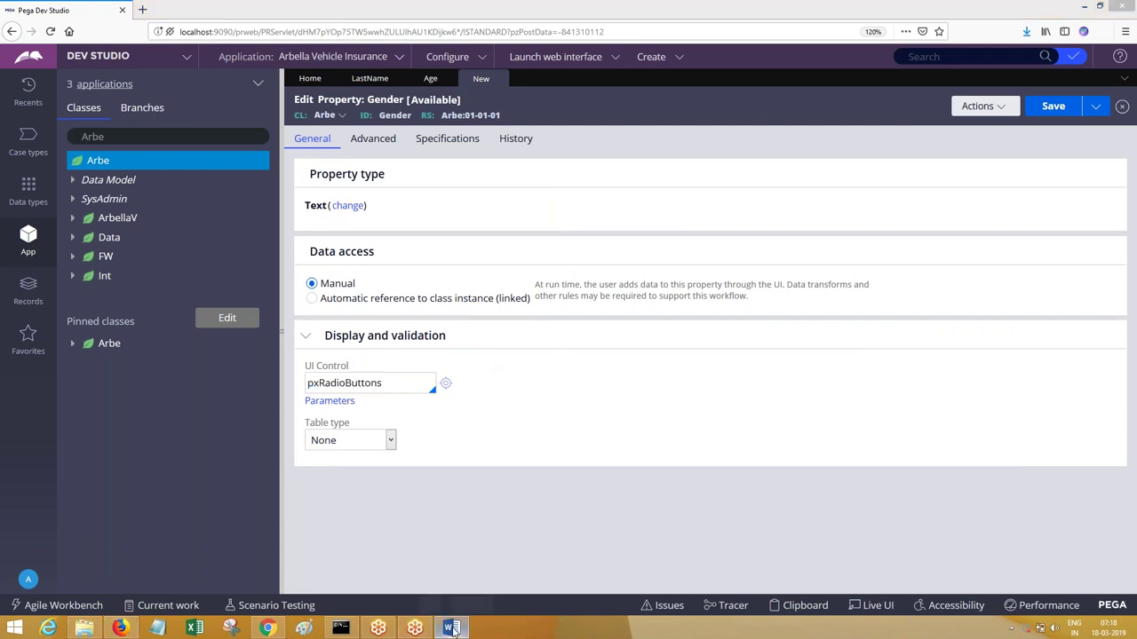
Step: Paste the pxRadioButtons screenshot and add the note 'Choose table type local list to add some values to radio buttons'
key("ctrl+v")
key("Return")
type("Choose")
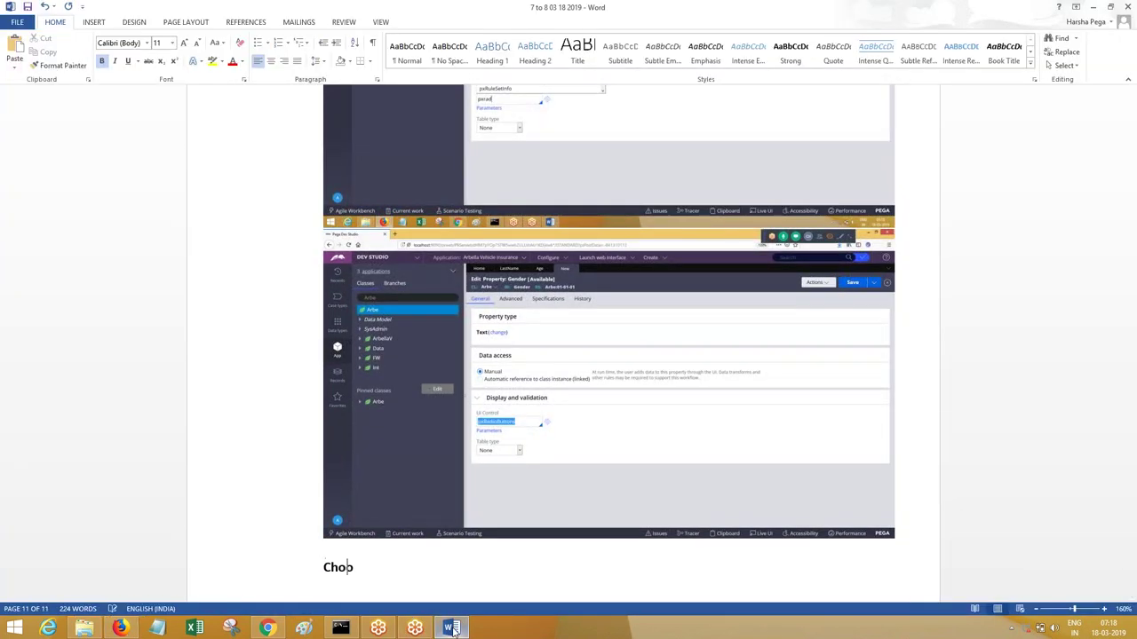
type(" table type local list")
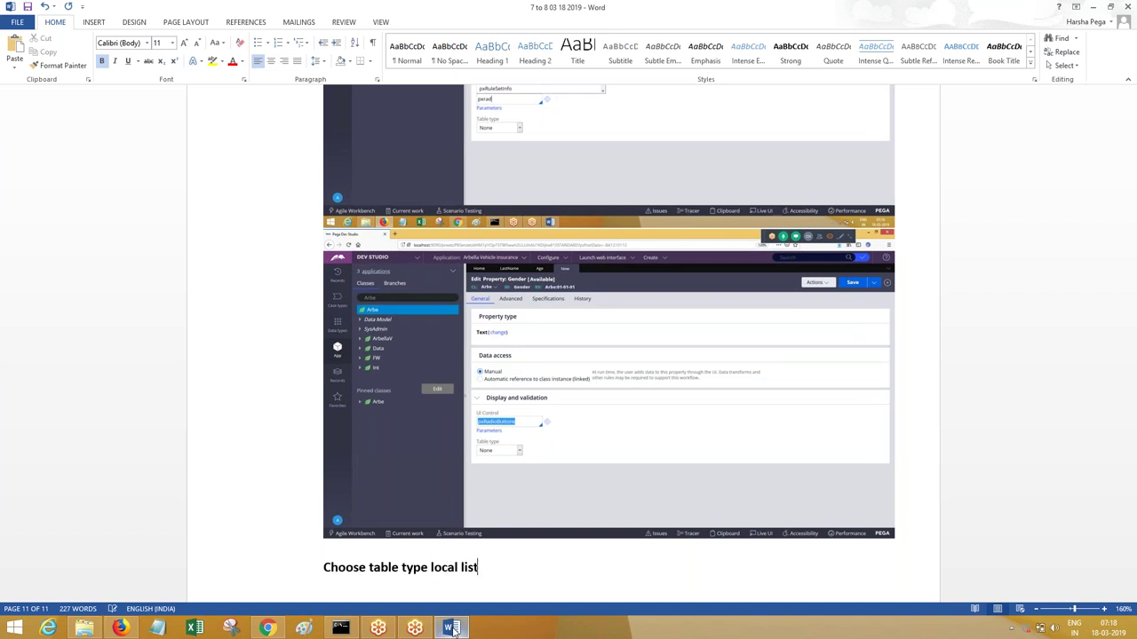
type(" to add some values to")
type(" radio")
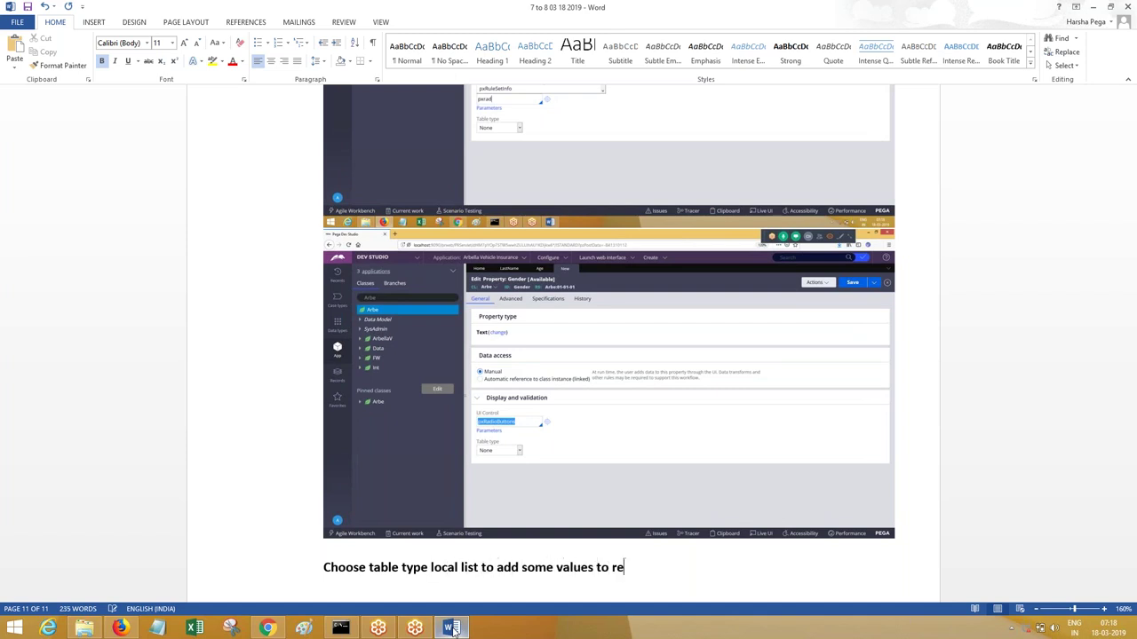
type("tons")
key("Return")
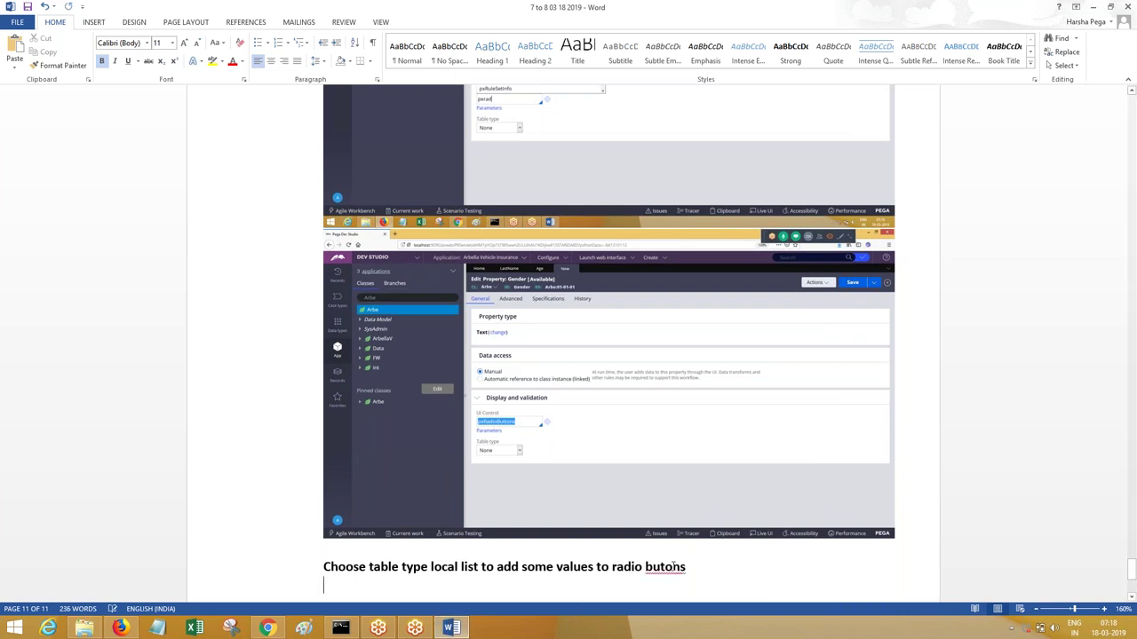
right_click(673, 567)
left_click(718, 446)
key("Return")
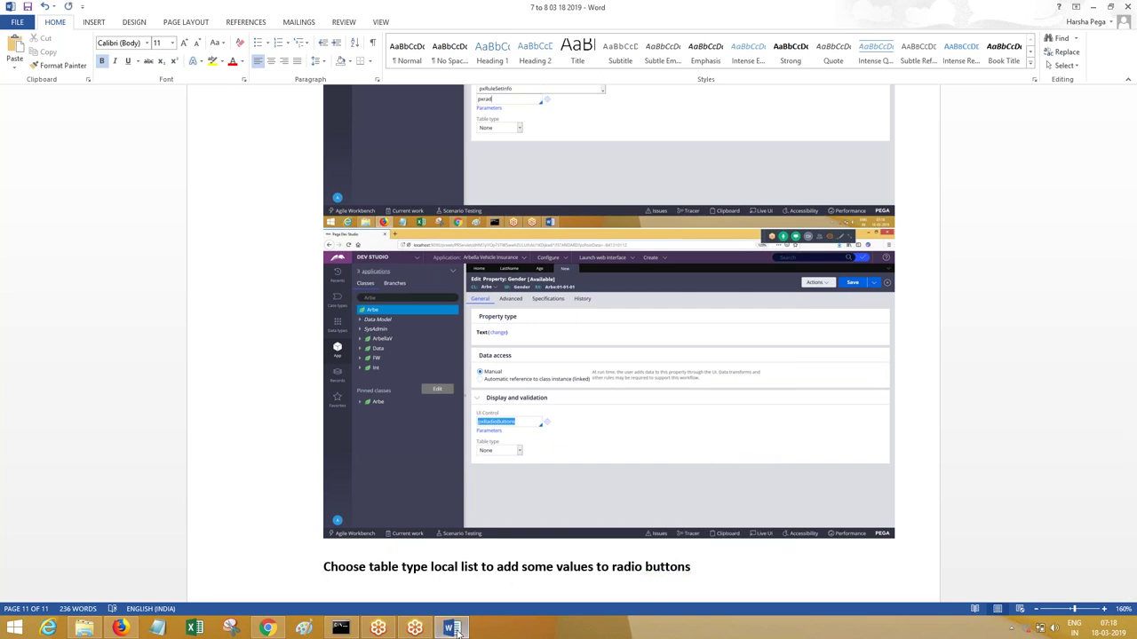
left_click(451, 628)
left_click(355, 440)
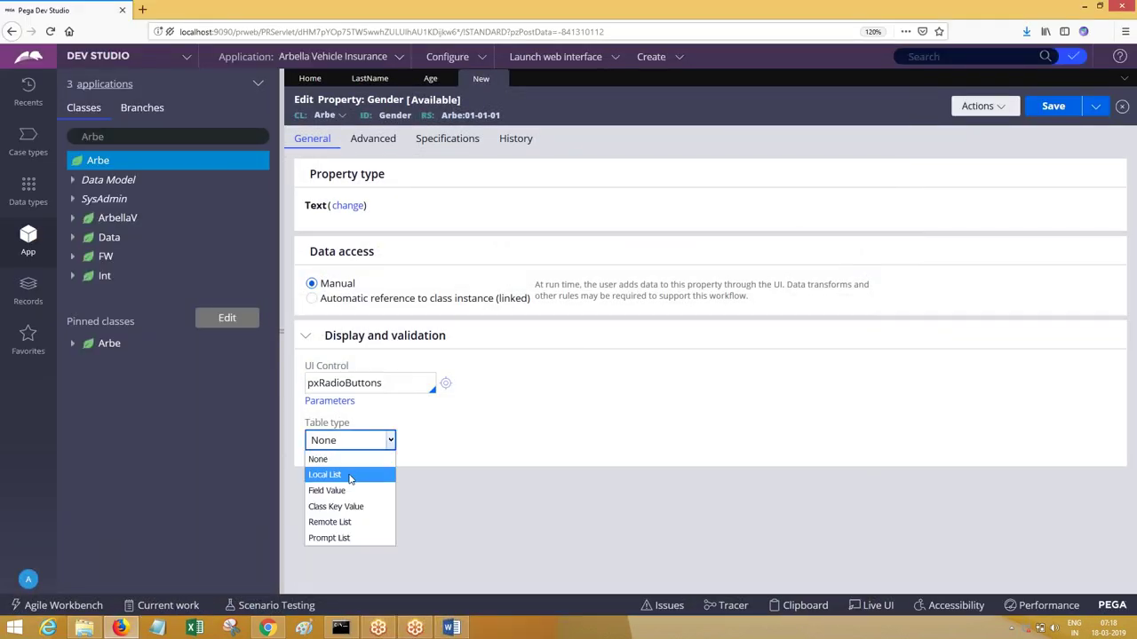
Step: Set the Gender table type to Local List with the values Male and Female
left_click(351, 476)
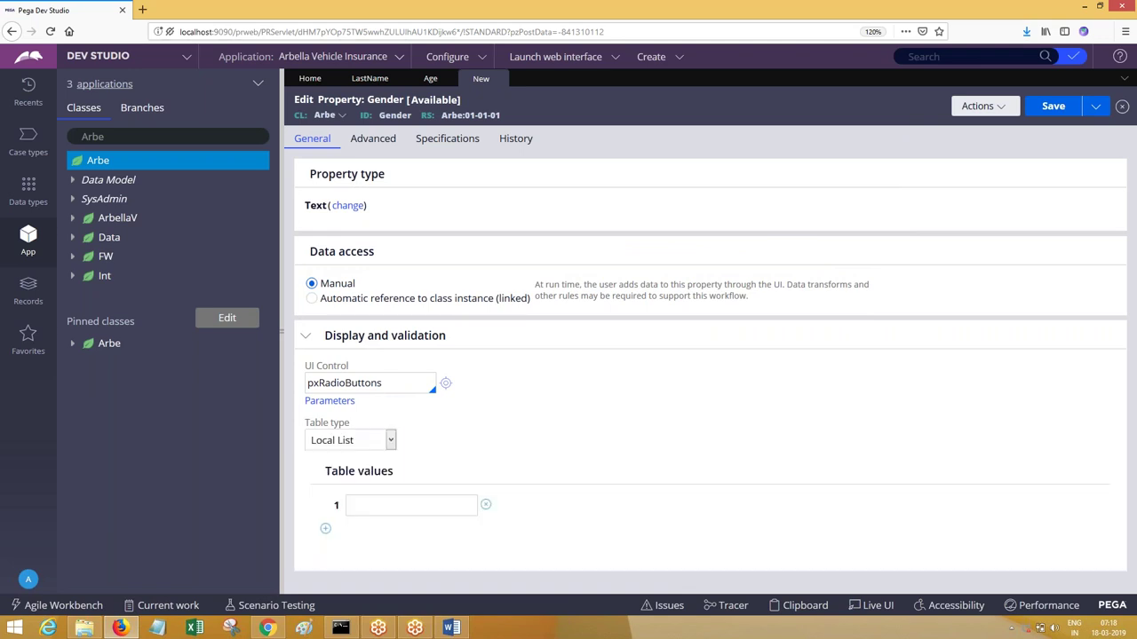
right_click(452, 629)
left_click(451, 629)
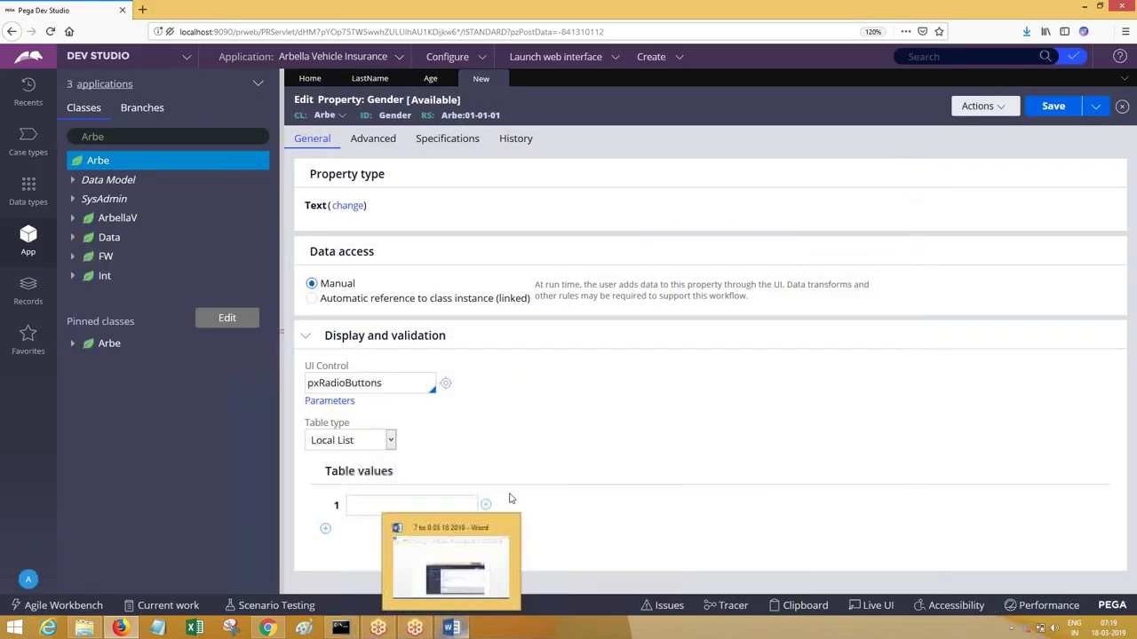
left_click(451, 629)
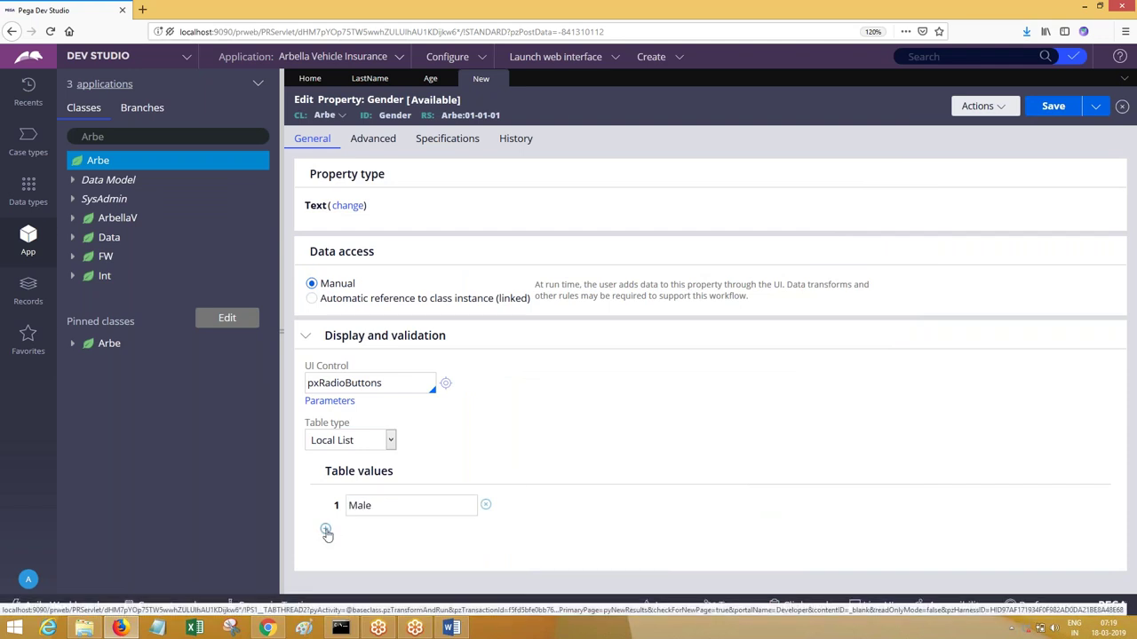
left_click(326, 530)
type("Female")
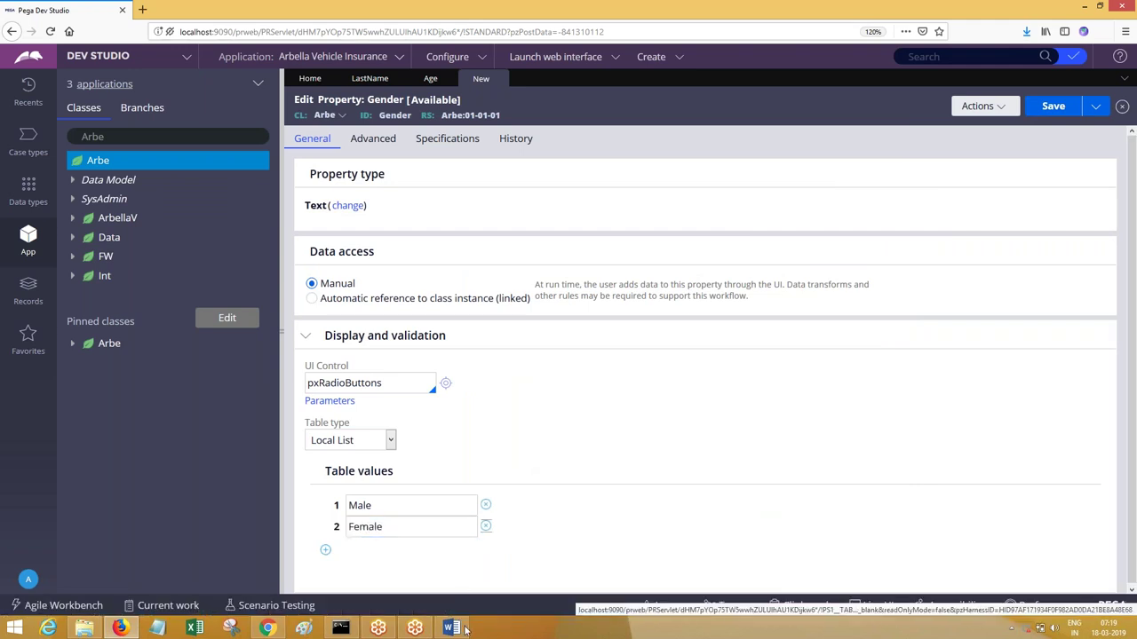
Step: Save the Gender property and add its screenshot, 'Save.' and the 'State' heading to Word
left_click(454, 628)
scroll(560, 355, "down", 4)
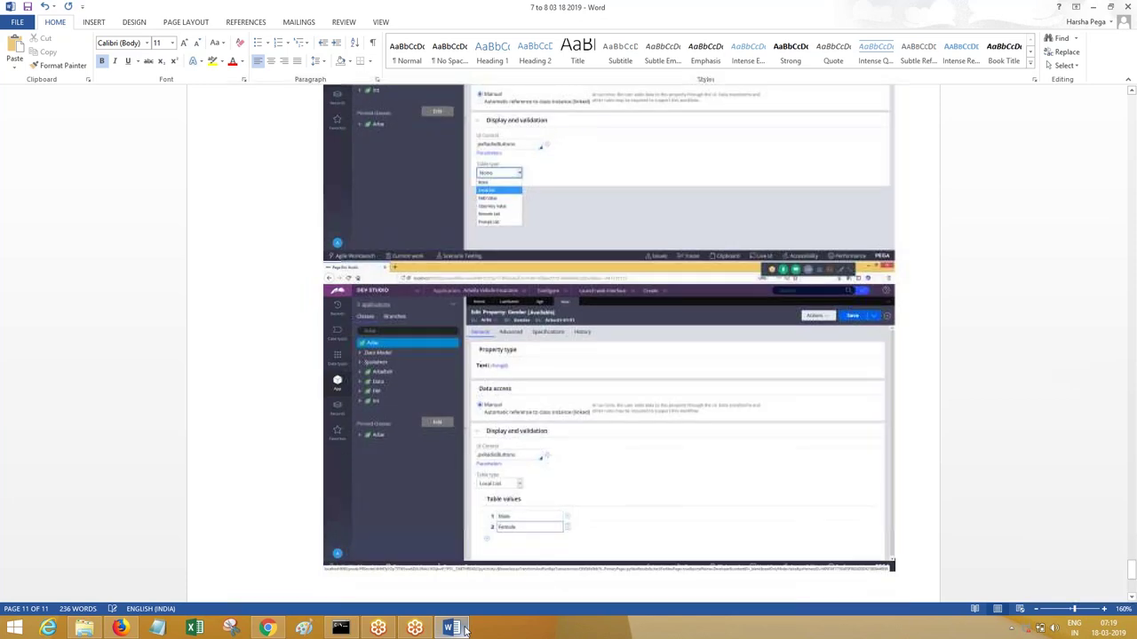
key("alt+Tab")
left_click(1053, 106)
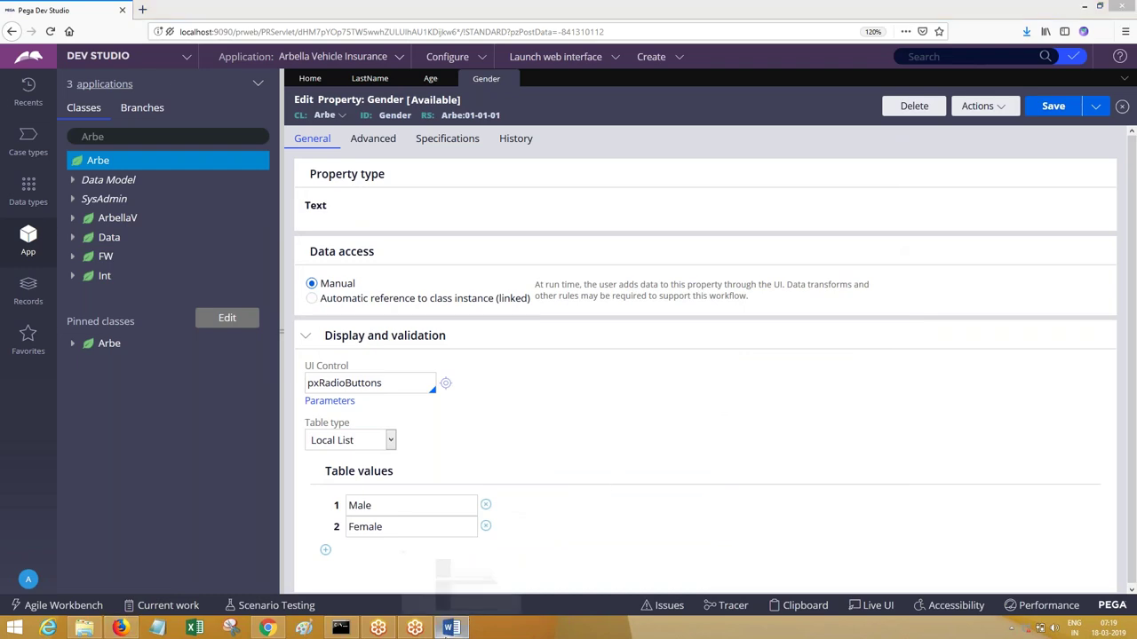
left_click(451, 628)
key("ctrl+v")
type("Sa")
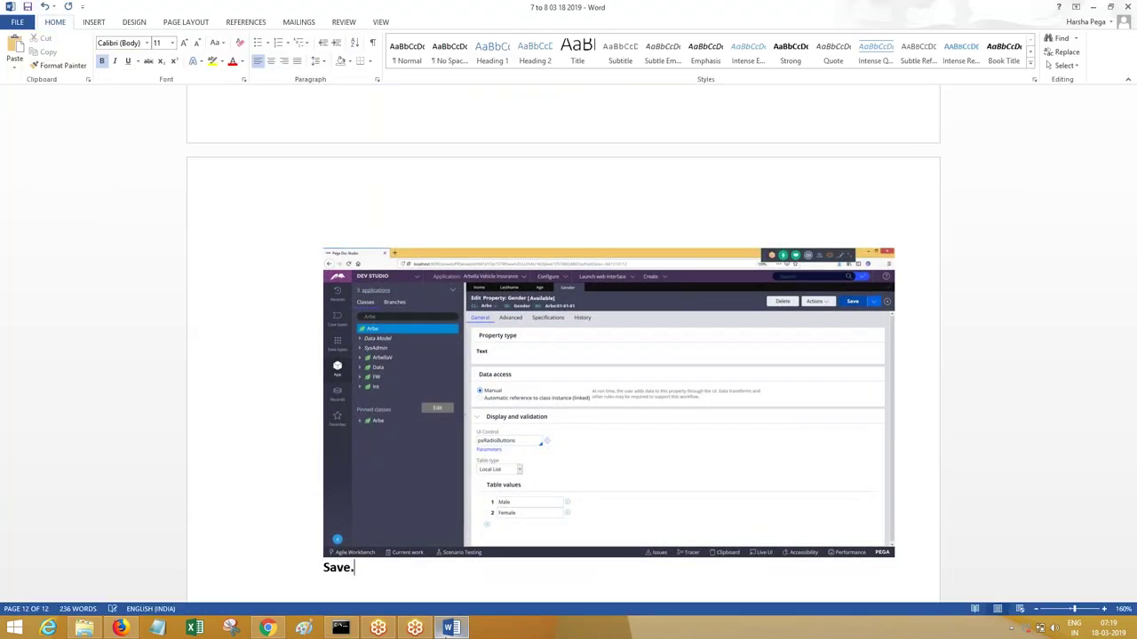
type("ve.")
key("Return")
left_click(449, 630)
left_click(450, 628)
type("State")
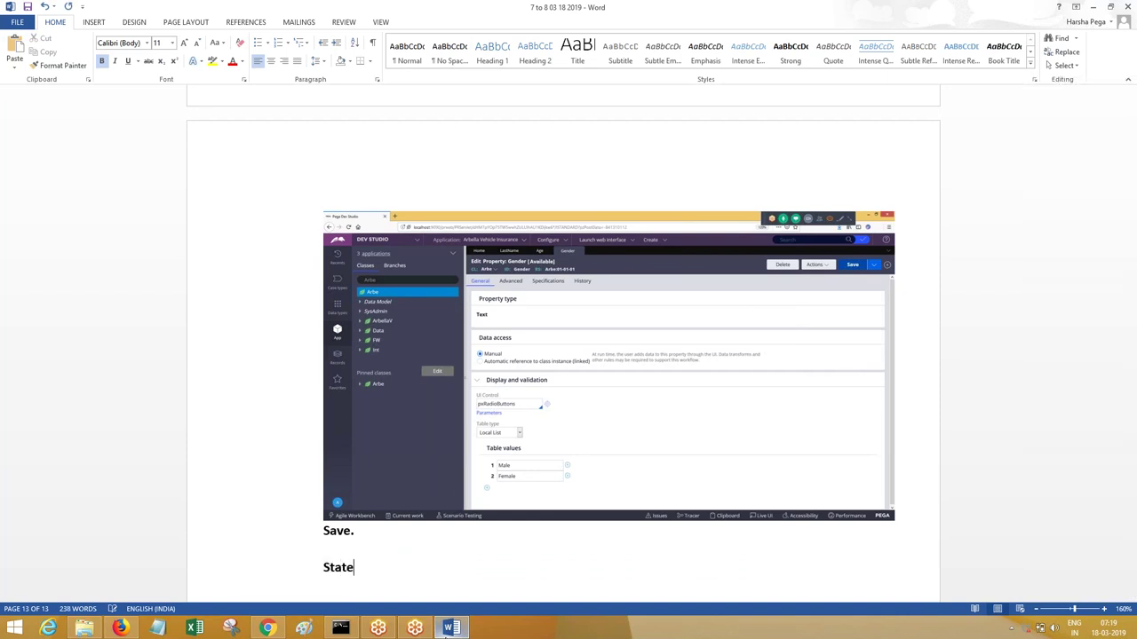
left_click(450, 628)
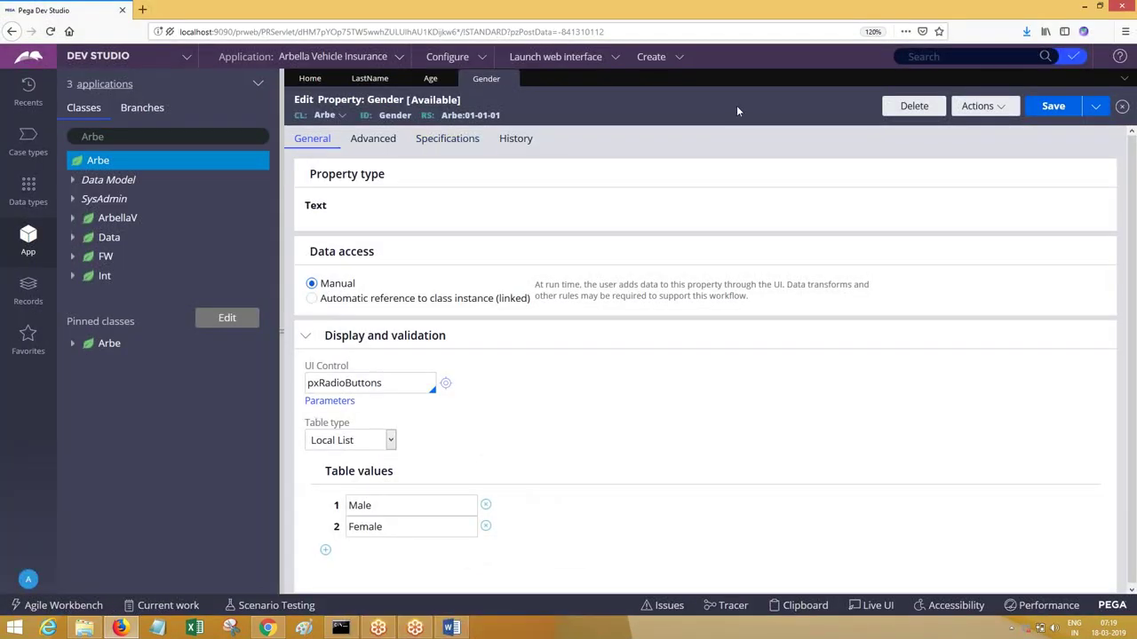
Step: Create a property labelled 'State' with identifier State in Arbe, ruleset Arbe 01-01-01, and open it
left_click(995, 108)
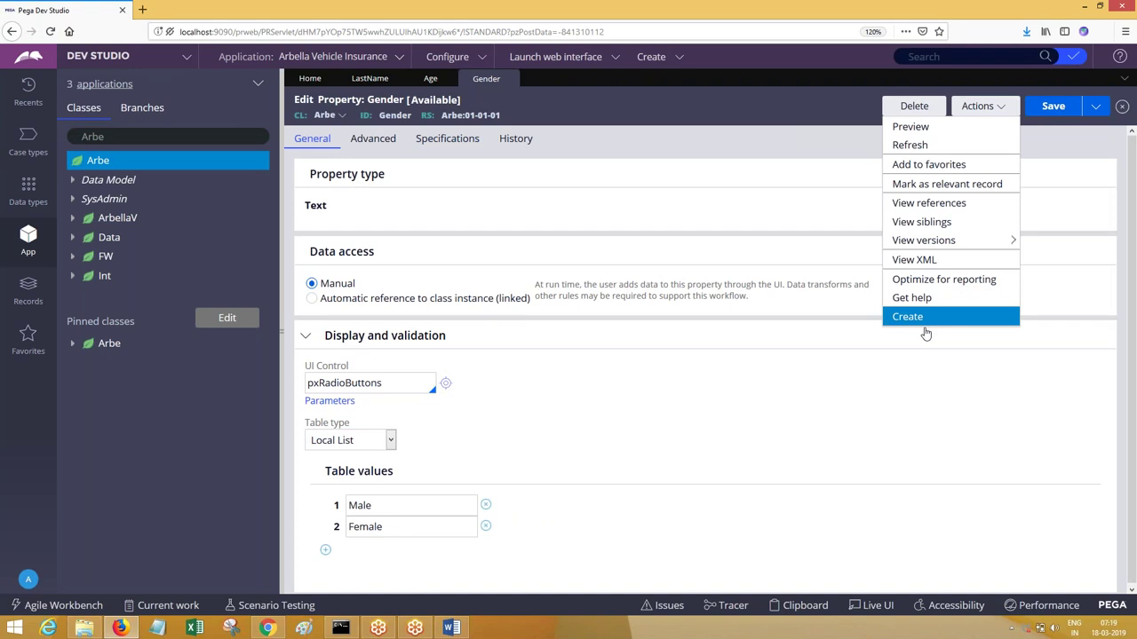
right_click(121, 182)
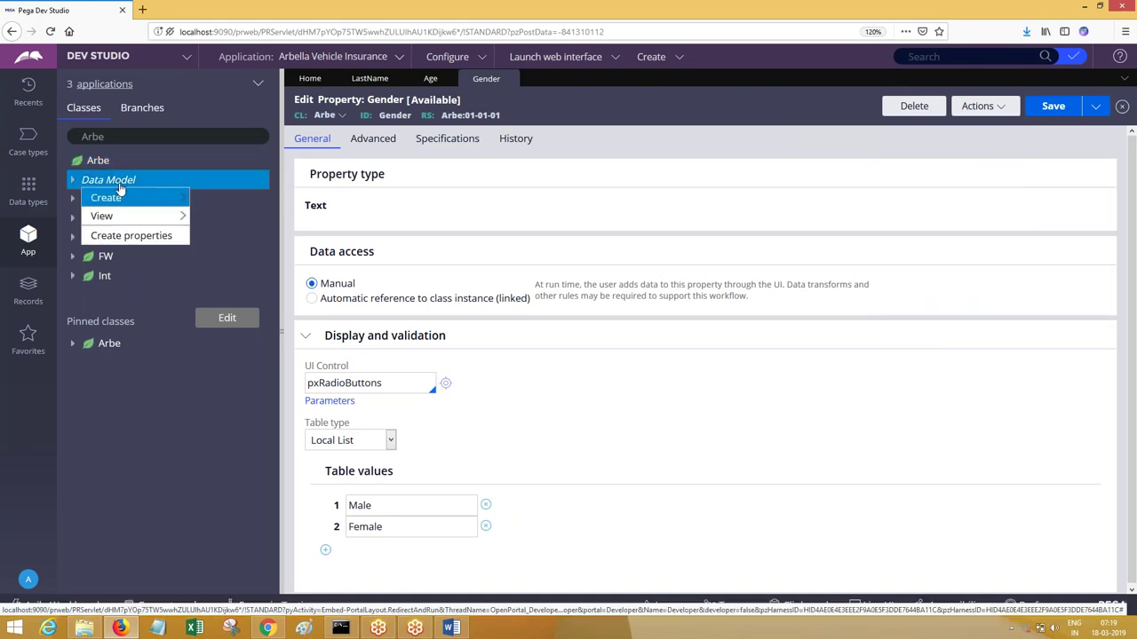
mouse_move(126, 204)
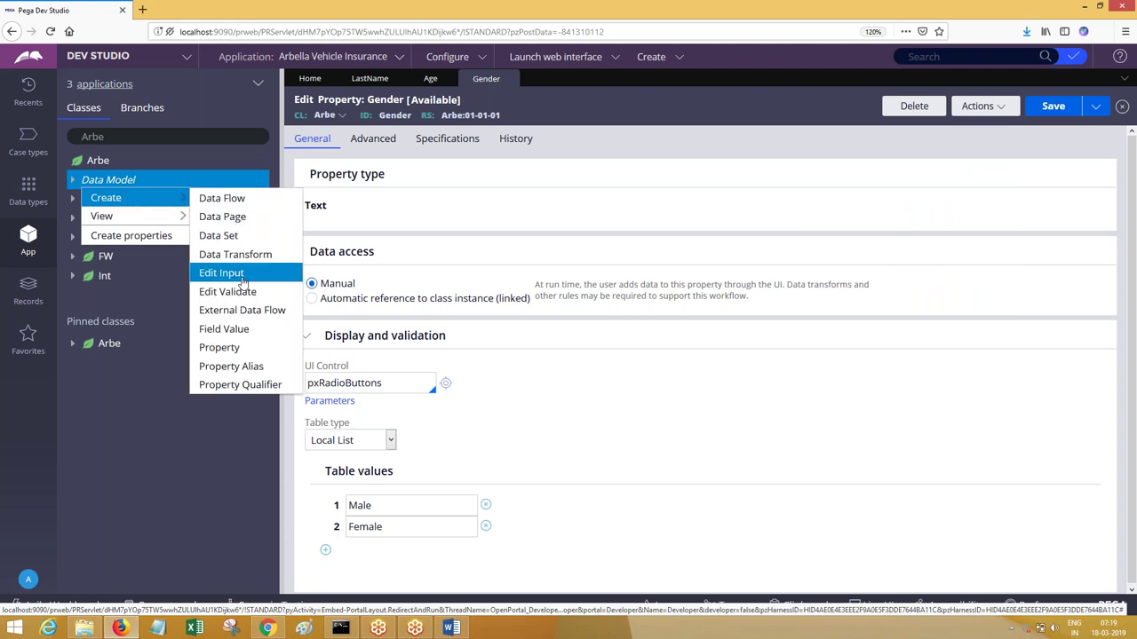
left_click(227, 348)
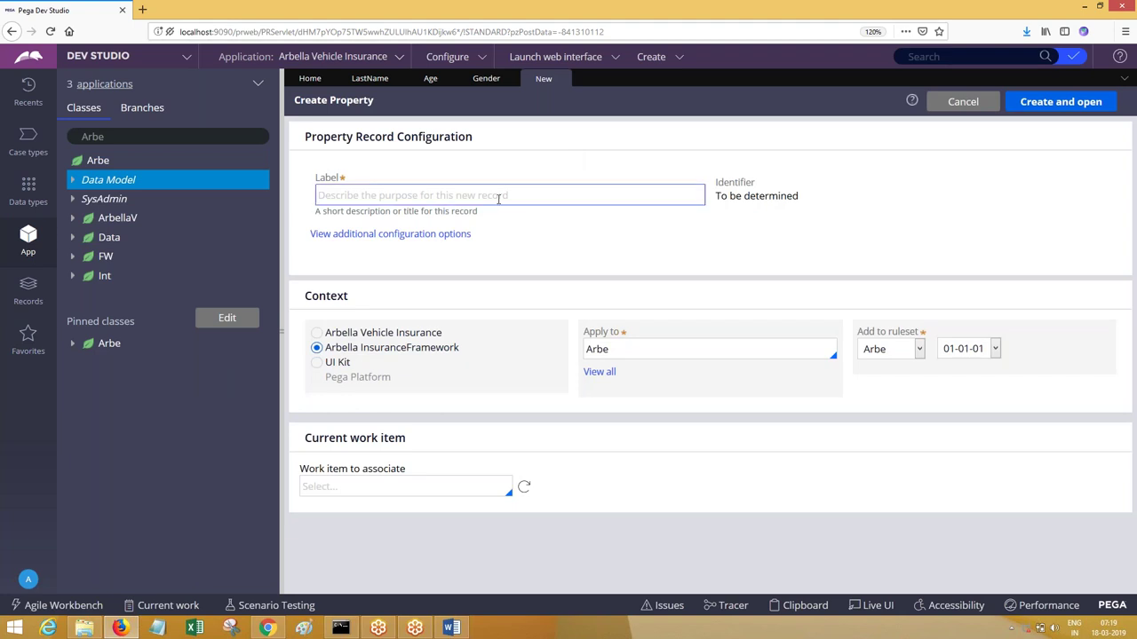
left_click(463, 194)
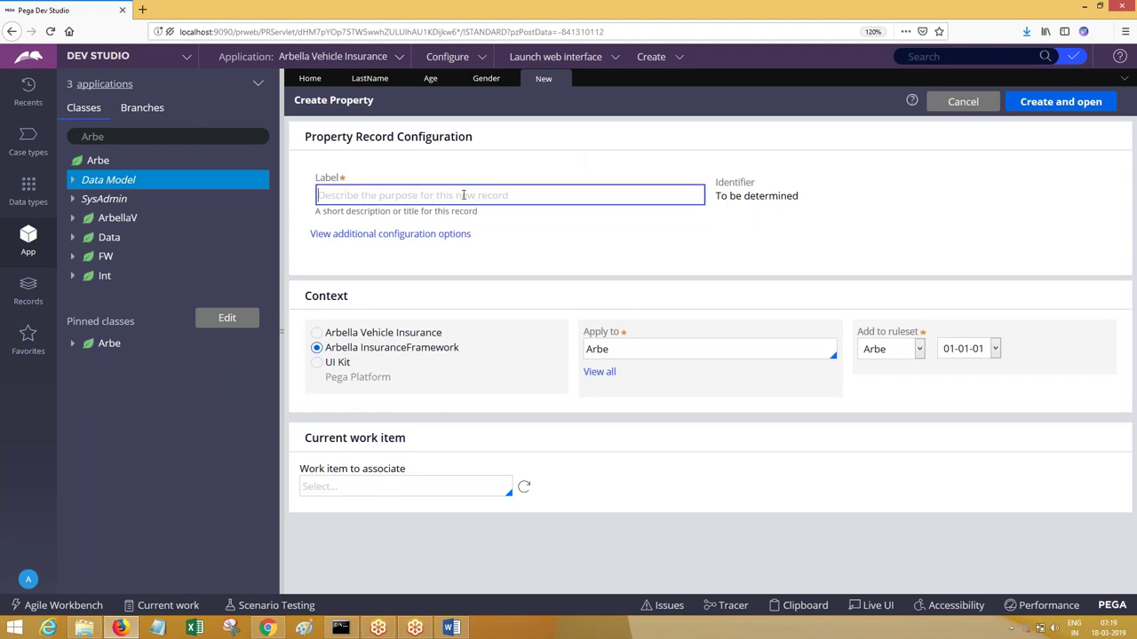
type("State")
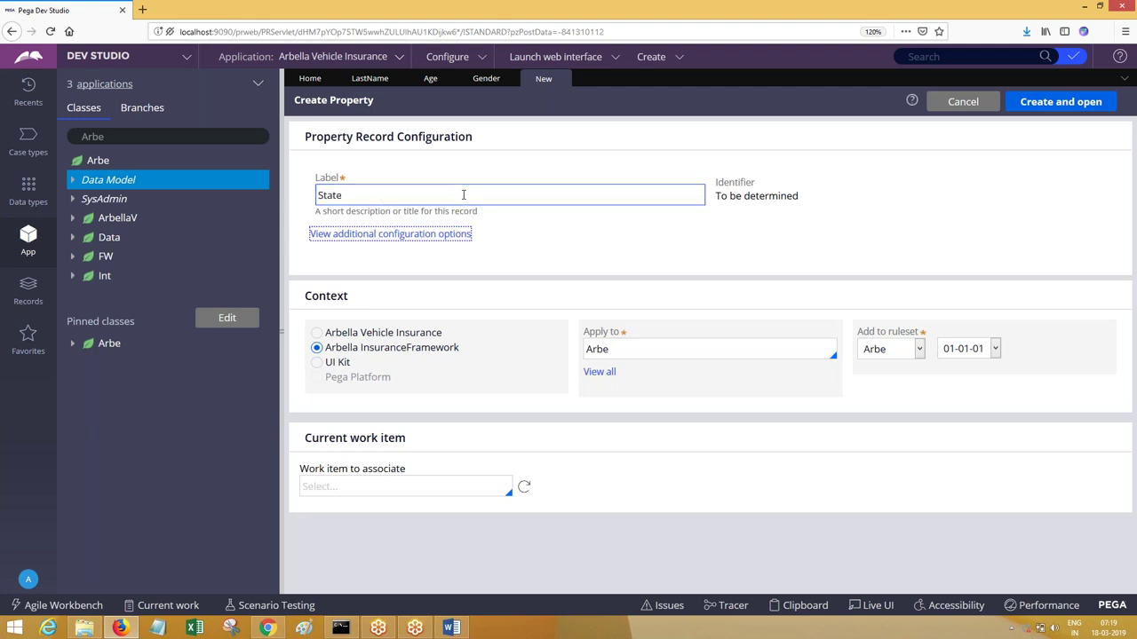
key("Tab")
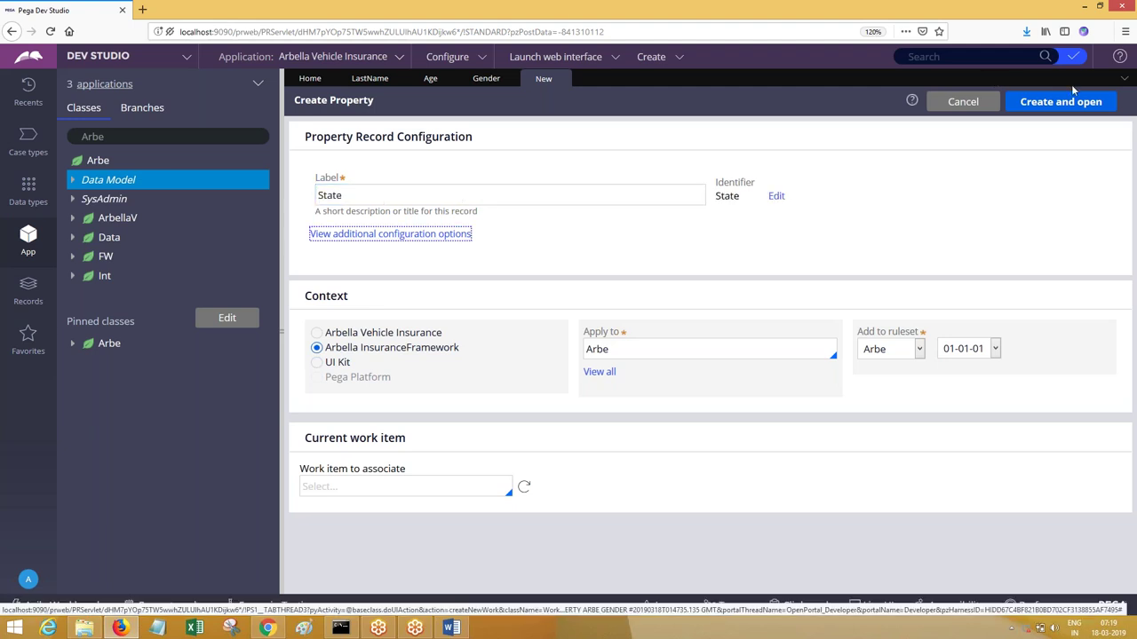
left_click(1071, 103)
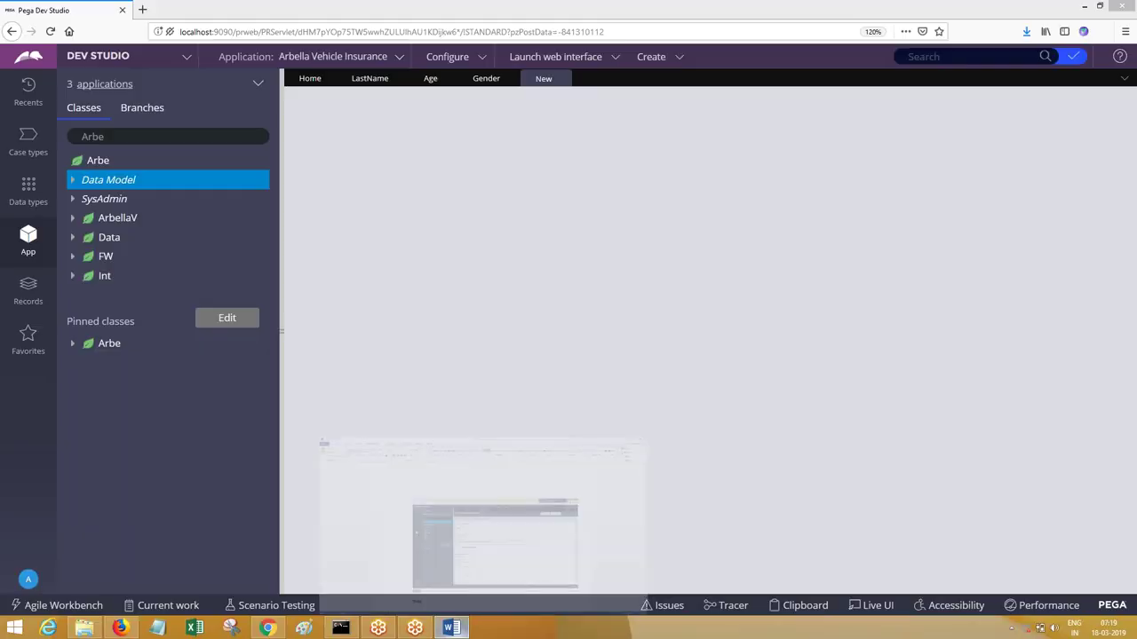
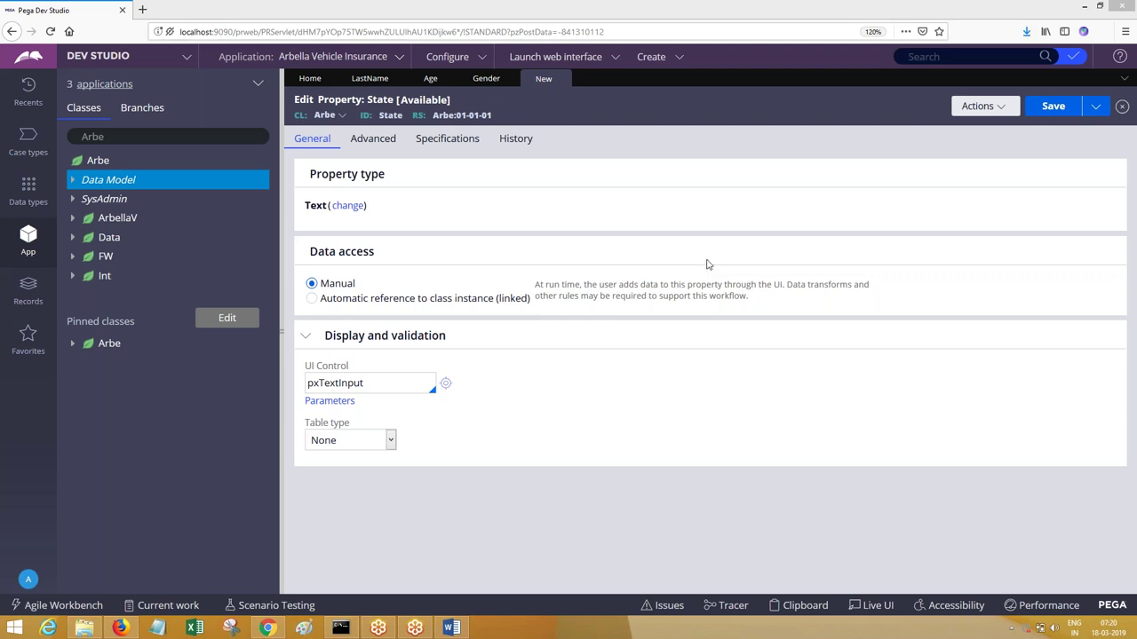
Step: Change the State property's UI control to pxDropdown and paste a screenshot into the Word notes
left_click(353, 209)
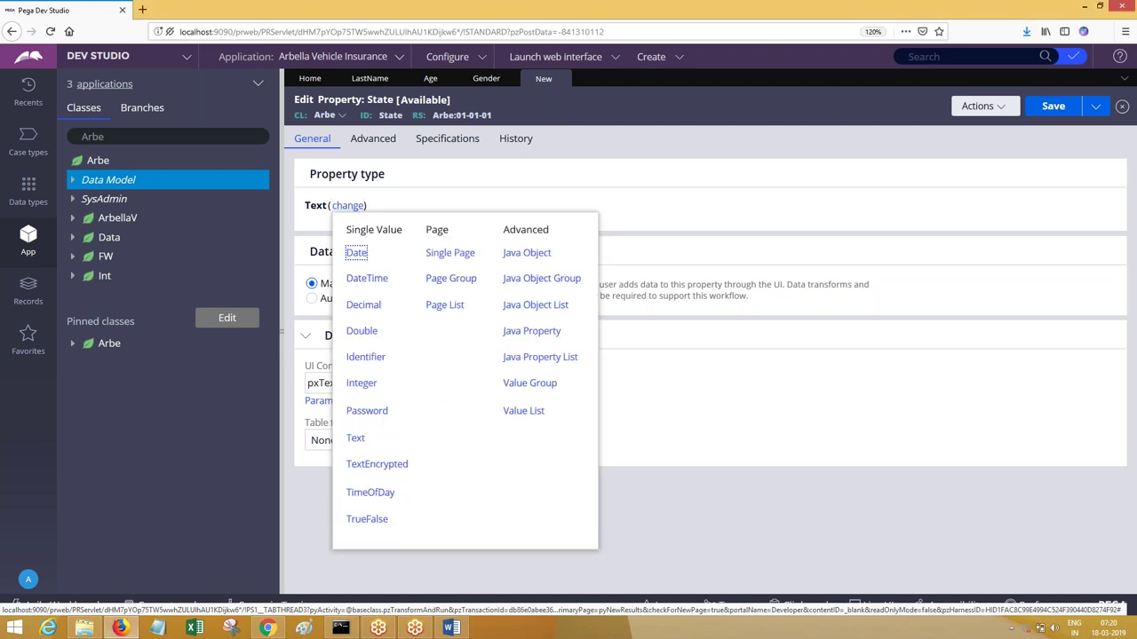
left_click_drag(320, 387, 426, 395)
key("BackSpace")
type("Drop")
key("Return")
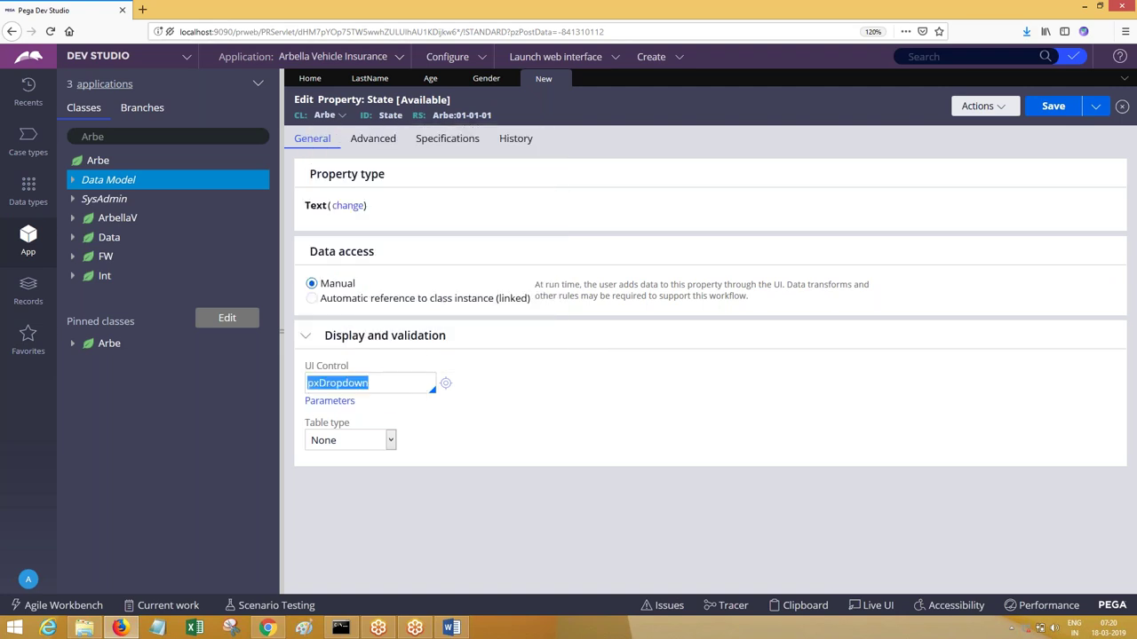
left_click(453, 628)
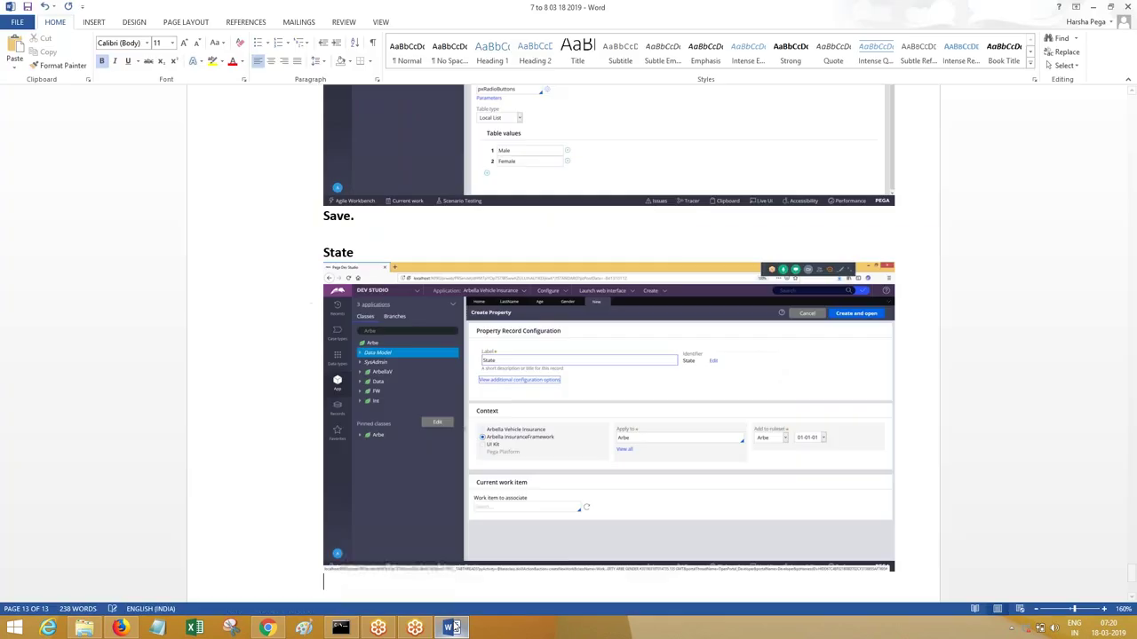
key("ctrl+v")
left_click(453, 628)
Step: Set the table type to Local List and enter 'Select...' as the first value
left_click(350, 447)
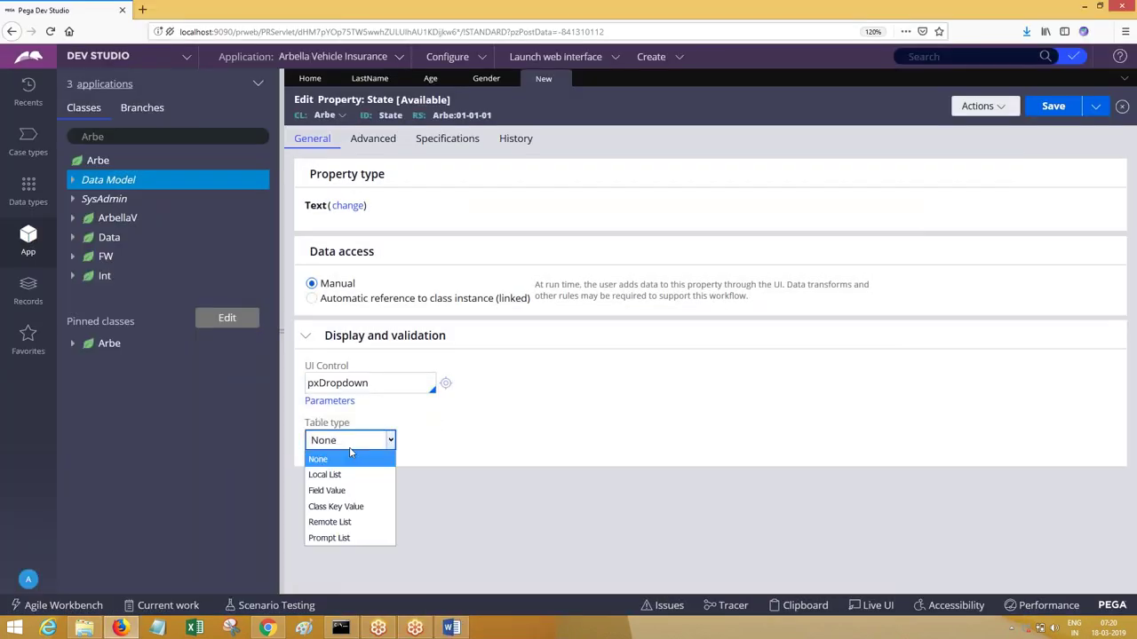
left_click(352, 475)
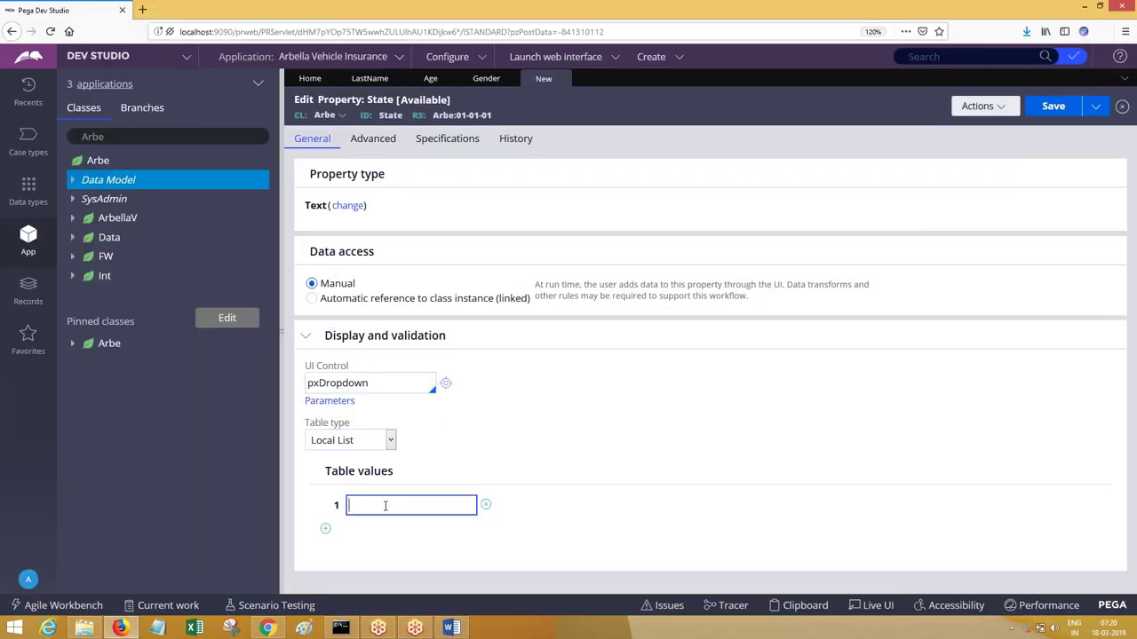
left_click_drag(1135, 352, 462, 475)
left_click(462, 475)
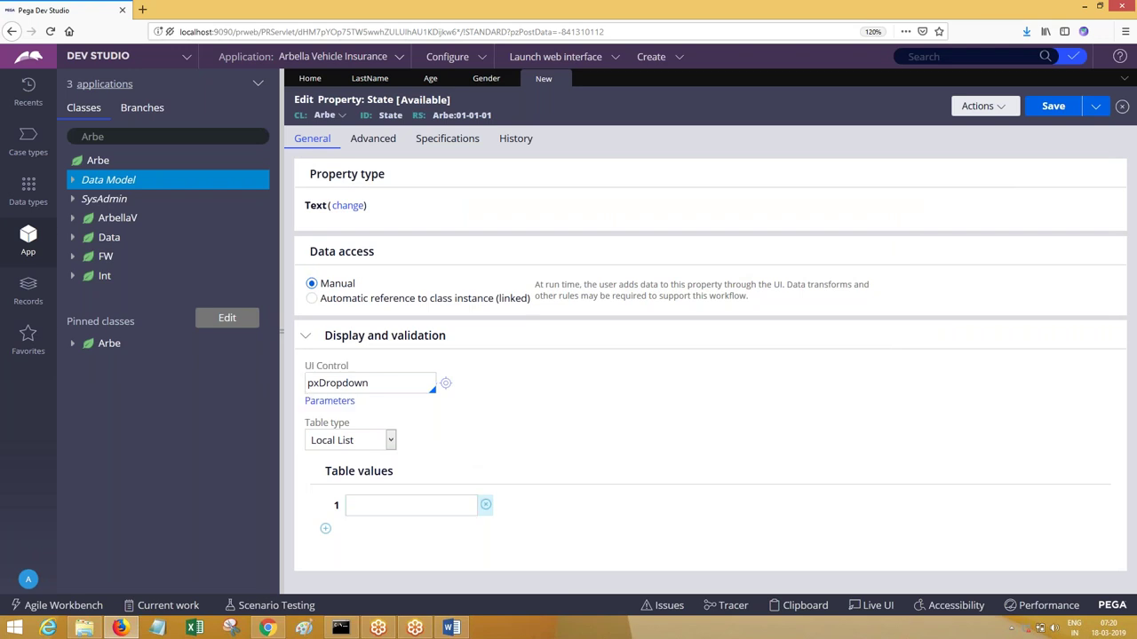
left_click(366, 505)
type("Select...")
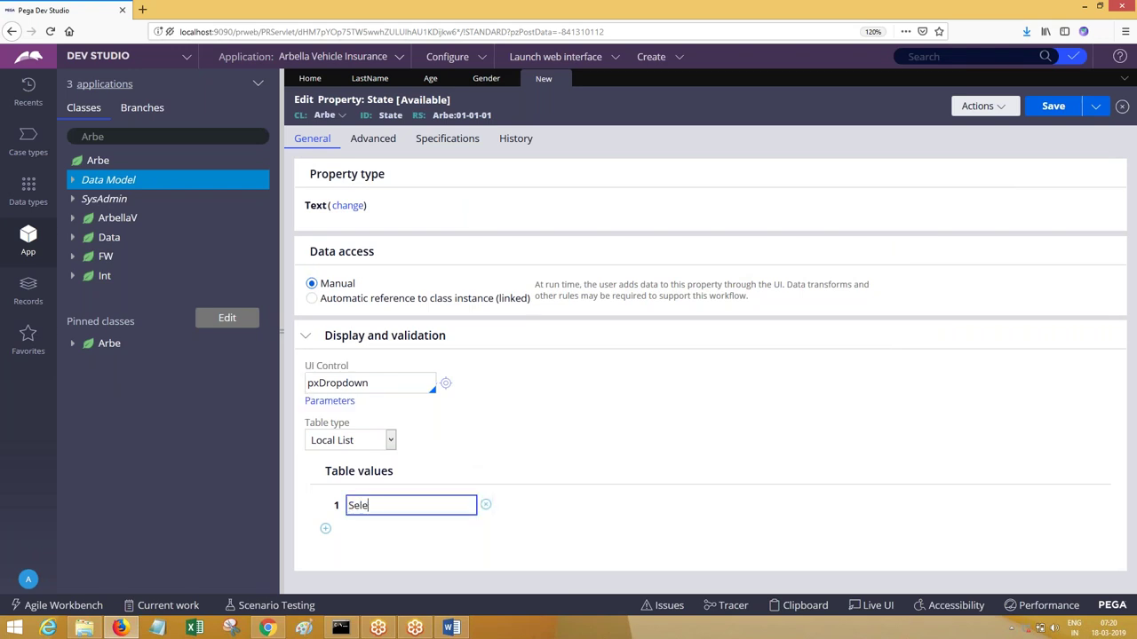
Step: Add list values AP, TS, TN and KL, then save the State property
left_click(325, 529)
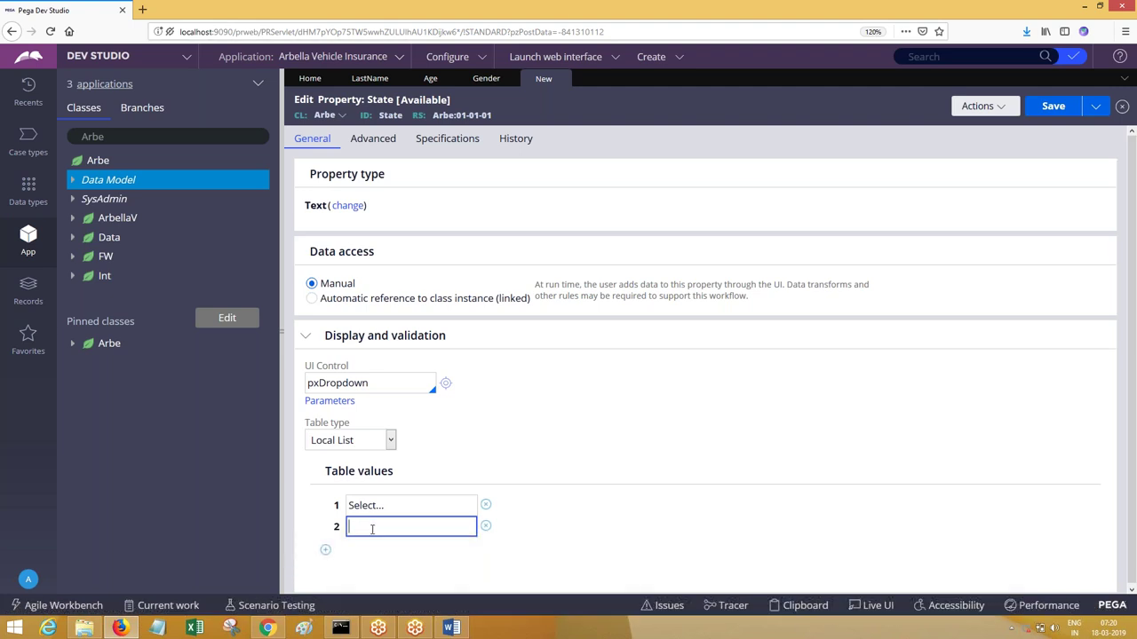
type("AP")
left_click(325, 549)
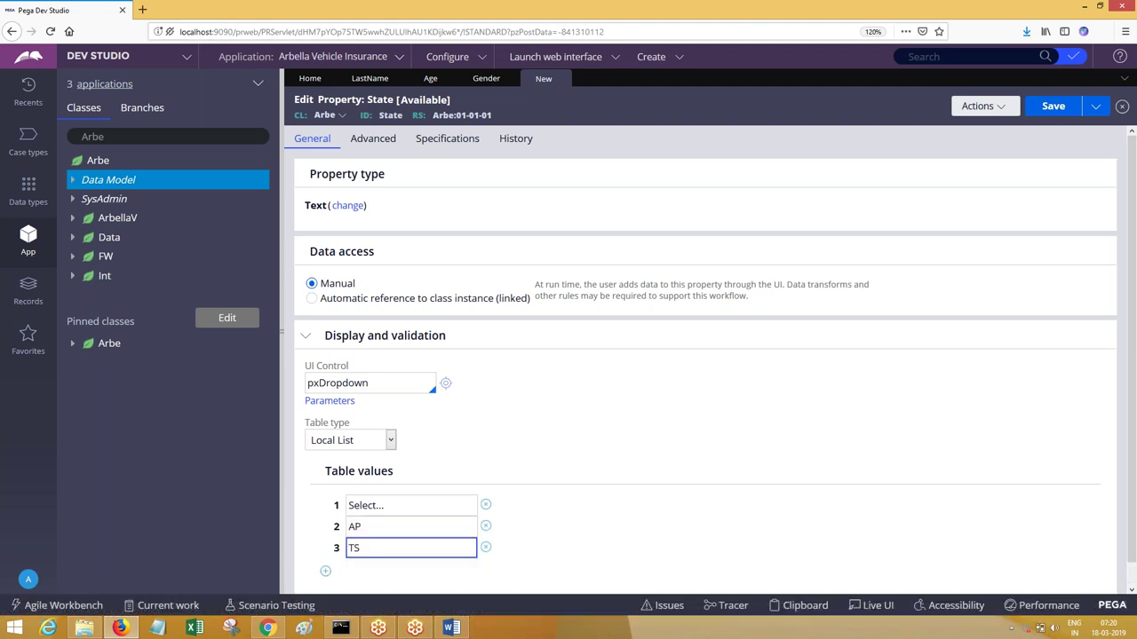
left_click(325, 571)
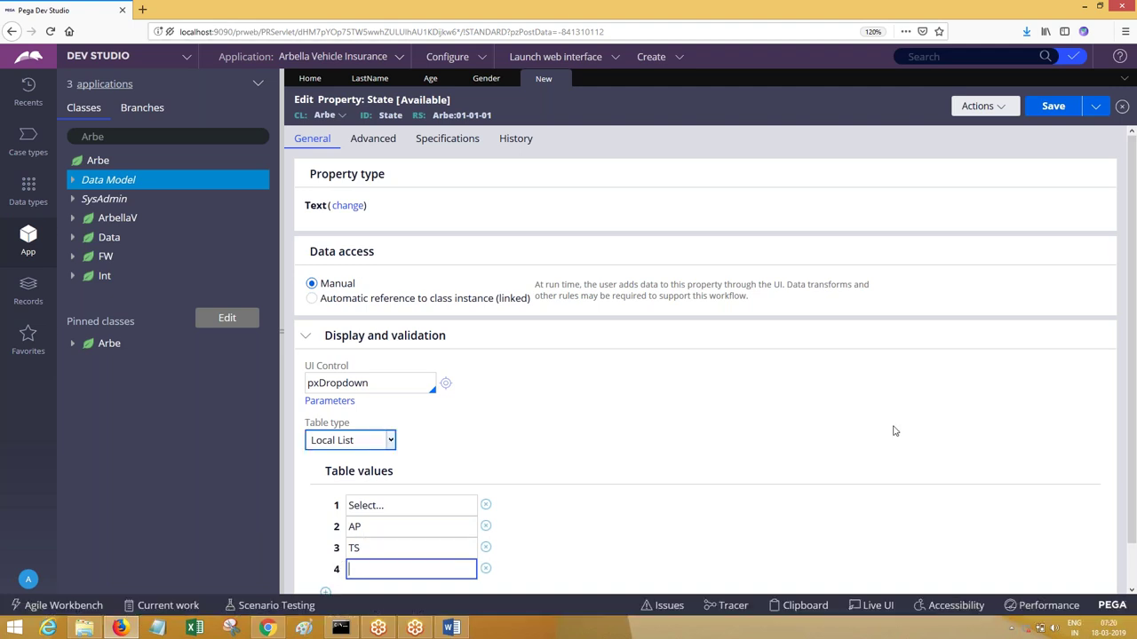
scroll(1133, 487, "down", 1)
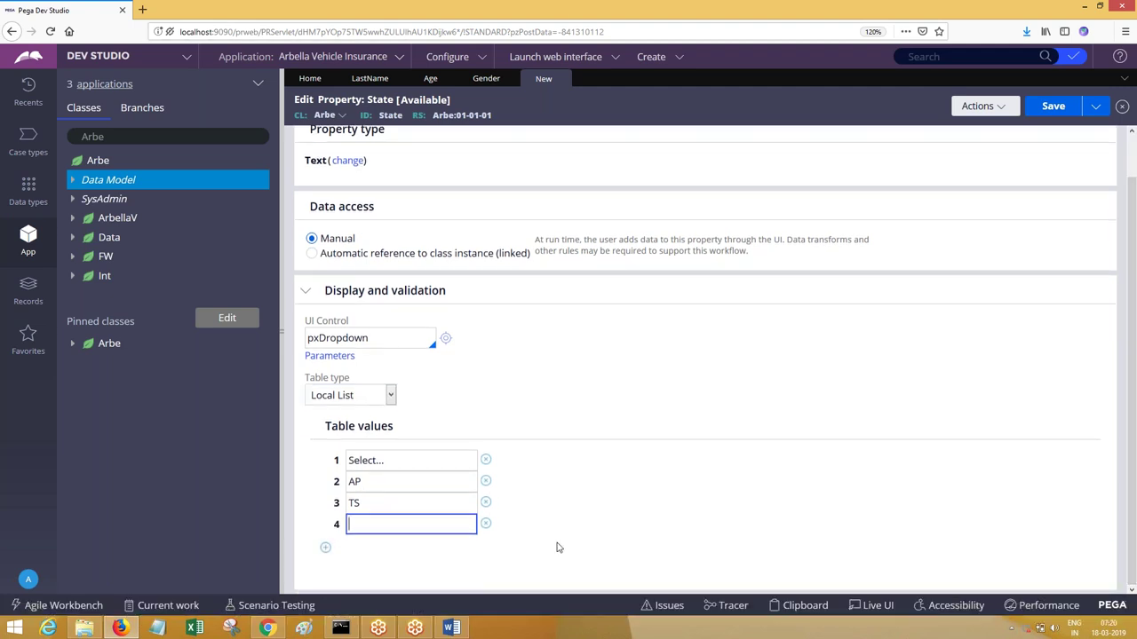
type("TN")
left_click(325, 547)
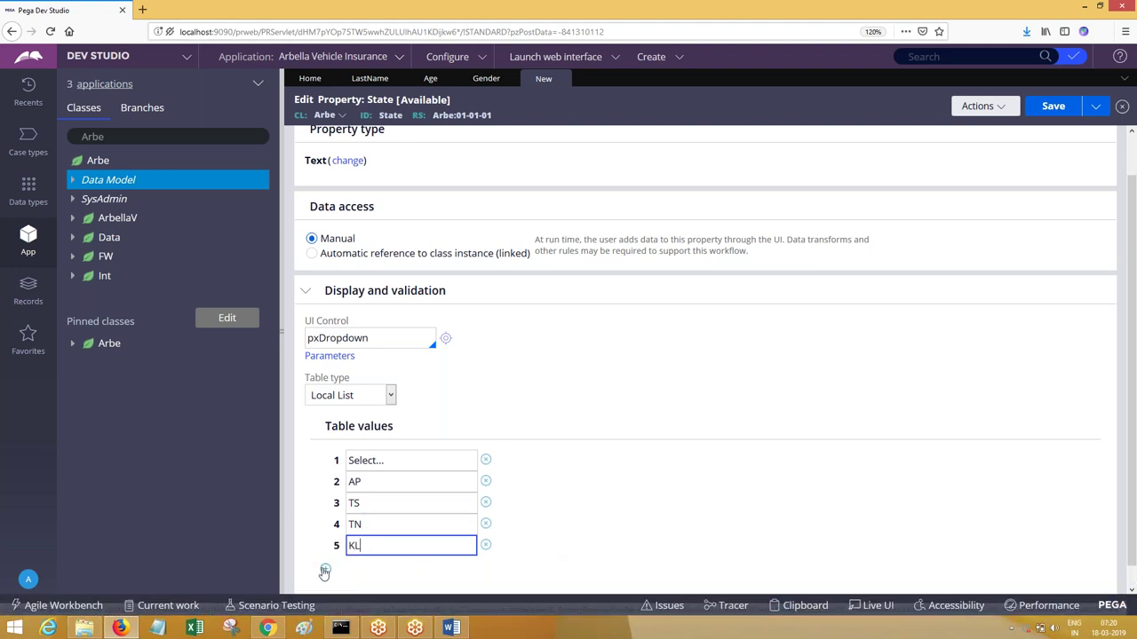
left_click(1066, 115)
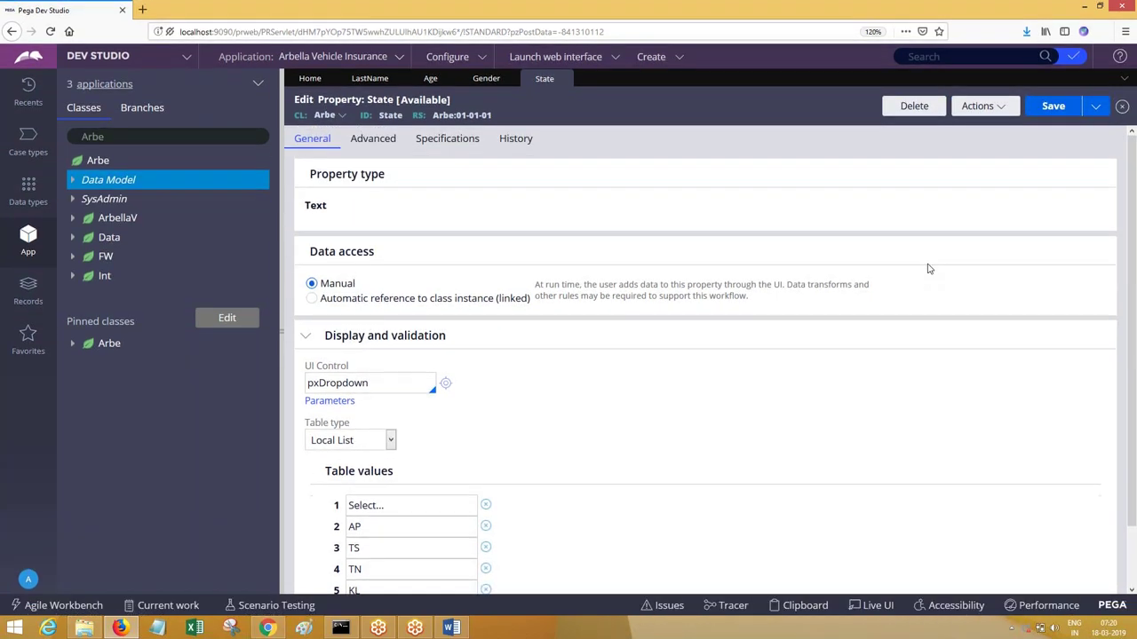
left_click(452, 627)
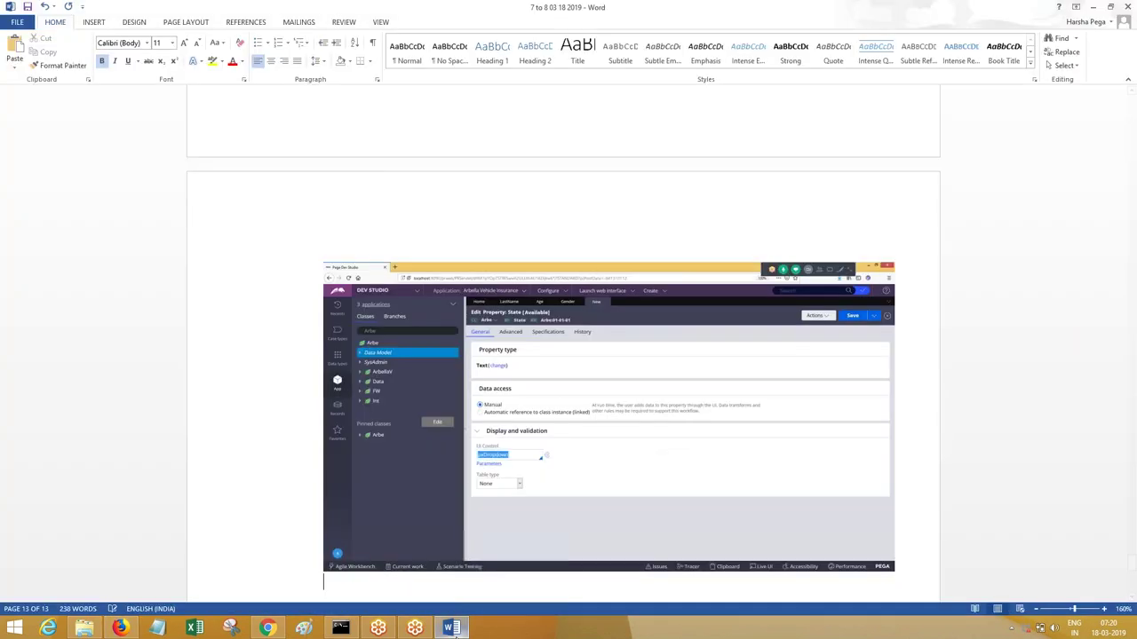
Step: Paste the saved State screenshot and add notes 'Save.', 'City' and 'Create city similar to first name.'
key("ctrl+v")
key("Return")
type("Save.")
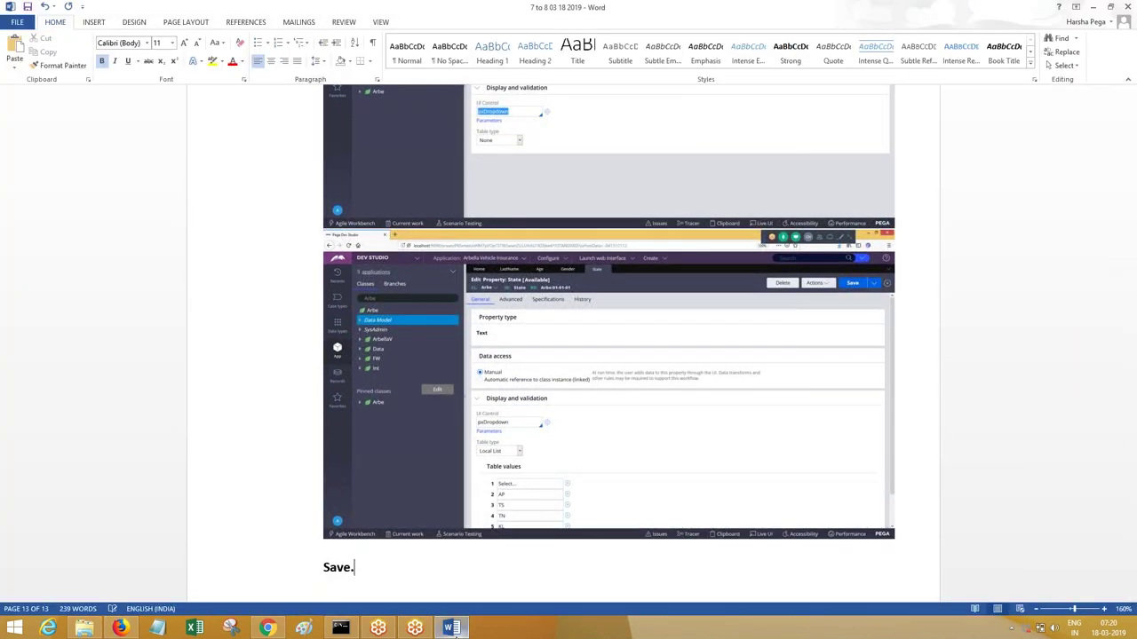
key("Return")
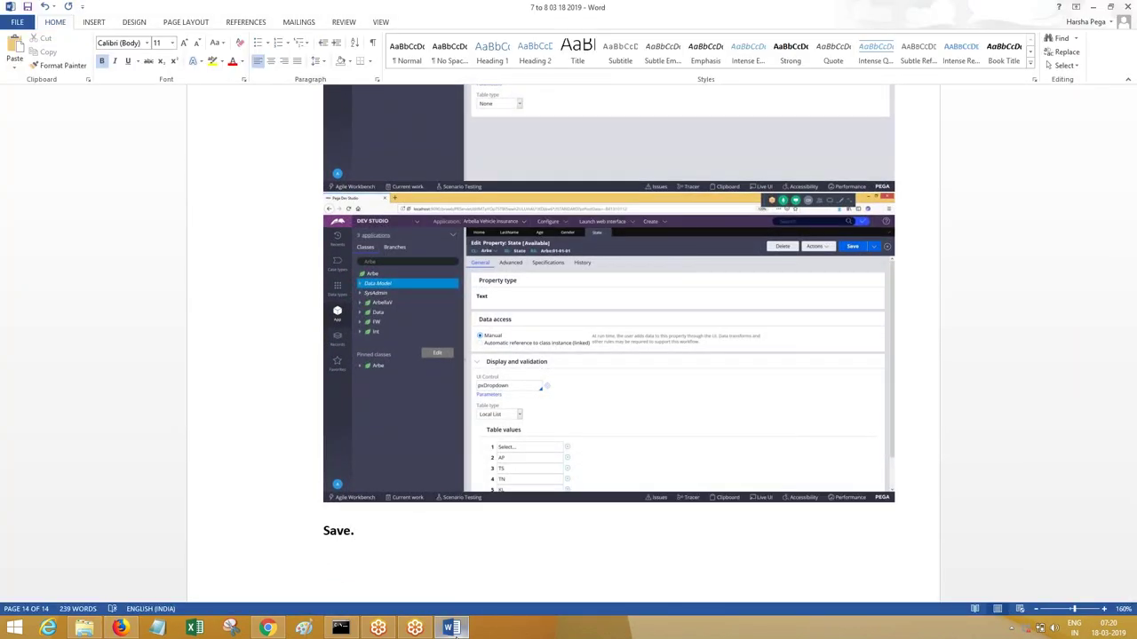
type("eate city similar to first name.")
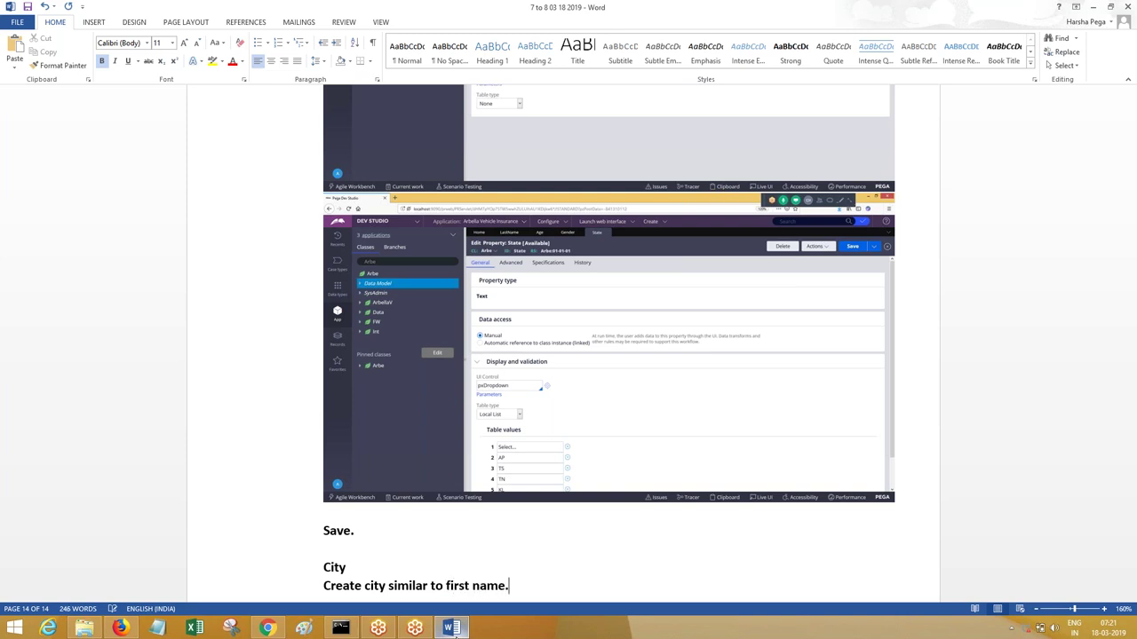
key("Return")
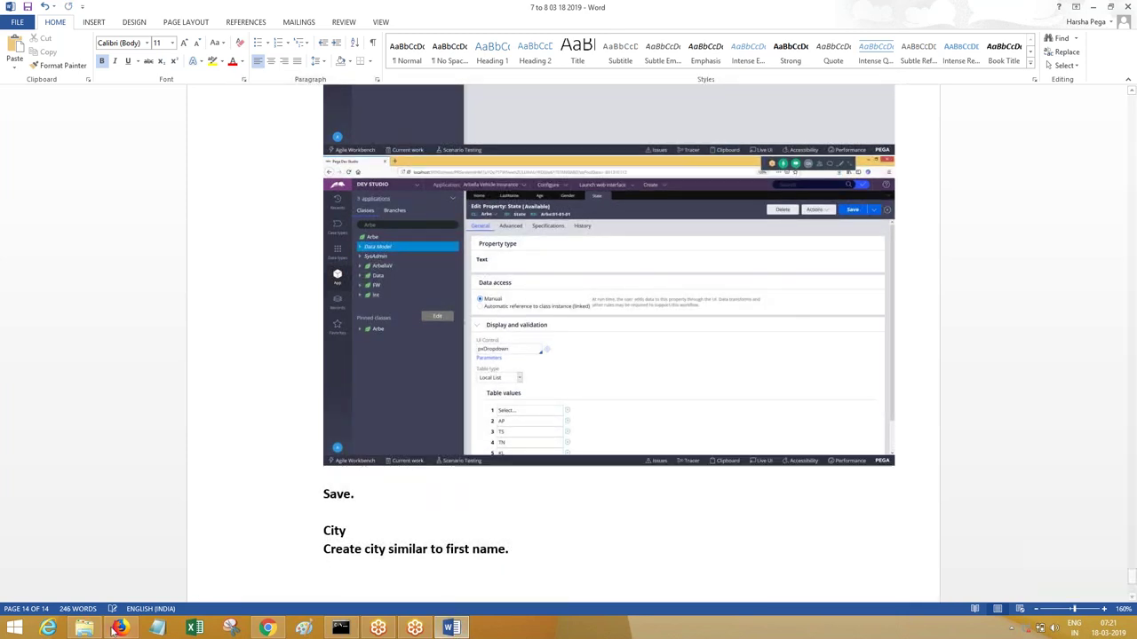
left_click(120, 628)
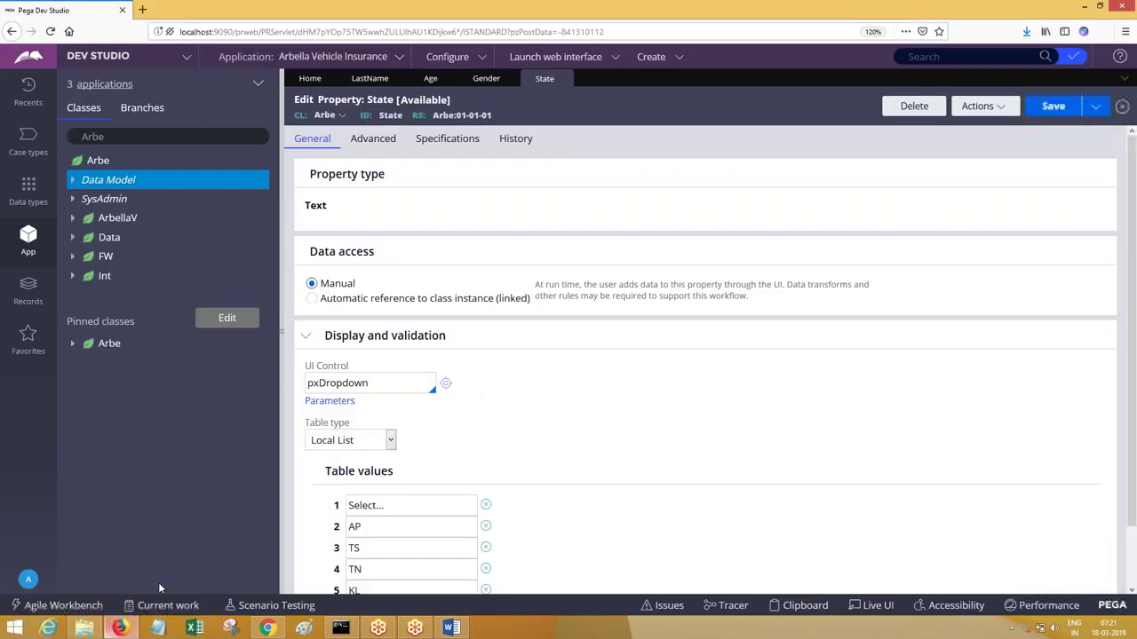
Step: Close the State, Gender, Age and LastName property tabs
left_click(564, 79)
left_click(514, 78)
left_click(454, 79)
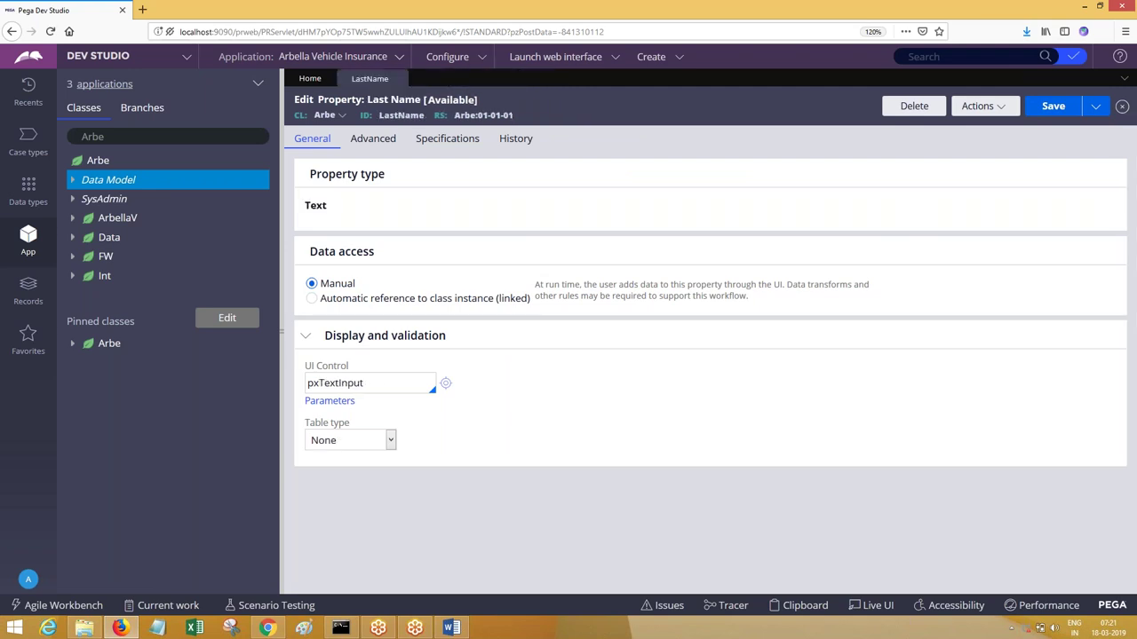
left_click(399, 79)
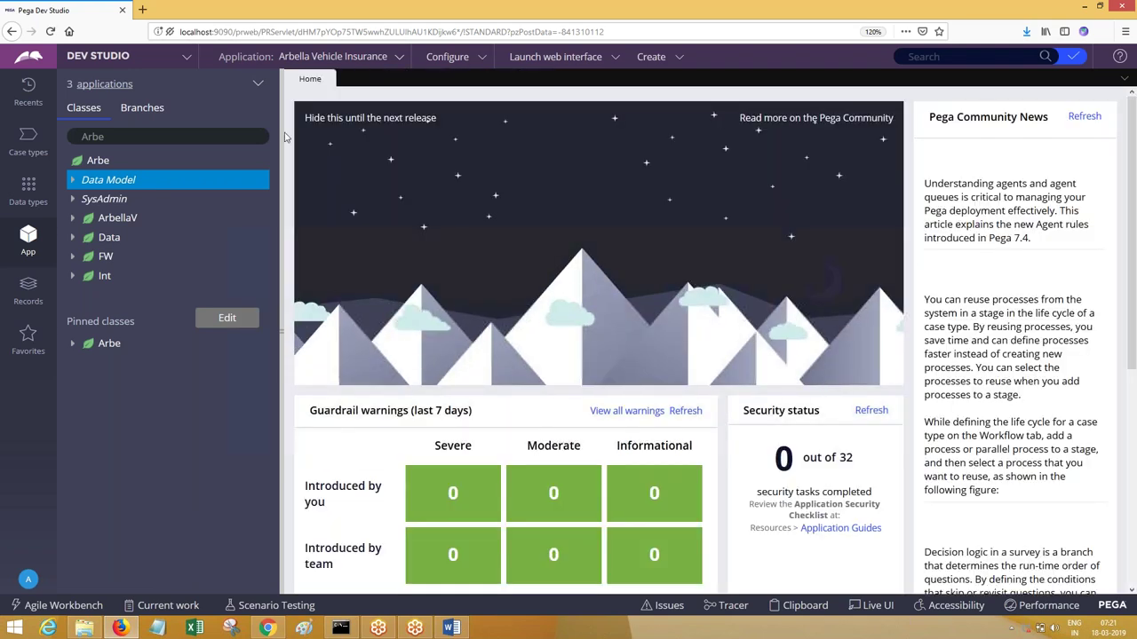
Step: Create a new Data Model property labelled City and open it
right_click(129, 180)
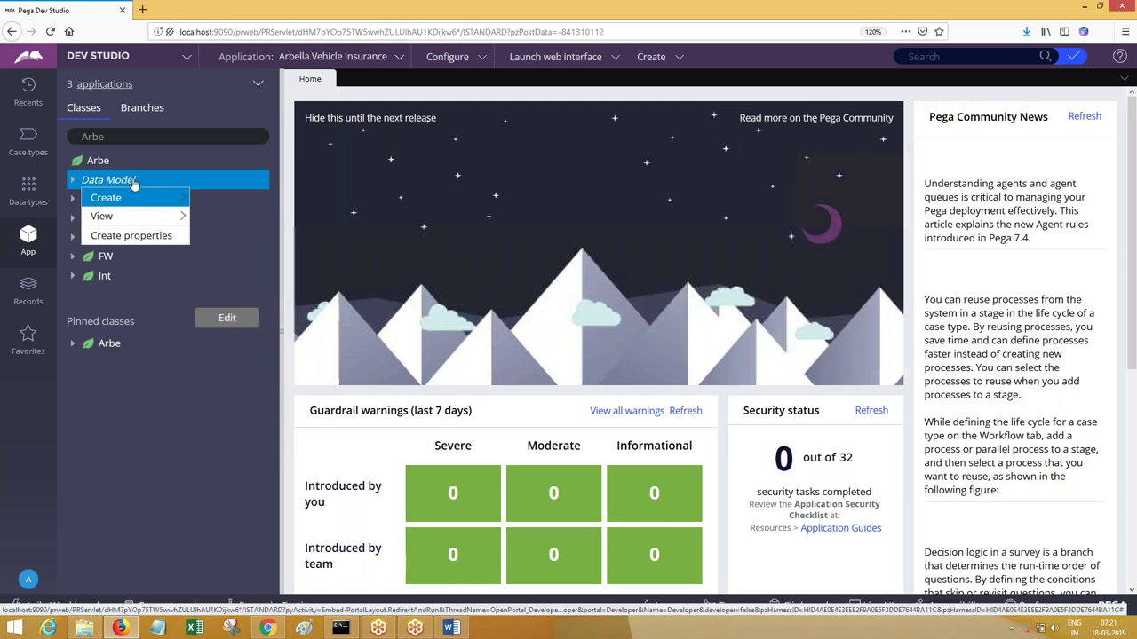
mouse_move(106, 197)
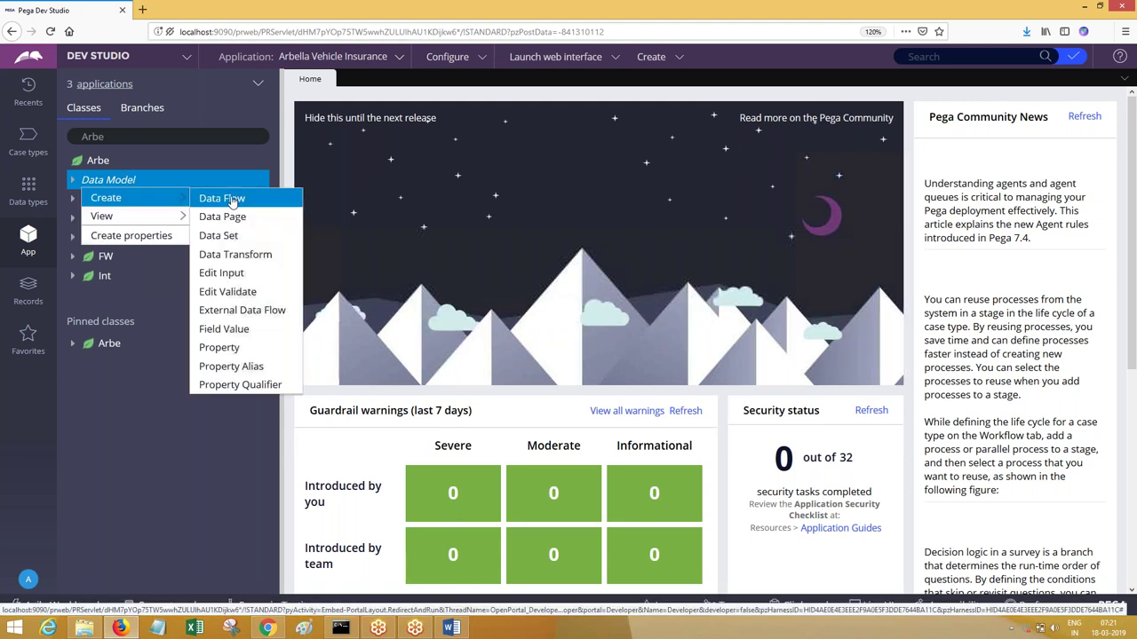
left_click(222, 347)
left_click(414, 196)
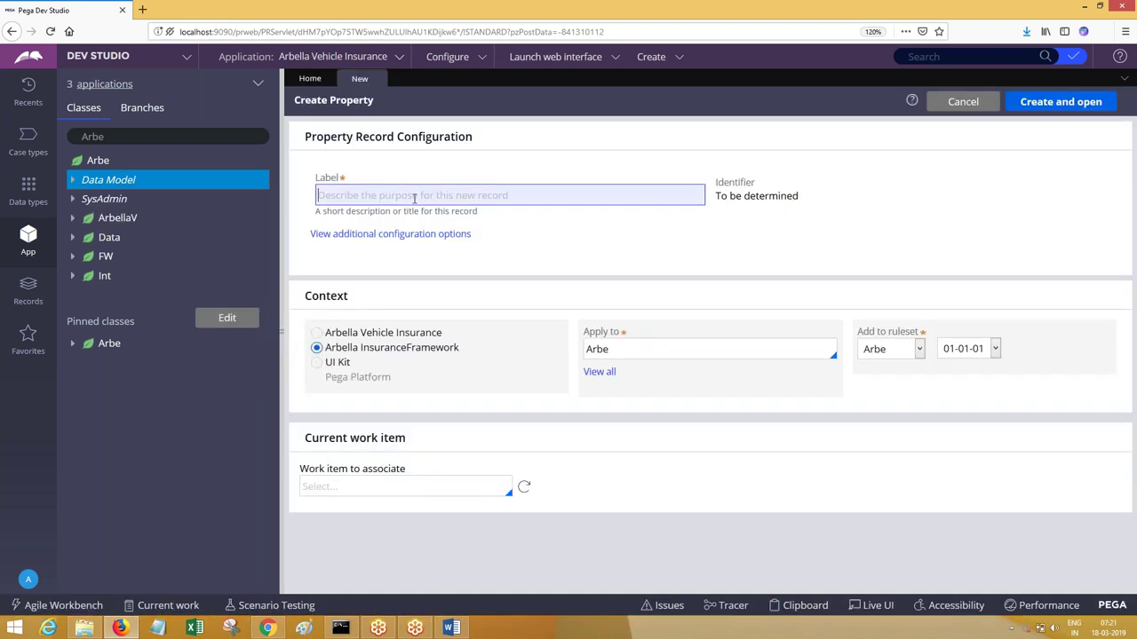
type("City")
key("Tab")
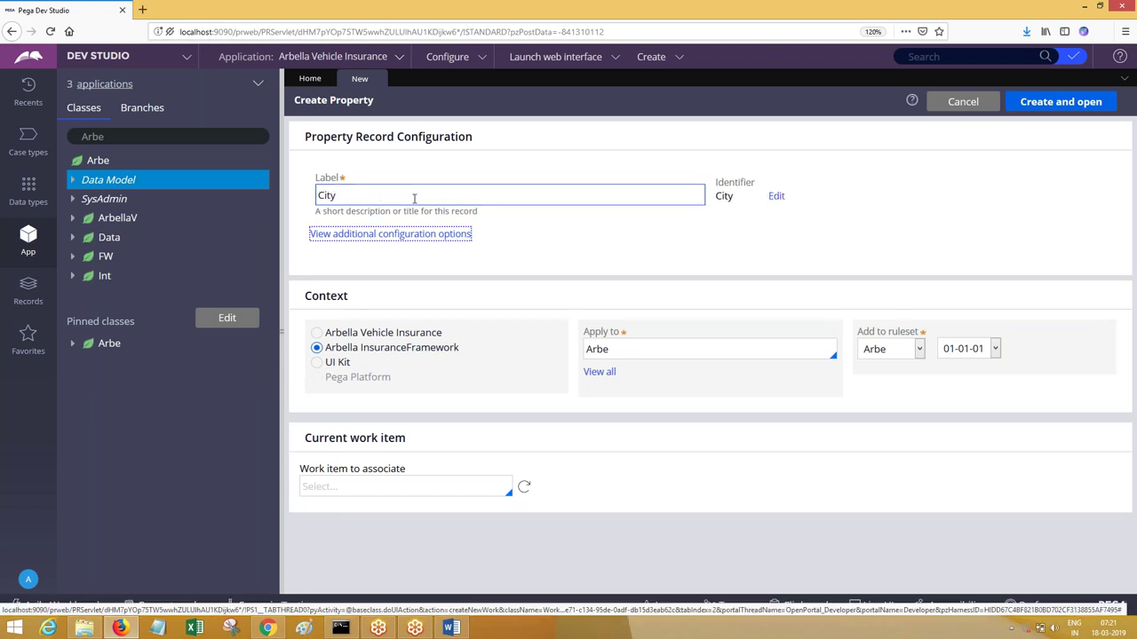
left_click(1052, 102)
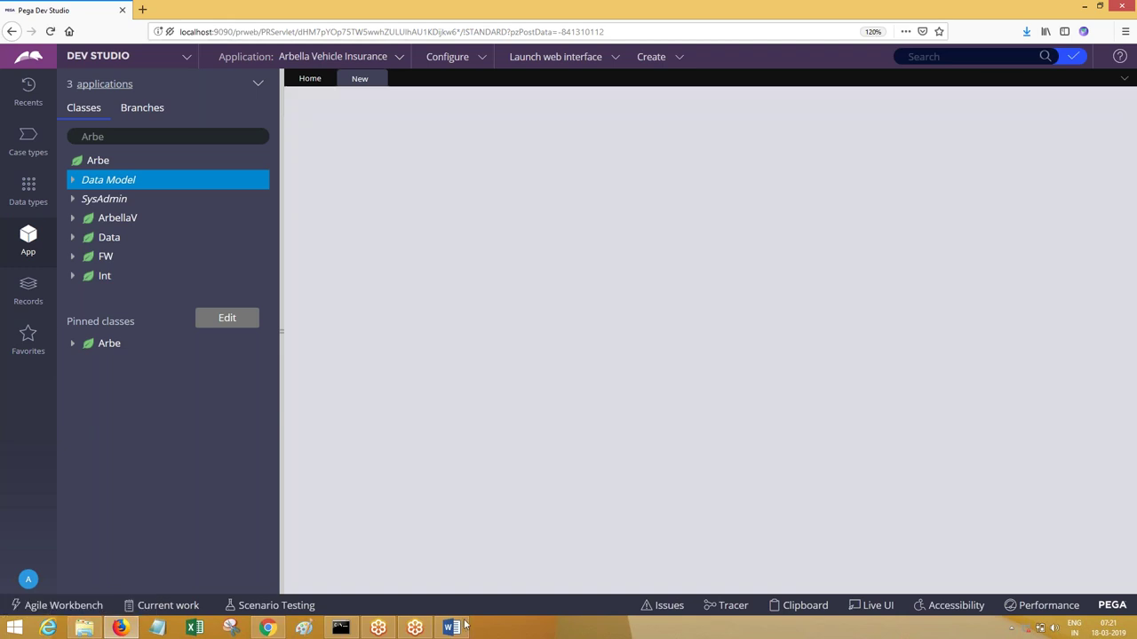
Step: Save the City property and paste its screenshot with 'Save.' into the Word notes
left_click(451, 628)
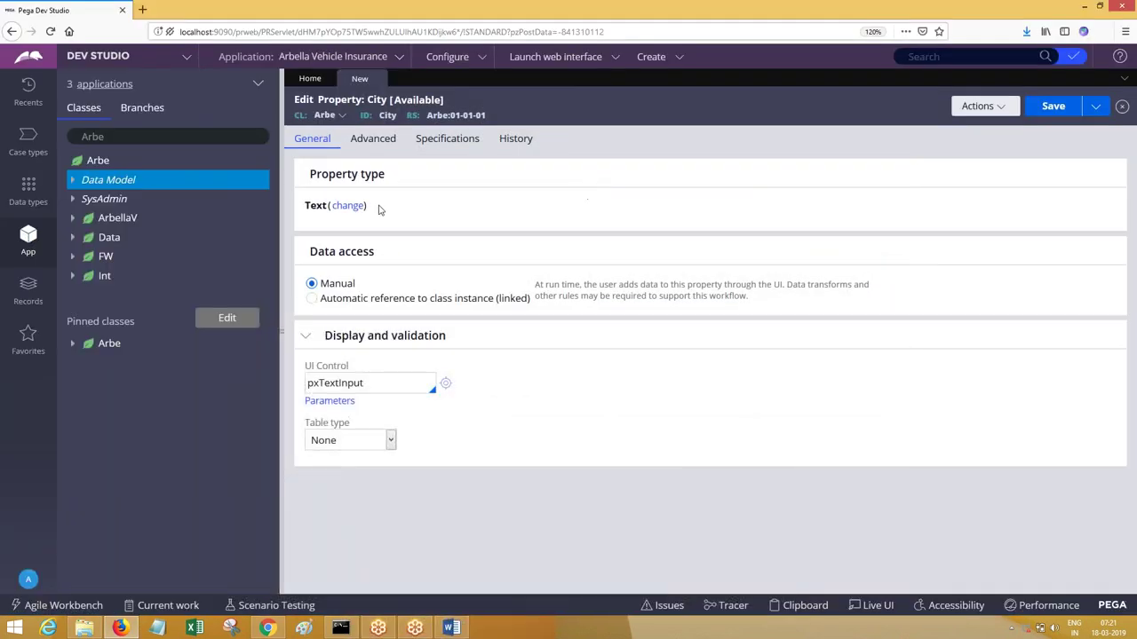
left_click(1072, 105)
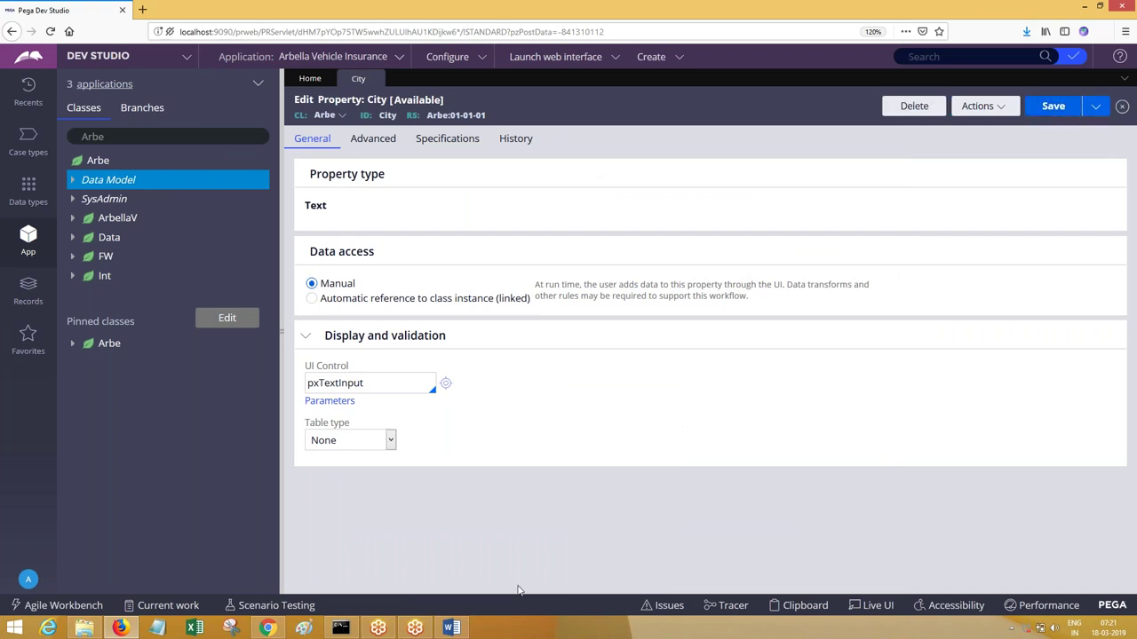
left_click(460, 629)
key("ctrl+v")
type("S")
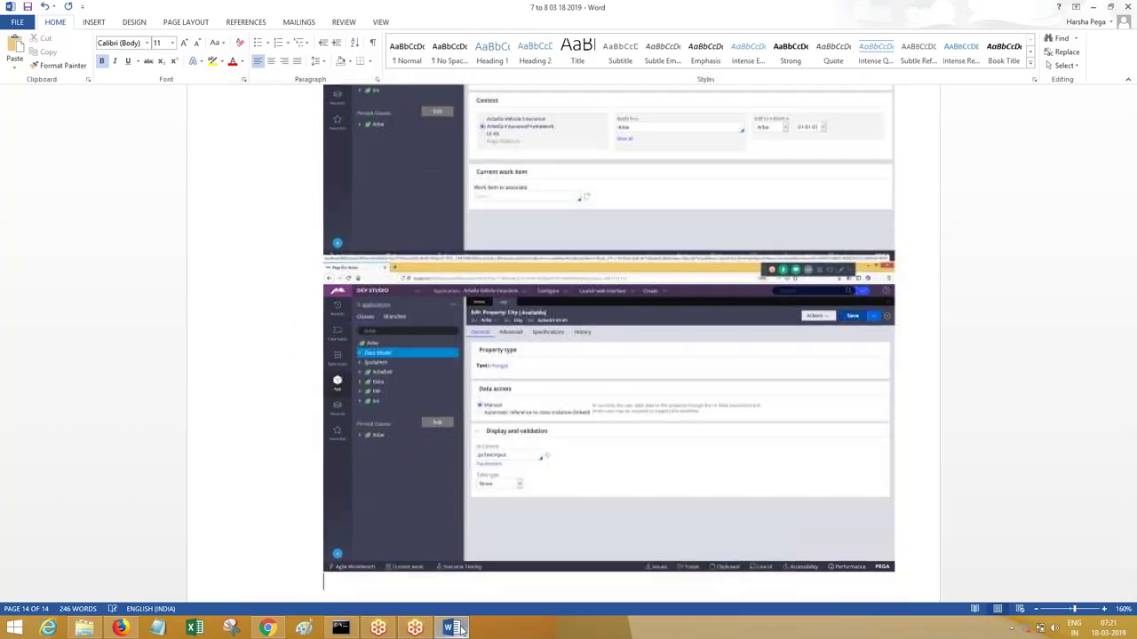
type("ave.")
key("Return")
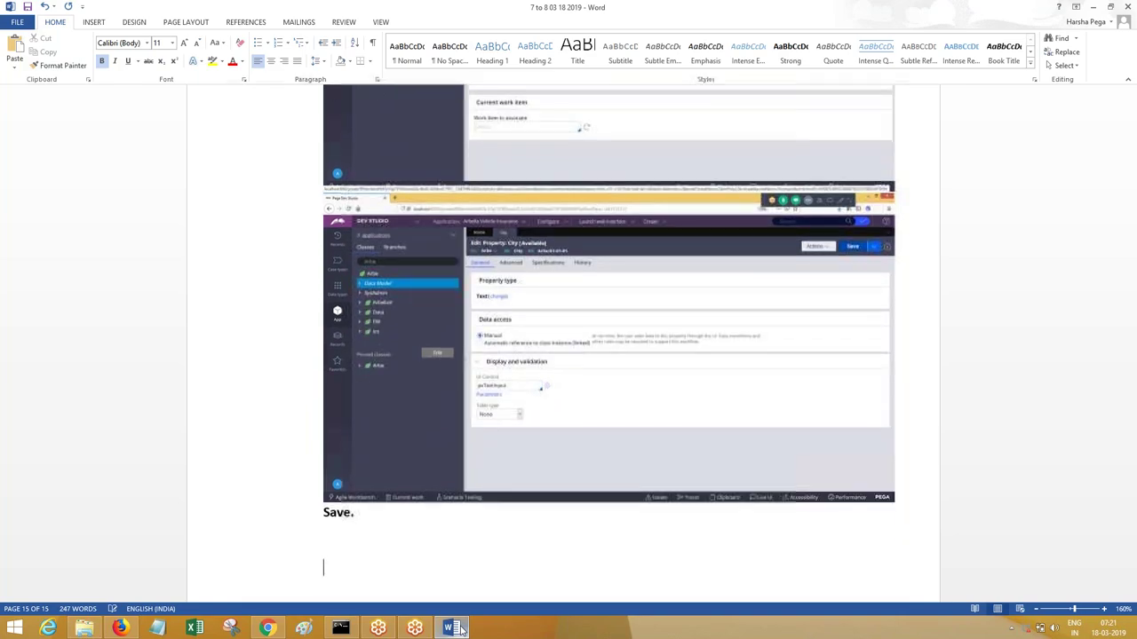
left_click(460, 629)
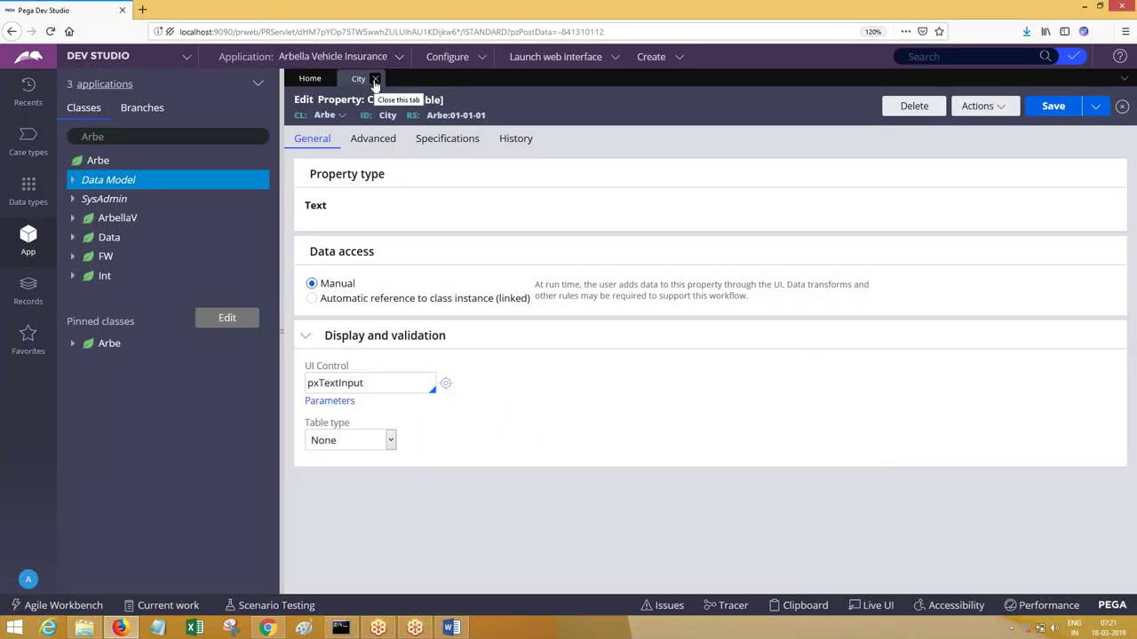
Step: Create a new property labelled ZipCode from the Actions menu and save it
left_click(1002, 109)
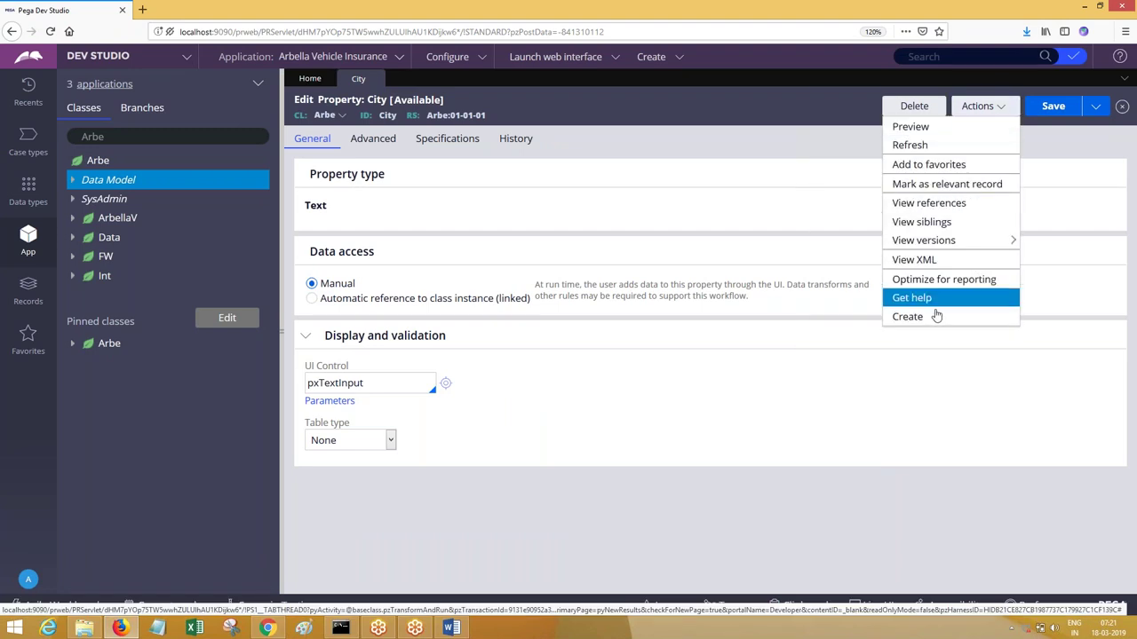
left_click(932, 316)
left_click(365, 202)
type("ZipCode")
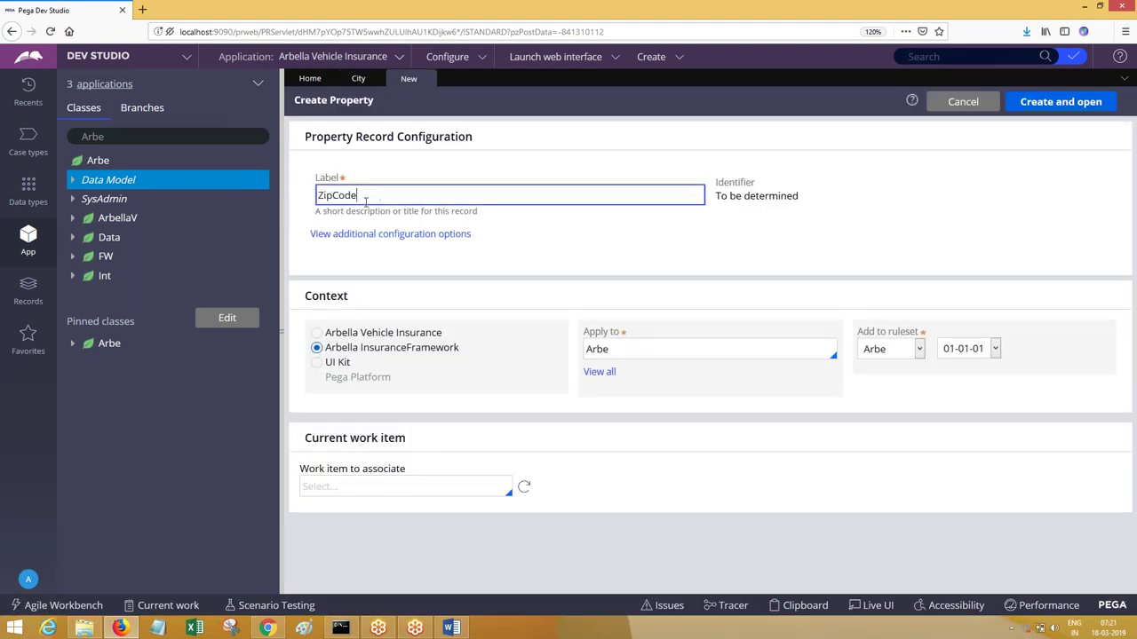
key("Tab")
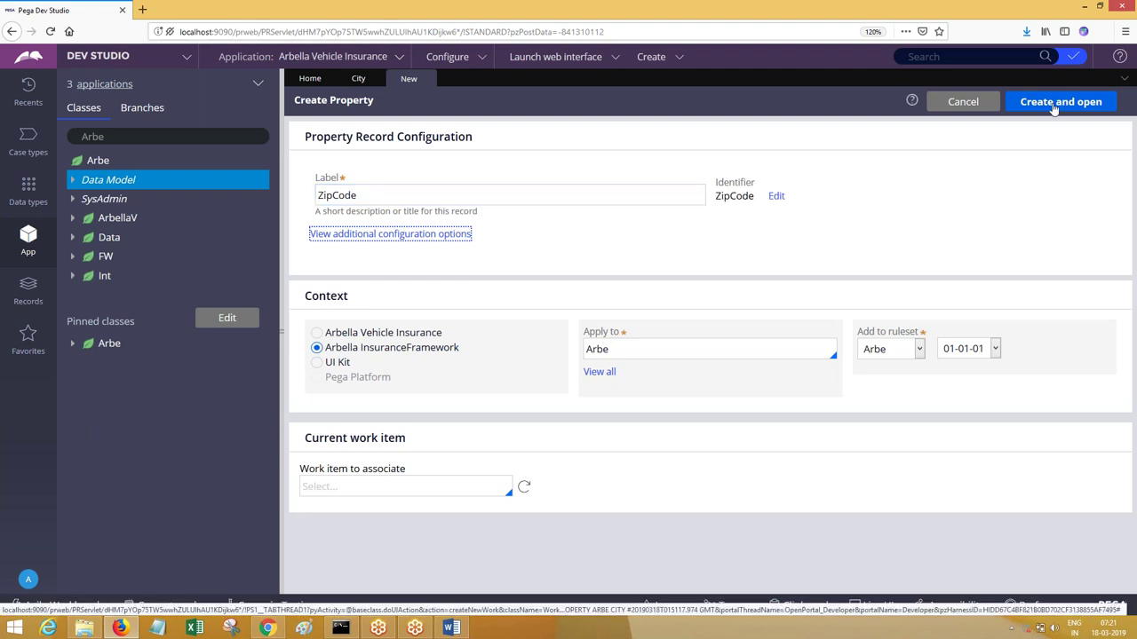
left_click(1057, 105)
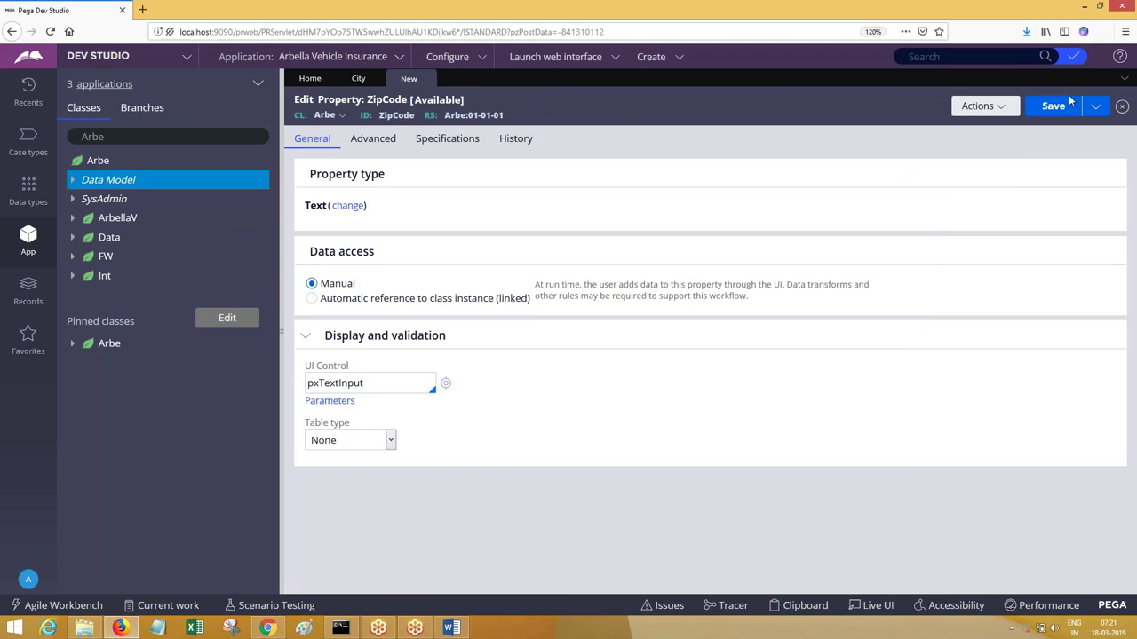
left_click(1055, 106)
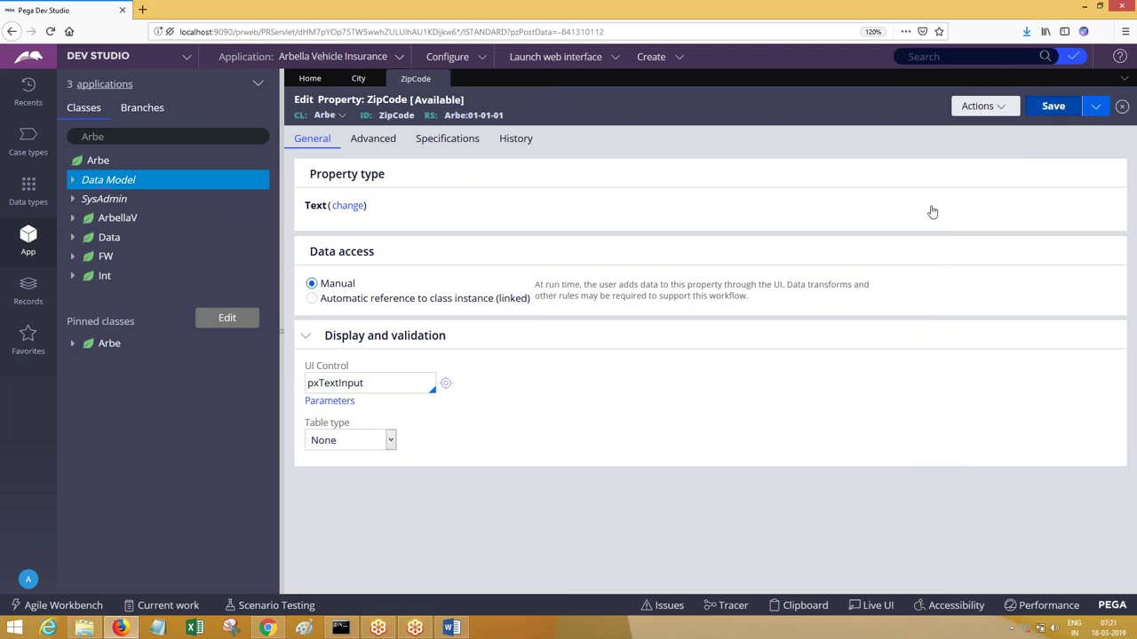
Step: Paste the ZipCode screenshot into Word, followed by 'Save.' and an 'Email Address' heading
left_click(451, 628)
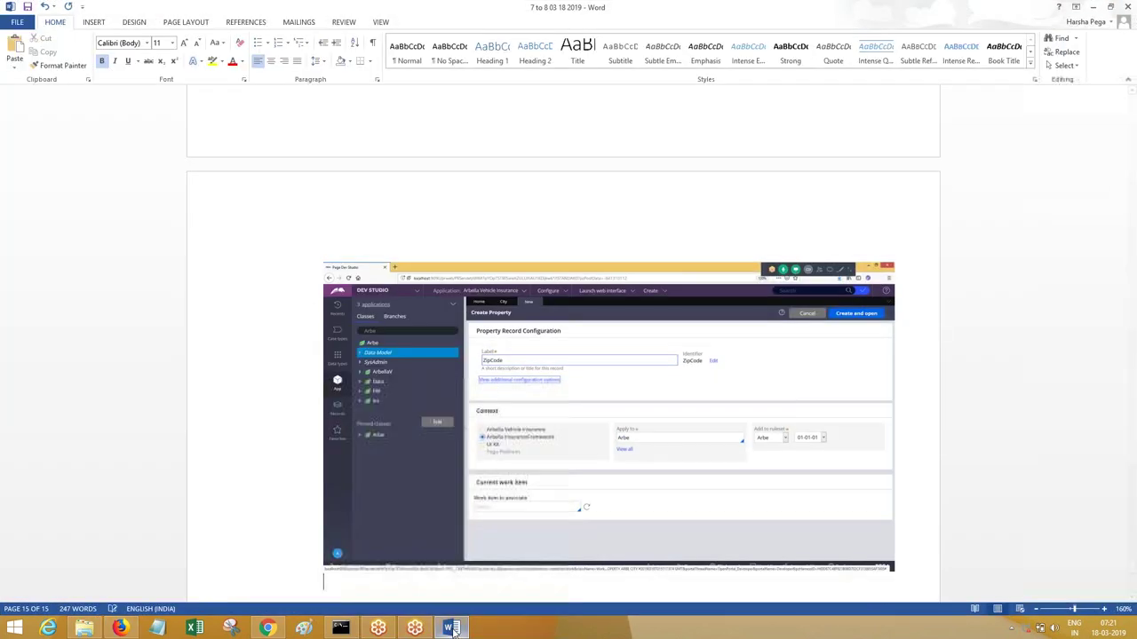
key("ctrl+v")
key("Return")
type("Save.")
key("Return")
type("Email Address")
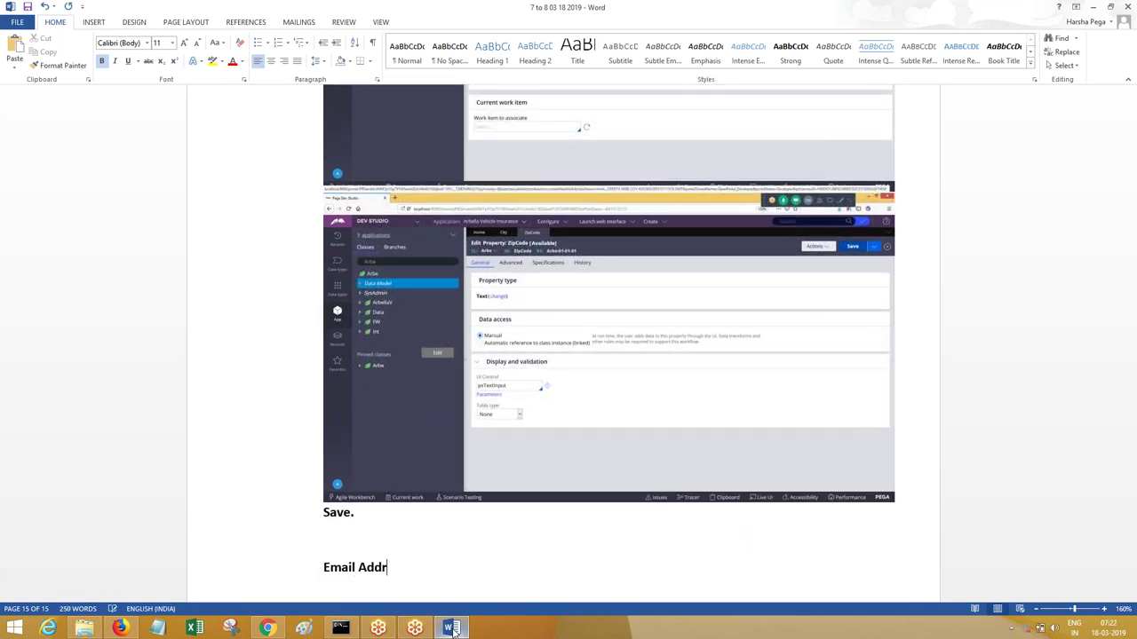
left_click(452, 629)
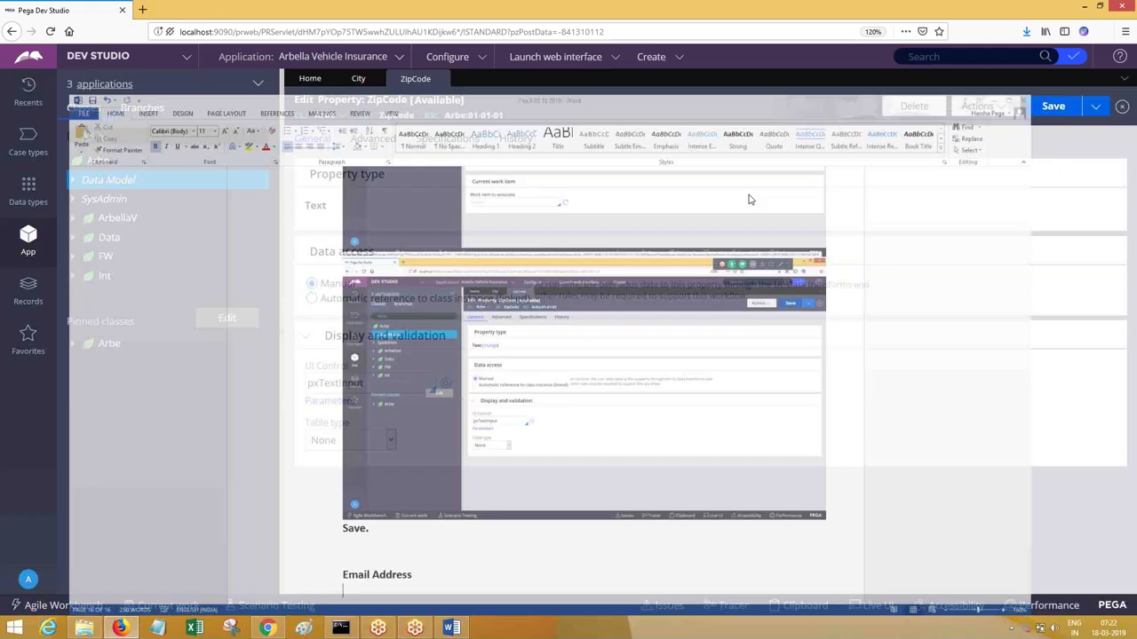
Step: Create a new property labelled Email Address from the Actions menu and open it
left_click(993, 108)
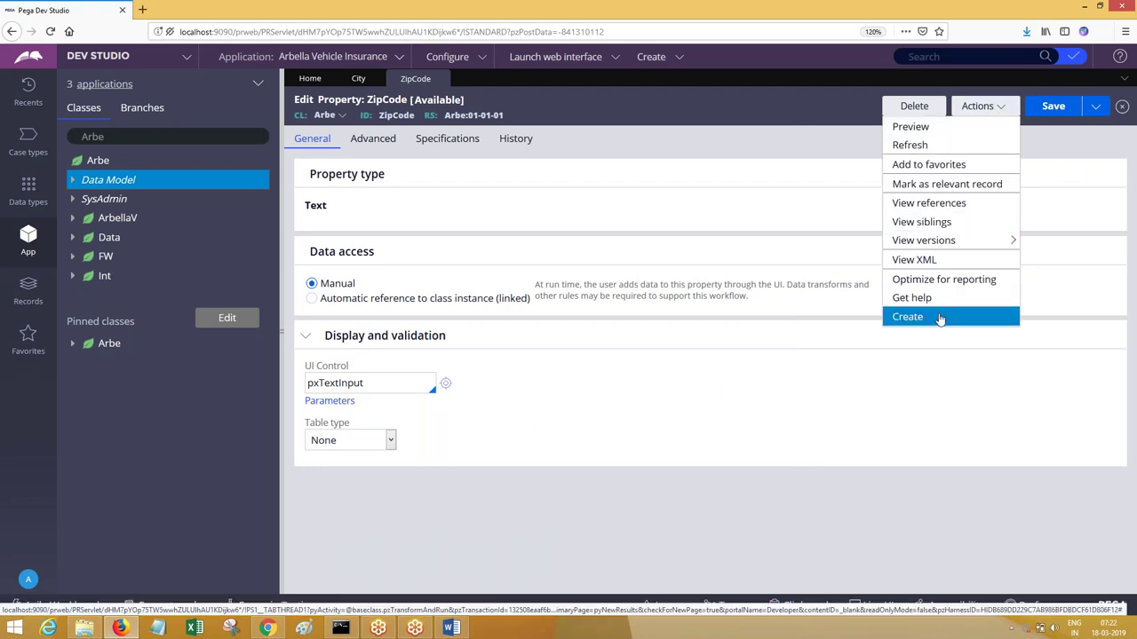
left_click(915, 316)
left_click(429, 196)
type("Em")
key("BackSpace")
key("BackSpace")
key("BackSpace")
type("Addre")
key("Tab")
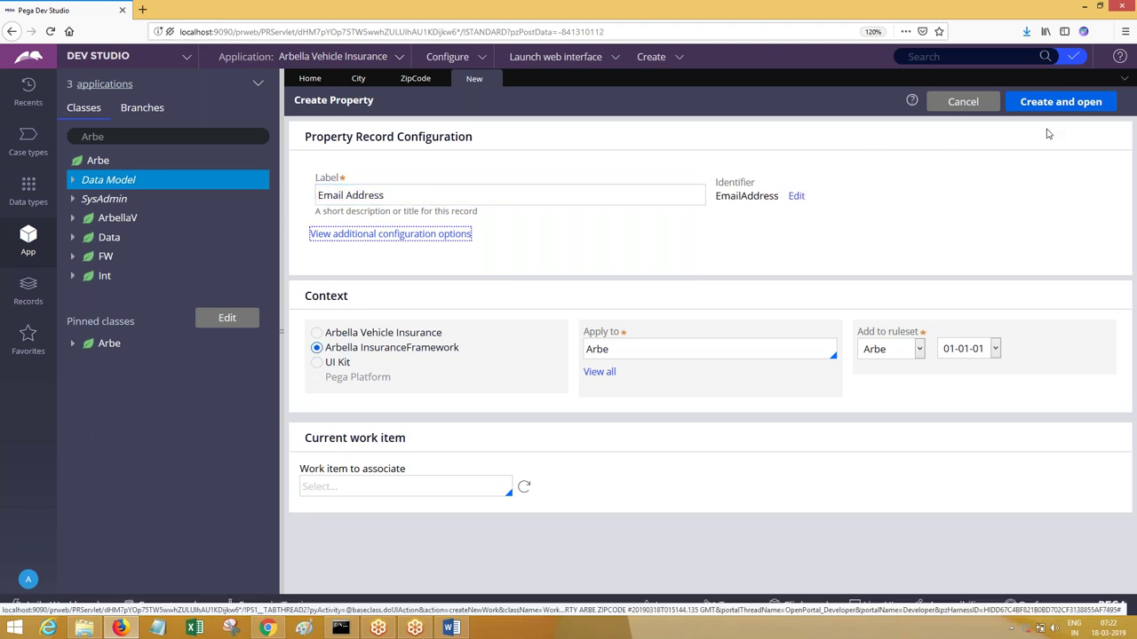
left_click(1057, 101)
Step: Change the UI control from pxTextInput to pxEmail and save the EmailAddress property
left_click(453, 627)
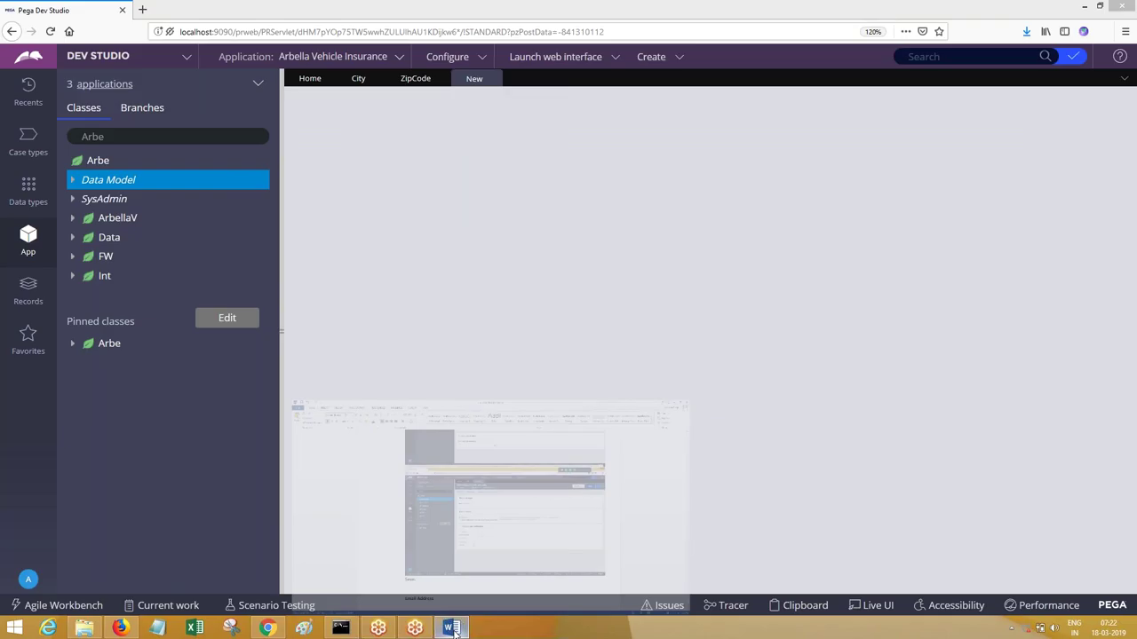
left_click(453, 628)
left_click_drag(321, 383, 527, 380)
key("BackSpace")
type("ema")
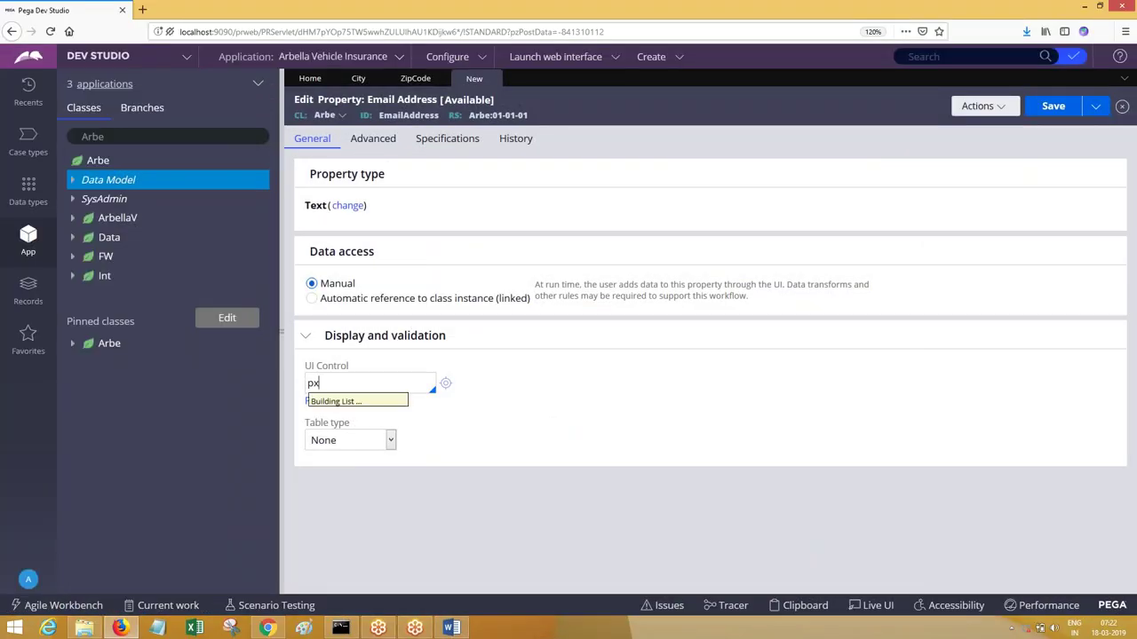
key("Return")
key("ctrl+a")
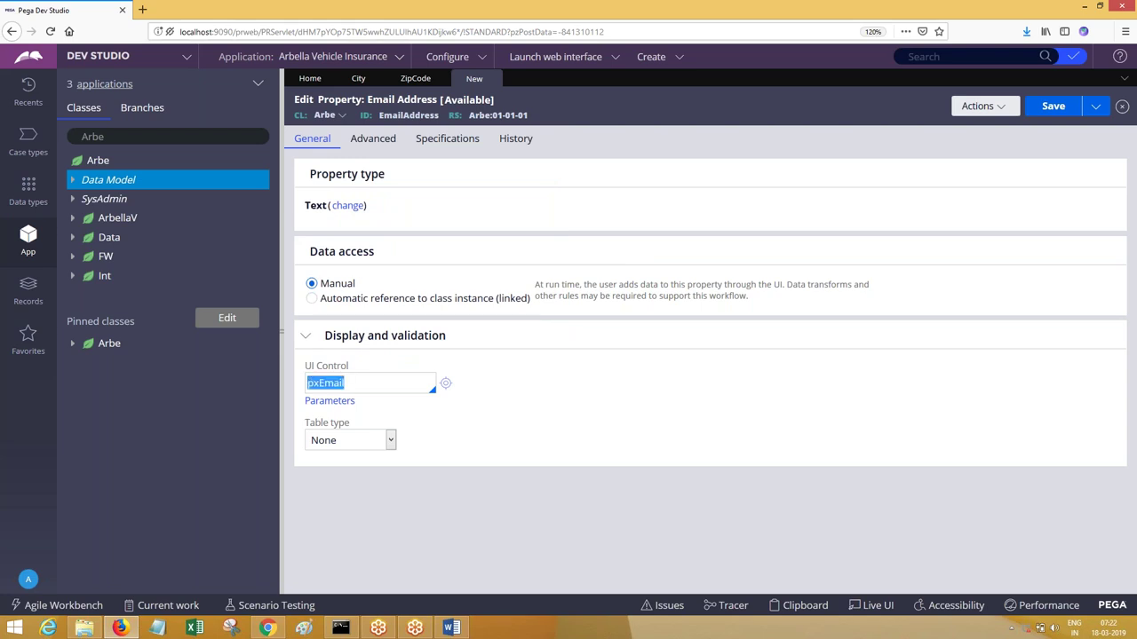
left_click(1047, 107)
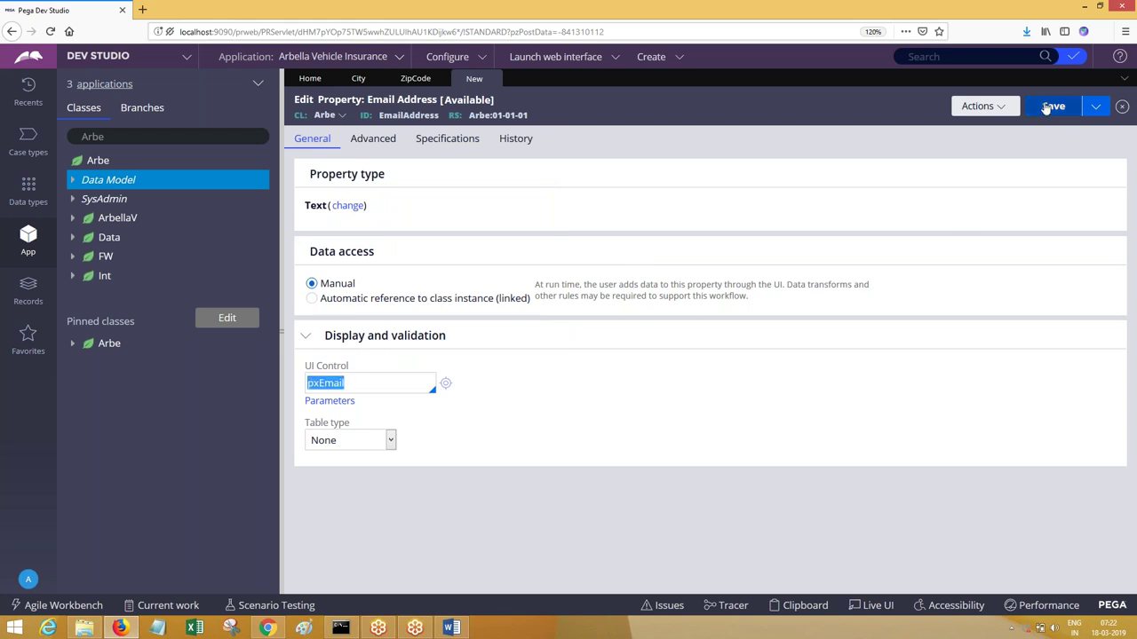
Step: Paste the EmailAddress screenshot into Word with 'Save.Done.' and save the property again
left_click(455, 627)
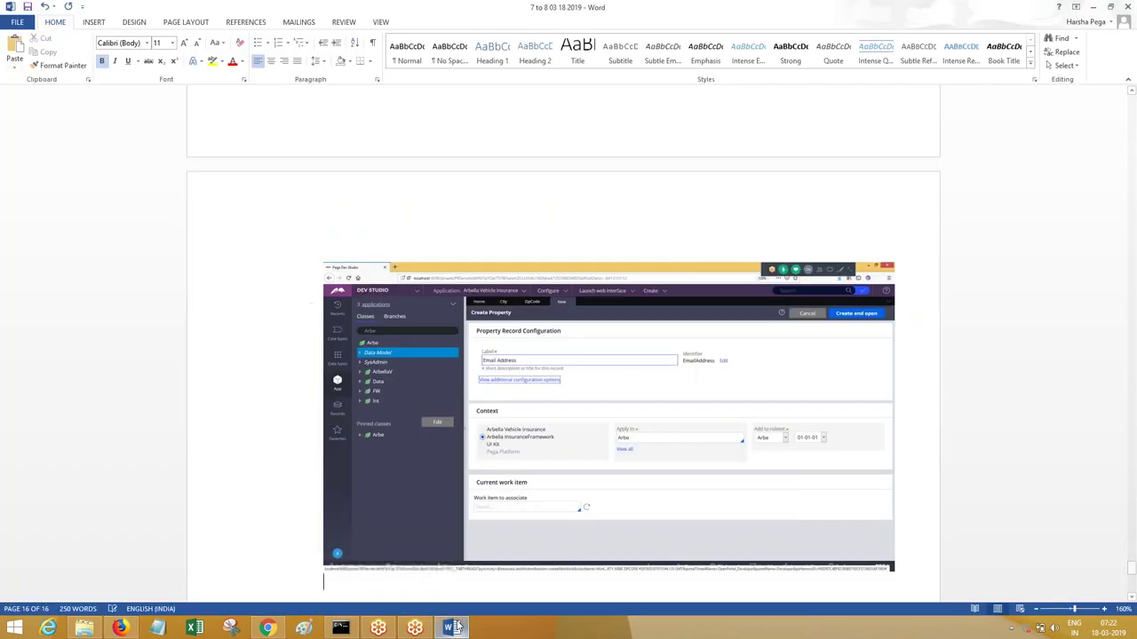
key("ctrl+v")
type("Save.")
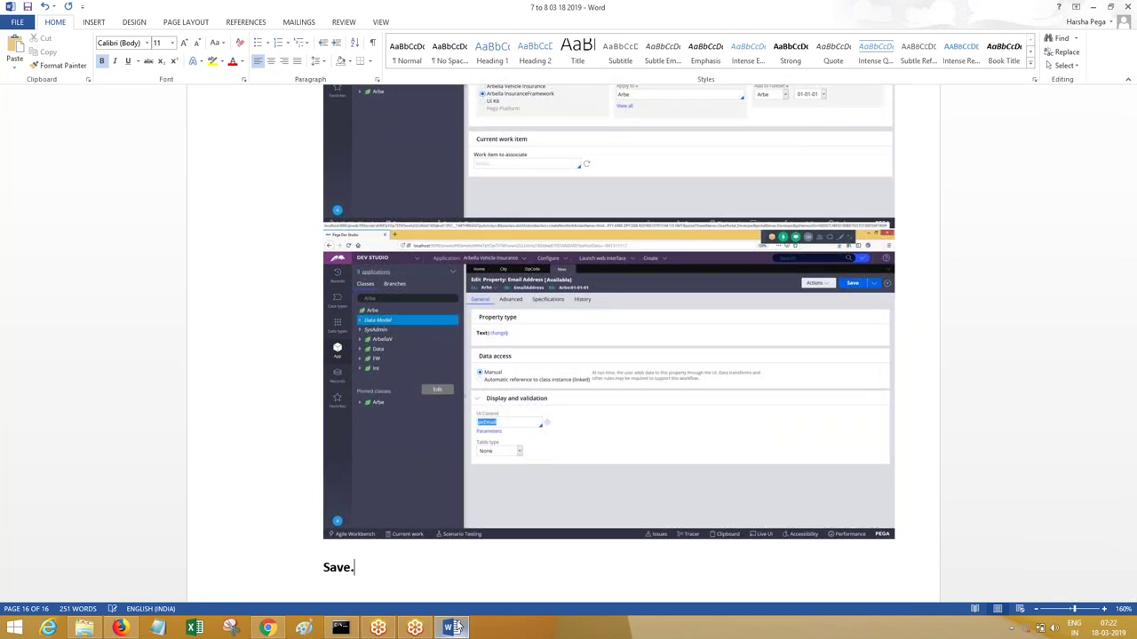
type("Done")
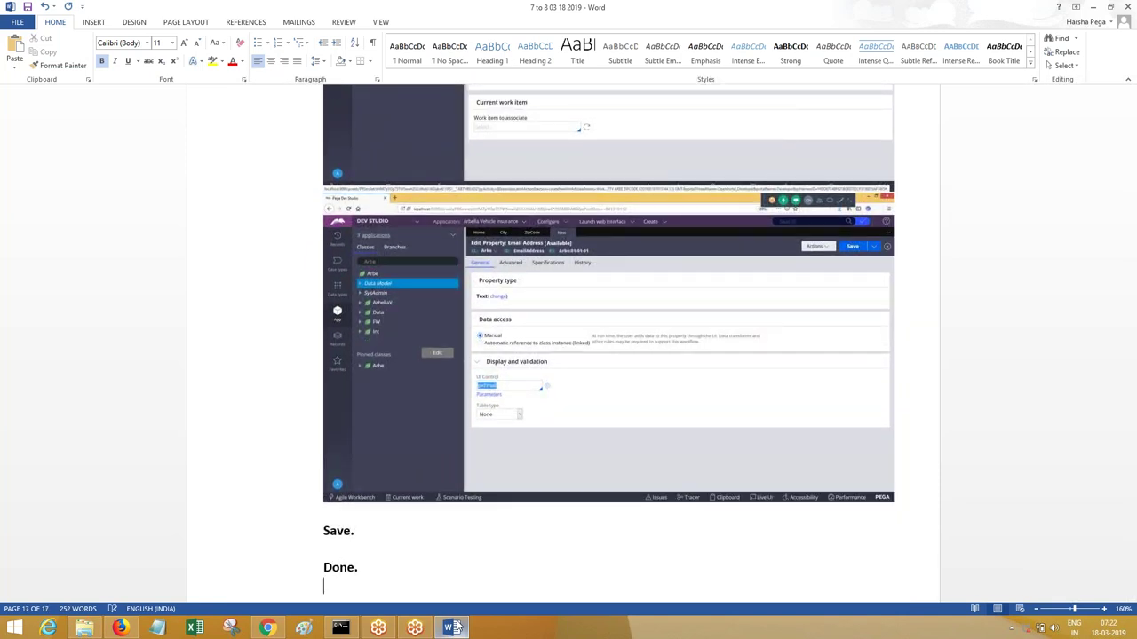
type(".")
key("Return")
left_click(454, 627)
left_click(1053, 105)
Step: Close the EmailAddress, ZipCode and City records and refresh the pinned Arbe class
left_click(525, 78)
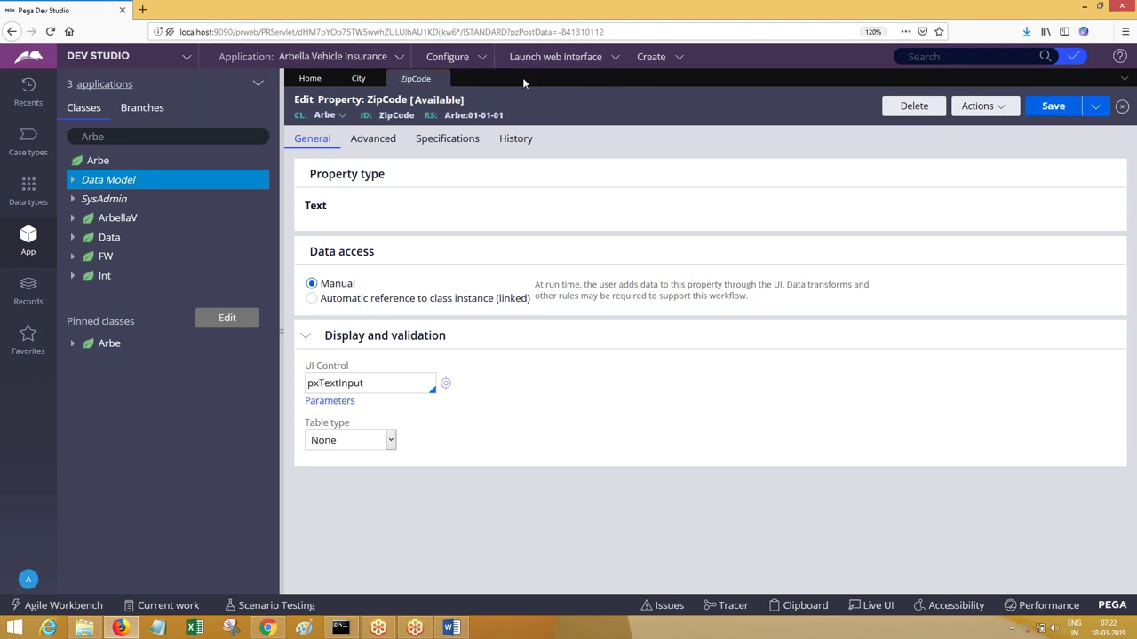
left_click(437, 78)
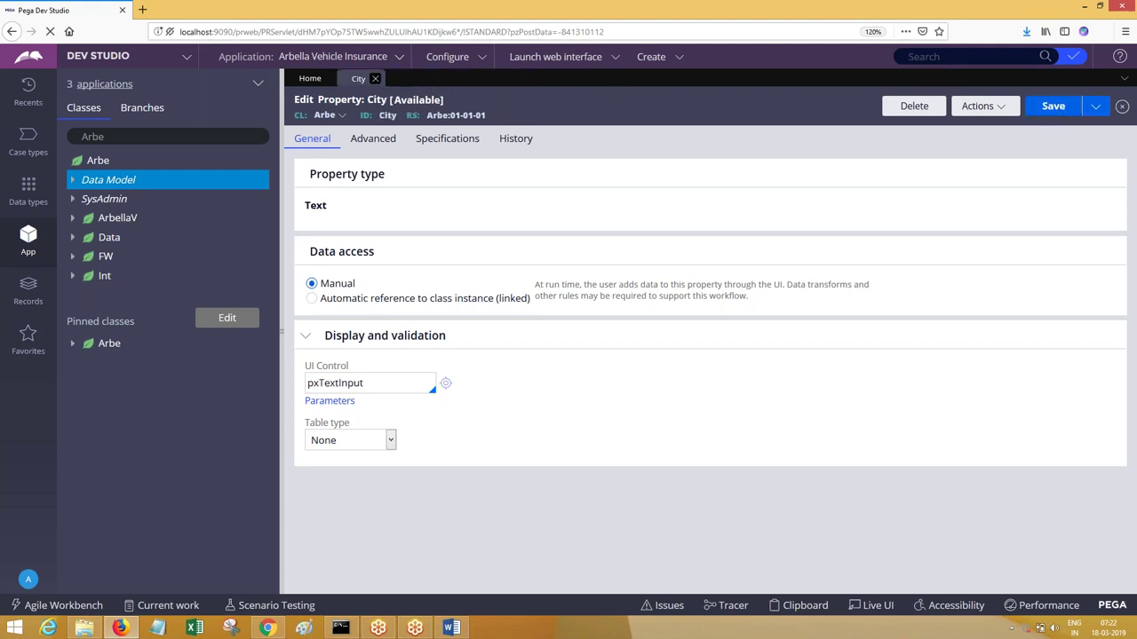
left_click(375, 79)
left_click(110, 345)
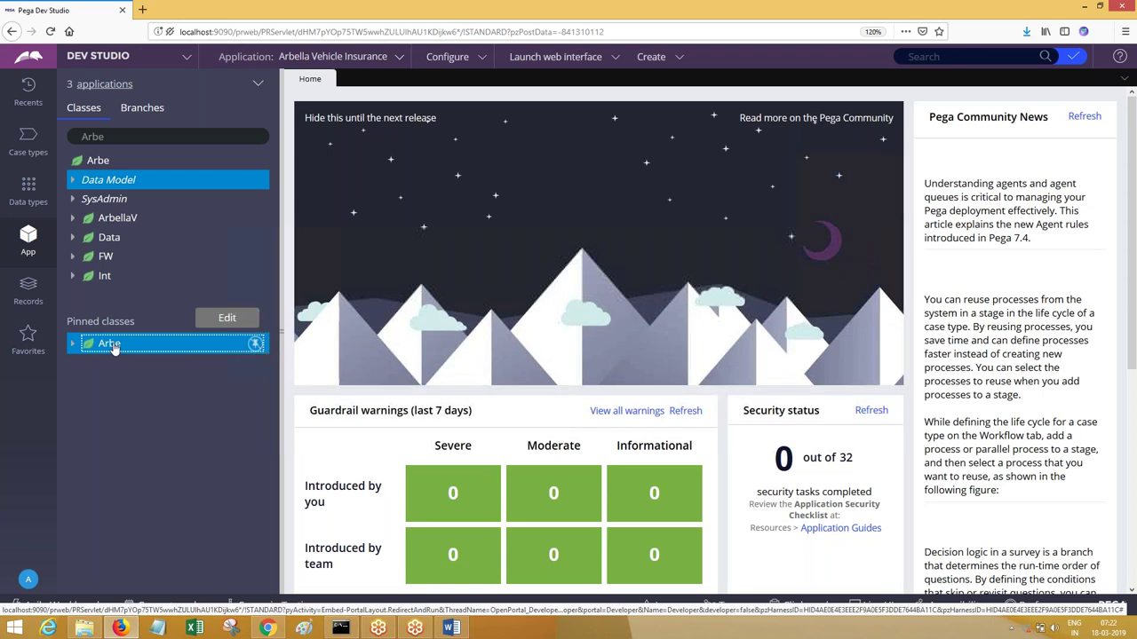
right_click(112, 346)
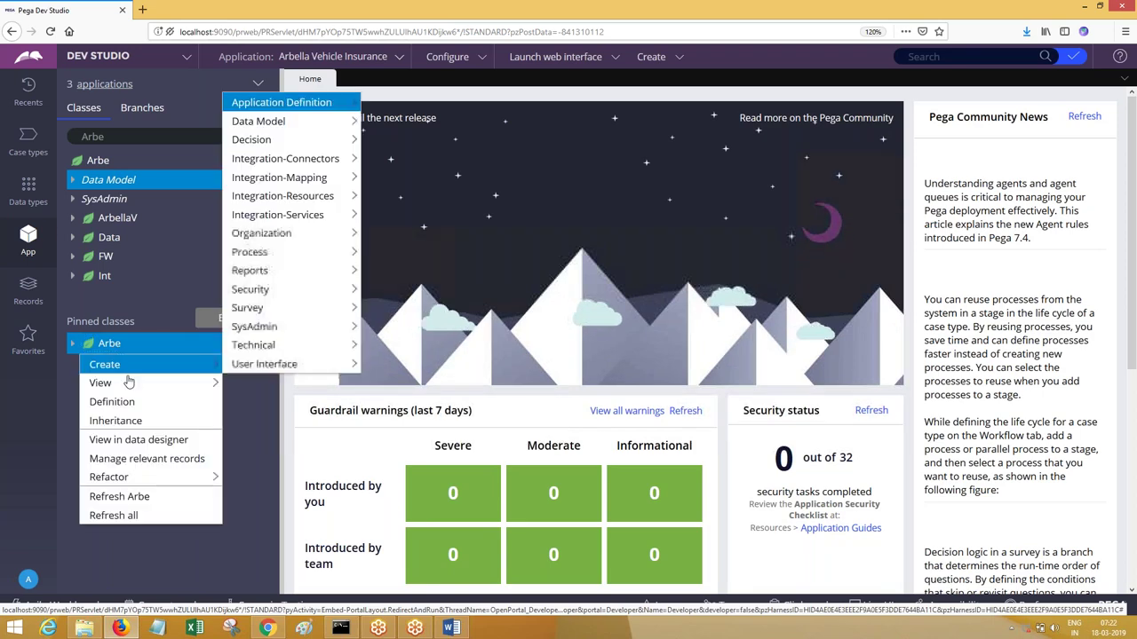
left_click(133, 496)
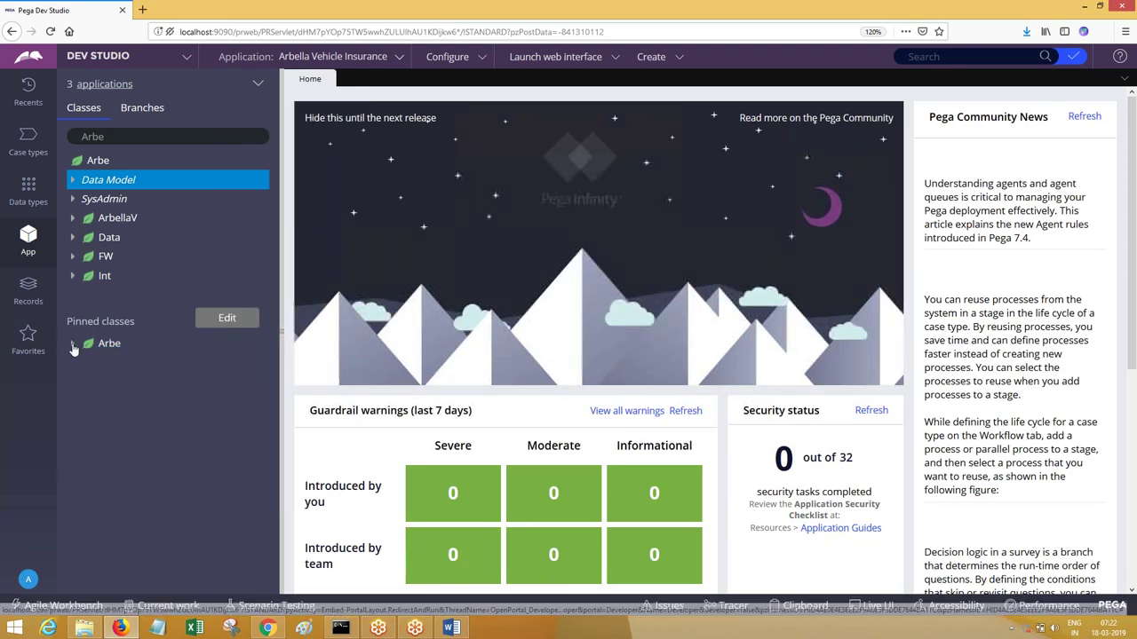
Step: Expand Arbe > Data Model > Property and paste the list into Word with 'All the properties are created.'
left_click(73, 344)
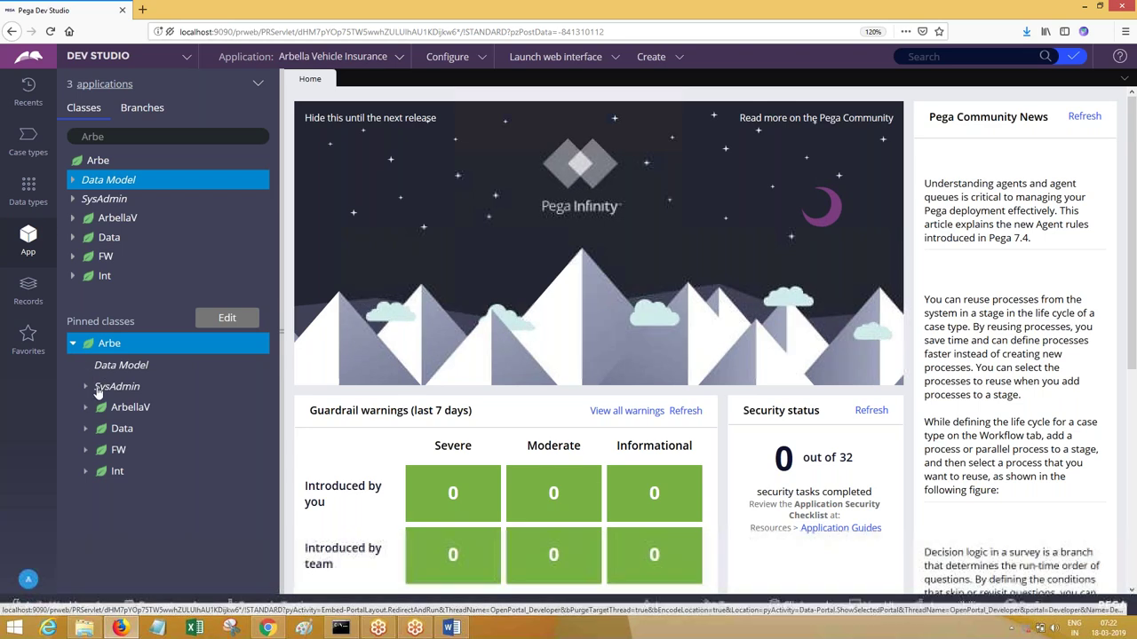
left_click(85, 365)
left_click(129, 388)
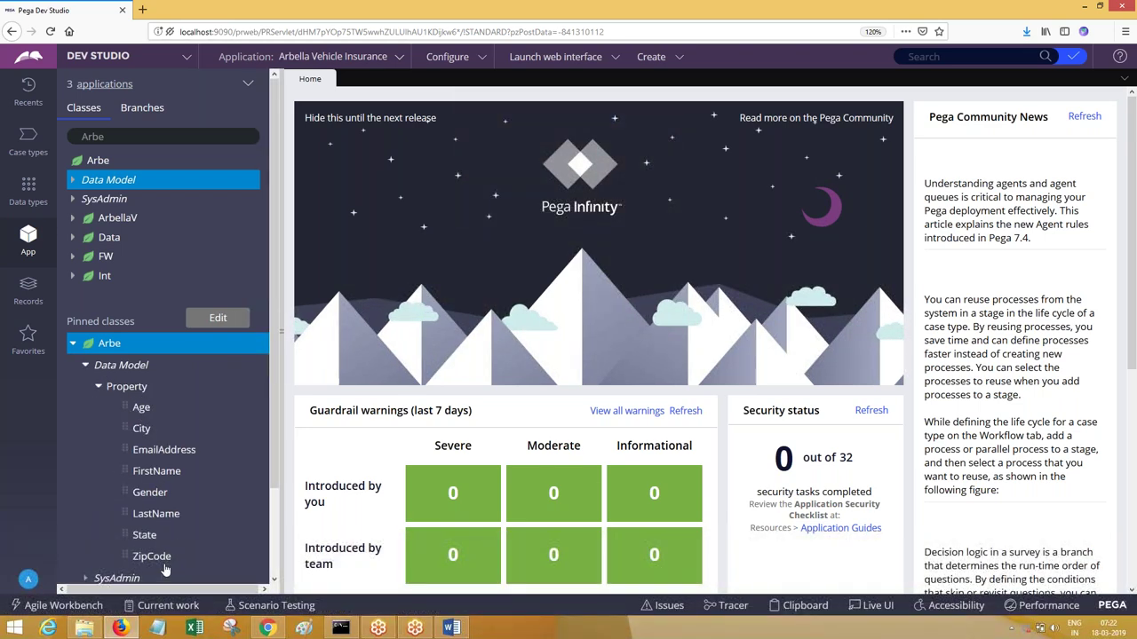
scroll(278, 425, "down", 1)
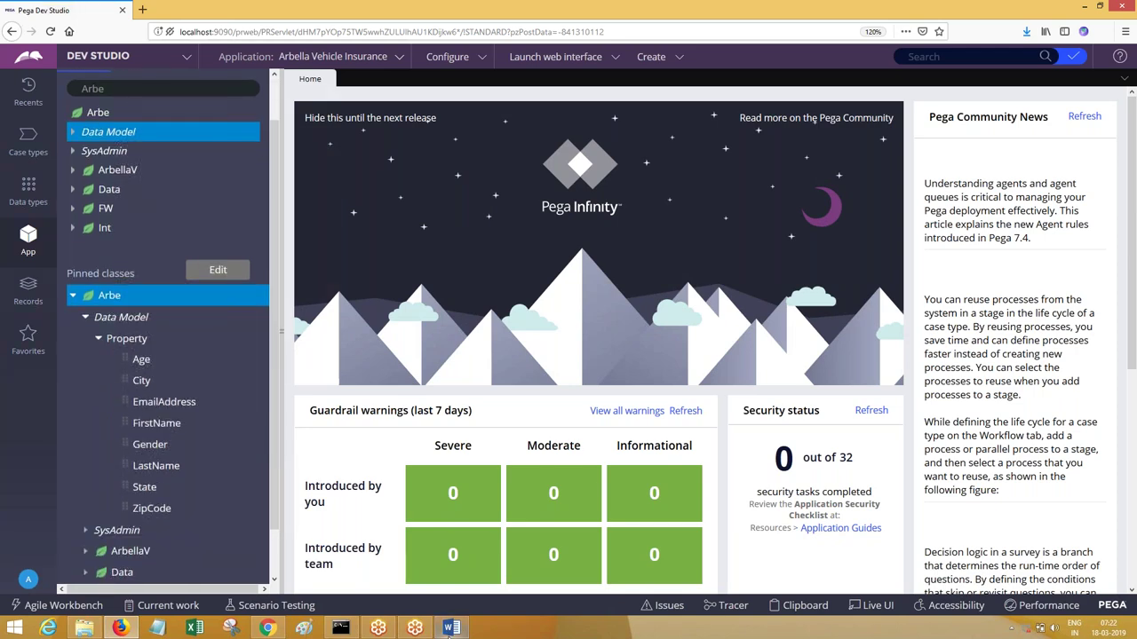
left_click(450, 629)
key("ctrl+v")
key("Return")
type("All t")
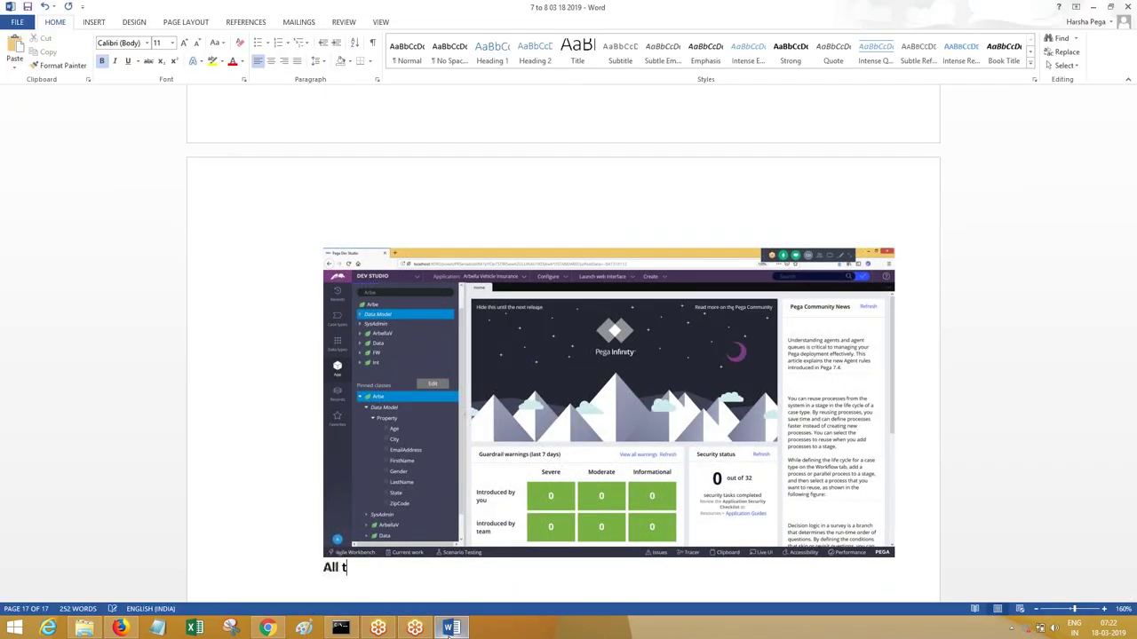
type("he proeprties are ")
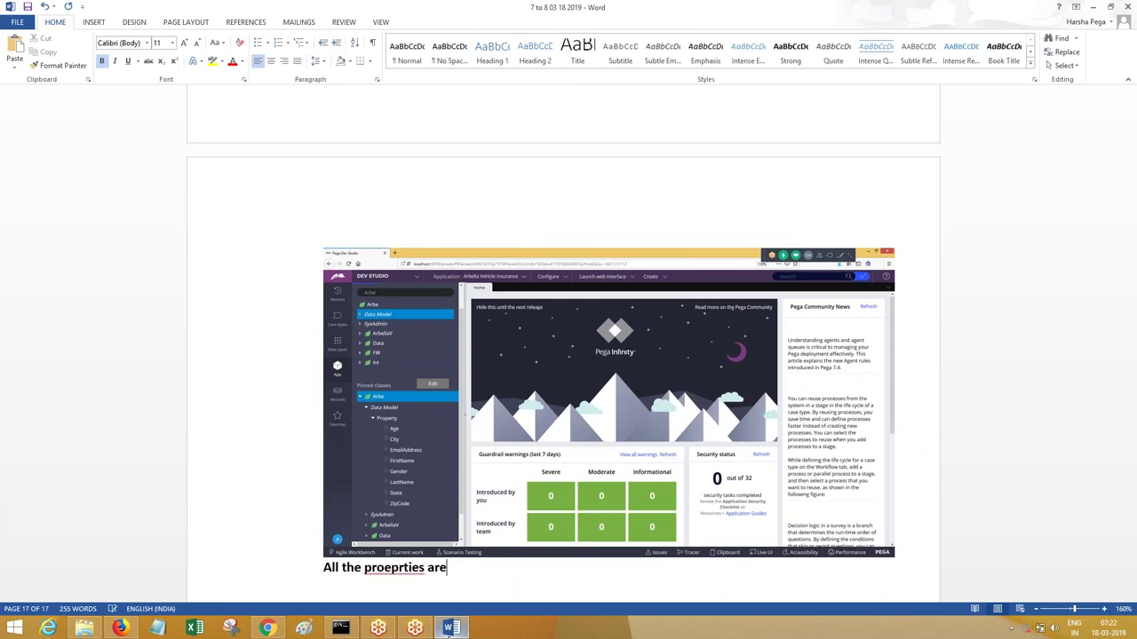
type("created/.")
Step: Correct the misspelling 'proeprties' to 'properties' and start a new line
right_click(415, 571)
left_click(461, 495)
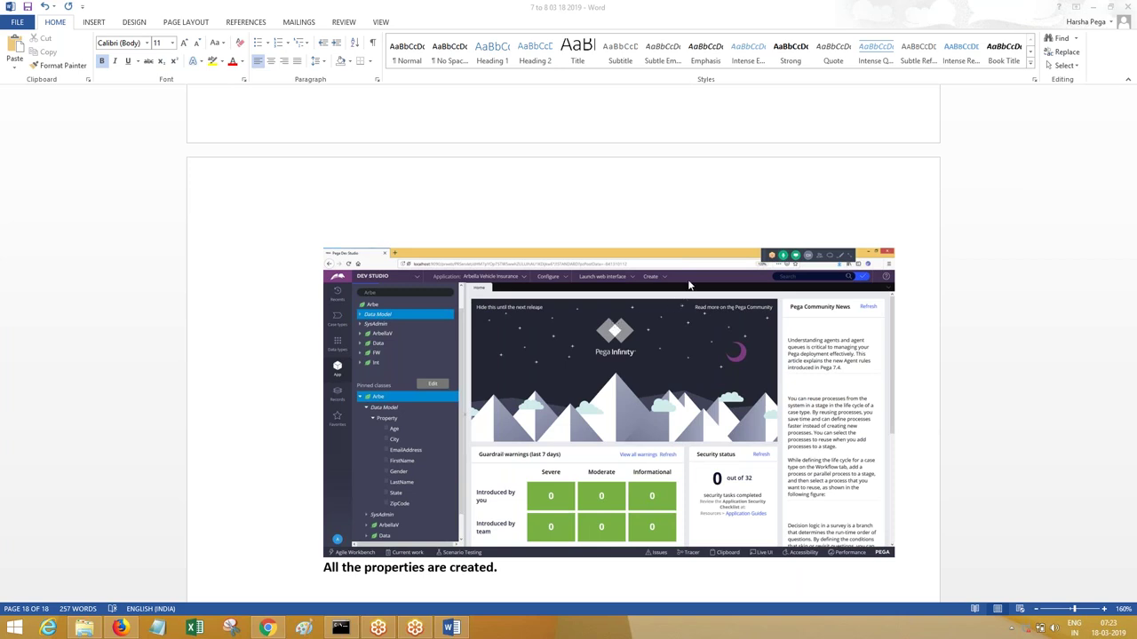
left_click(598, 576)
left_click(538, 569)
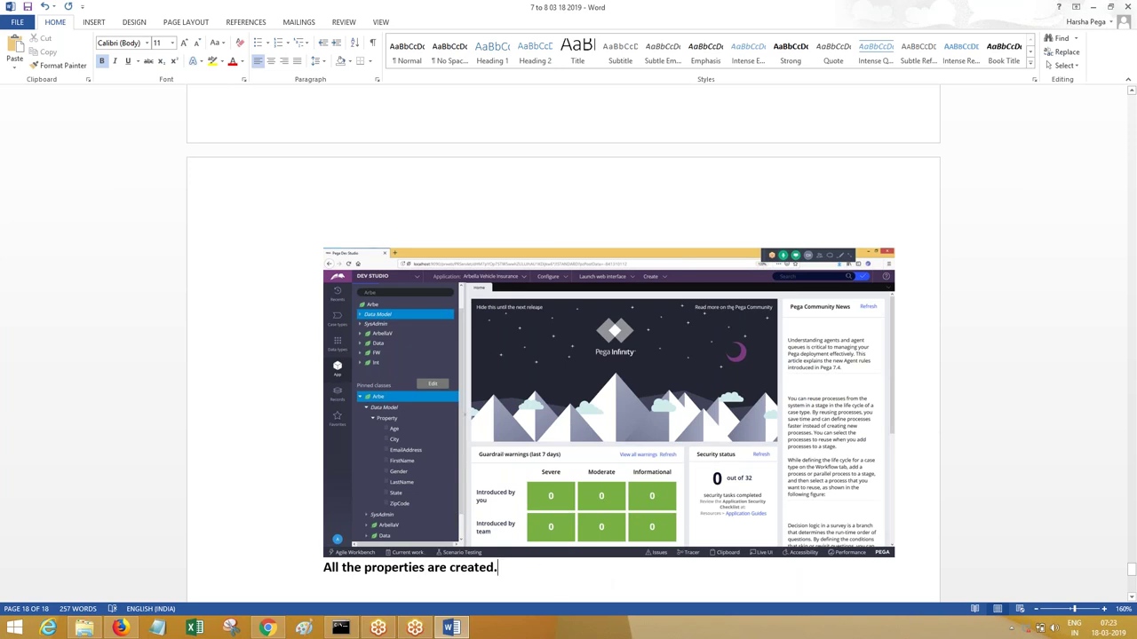
key("Return")
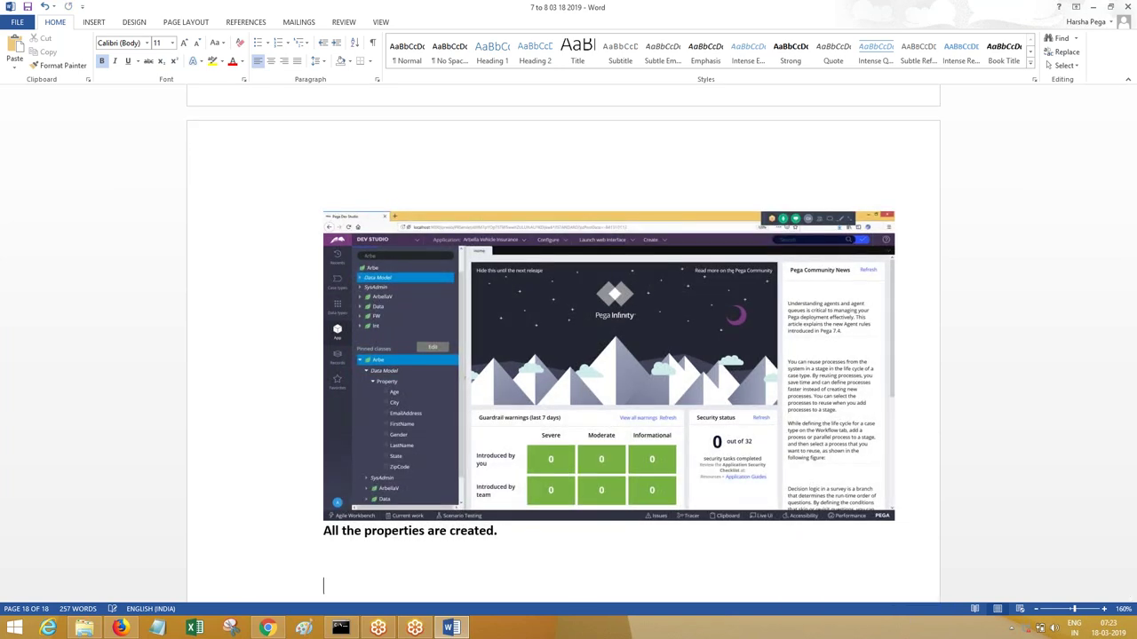
Step: Type the numbered step '2. Create Section.' on a new line
left_click(120, 627)
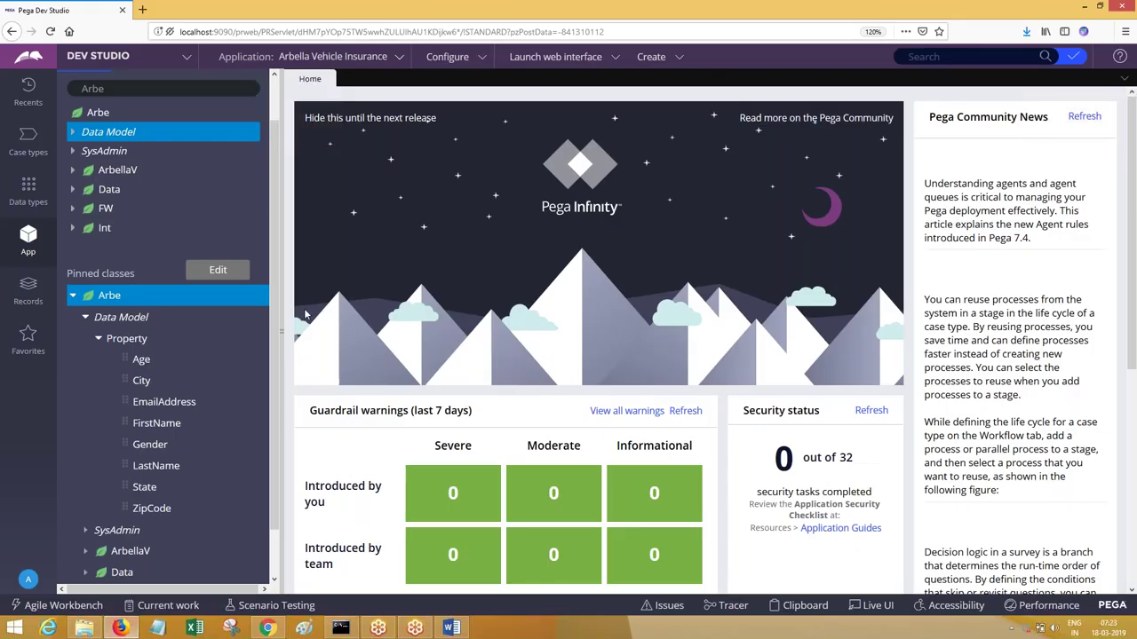
left_click(451, 628)
type("2")
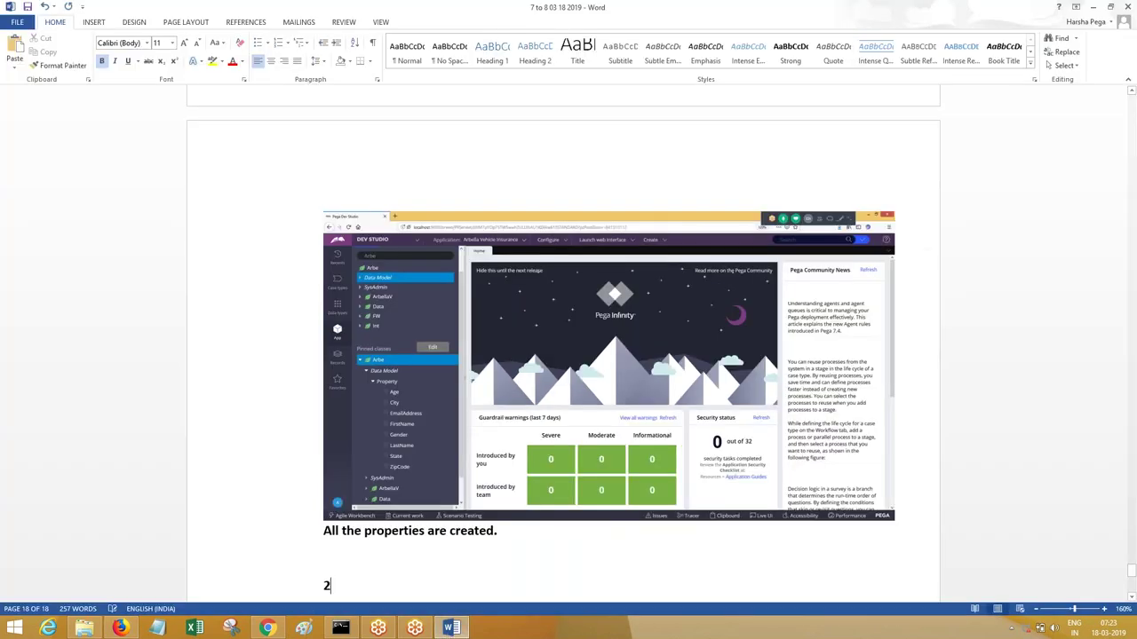
type(". Cre")
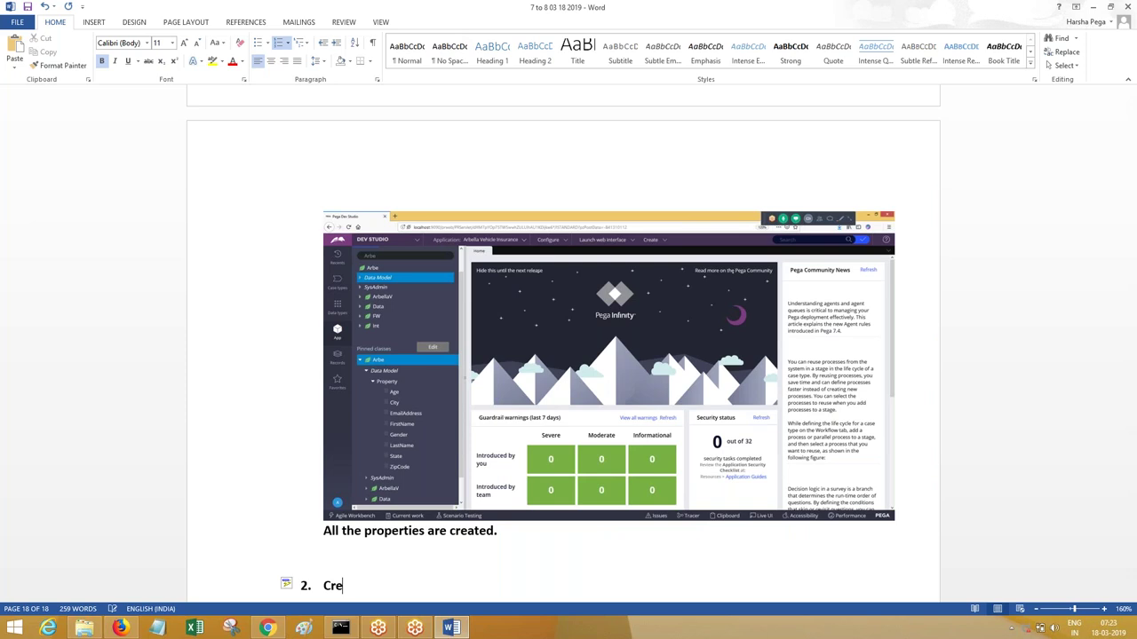
type("ate Section.")
key("Return")
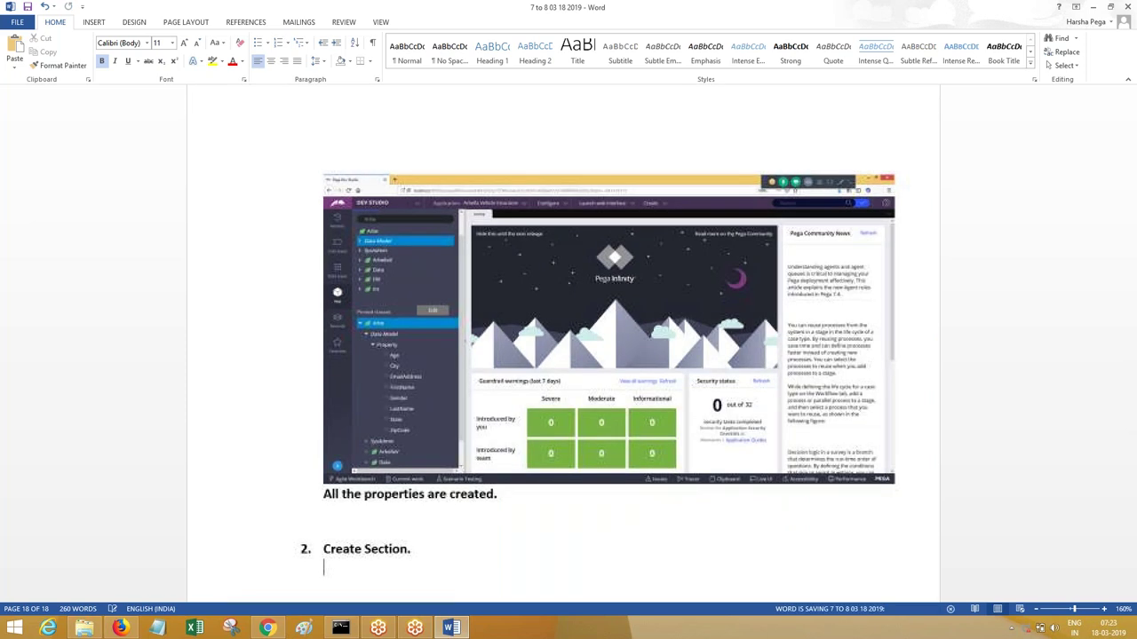
Step: Start a new section record in the Arbe class via Create > User Interface > Section
left_click(119, 628)
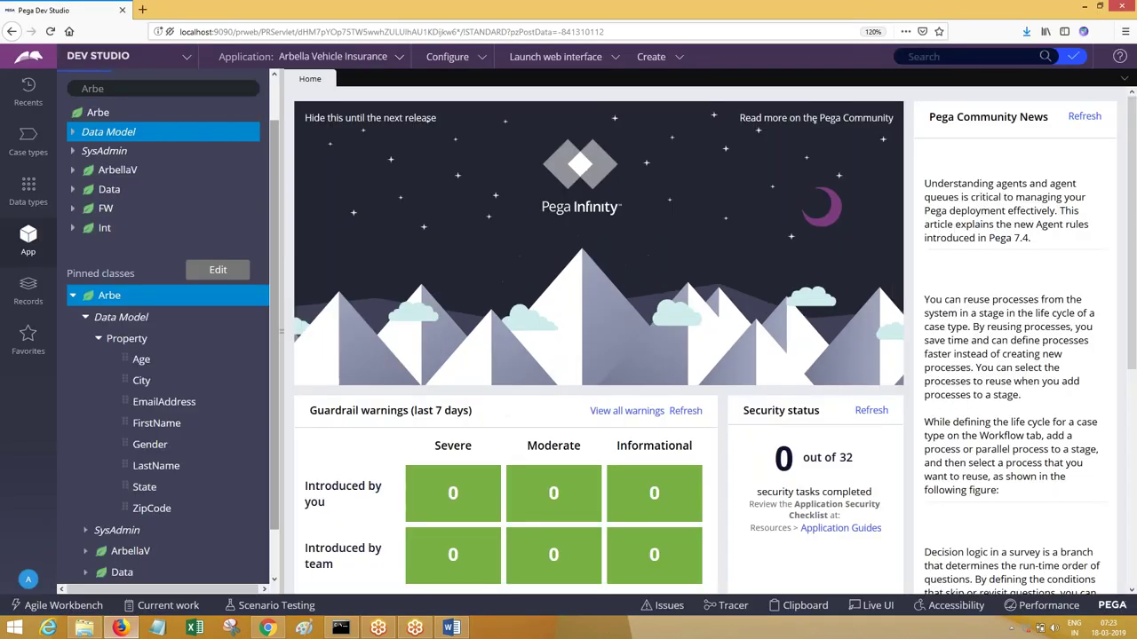
left_click(74, 296)
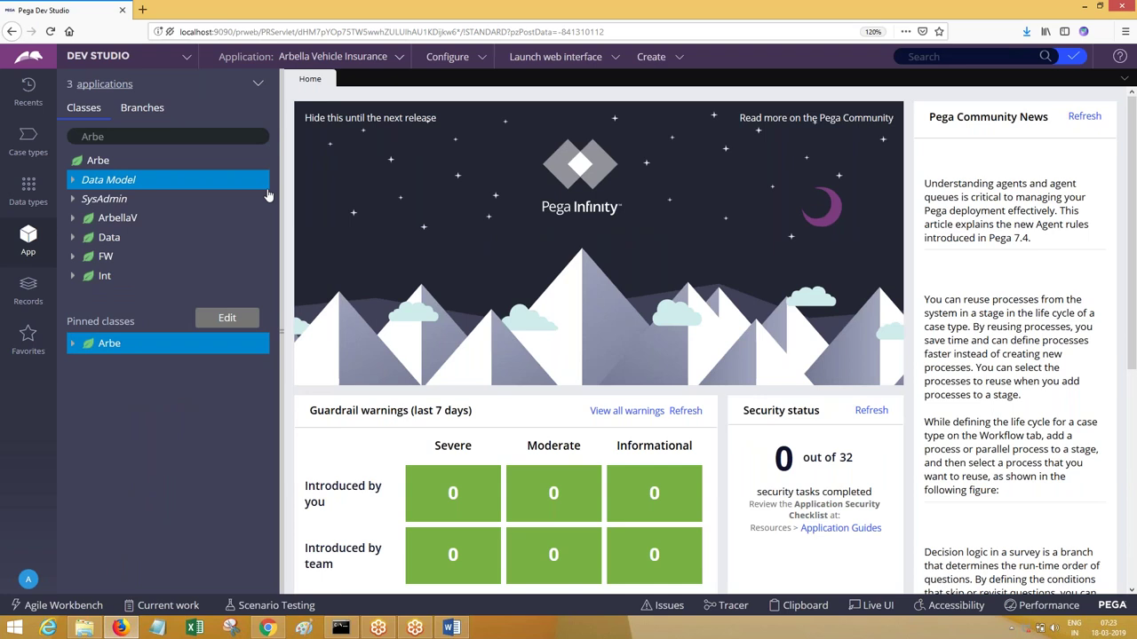
left_click(100, 162)
right_click(100, 162)
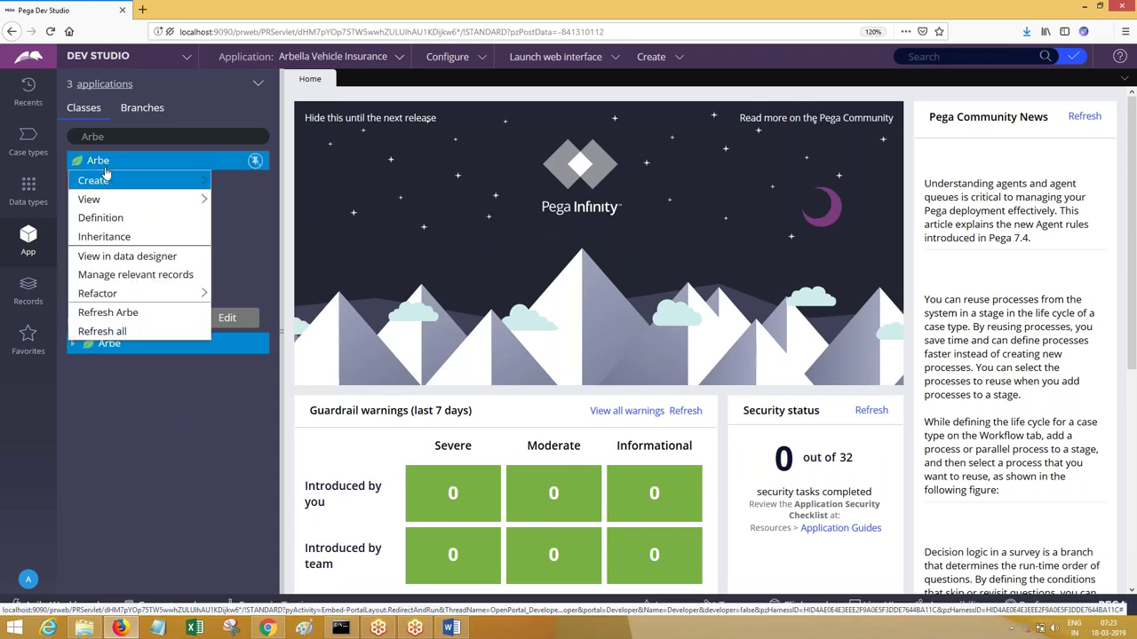
mouse_move(105, 182)
mouse_move(245, 200)
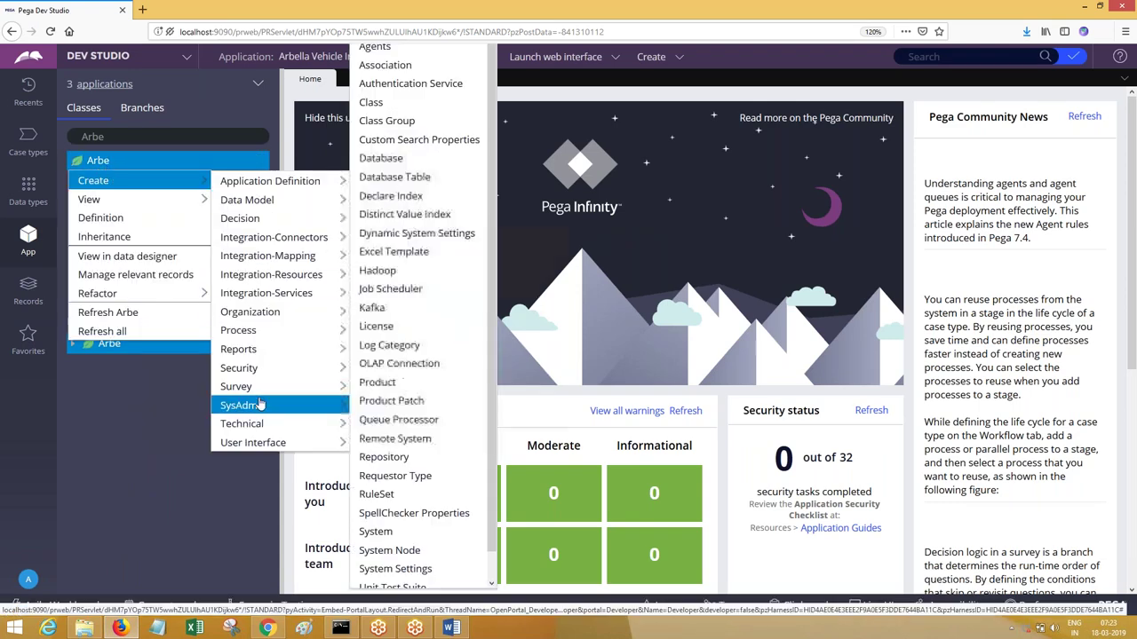
mouse_move(262, 443)
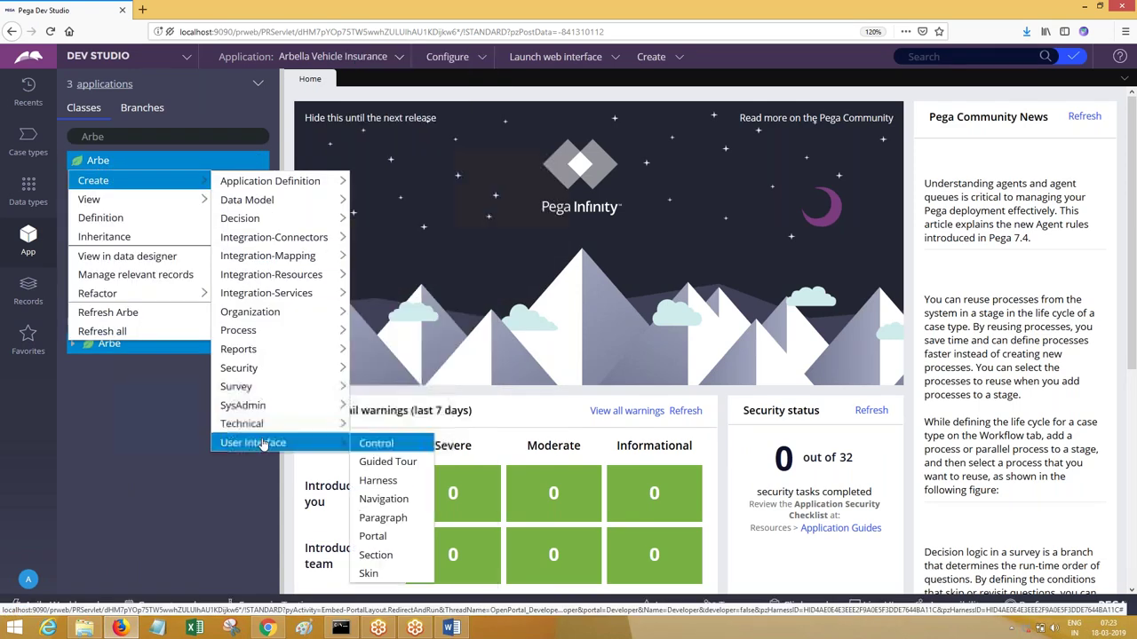
left_click(375, 555)
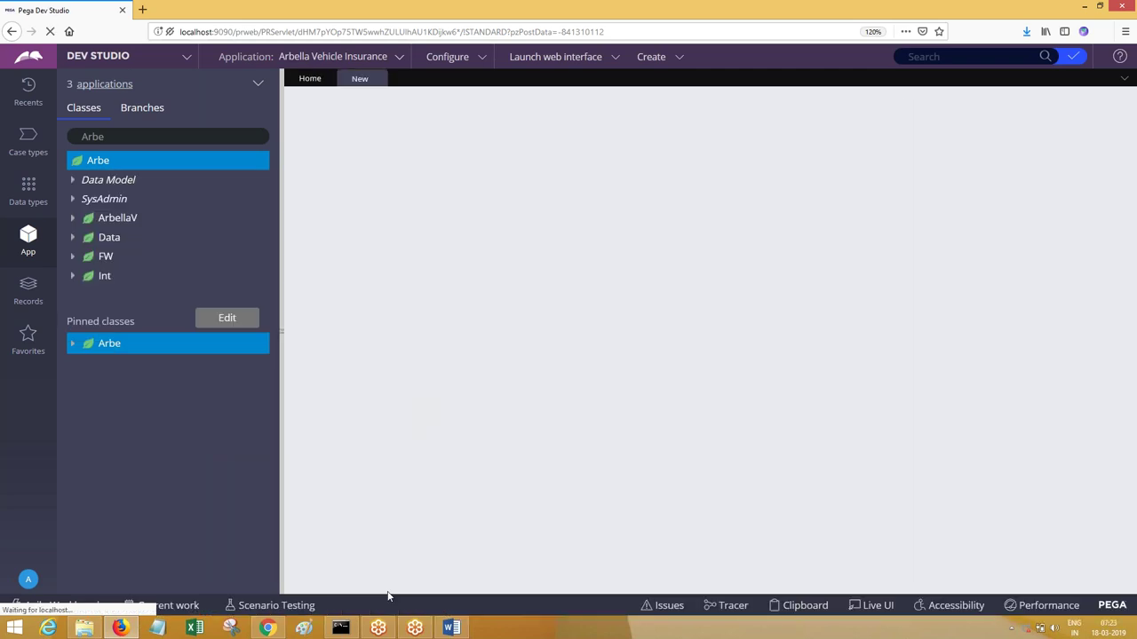
left_click(451, 628)
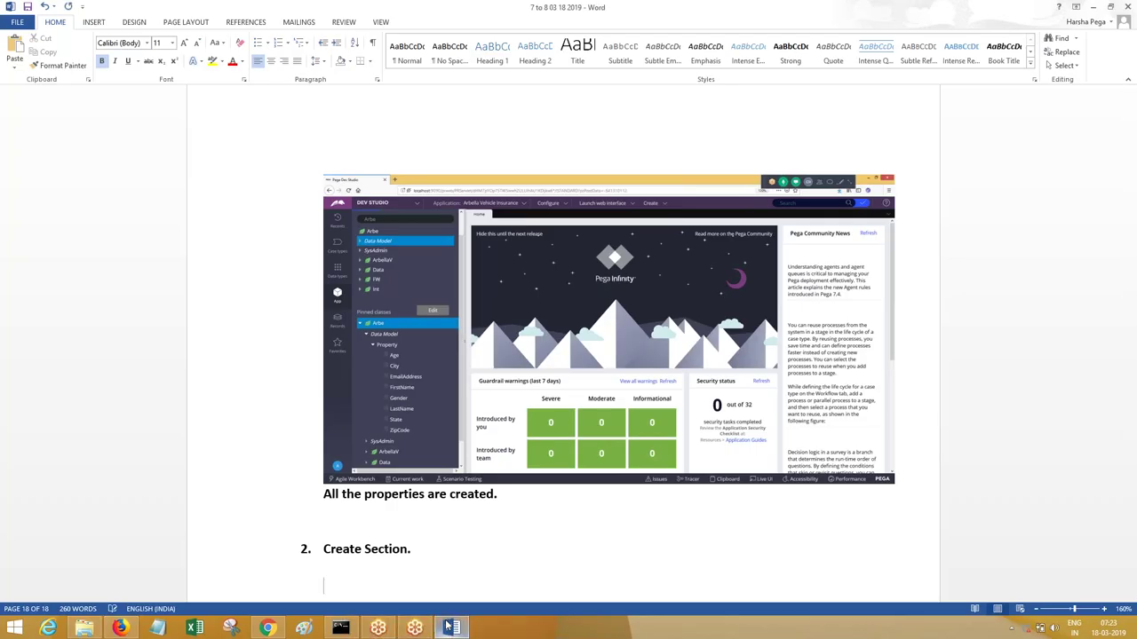
scroll(568, 355, "down", 3)
key("alt+Tab")
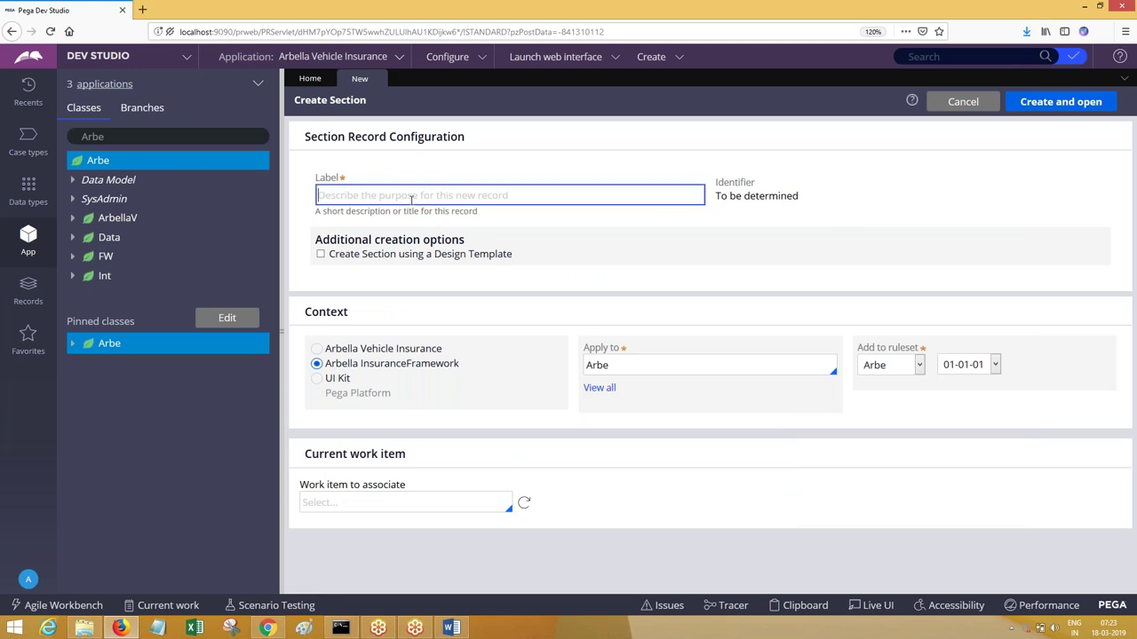
Step: Label the section CustomerDetailsSec in Arbe, ruleset Arbe 01-01-01, and create and open it
type("Customer")
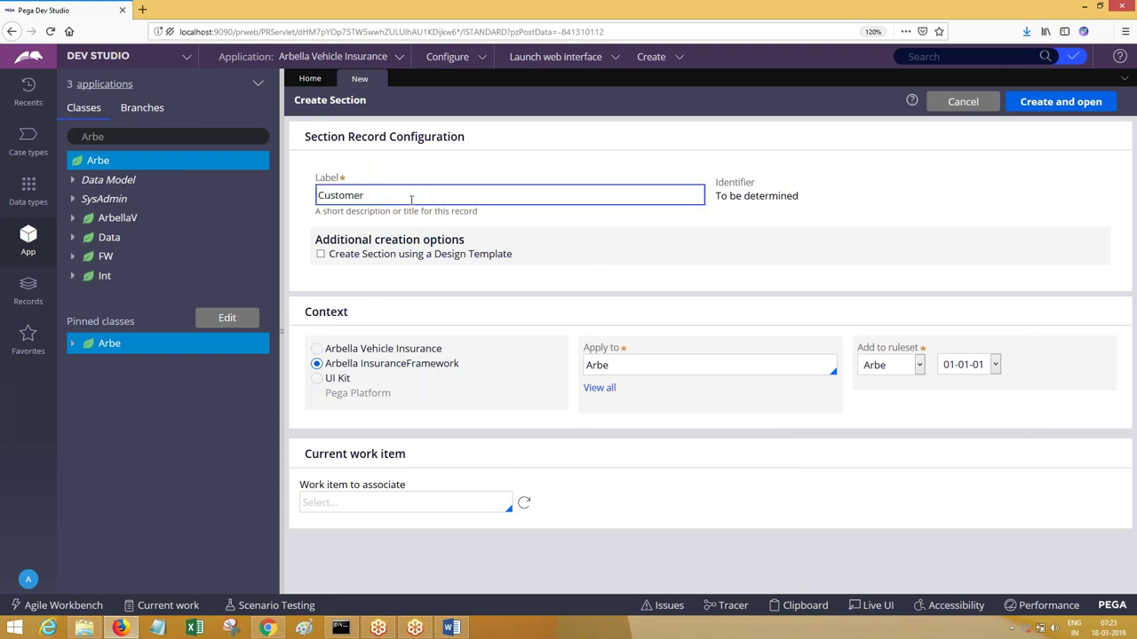
type("DetailsSec")
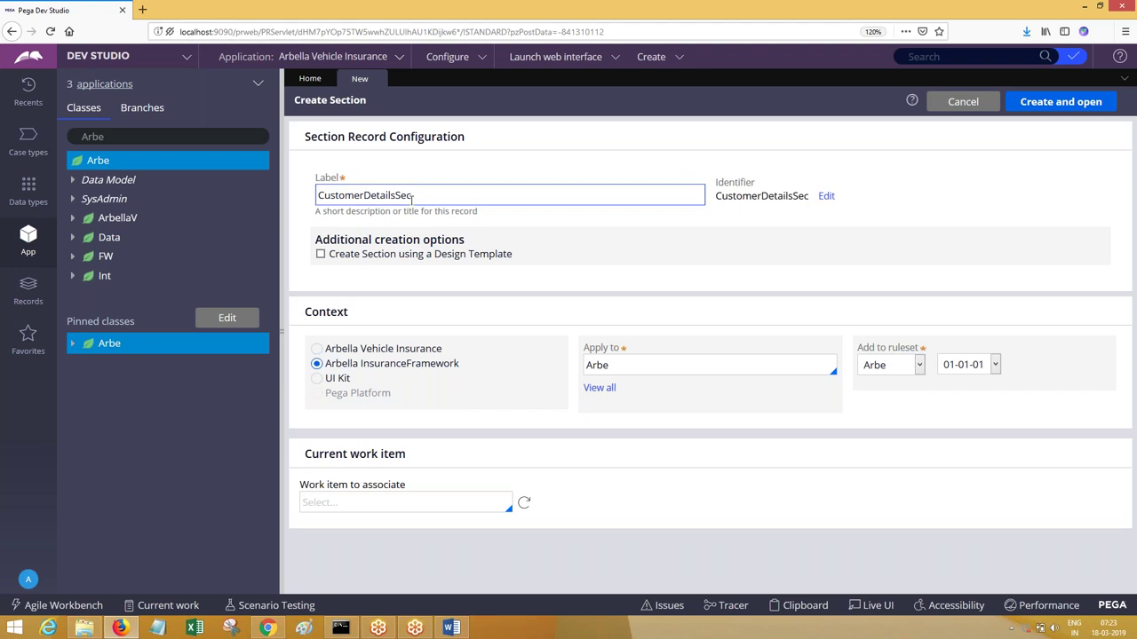
left_click_drag(395, 196, 419, 197)
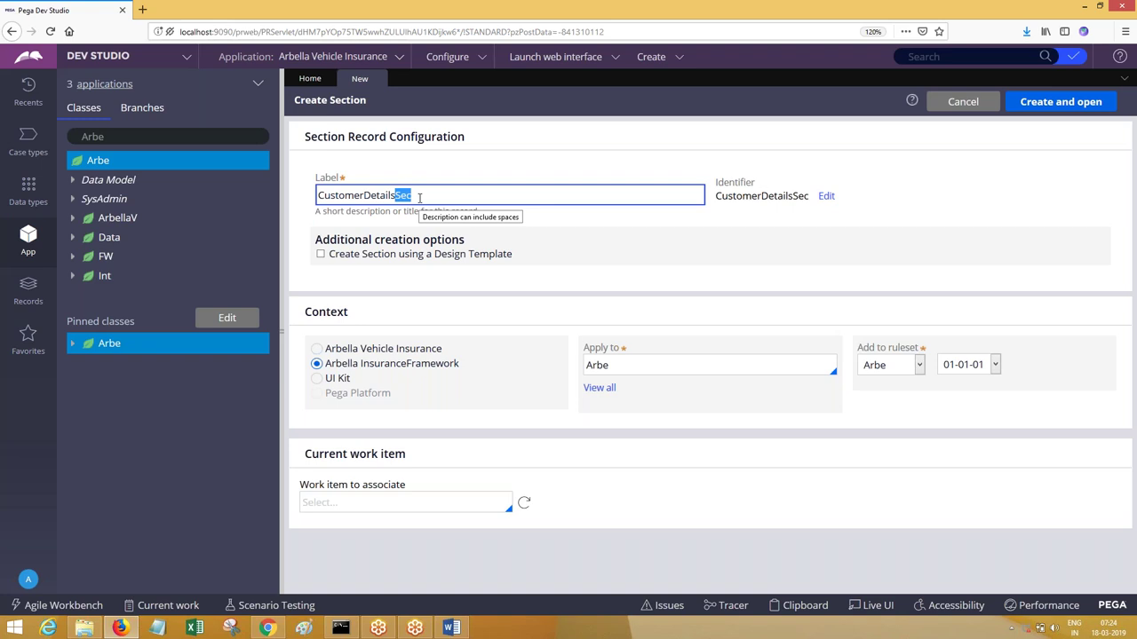
left_click(1057, 103)
left_click(451, 628)
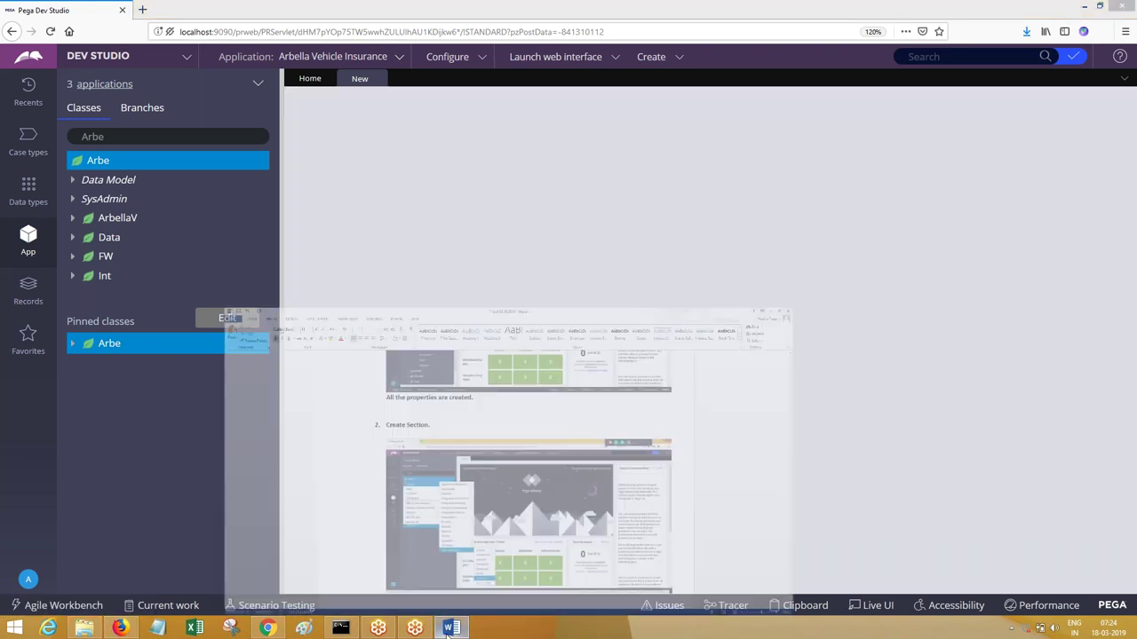
Step: Paste the Create Section screenshot into Word and return to the CustomerDetailsSec editor
scroll(568, 355, "down", 10)
key("alt+Tab")
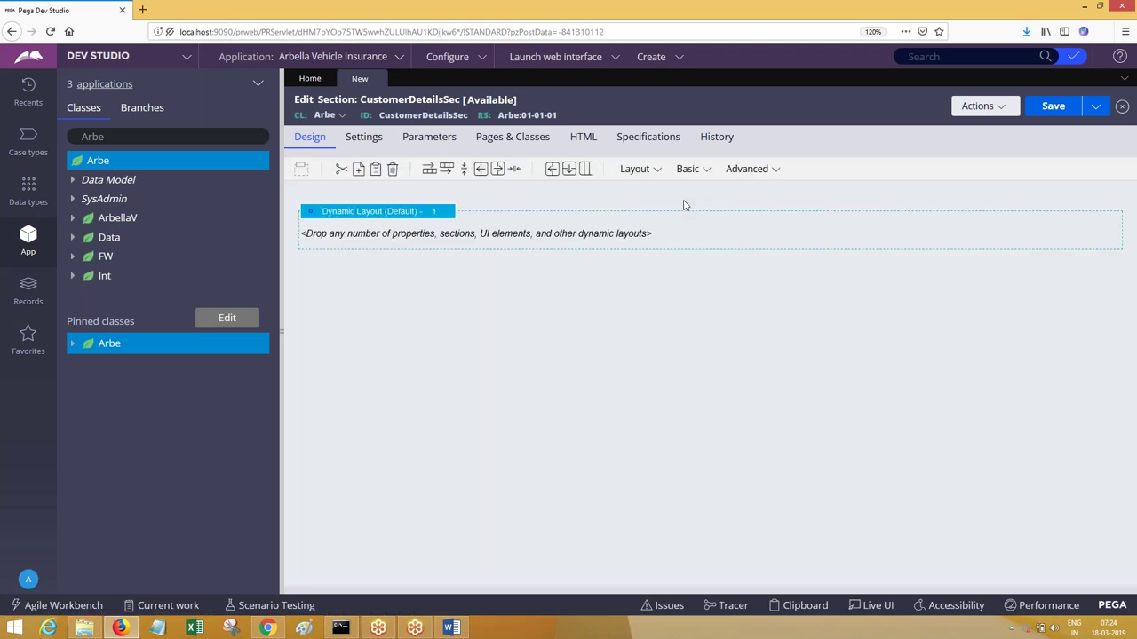
left_click(457, 629)
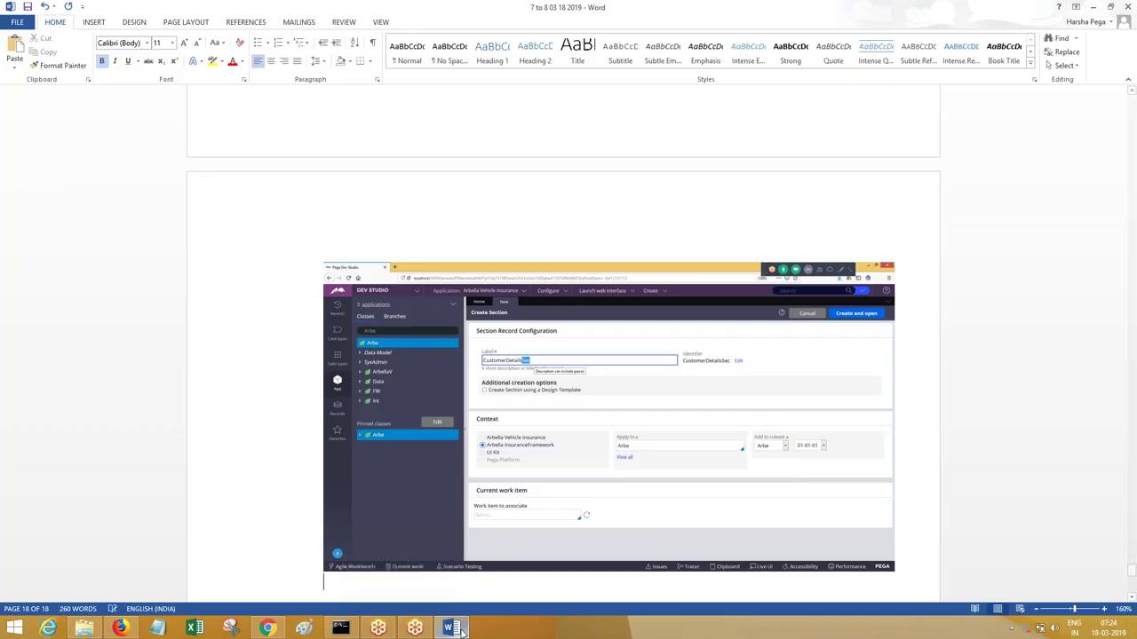
key("ctrl+v")
key("alt+Tab")
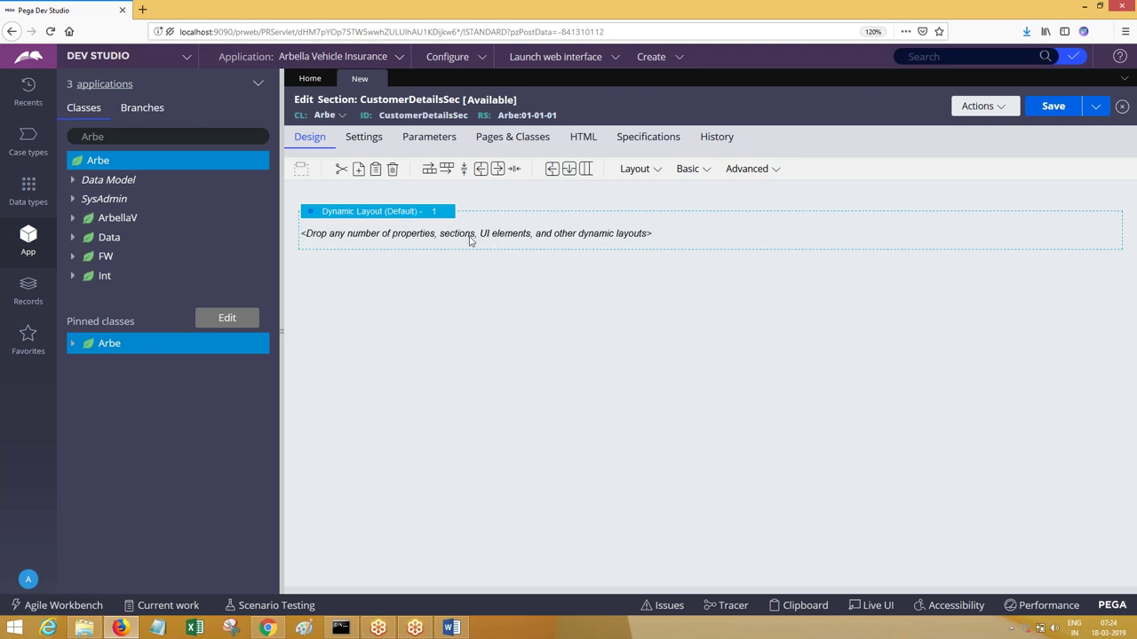
Step: Refresh the Arbe class and expand Data Model > Property to list Age through ZipCode
left_click(387, 238)
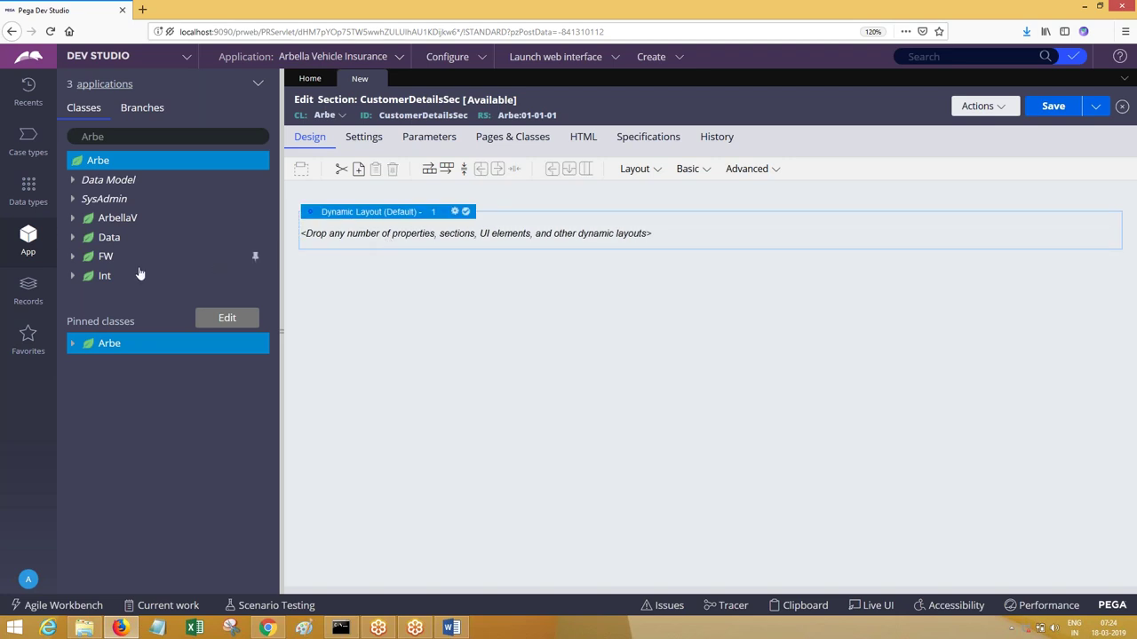
left_click(72, 180)
left_click(96, 165)
right_click(96, 170)
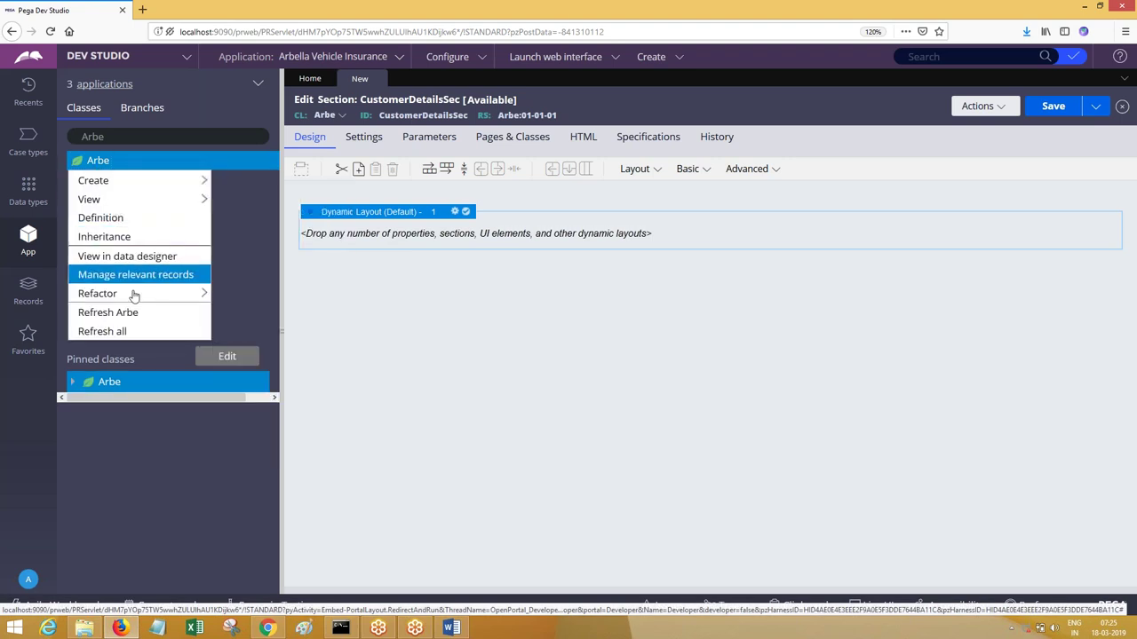
left_click(127, 318)
left_click(76, 187)
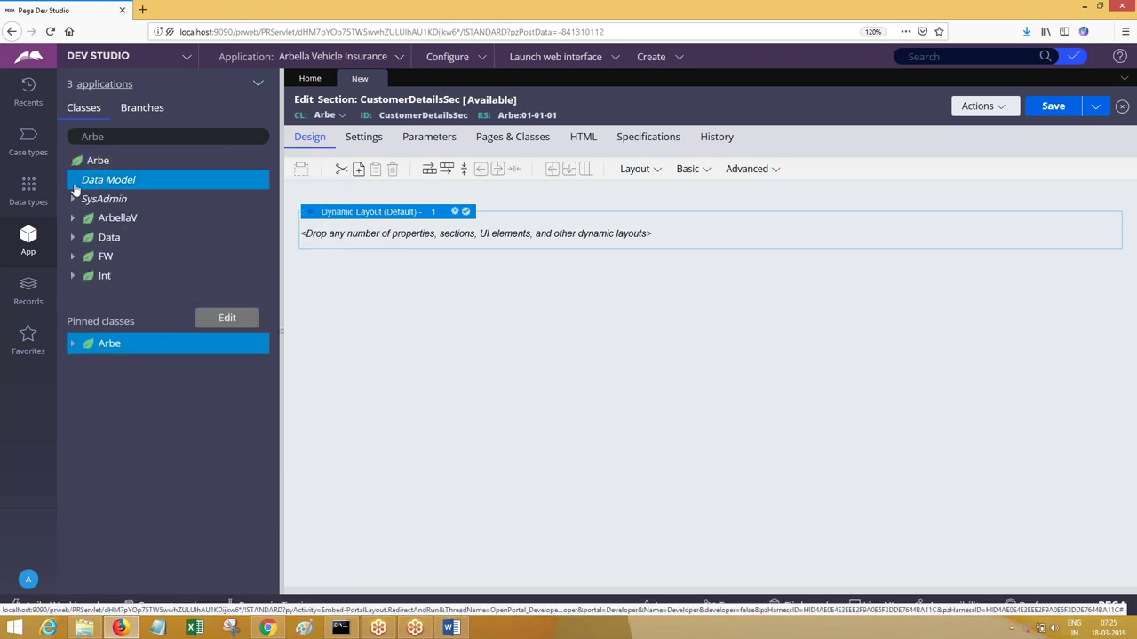
left_click(85, 201)
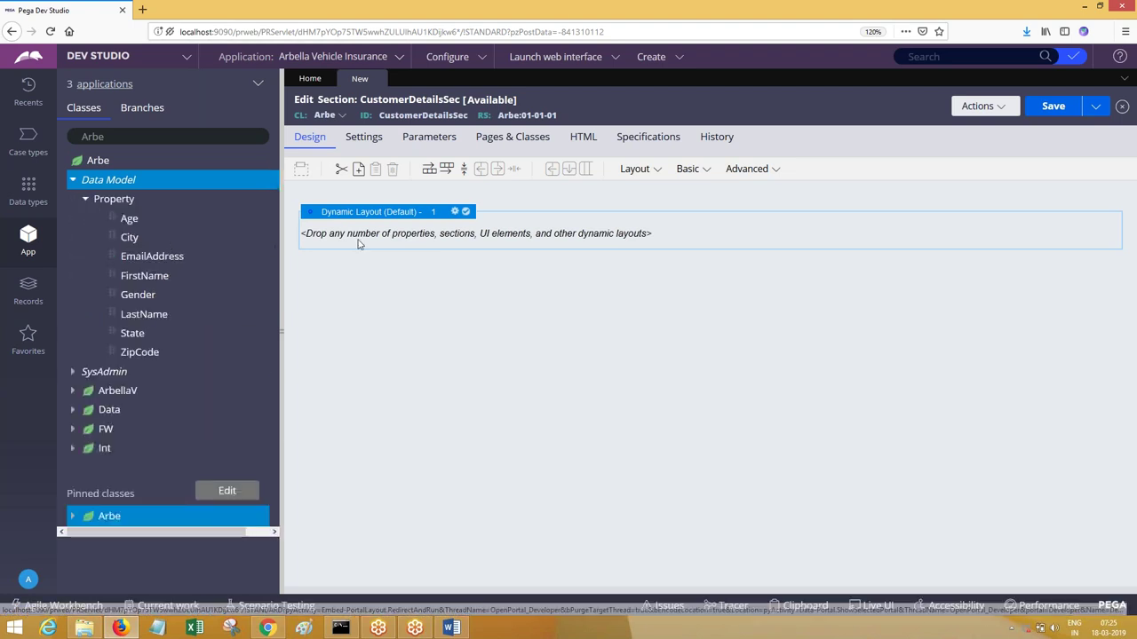
Step: Paste the section editor screenshot into Word and begin the caption 'Drag and drop the'
left_click(451, 627)
key("ctrl+v")
key("Return")
type("Drag and drop the propet")
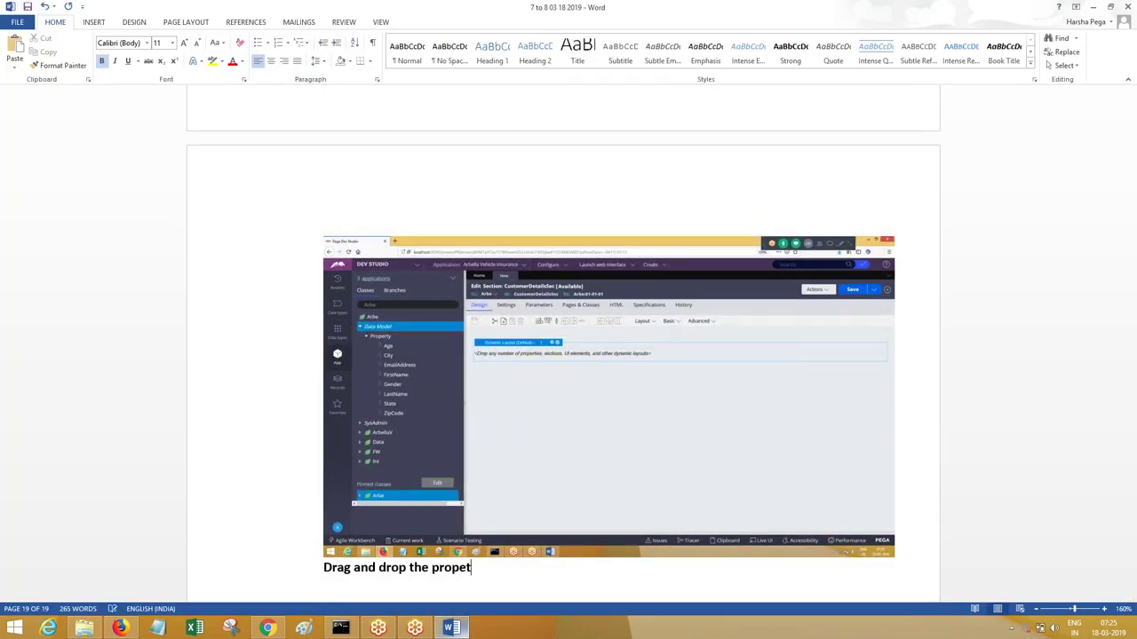
Step: Fix the typo and complete the caption 'Drag and drop the properties into the layout'
key("BackSpace")
type("rties into the layout.")
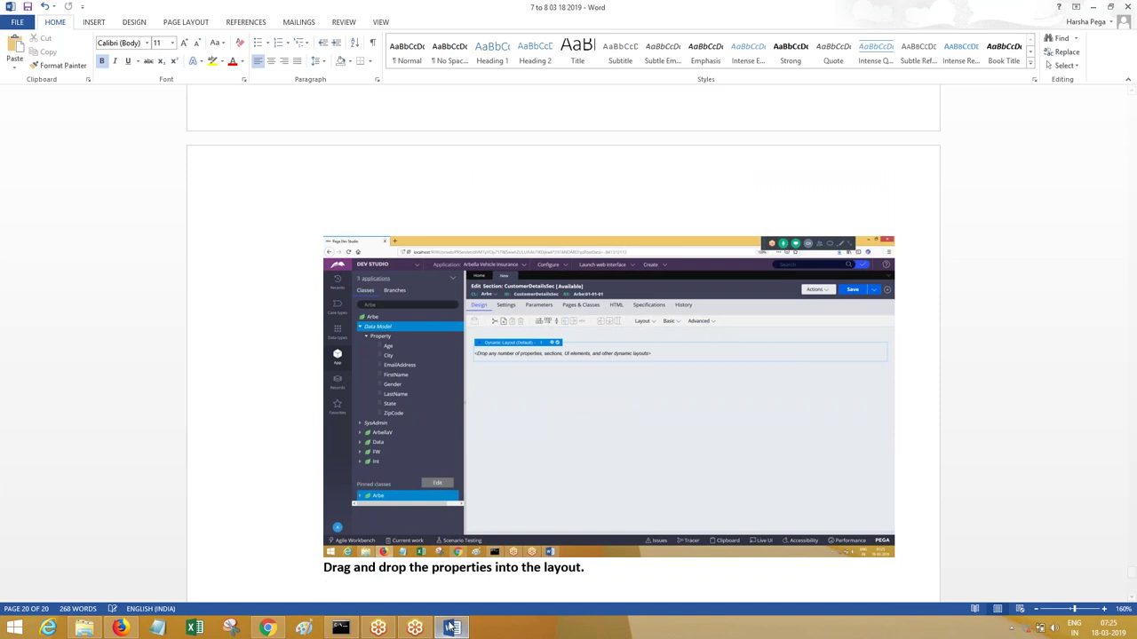
key("alt+Tab")
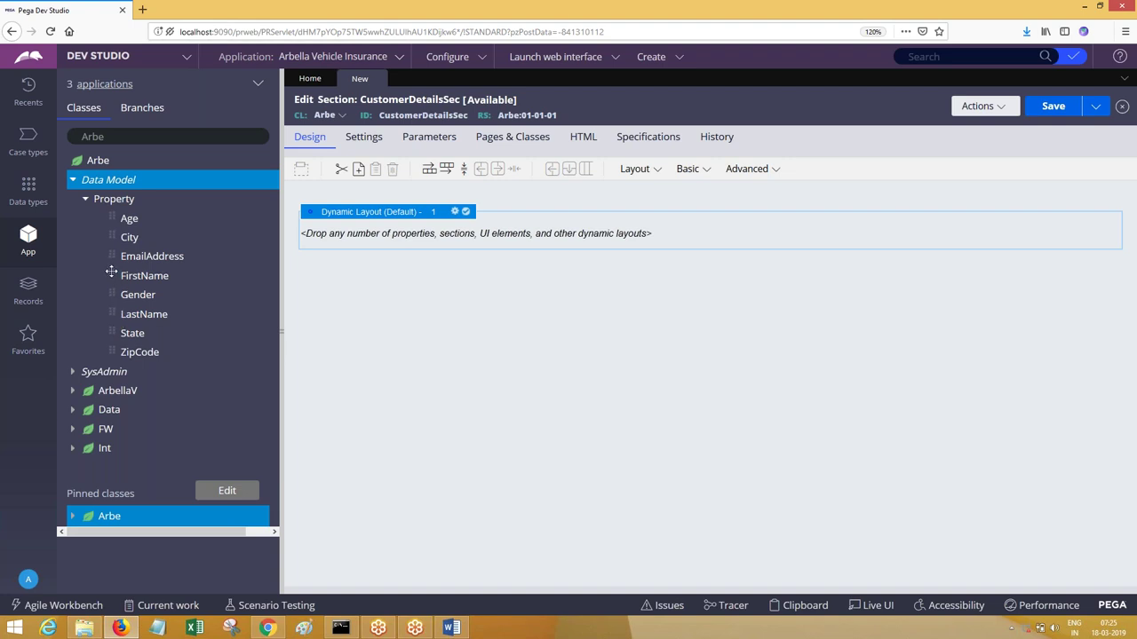
Step: Drag FirstName into the dynamic layout and paste its screenshot into Word
left_click_drag(111, 271, 328, 237)
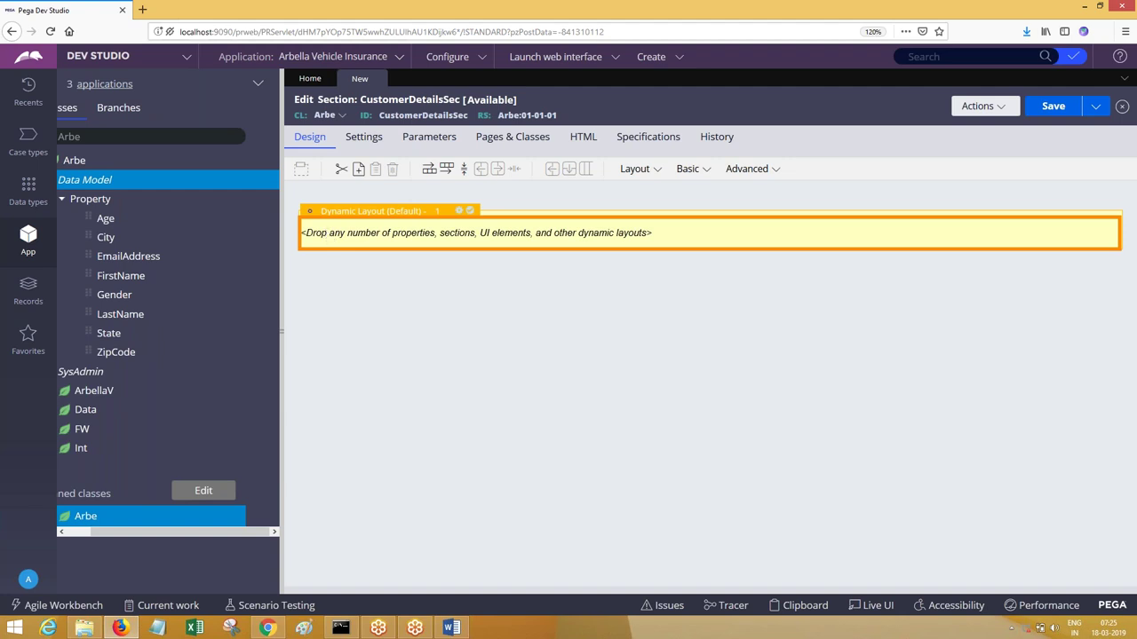
left_click_drag(329, 237, 328, 237)
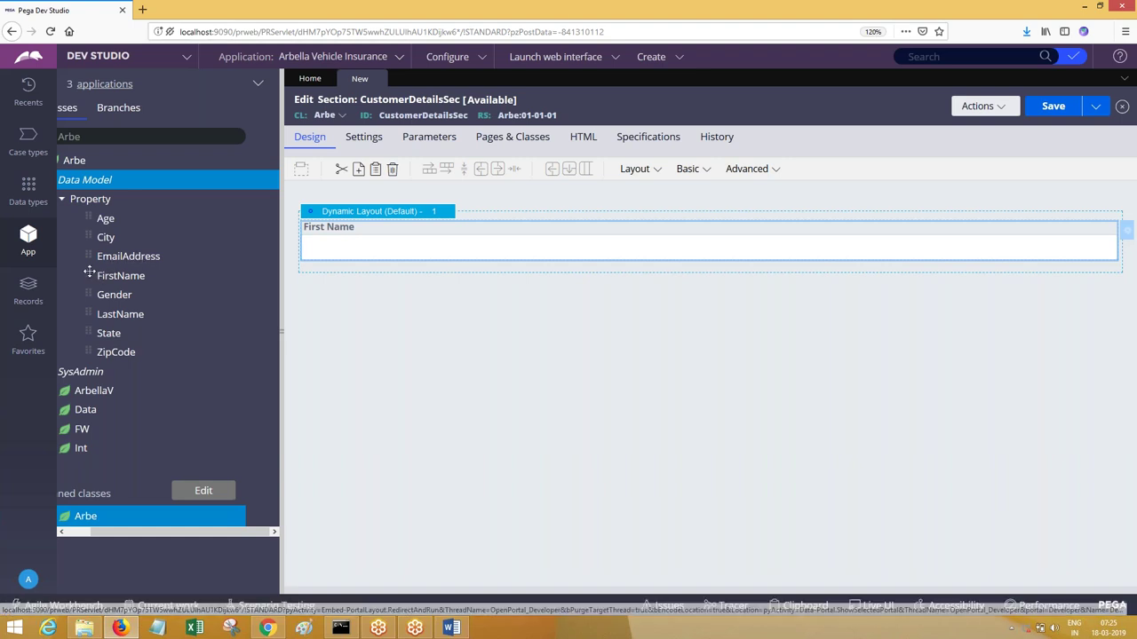
left_click_drag(206, 261, 336, 303)
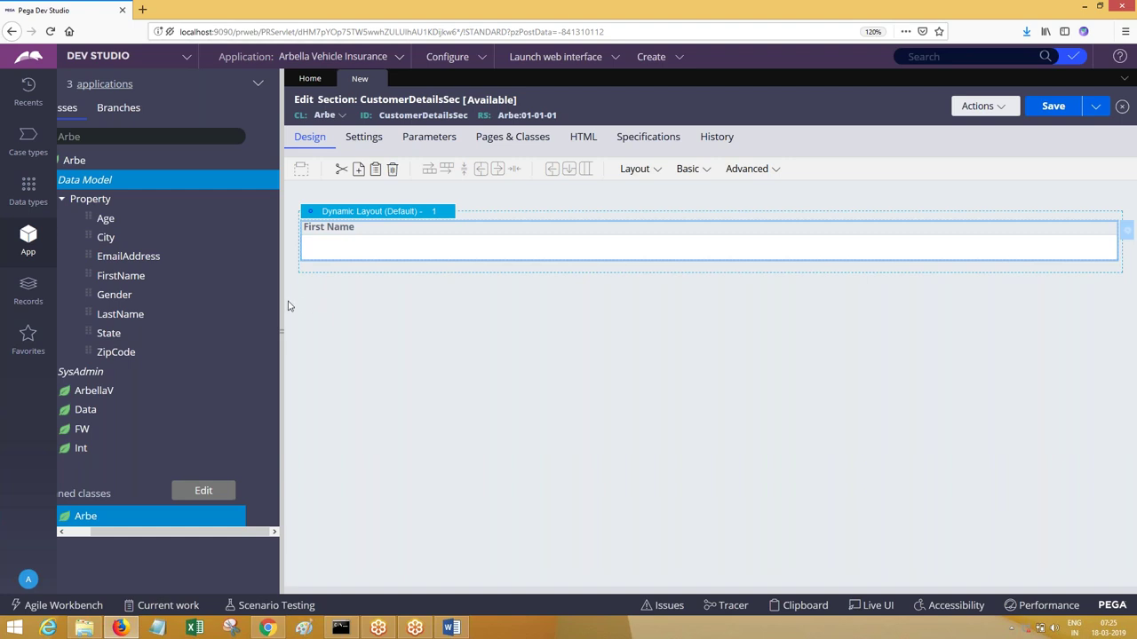
left_click(116, 281)
left_click_drag(117, 283, 341, 235)
left_click(451, 628)
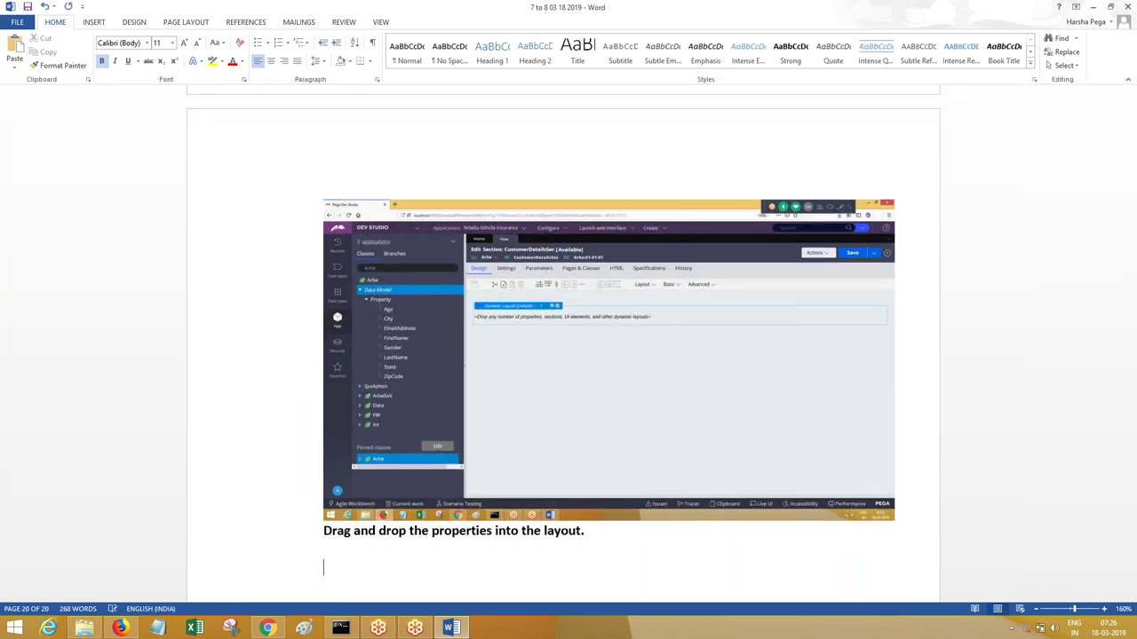
key("ctrl+v")
left_click(452, 628)
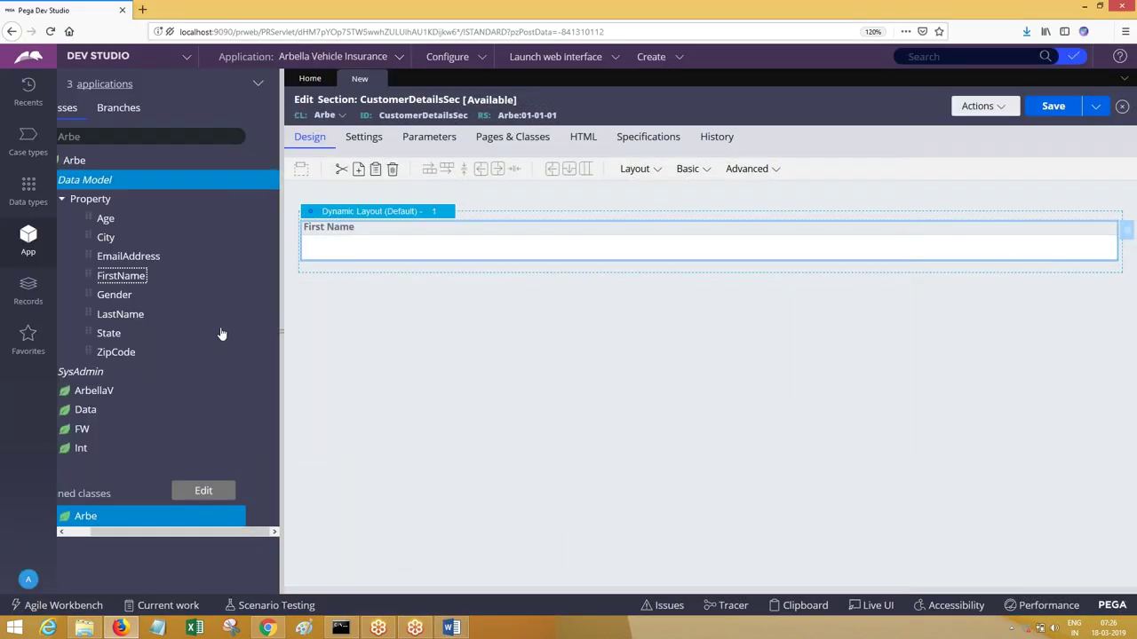
Step: Add the LastName property to the layout below First Name
left_click_drag(86, 314, 382, 278)
left_click(451, 628)
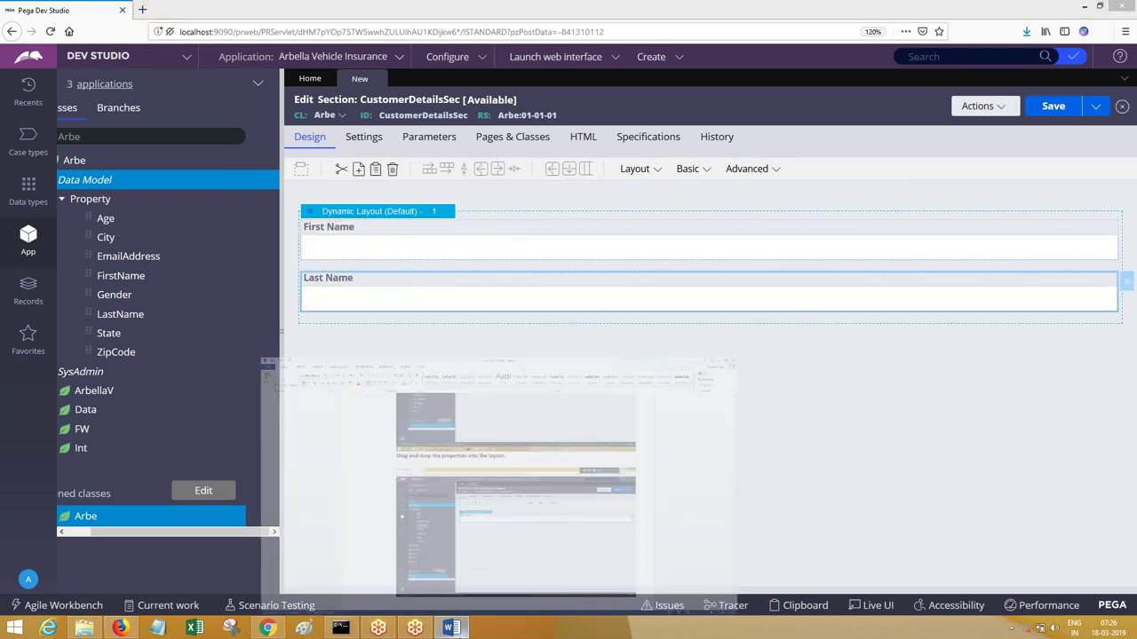
left_click(451, 628)
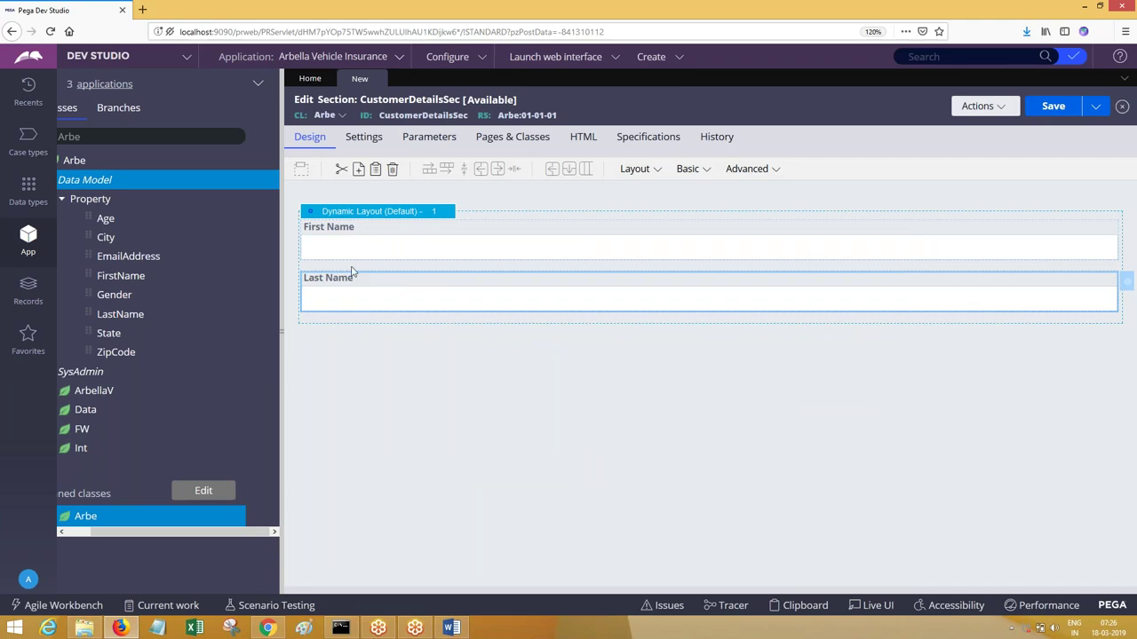
left_click(451, 628)
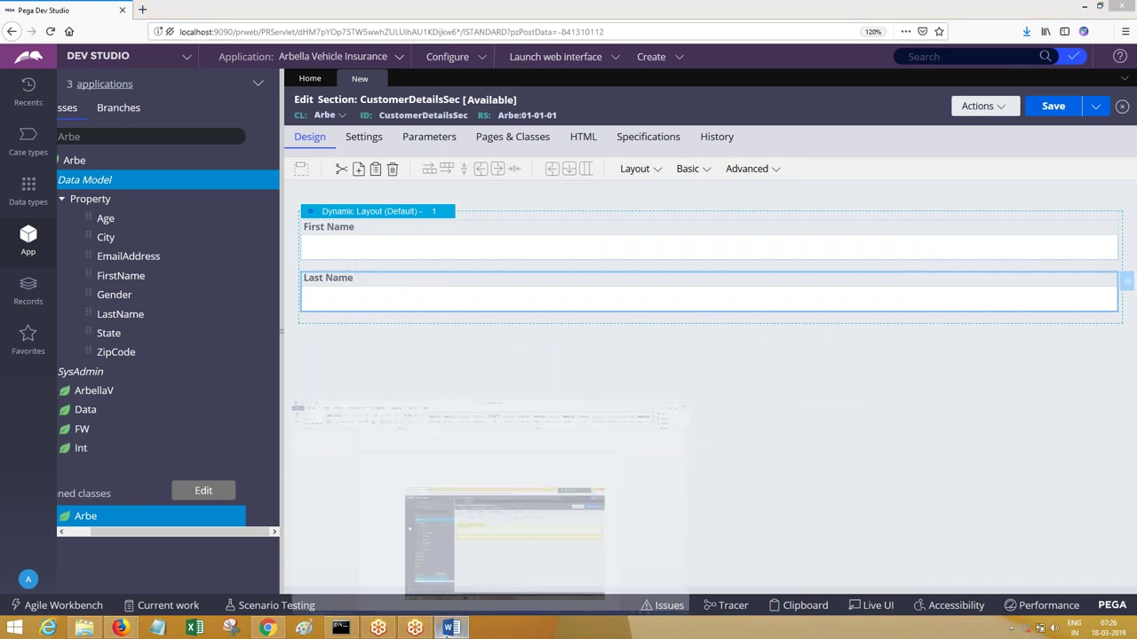
left_click(450, 628)
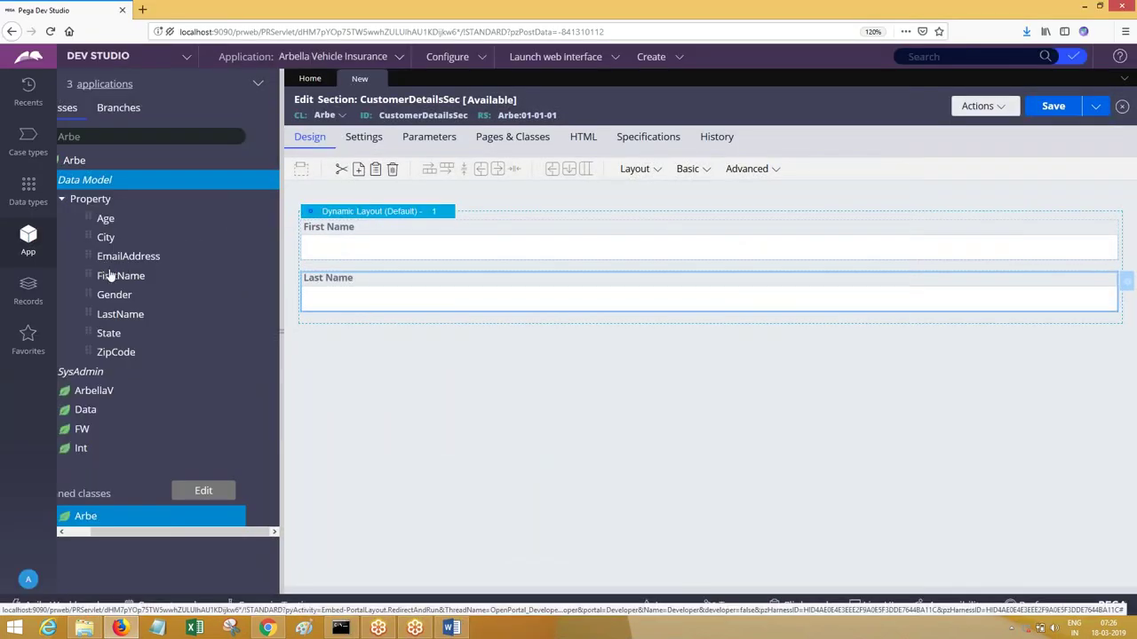
Step: Add Gender, Age, State, City, ZipCode and Email Address fields below Last Name
left_click_drag(98, 297, 413, 327)
left_click_drag(87, 217, 373, 395)
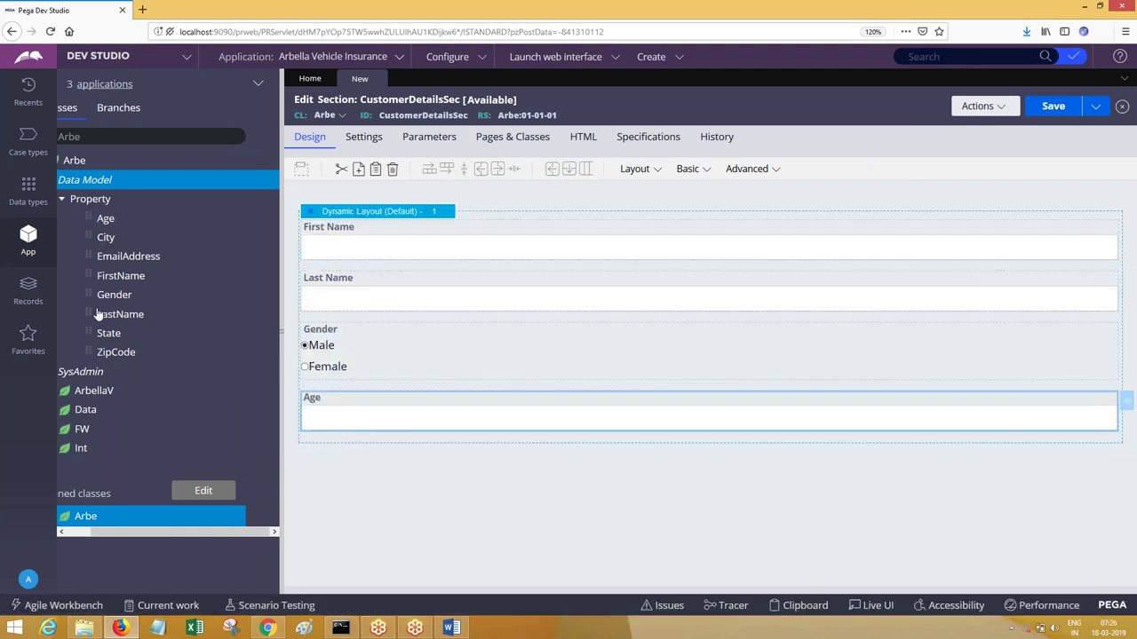
left_click_drag(88, 333, 400, 450)
left_click_drag(89, 236, 369, 500)
left_click_drag(89, 352, 407, 537)
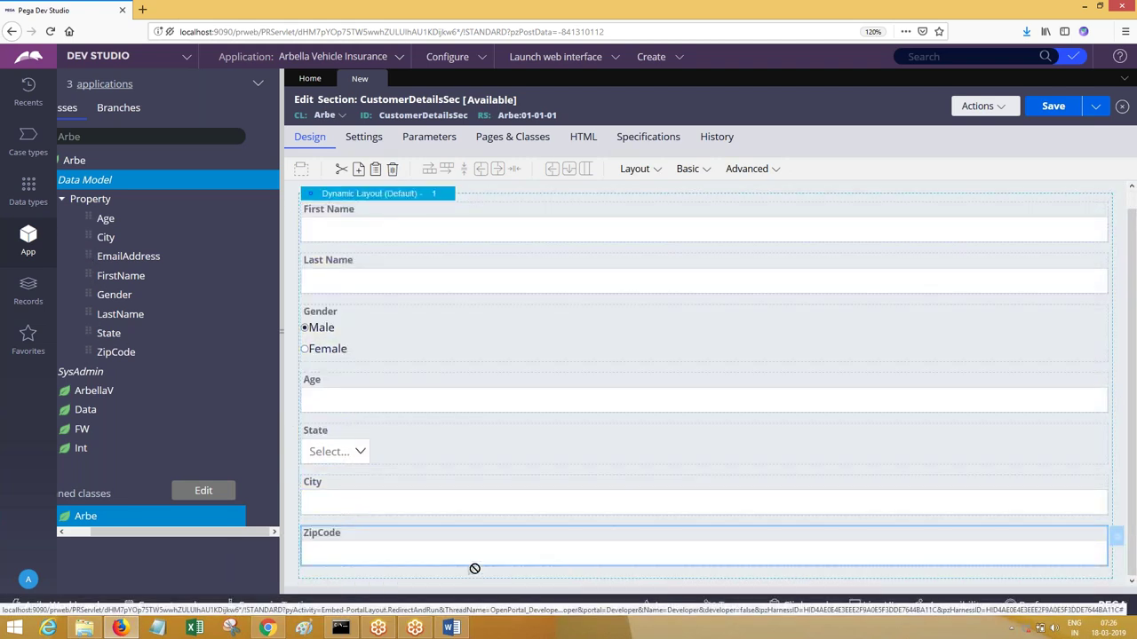
left_click_drag(471, 568, 814, 568)
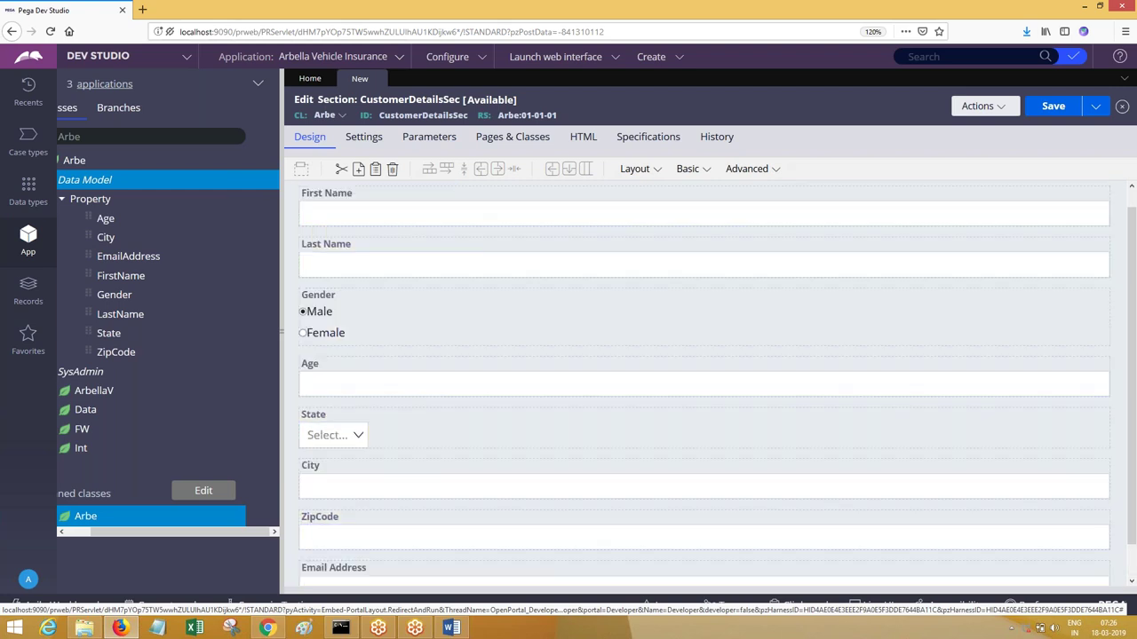
left_click_drag(1134, 298, 1135, 319)
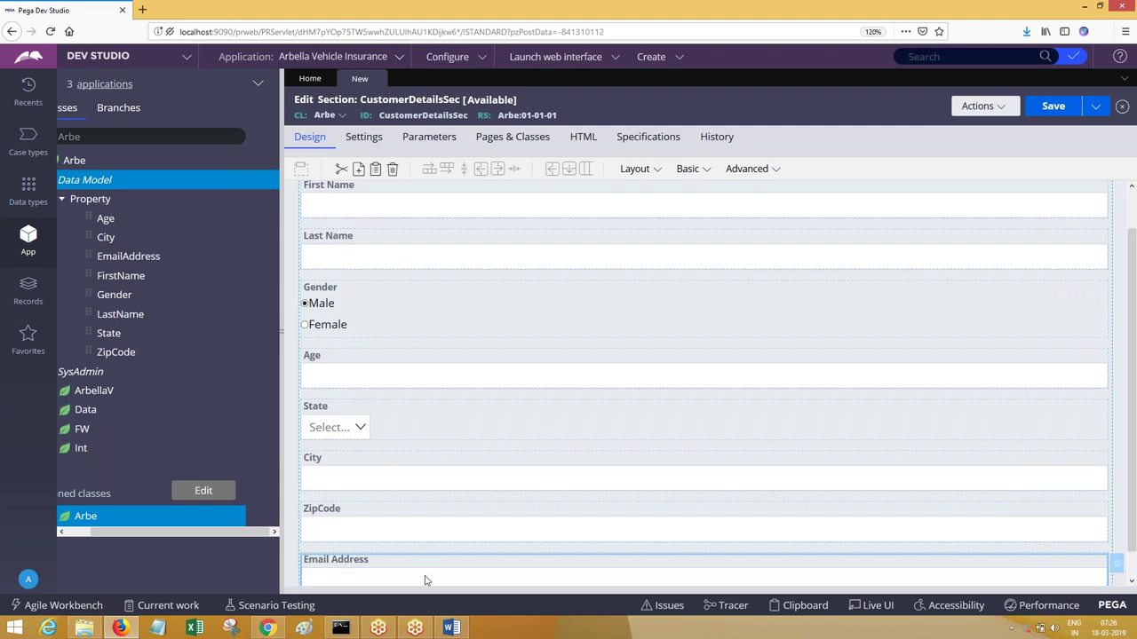
left_click(449, 627)
Step: Paste the filled-layout screenshot and add notes 'Align the controls.' and 'Double click on Layout'
key("ctrl+v")
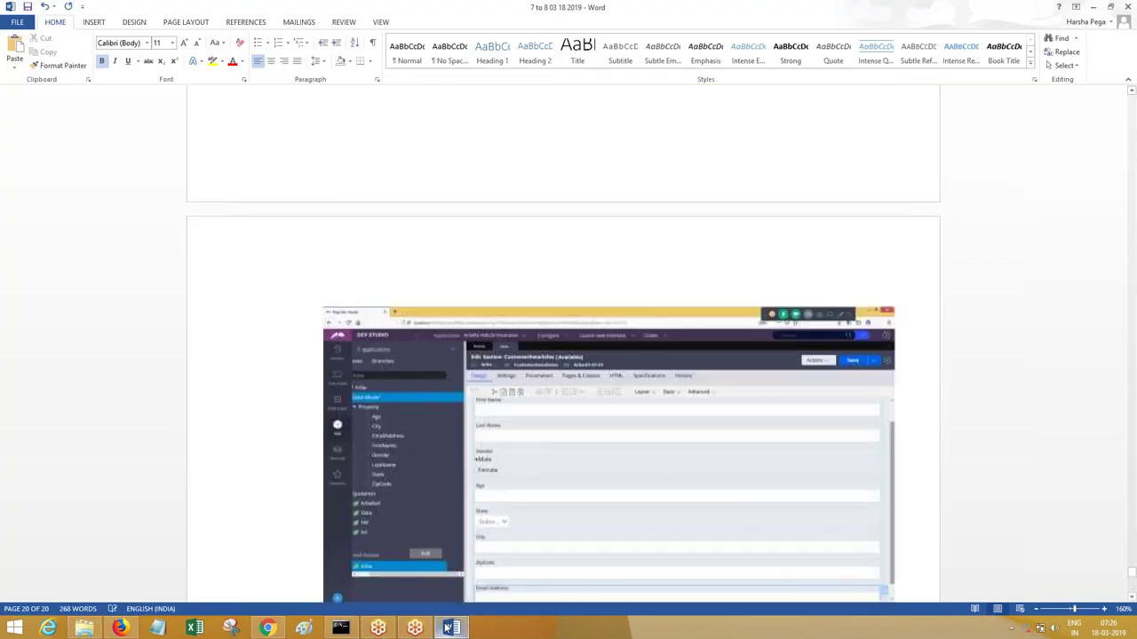
type("Allig")
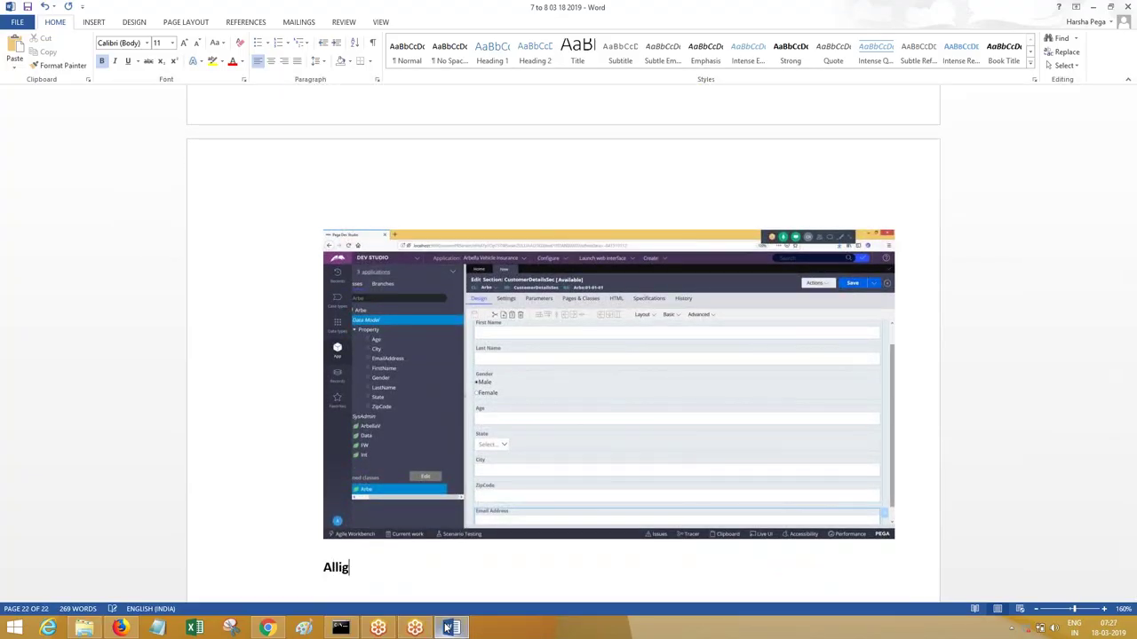
type("n the co")
right_click(347, 566)
left_click(389, 494)
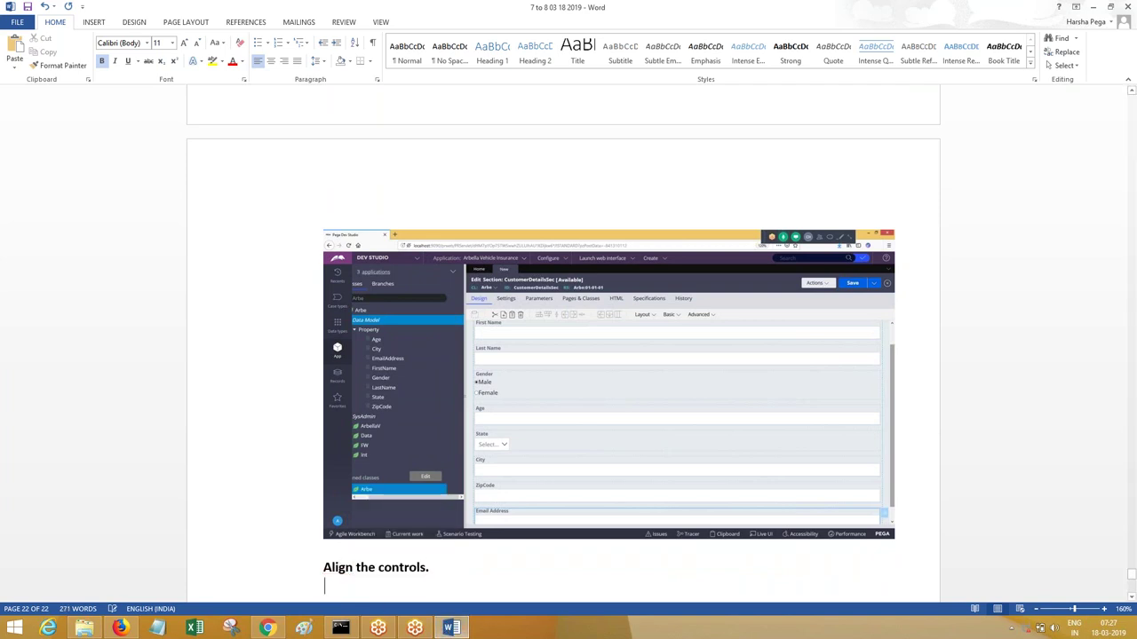
key("Return")
type("Double click on Layout")
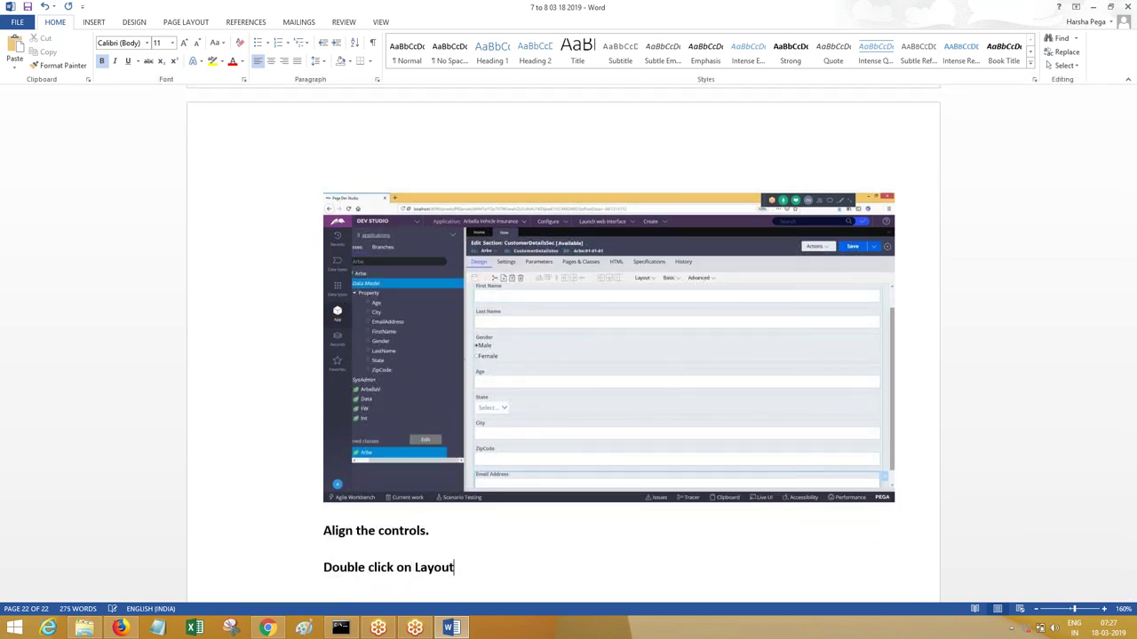
left_click(120, 628)
scroll(1135, 220, "up", 1)
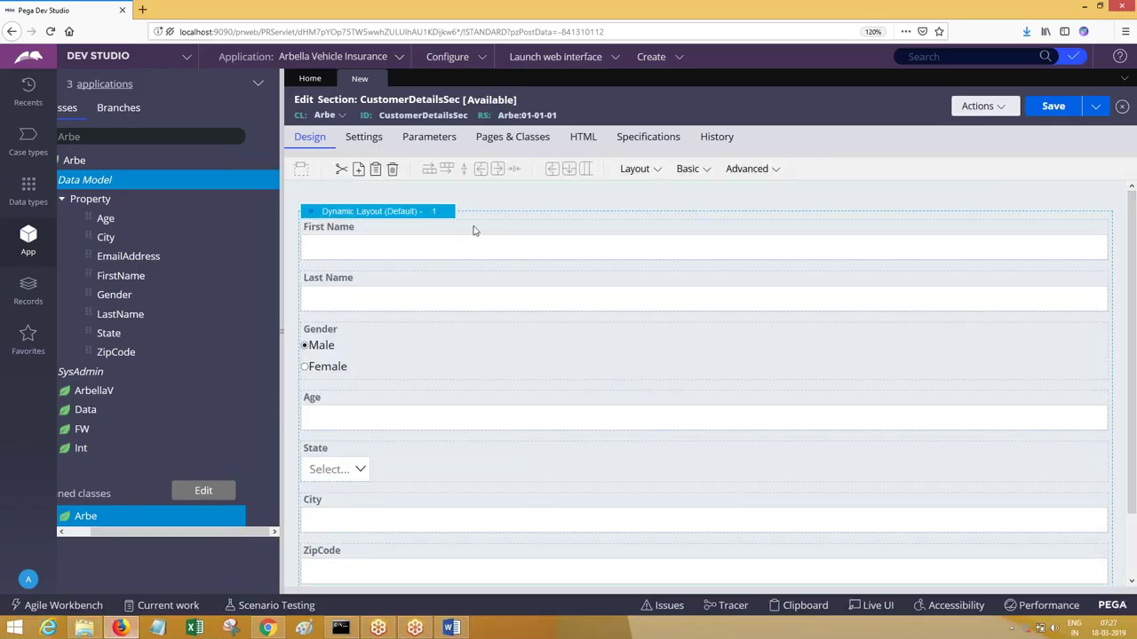
Step: Open the dynamic layout's properties and paste the dialog screenshot into Word
left_click(377, 216)
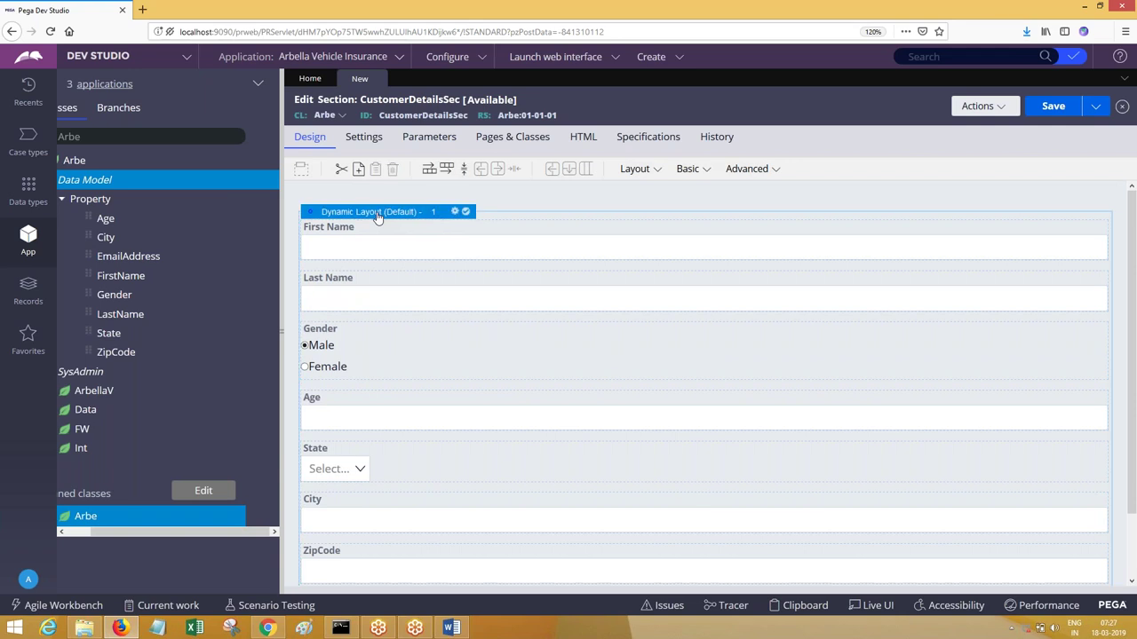
double_click(378, 216)
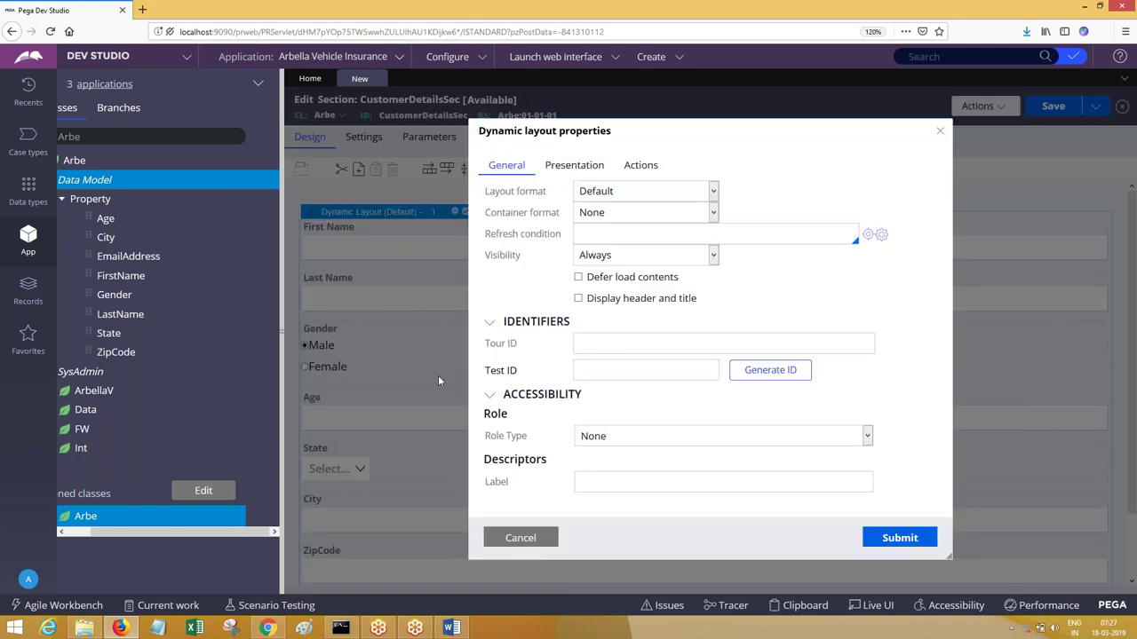
left_click(451, 628)
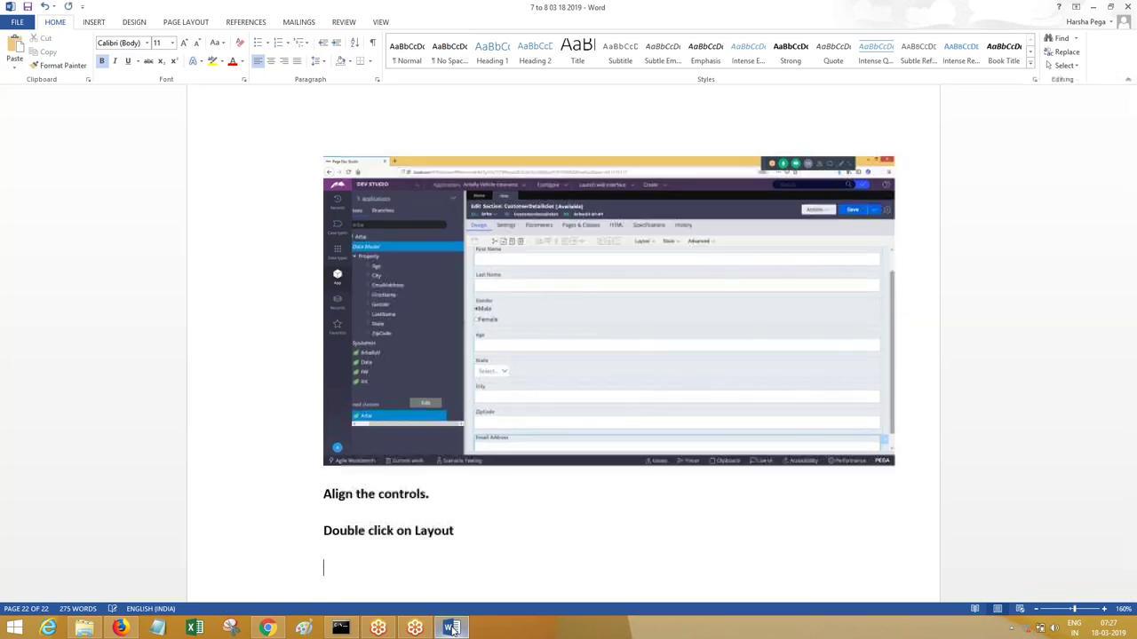
key("ctrl+v")
left_click(451, 628)
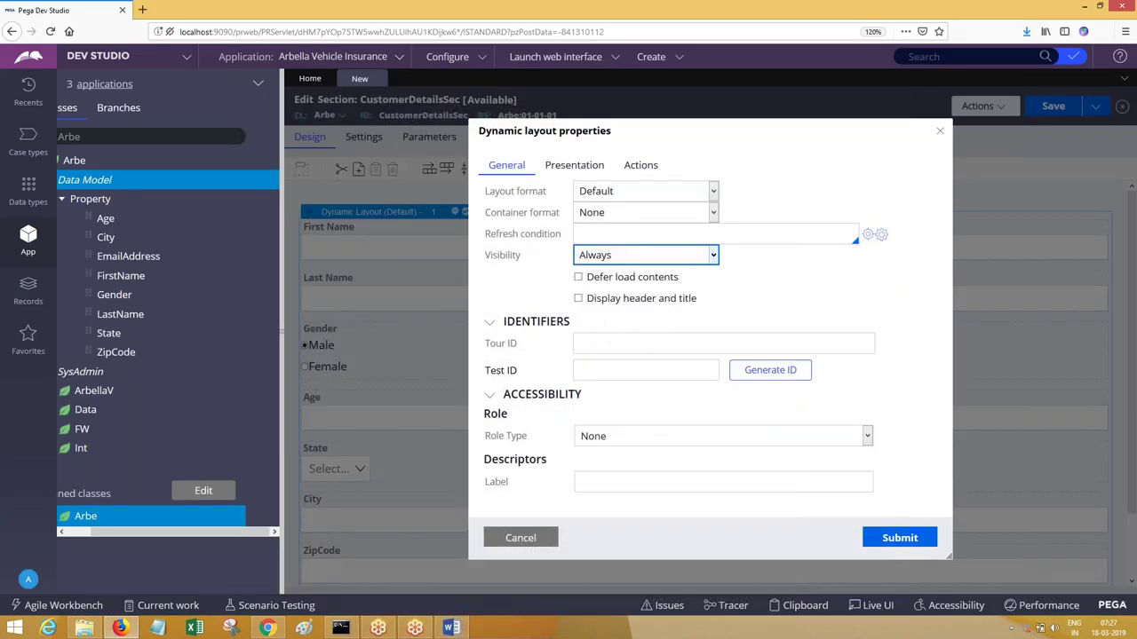
Step: Try the Inline grid triple format, then switch the layout to Inline grid double
left_click(632, 199)
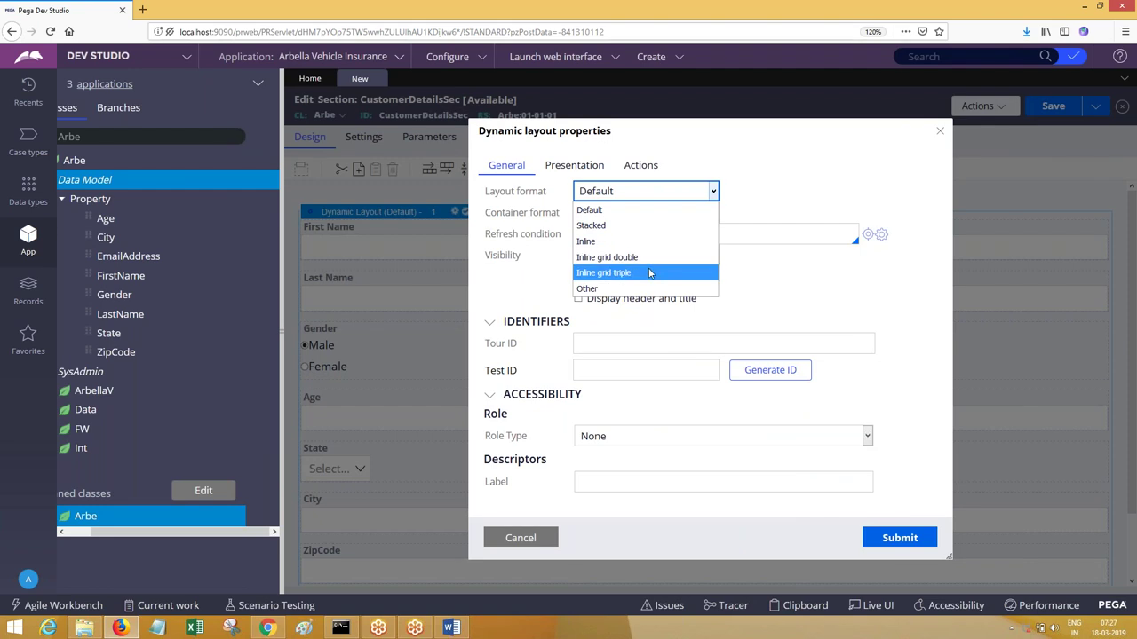
left_click(652, 272)
left_click(899, 538)
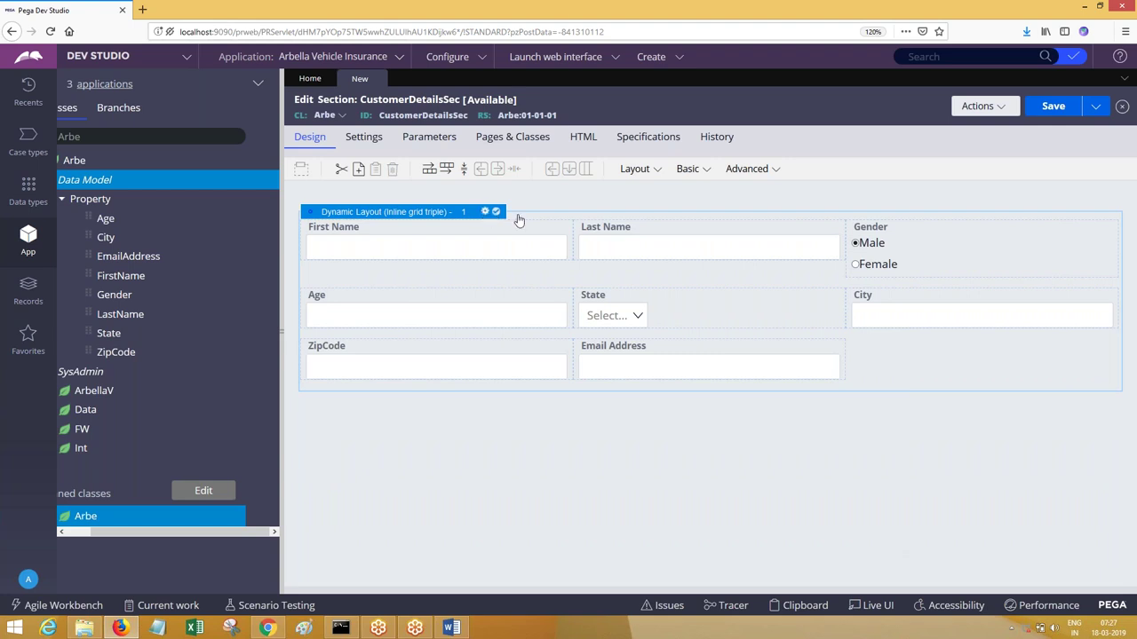
double_click(571, 233)
left_click(644, 191)
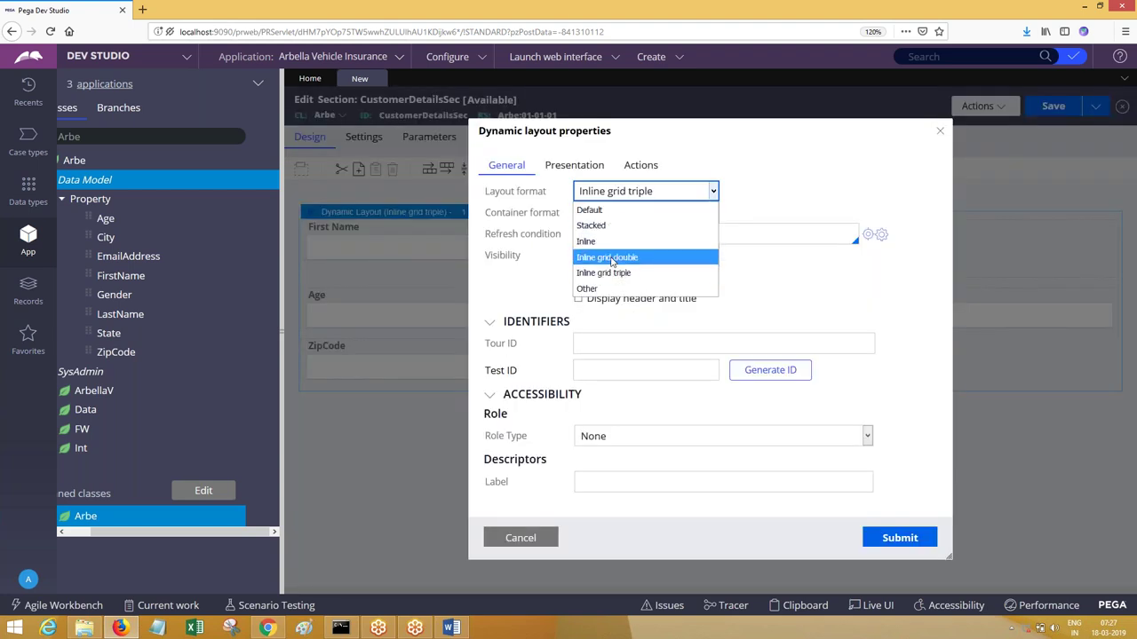
left_click(614, 259)
left_click(893, 537)
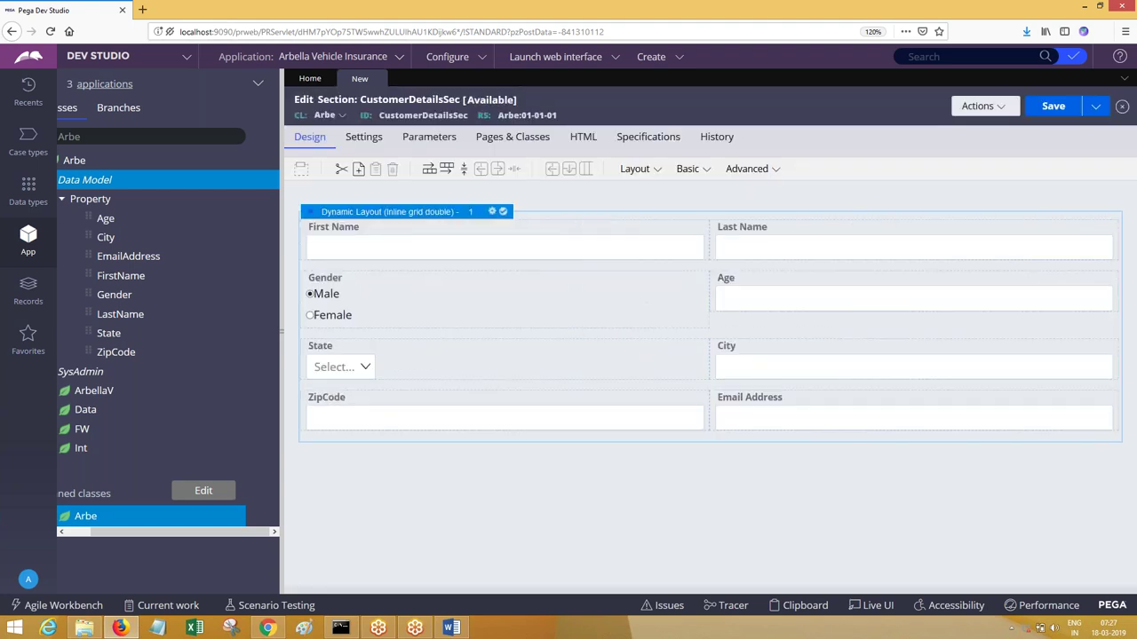
Step: Reopen the layout properties, keep Inline grid double and confirm the dialog
double_click(581, 221)
left_click(622, 195)
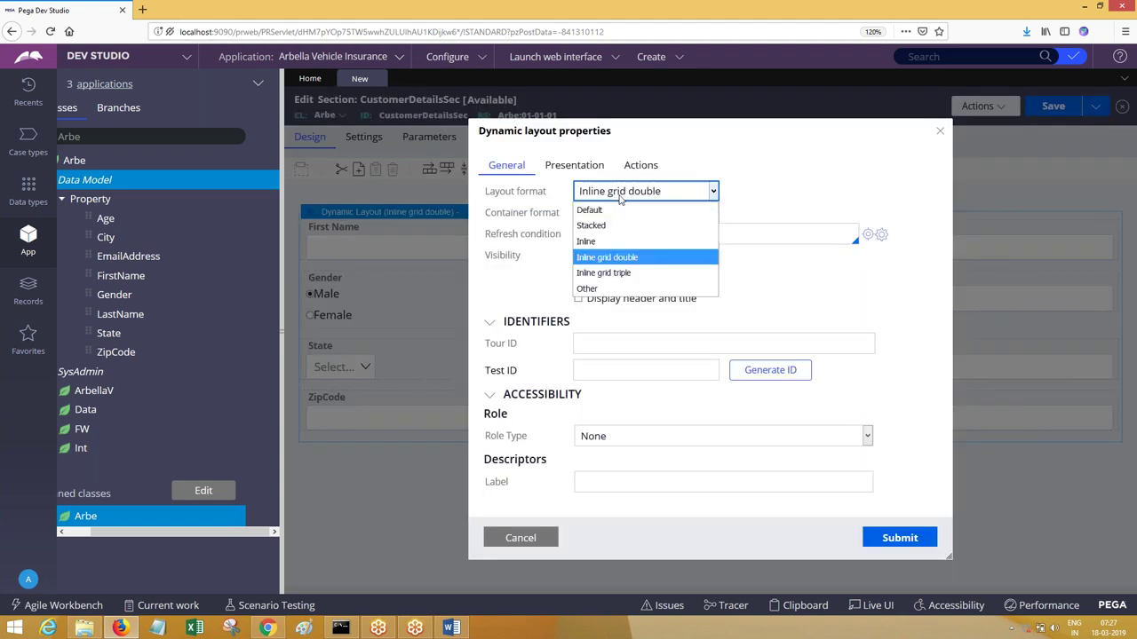
left_click(617, 260)
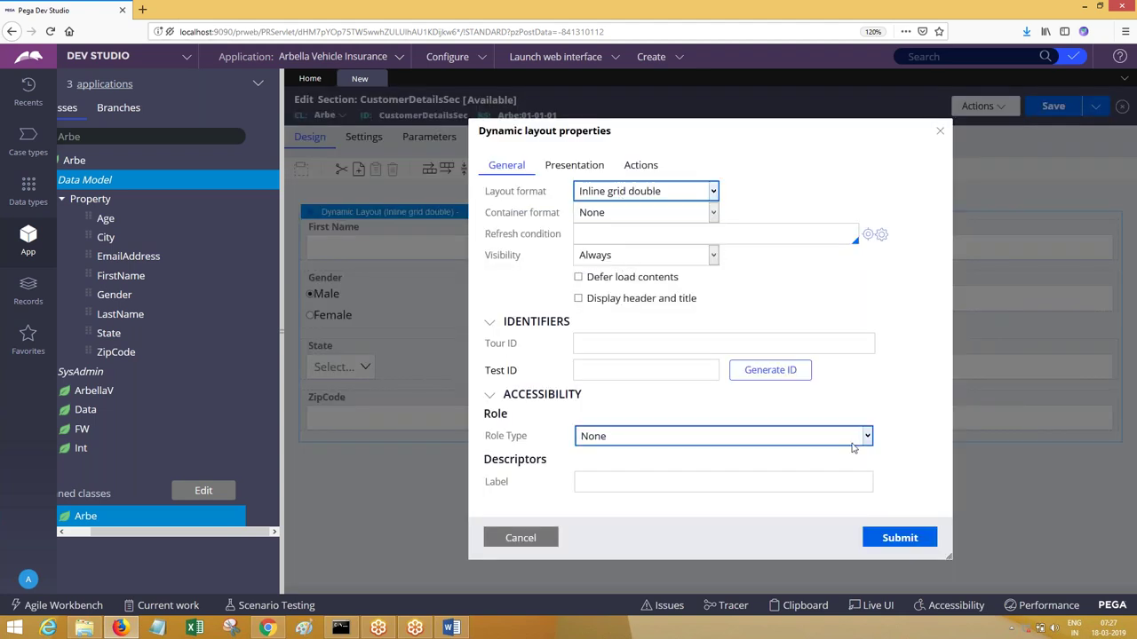
right_click(884, 546)
left_click(884, 545)
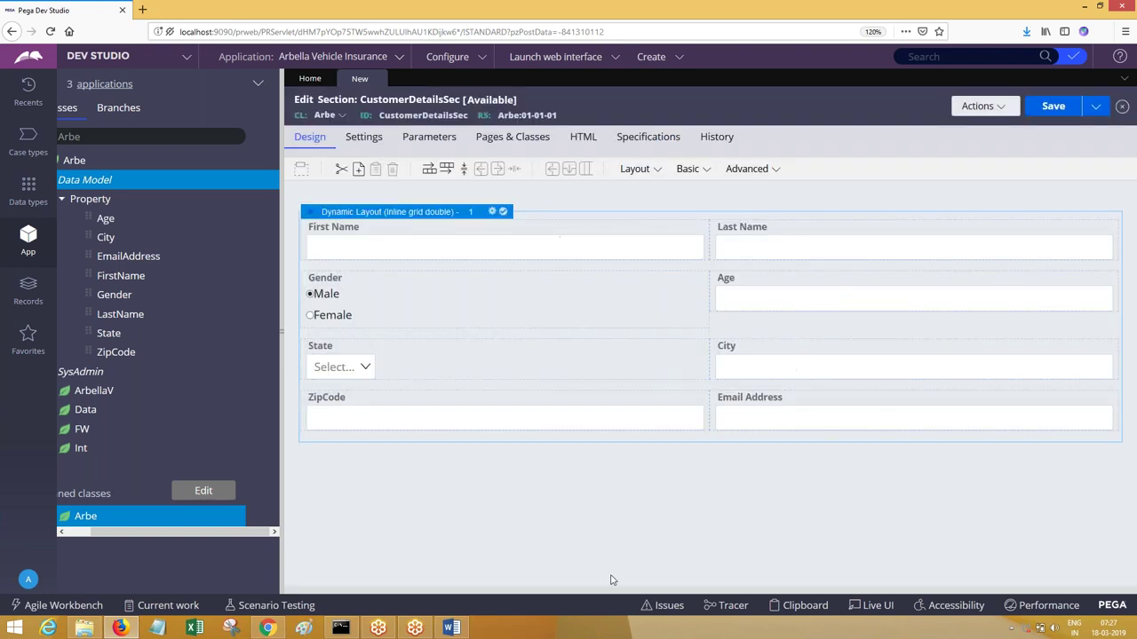
left_click(452, 628)
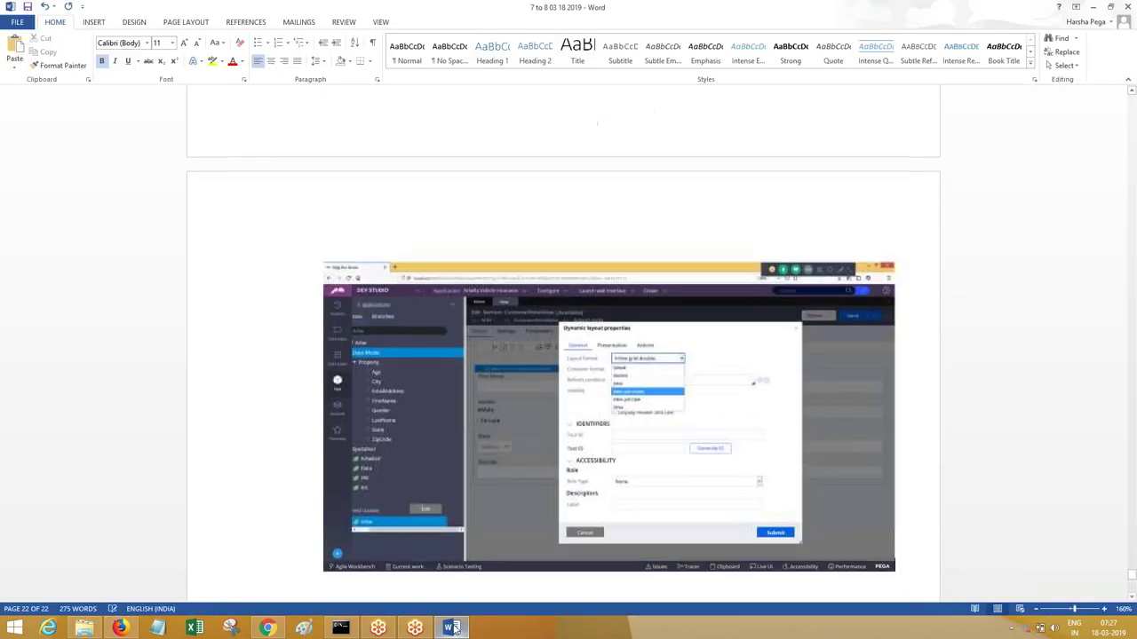
Step: Paste the two-column layout screenshot with the note 'Save.' and save CustomerDetailsSec
left_click(452, 628)
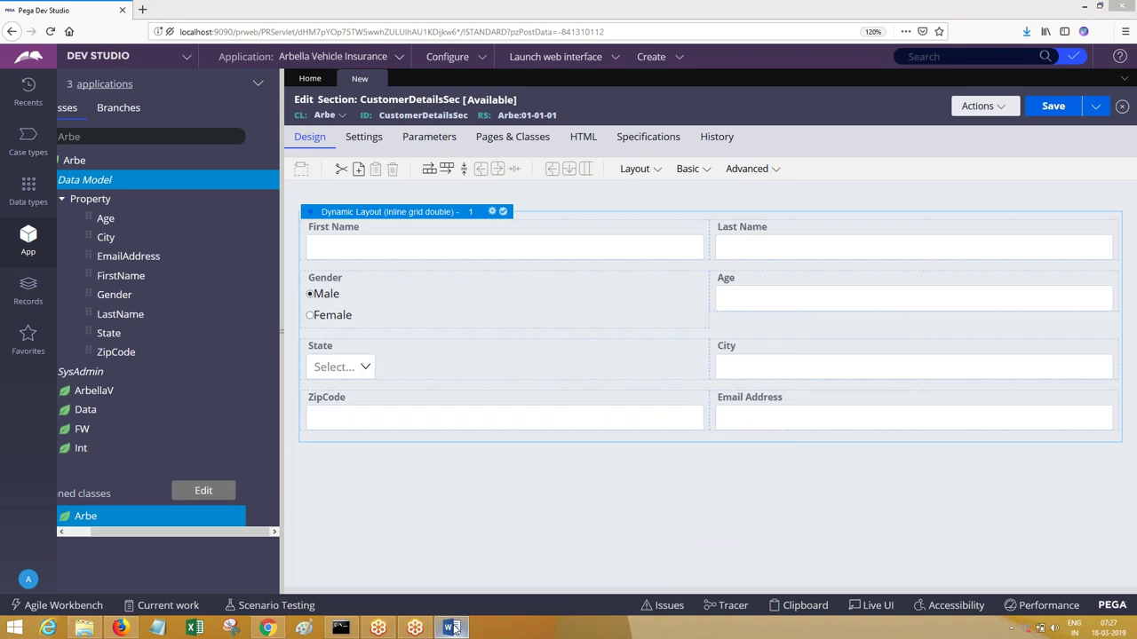
left_click(452, 628)
key("ctrl+v")
key("Return")
type("Save.")
key("Return")
left_click(452, 628)
left_click(1052, 107)
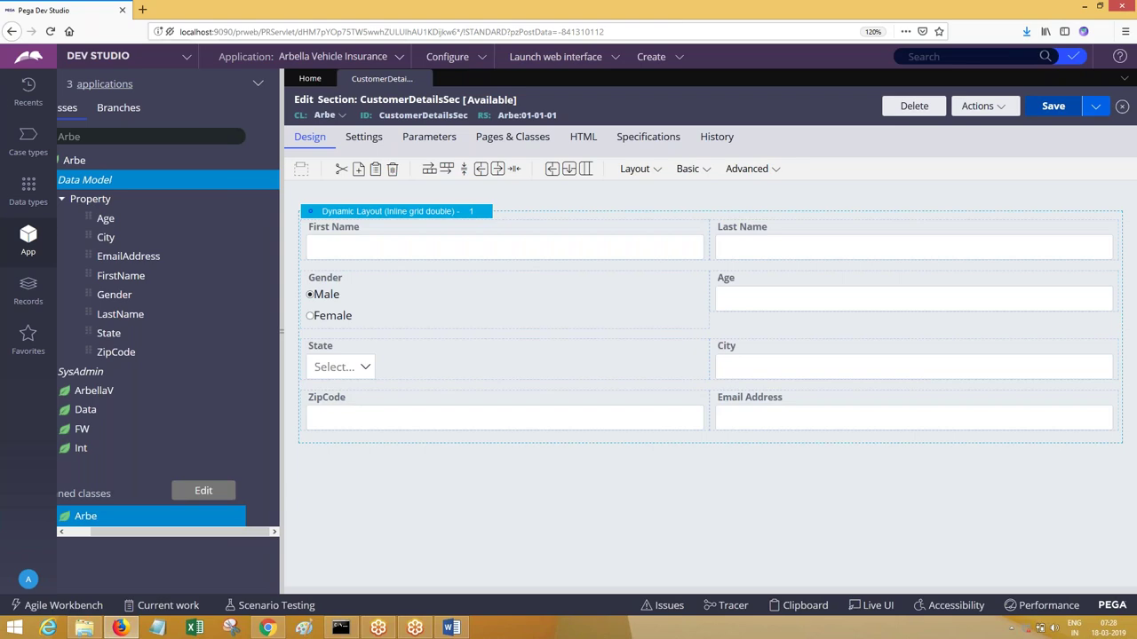
Step: Paste the saved-section screenshot with the note 'Done.' and close the CustomerDetailsSec editor
left_click(450, 629)
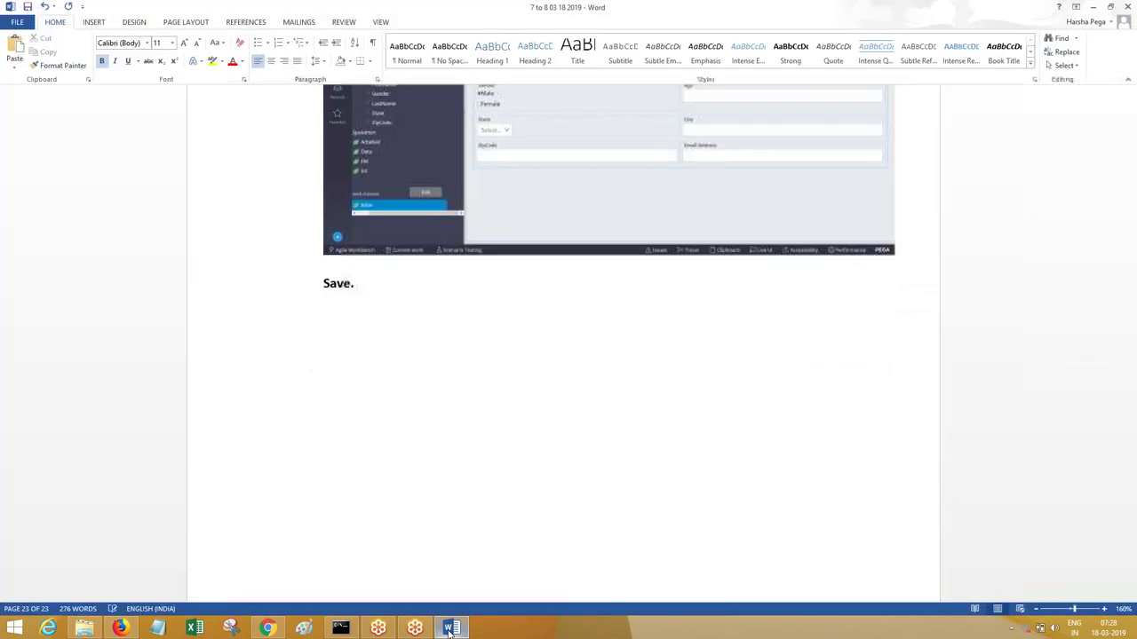
key("ctrl+v")
key("Return")
type("Done.")
key("Return")
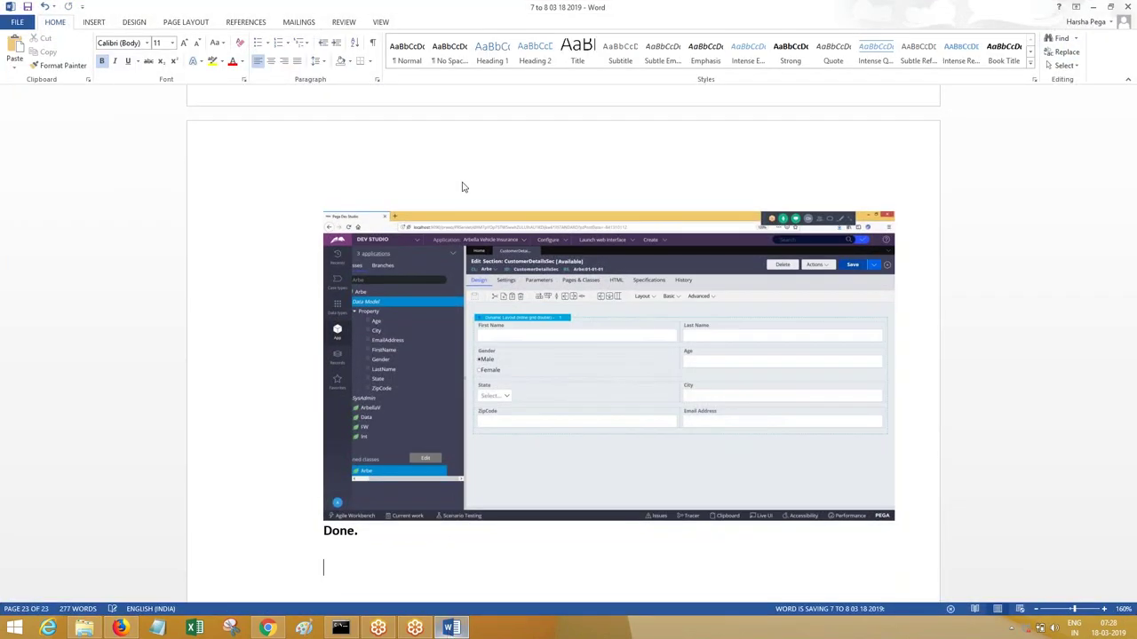
left_click(450, 629)
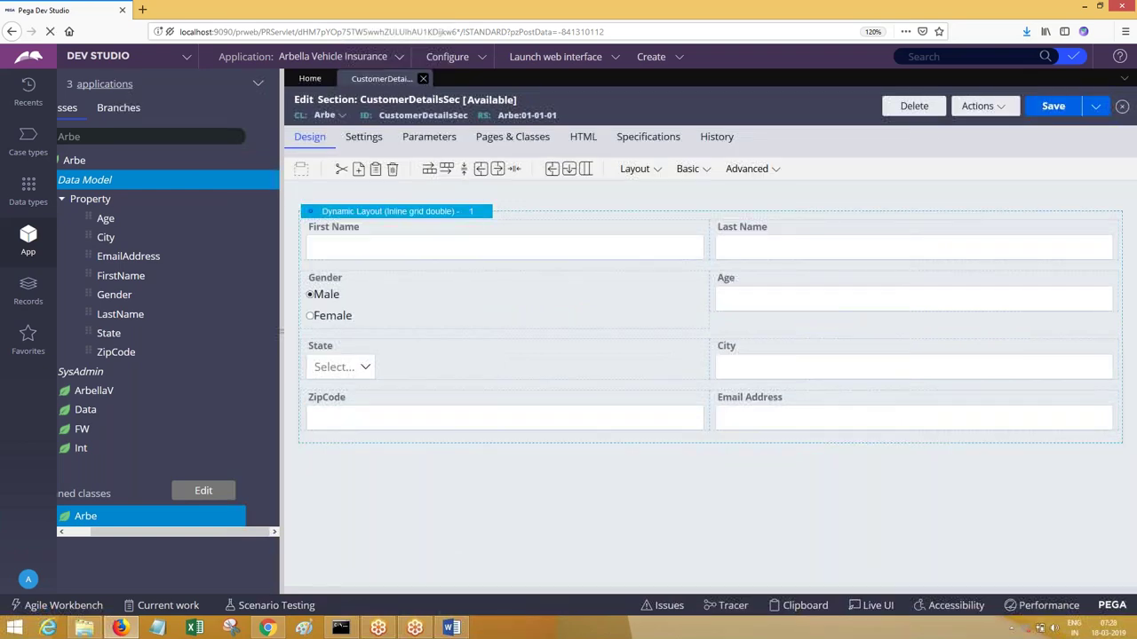
left_click(423, 78)
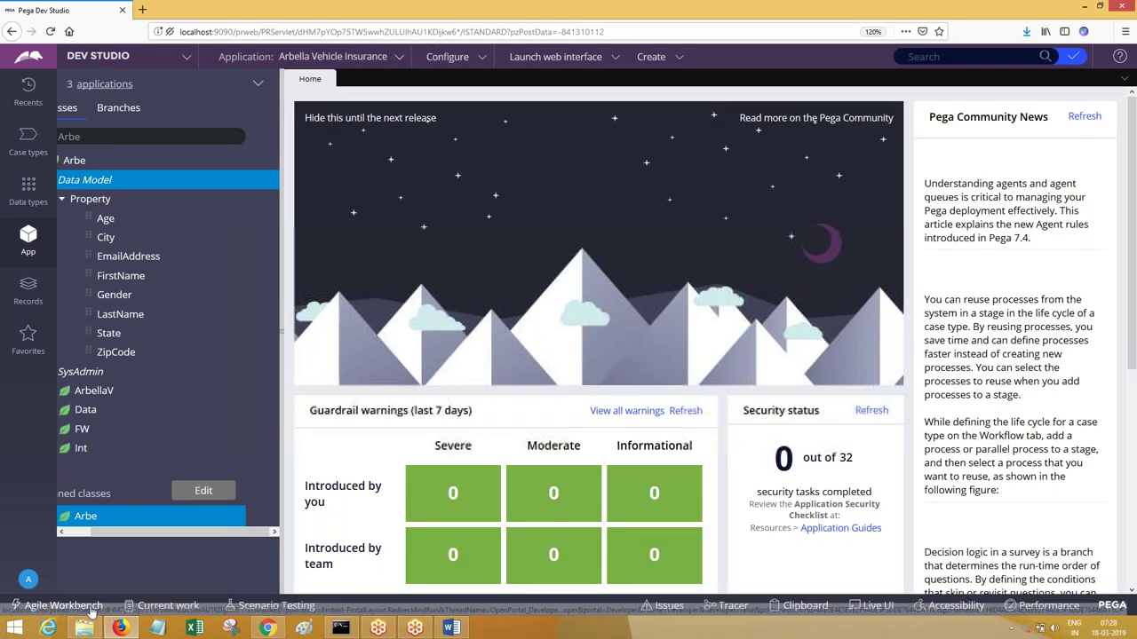
Step: Refresh the Arbe class and expand User Interface > Section
right_click(108, 165)
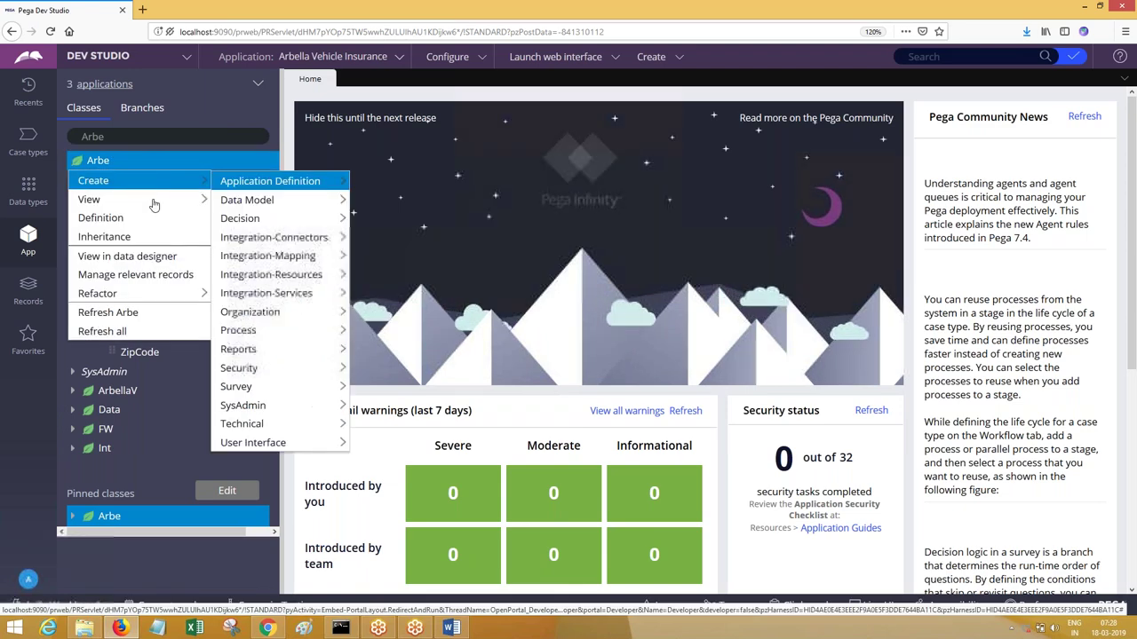
left_click(129, 312)
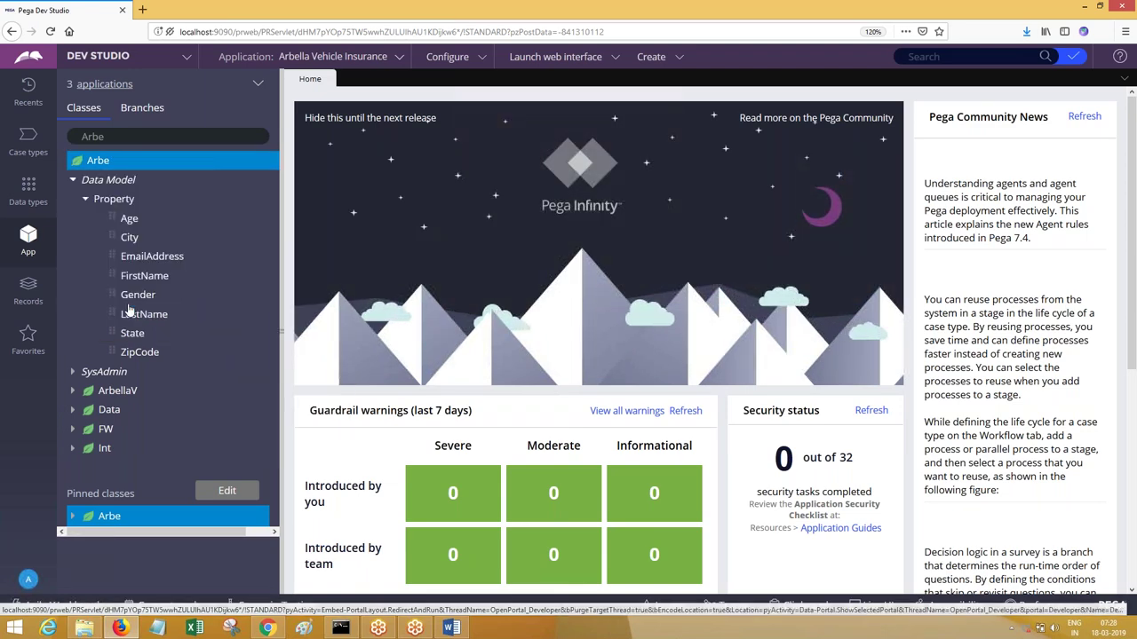
left_click(78, 224)
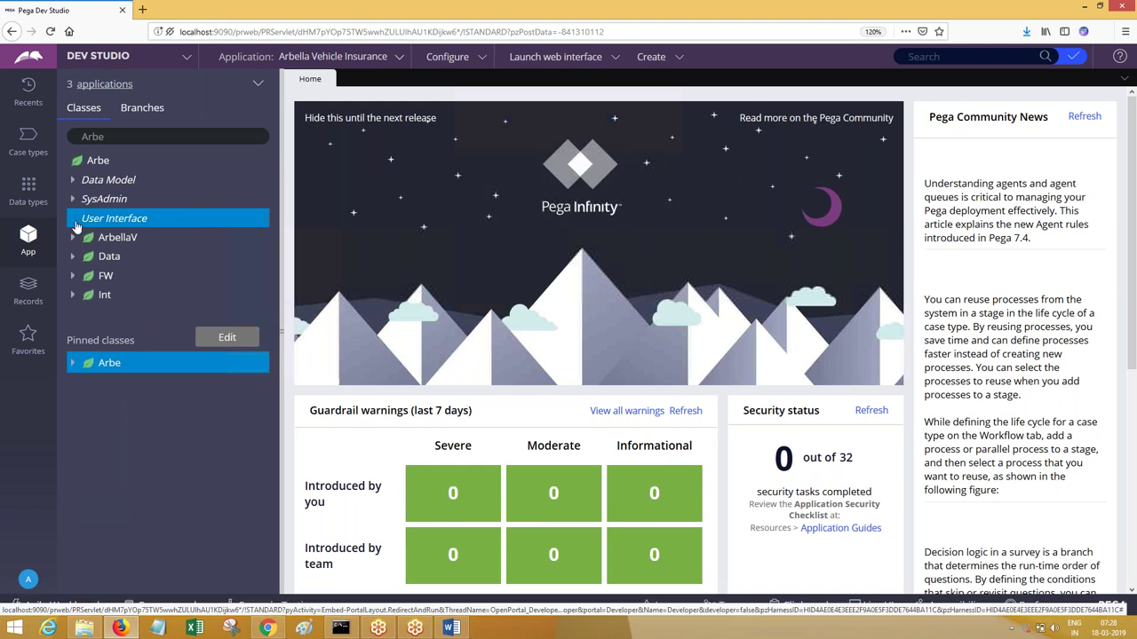
left_click(74, 222)
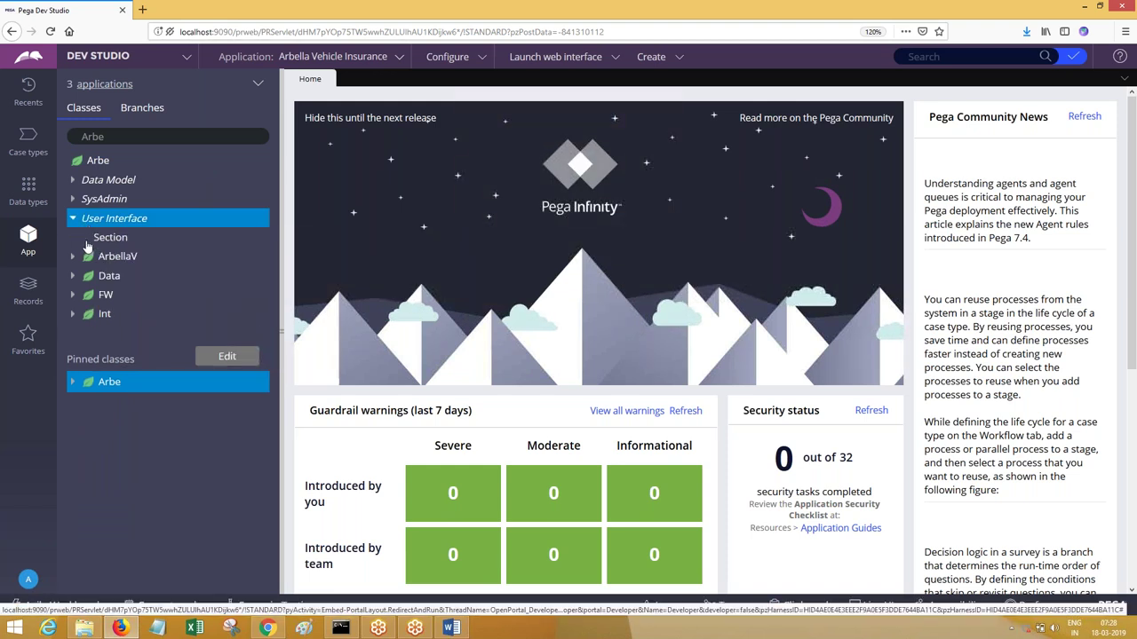
left_click(86, 239)
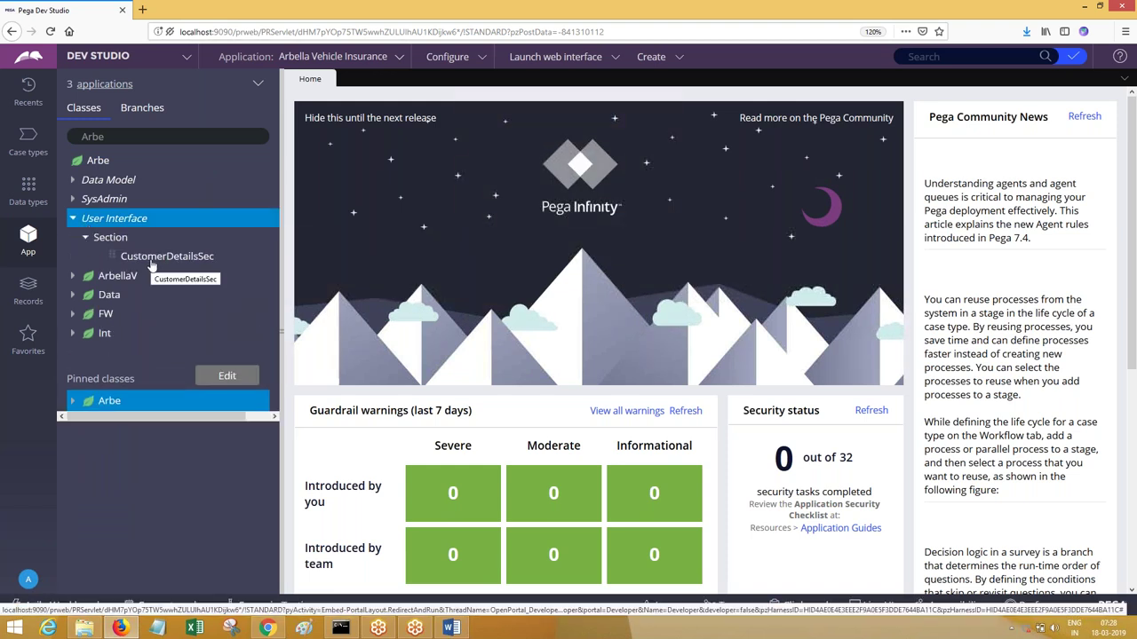
Step: Open CustomerDetailsSec to inspect its First Name field, then close it
left_click(152, 260)
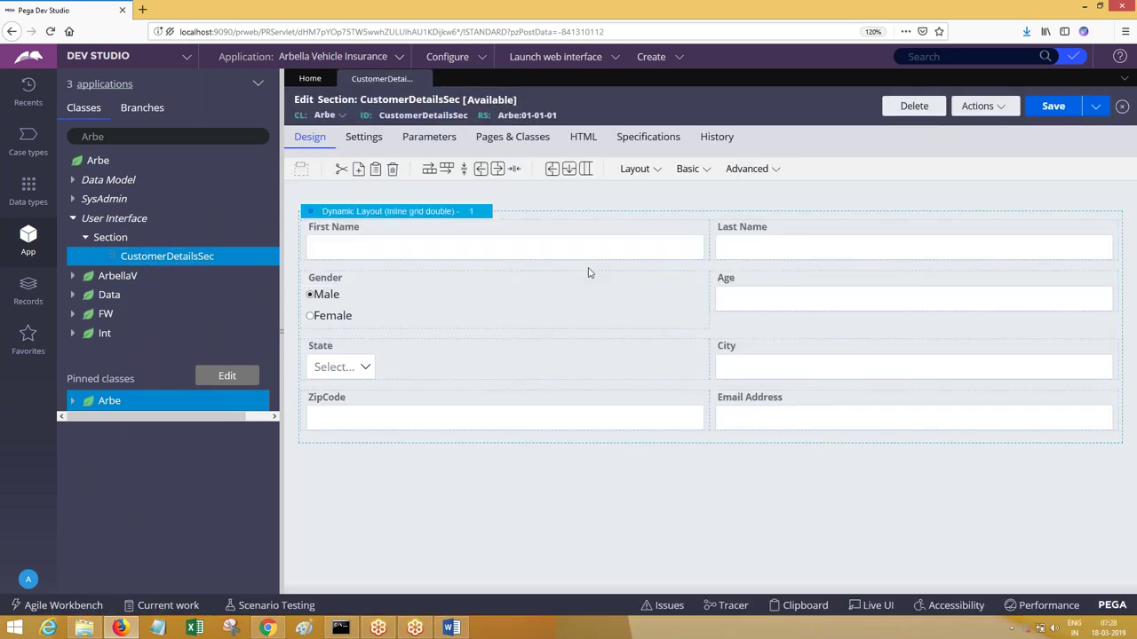
left_click(468, 251)
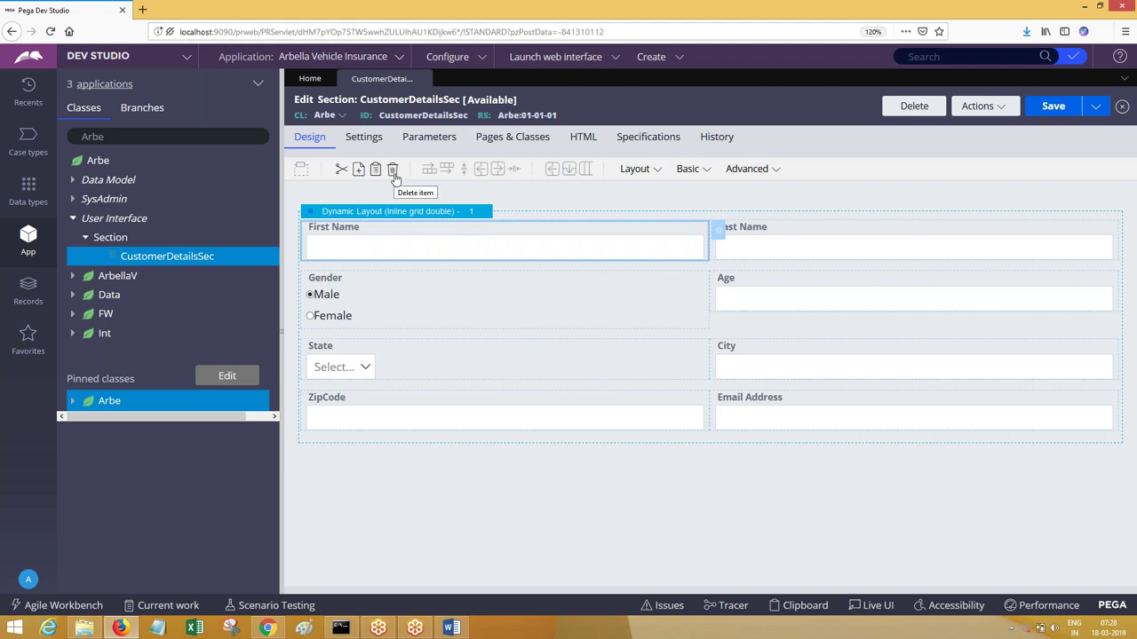
left_click(423, 80)
left_click(451, 628)
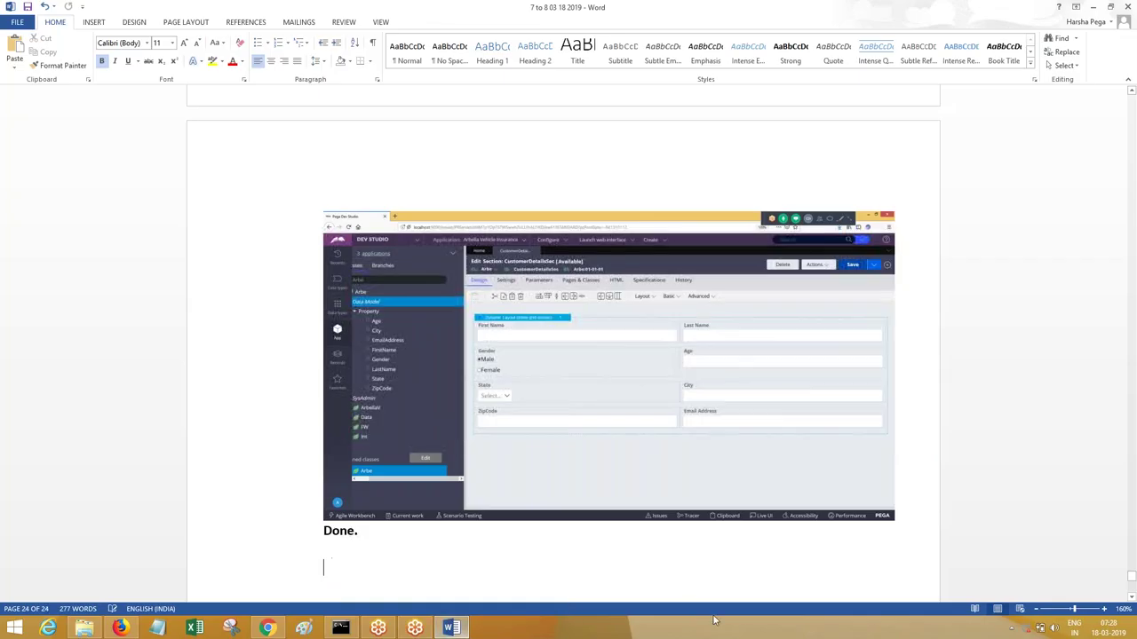
Step: Add the numbered heading '3. Create Flow Action' to the Word notes
type("3. Create F")
type("low Action")
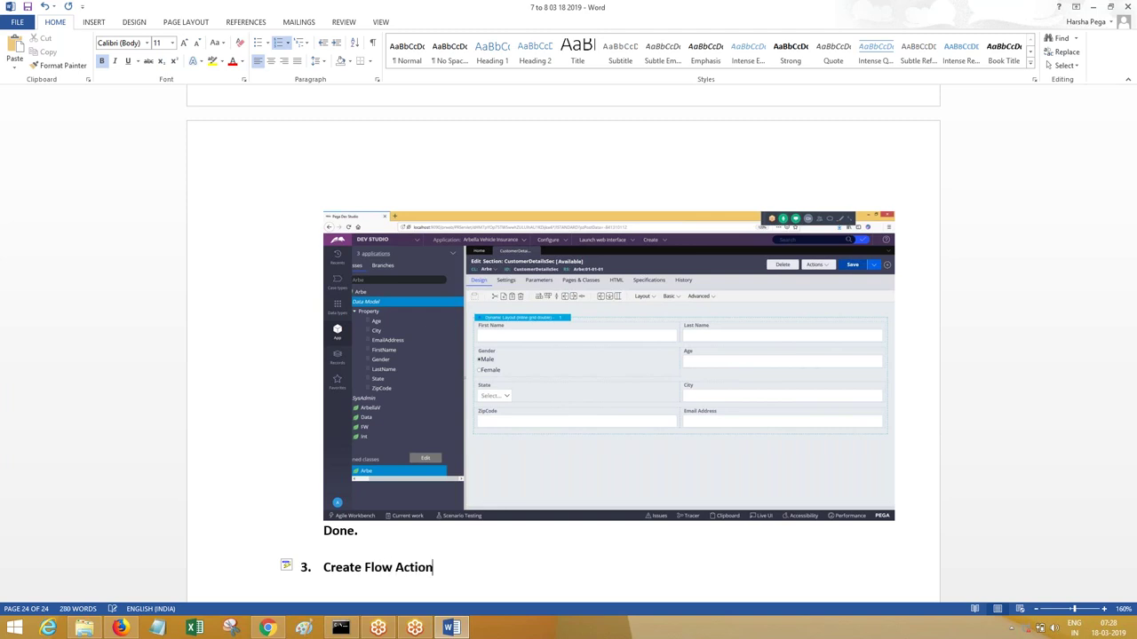
key("Return")
key("BackSpace")
Step: Bring up the Create > Process record types for the Arbe class
left_click(120, 629)
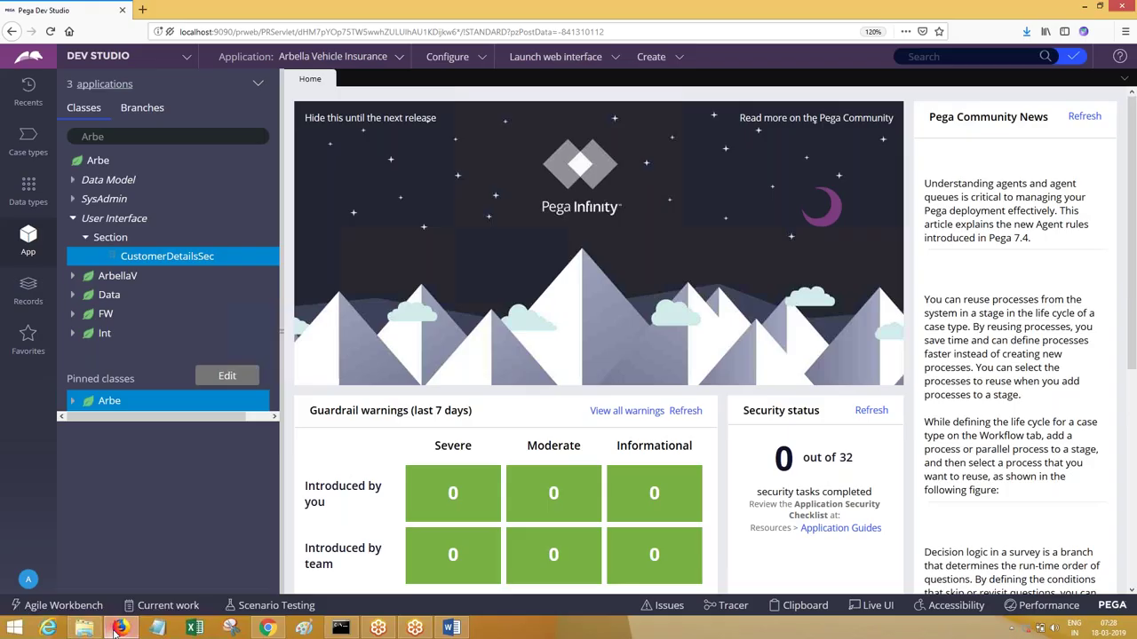
left_click(100, 163)
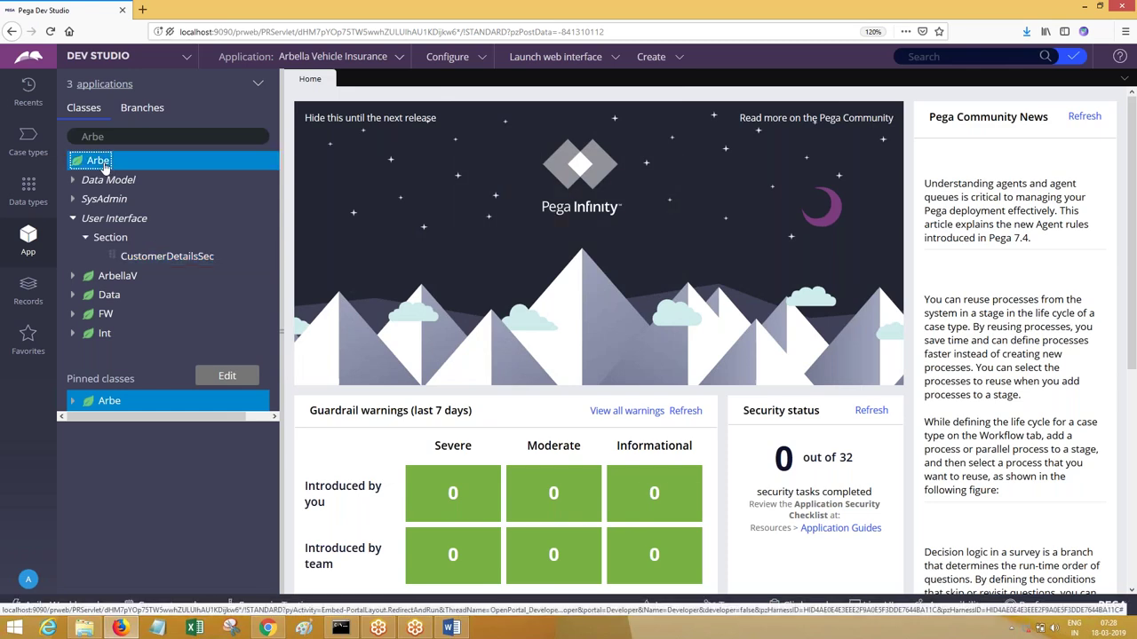
right_click(103, 167)
mouse_move(117, 185)
mouse_move(250, 189)
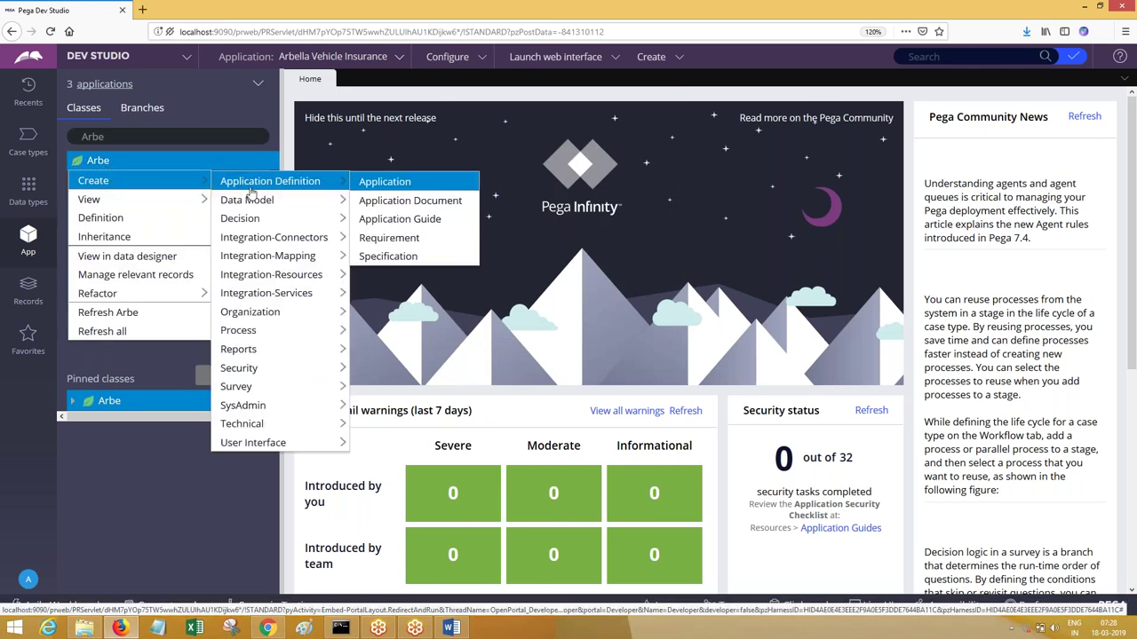
mouse_move(284, 331)
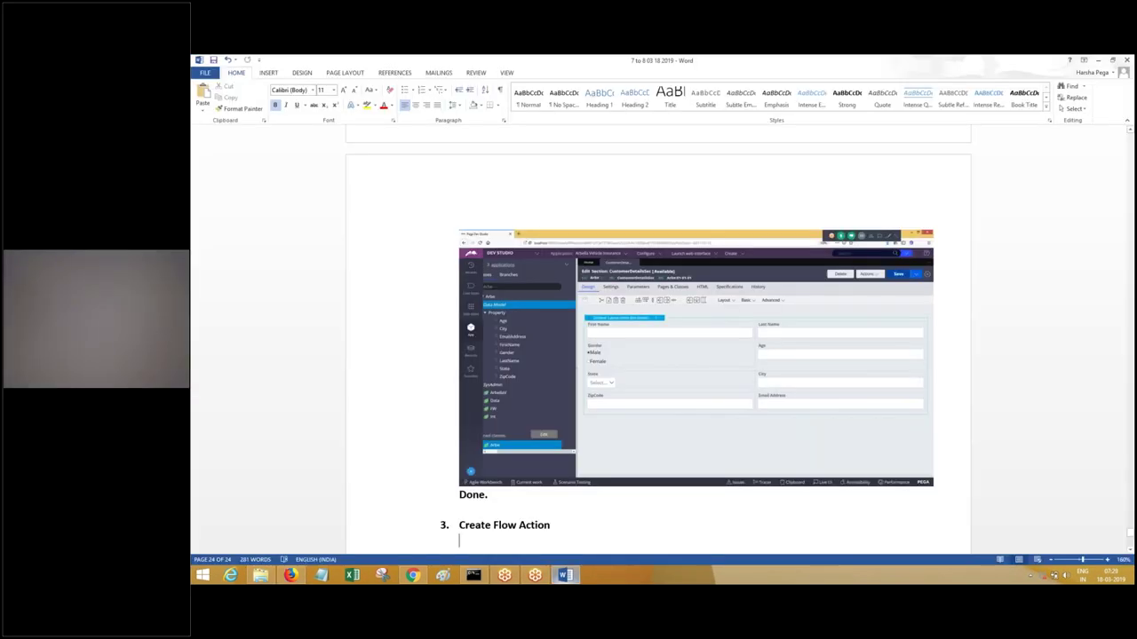
Step: Paste the menu screenshot in Word and create flow action 'CustomerDetailsFA' under Arbe
key("ctrl+v")
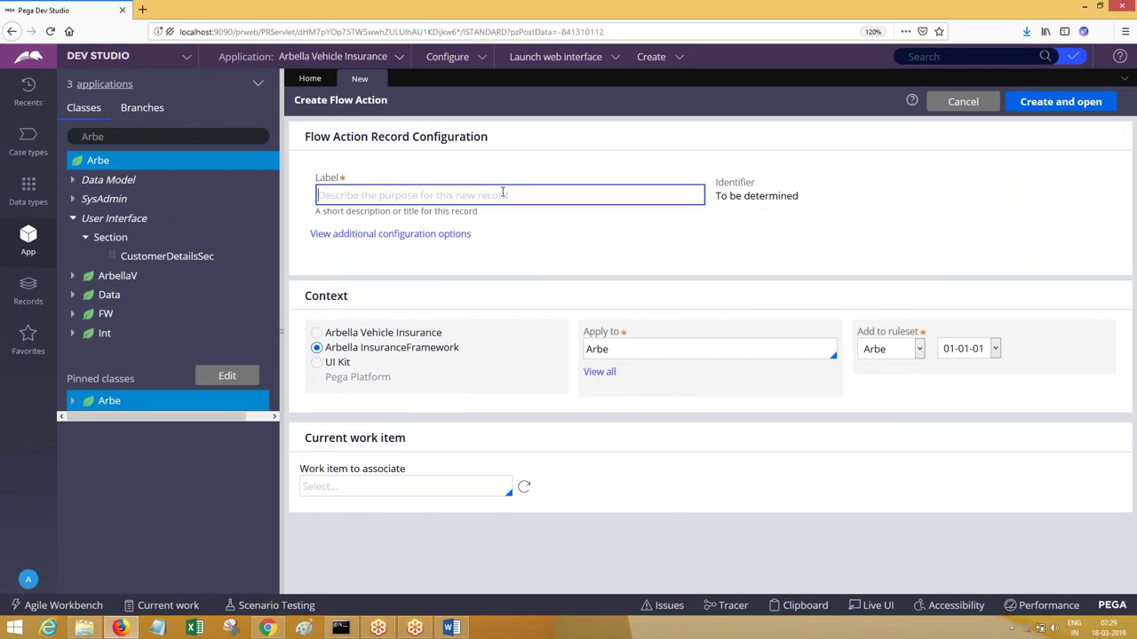
type("CustomerDe")
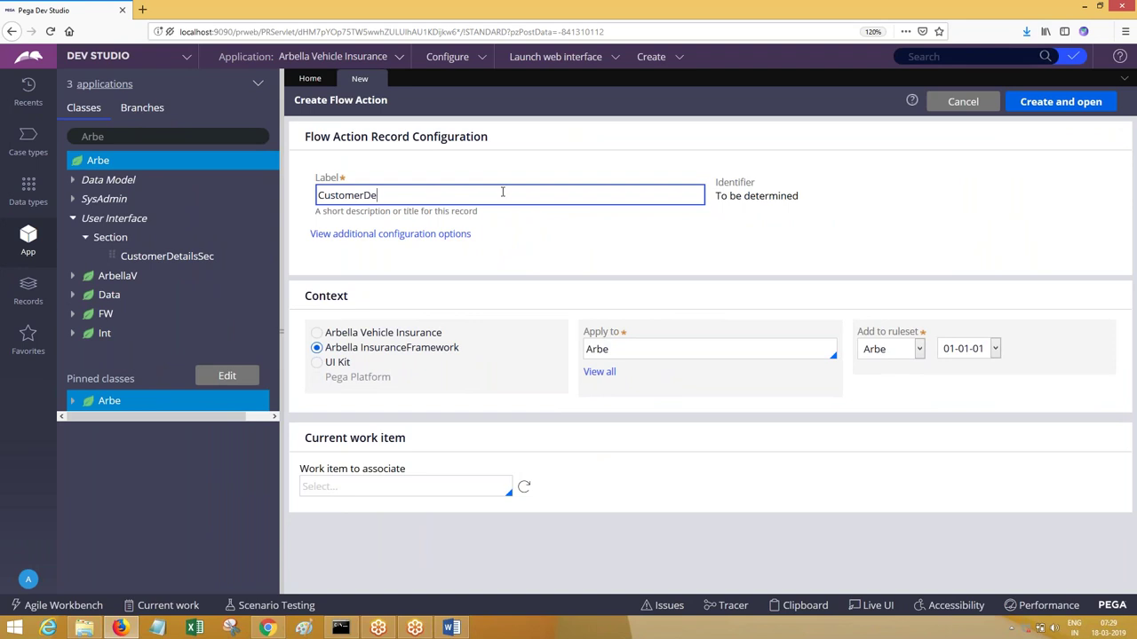
type("tailsFA")
key("Tab")
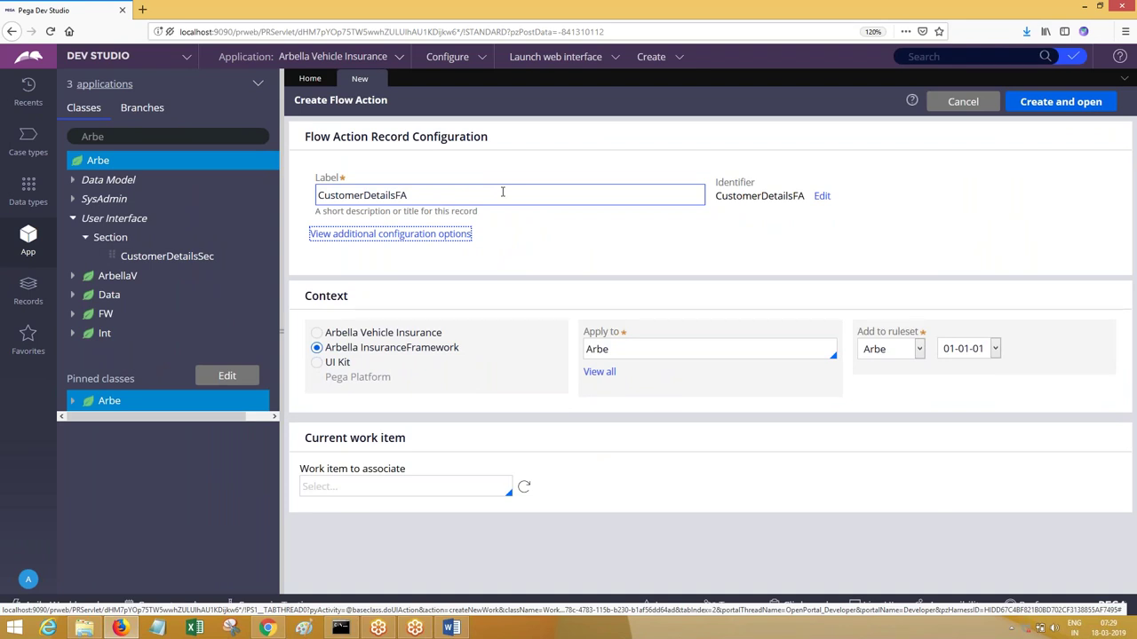
left_click(1060, 101)
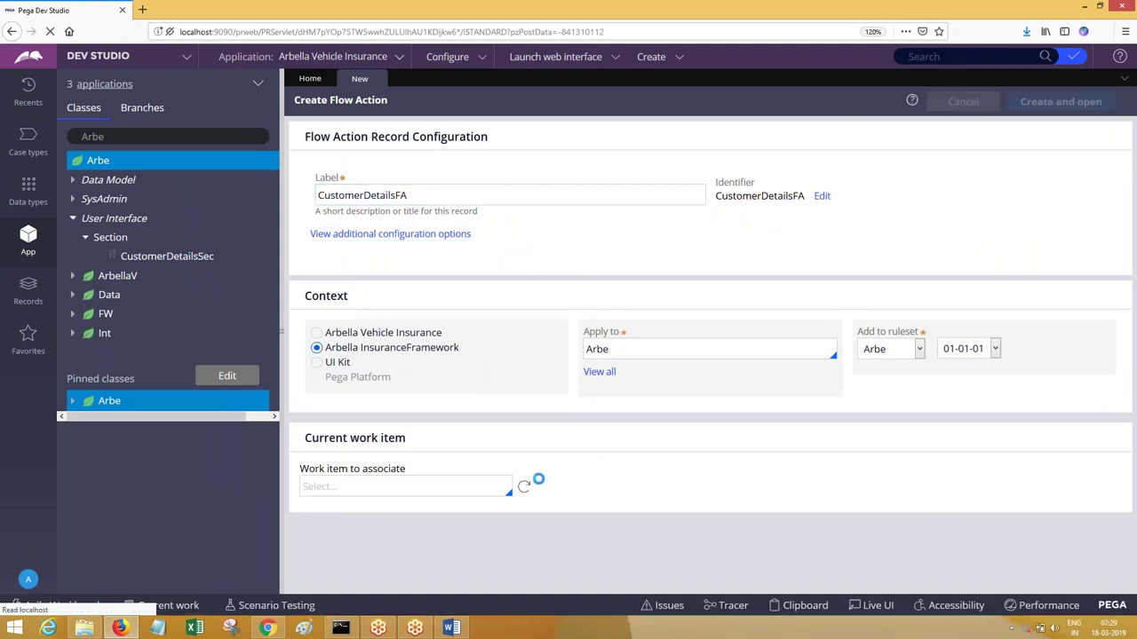
left_click(449, 628)
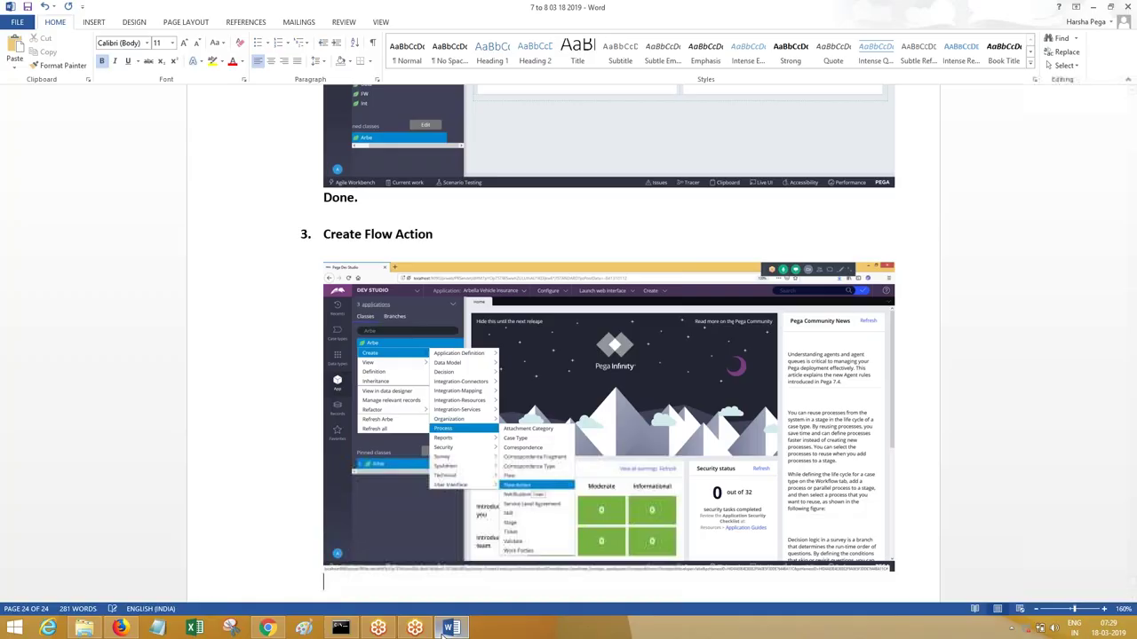
Step: Paste the flow action screenshot in Word with the note 'Call the section into flow action.'
left_click(449, 629)
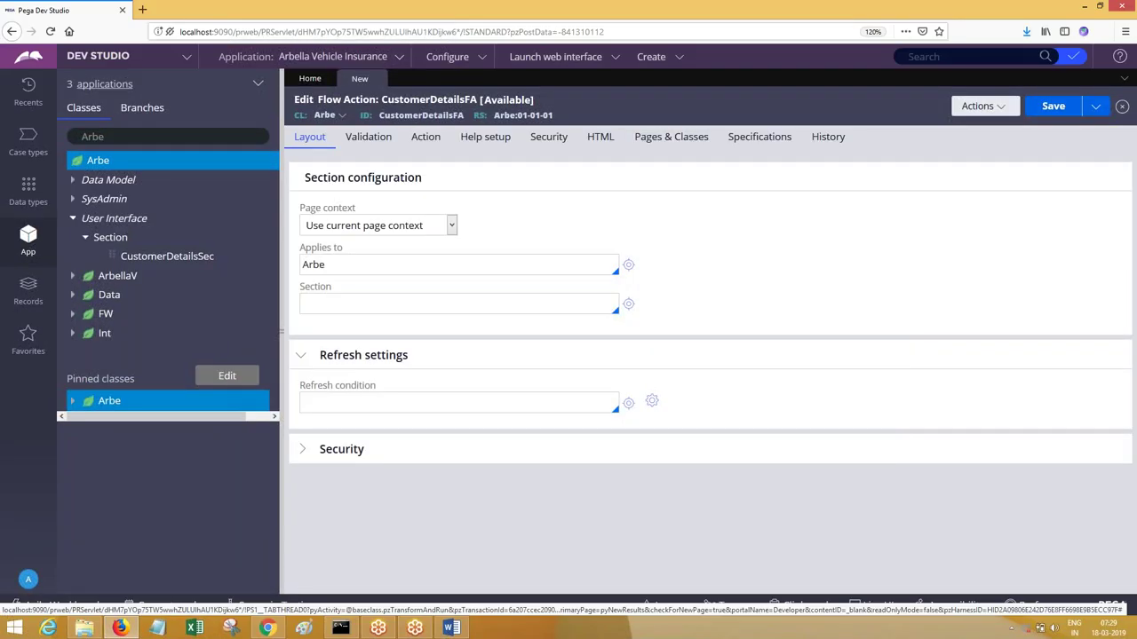
left_click(450, 629)
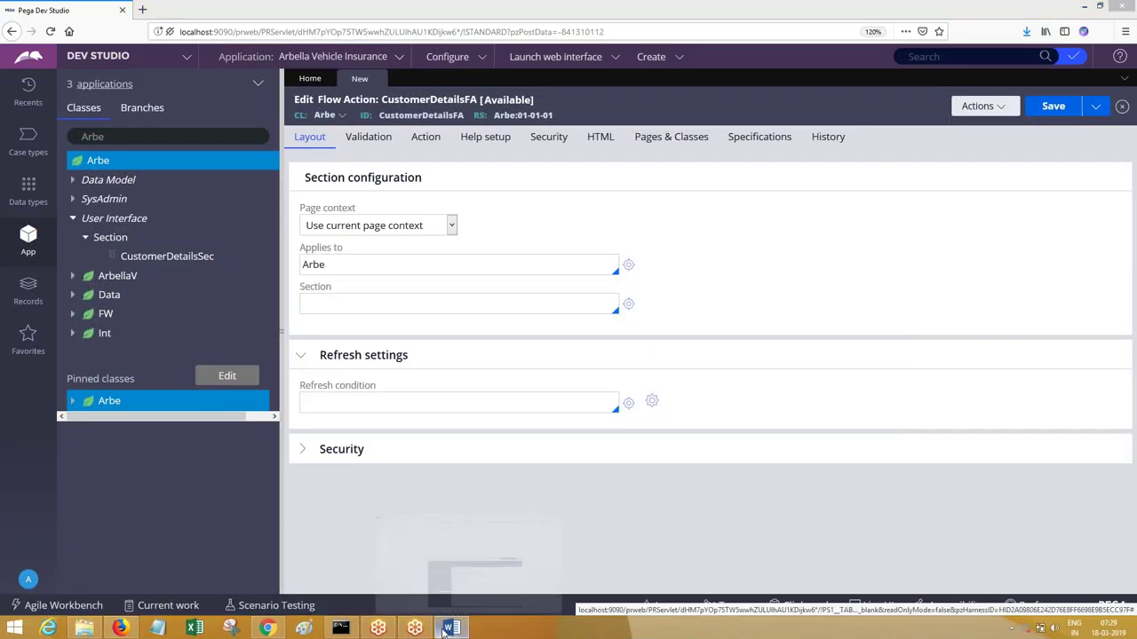
key("ctrl+v")
key("Return")
type("Call th")
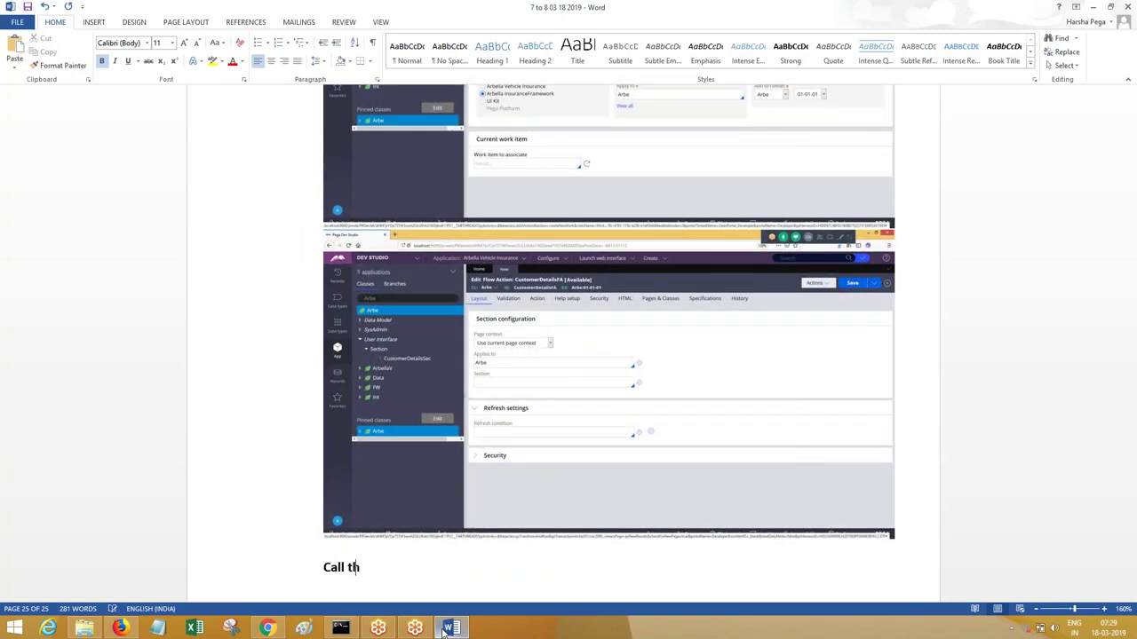
type("e section into flow action./")
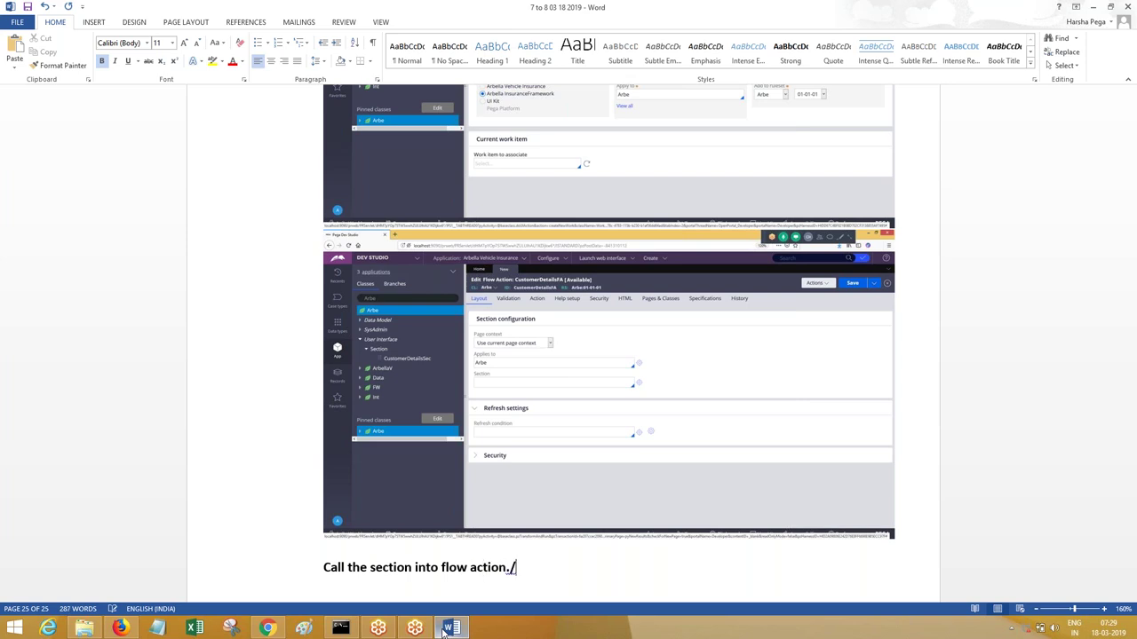
key("Return")
key("BackSpace")
key("BackSpace")
key("Return")
key("ctrl+s")
left_click(449, 628)
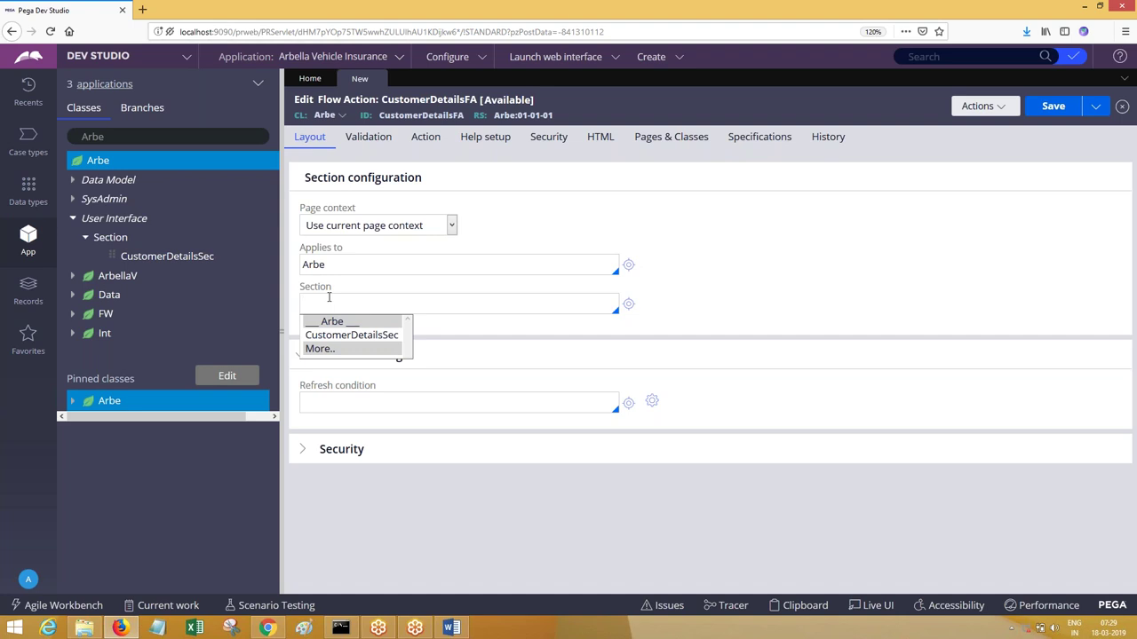
Step: Choose CustomerDetailsSec as the flow action's section
key("Down")
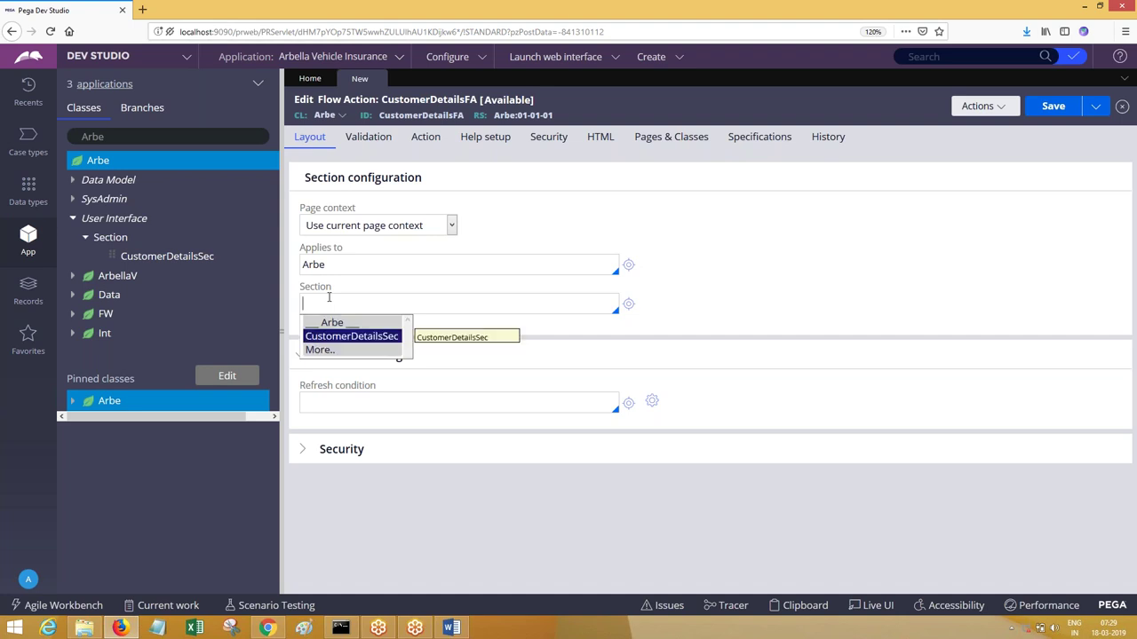
key("Escape")
left_click(451, 628)
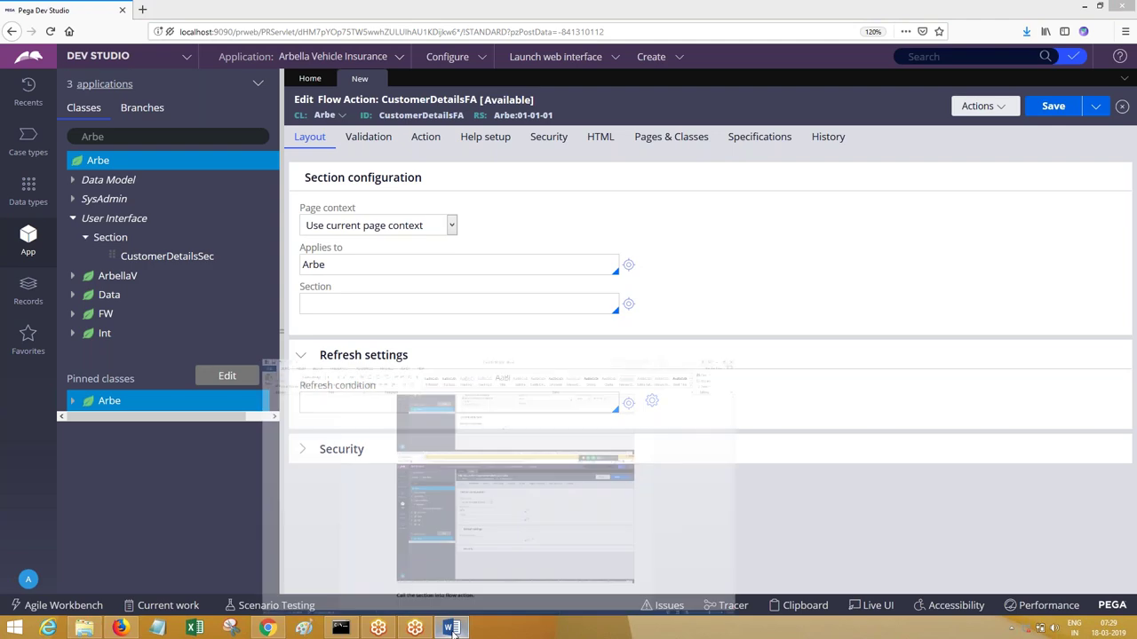
scroll(568, 355, "down", 5)
left_click(458, 627)
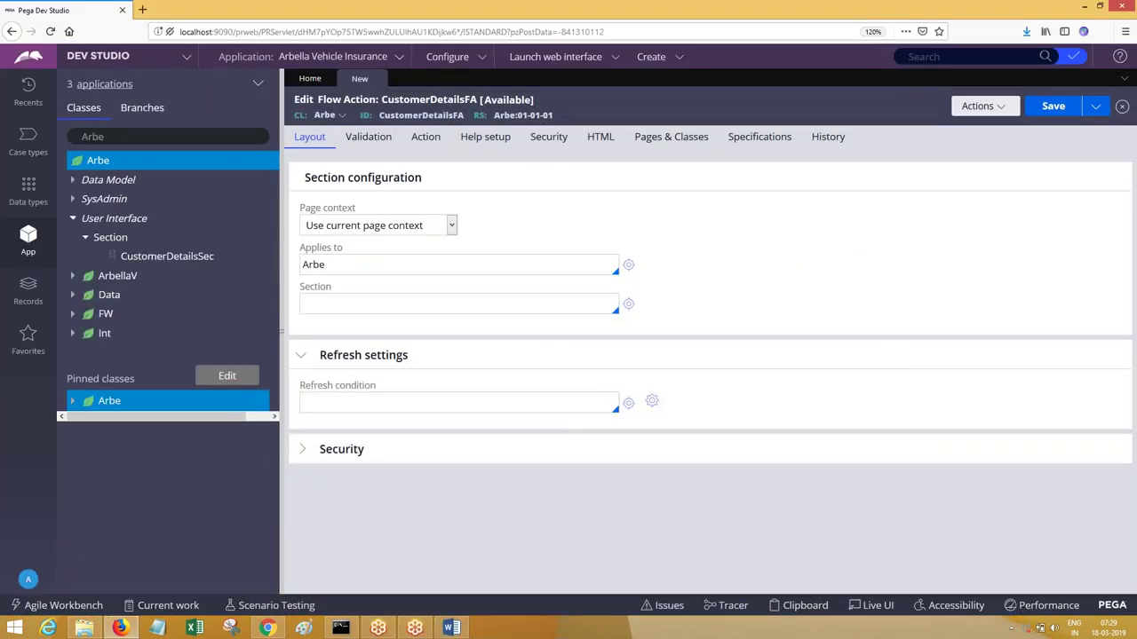
key("Down")
key("Down")
key("Return")
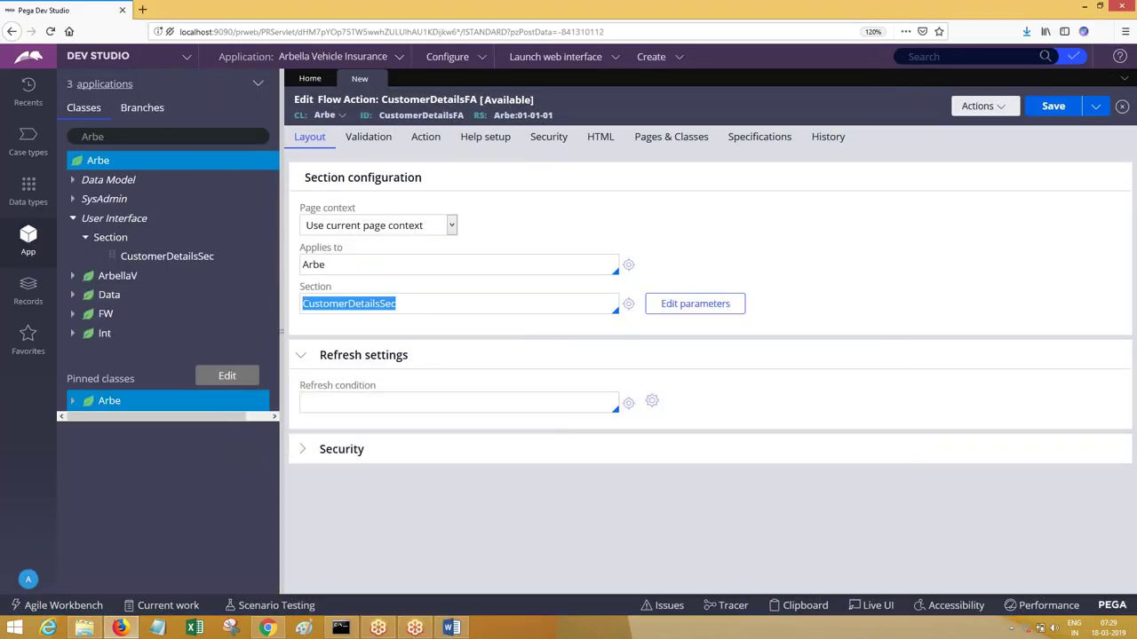
Step: Paste the section screenshot with the note 'Save.' and save CustomerDetailsFA
left_click(451, 628)
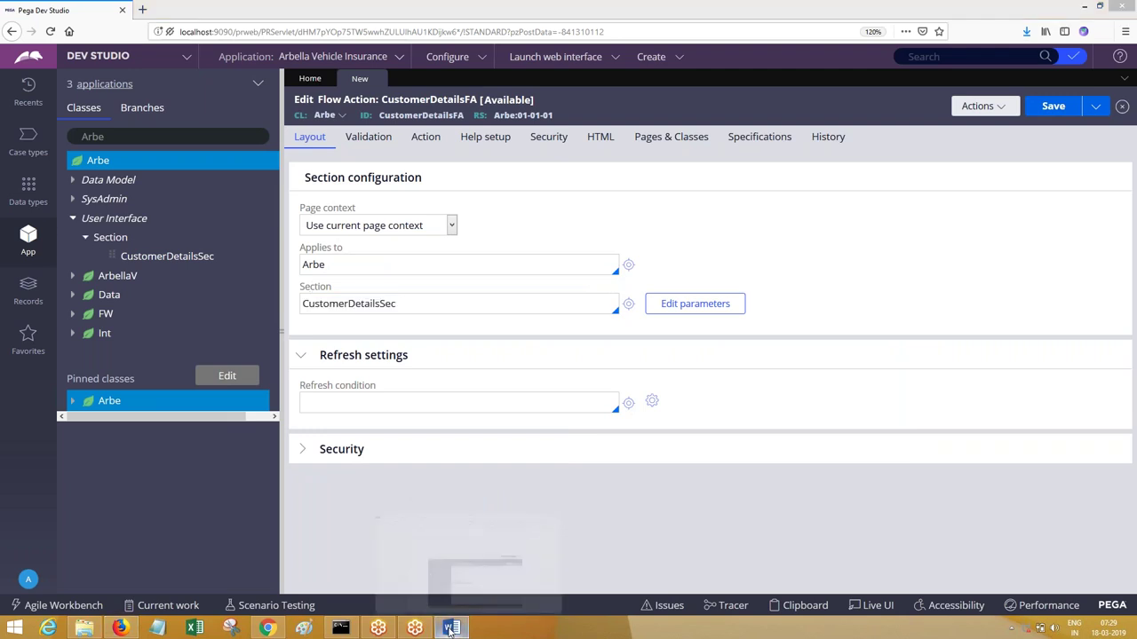
key("ctrl+v")
key("Return")
type("Save.")
key("Return")
left_click(451, 628)
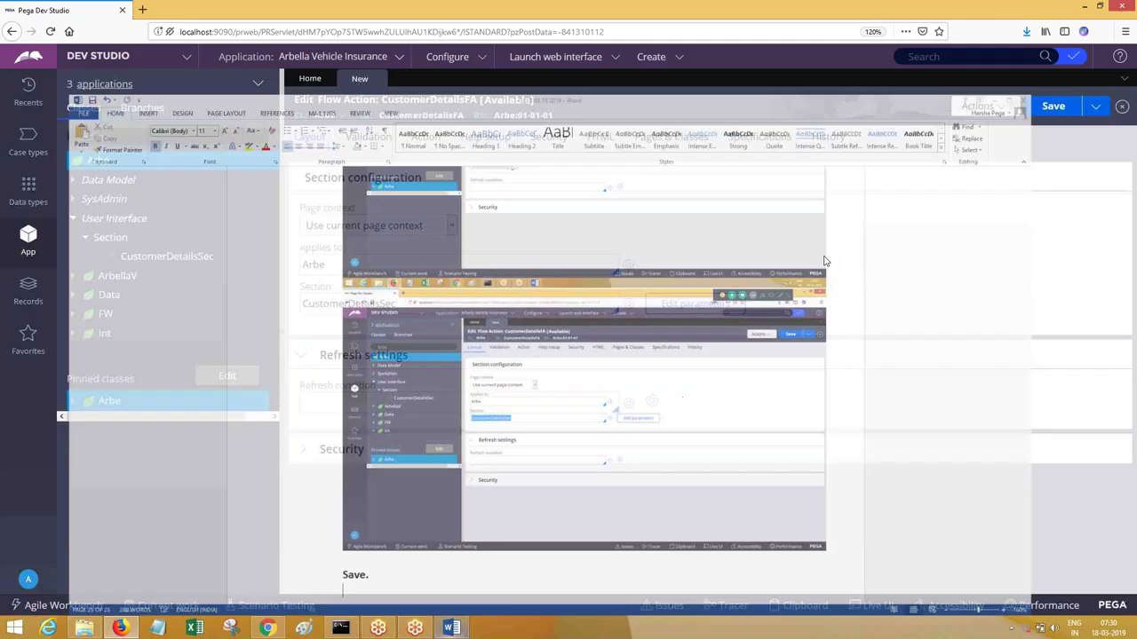
left_click(1055, 108)
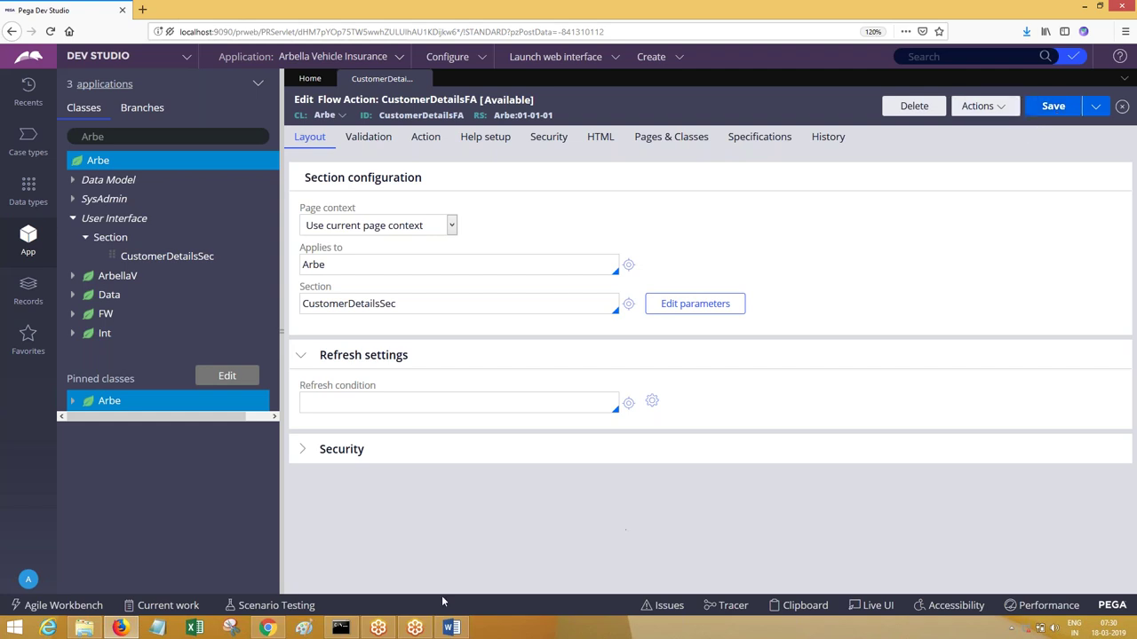
Step: Save the CustomerDetailsFA flow action configured with the CustomerDetailsSec section
left_click(453, 628)
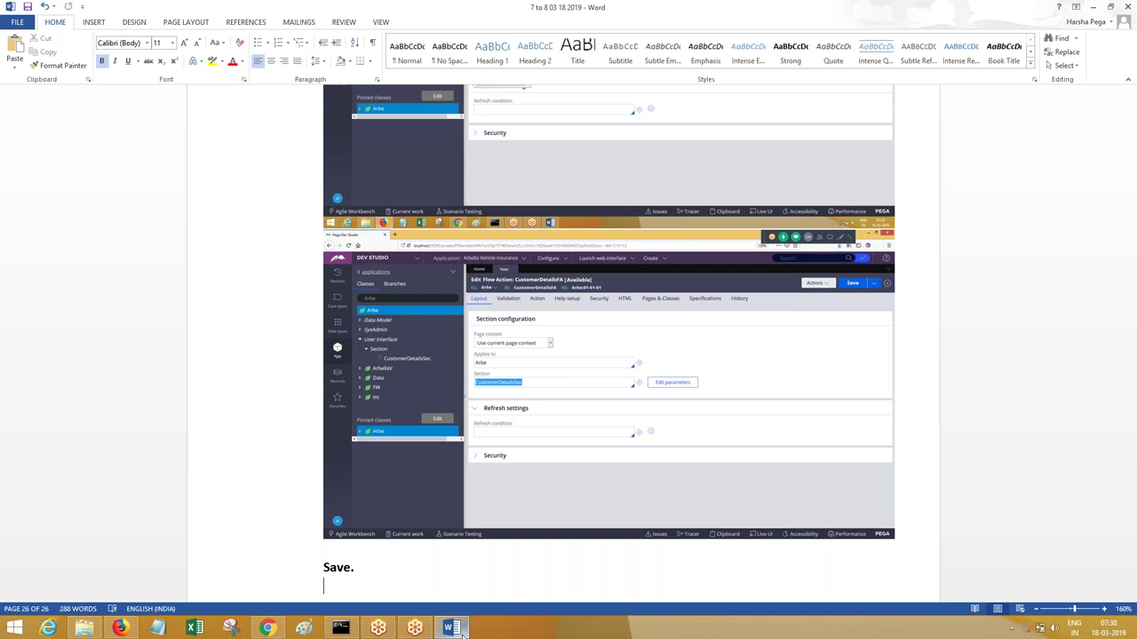
left_click(451, 629)
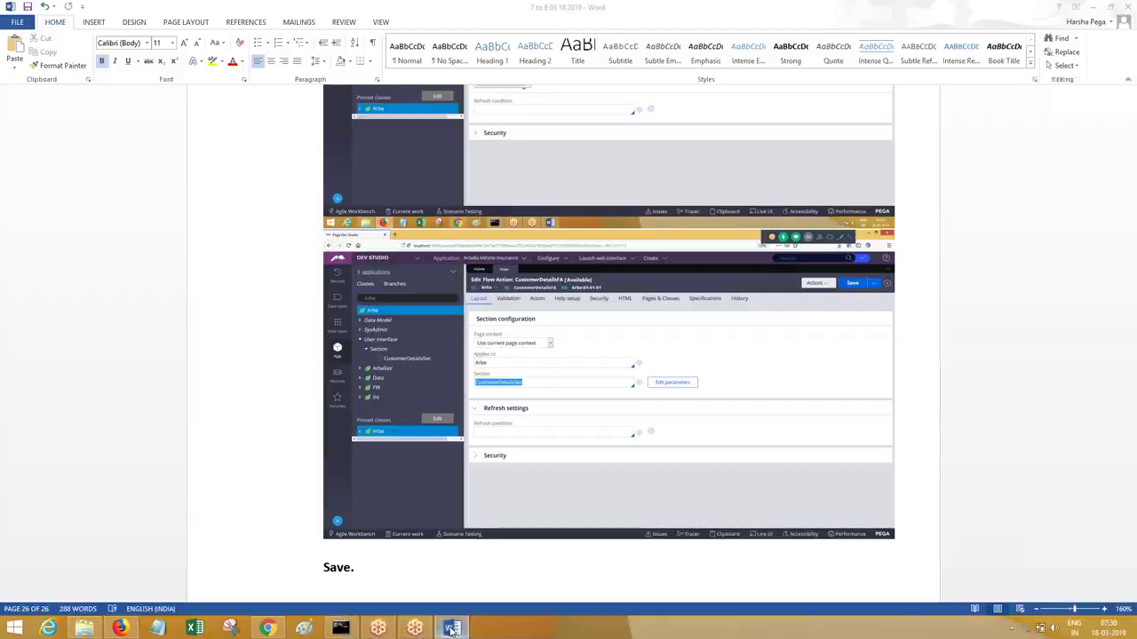
left_click(1053, 107)
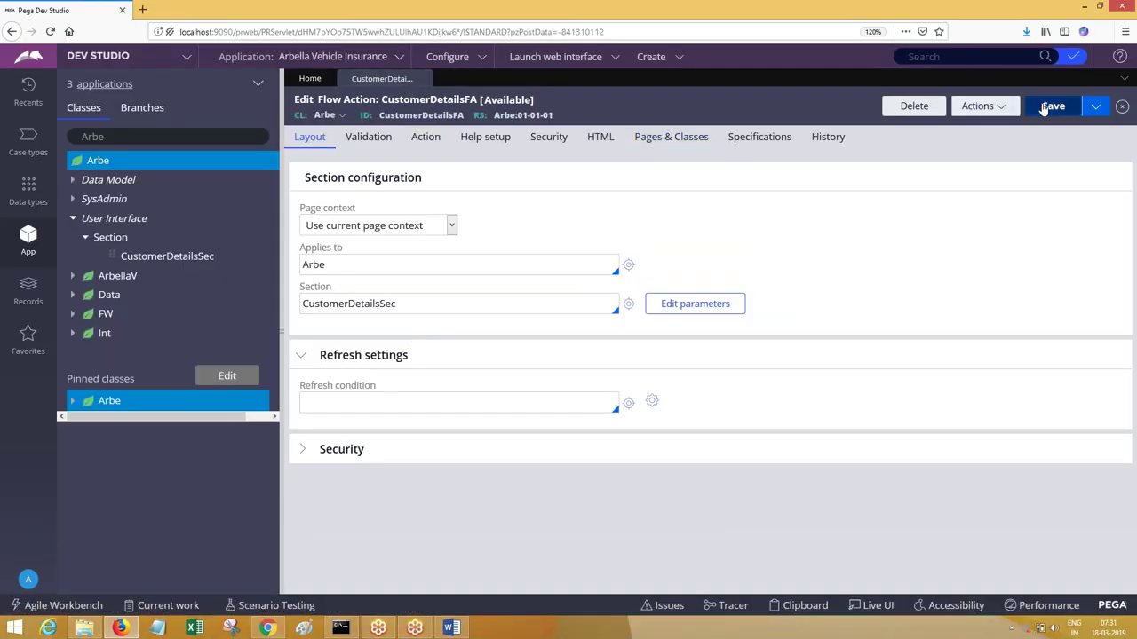
Step: Refresh the Arbe class and confirm CustomerDetailsFA appears under Process > Flow Action
left_click(422, 78)
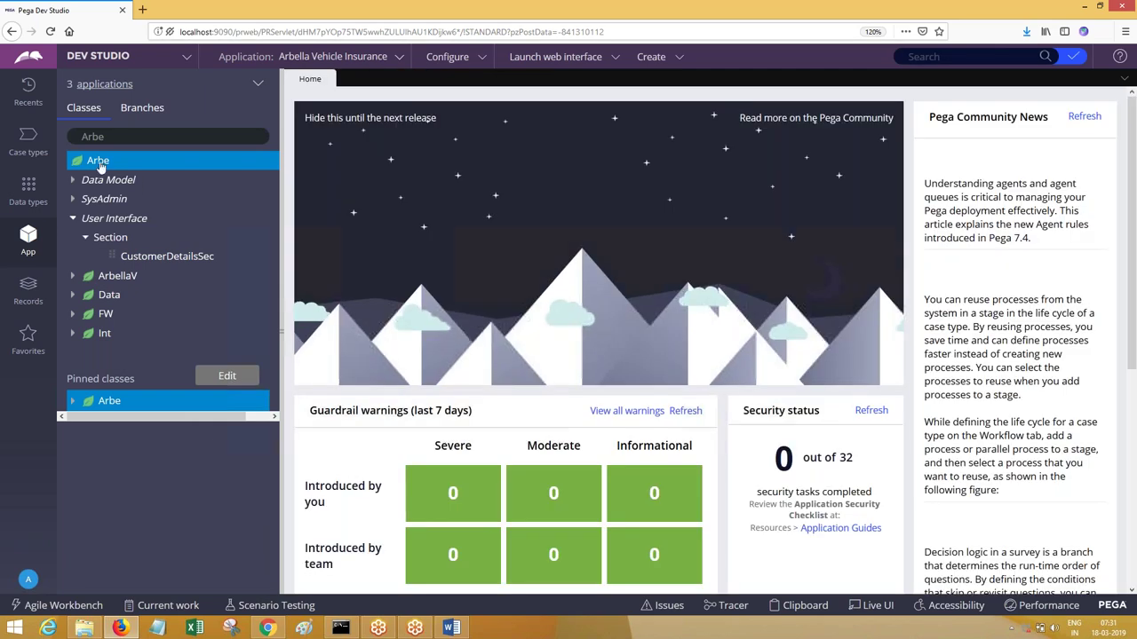
right_click(108, 167)
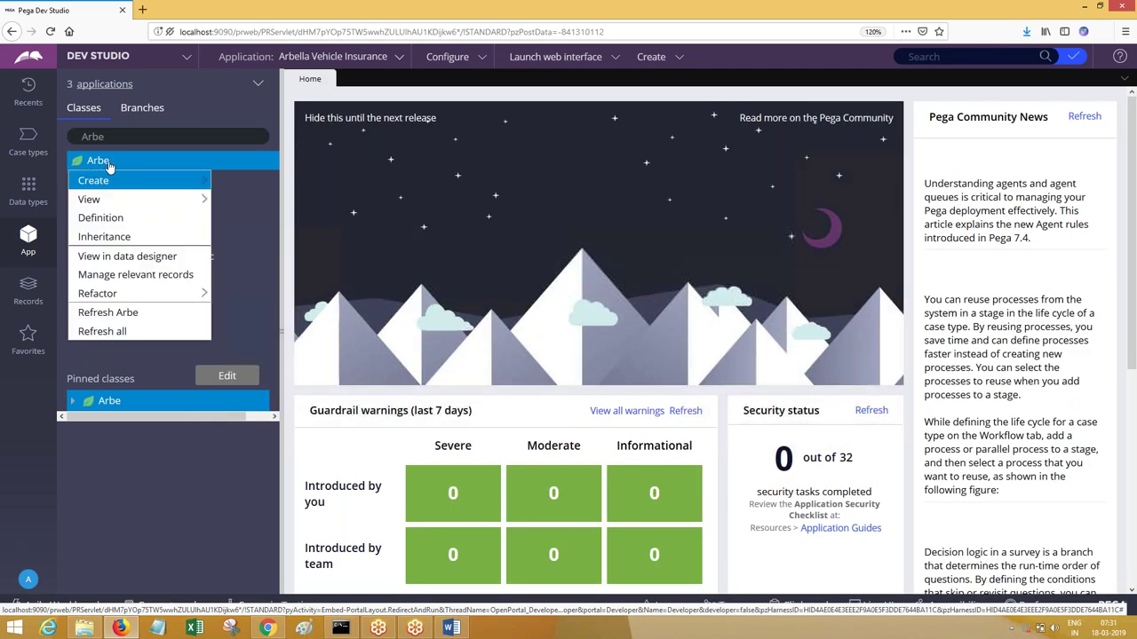
left_click(124, 312)
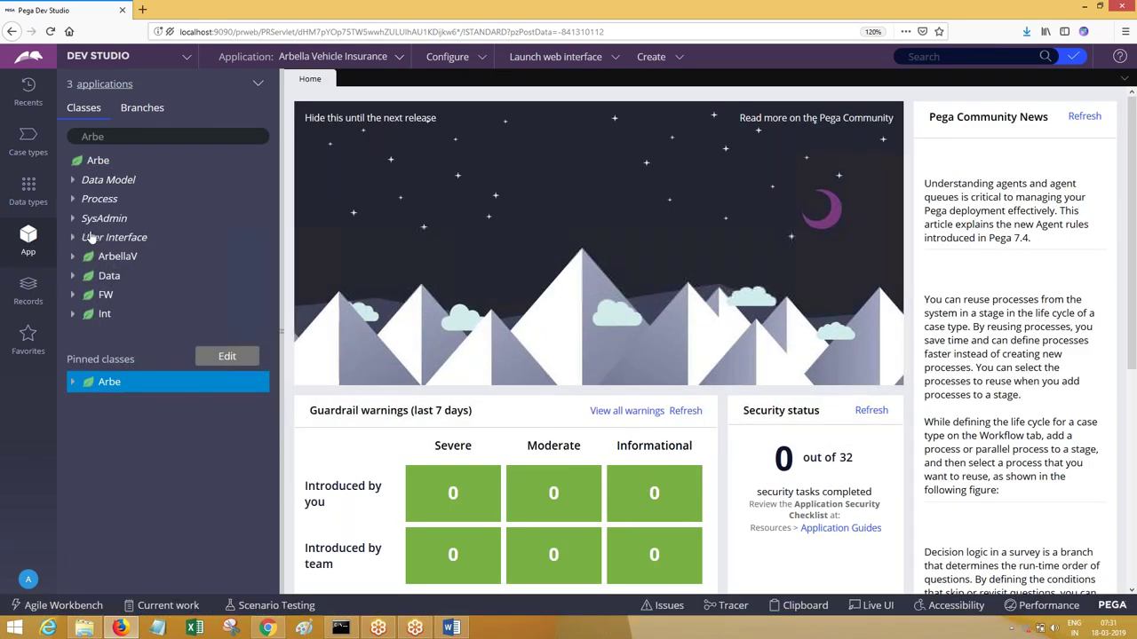
left_click(87, 204)
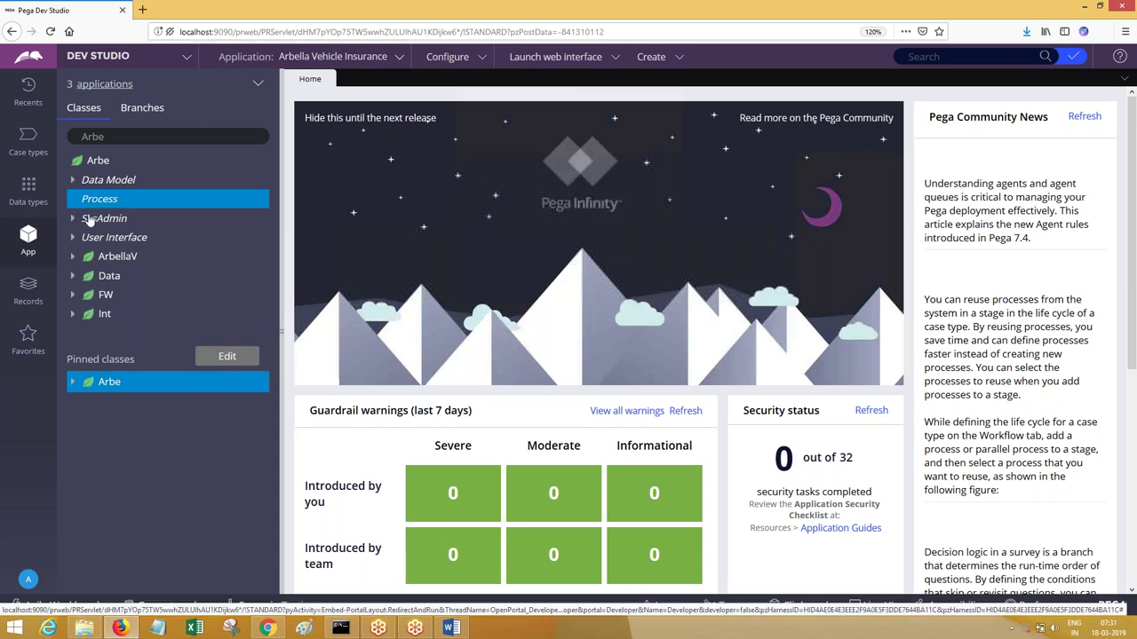
left_click(89, 219)
left_click(139, 240)
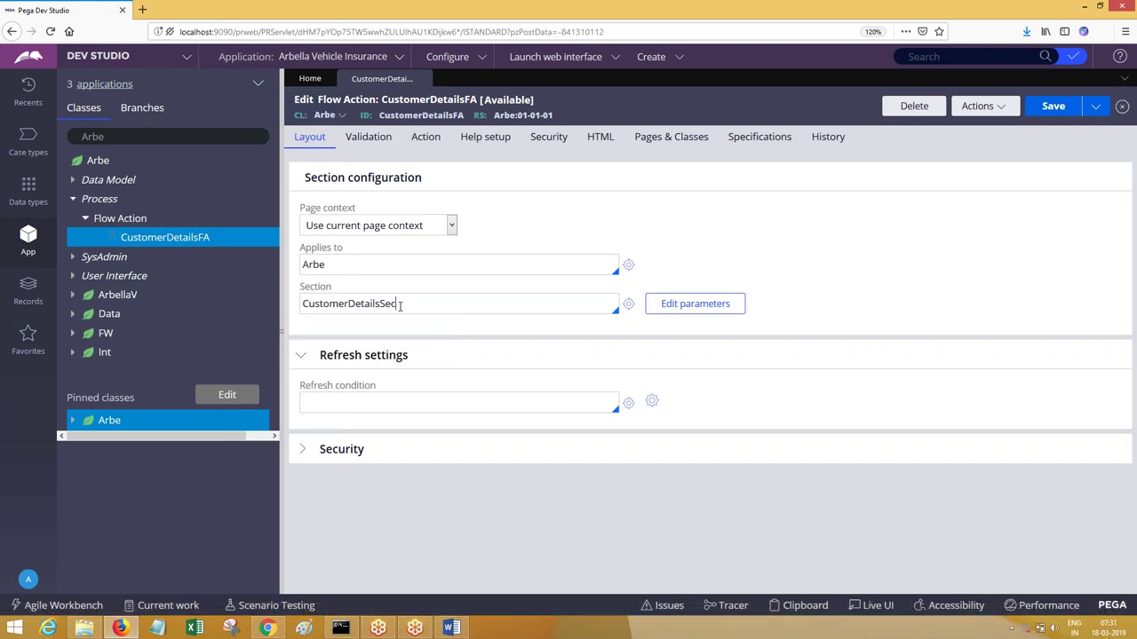
double_click(400, 306)
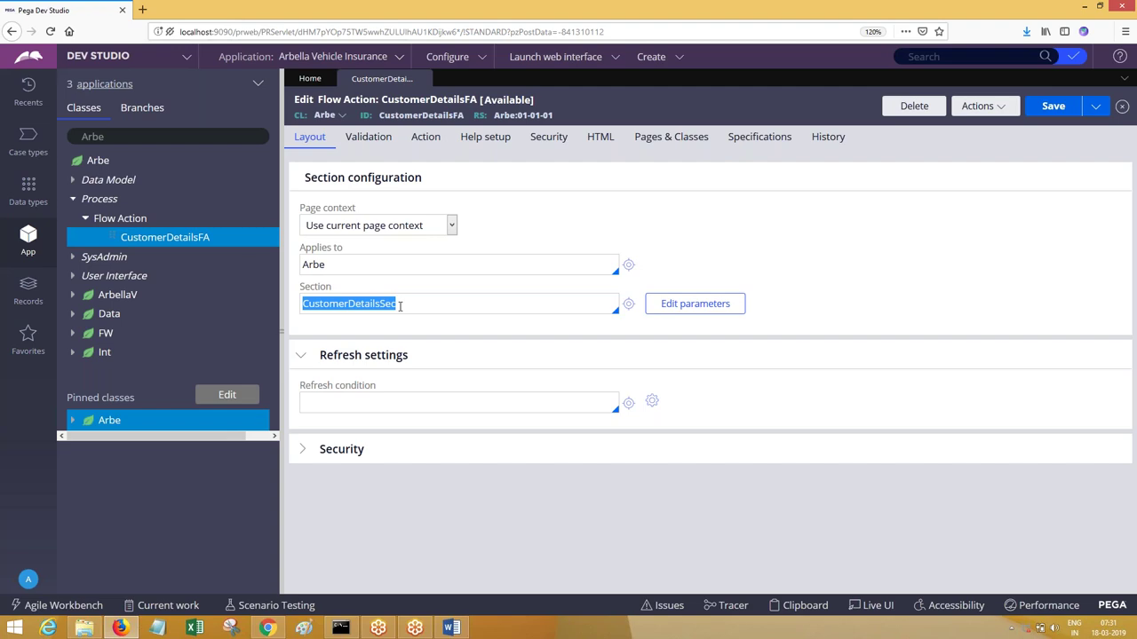
left_click(421, 78)
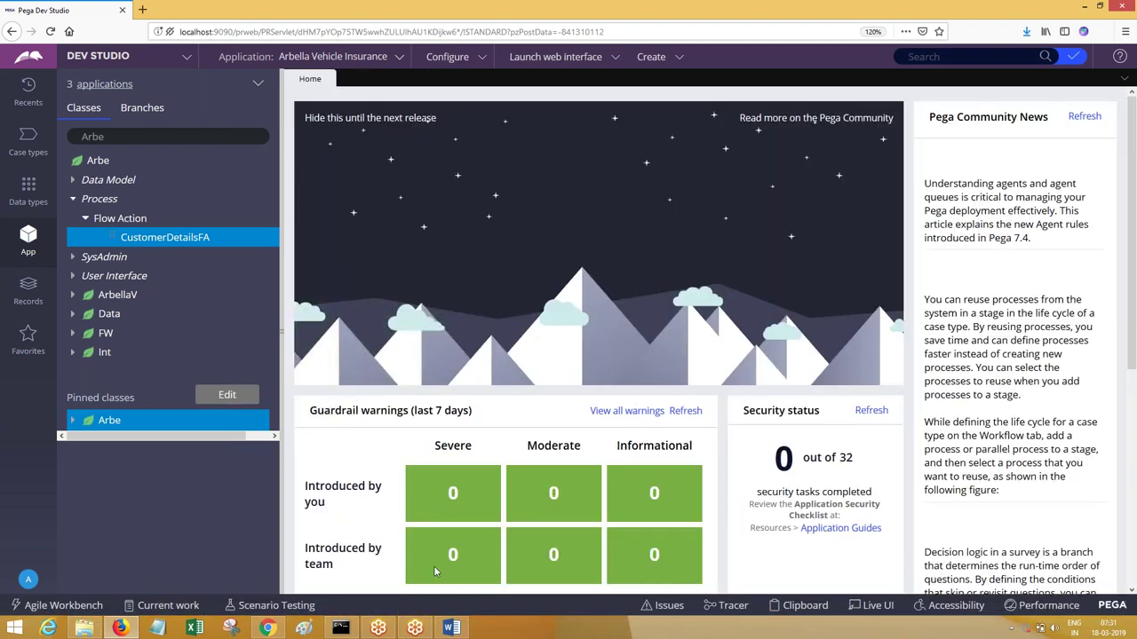
Step: Add the note '4. Now create a flow' to the Word documentation
left_click(451, 628)
type("Now create a")
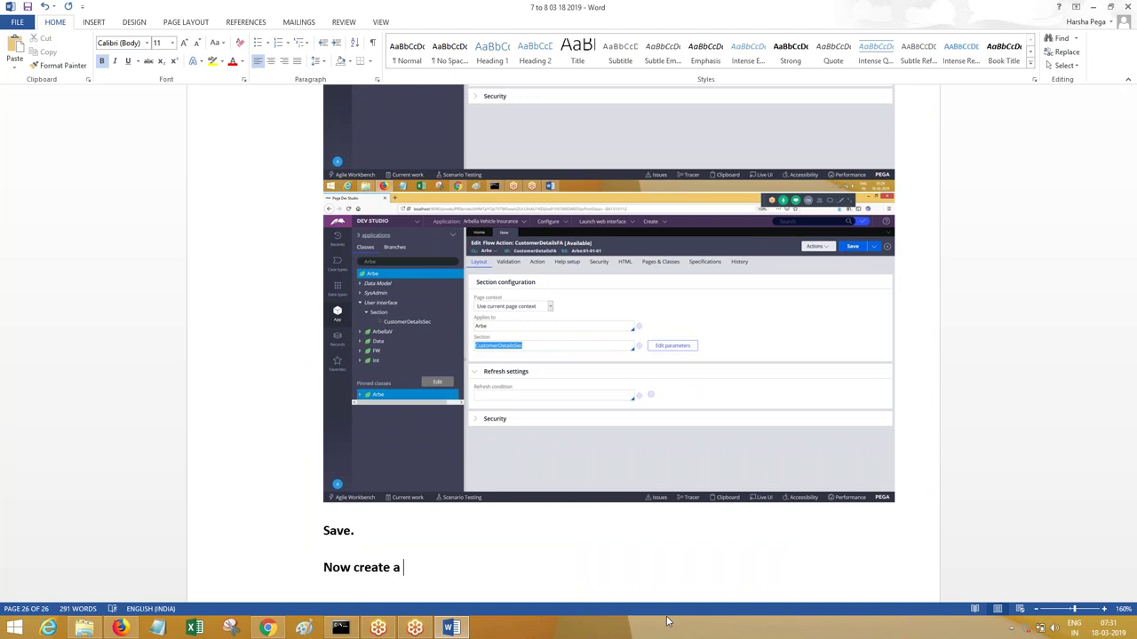
key("Home")
type("4.")
left_click(625, 561)
type("few")
key("BackSpace")
key("BackSpace")
type("low")
key("Return")
key("BackSpace")
left_click(120, 628)
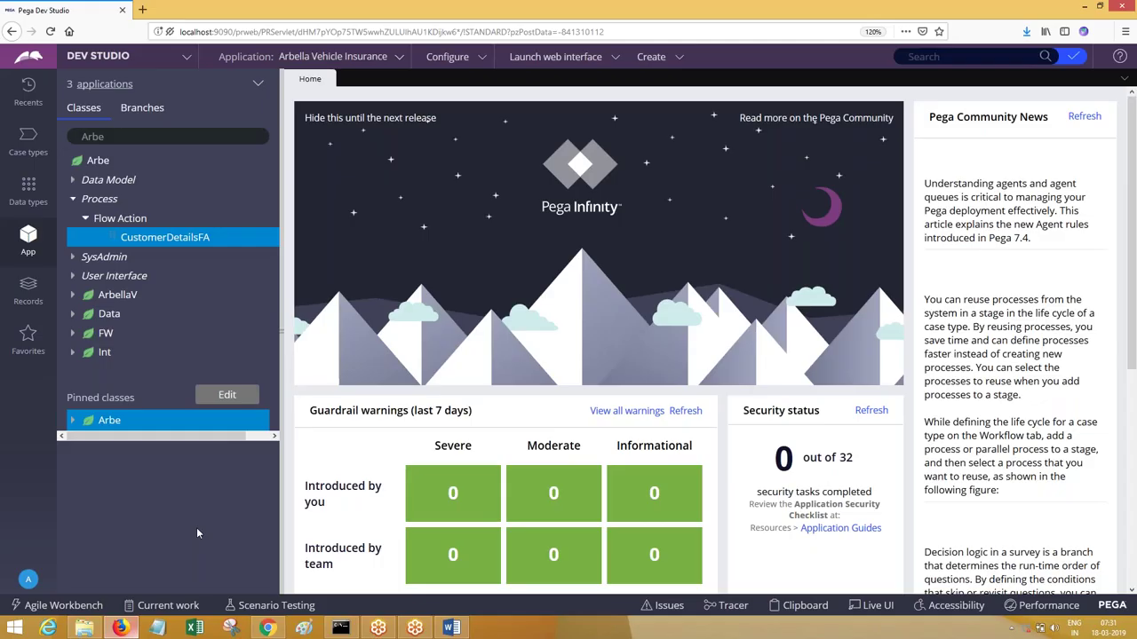
Step: Start a new Flow record from the Arbe class and paste the create-options screenshot into Word
left_click(98, 161)
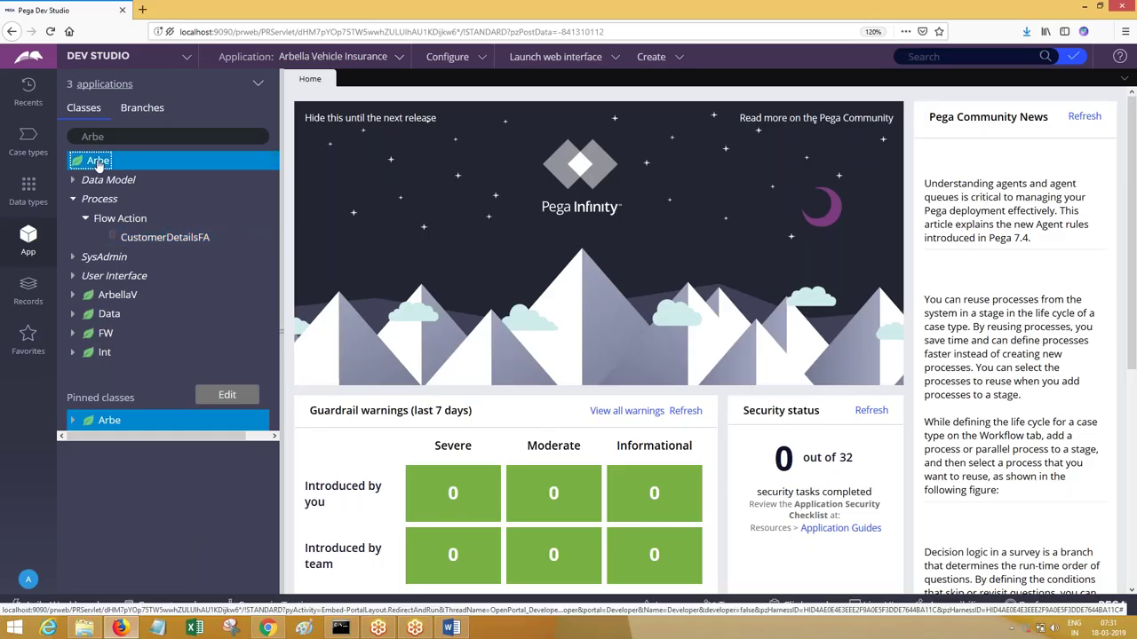
right_click(110, 168)
mouse_move(111, 180)
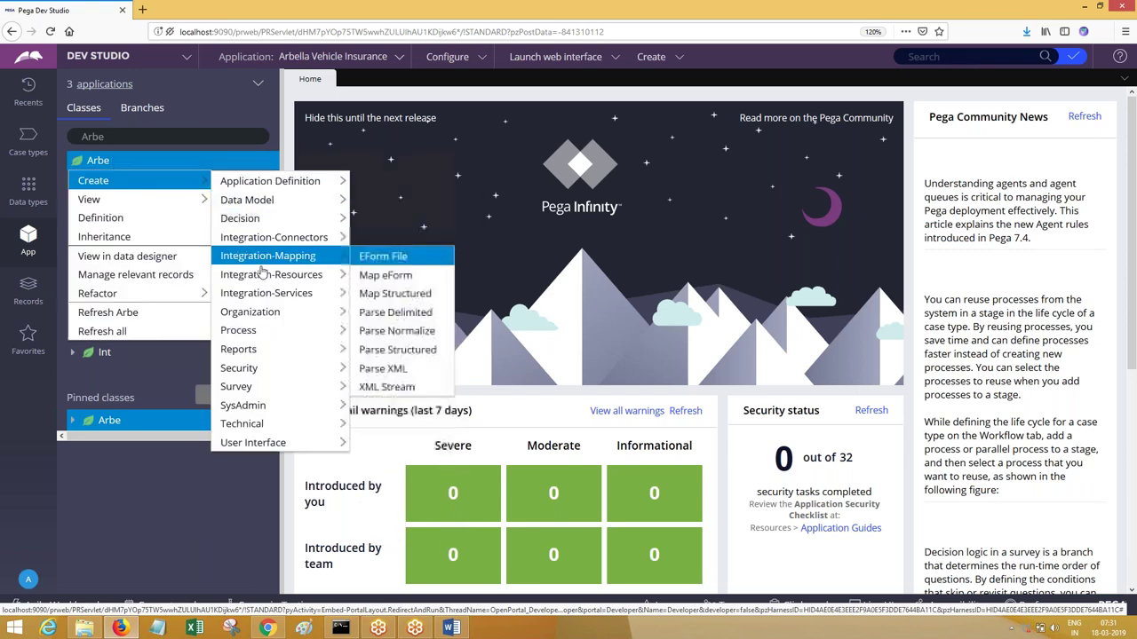
mouse_move(264, 333)
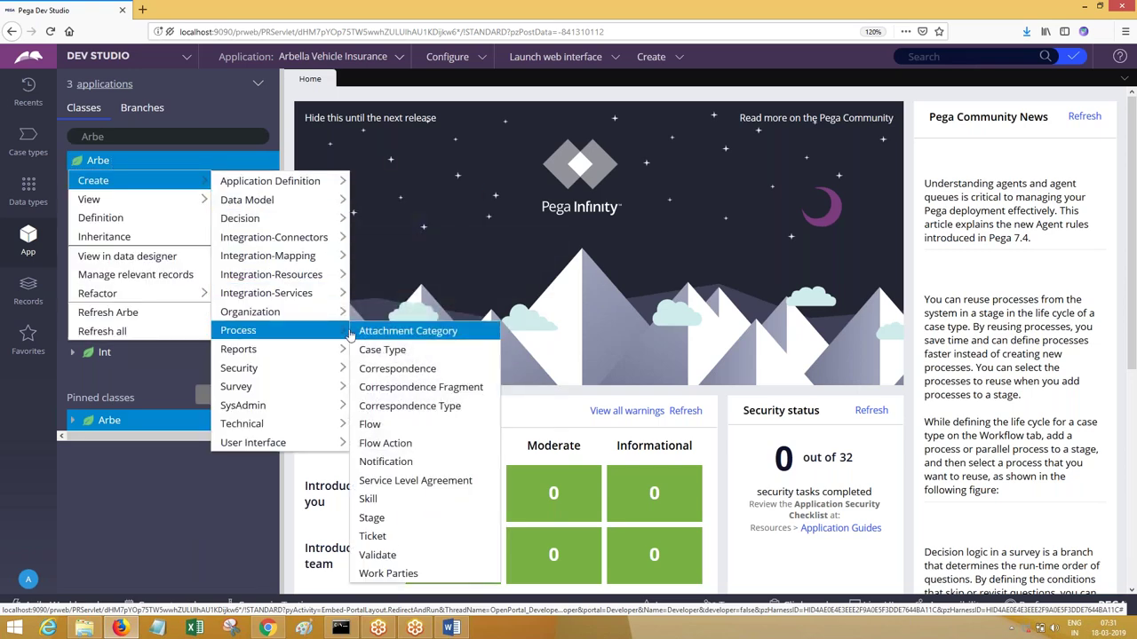
left_click(413, 427)
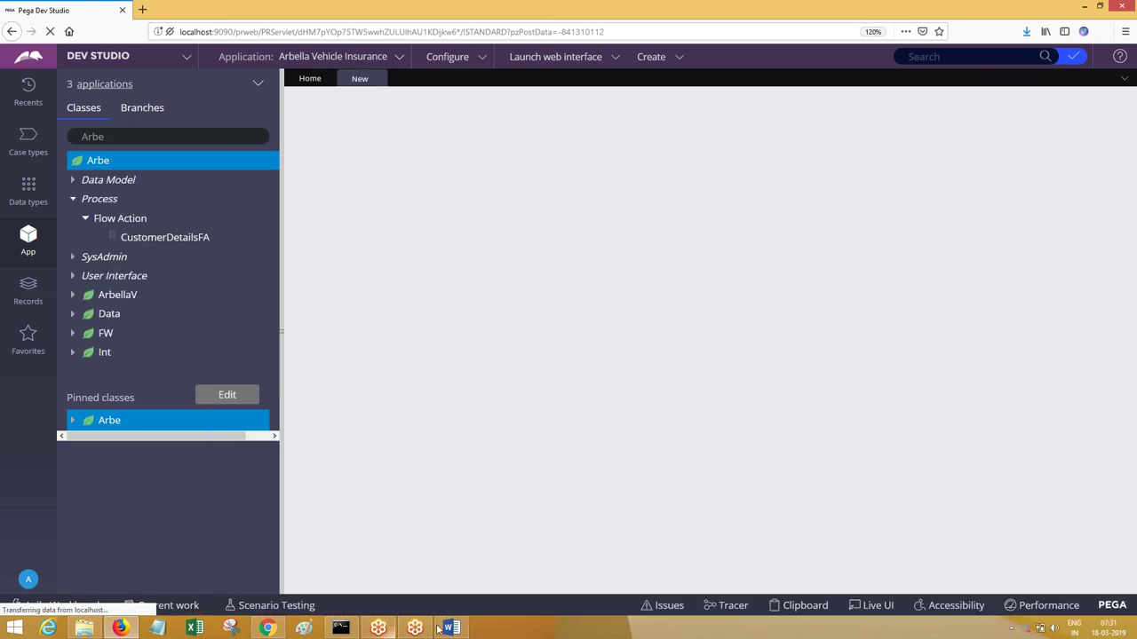
left_click(449, 628)
key("ctrl+v")
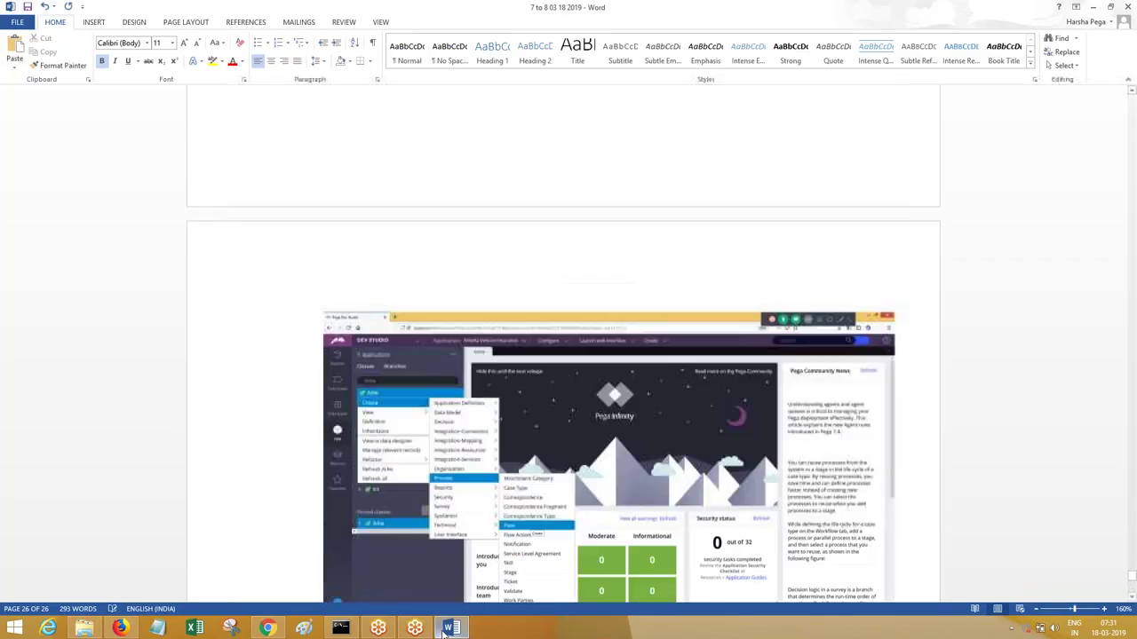
left_click(120, 628)
Step: Label the new flow CustomerDetailsFL, then create and open it
left_click(500, 197)
type("C")
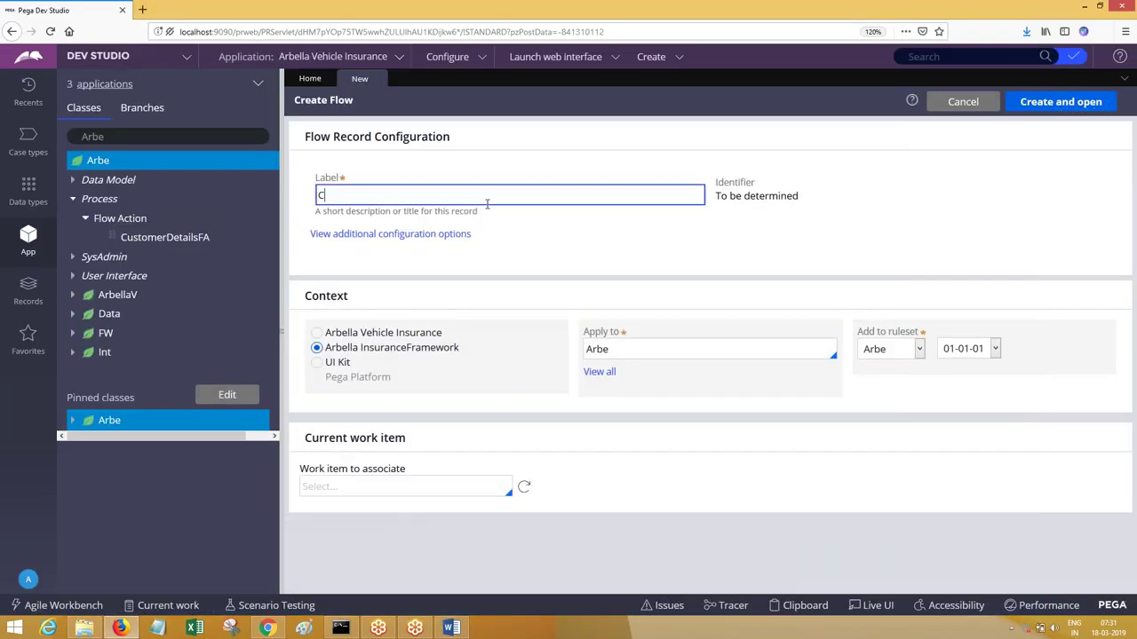
type("ustomerDetailsFA")
key("Tab")
left_click(487, 204)
key("BackSpace")
type("L")
key("Tab")
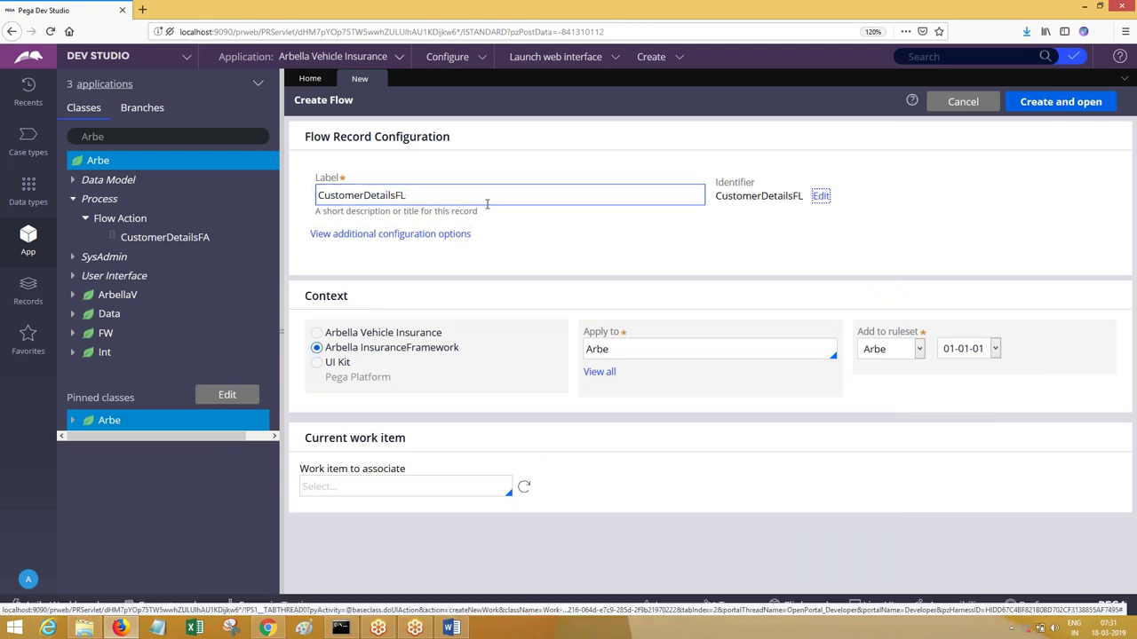
left_click(1060, 101)
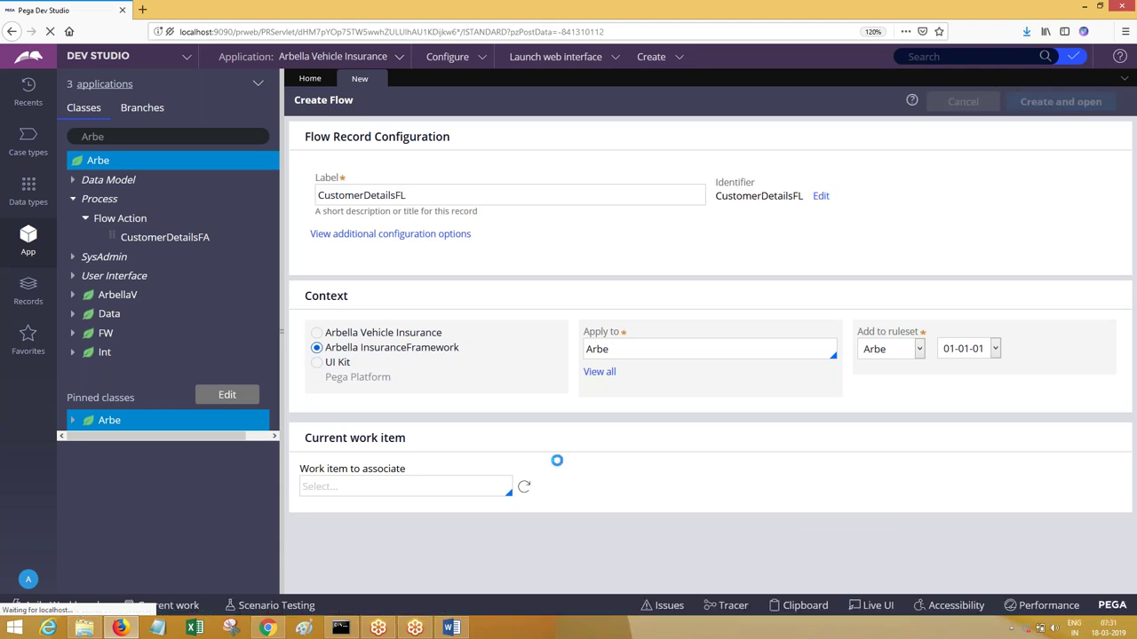
Step: Scroll down the Word notes to make room for the flow diagram screenshot
left_click(451, 628)
scroll(568, 355, "down", 5)
key("alt+Tab")
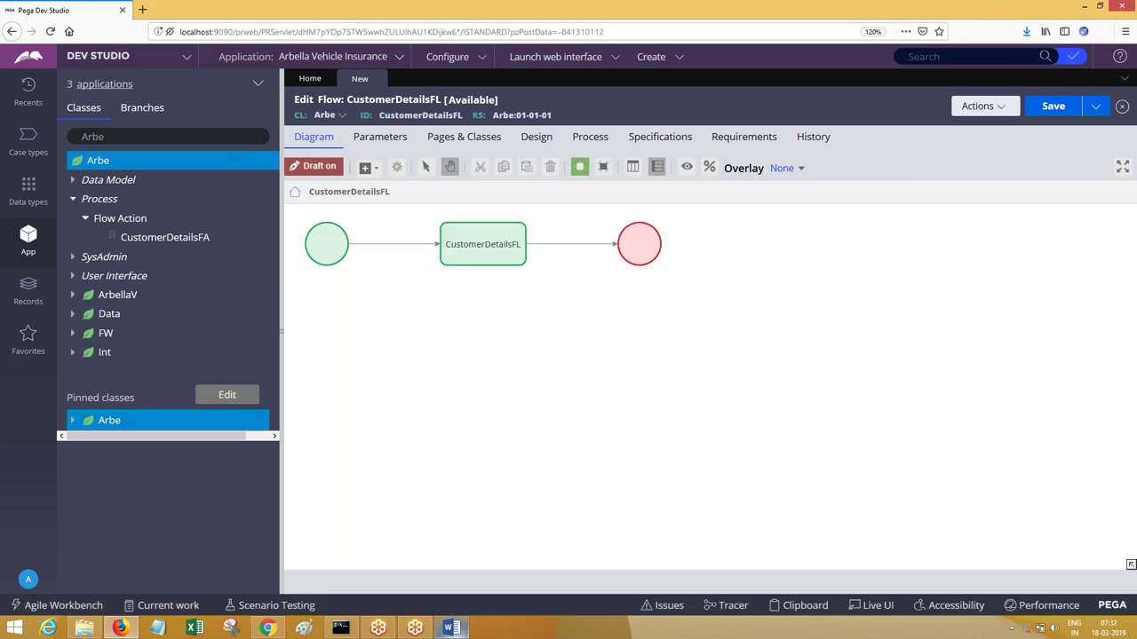
key("alt+Tab")
Step: Paste the CustomerDetailsFL diagram and note 'Here, we can call flow action into assignments shape's outward connector.'
key("ctrl+v")
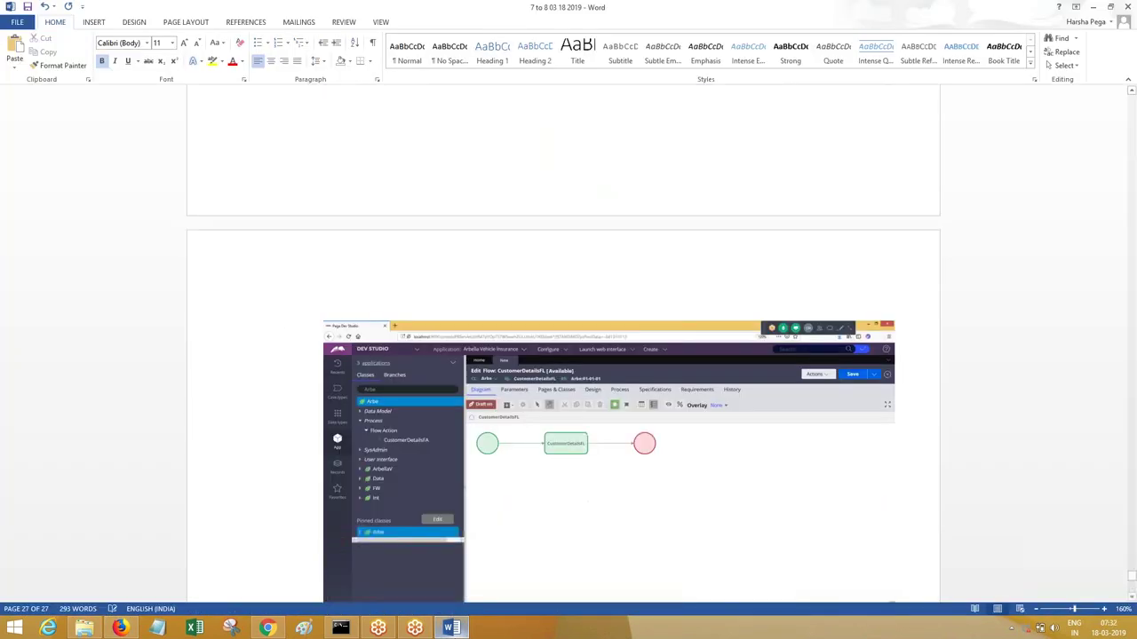
key("alt+Tab")
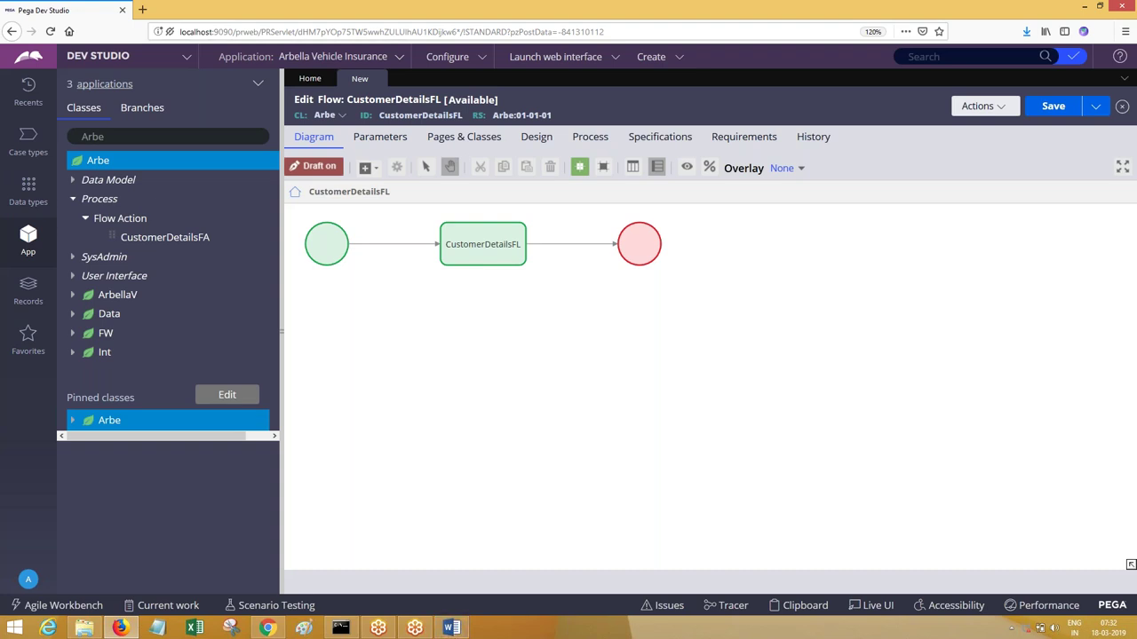
left_click(451, 628)
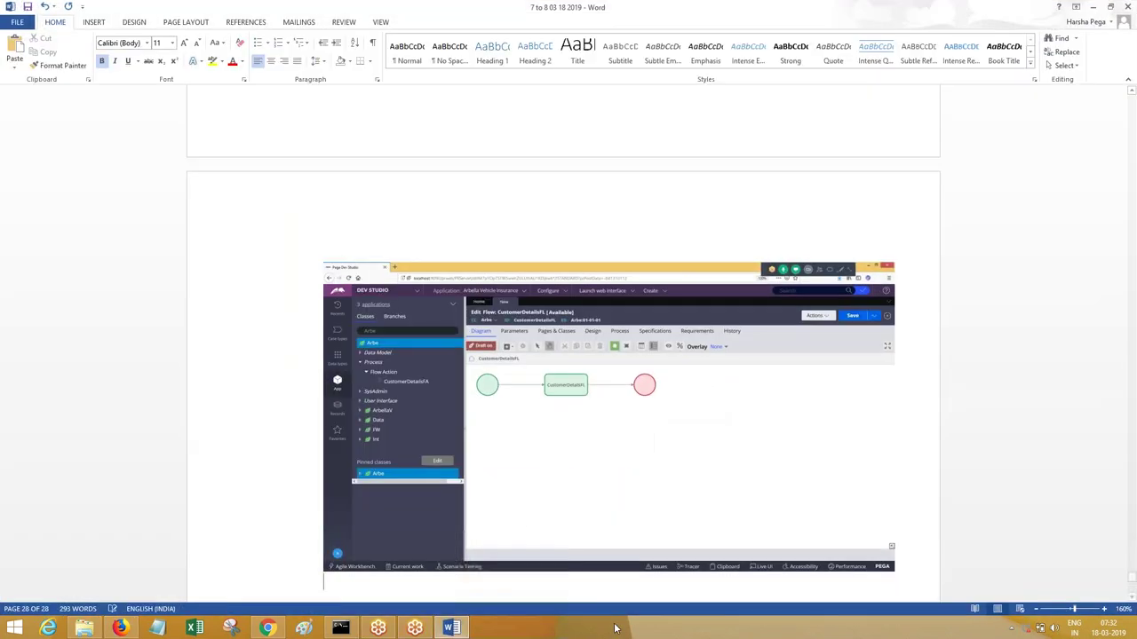
type("Here, we can call flow action int")
key("BackSpace")
key("BackSpace")
type("into assignments")
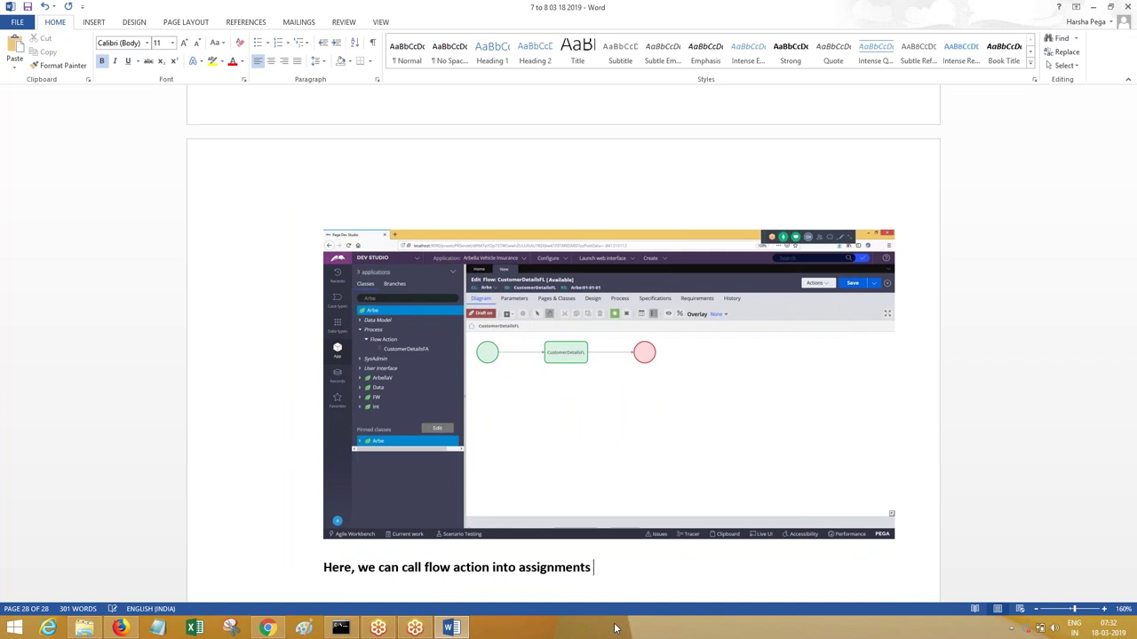
type(" shape's outward connector.")
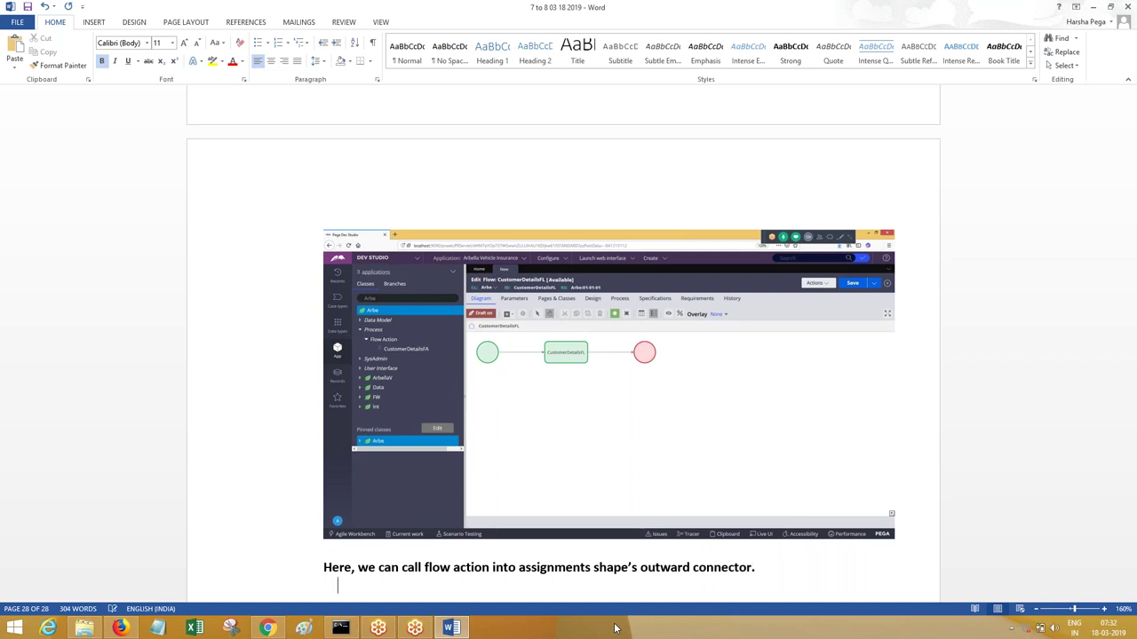
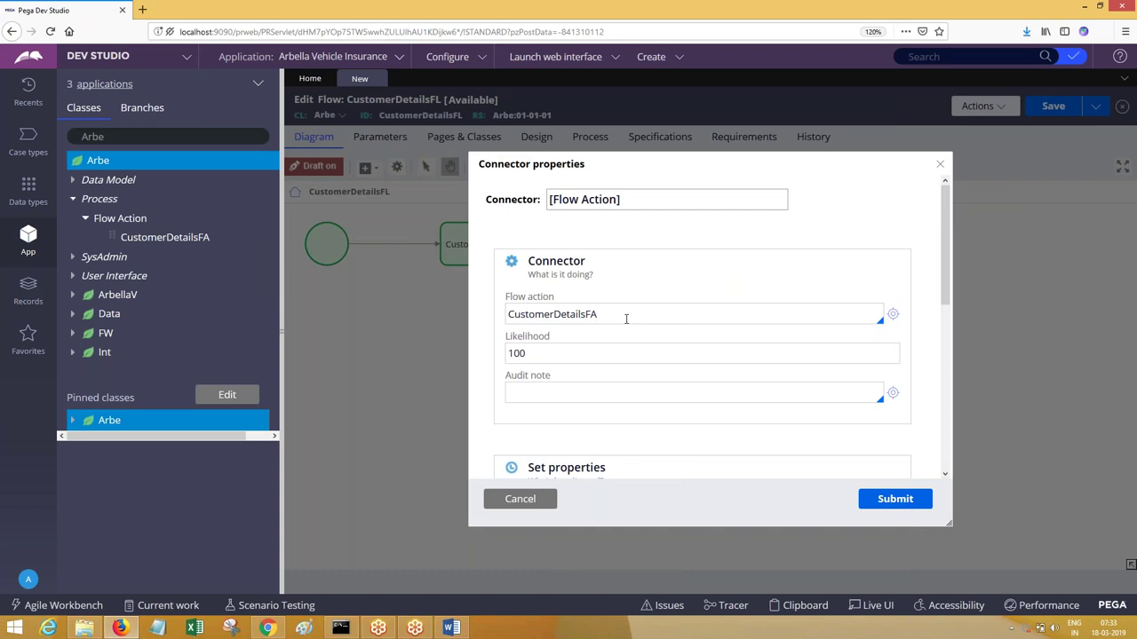
Step: Submit the open connector properties, then copy the end connector's flow action name CustomerDetailsFA
left_click(620, 199)
triple_click(611, 198)
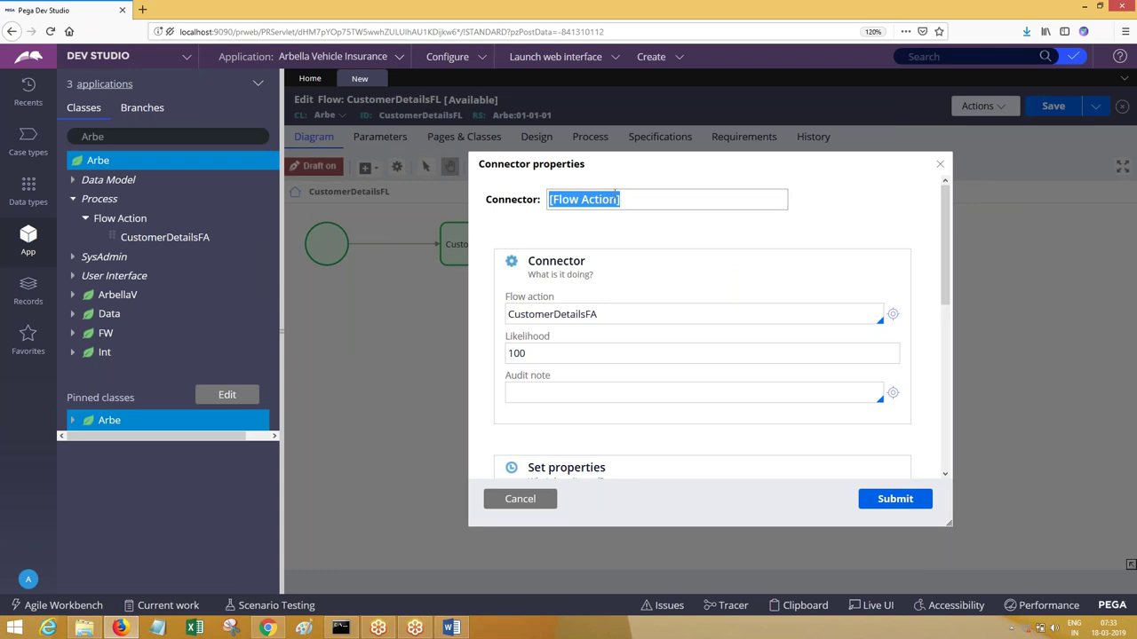
left_click(895, 502)
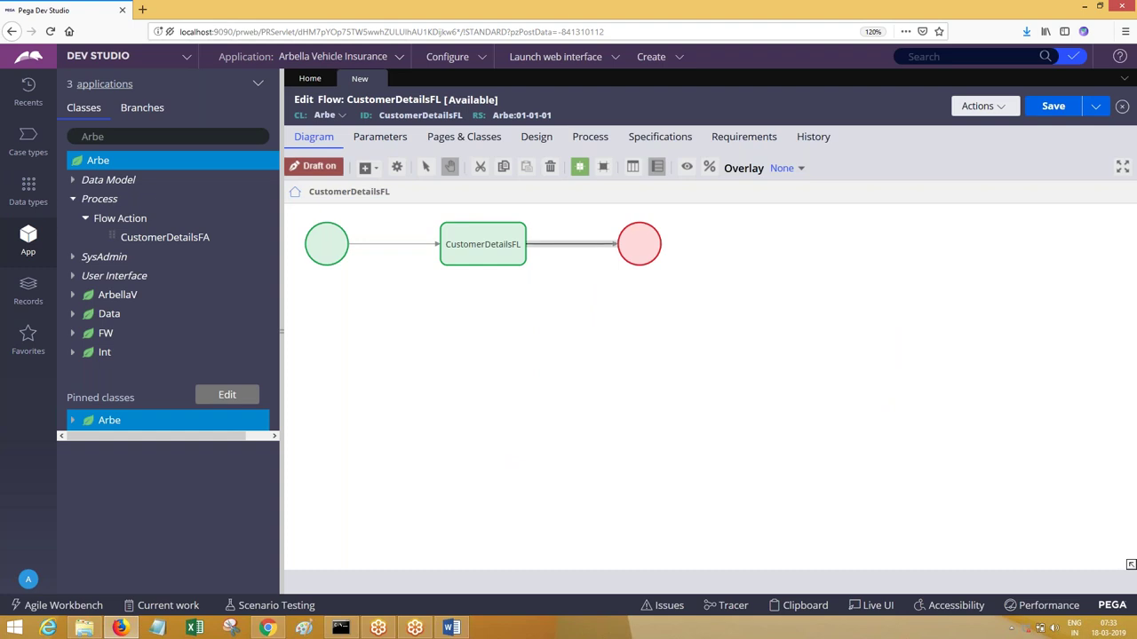
double_click(613, 246)
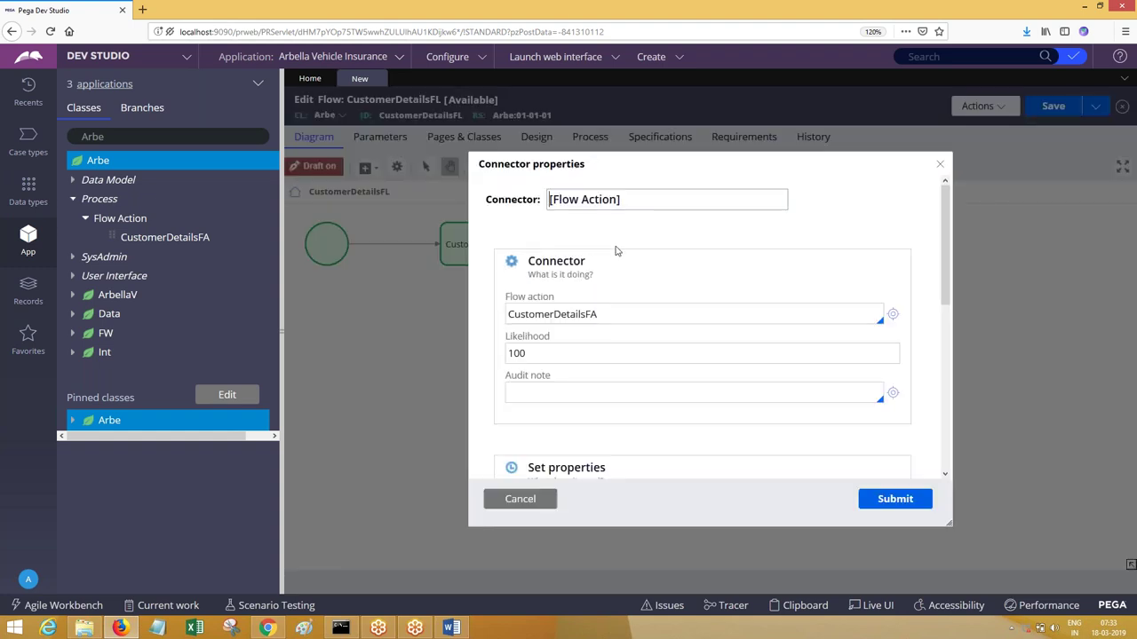
double_click(601, 319)
right_click(584, 314)
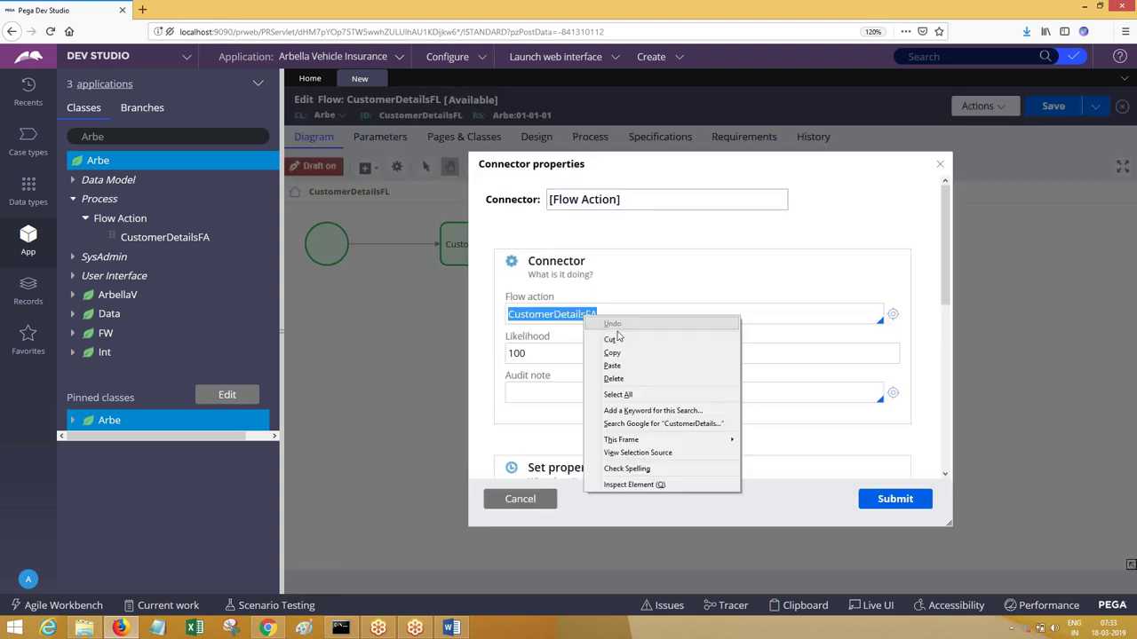
left_click(618, 354)
Step: Replace the connector name with CustomerDetailsFA, submit, and recheck its properties
left_click(627, 194)
key("BackSpace")
key("BackSpace")
key("BackSpace")
key("BackSpace")
key("BackSpace")
key("BackSpace")
key("BackSpace")
key("BackSpace")
key("BackSpace")
key("BackSpace")
key("BackSpace")
key("BackSpace")
key("BackSpace")
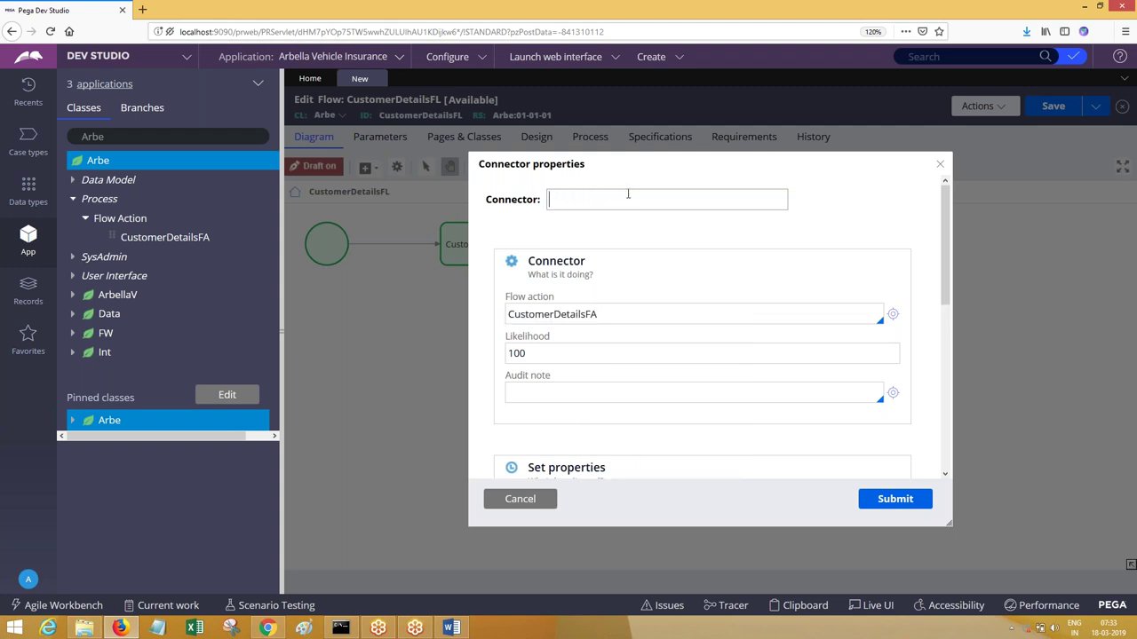
right_click(609, 199)
left_click(632, 235)
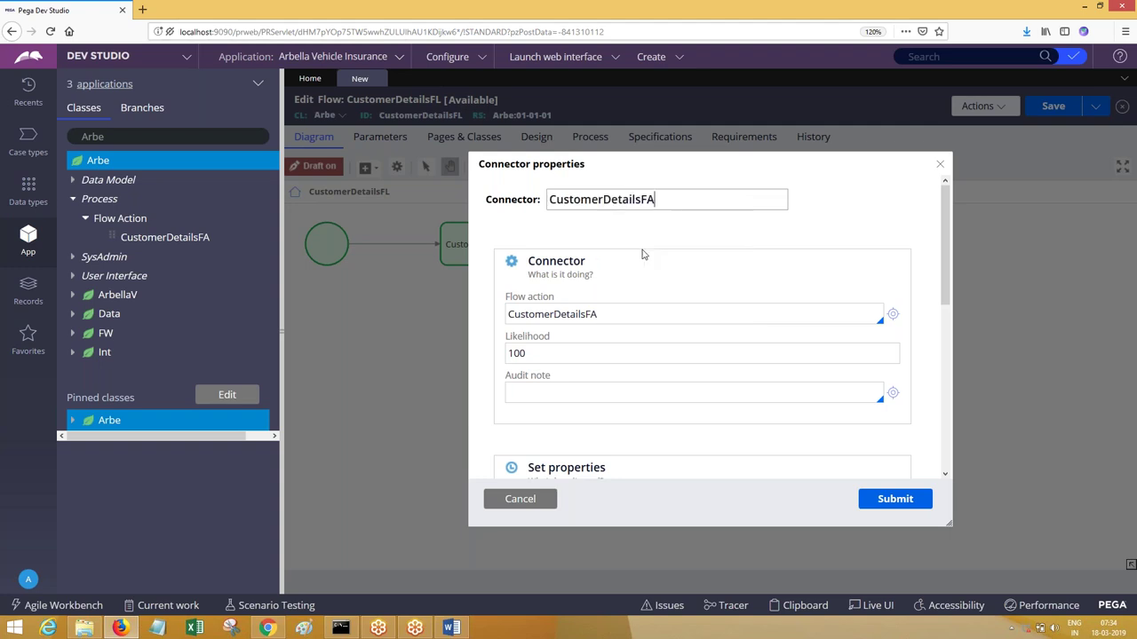
left_click(890, 500)
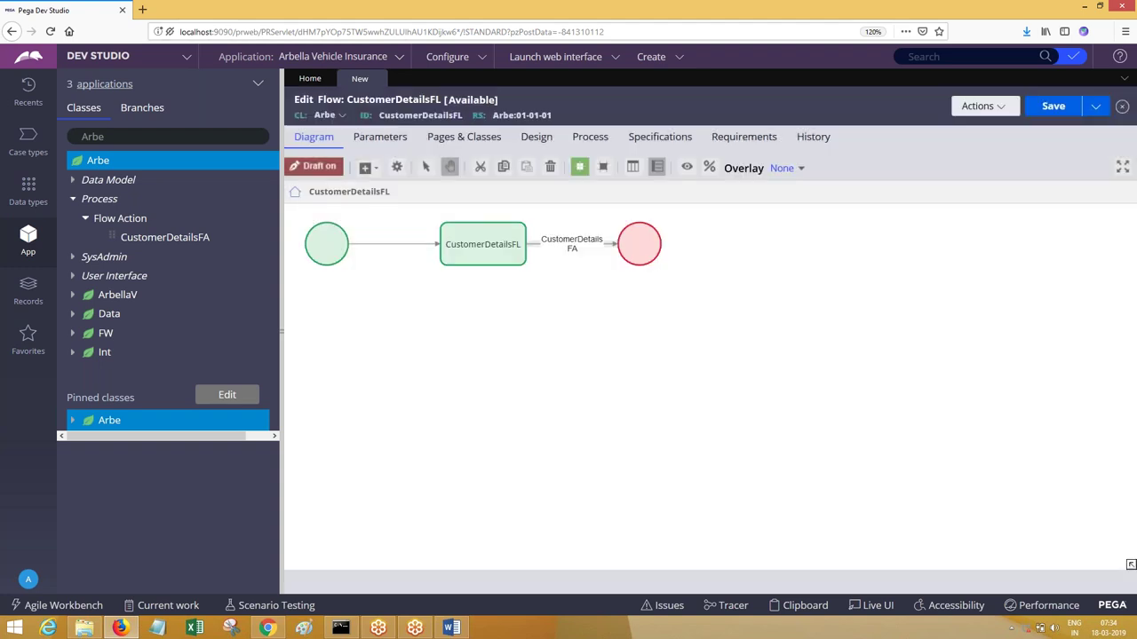
double_click(572, 244)
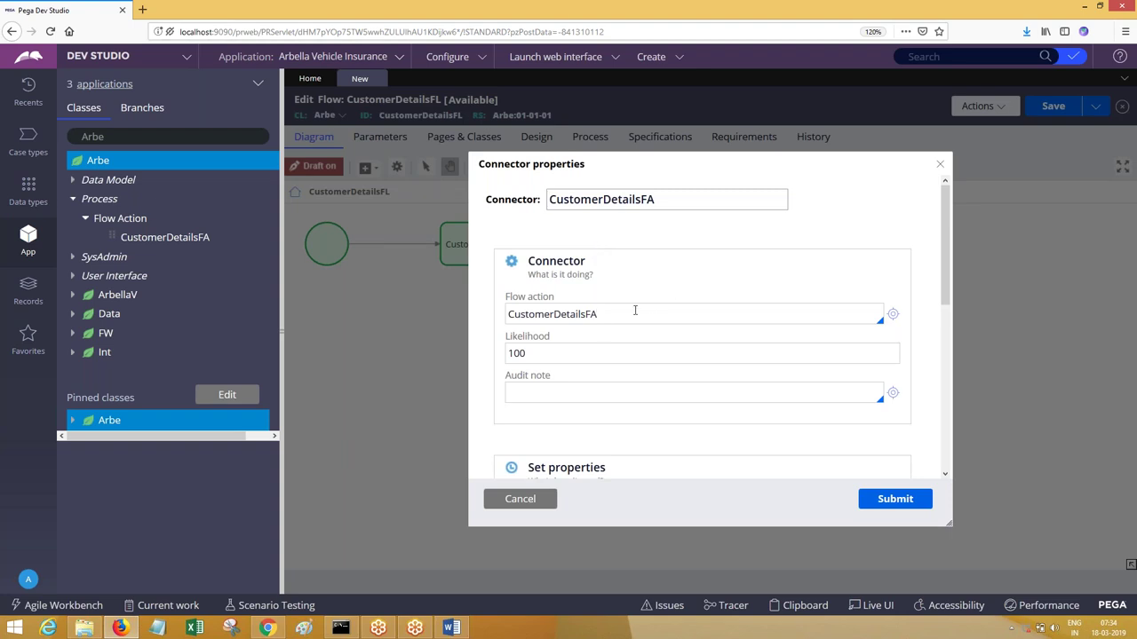
left_click(926, 497)
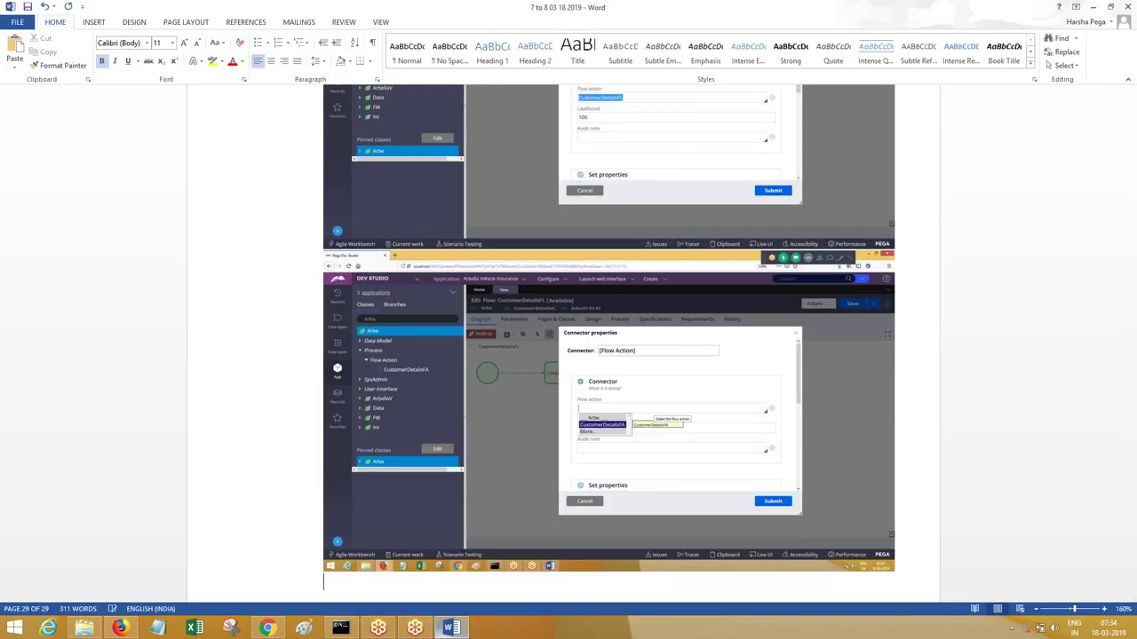
Step: Caption the dialog screenshot 'Submit' and paste the updated-flow screenshot below it
scroll(564, 355, "down", 5)
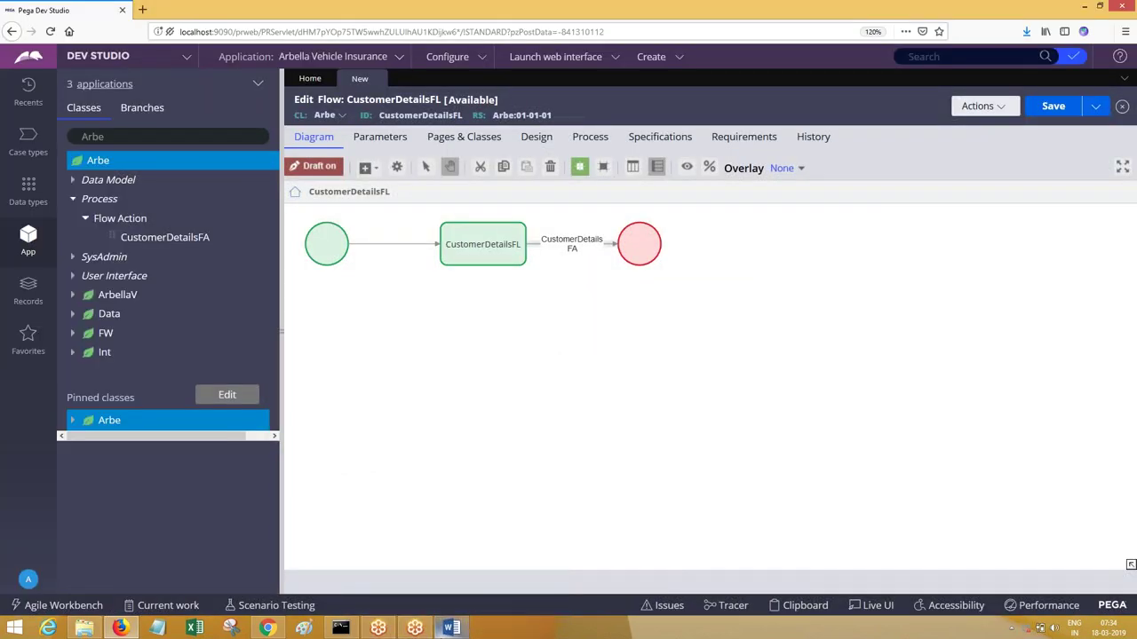
type("Submit")
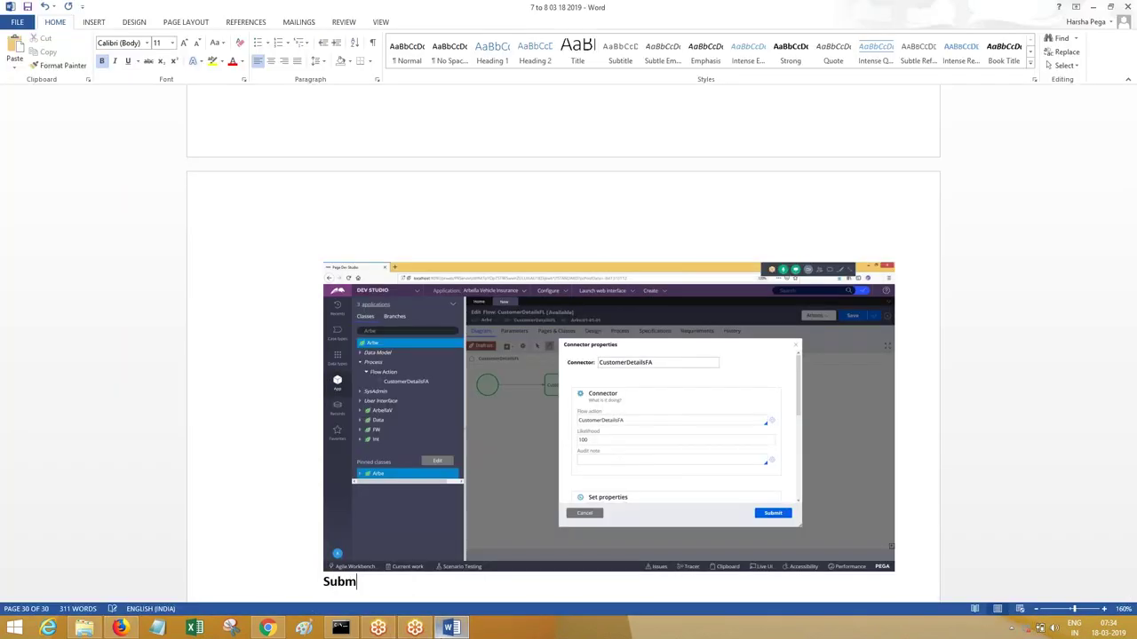
key("Return")
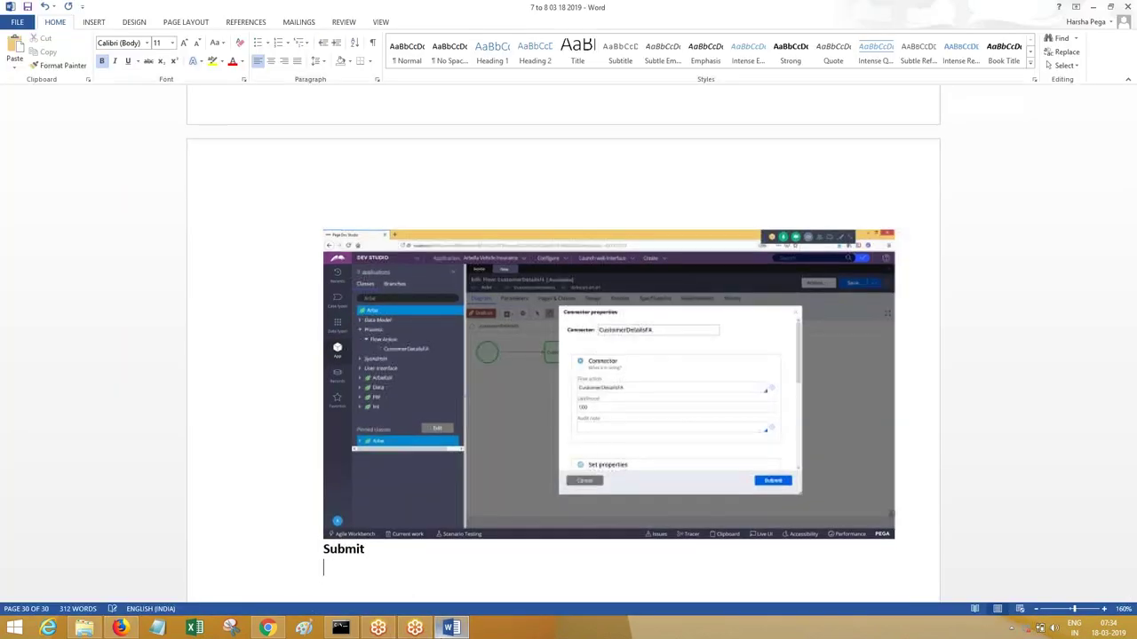
key("ctrl+v")
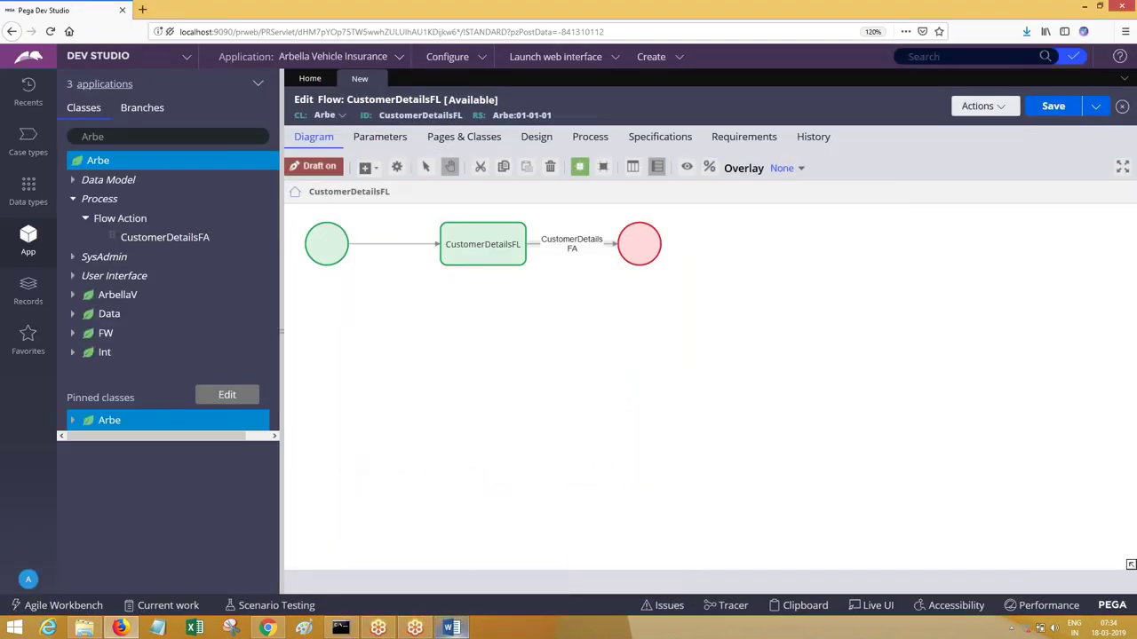
left_click(482, 244)
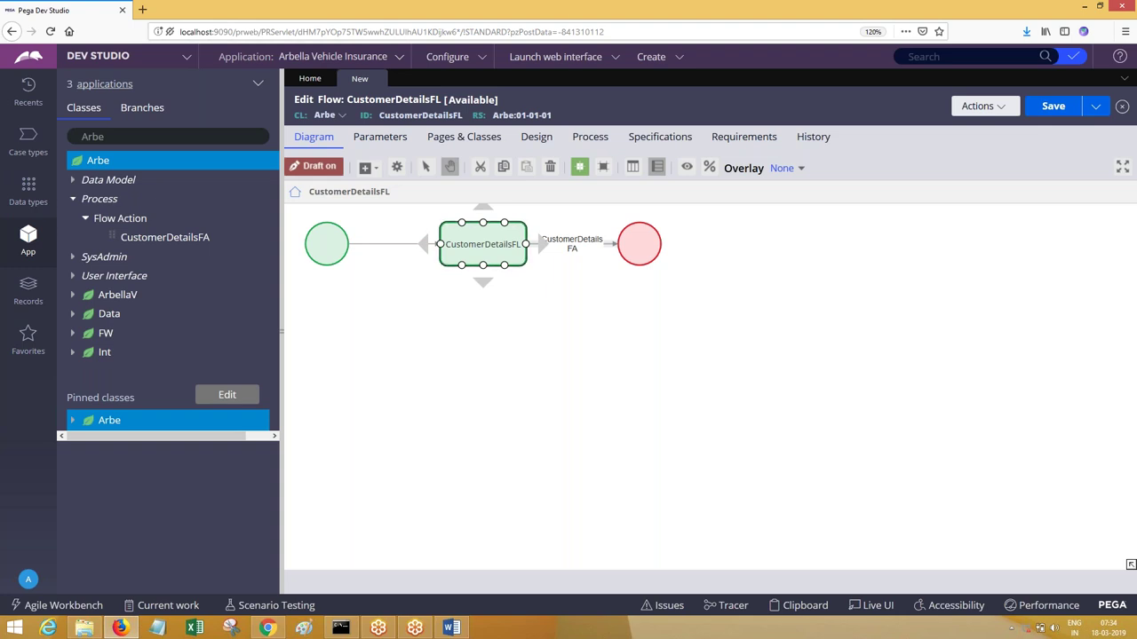
Step: Add the note 'Change the label of assignment' beneath the flow screenshot
left_click(450, 628)
type("Change the lable")
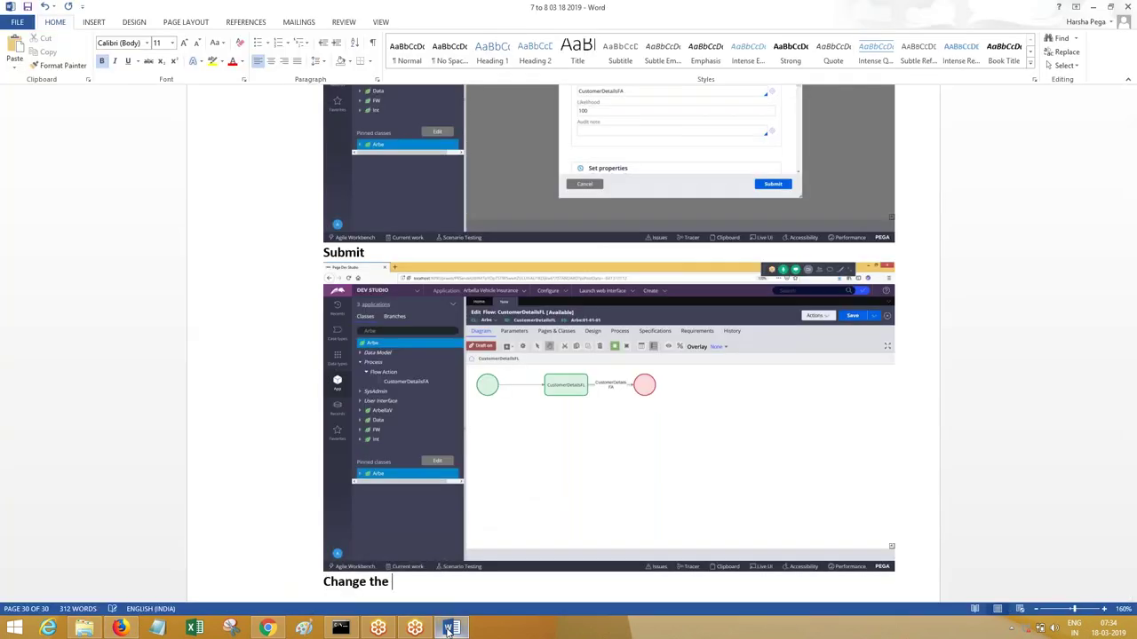
key("BackSpace")
key("BackSpace")
key("BackSpace")
type("el of assignment")
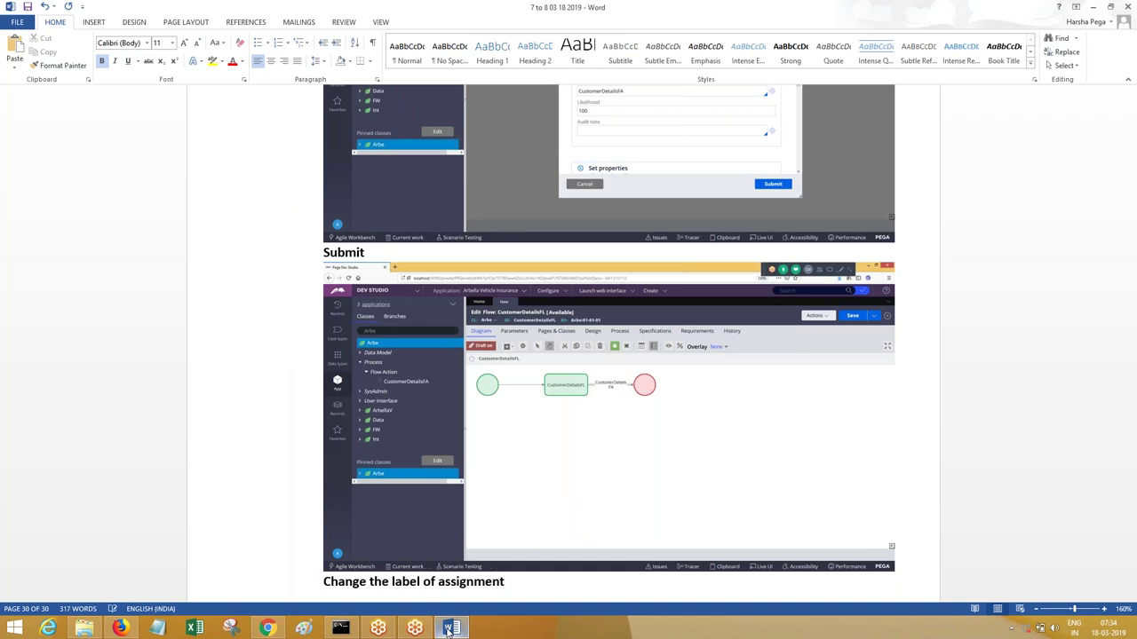
key("Return")
key("alt+Tab")
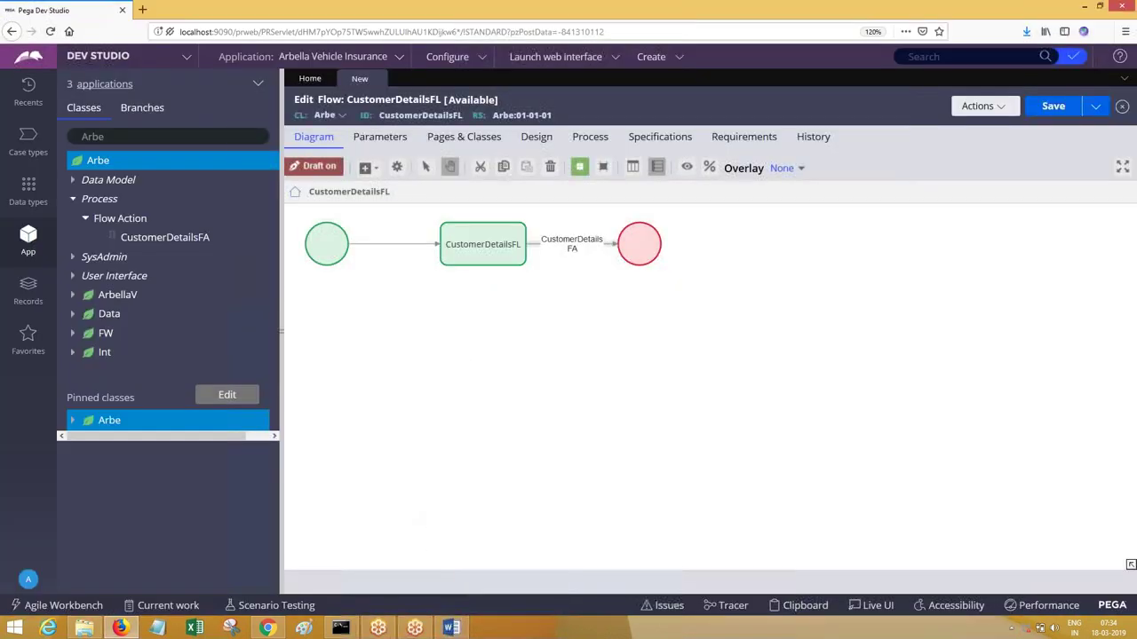
Step: Relabel the CustomerDetailsFL assignment shape as 'Collect Customer Info'
left_click(482, 243)
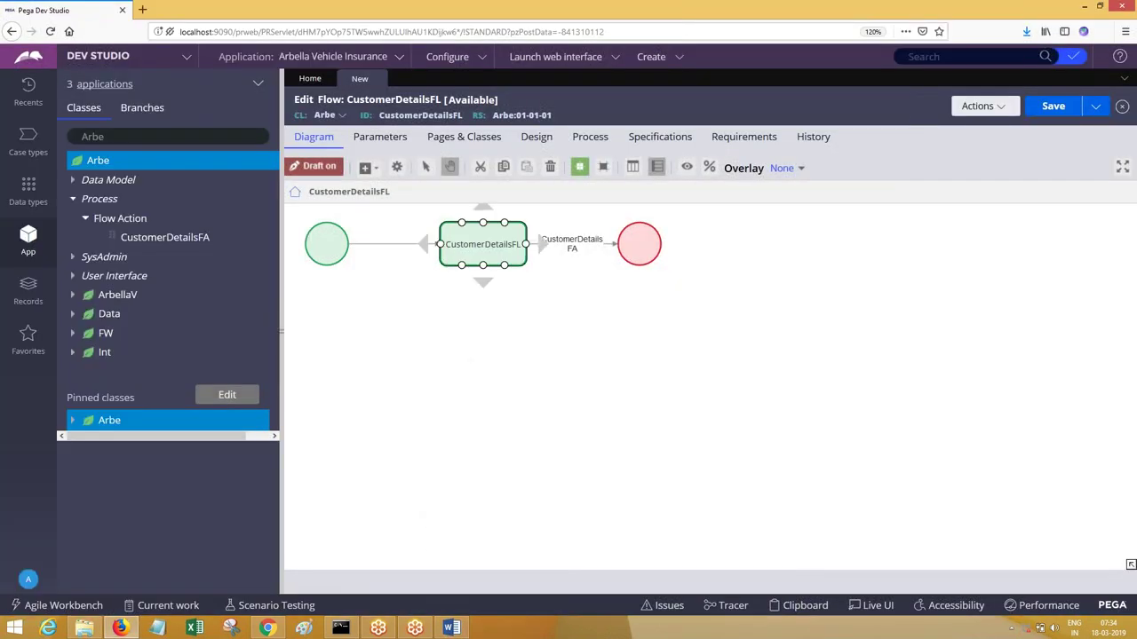
double_click(482, 243)
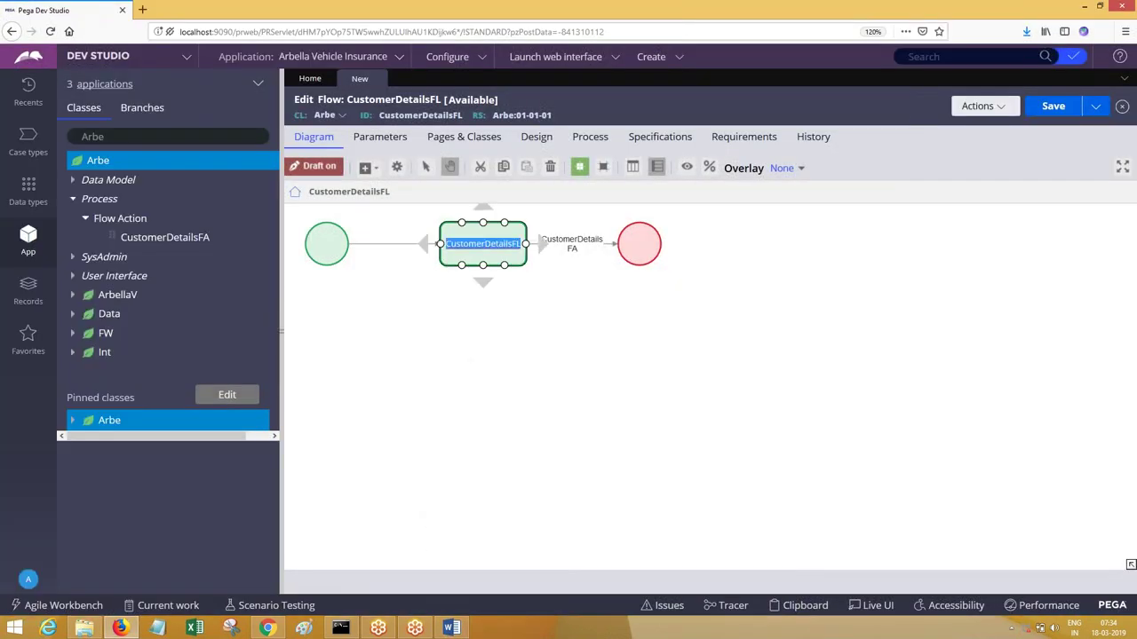
key("BackSpace")
type("Collect Customer ")
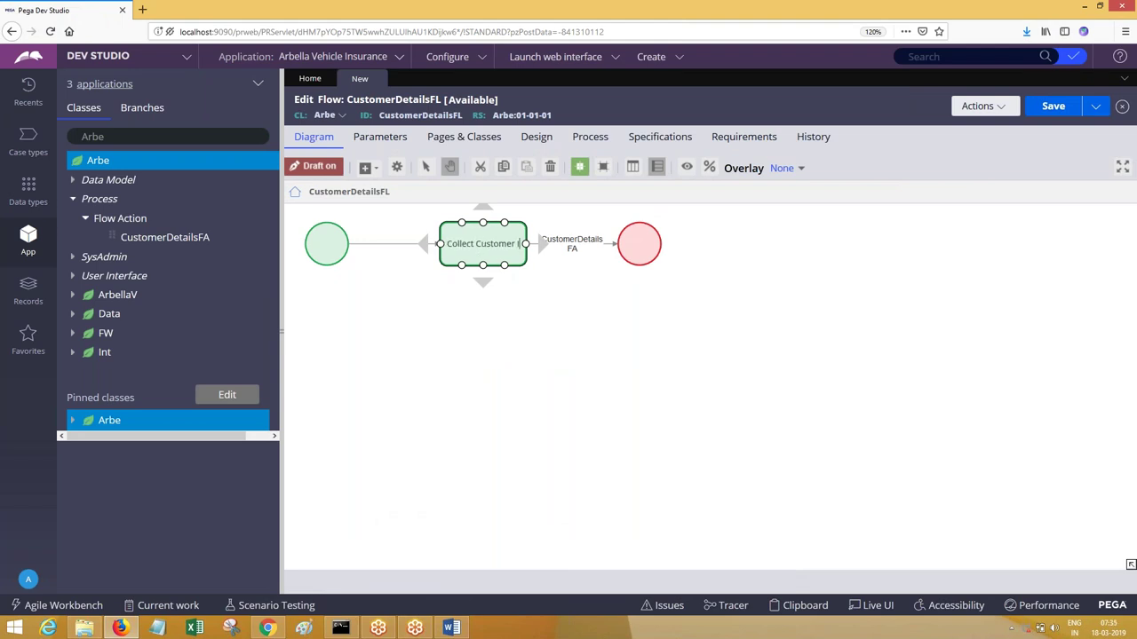
type("Info")
key("Return")
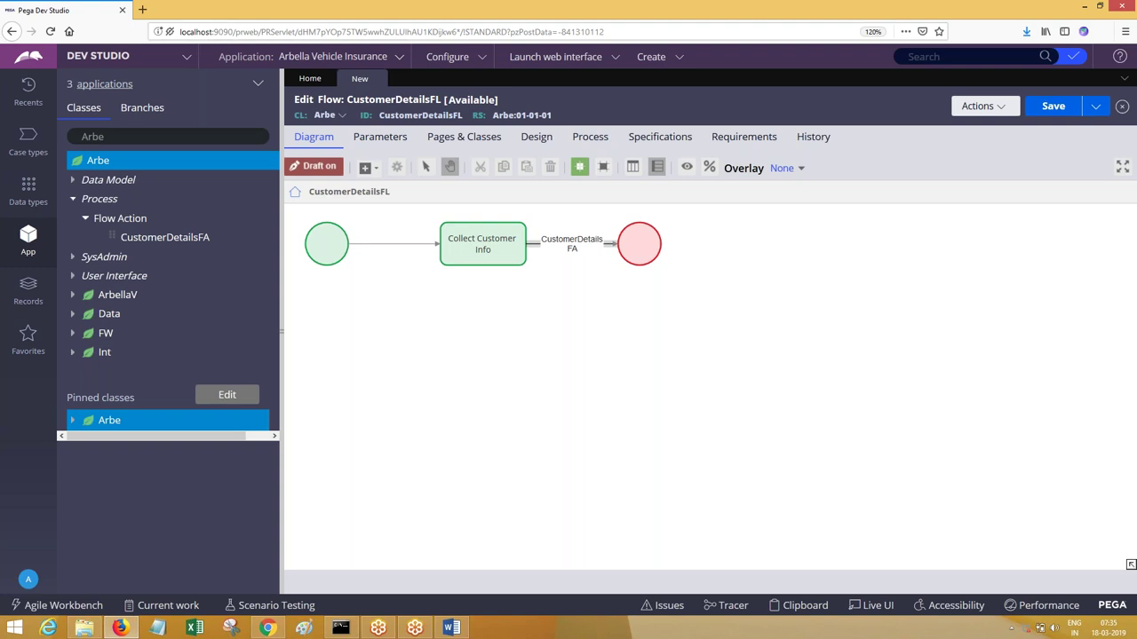
left_click(451, 629)
Step: Paste the relabelled-flow screenshot and note 'Done.' below it
key("ctrl+v")
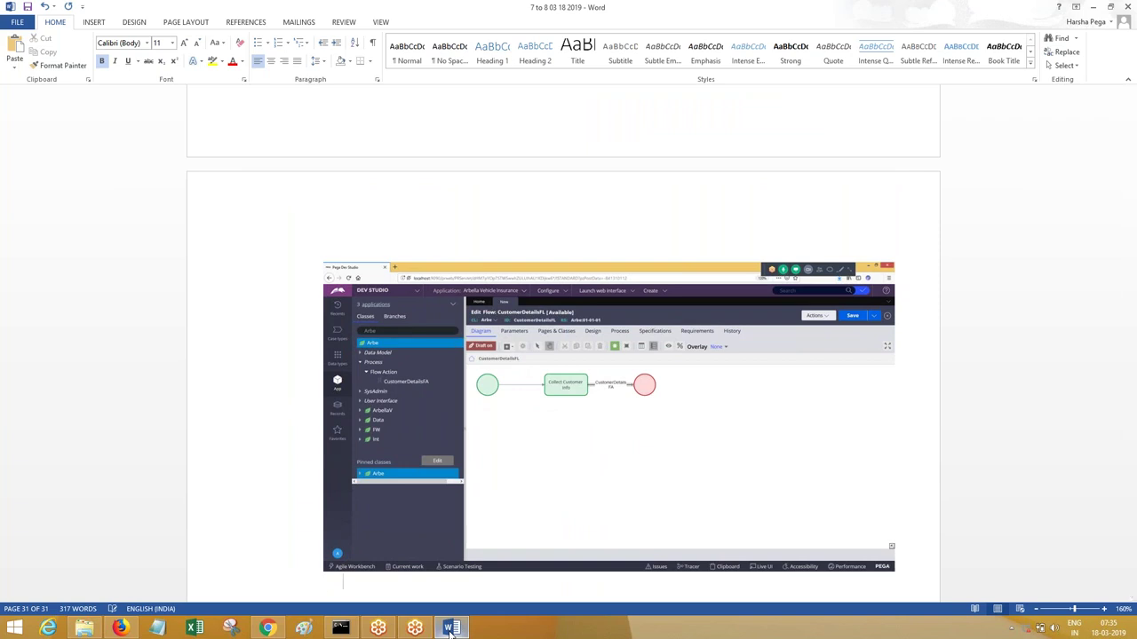
key("Return")
type("Done.")
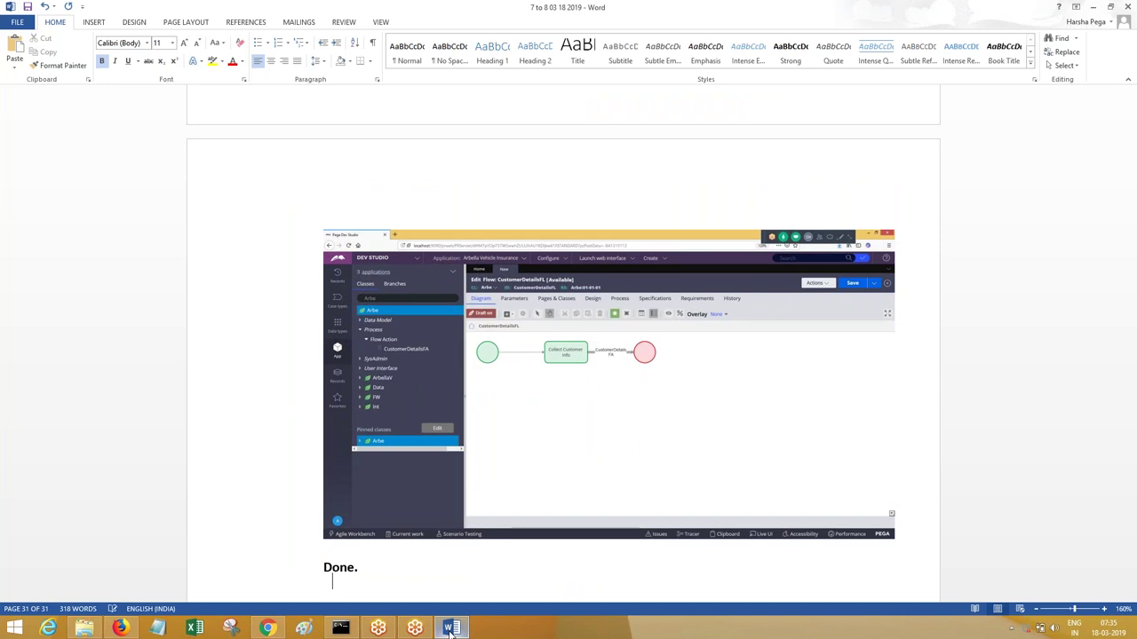
key("Return")
Step: Add '5. Add a feature to the above flow, to create Work Object' and save the document
type("5.")
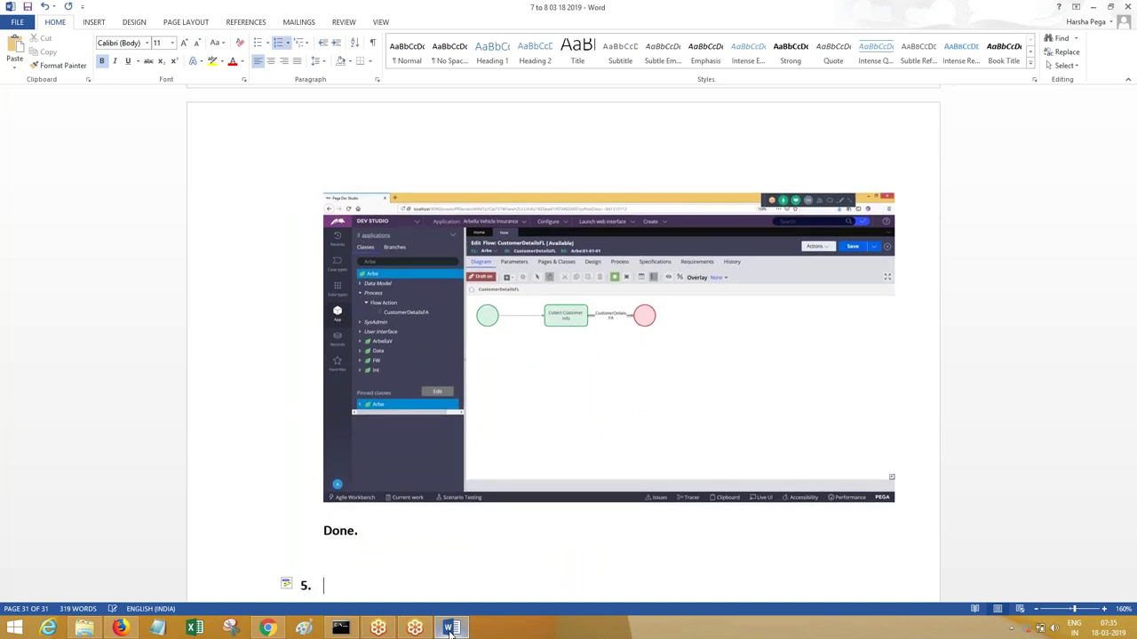
type(" Add a feature the")
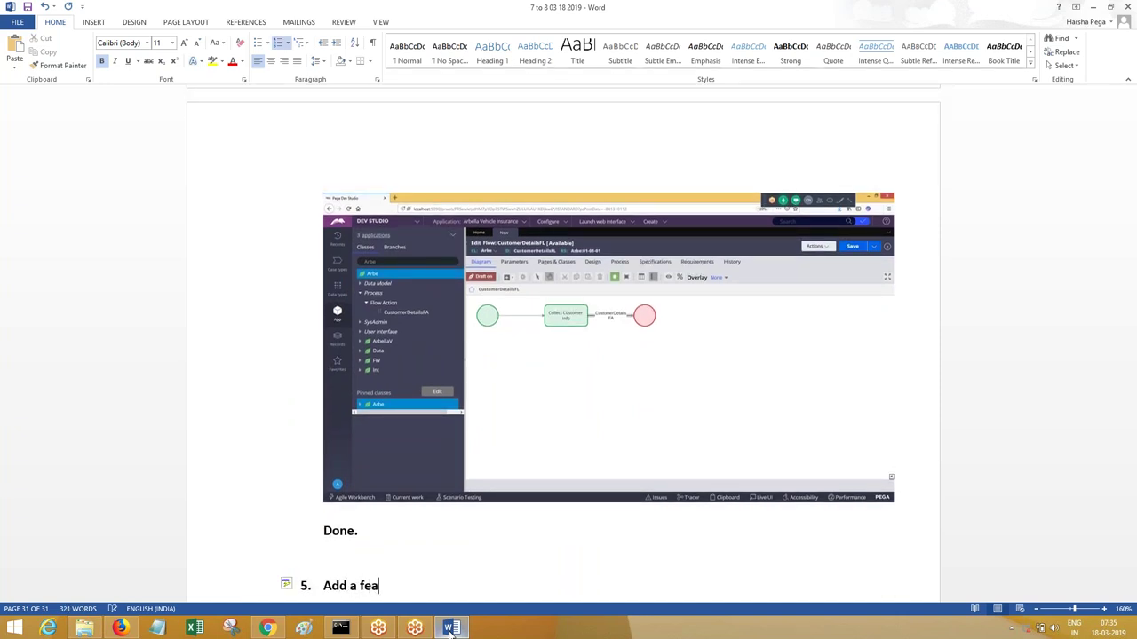
key("BackSpace")
key("BackSpace")
type("o the a")
key("BackSpace")
type("f")
key("BackSpace")
type("above flow")
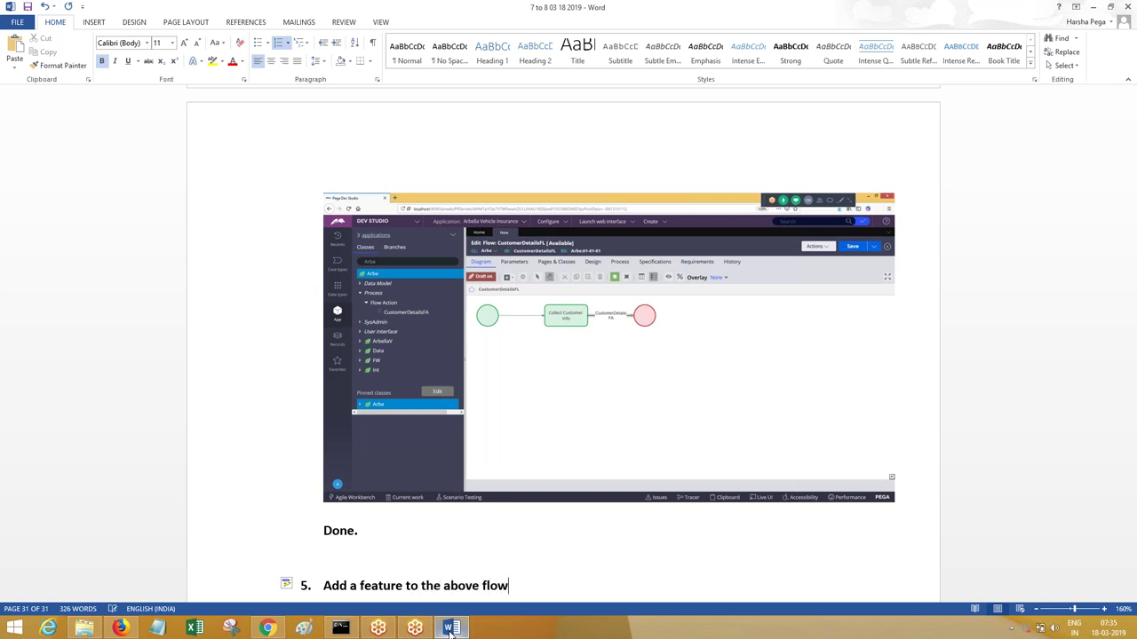
type(", to create Work Object.")
key("BackSpace")
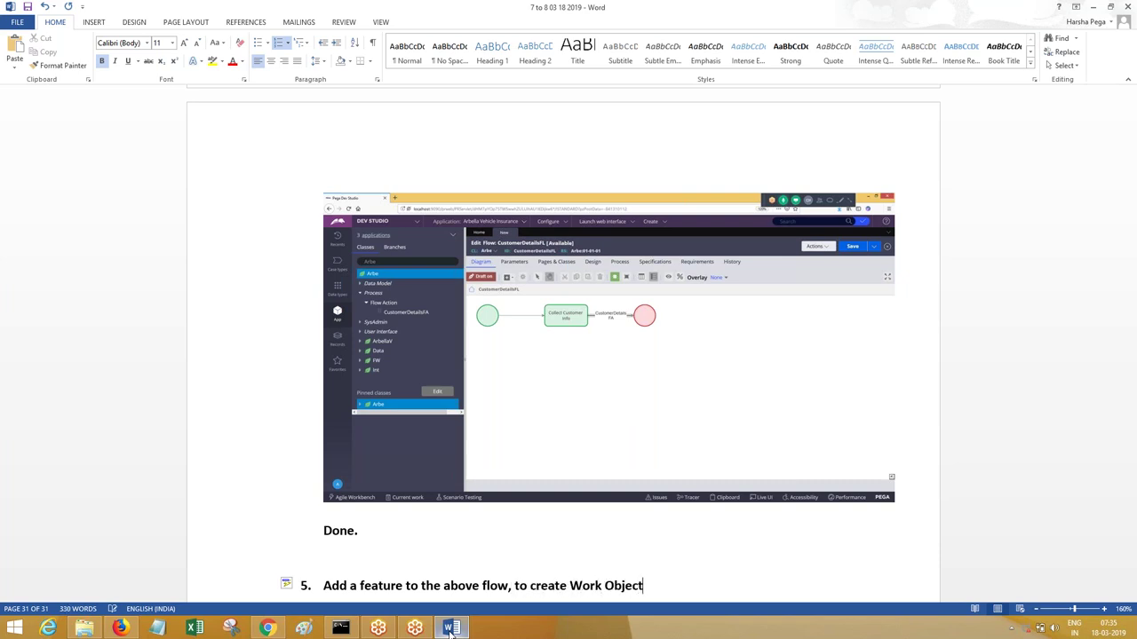
key("Return")
key("BackSpace")
key("ctrl+s")
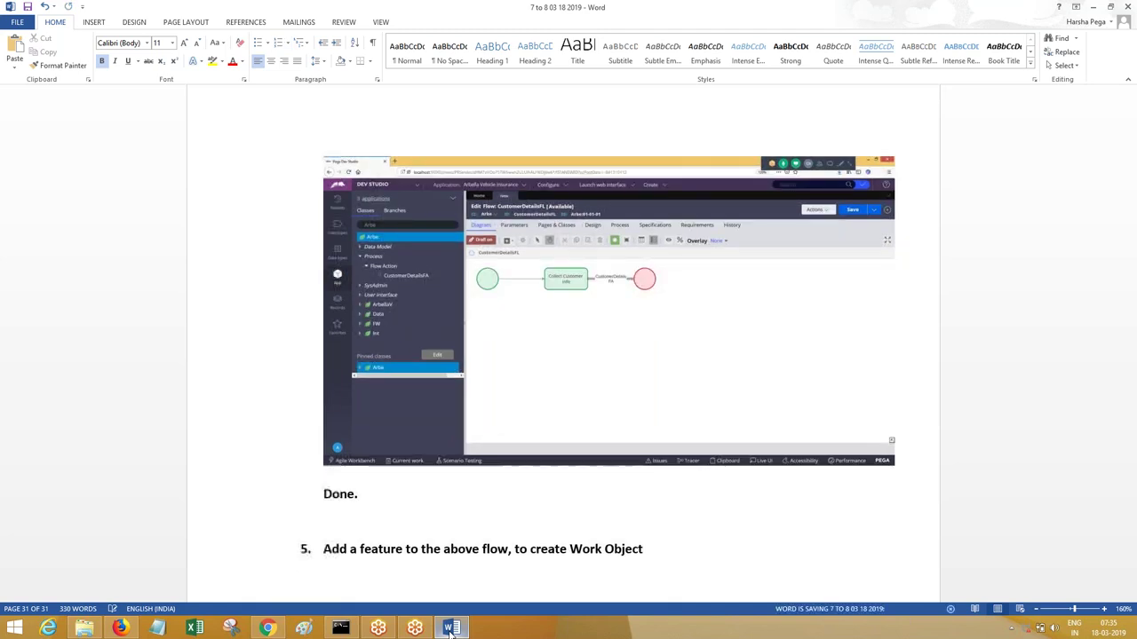
left_click(450, 628)
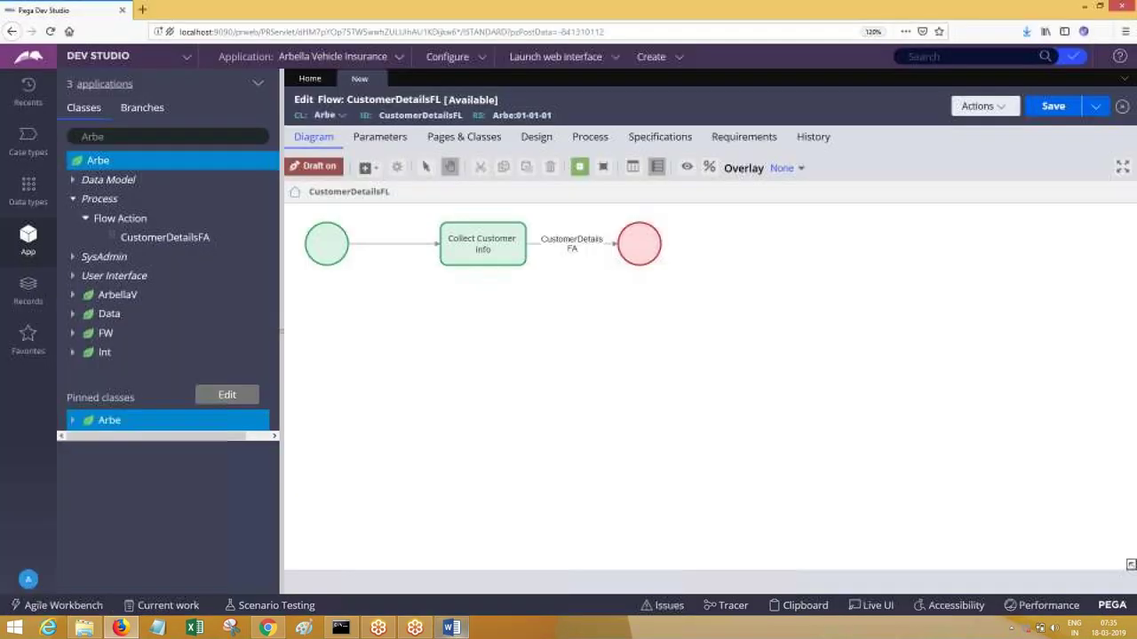
Step: Open the flow's Process settings and note 'Go to process tab of above flow.' in Word, saving it
left_click(587, 142)
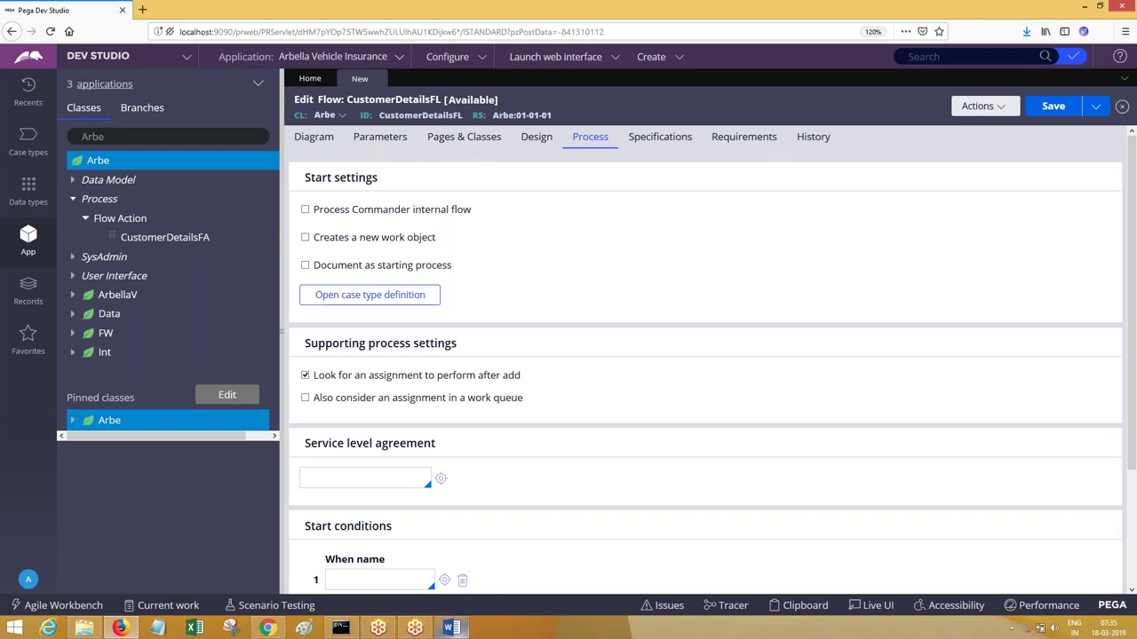
left_click(452, 627)
type("Go t")
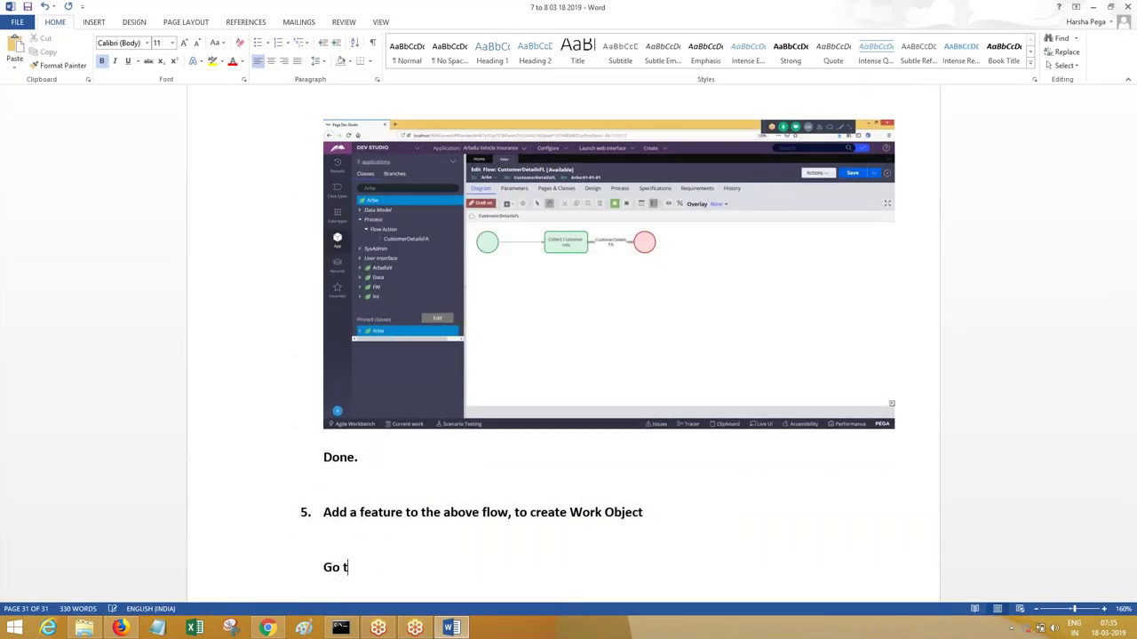
type("o process tabl")
key("BackSpace")
type("of aboe")
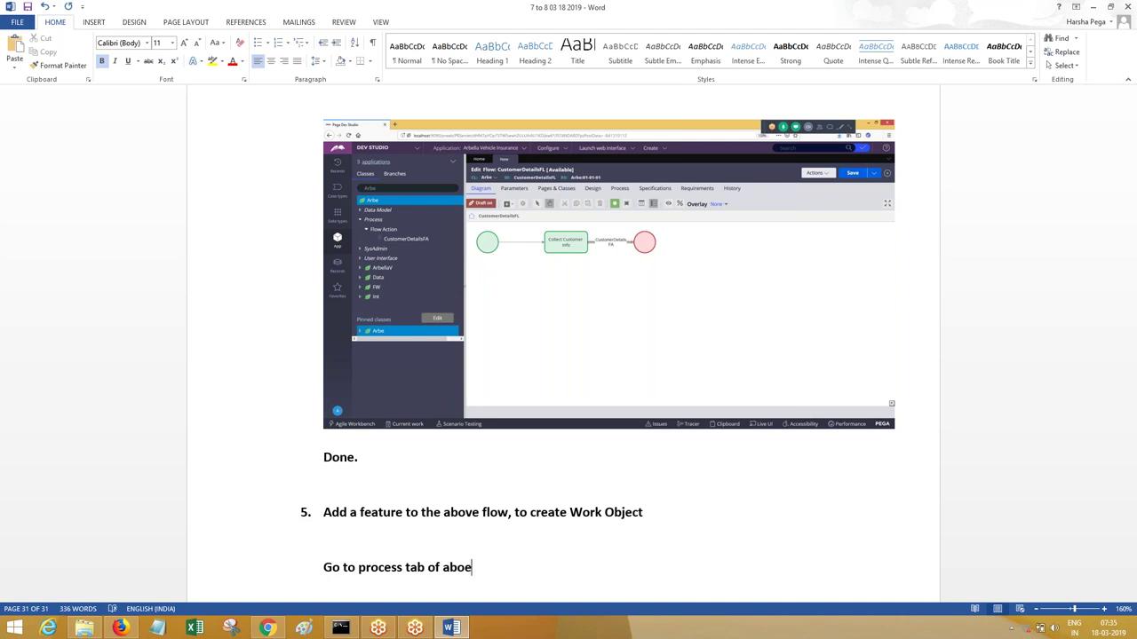
key("BackSpace")
type("ve flow.")
key("Return")
key("BackSpace")
key("ctrl+s")
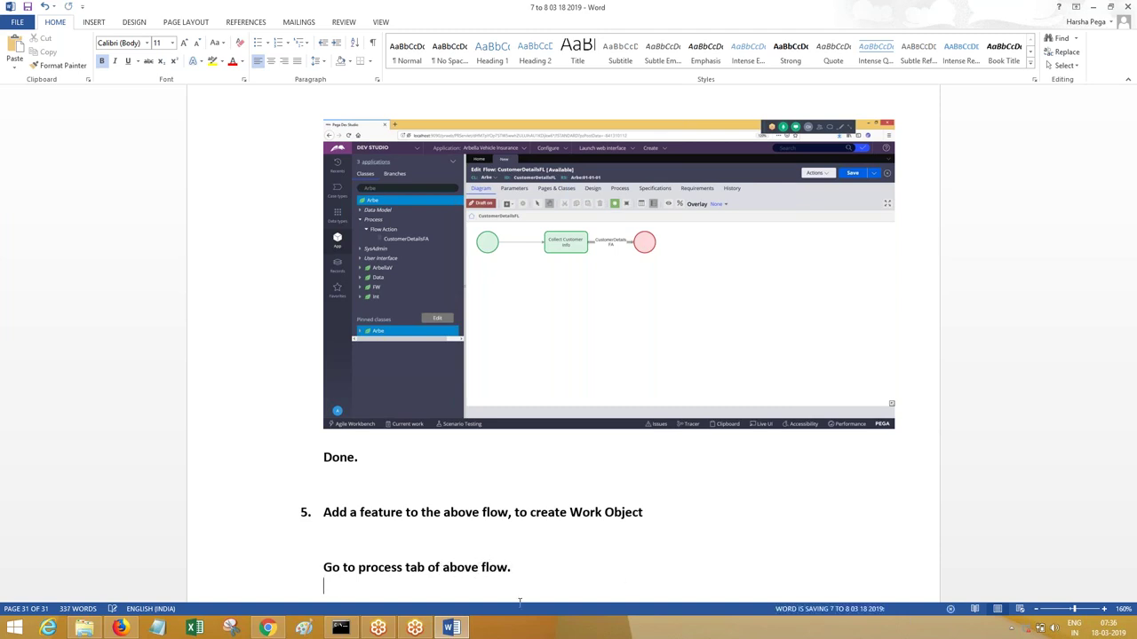
left_click(451, 628)
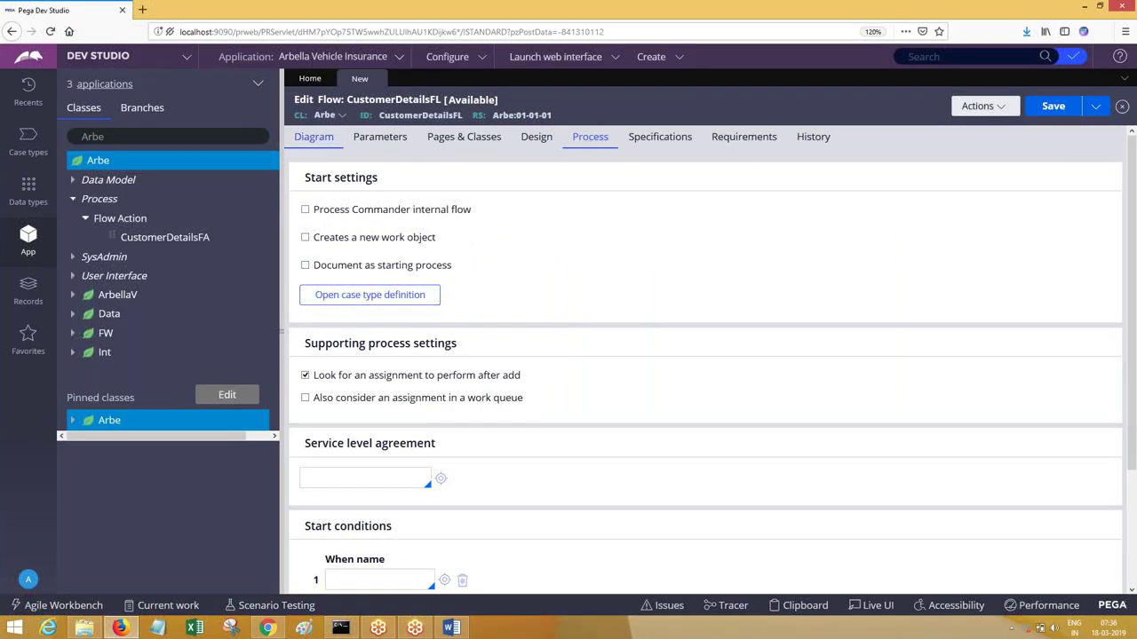
left_click(301, 144)
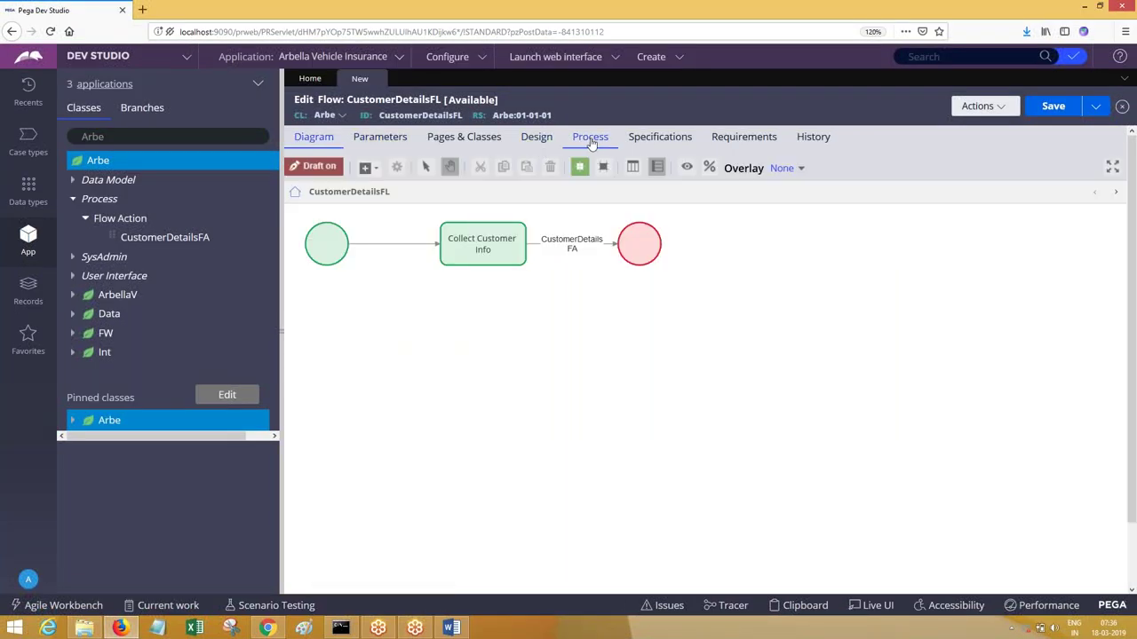
left_click(591, 144)
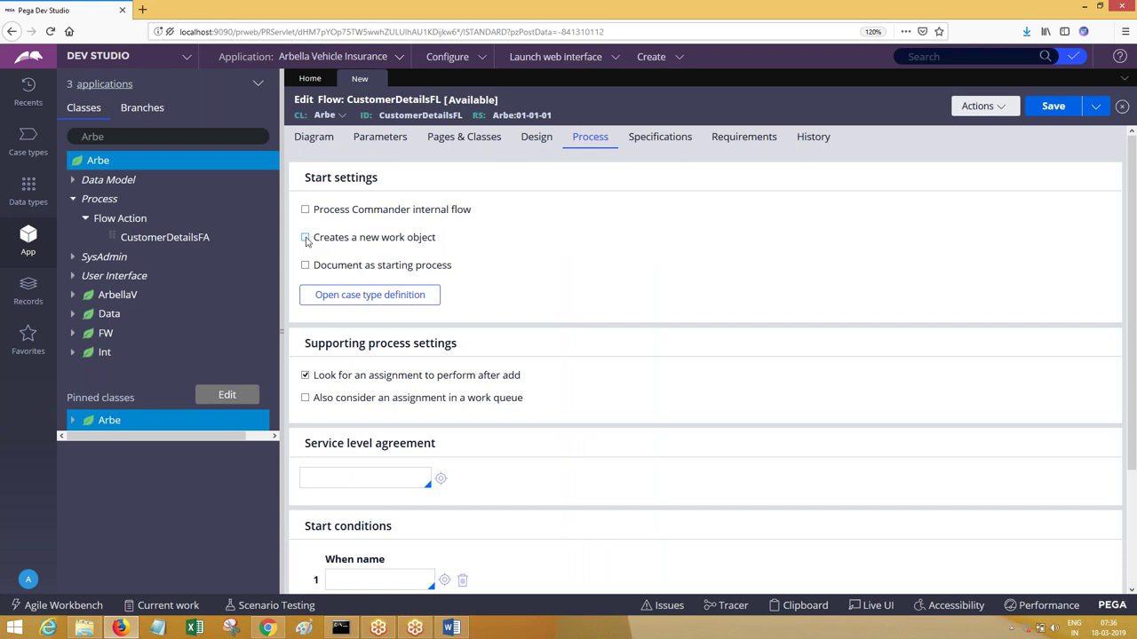
left_click(306, 238)
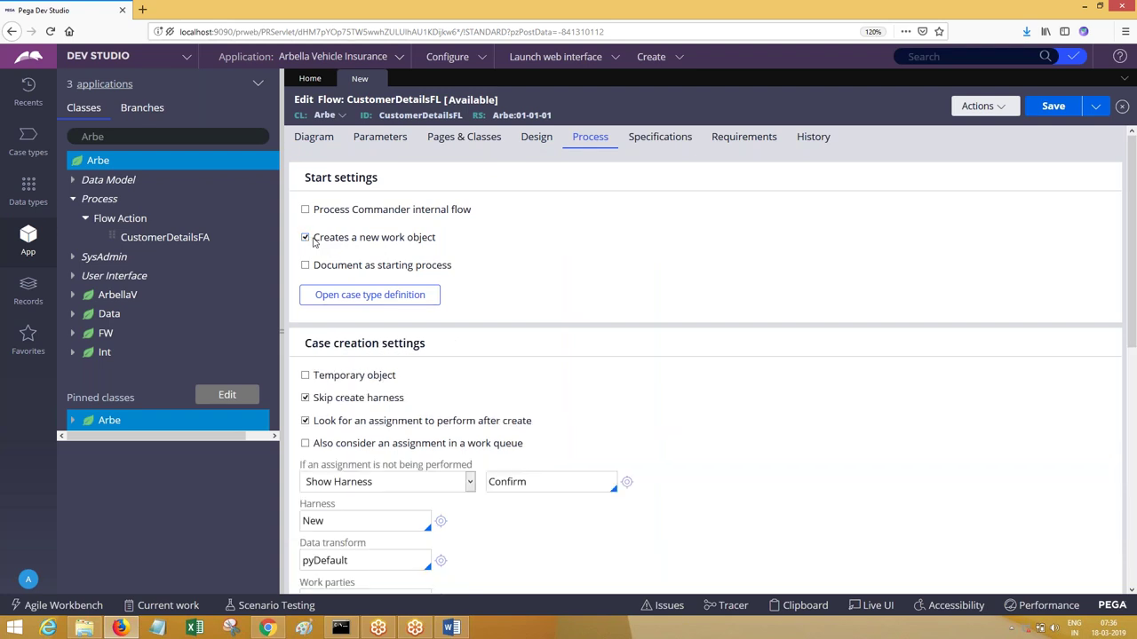
left_click_drag(314, 238, 451, 237)
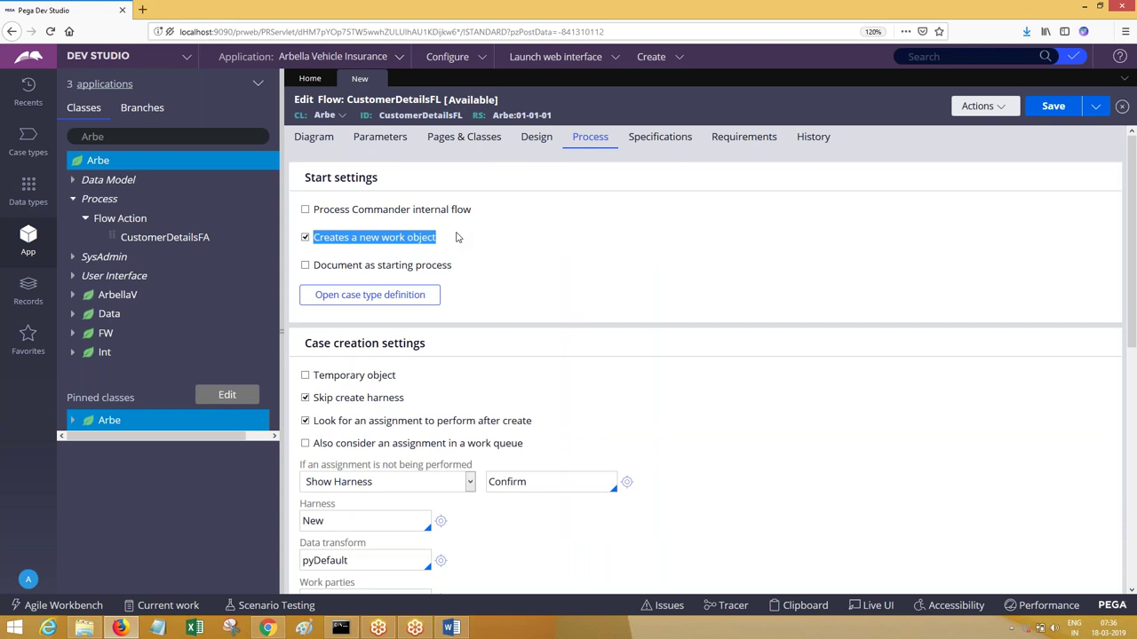
left_click(451, 628)
key("Return")
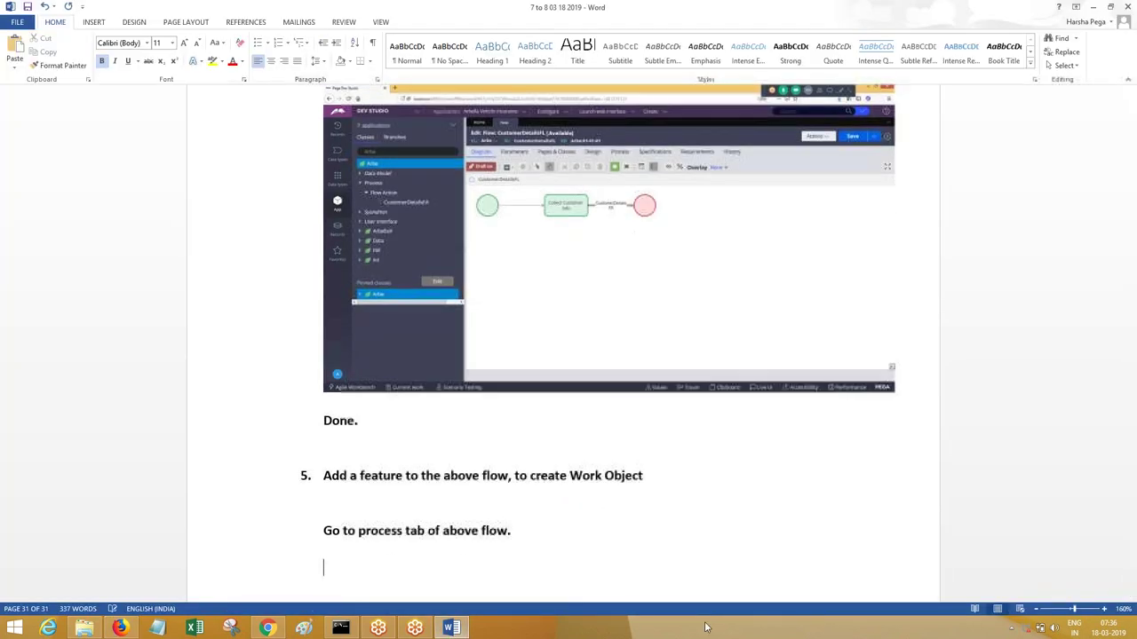
left_click(444, 629)
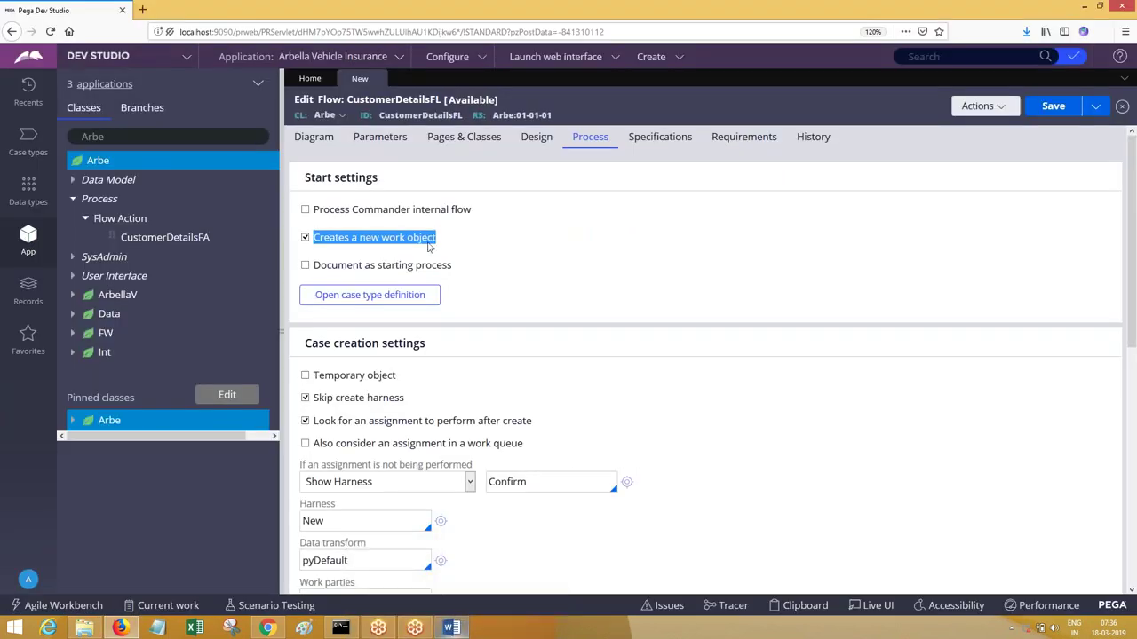
left_click(306, 237)
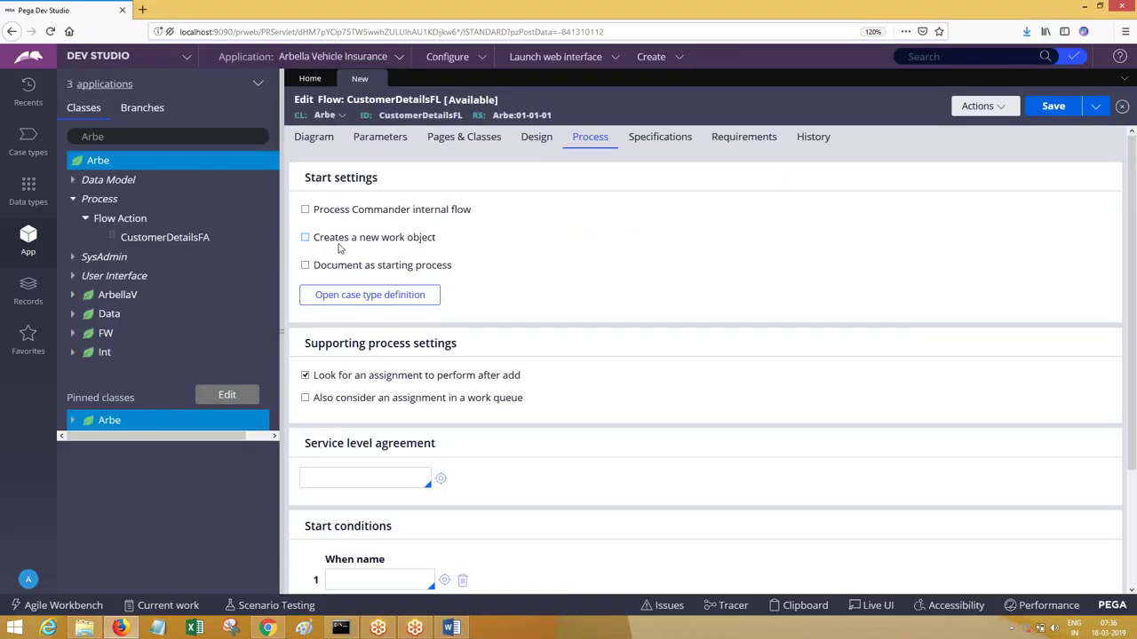
left_click(451, 628)
Step: Paste the process-settings screenshot with 'Select "Creates a New Work Object".' beneath, then tick that option
key("ctrl+v")
key("Return")
type("Cr")
key("BackSpace")
key("BackSpace")
type("Select \"Creates a New Work Object\".")
key("Return")
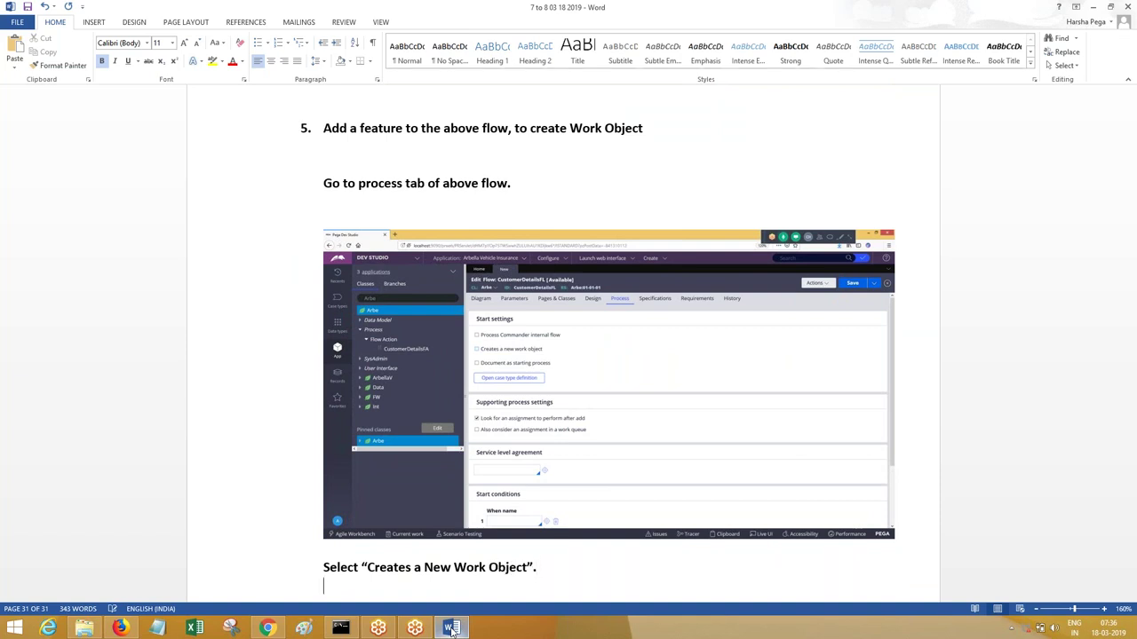
left_click(451, 628)
left_click(306, 238)
Step: Save the flow with Creates a new work object ticked, and caption its screenshot 'Save.' in Word
left_click_drag(313, 239, 436, 251)
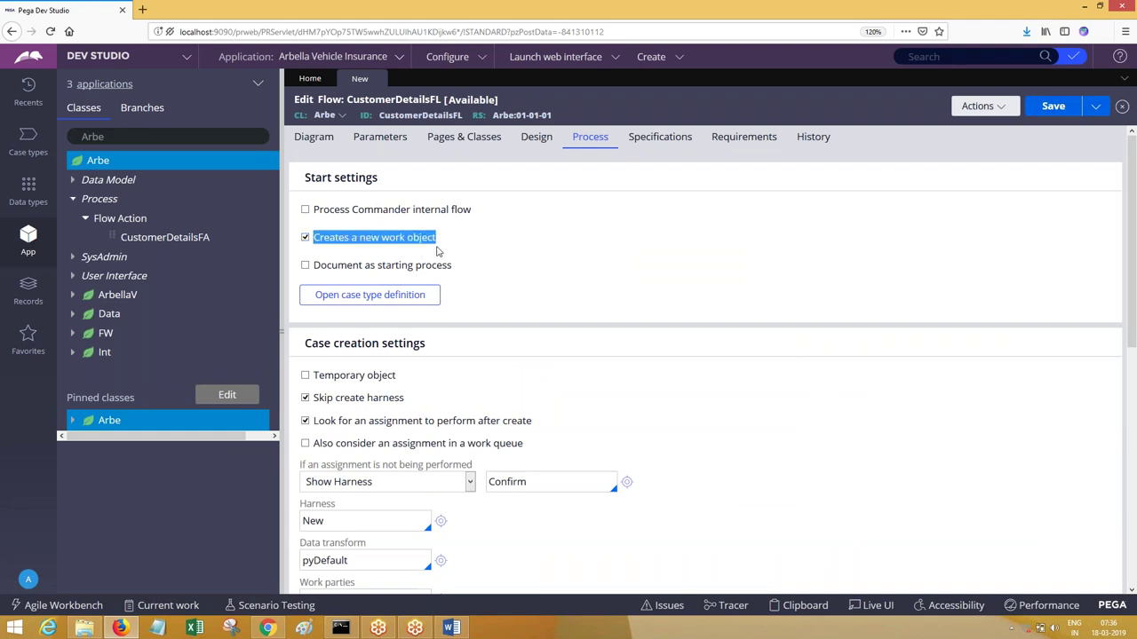
left_click(1053, 107)
left_click(451, 628)
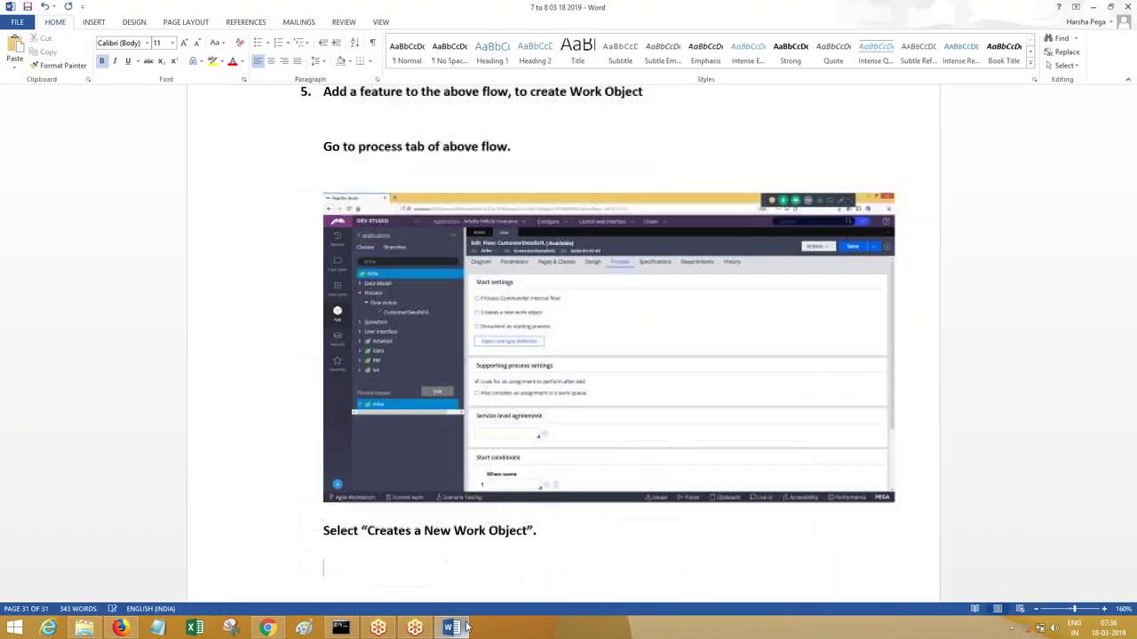
key("ctrl+v")
type("Save.")
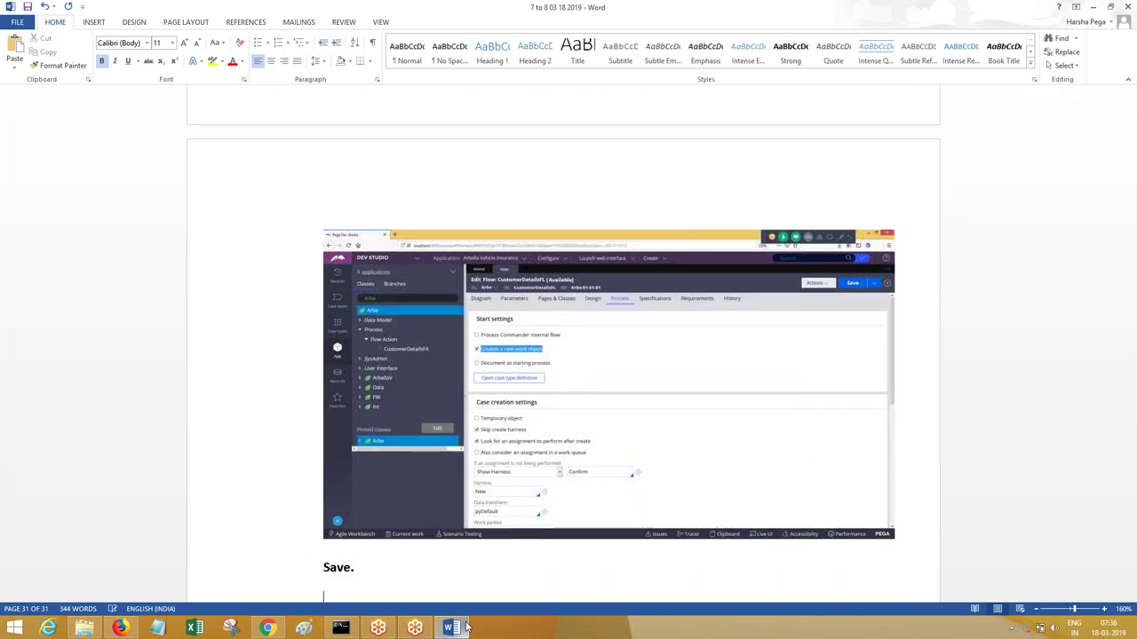
key("Return")
key("ctrl+s")
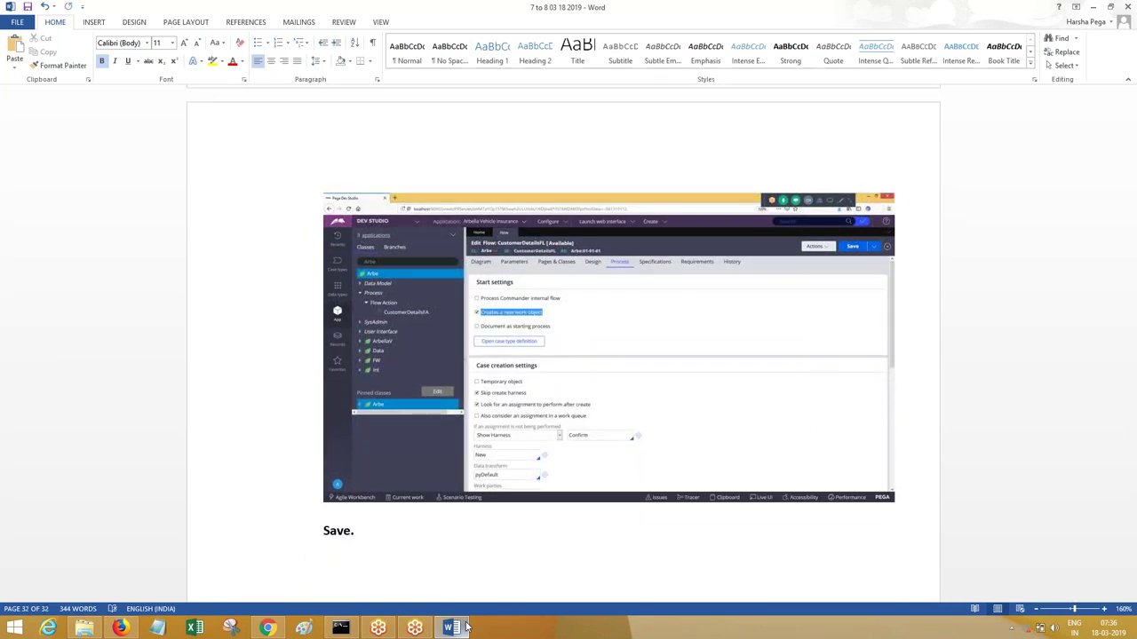
left_click(466, 626)
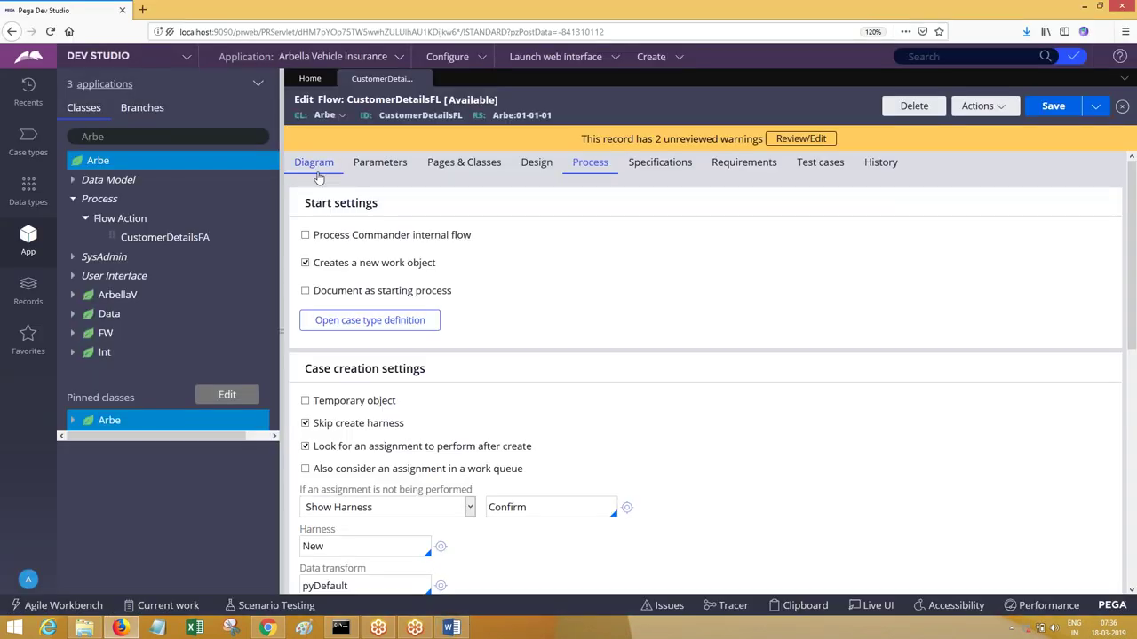
Step: Paste the flow diagram screenshot followed by 'Now, Execute the flow using action dropdown.'
left_click(319, 177)
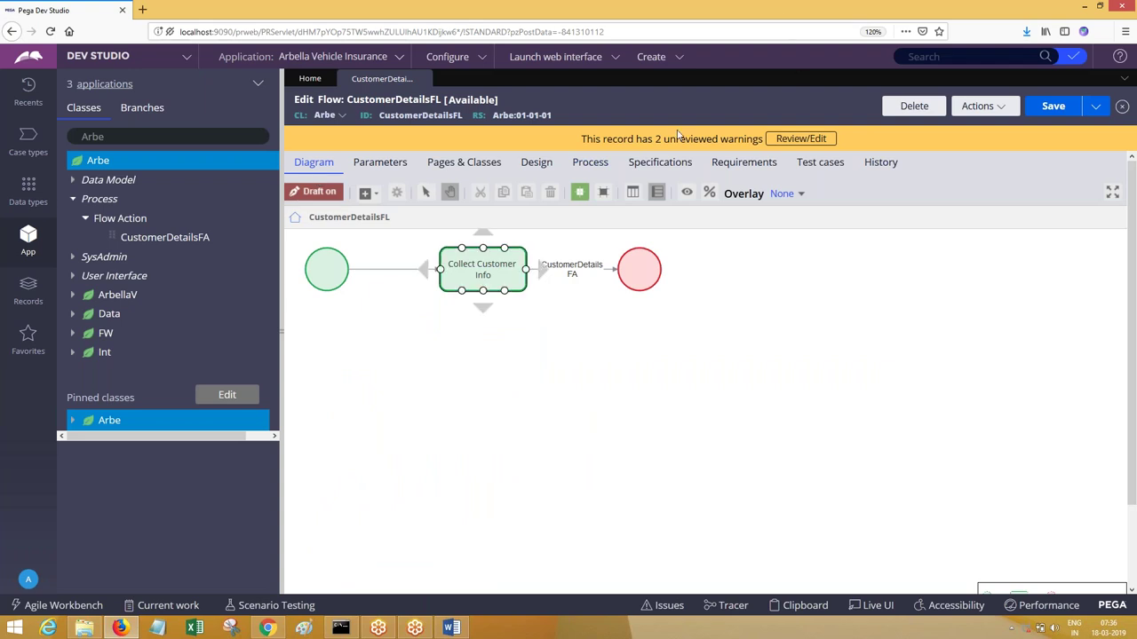
left_click_drag(666, 141, 772, 137)
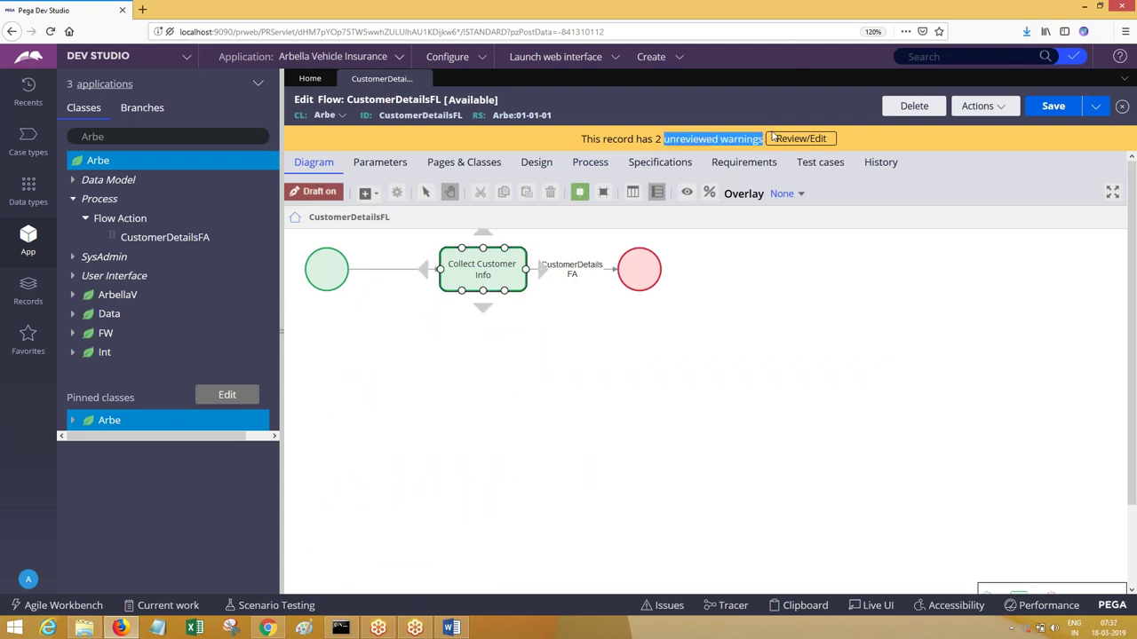
left_click(451, 628)
key("ctrl+v")
key("Return")
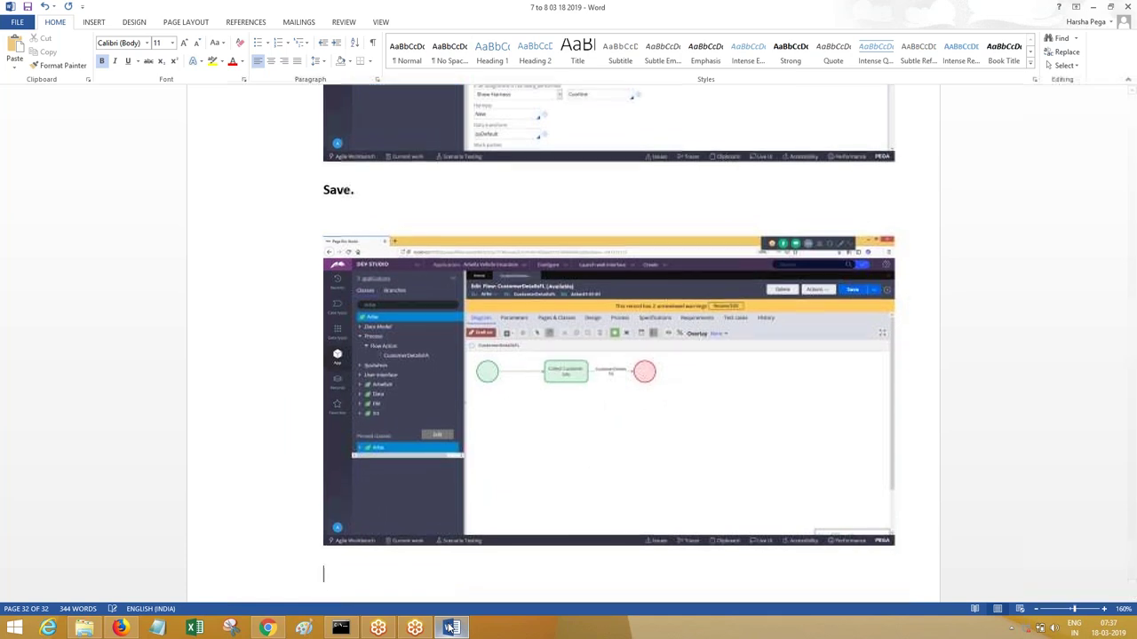
type("Now, ")
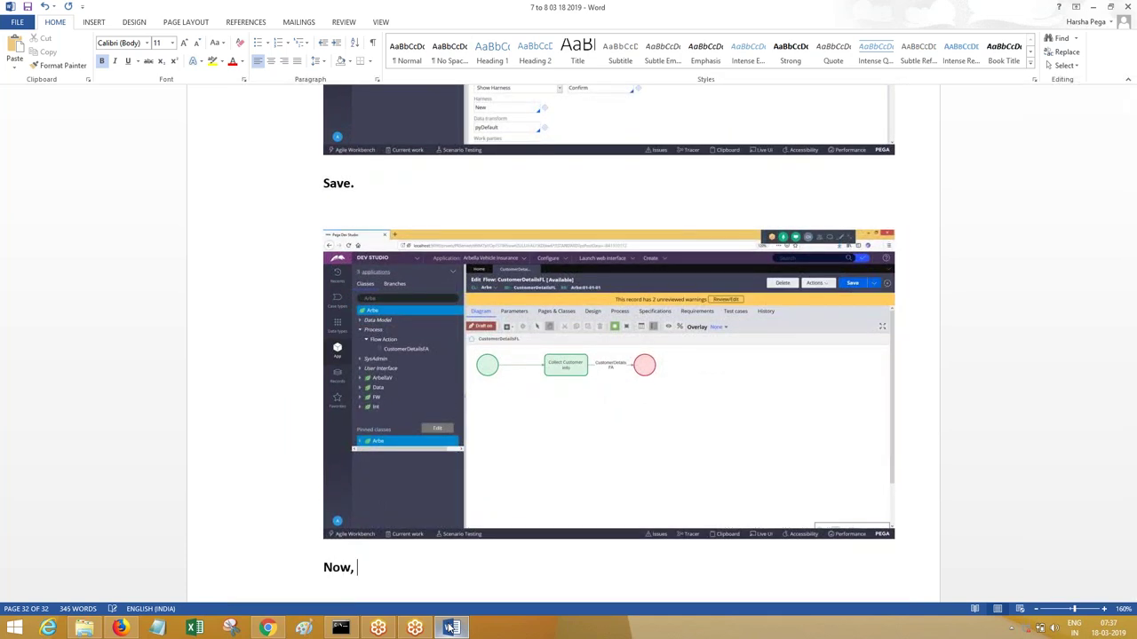
type("Exe")
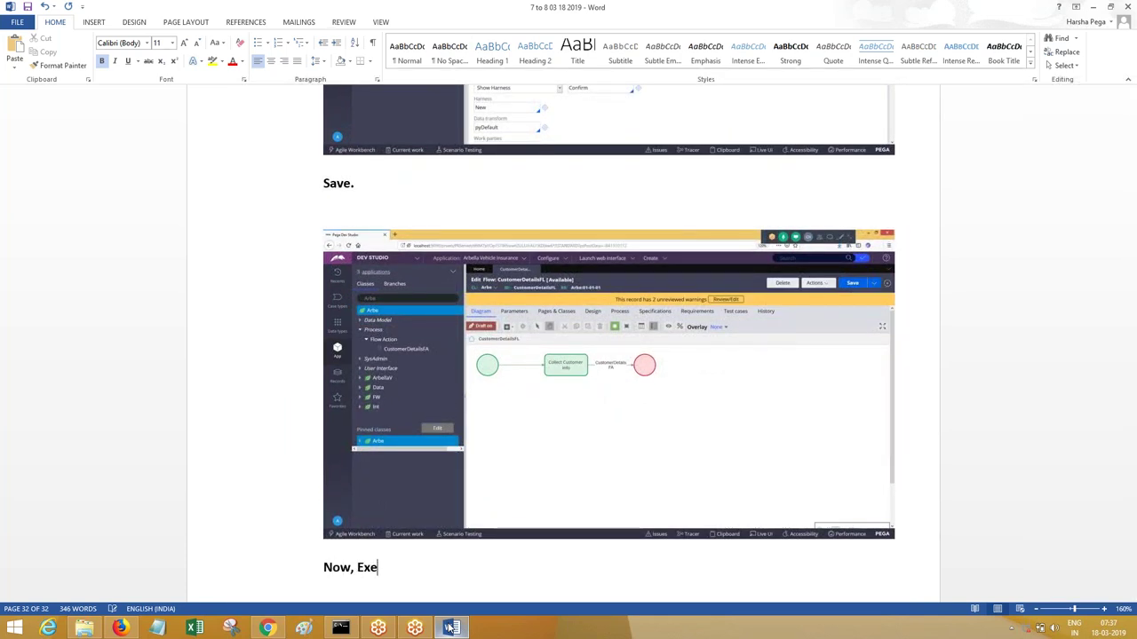
type("cute the flow using ")
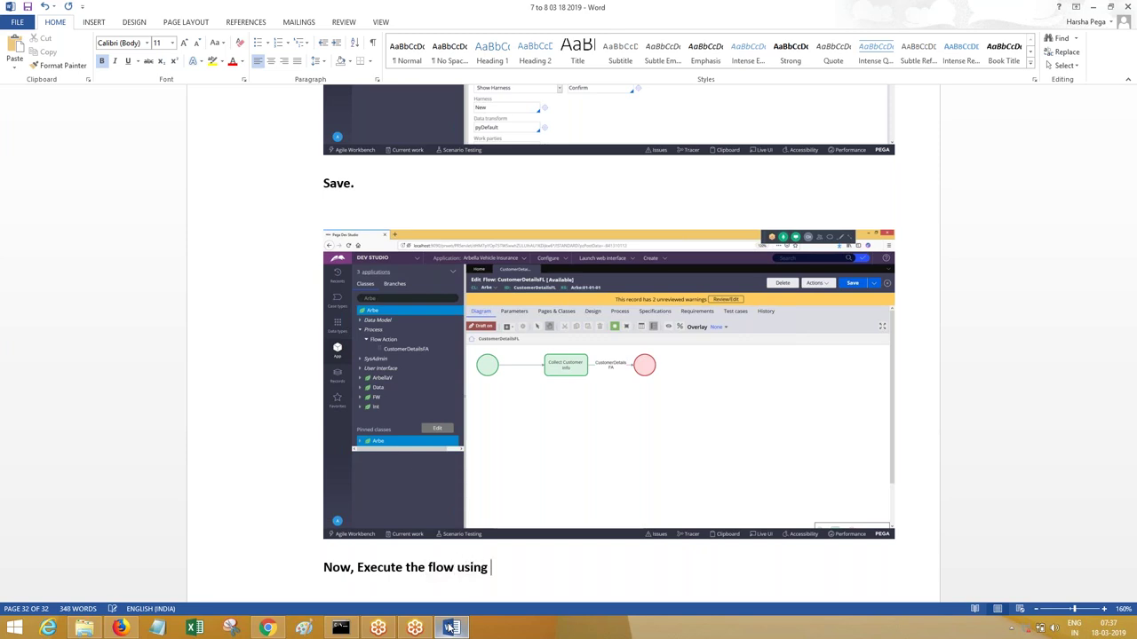
type("action dropdown.")
key("Return")
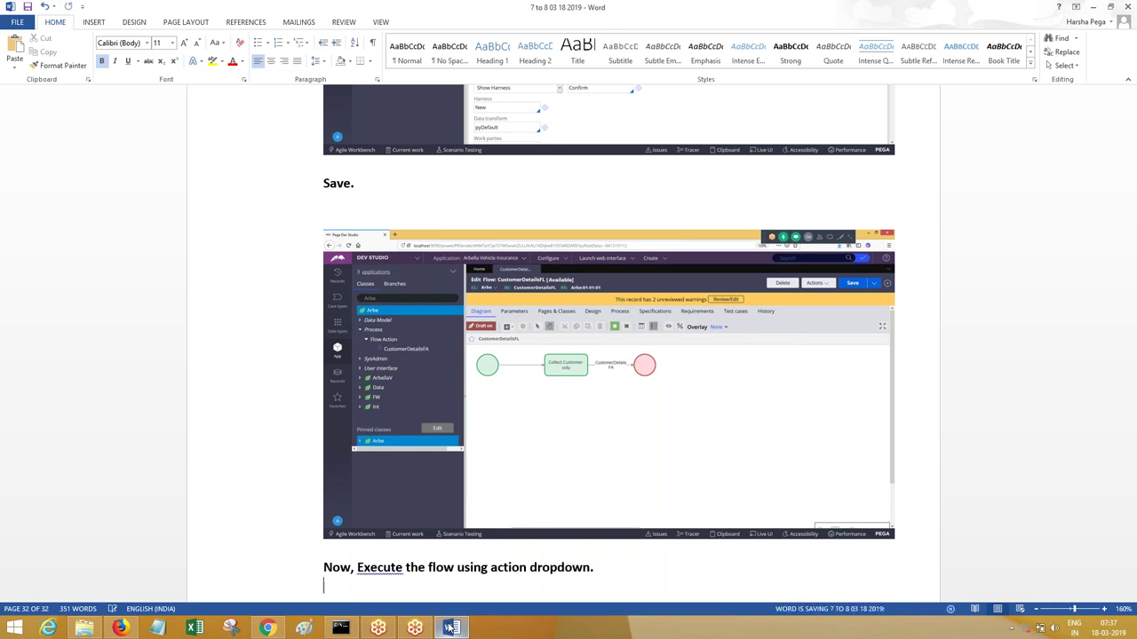
Step: Document 'Click on Action button and choose Run' with a screenshot of the flow's Actions list
key("alt+Tab")
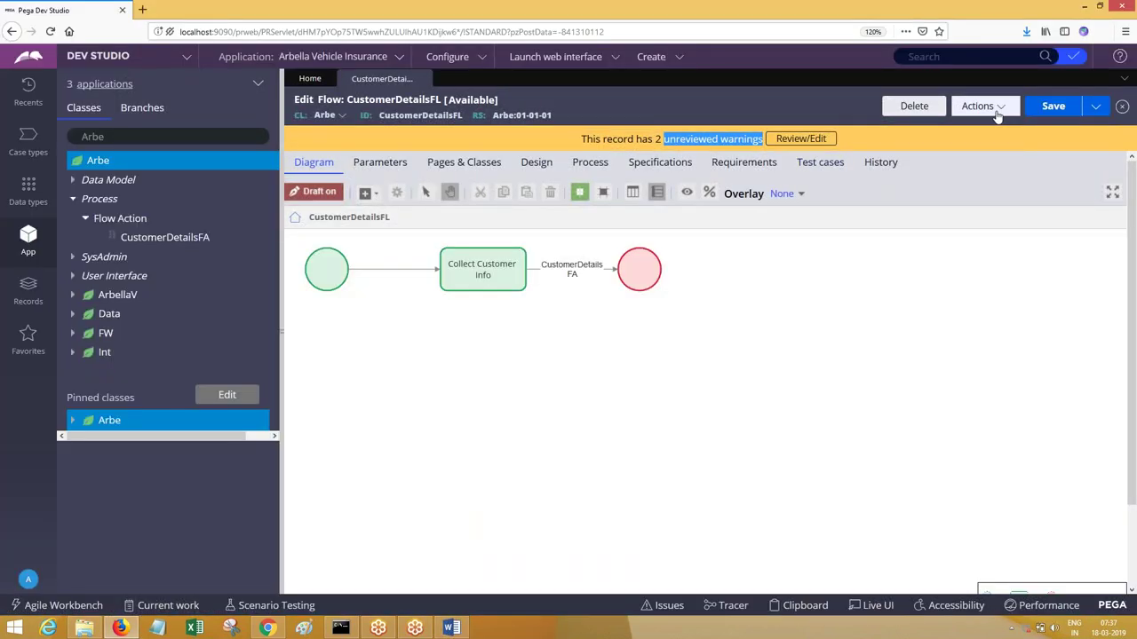
left_click(999, 114)
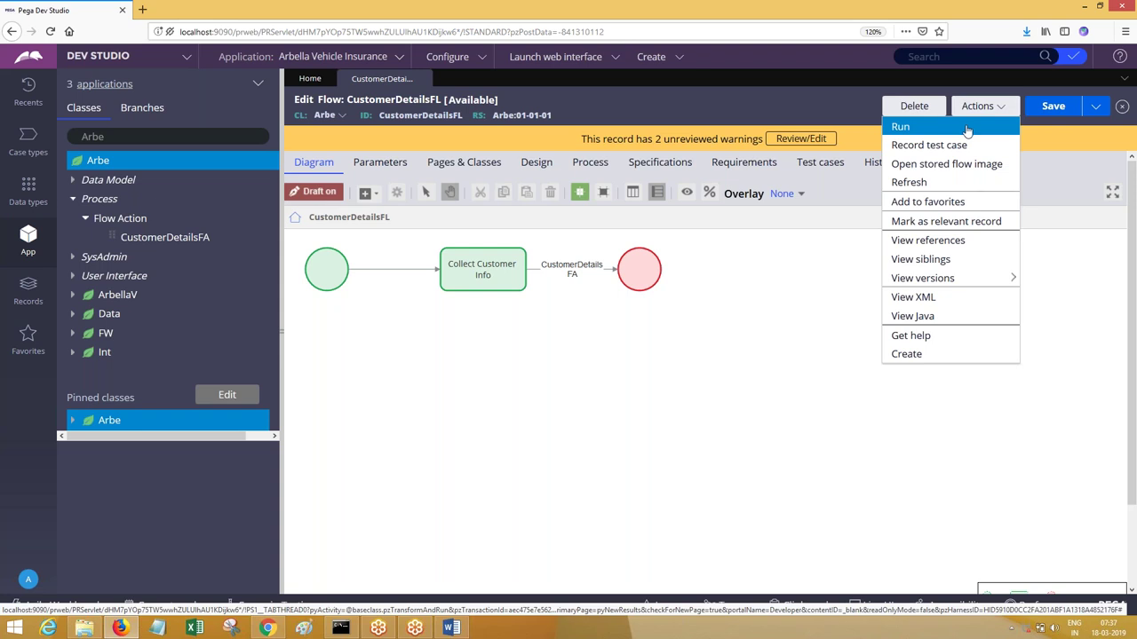
key("alt+Tab")
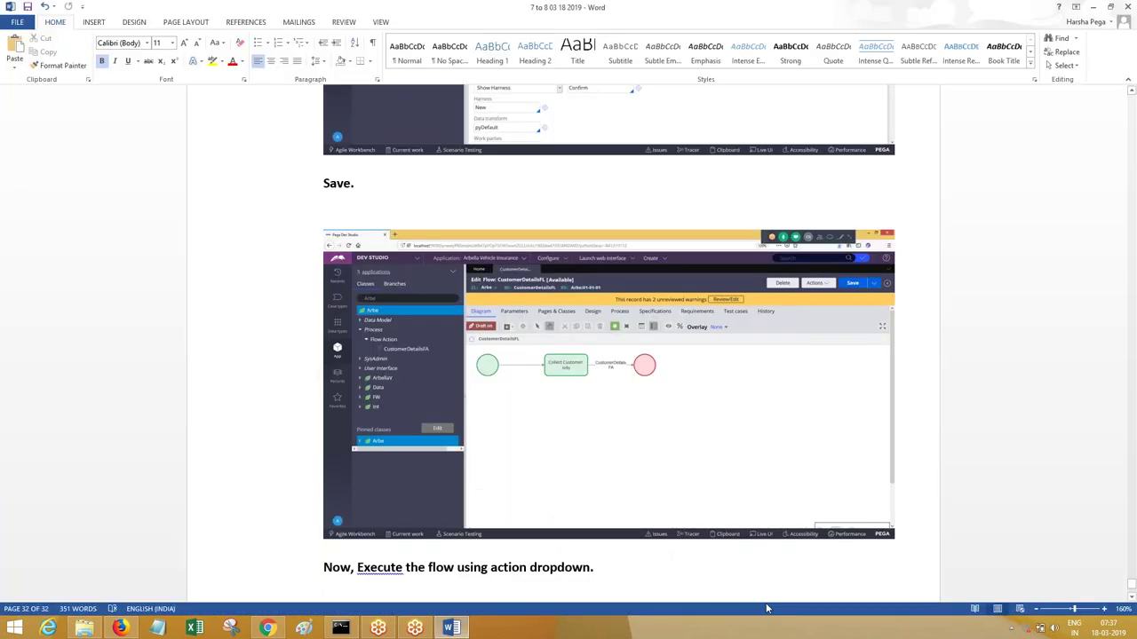
key("Return")
type("Click on Action button and choose Run")
key("Return")
key("ctrl+v")
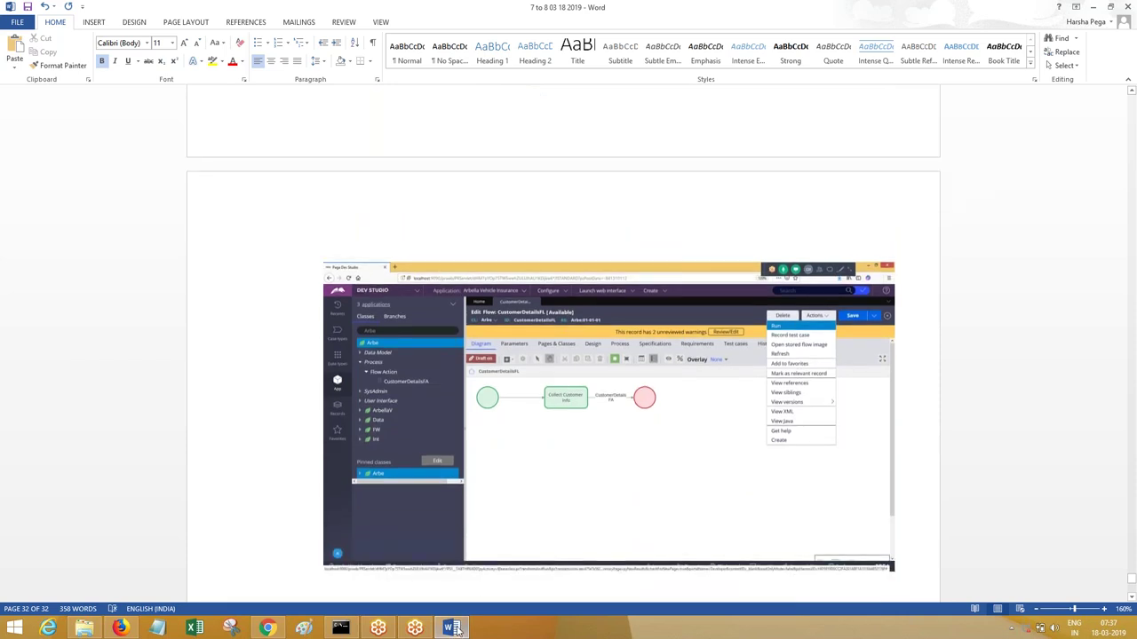
Step: Run the CustomerDetailsFL flow from Actions, opening its New harness customer form
left_click(452, 628)
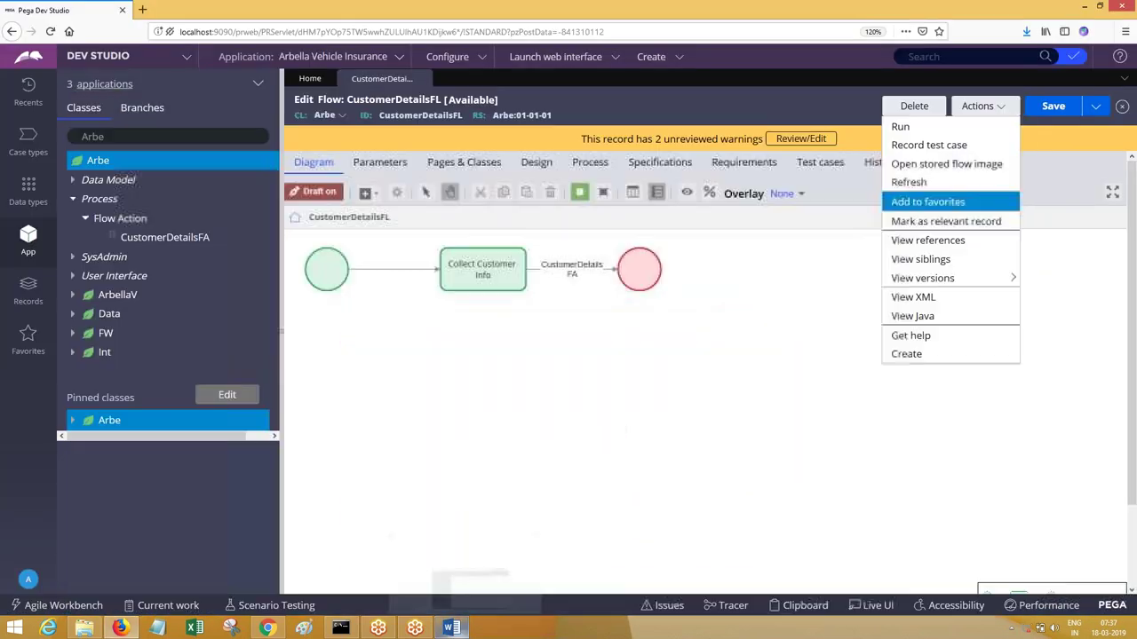
left_click(914, 126)
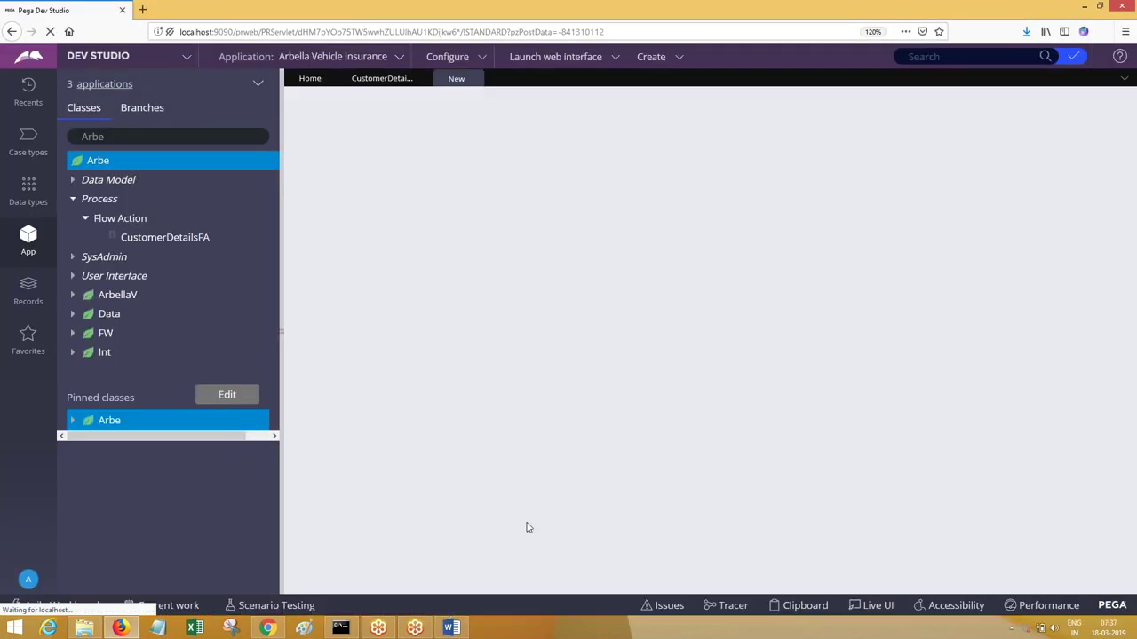
left_click(449, 628)
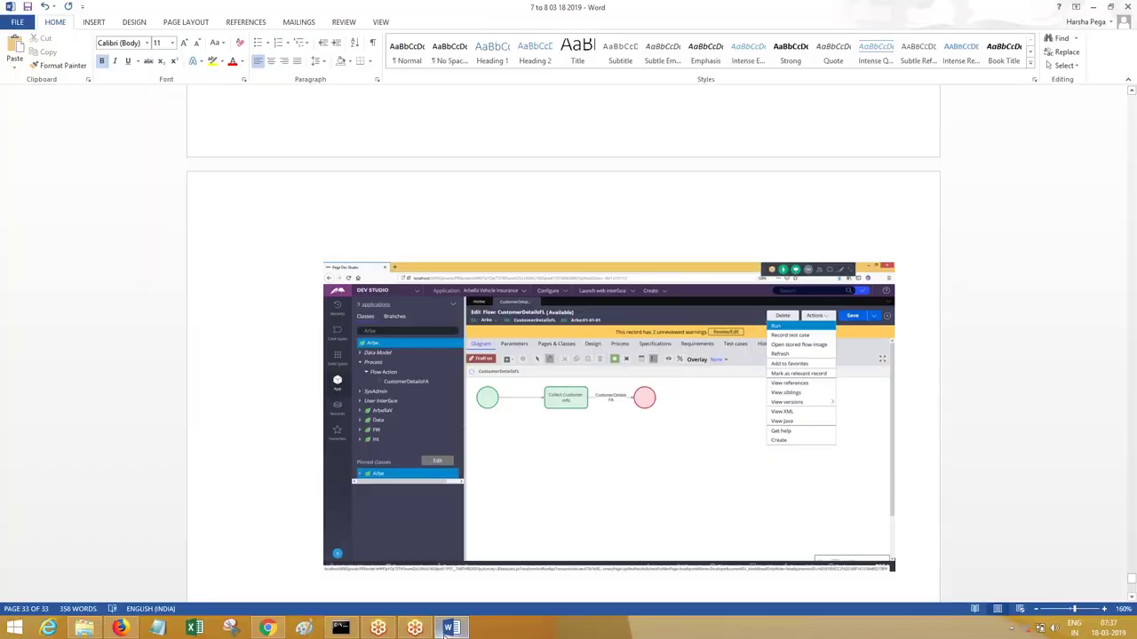
left_click(448, 629)
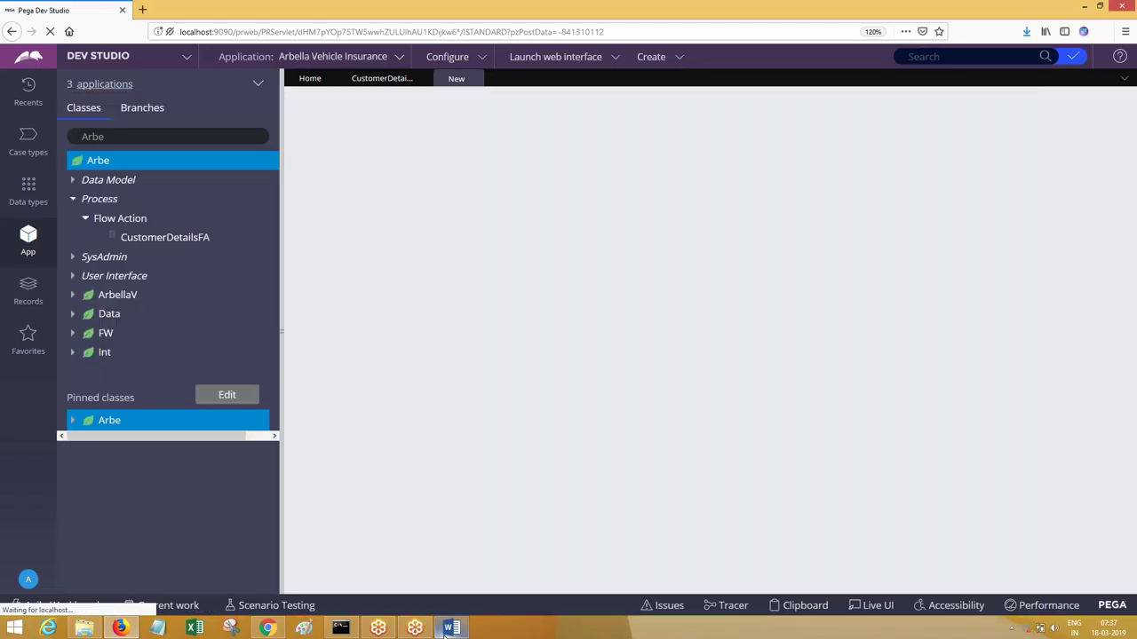
key("alt")
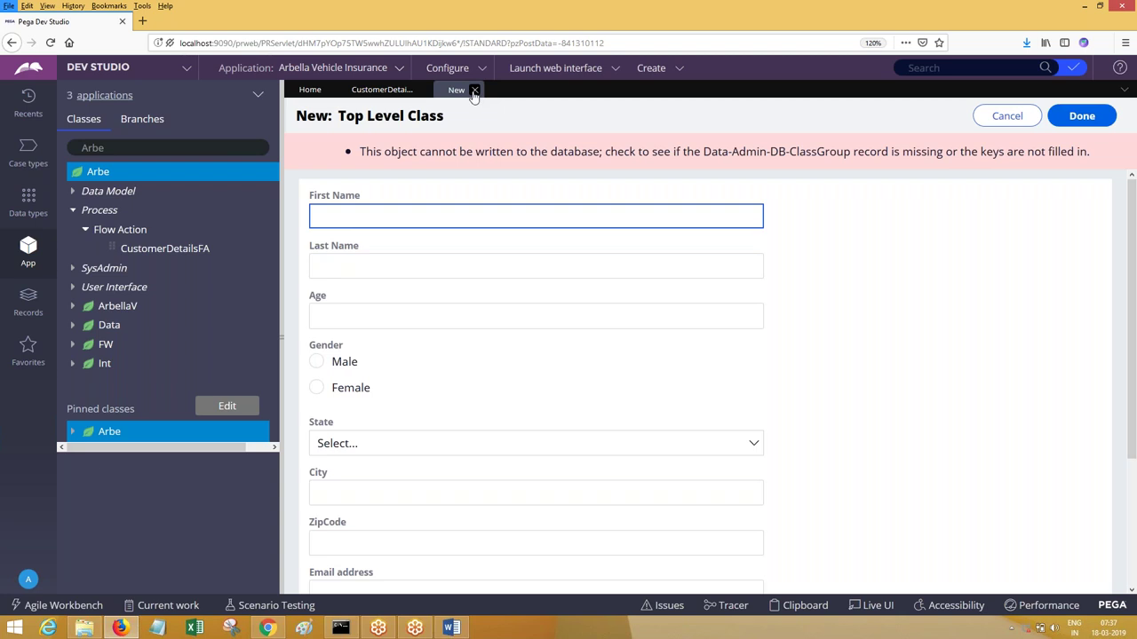
Step: Highlight the database-write error, then close the New: Top Level Class form tab
key("alt")
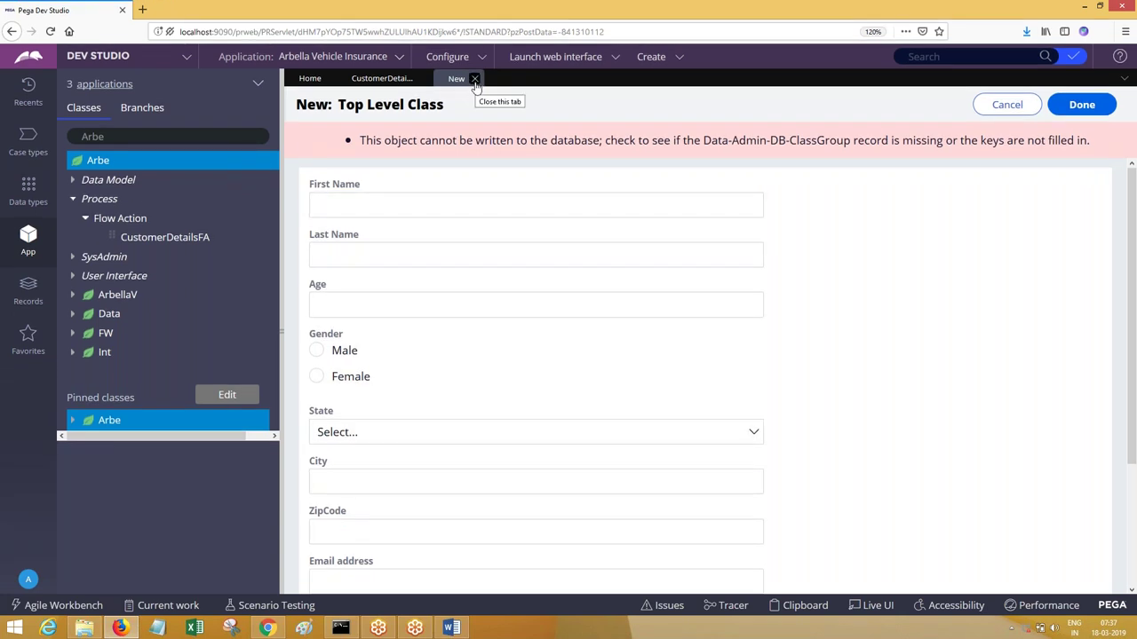
left_click_drag(362, 140, 603, 143)
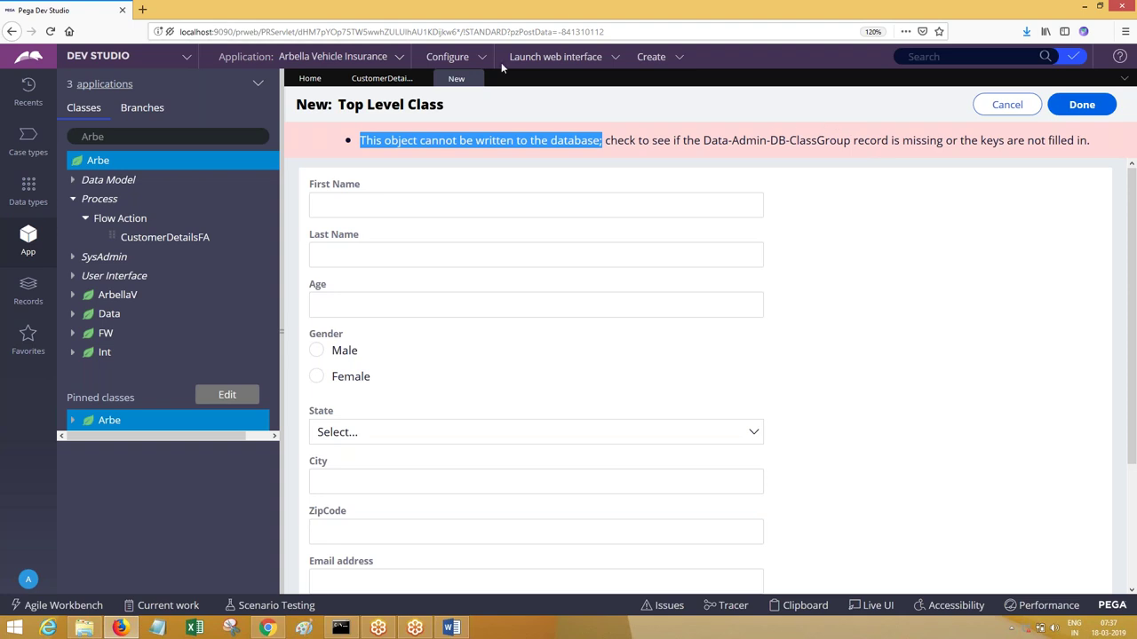
left_click(475, 79)
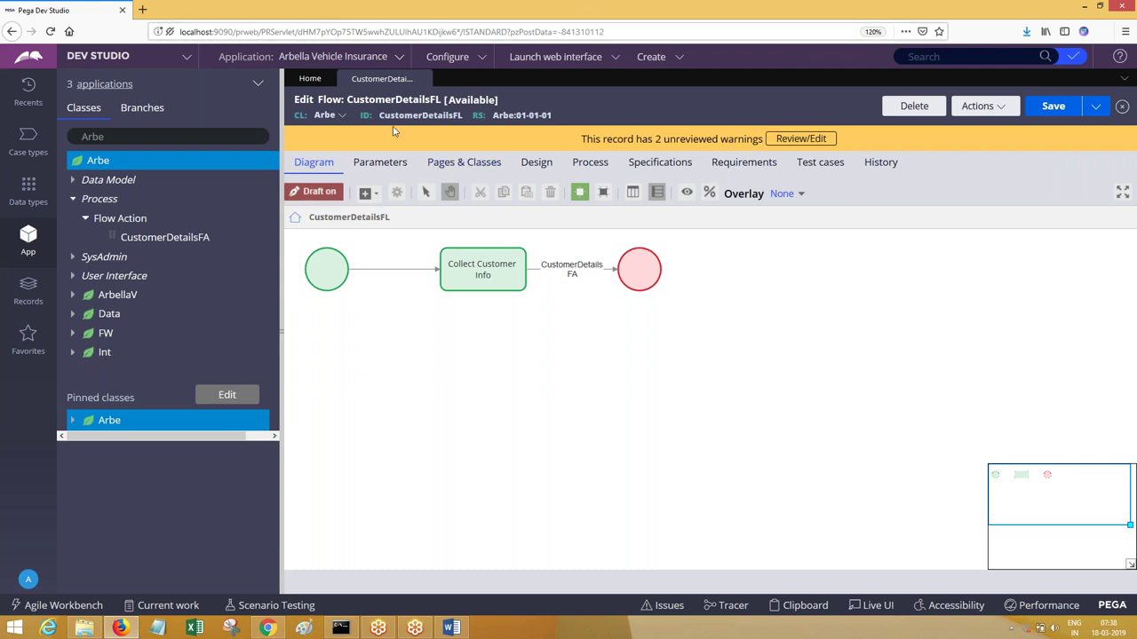
Step: Highlight the flow's Arbe class and ID details, then find step 4 in the Word notes
left_click_drag(315, 118, 365, 150)
left_click(365, 149)
left_click(451, 628)
scroll(1134, 200, "down", 10)
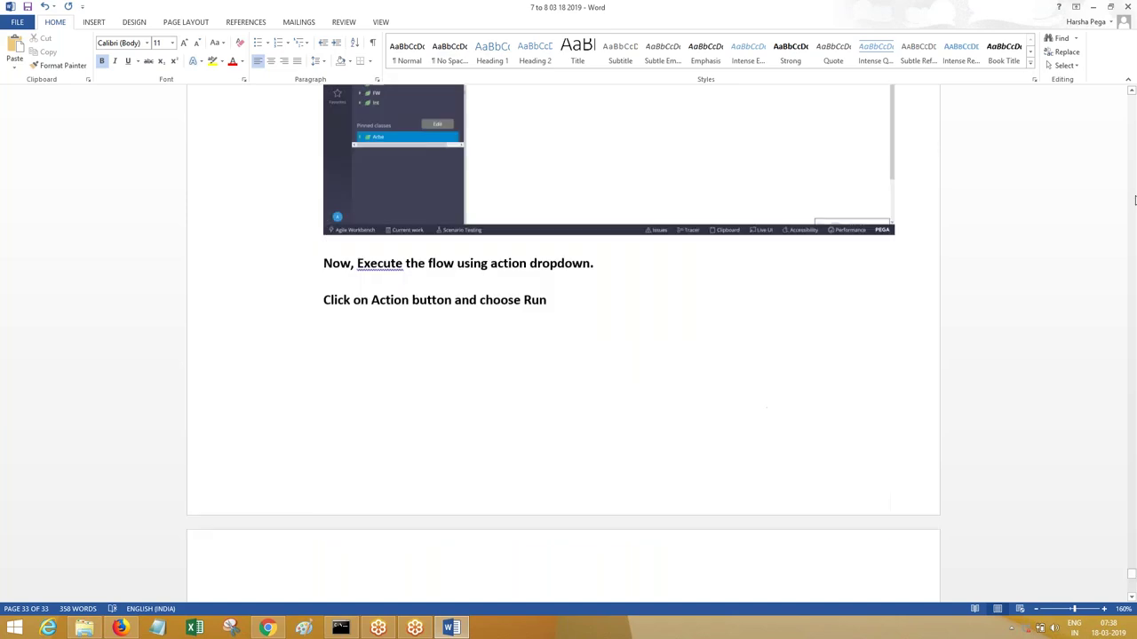
scroll(1134, 201, "up", 15)
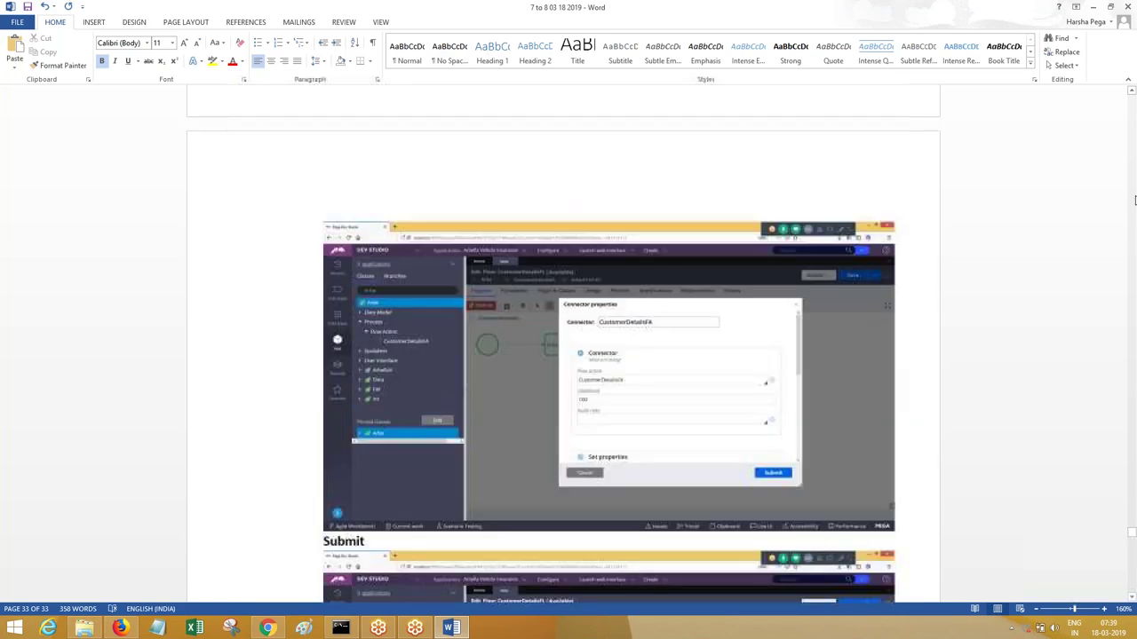
scroll(1133, 201, "up", 5)
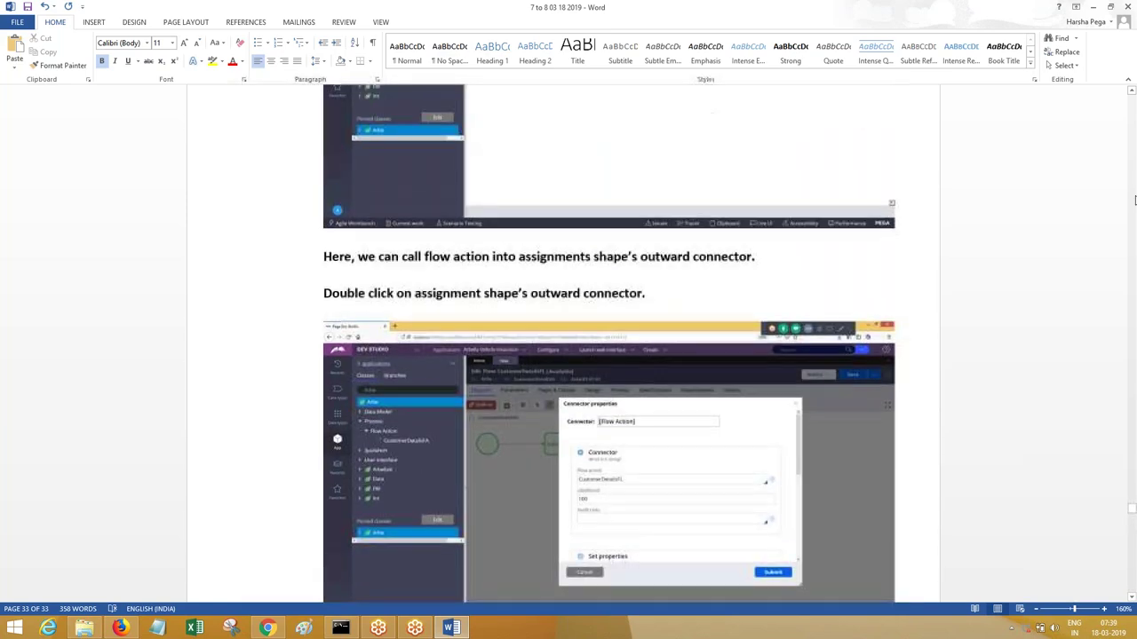
scroll(1134, 201, "up", 5)
left_click_drag(1131, 505, 1131, 485)
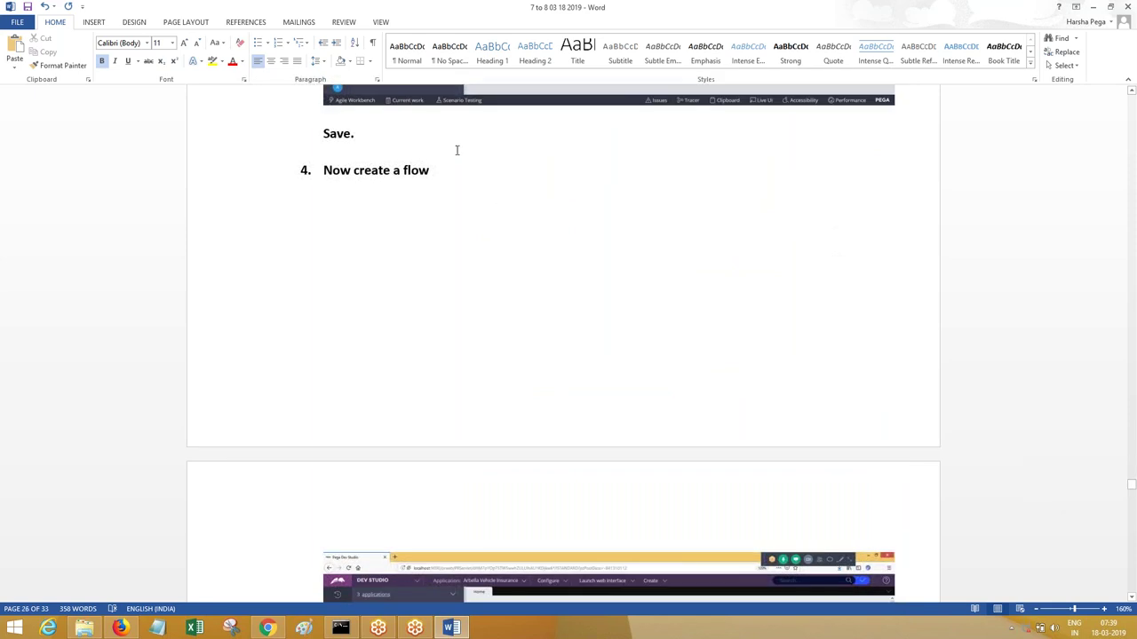
Step: Append '. Create flow in Work Class.' to step 4, begin step 5, and save
left_click(323, 153)
key("Return")
key("Return")
key("Return")
key("Return")
key("Return")
key("Return")
key("Return")
key("Return")
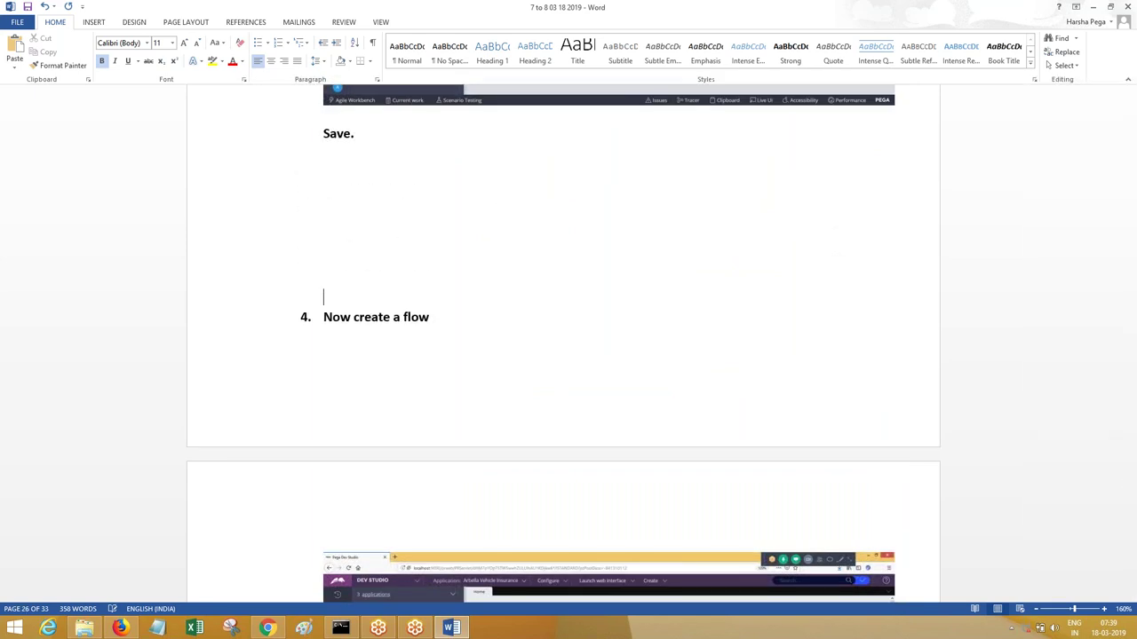
left_click(488, 561)
type(". Create f")
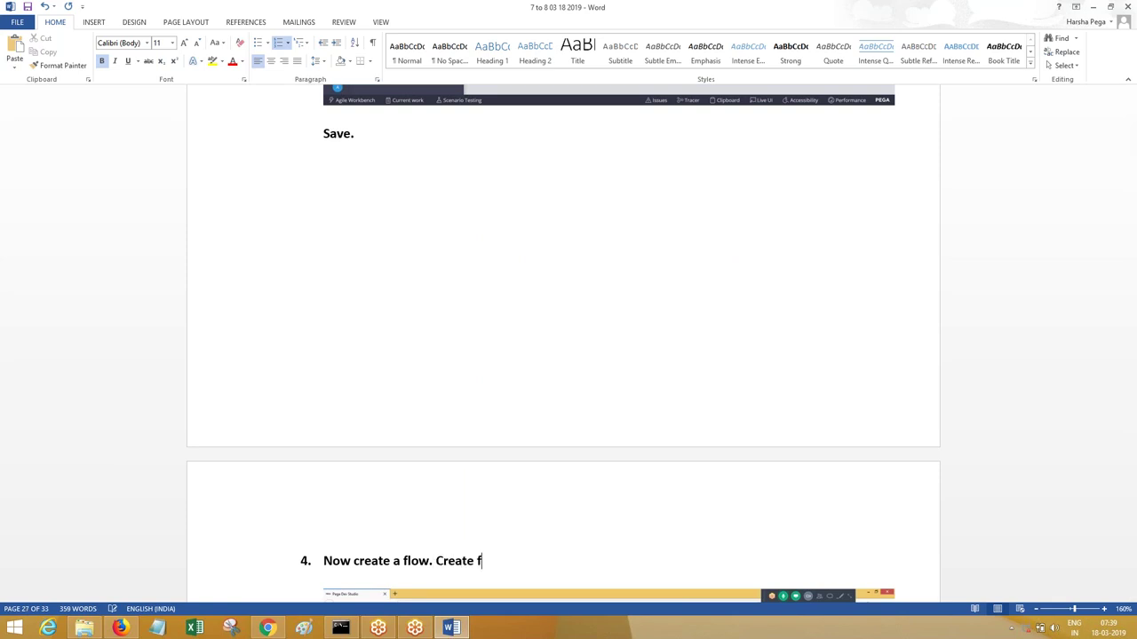
type("low in Work Class.")
key("Return")
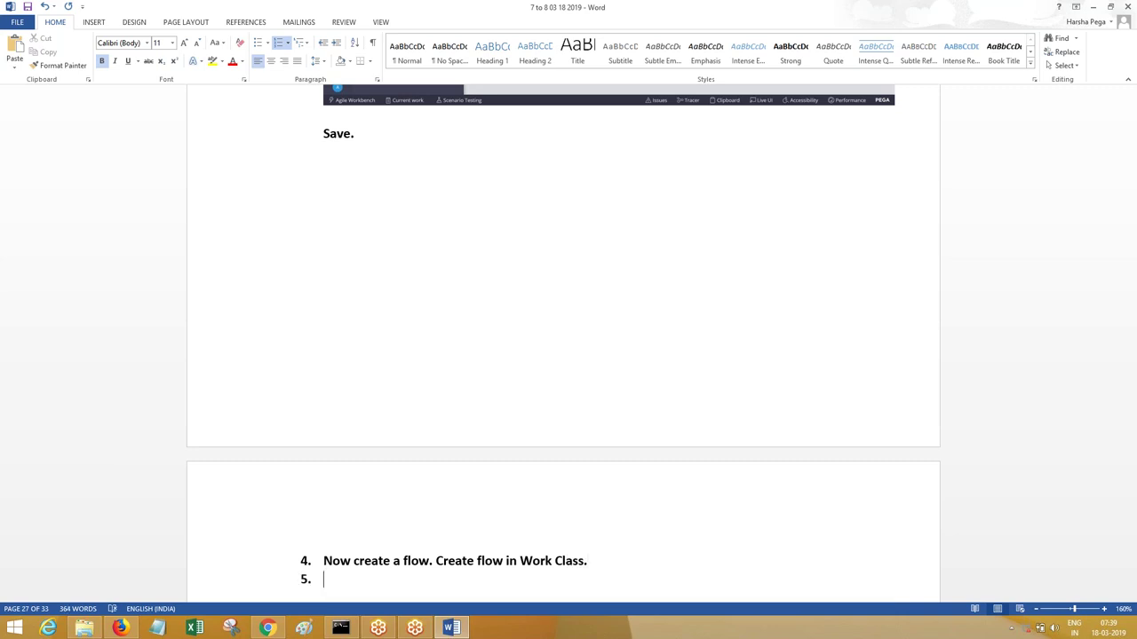
key("BackSpace")
key("ctrl+s")
Step: Create a new flow record from the Arbe class's Create > Process menu
left_click(451, 627)
left_click(98, 167)
right_click(99, 166)
mouse_move(120, 182)
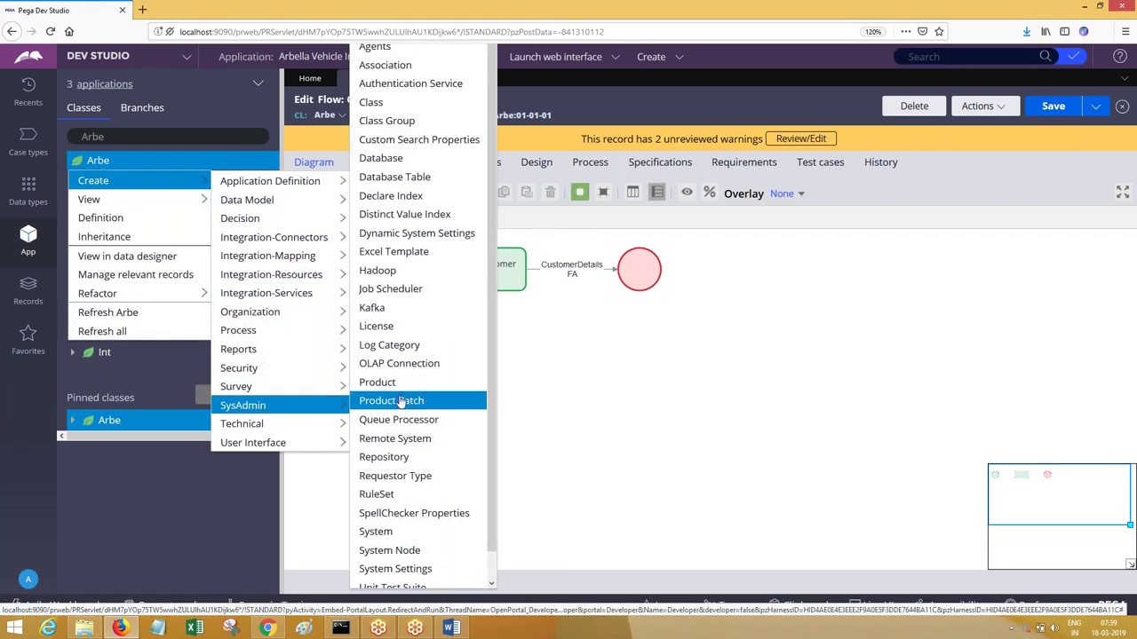
mouse_move(244, 342)
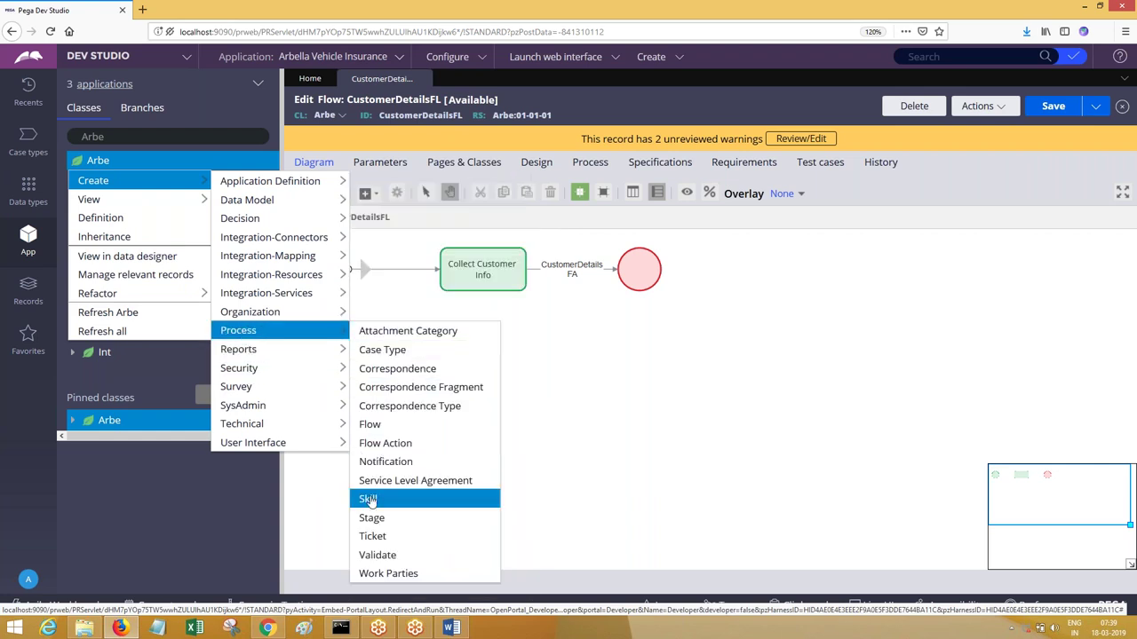
left_click(370, 426)
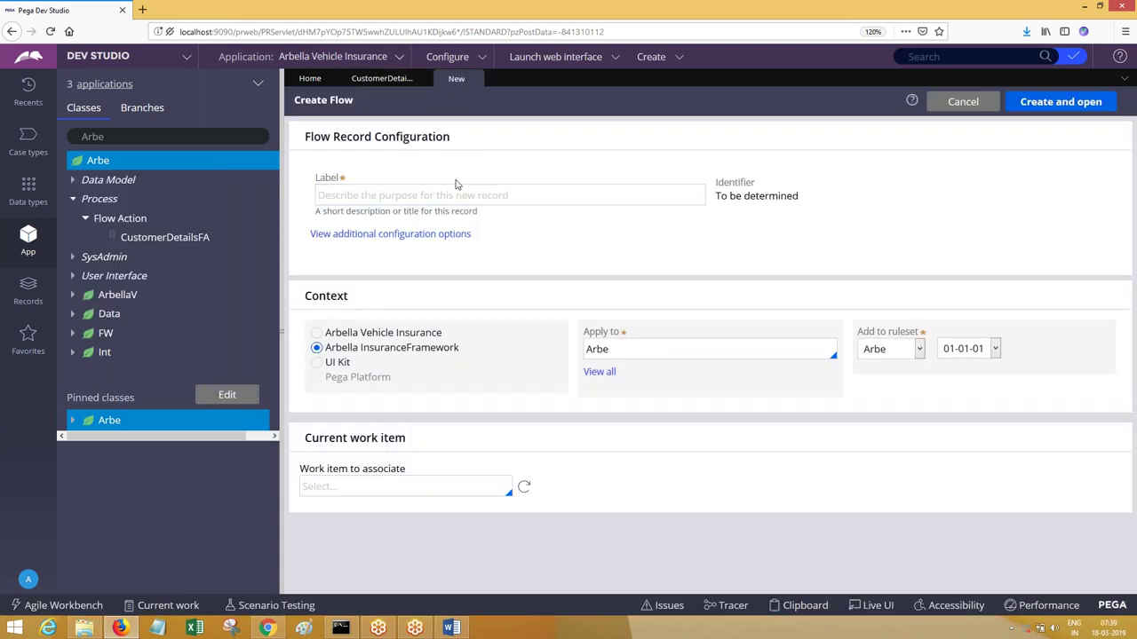
Step: Label the new flow CustomerDetailsFL so its identifier fills in
left_click(404, 196)
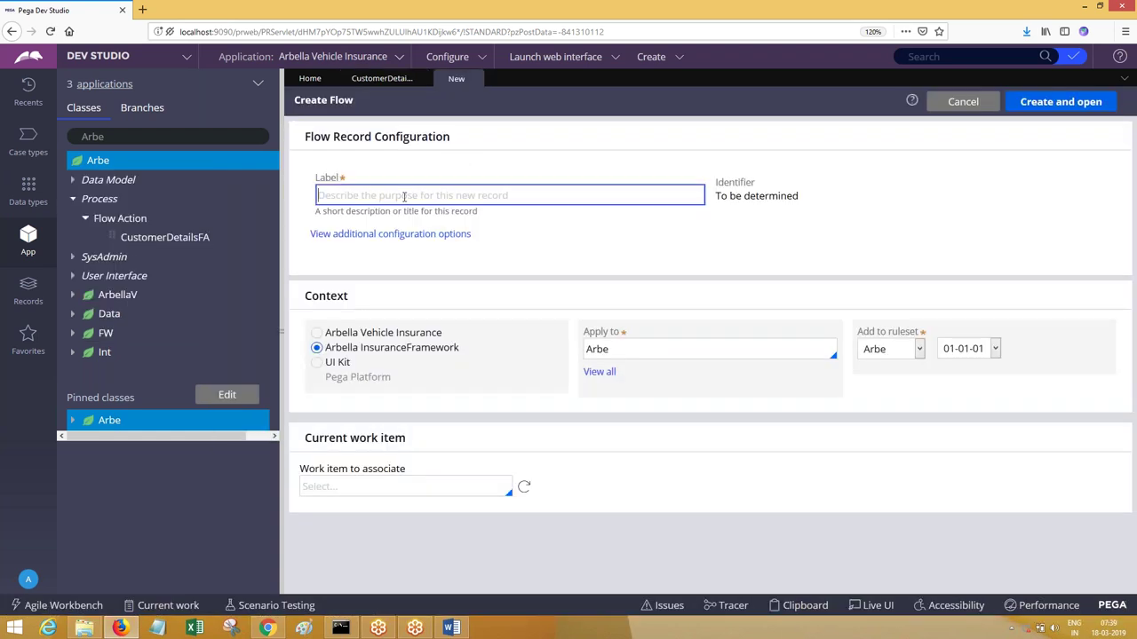
type("Custome")
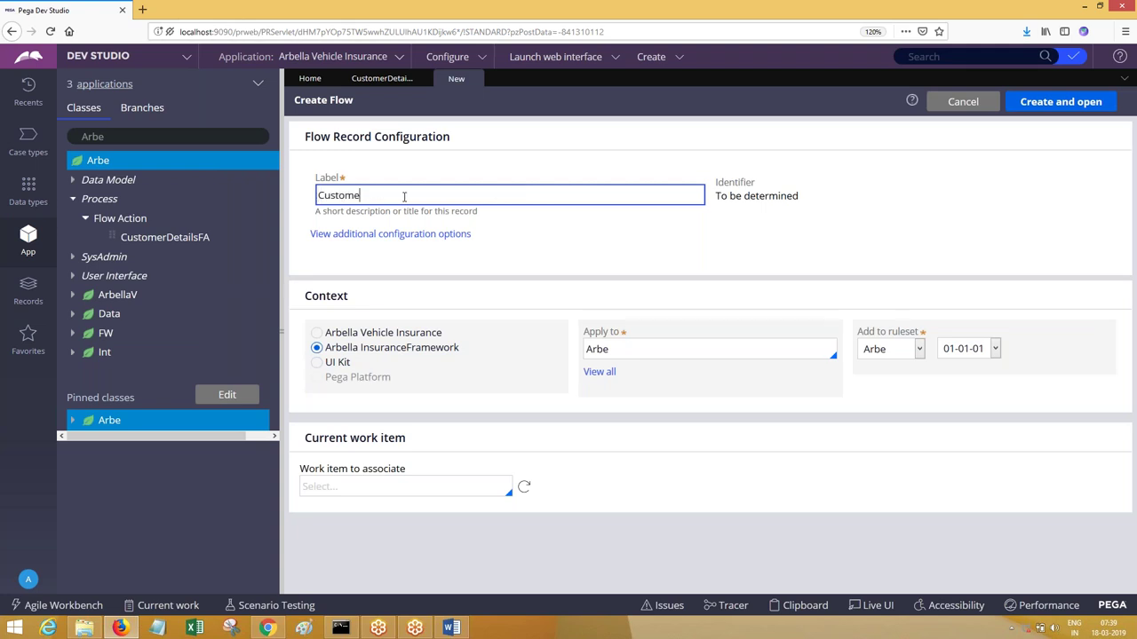
type("rDetialsF")
key("BackSpace")
key("BackSpace")
key("BackSpace")
key("BackSpace")
key("BackSpace")
type("ailsFl")
key("Tab")
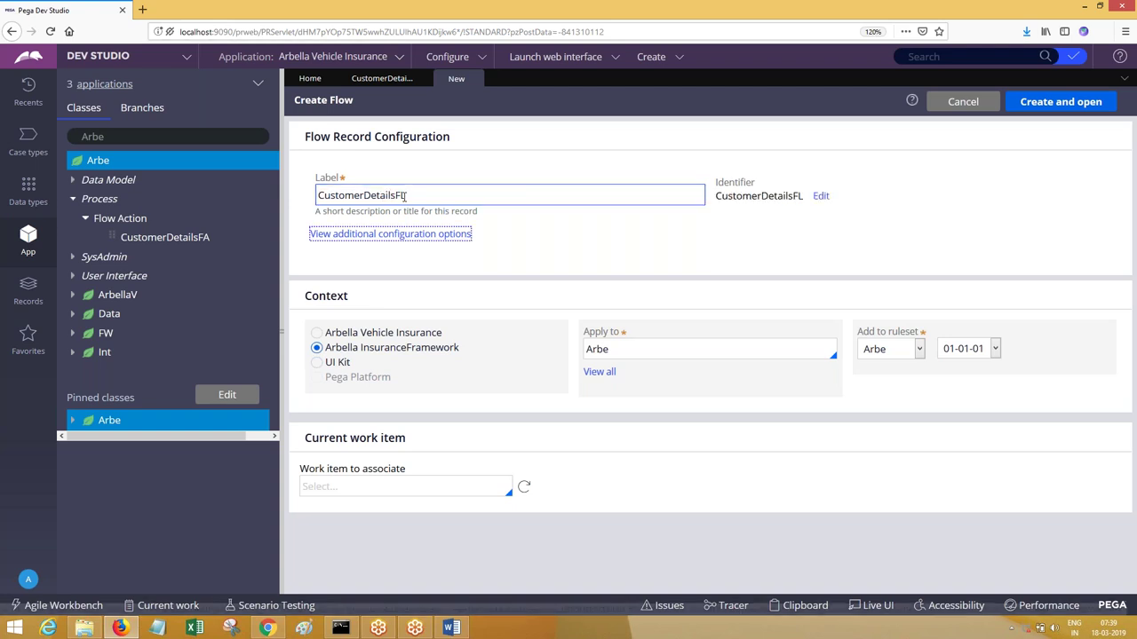
left_click(633, 353)
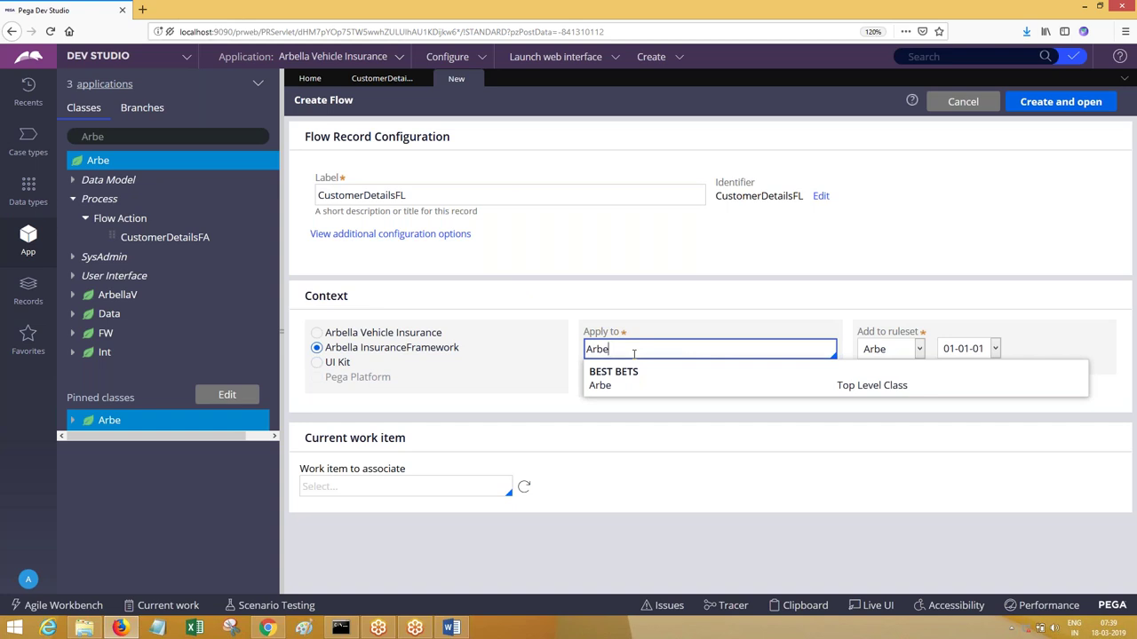
Step: Apply the flow to Arbe-ArbellaV-Work using the View all class chooser
left_click(455, 628)
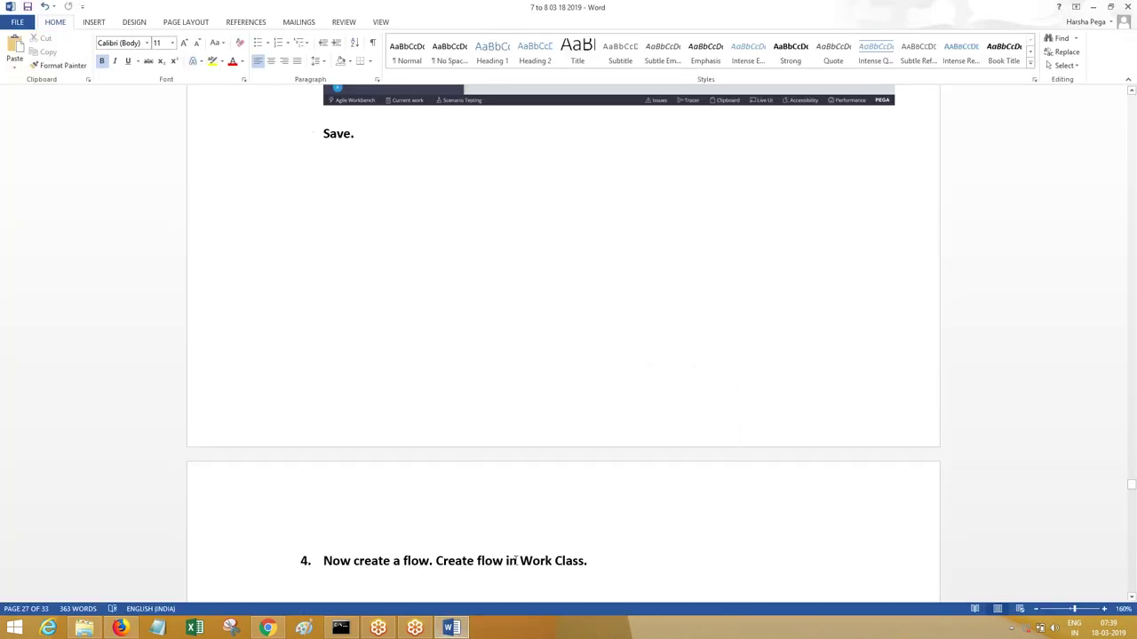
left_click(520, 560)
left_click(451, 627)
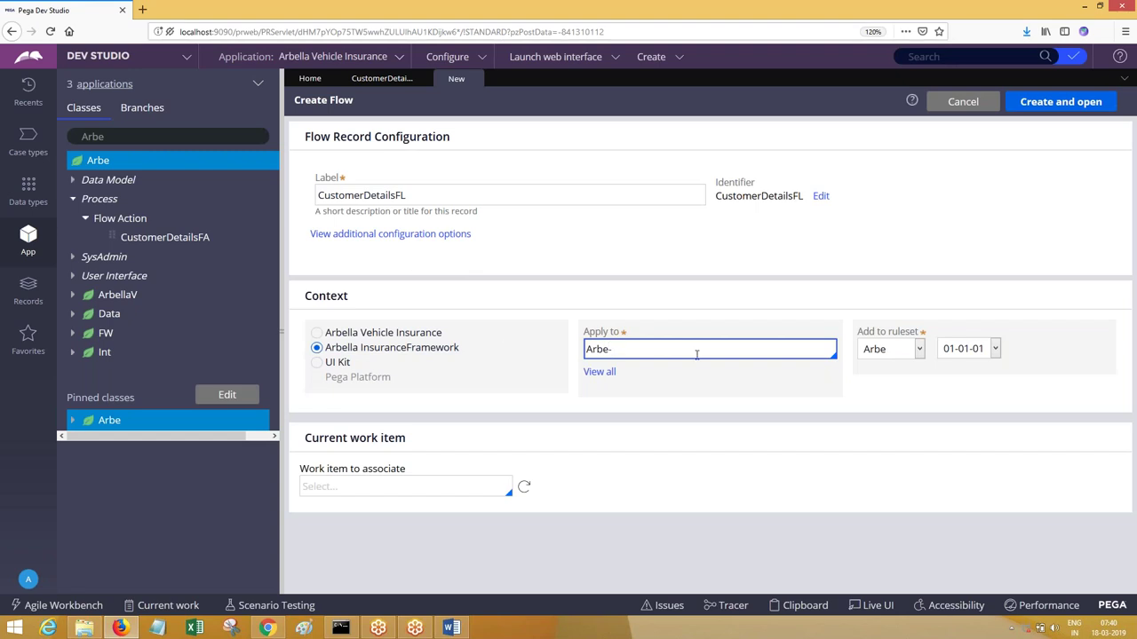
left_click(611, 372)
left_click(685, 407)
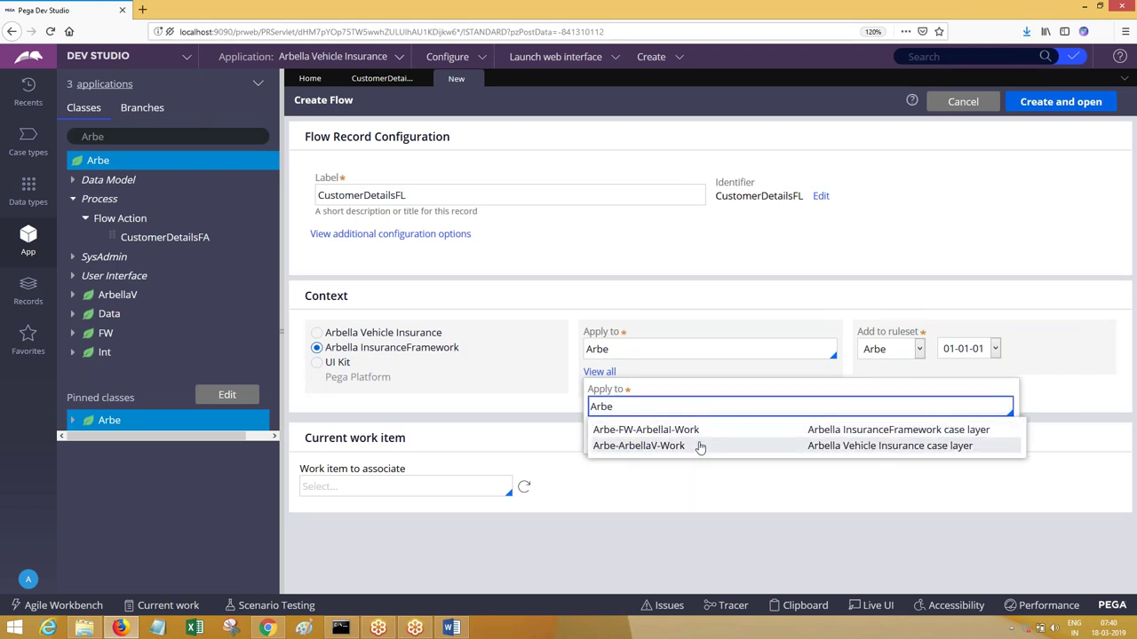
left_click(698, 447)
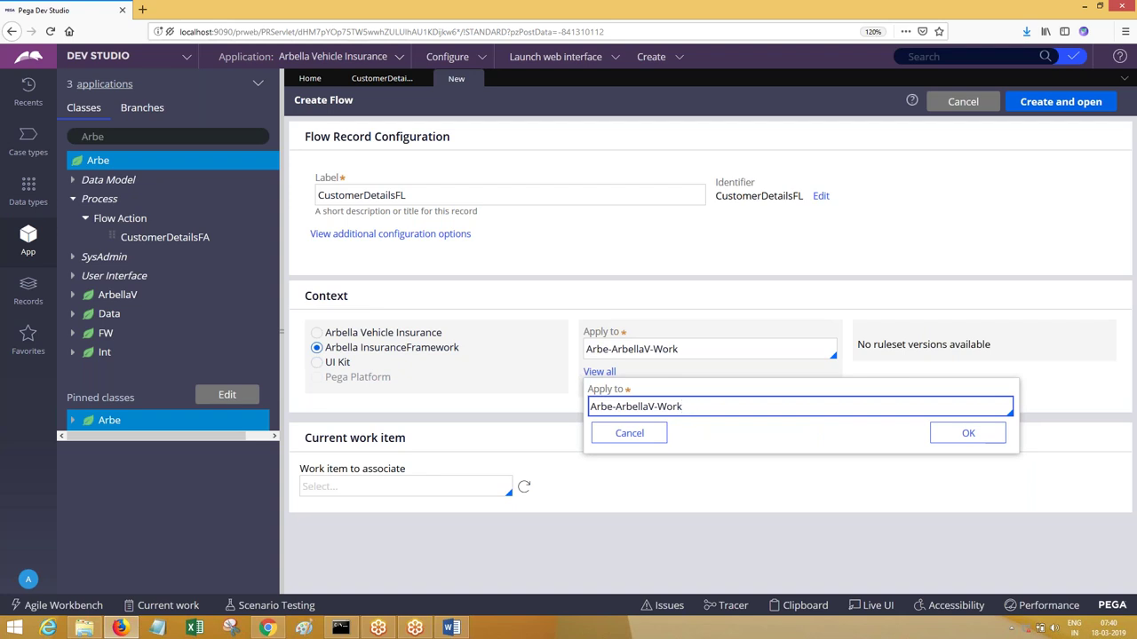
left_click(961, 432)
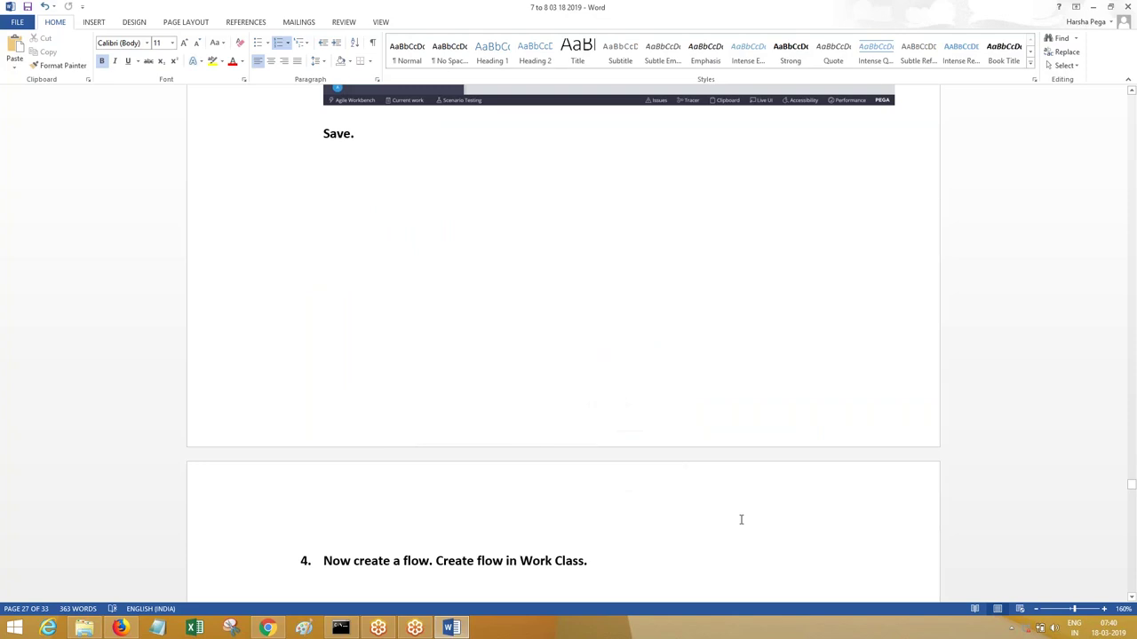
left_click_drag(1130, 484, 1130, 495)
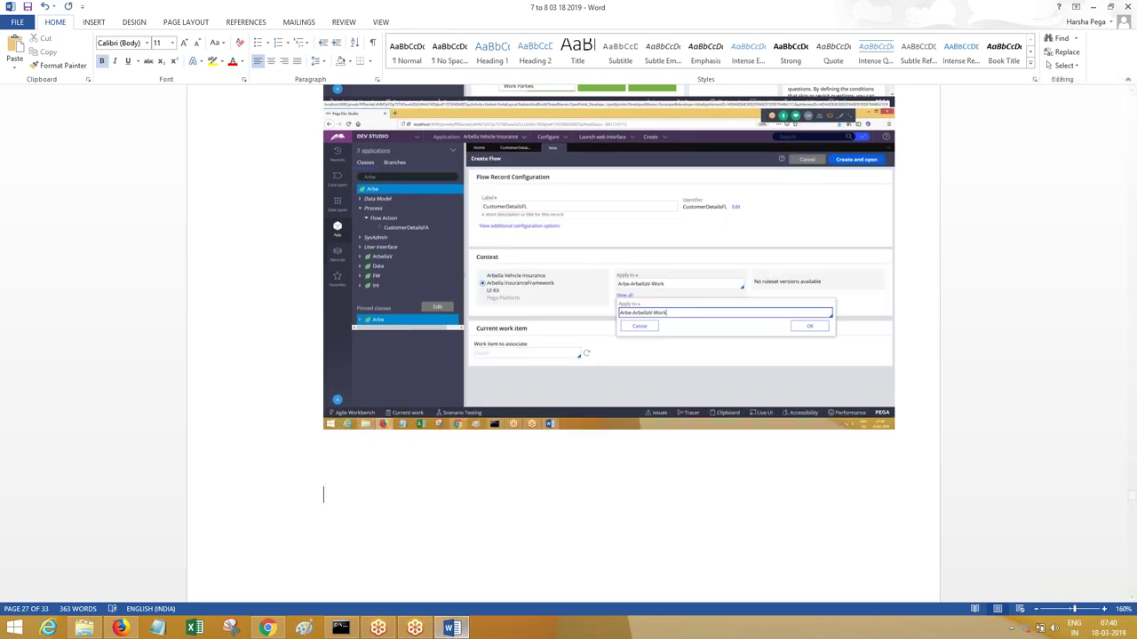
key("alt+Tab")
left_click(736, 350)
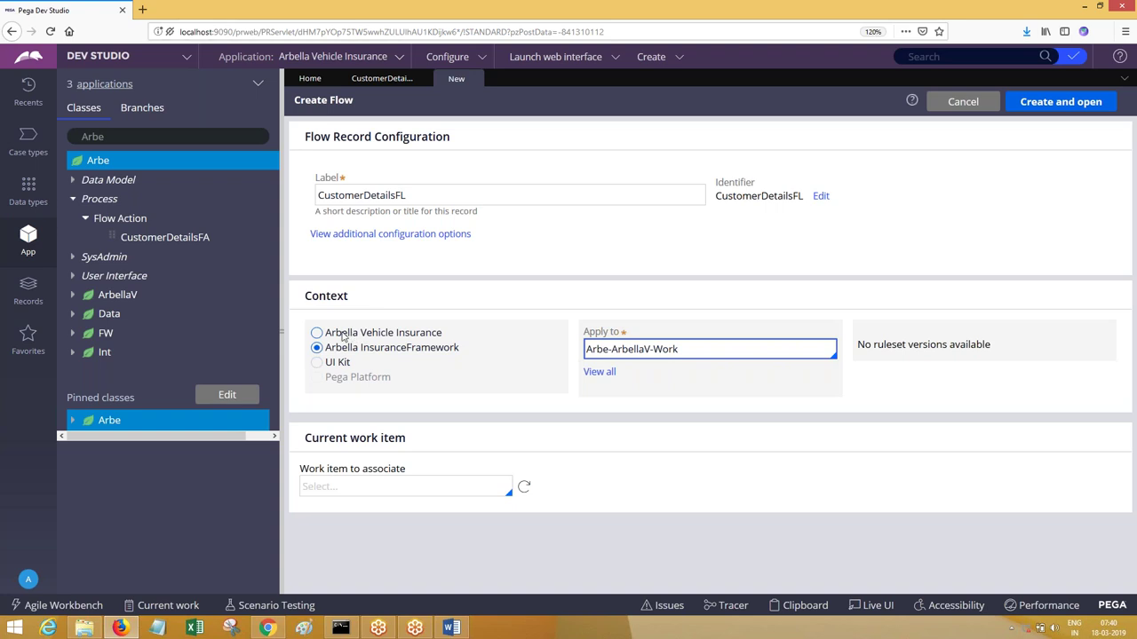
Step: Keep the Arbella InsuranceFramework context and apply the flow to Arbe-FW-ArbellaI-Work
left_click_drag(857, 345, 906, 346)
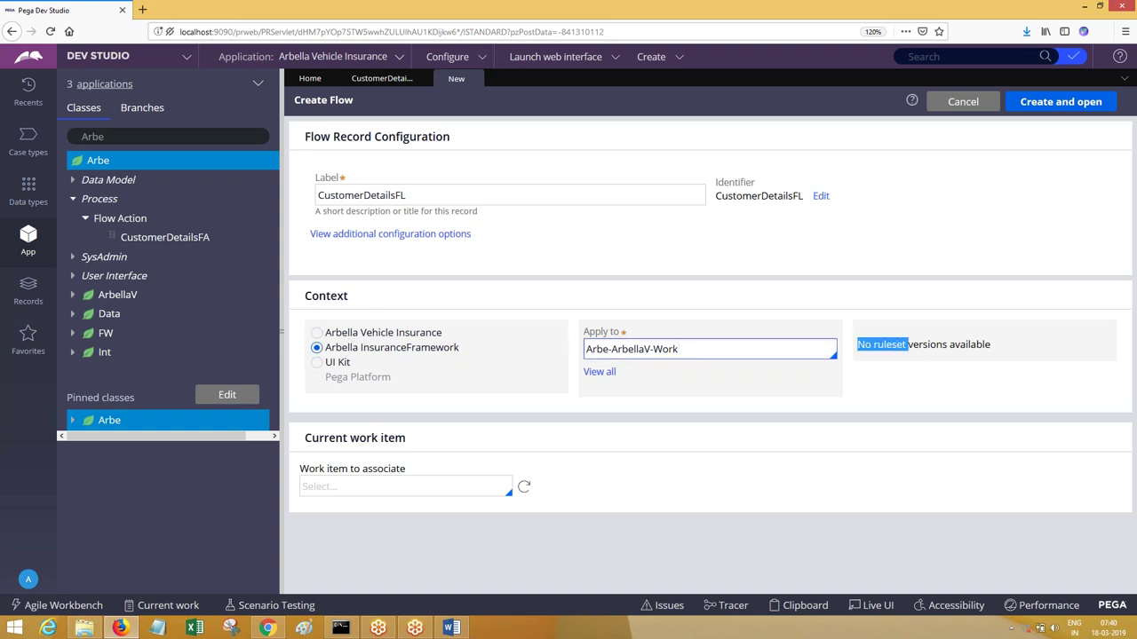
left_click(317, 334)
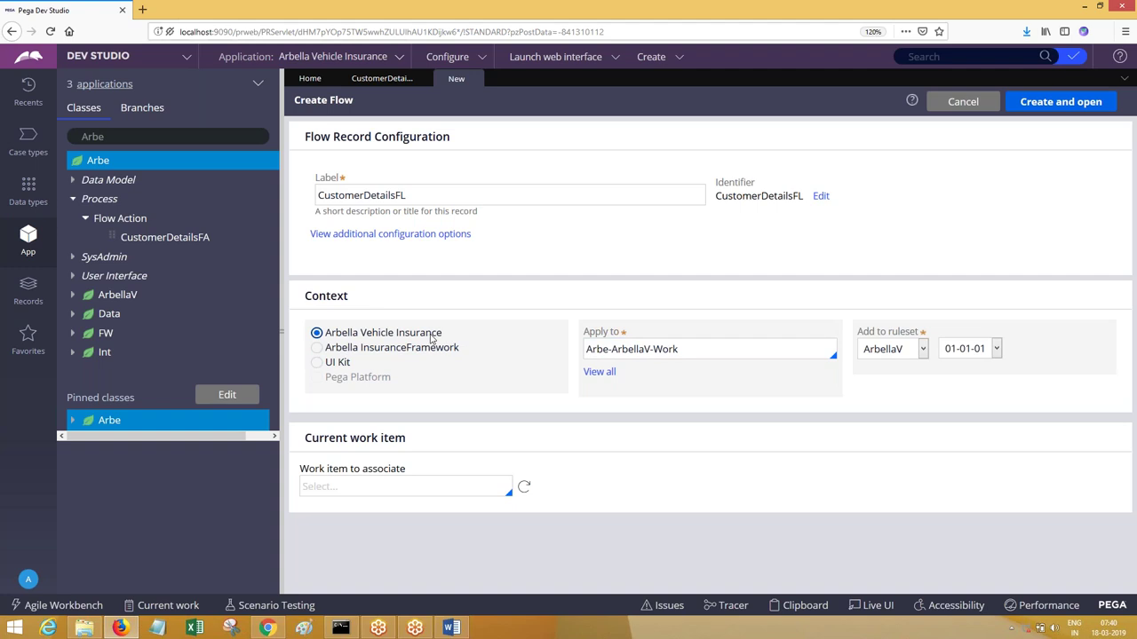
left_click(317, 347)
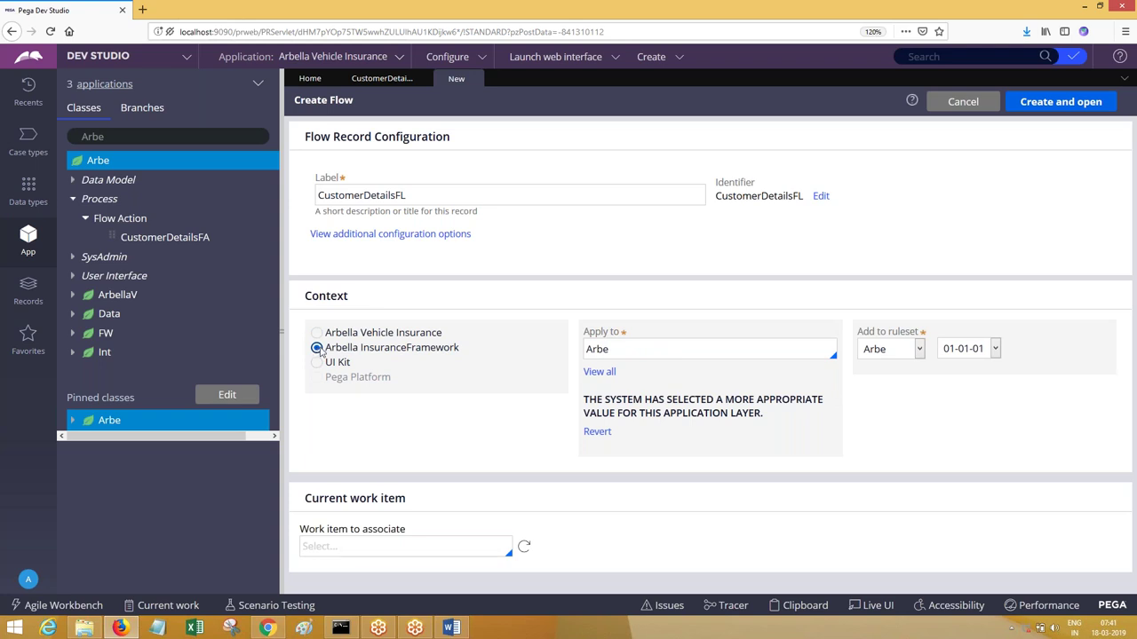
left_click(623, 351)
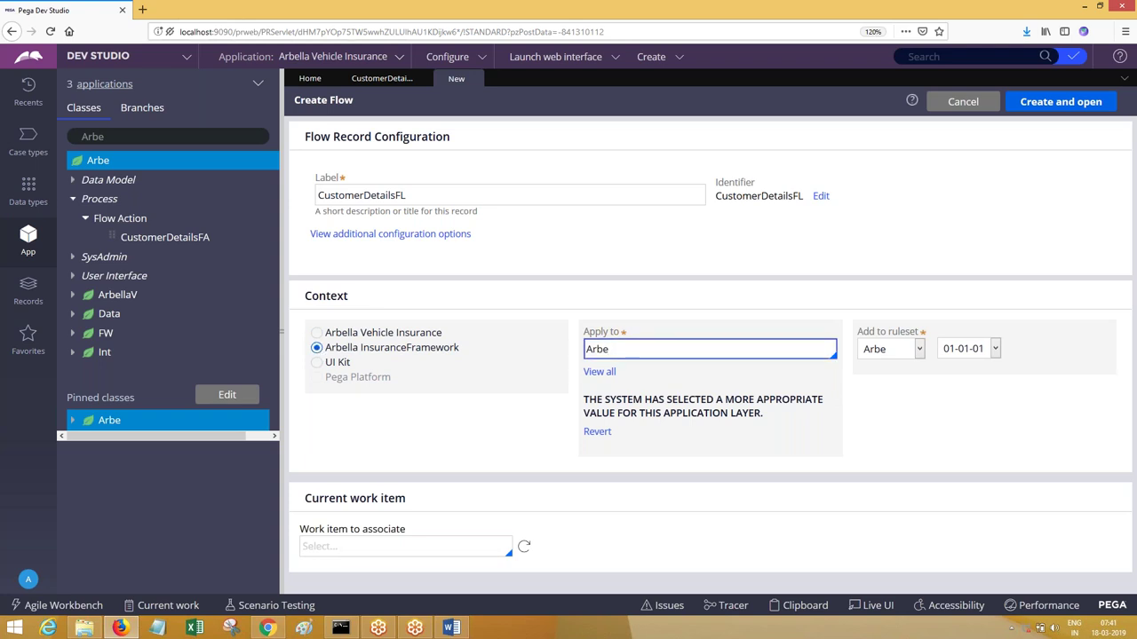
left_click(604, 371)
type("-FW")
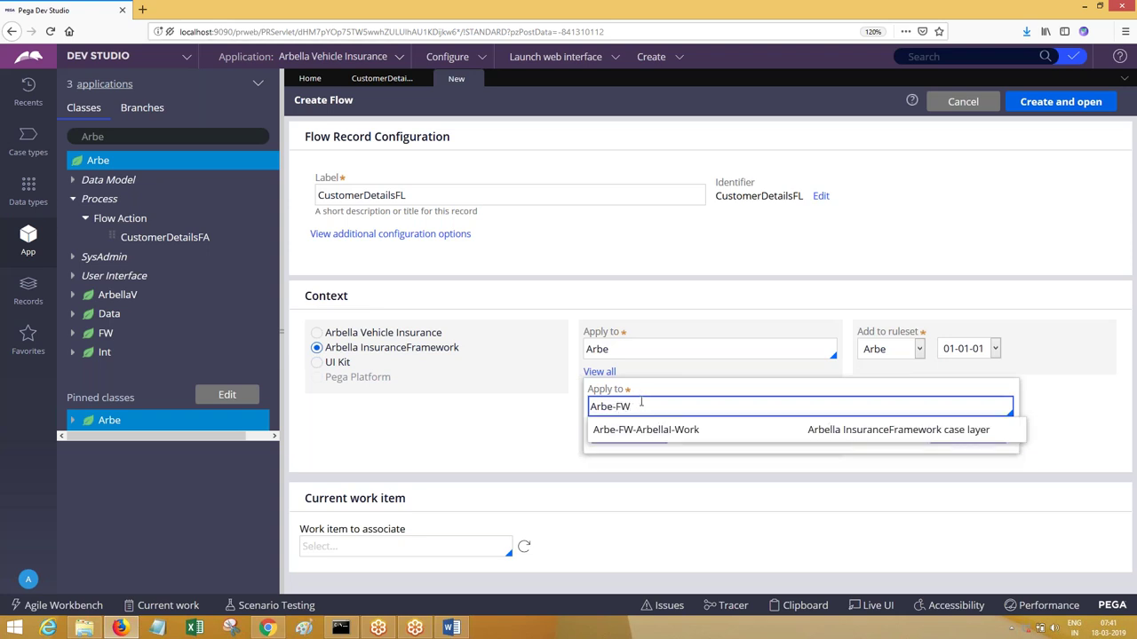
left_click(657, 429)
triple_click(704, 409)
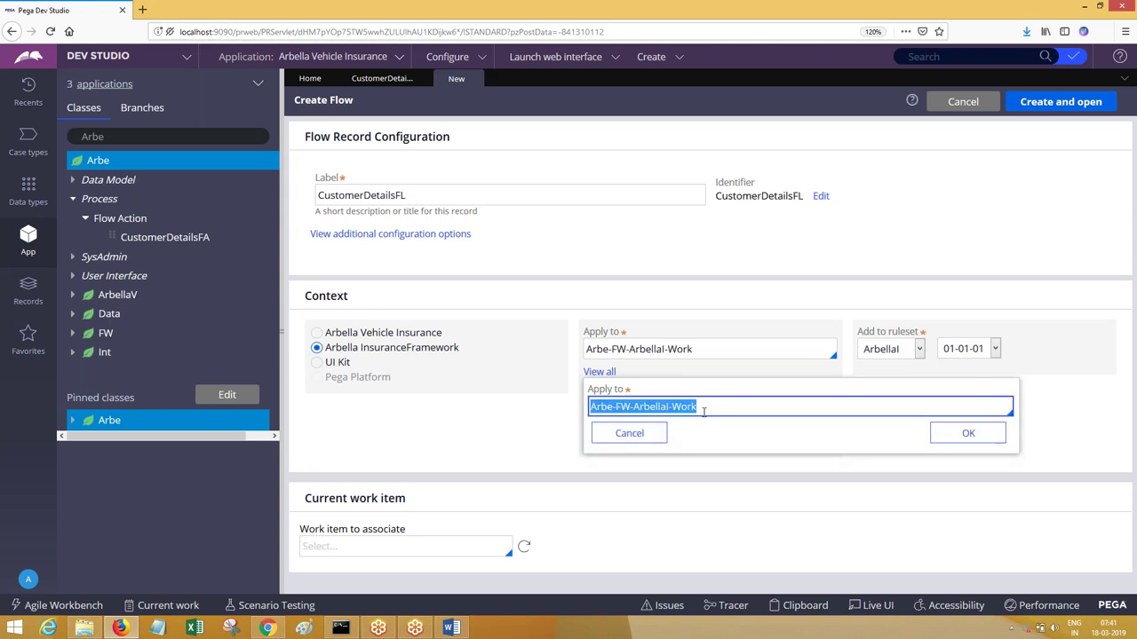
left_click(977, 430)
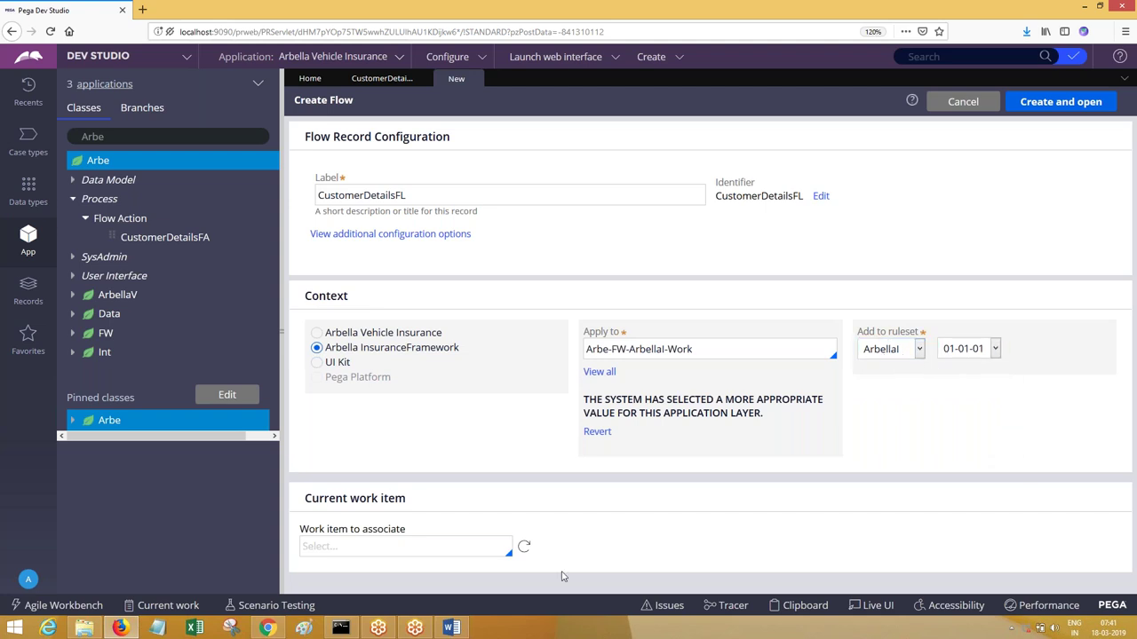
Step: Replace the outdated Create Flow screenshot in the Word notes
left_click(451, 627)
left_click(697, 368)
key("Delete")
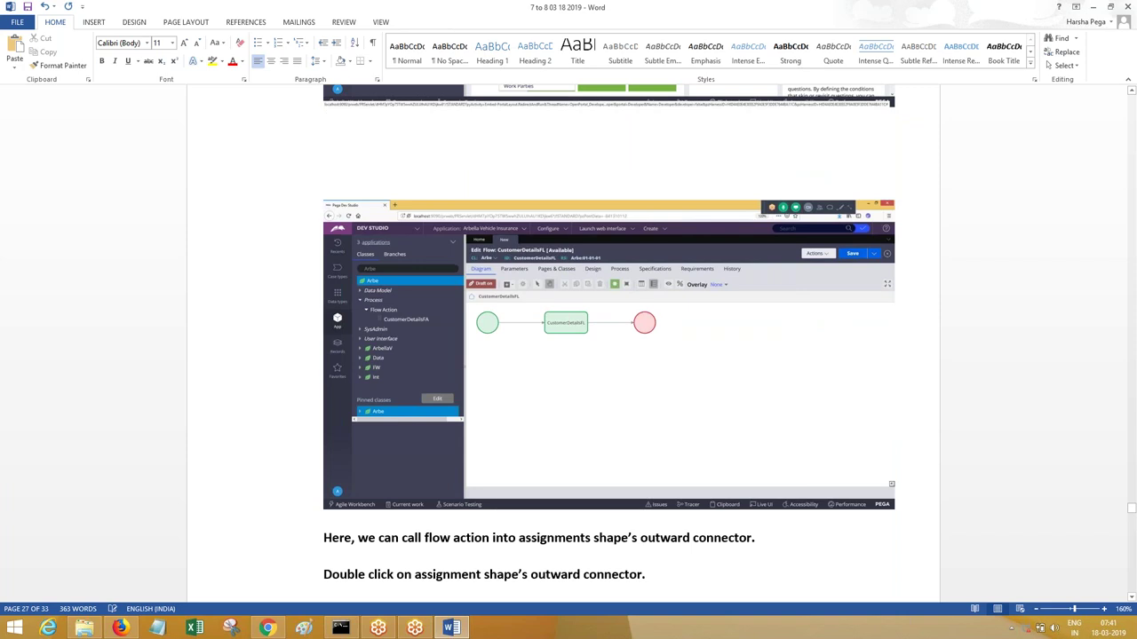
key("ctrl+v")
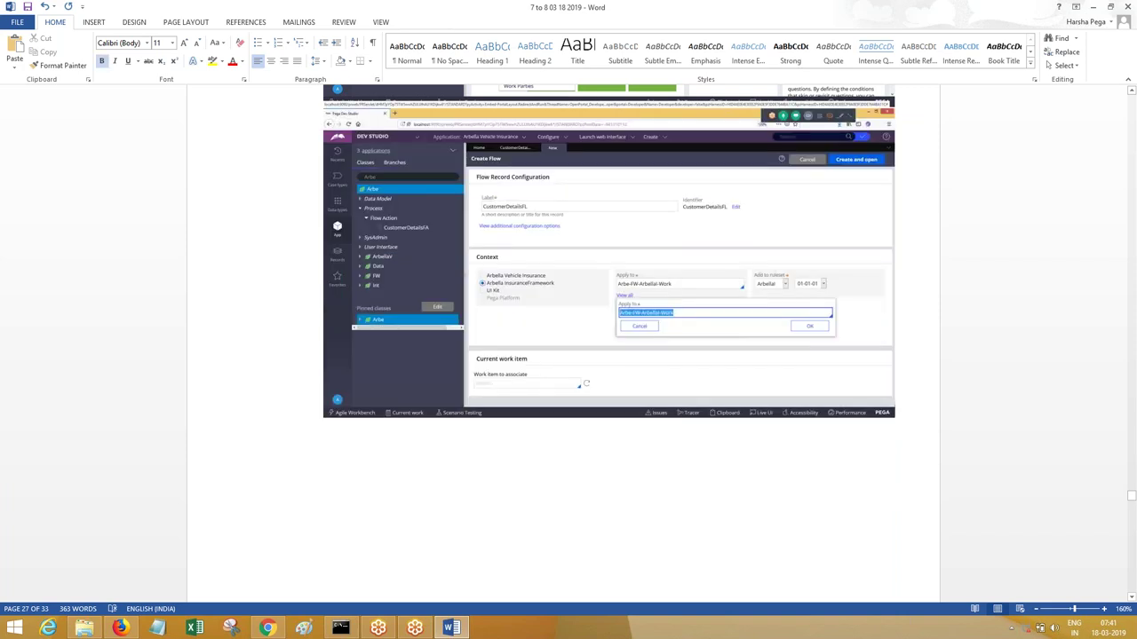
Step: Create and open the CustomerDetailsFL flow
left_click(450, 628)
left_click(451, 629)
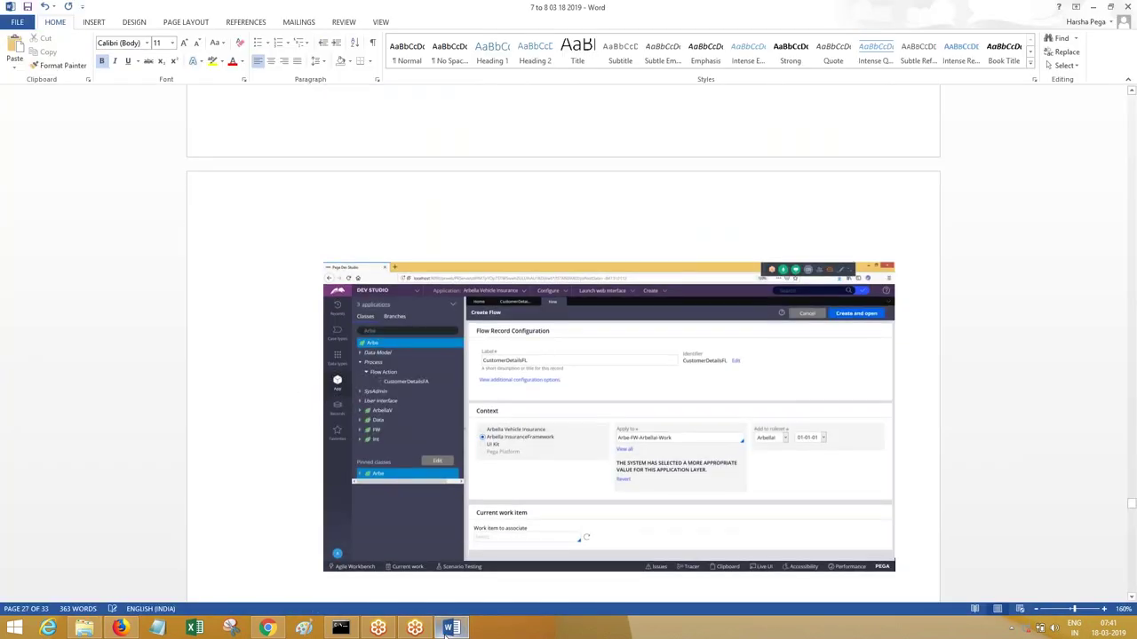
left_click(451, 629)
left_click(1034, 108)
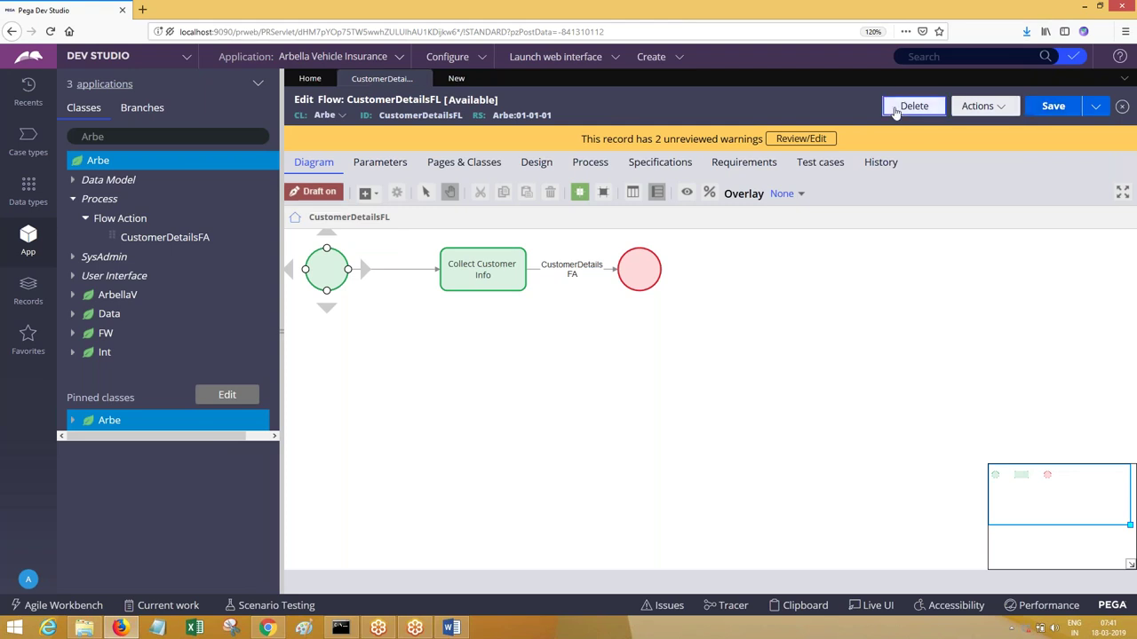
Step: Delete the old Arbe-class CustomerDetailsFL flow and close its tab
left_click(895, 109)
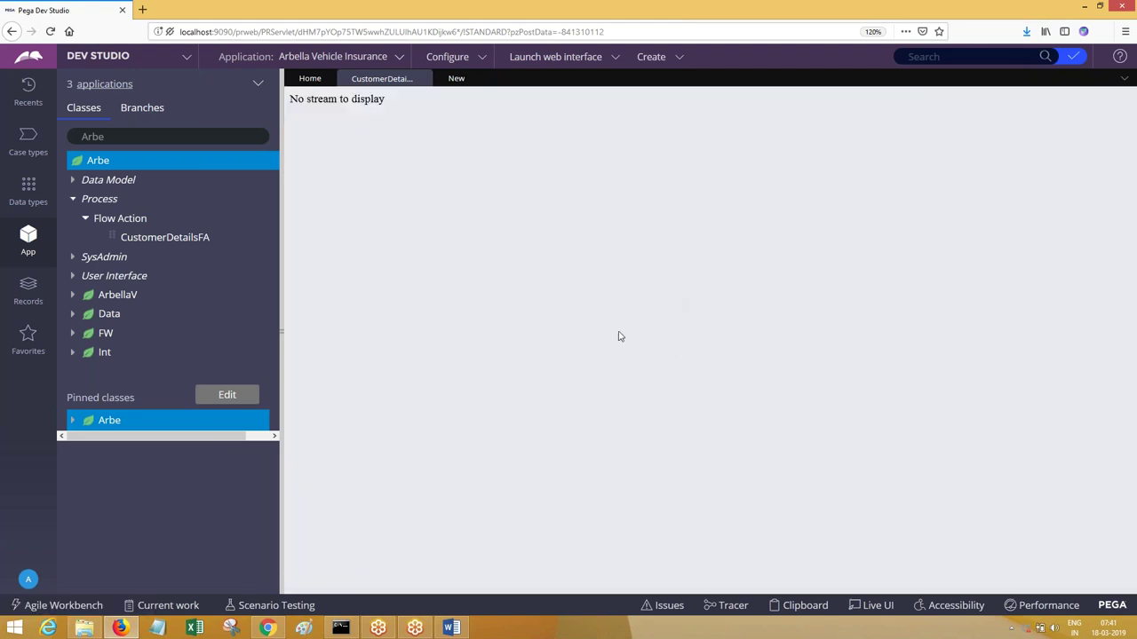
left_click(423, 79)
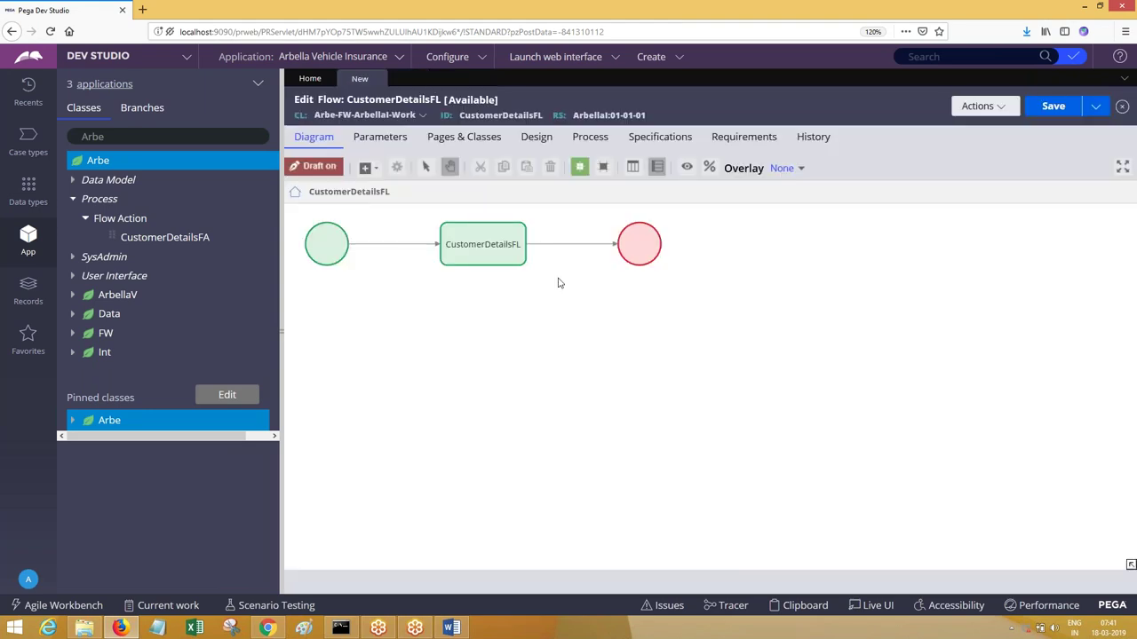
left_click(452, 627)
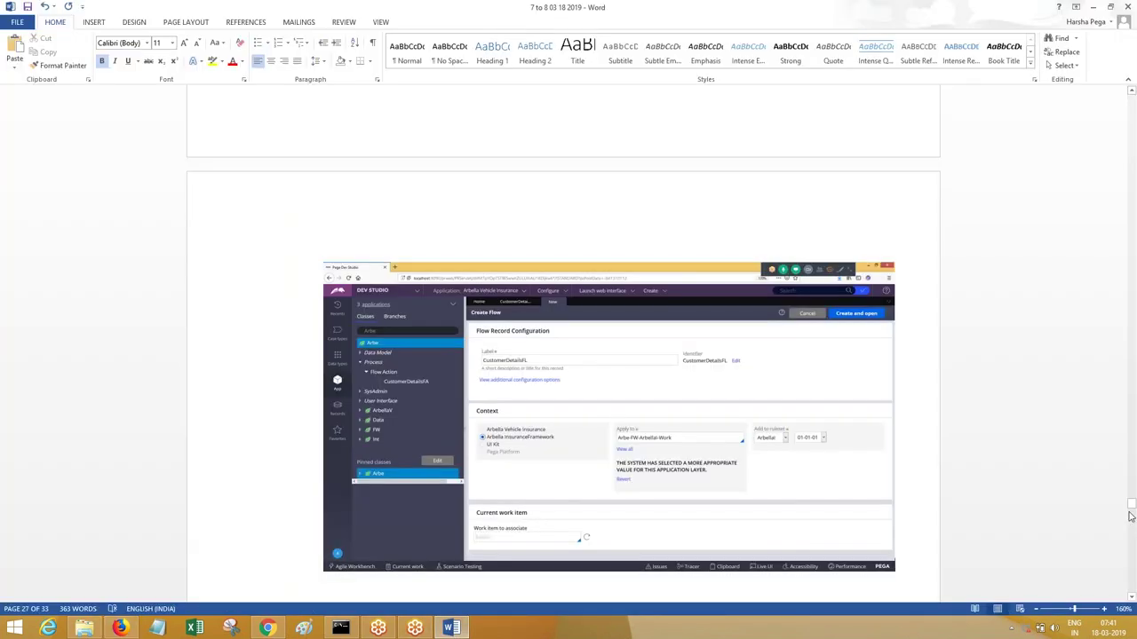
left_click_drag(1131, 513, 1130, 521)
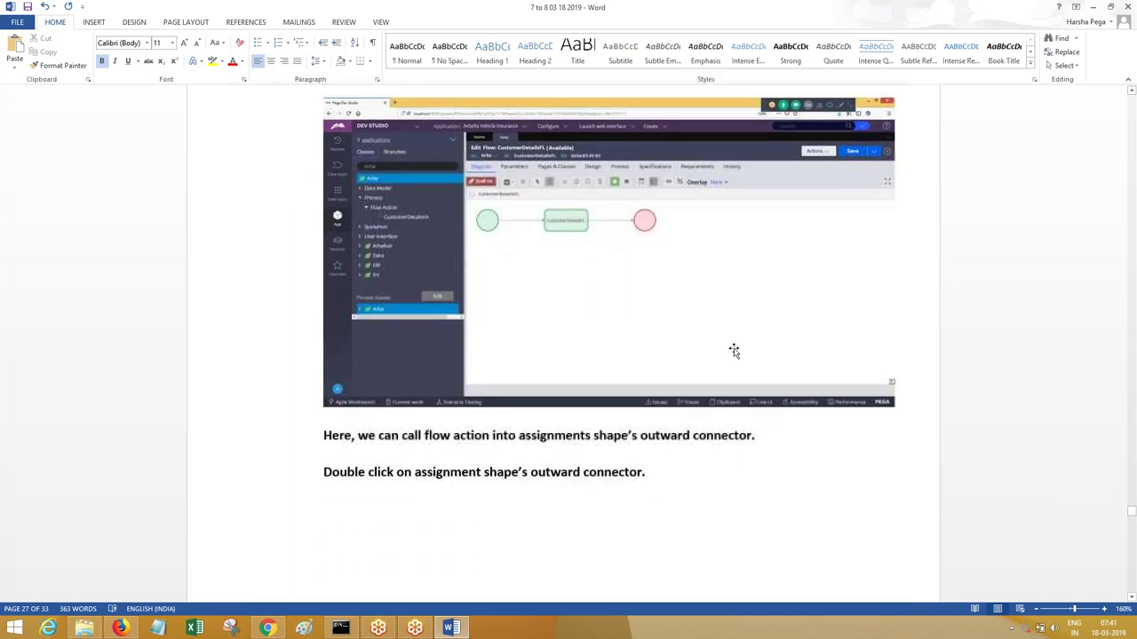
left_click(734, 350)
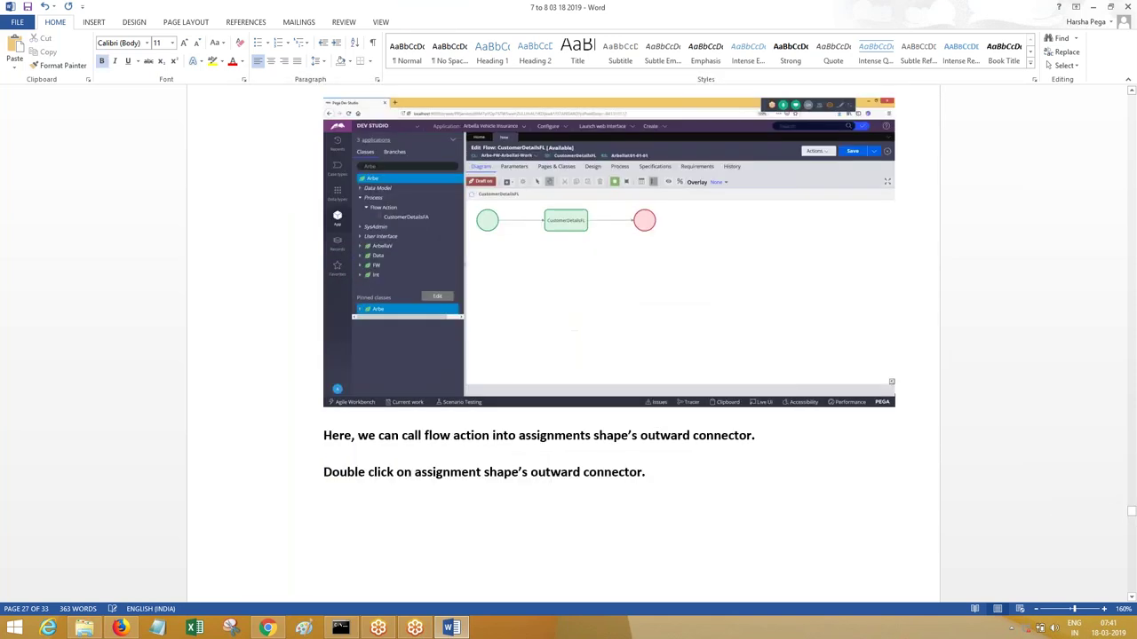
left_click_drag(1130, 512, 1130, 522)
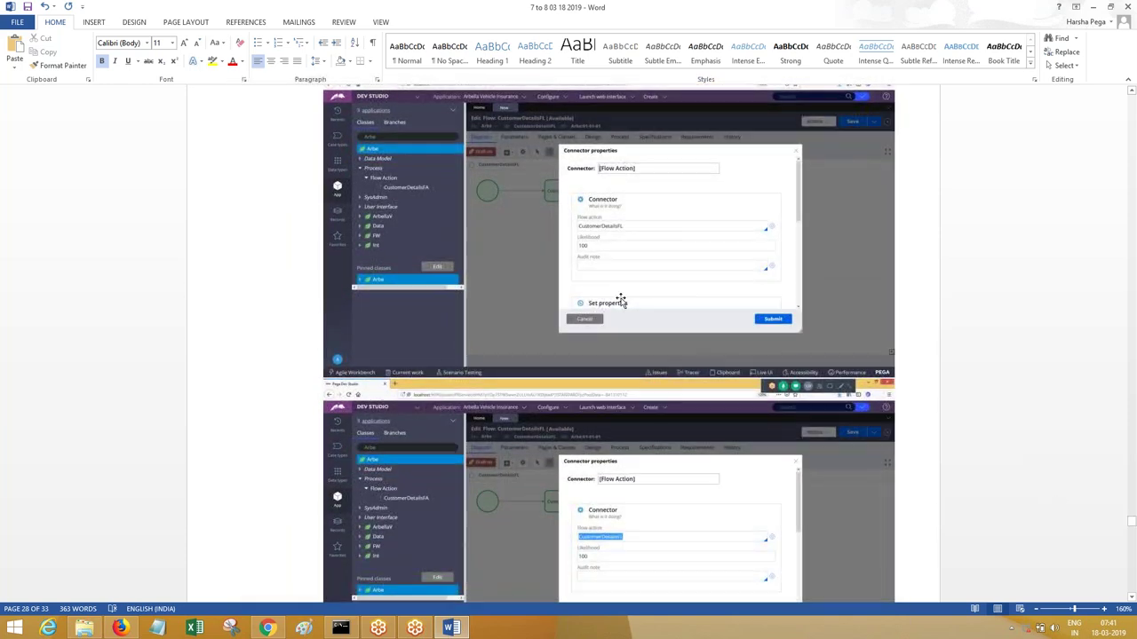
Step: Remove the outdated connector and flow-action list screenshots from the Word notes
left_click(620, 302)
key("Delete")
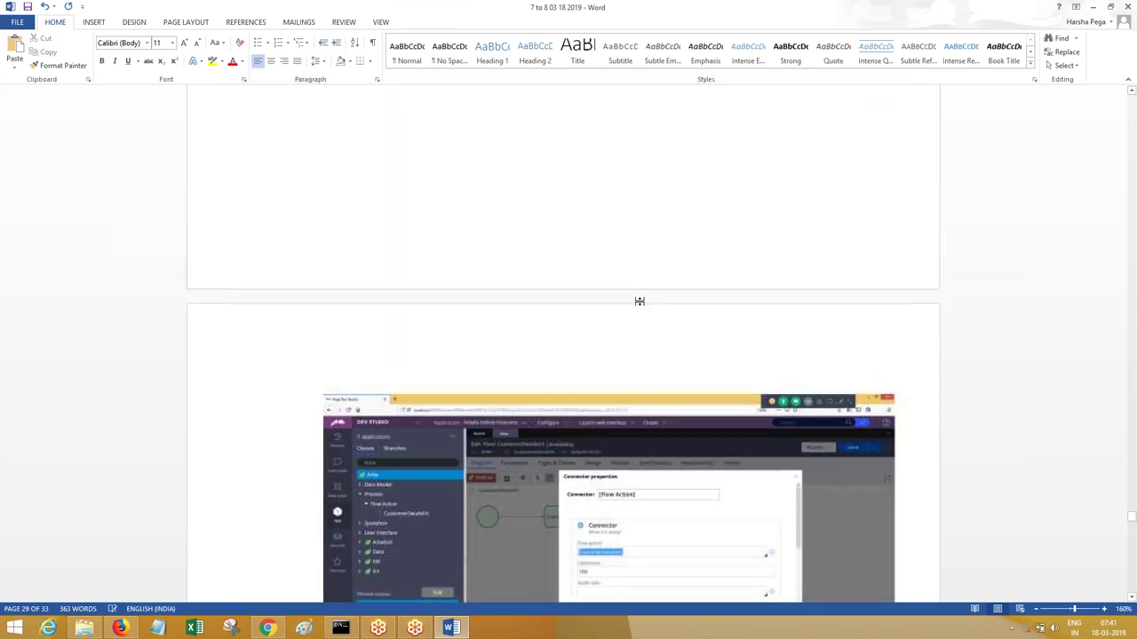
left_click(683, 512)
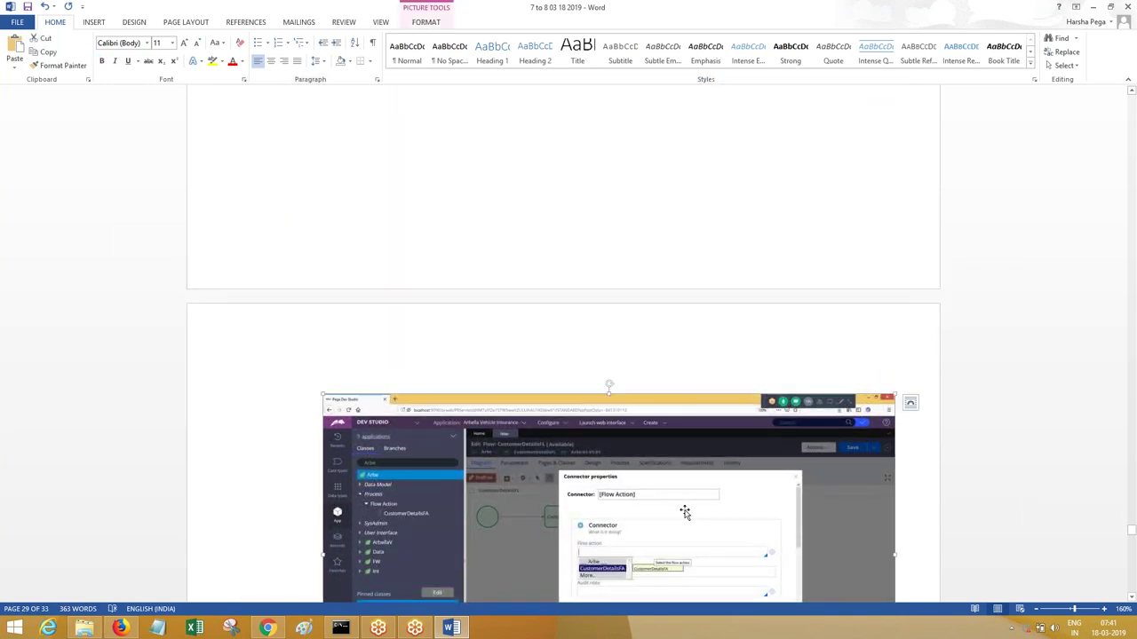
key("Delete")
left_click(636, 497)
key("Delete")
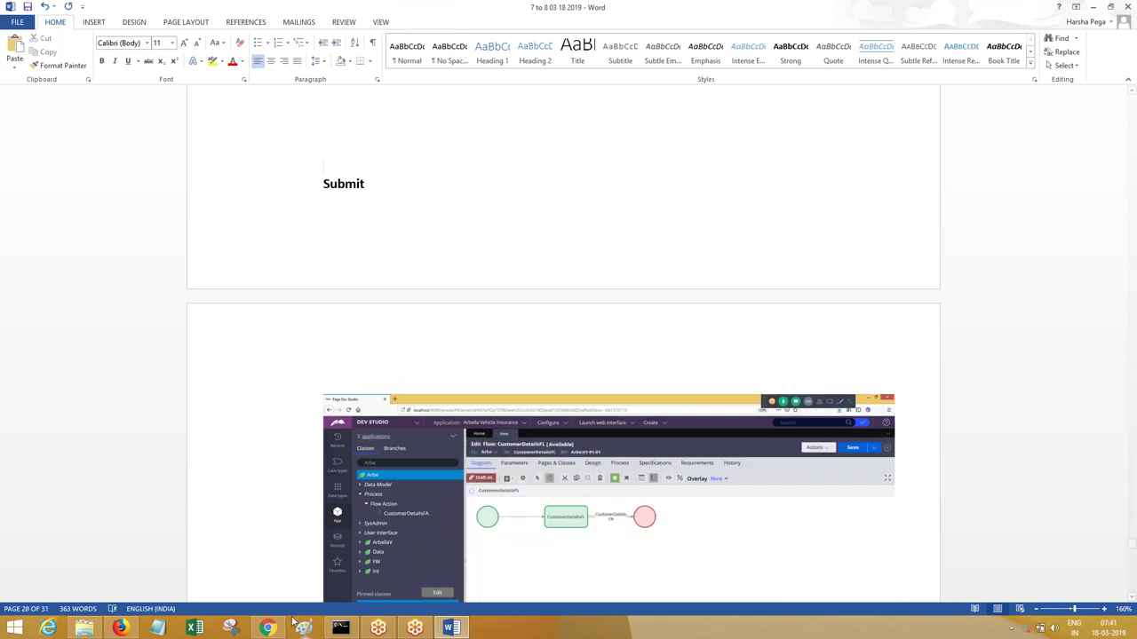
Step: Open the outgoing connector's properties and paste their screenshot into Word
left_click(119, 627)
double_click(568, 244)
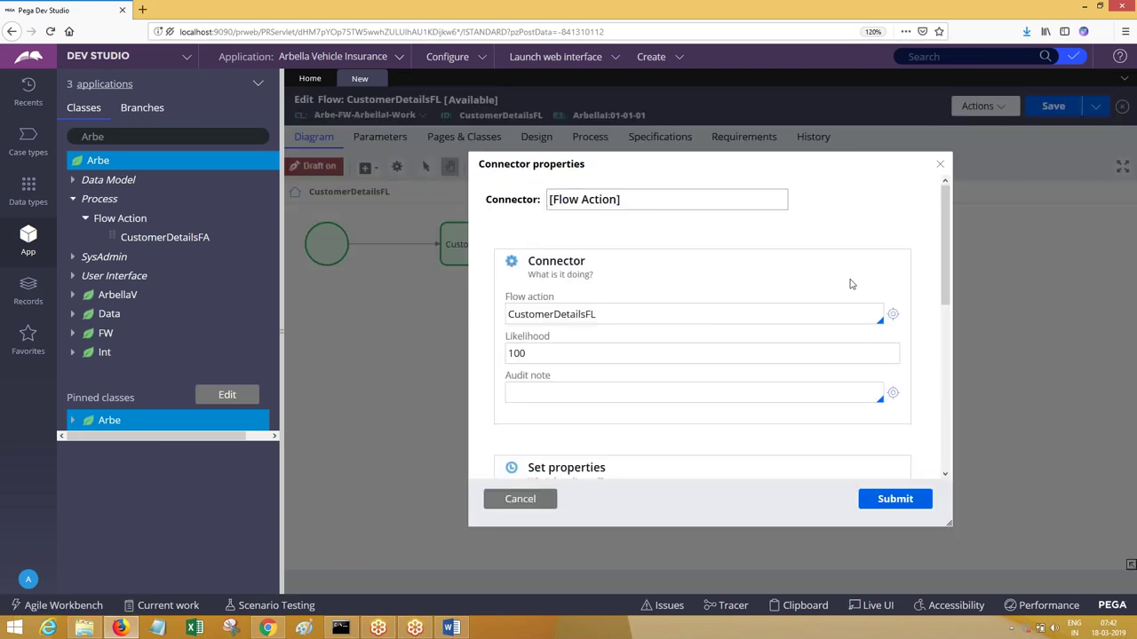
left_click(451, 628)
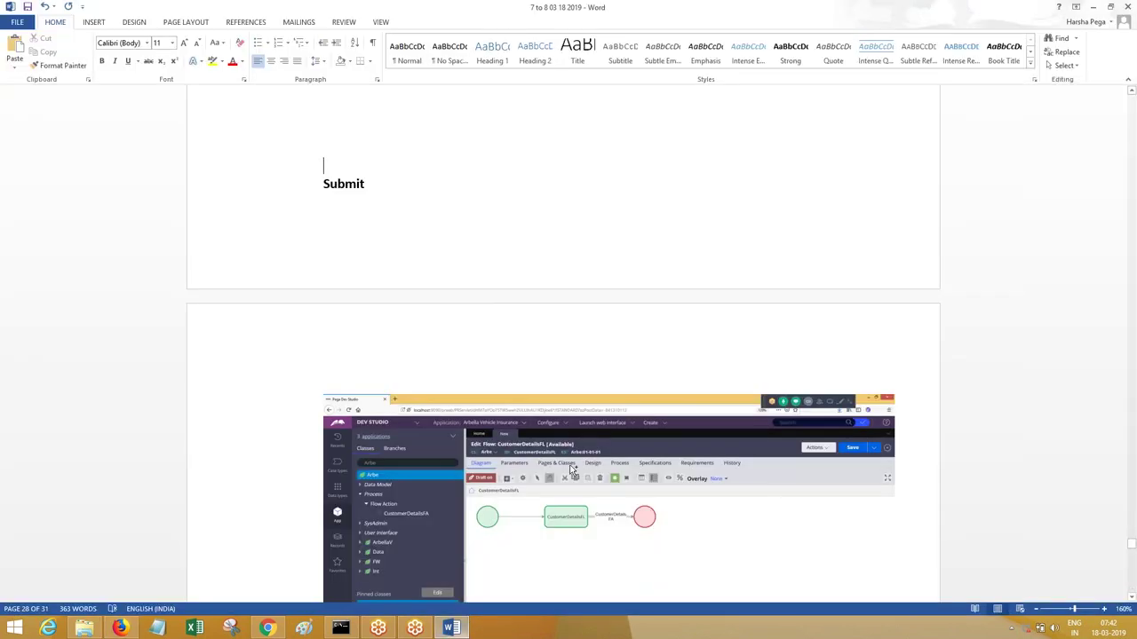
key("ctrl+v")
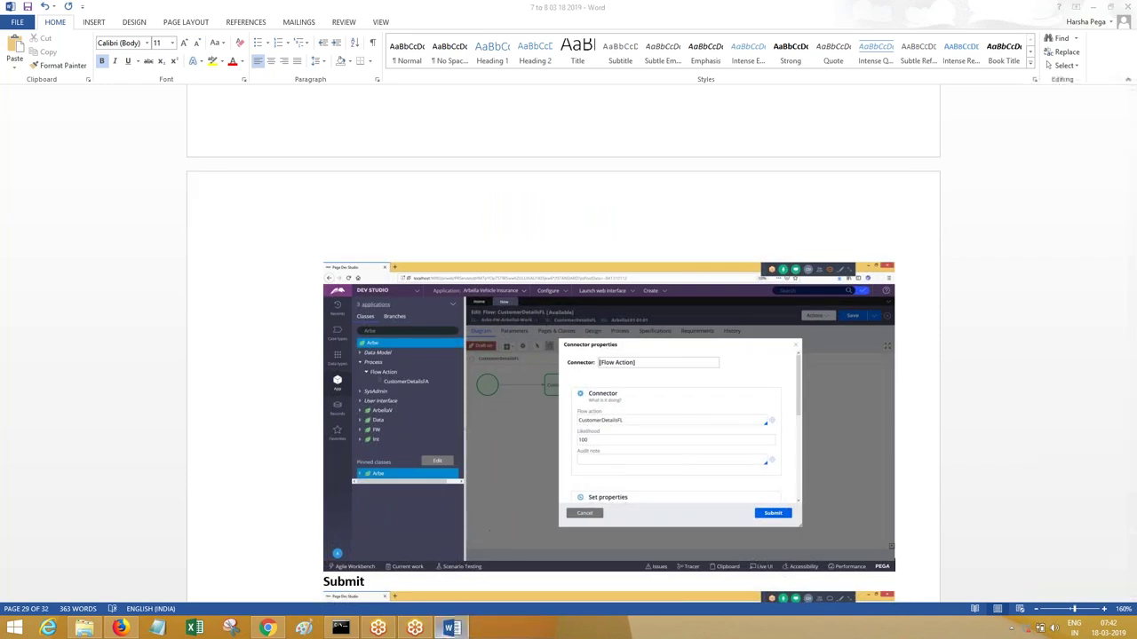
key("alt+Tab")
Step: Set the connector's flow action and name to CustomerDetailsFA and submit
double_click(613, 315)
key("BackSpace")
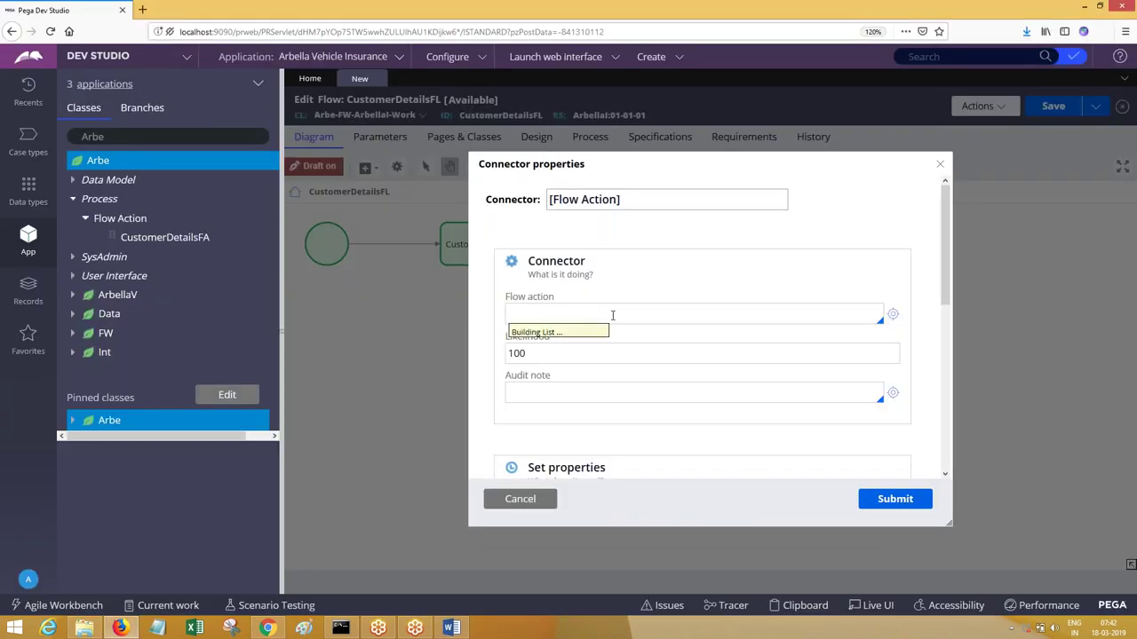
left_click(559, 345)
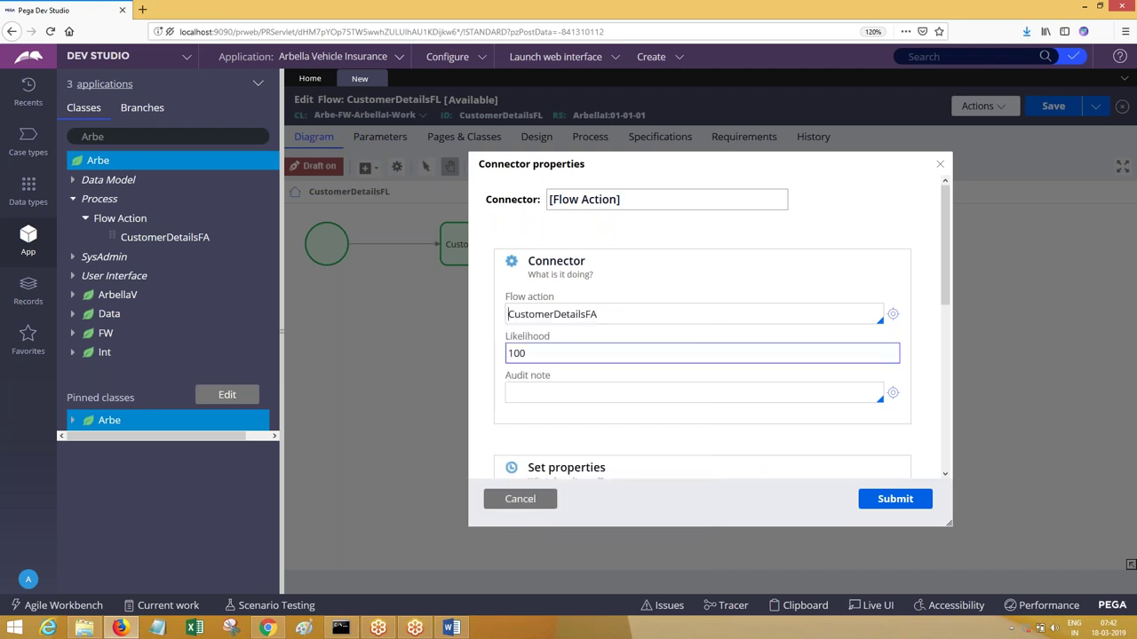
double_click(630, 311)
key("ctrl+c")
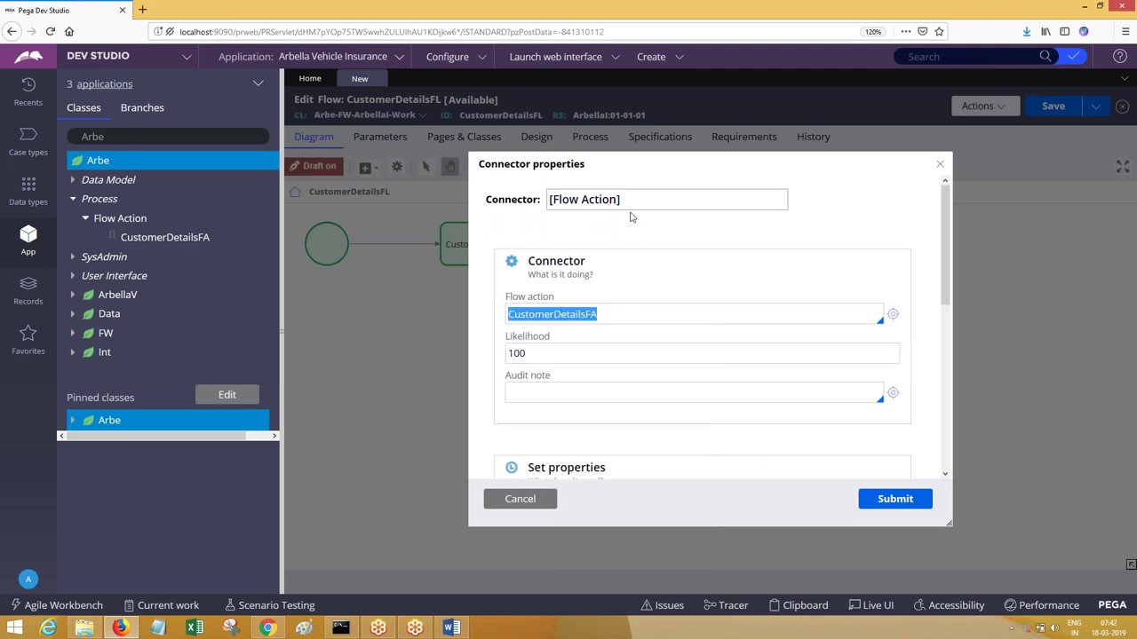
left_click(632, 206)
key("ctrl+a")
key("ctrl+v")
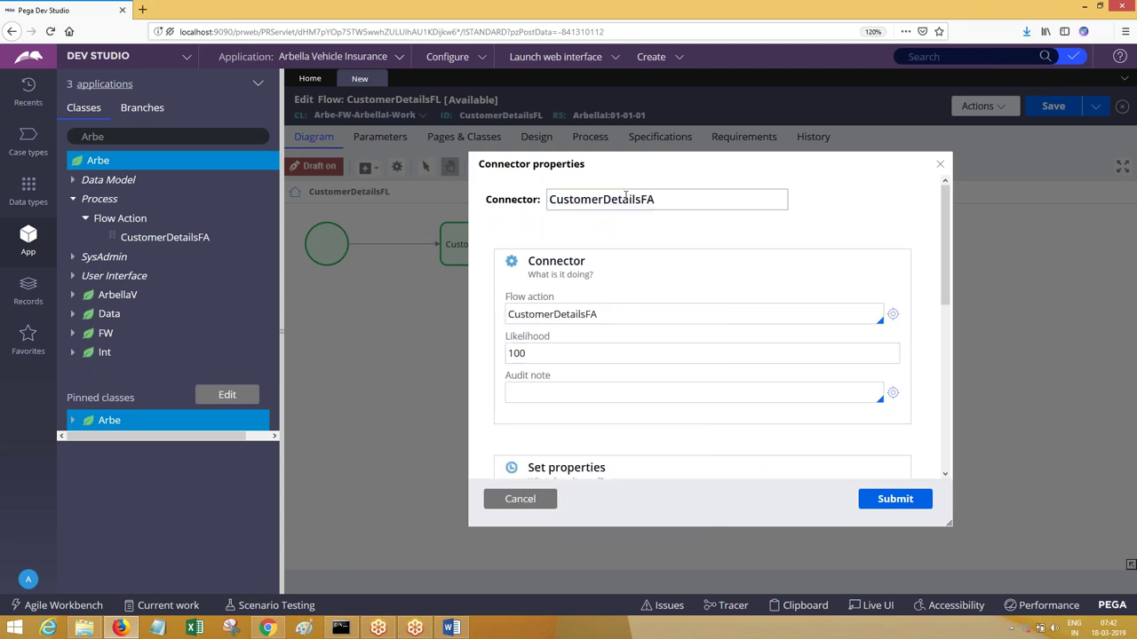
left_click(884, 501)
Step: Paste the updated connector properties screenshot above 'Submit' in the notes
left_click(451, 628)
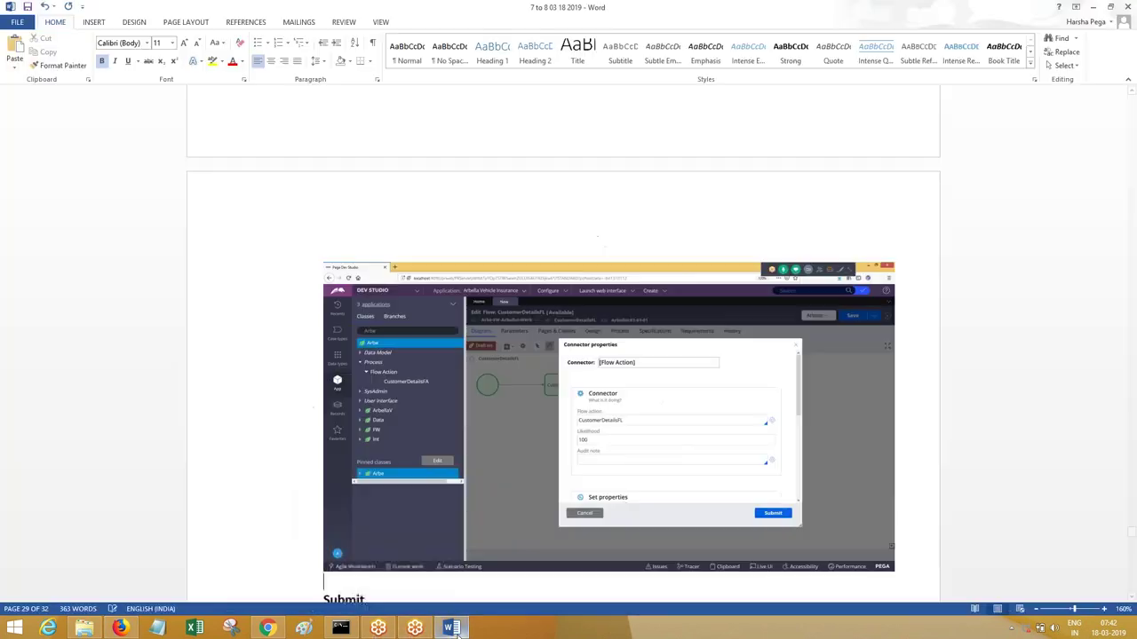
key("ctrl+v")
type("Submit")
key("BackSpace")
key("BackSpace")
key("BackSpace")
key("BackSpace")
key("BackSpace")
key("BackSpace")
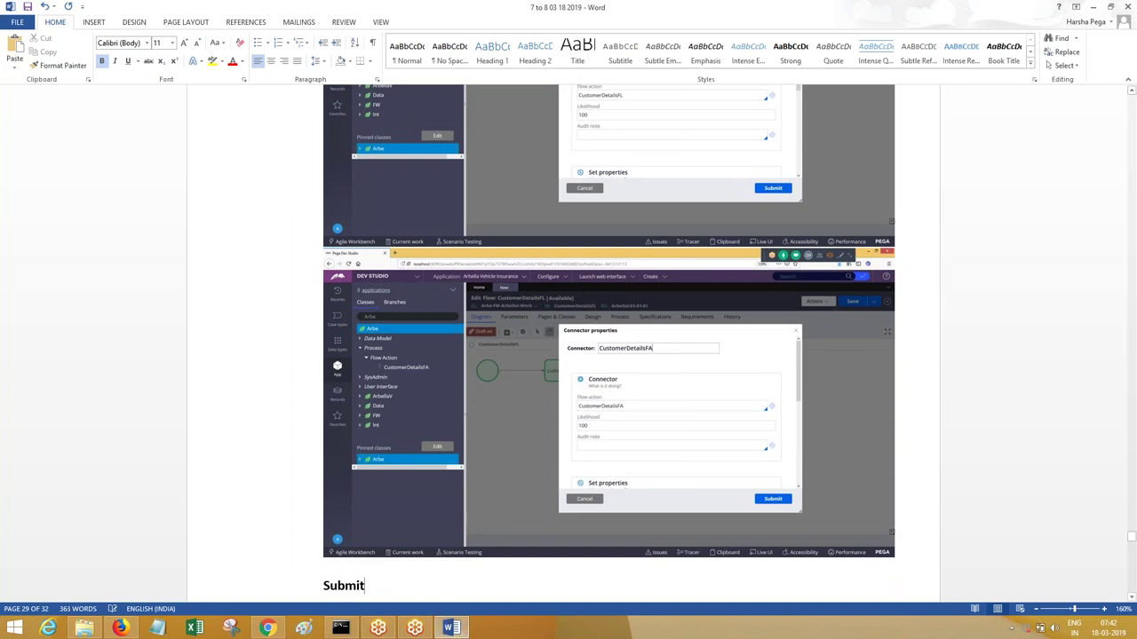
key("Return")
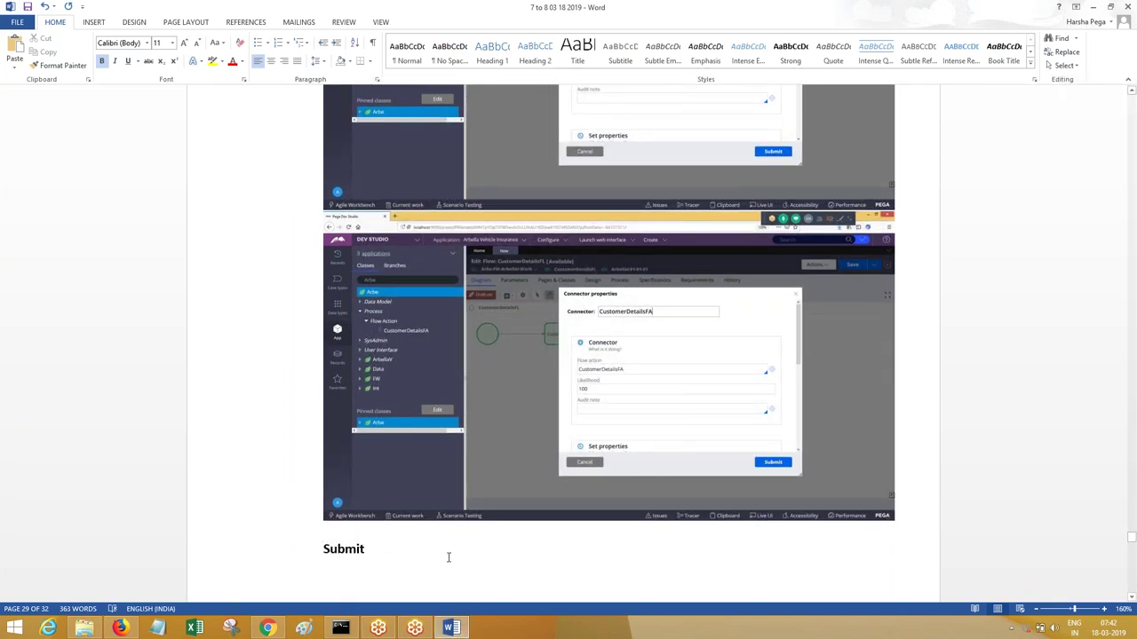
scroll(935, 188, "up", 1)
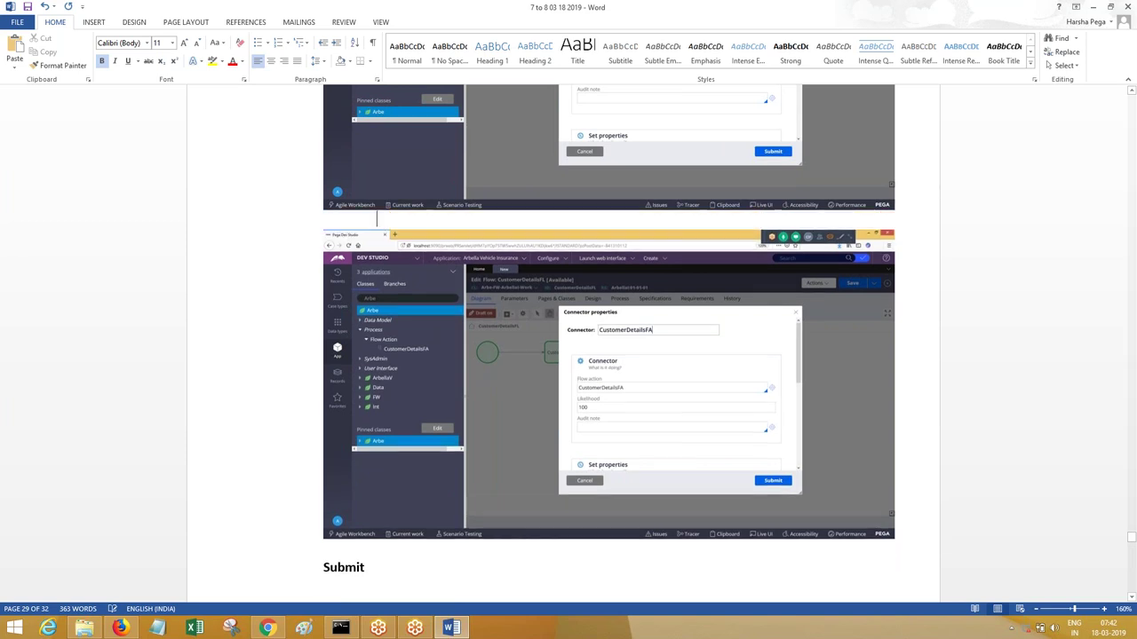
left_click(120, 627)
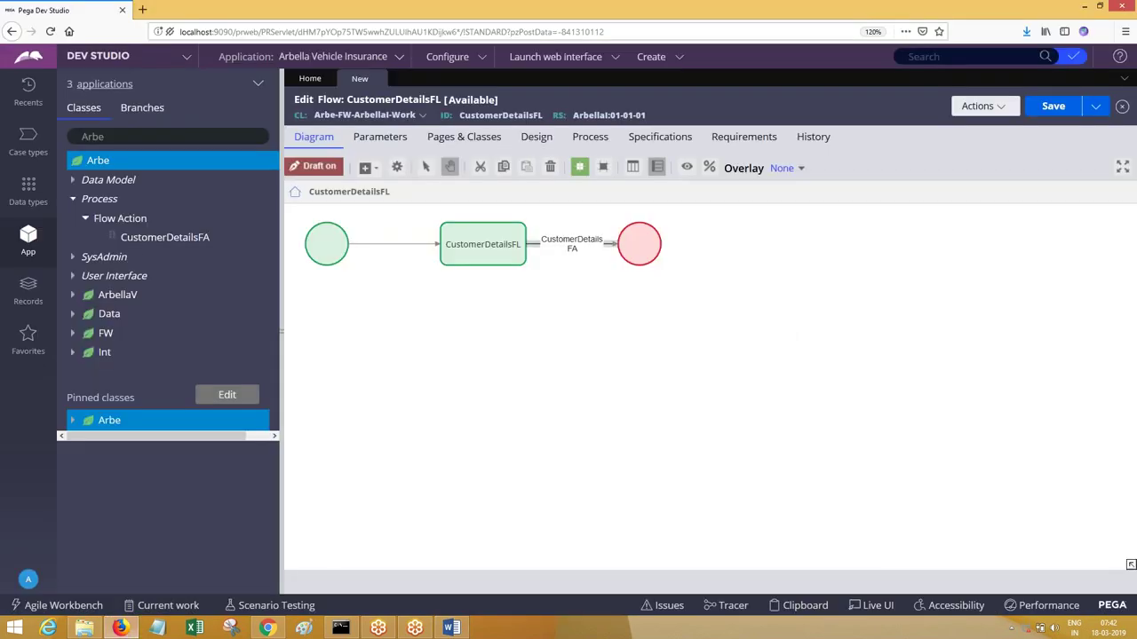
Step: Show the connector's flow-action list, keep CustomerDetailsFA, and paste that screenshot into Word
double_click(627, 266)
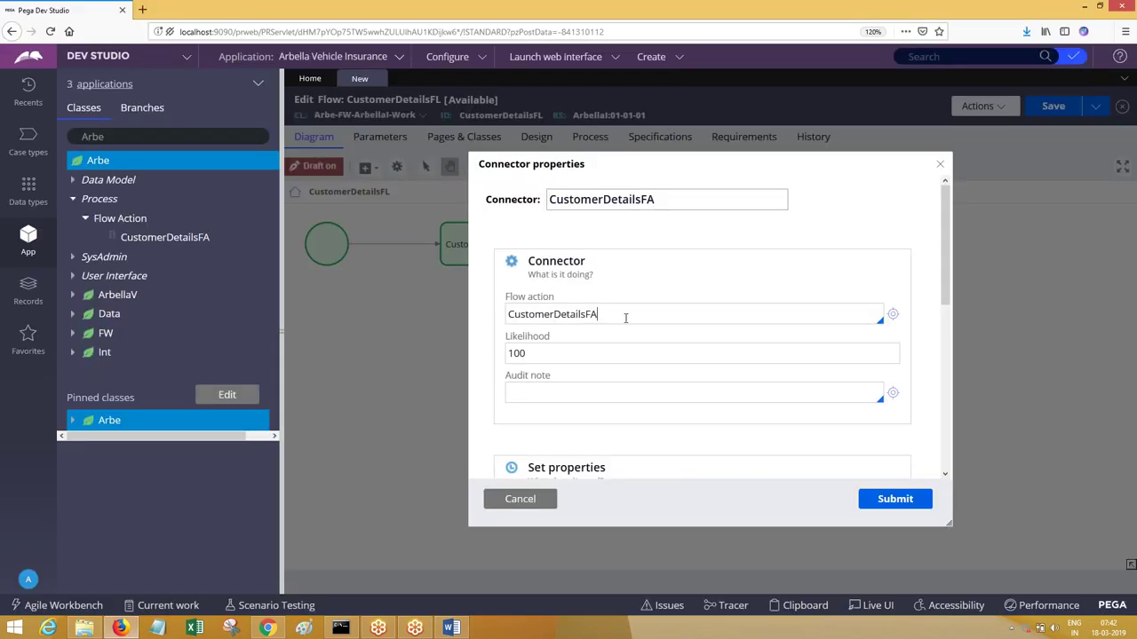
left_click(625, 316)
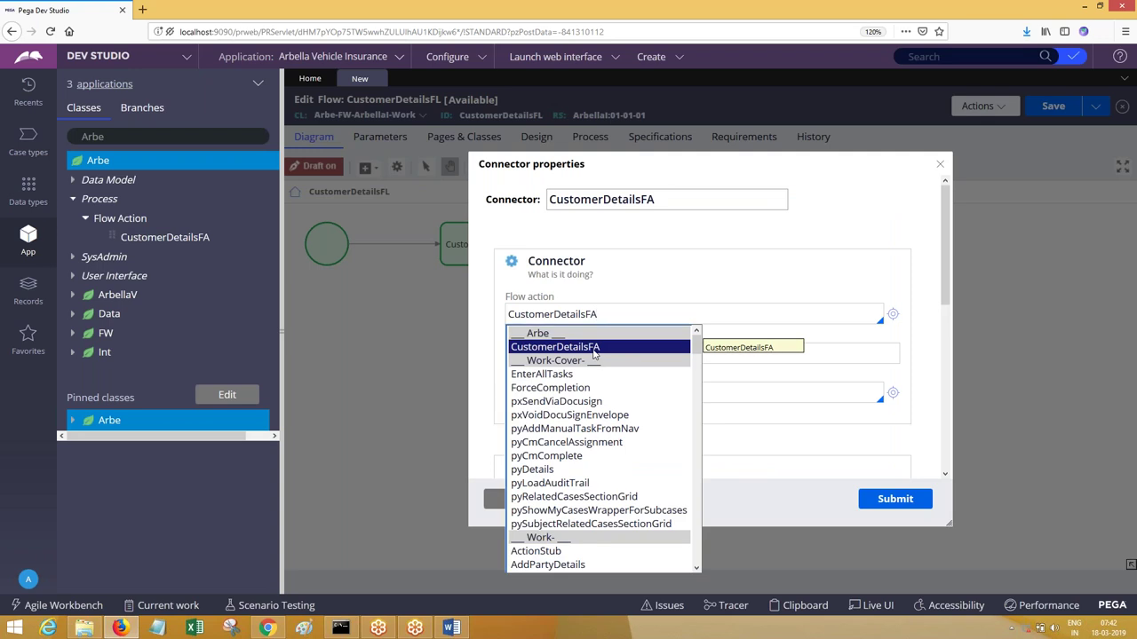
left_click(593, 349)
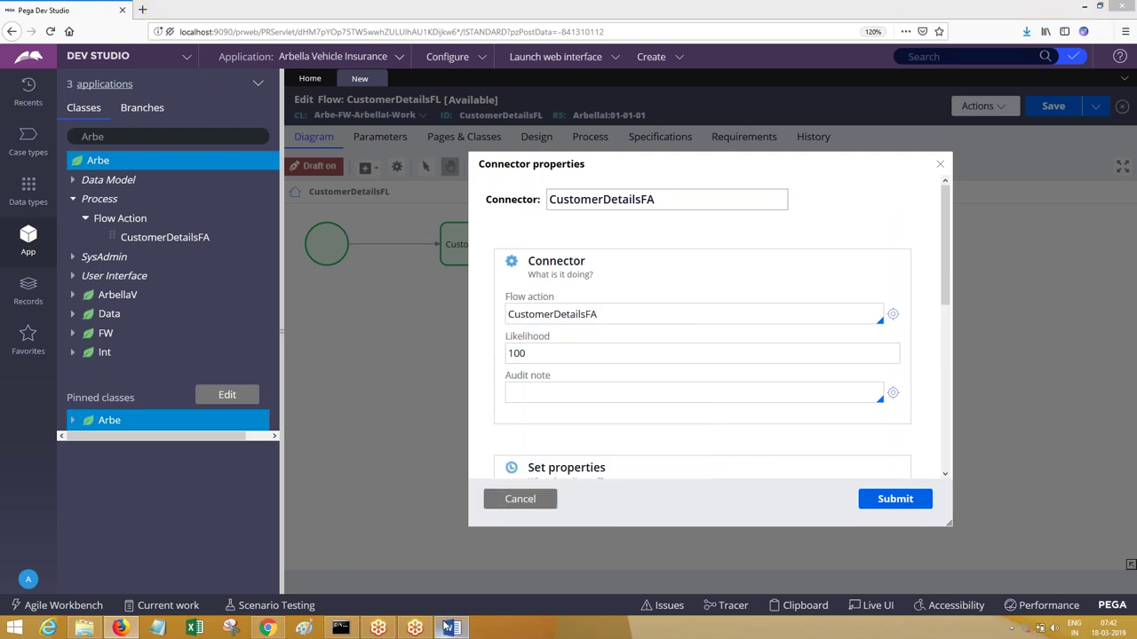
left_click(447, 627)
key("ctrl+v")
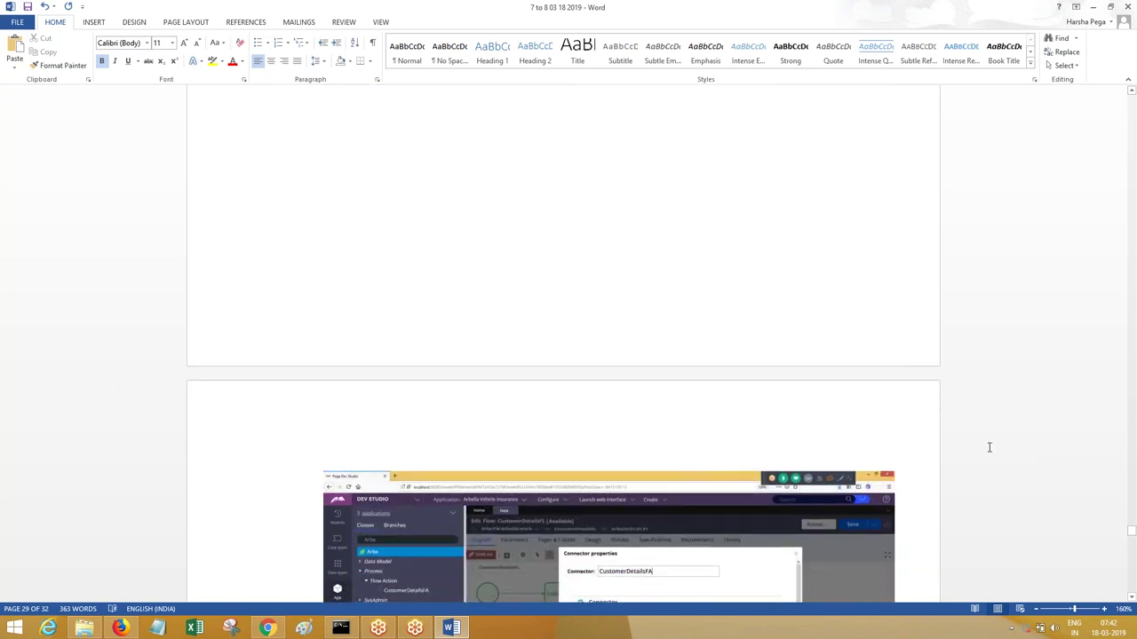
scroll(1131, 563, "down", 5)
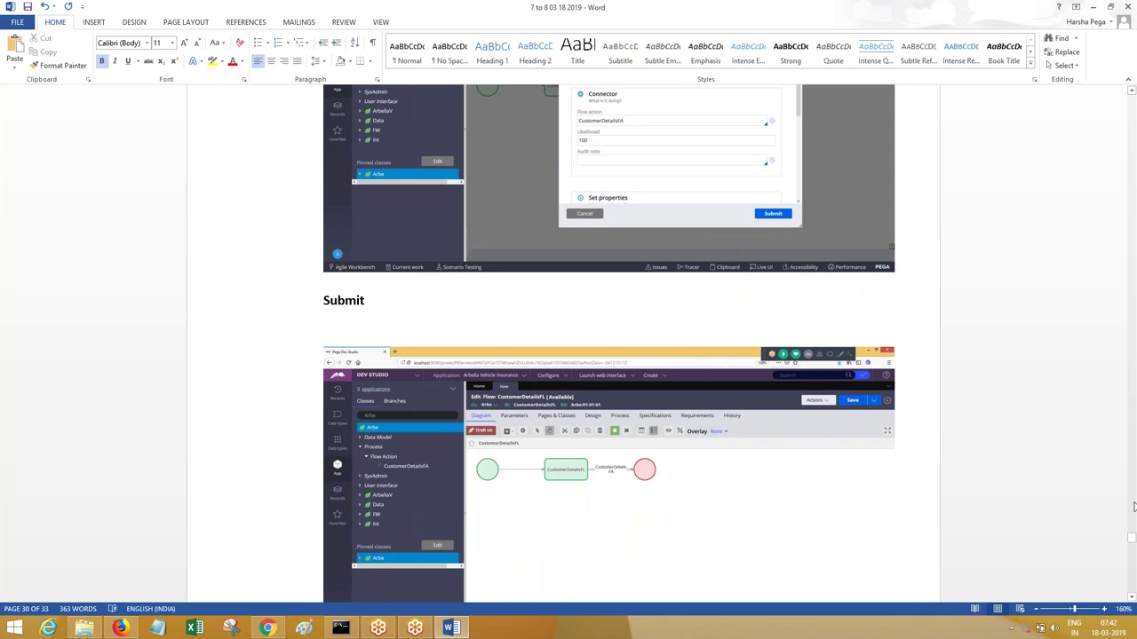
mouse_move(1131, 537)
left_mouse_down()
mouse_move(1131, 524)
mouse_move(1130, 539)
left_mouse_up()
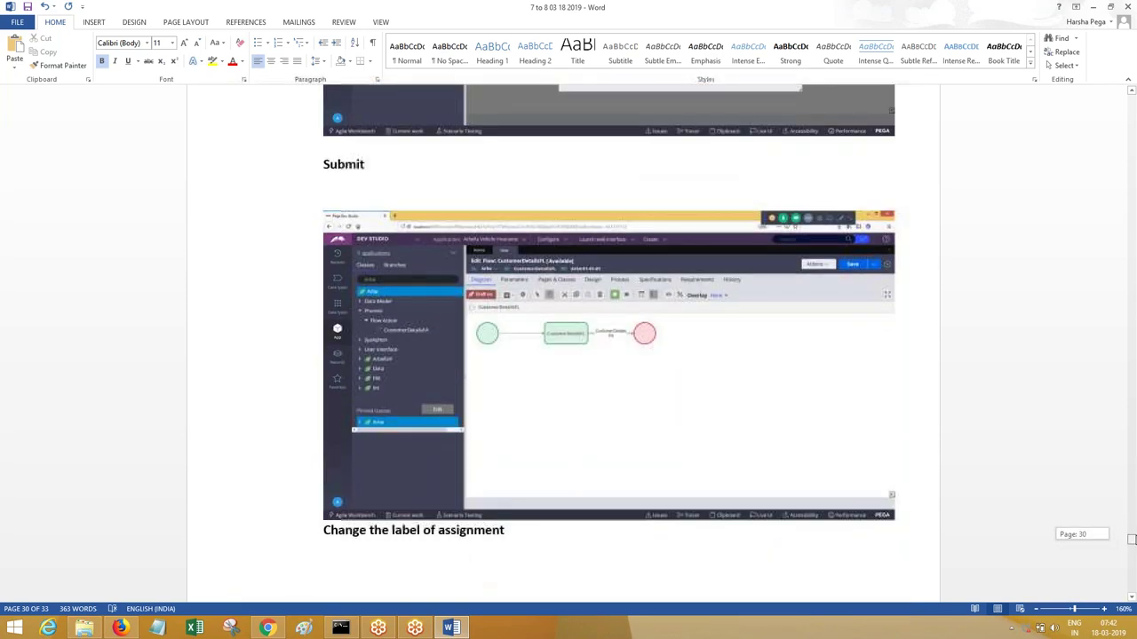
Step: Replace the outdated flow screenshot under 'Submit' after confirming the connector properties
left_click(735, 461)
key("Delete")
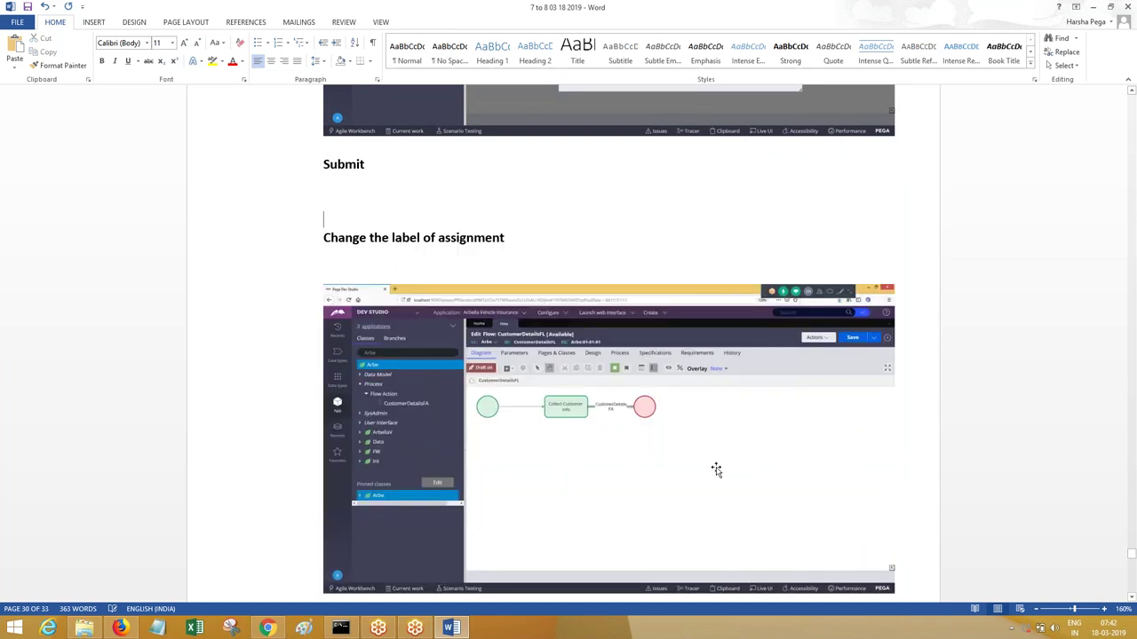
left_click(452, 628)
left_click(893, 499)
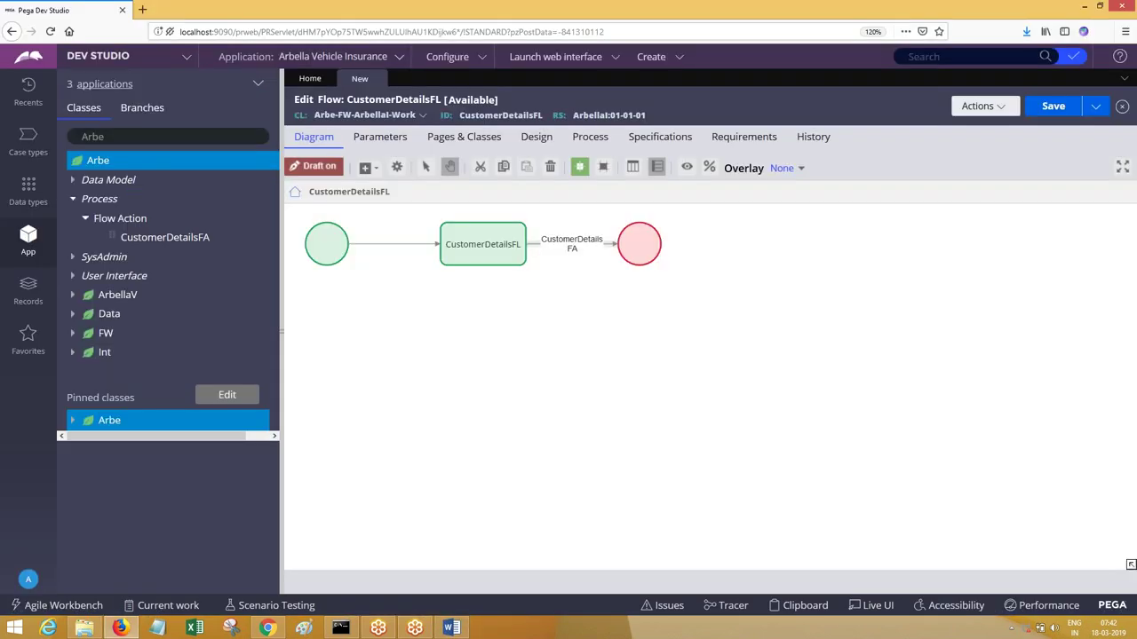
left_click(451, 628)
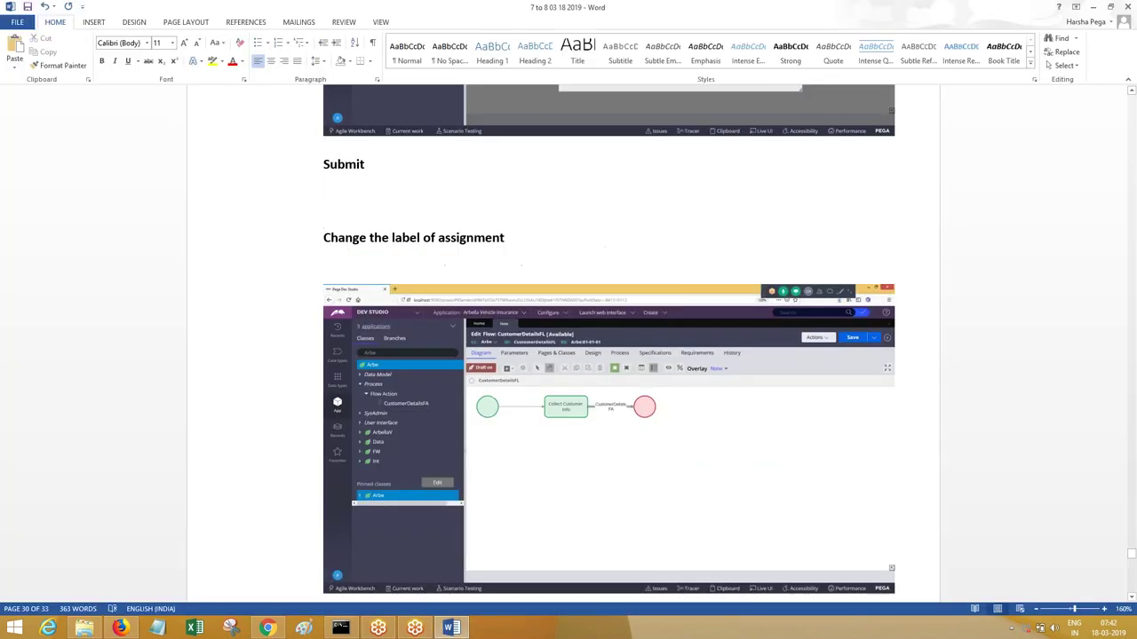
key("ctrl+v")
Step: Relabel the CustomerDetailsFL assignment shape 'Collect Customer Info'
left_click(451, 628)
left_click(479, 253)
double_click(480, 253)
type("Collect Customer Inf")
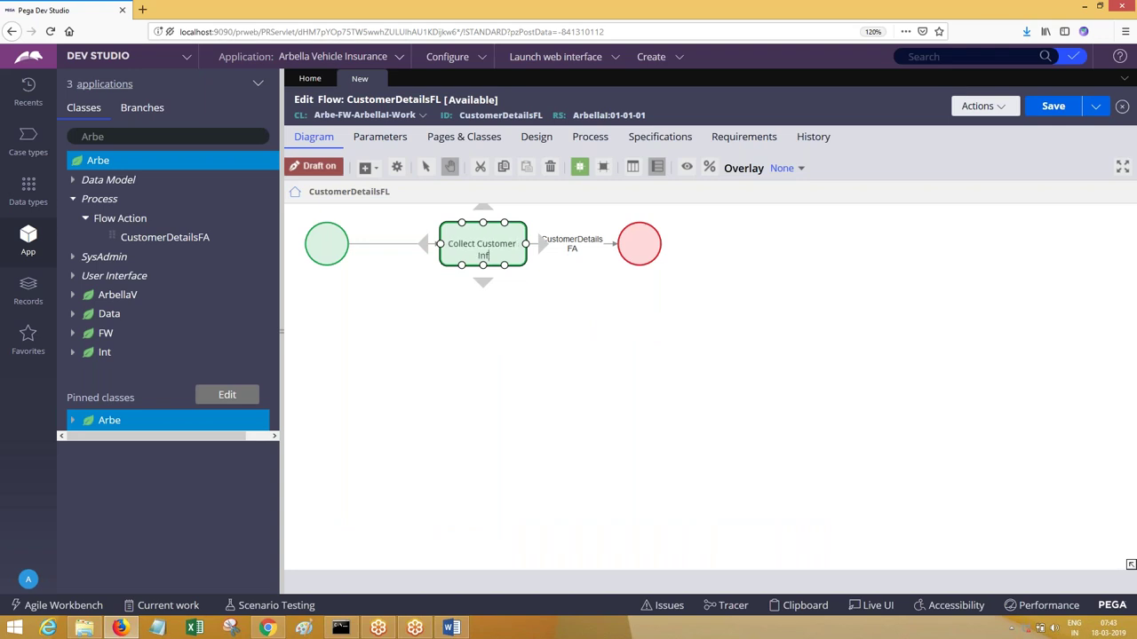
key("Return")
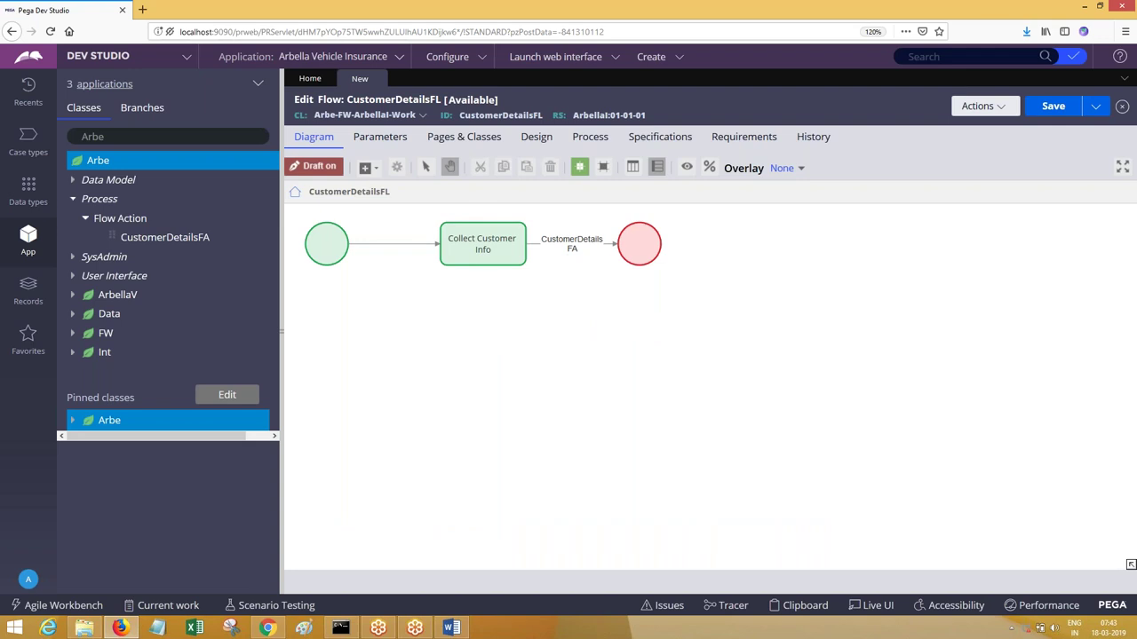
Step: Swap the old screenshot in Word for the fresh flow capture
left_click(451, 628)
left_click(608, 364)
key("Delete")
key("ctrl+v")
key("BackSpace")
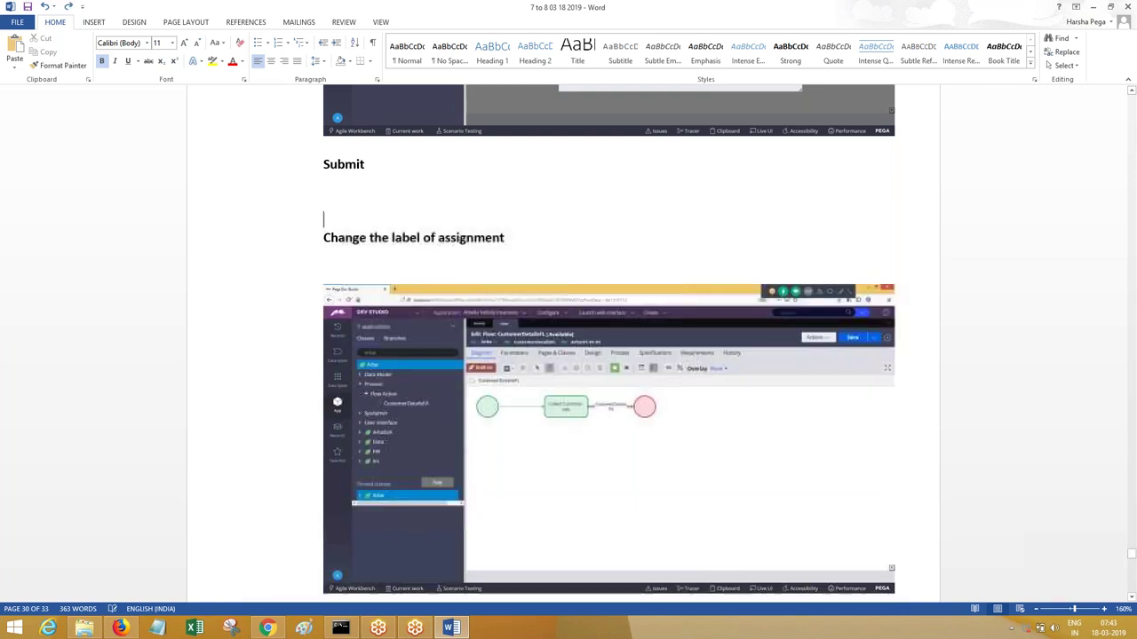
key("ctrl+v")
left_click(673, 479)
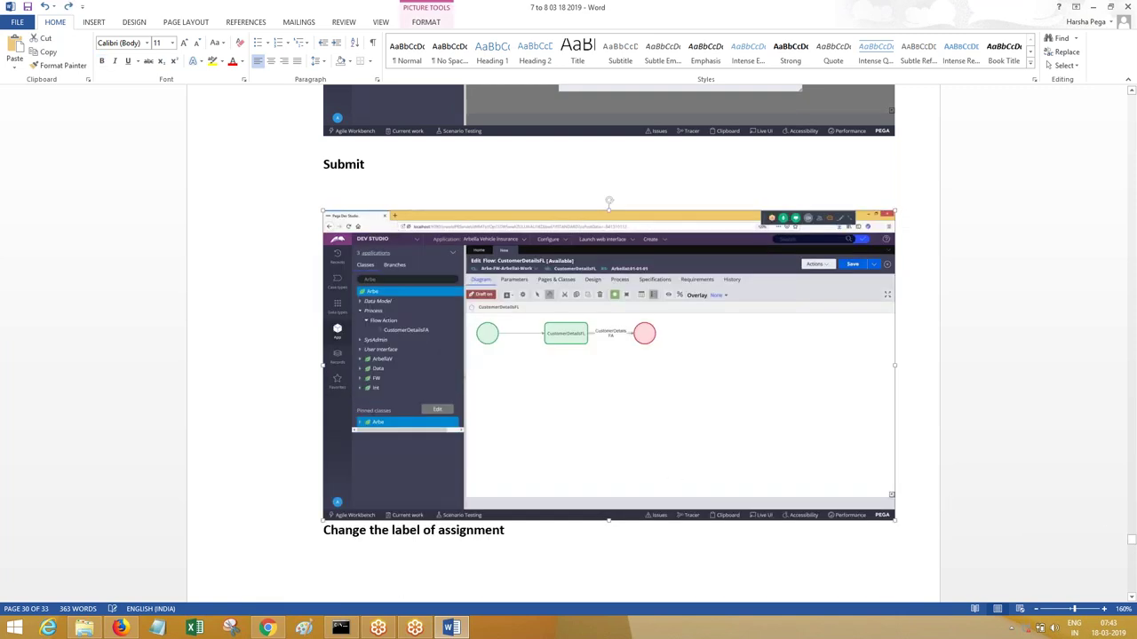
Step: Delete the outdated Process-tab screenshot from the Word notes
scroll(1134, 560, "down", 10)
scroll(1134, 390, "up", 8)
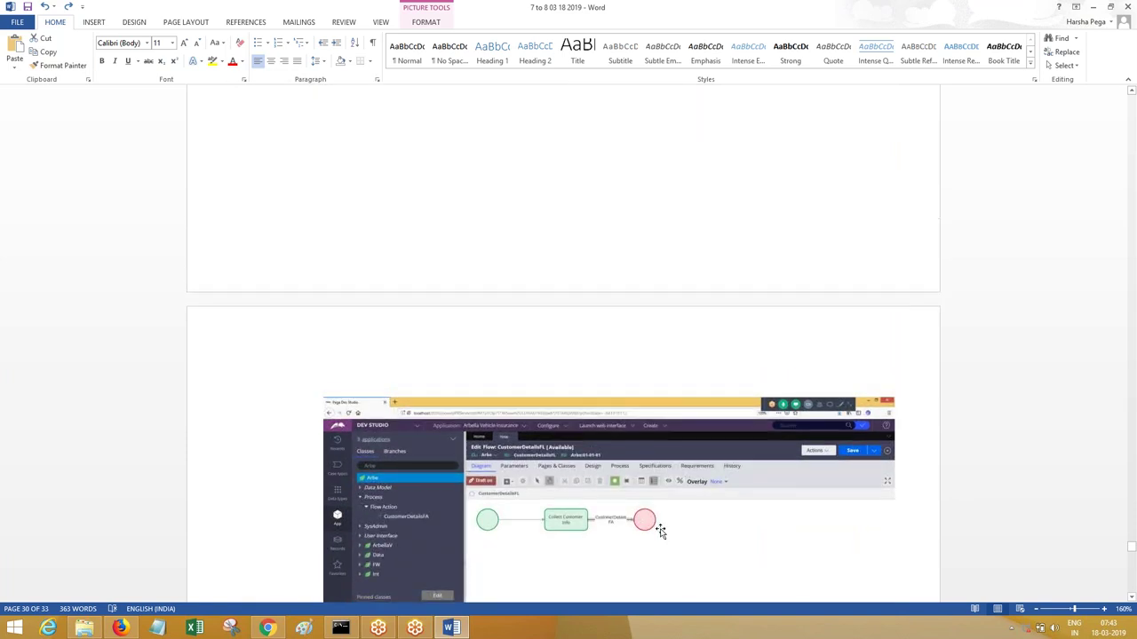
scroll(939, 528, "down", 10)
scroll(939, 527, "up", 9)
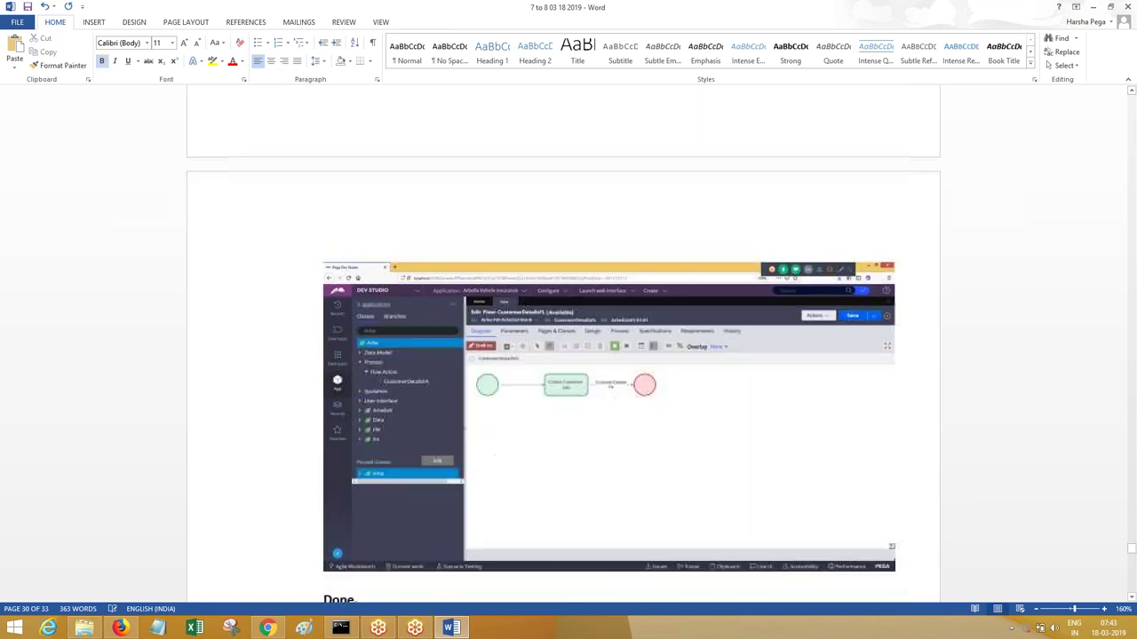
left_click(939, 528)
scroll(939, 528, "down", 8)
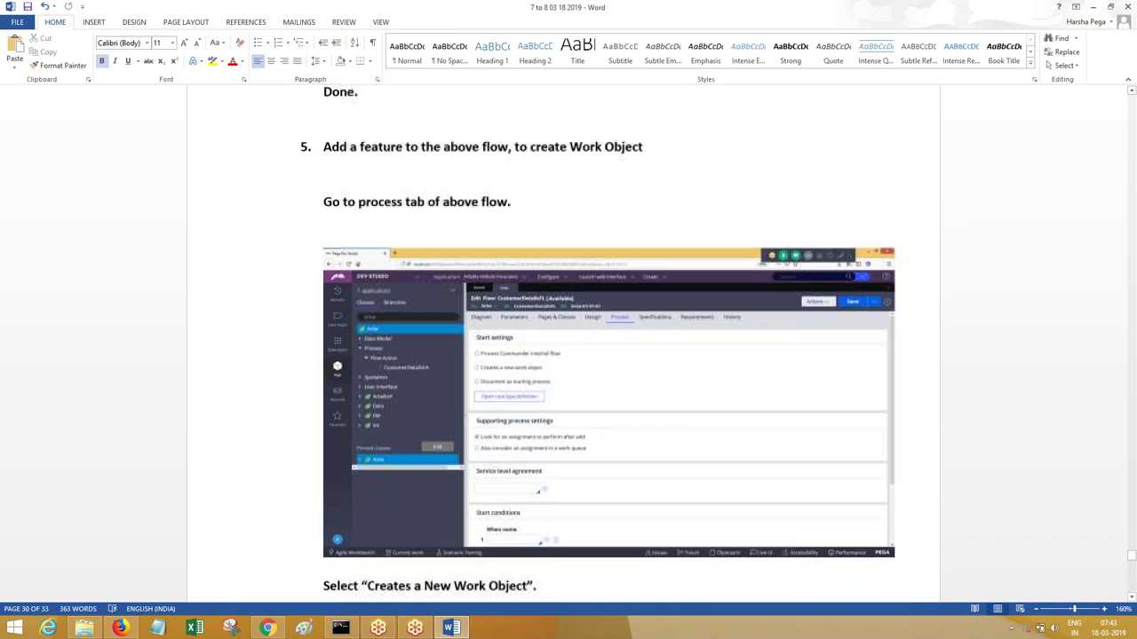
left_click(759, 491)
key("Delete")
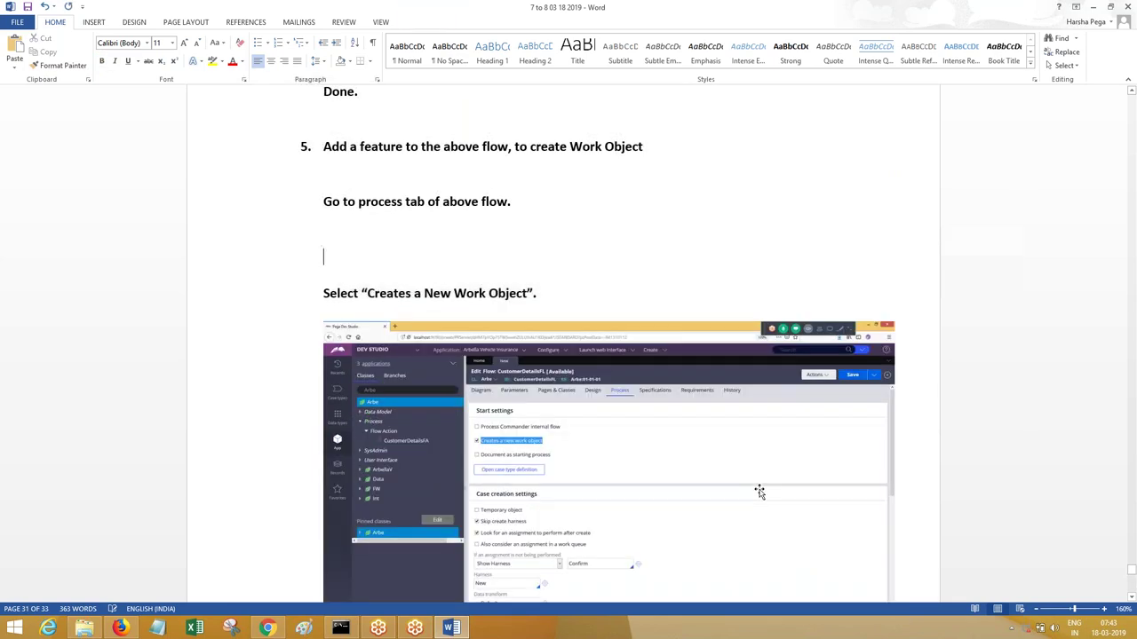
Step: Save the flow, paste its Process settings capture, and delete the leftover page-31 screenshot
key("alt+Tab")
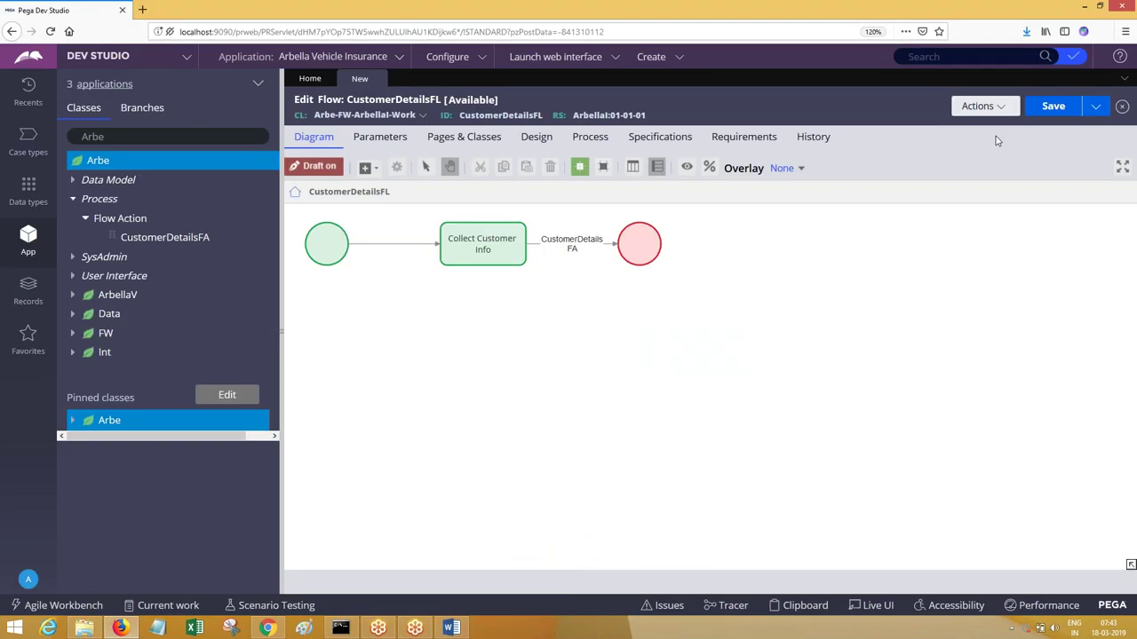
left_click(1052, 107)
left_click(590, 141)
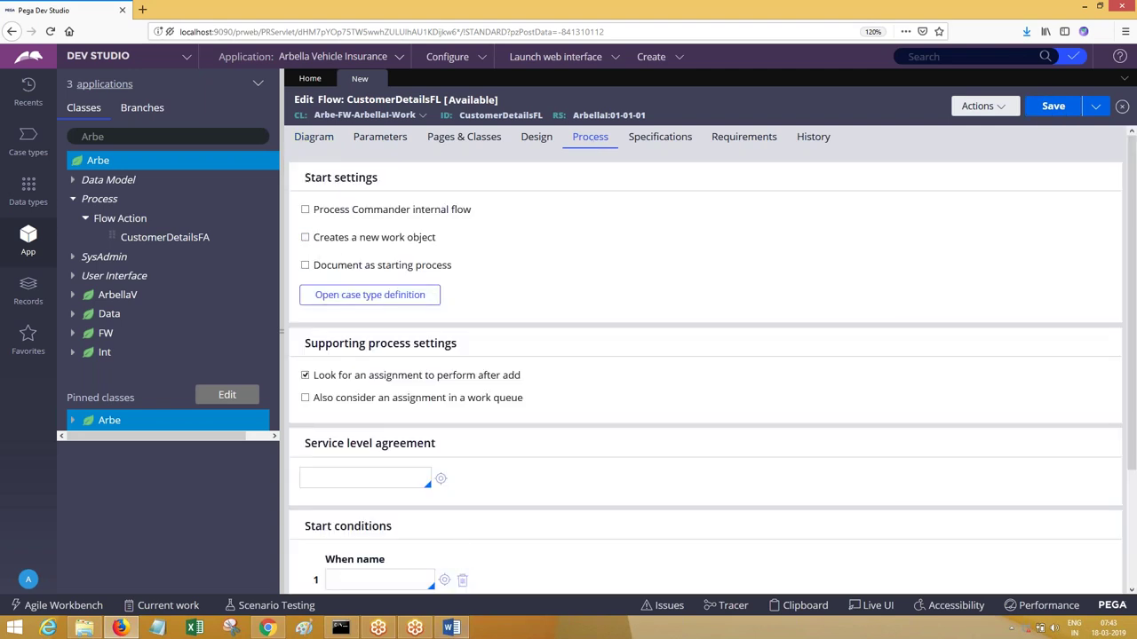
left_click(451, 628)
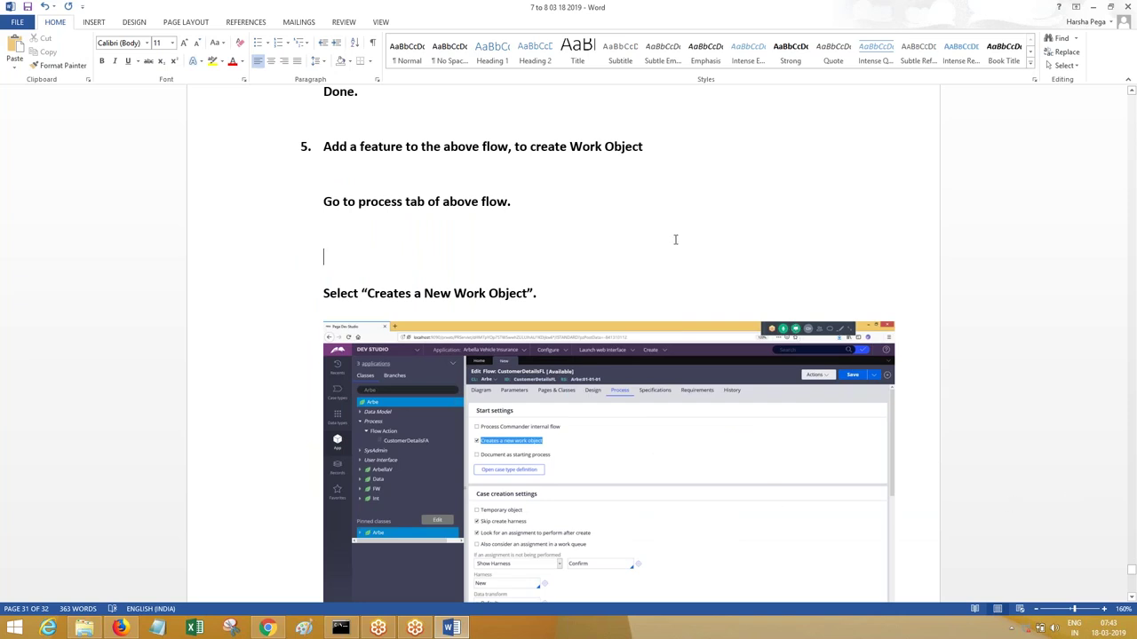
key("ctrl+v")
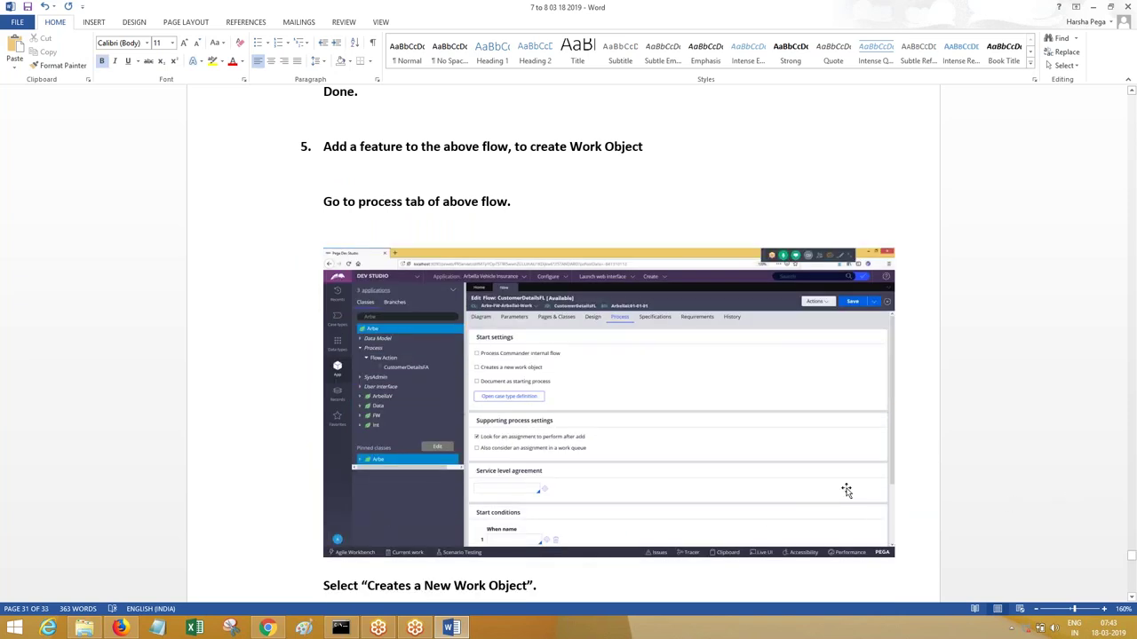
scroll(1126, 566, "down", 5)
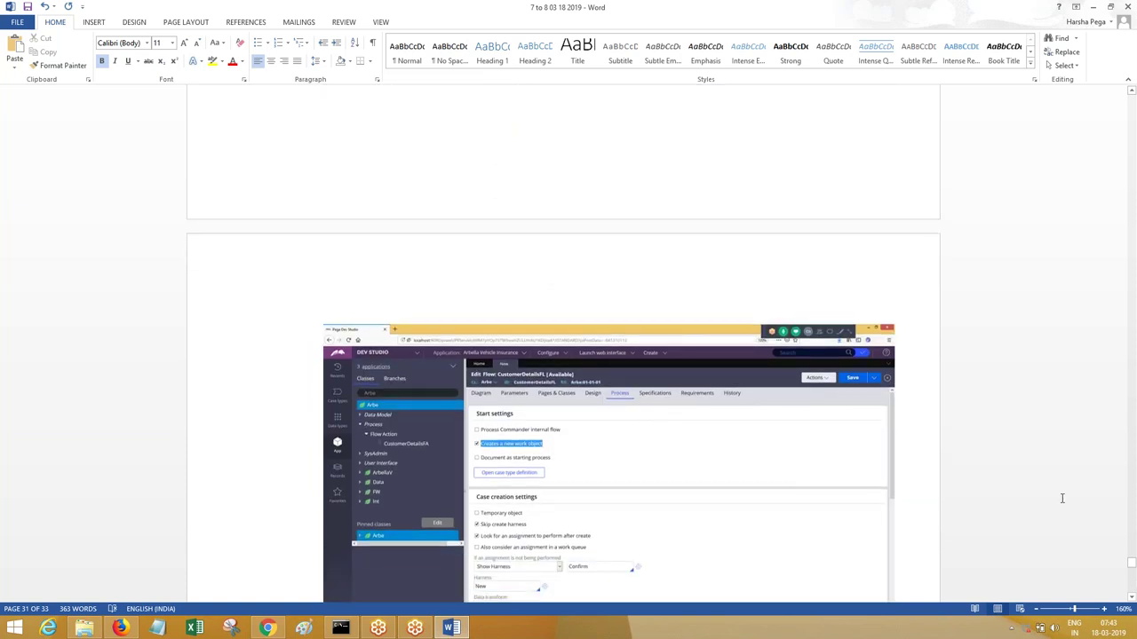
left_click(705, 471)
key("Delete")
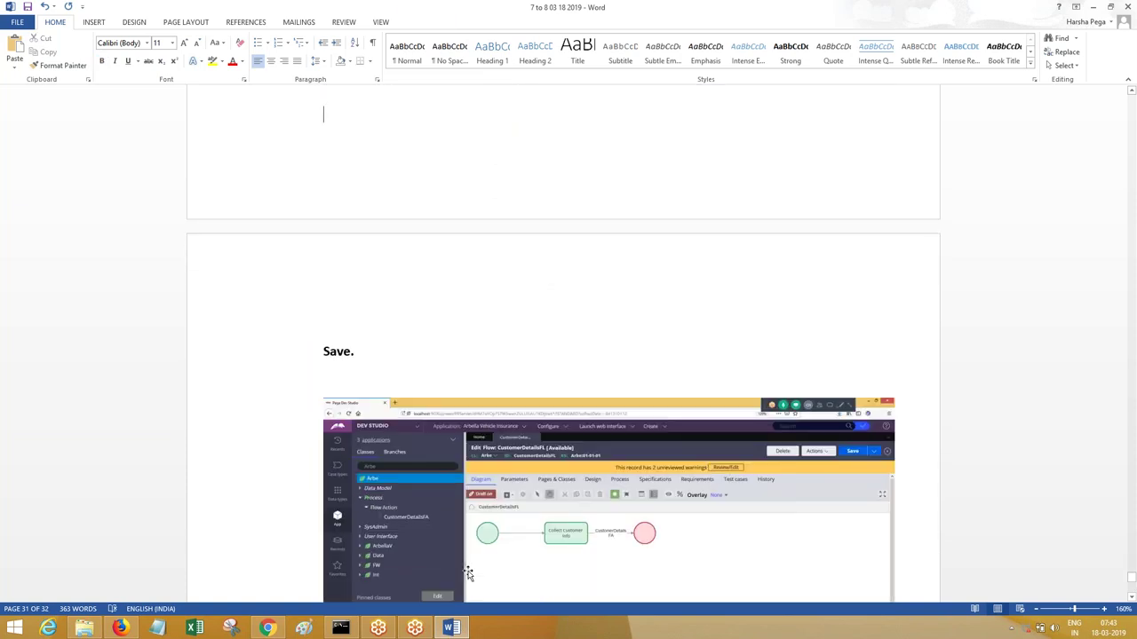
Step: Tick 'Creates a new work object' and paste that capture above 'Save.'
left_click(448, 629)
left_click(305, 237)
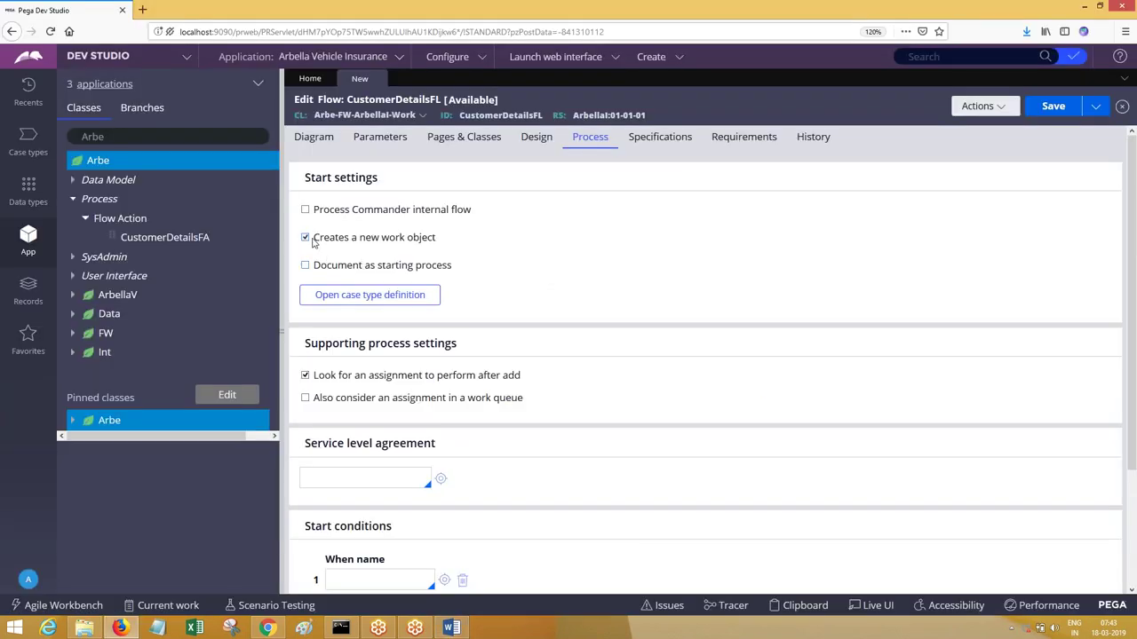
left_click_drag(309, 237, 463, 253)
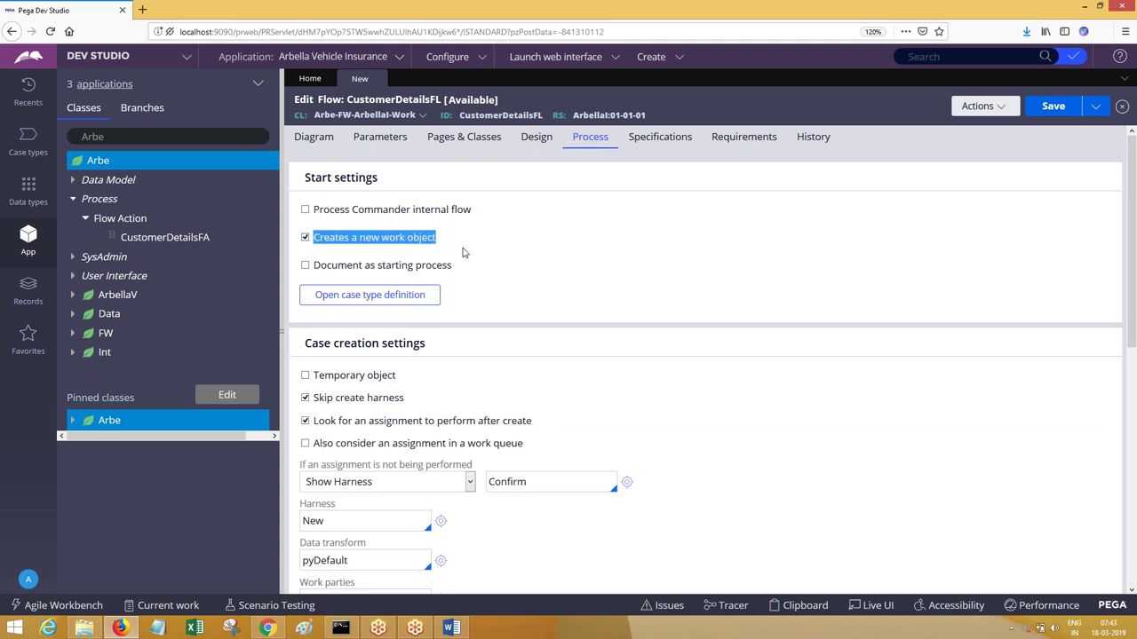
left_click(451, 627)
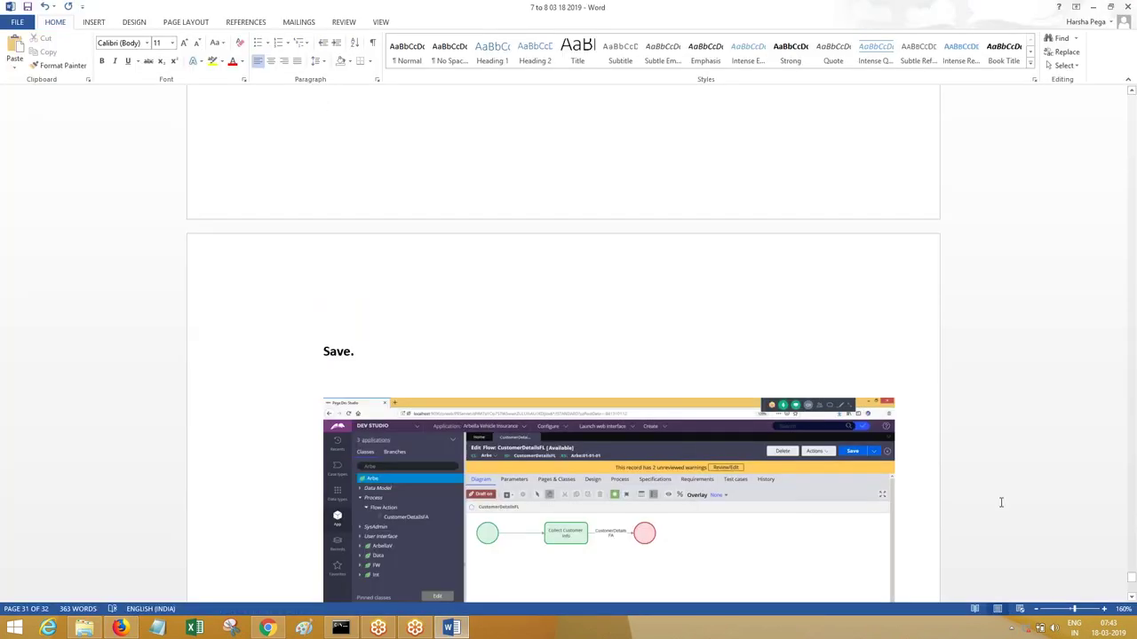
key("ctrl+v")
Step: Delete the outdated flow screenshot and highlight the Default value in Work parties
scroll(1047, 524, "down", 6)
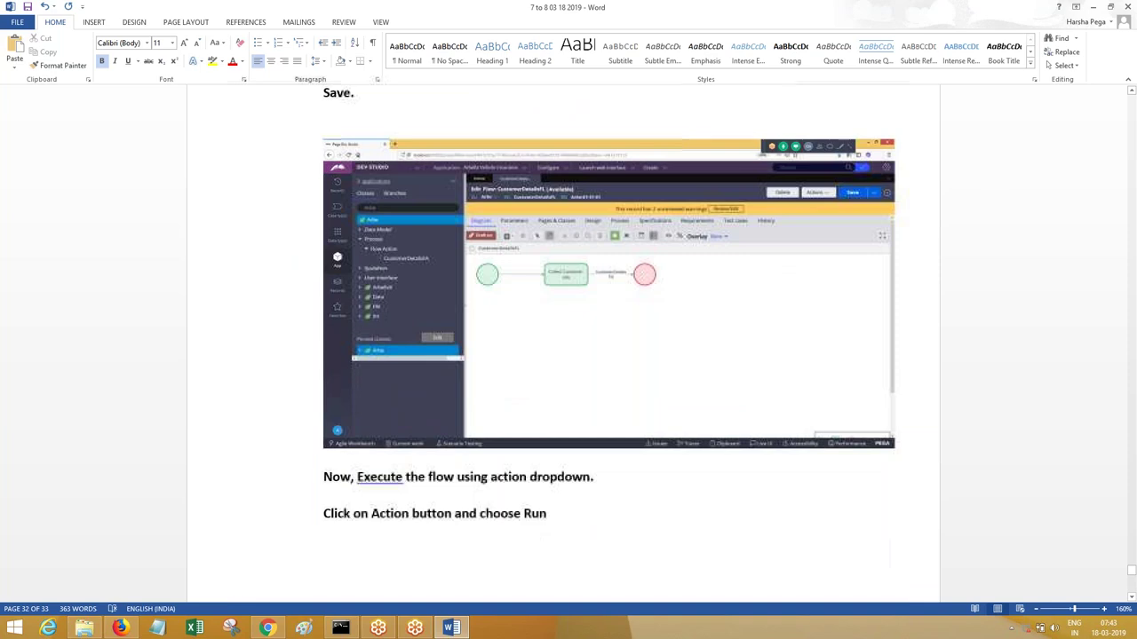
left_click(780, 365)
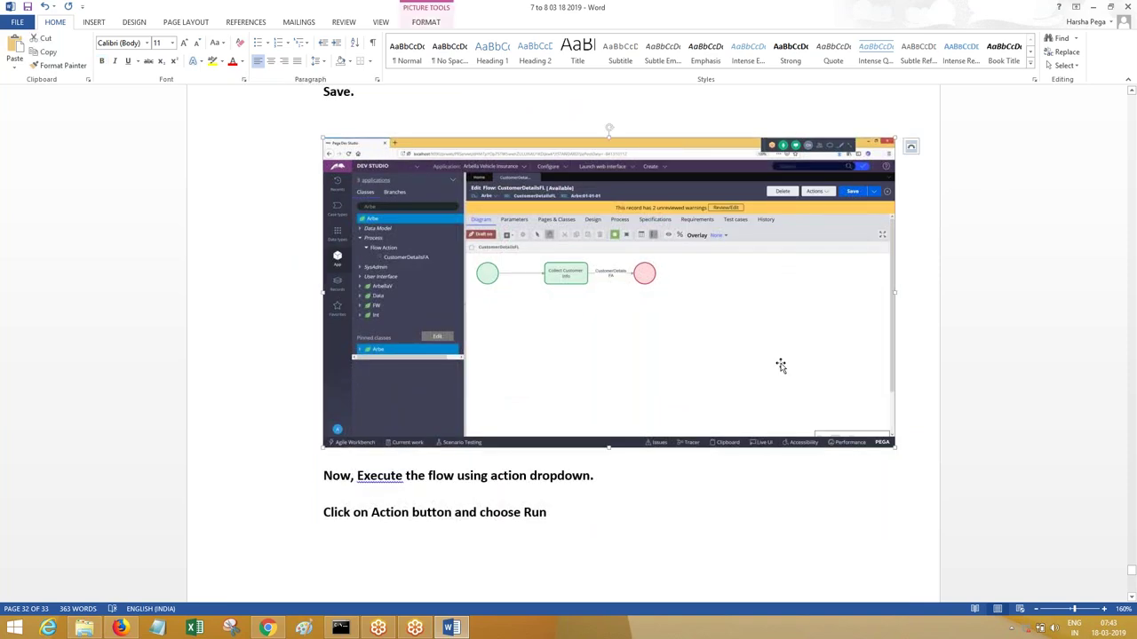
key("Delete")
key("alt+Tab")
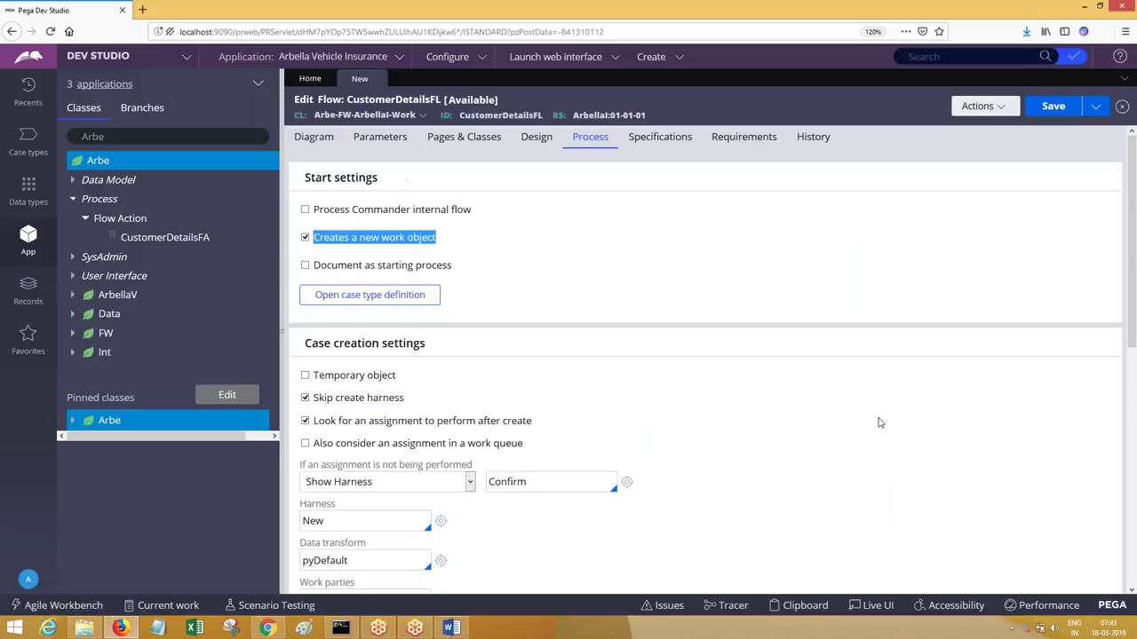
scroll(800, 420, "down", 3)
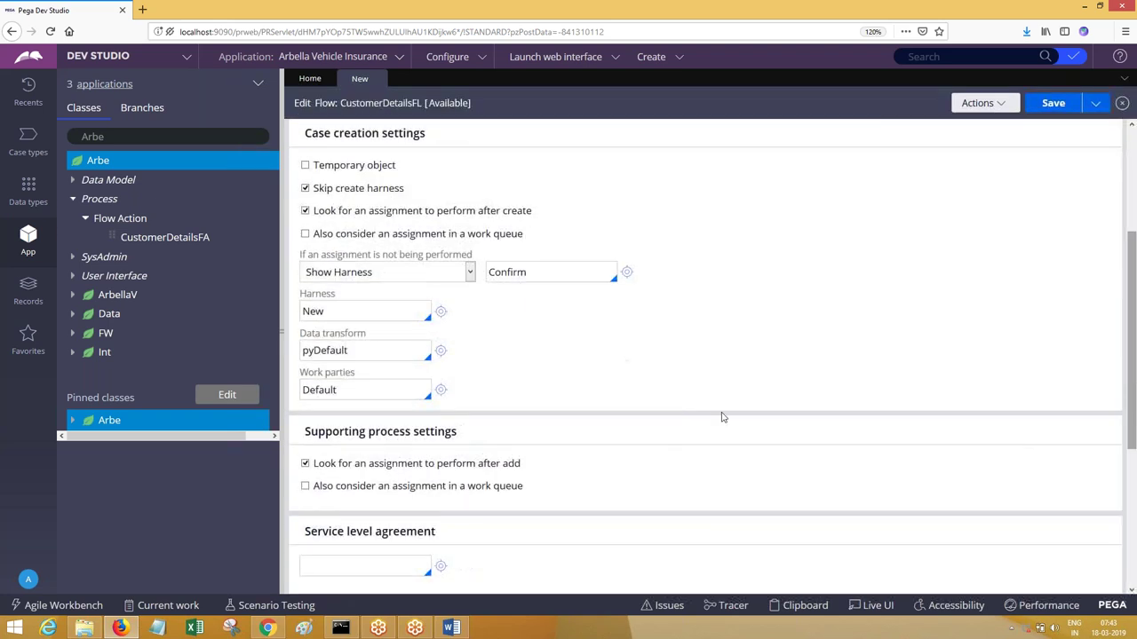
double_click(367, 390)
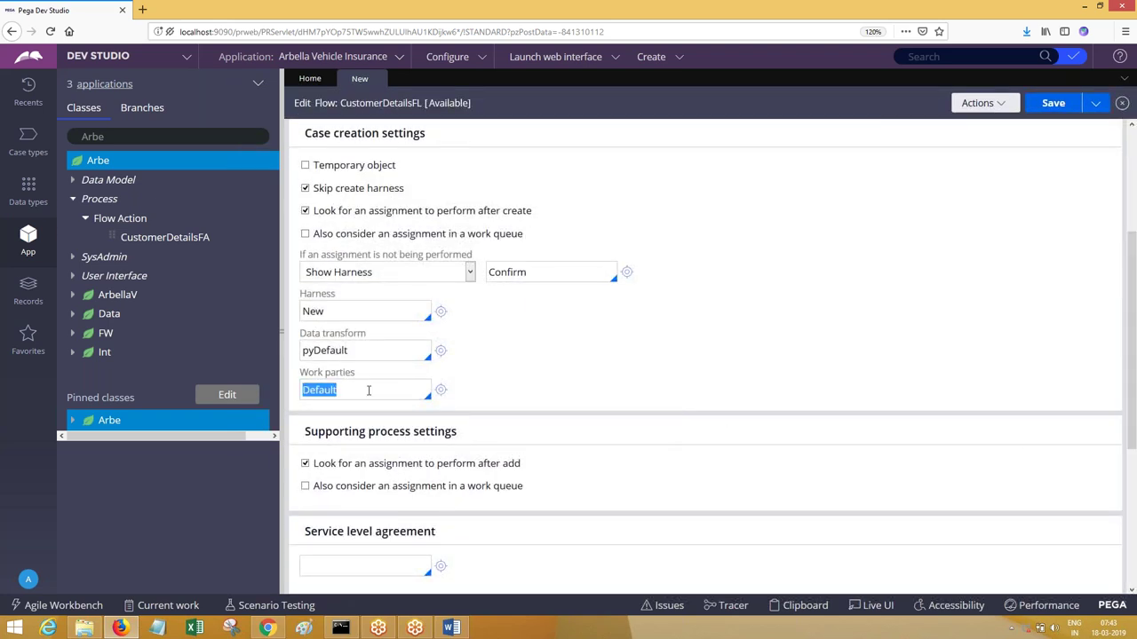
left_click(451, 628)
Step: Add a 'Scroll down' note followed by the case-creation settings screenshot to the Word guide
type("S")
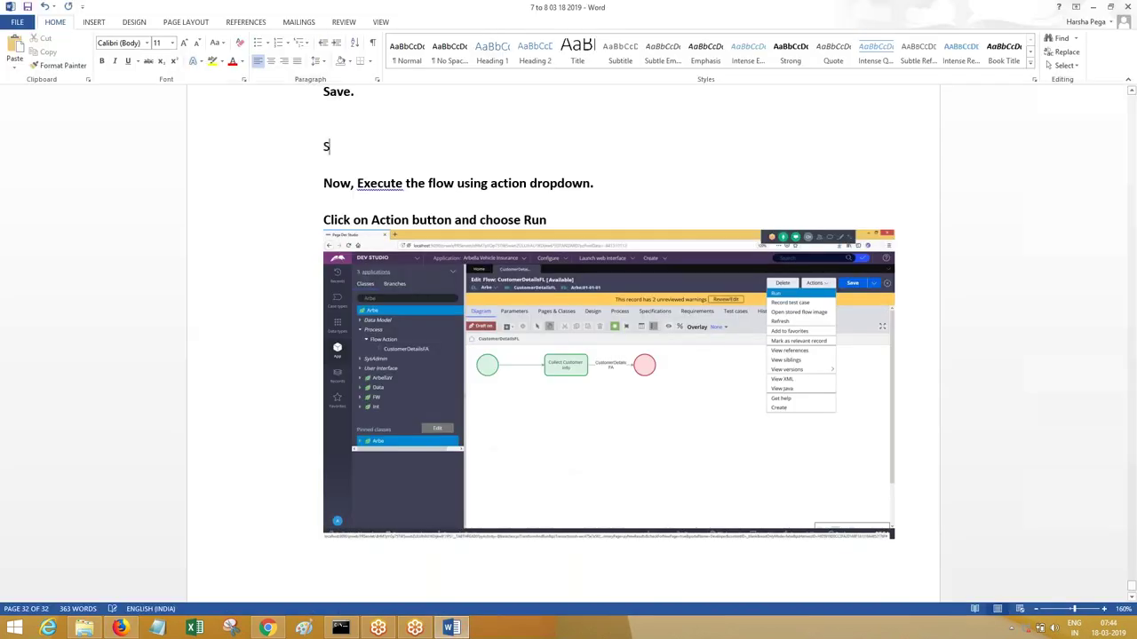
type("croll down")
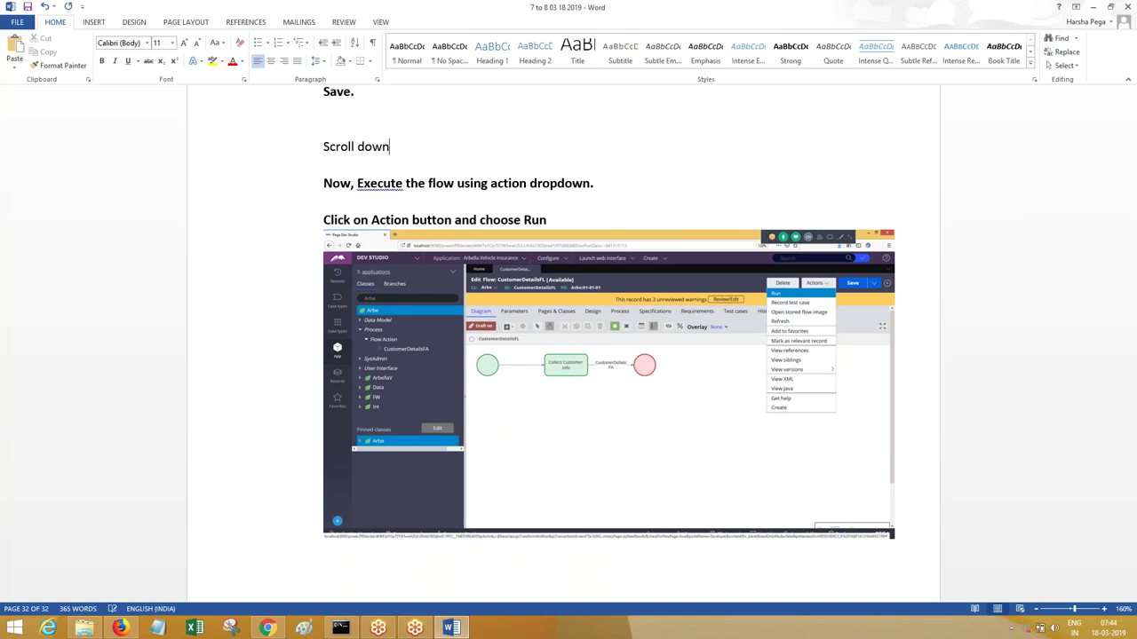
key("Return")
key("ctrl+v")
key("Return")
Step: Write 'Change the Work Parties option from Default to pycasemanagementdefault.' as the next guide step
type("Change the Work Parties o")
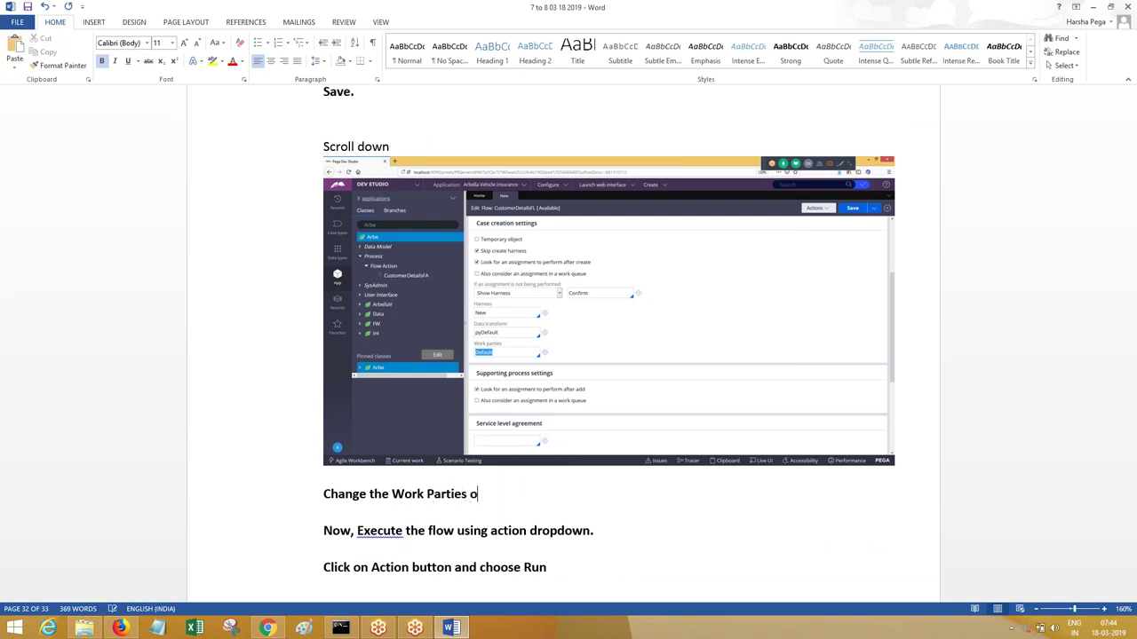
type("ption from Default to py")
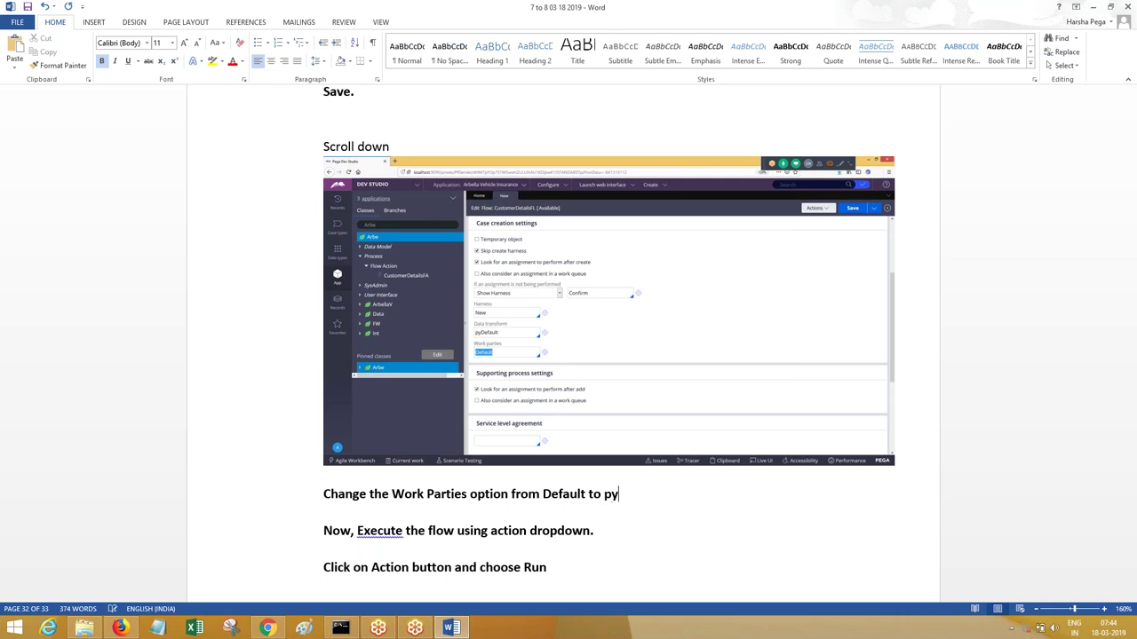
type("casemanagementdefault.")
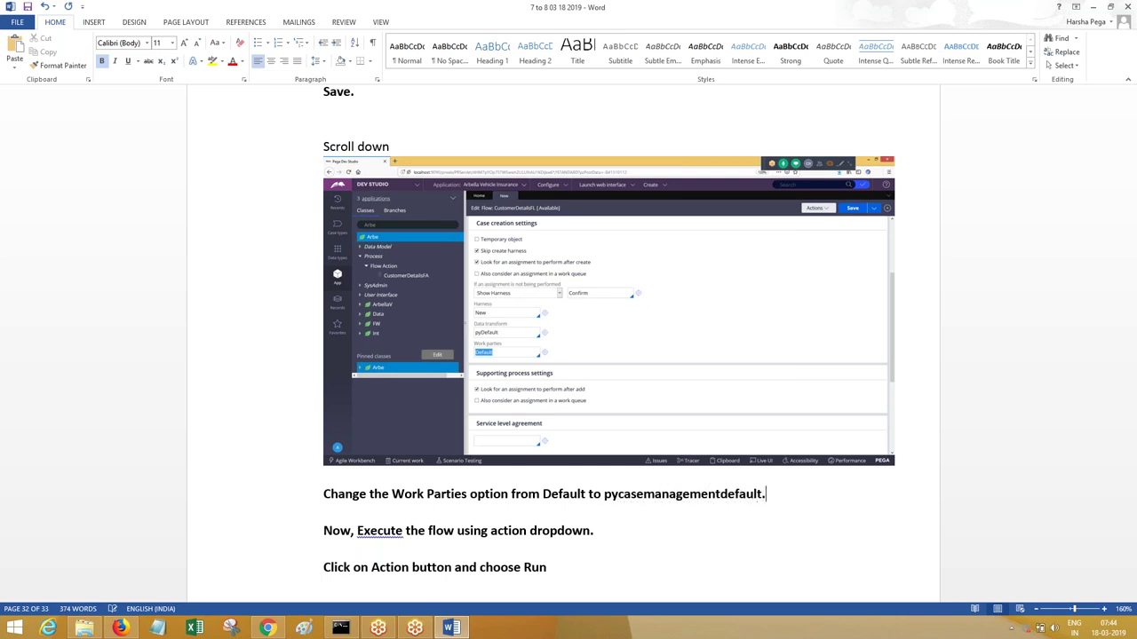
key("Return")
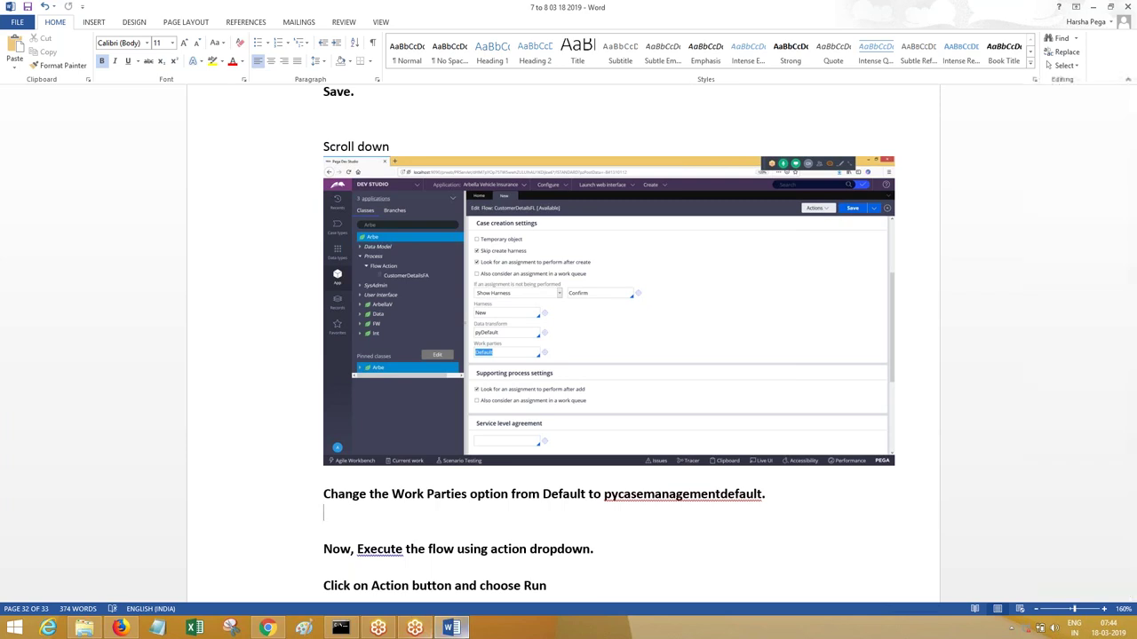
key("alt+Tab")
Step: Replace the CustomerDetailsFL Work parties value with pyCaseManagementDefault from the suggestions
key("BackSpace")
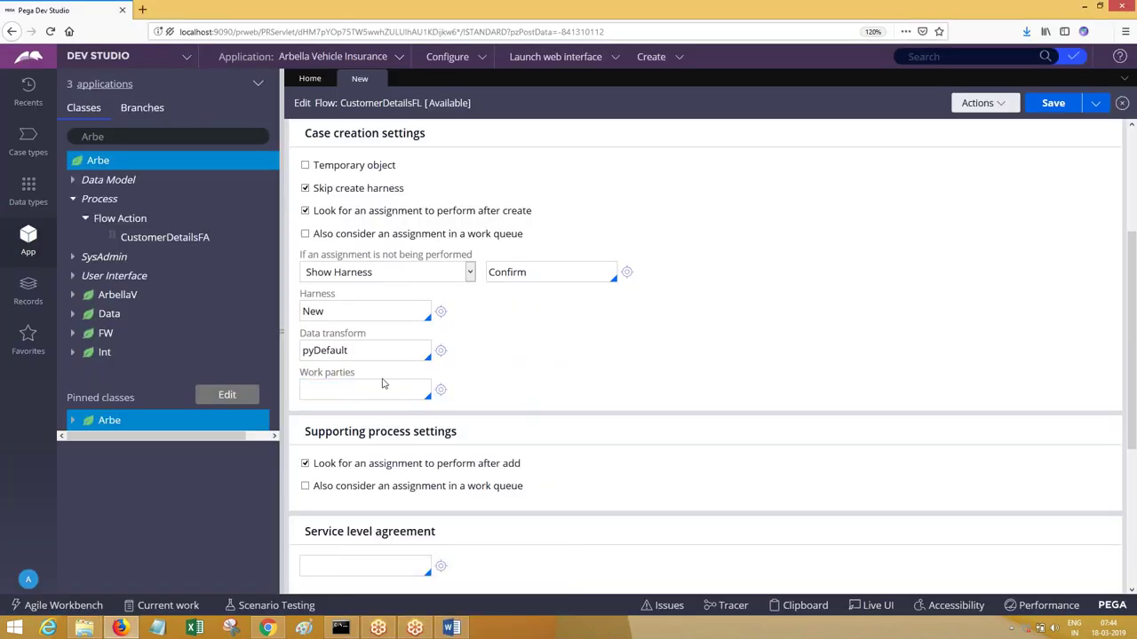
key("Down")
key("Down")
key("Down")
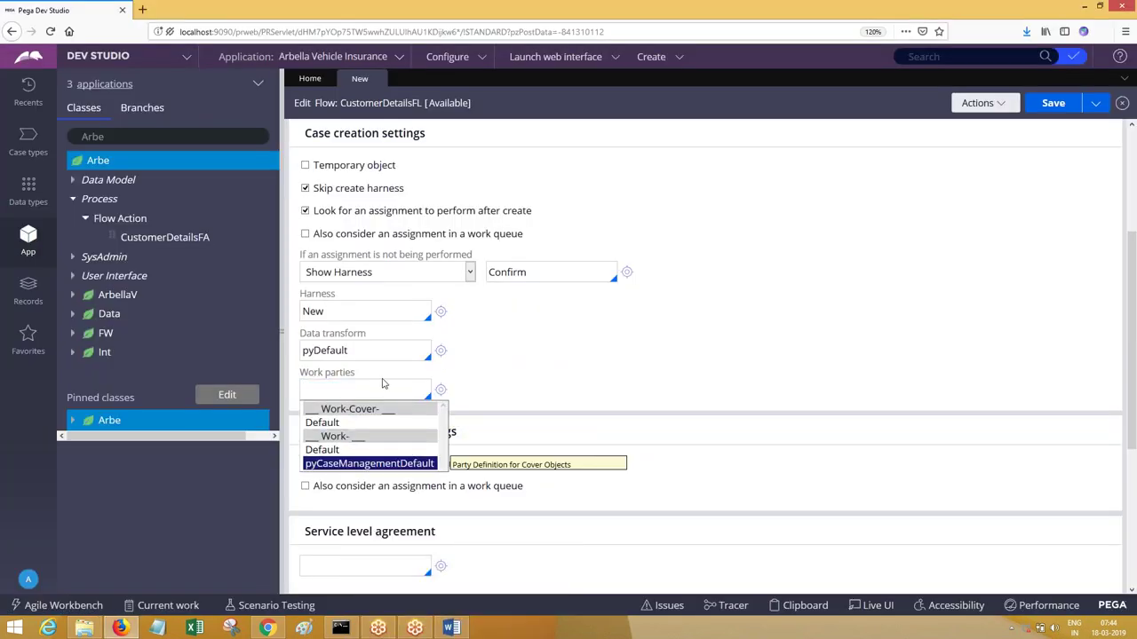
key("Return")
left_click(451, 628)
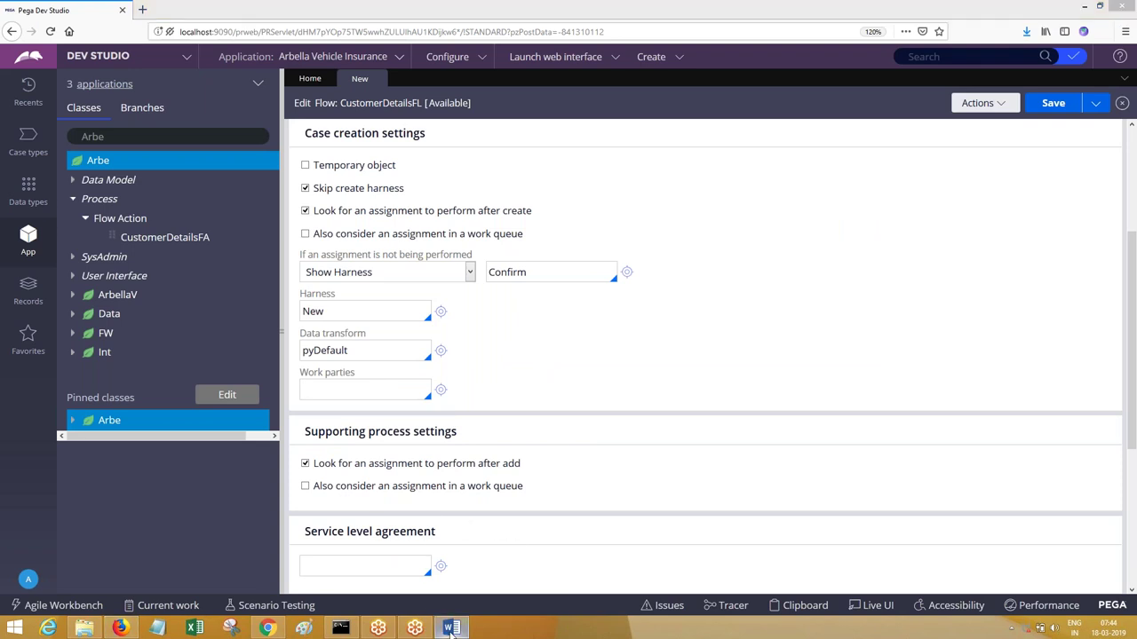
key("Page_Down")
left_click(451, 627)
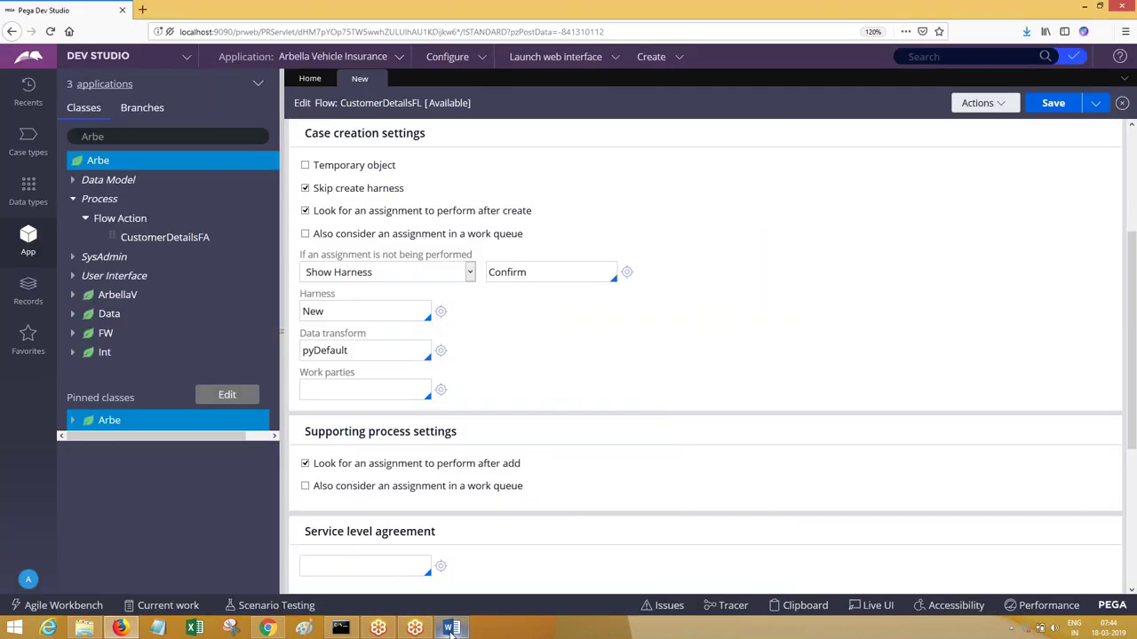
key("Down")
key("Down")
key("Return")
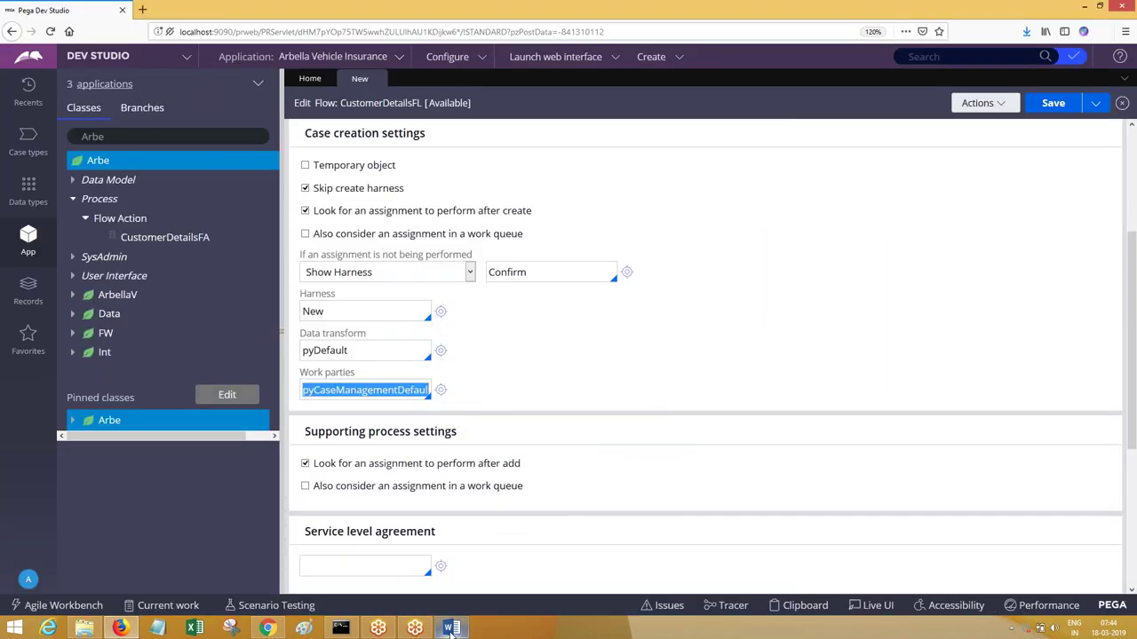
Step: Paste the work-parties screenshot into Word captioned 'Save.', then save the CustomerDetailsFL flow
left_click(451, 628)
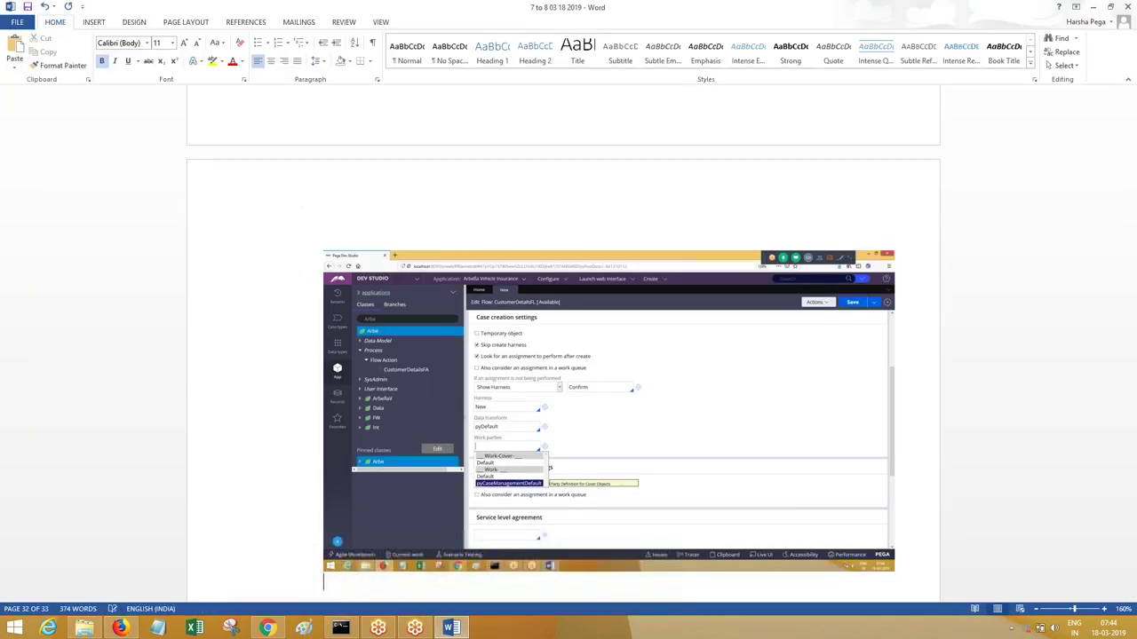
key("ctrl+v")
scroll(1133, 591, "down", 3)
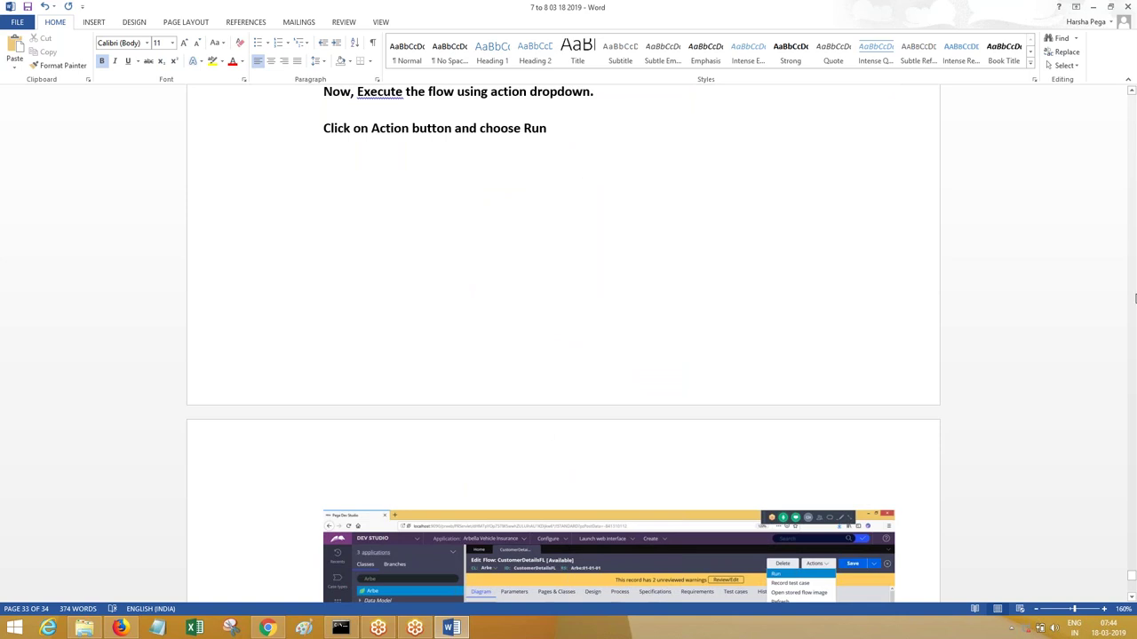
scroll(1134, 299, "up", 10)
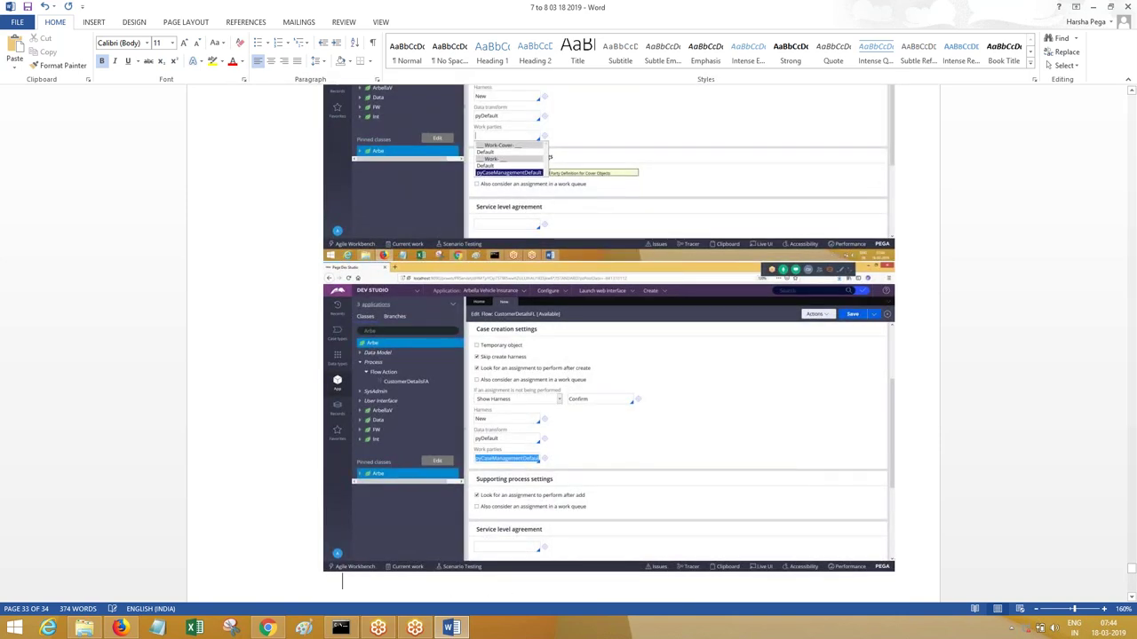
type("Save.")
key("Return")
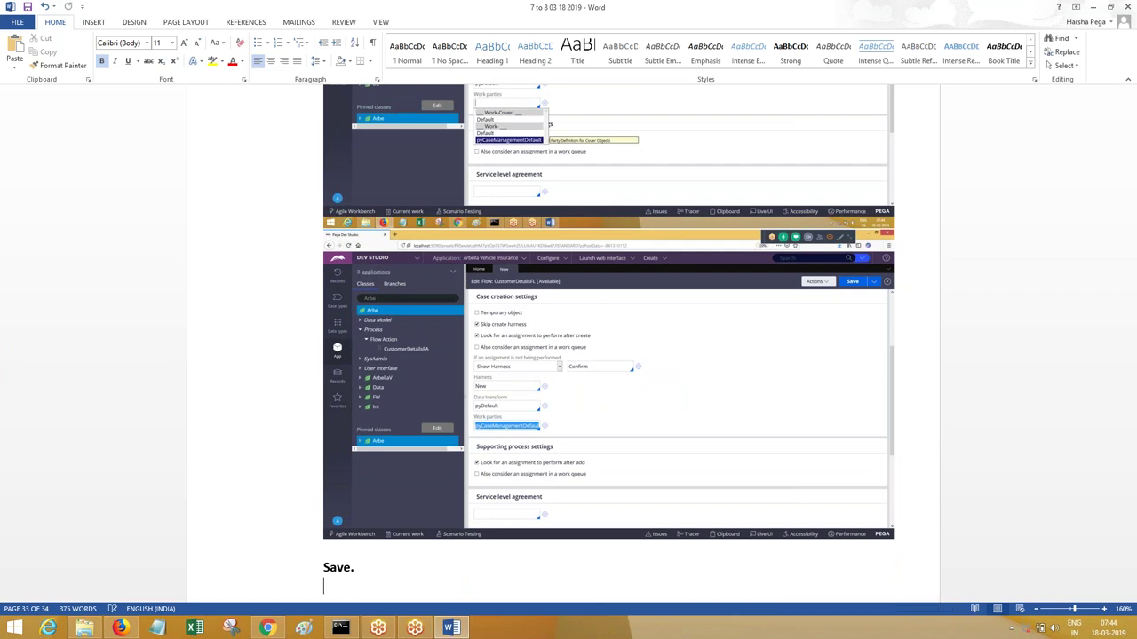
key("alt+Tab")
left_click(1054, 105)
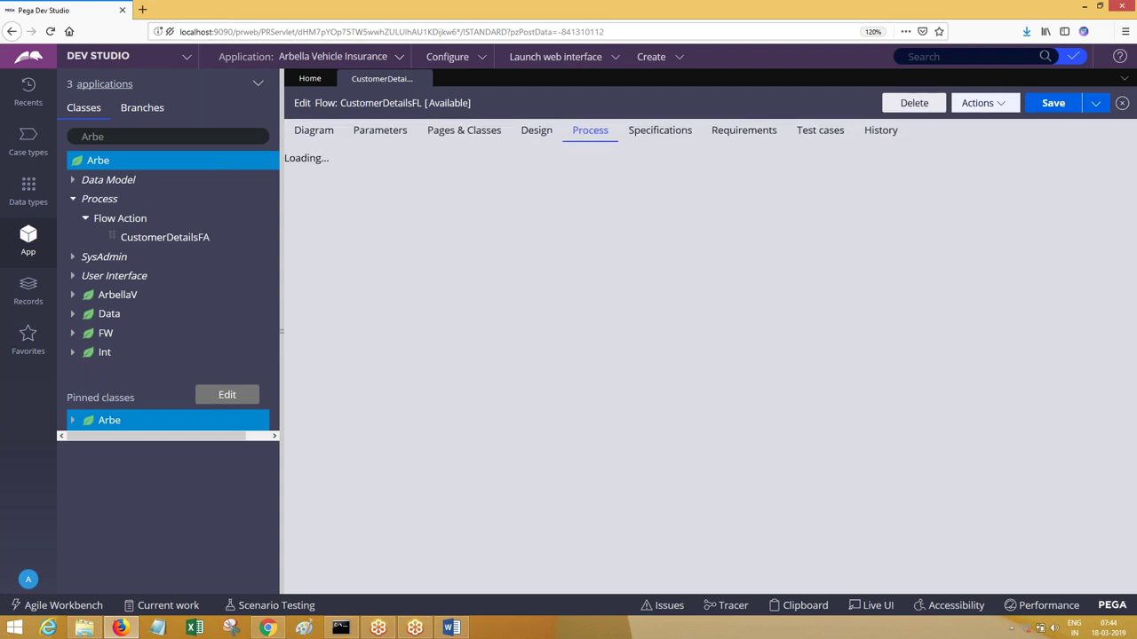
Step: Swap the outdated Word screenshot for a new Actions-list capture, then run CustomerDetailsFL
left_click(977, 104)
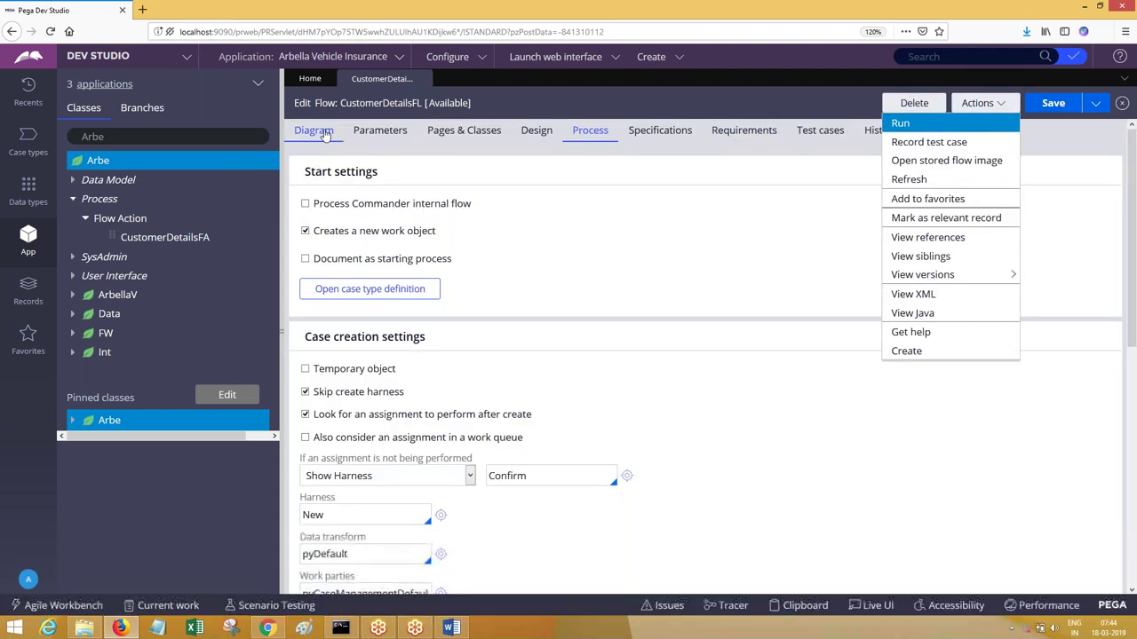
left_click(977, 103)
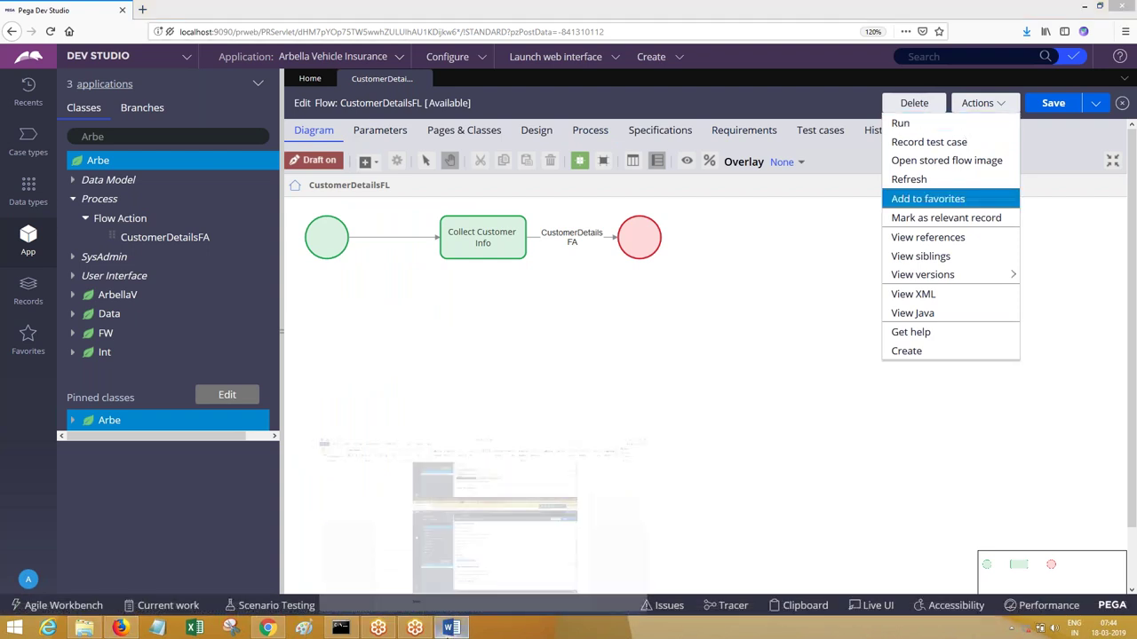
left_click(451, 628)
scroll(1130, 597, "down", 5)
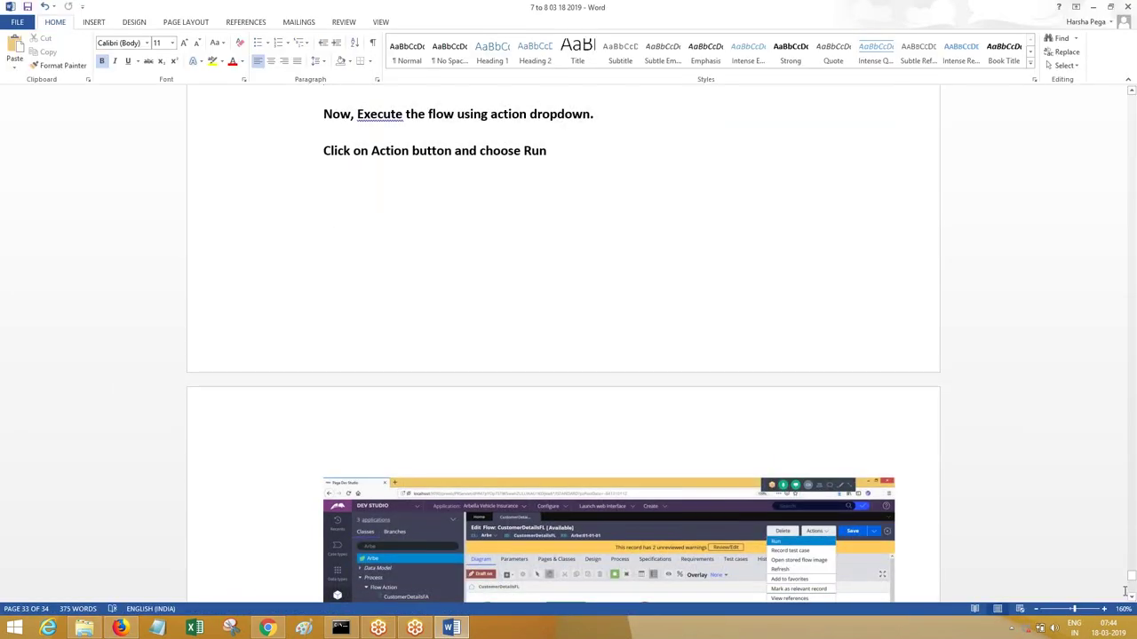
scroll(1132, 593, "down", 5)
left_click(738, 257)
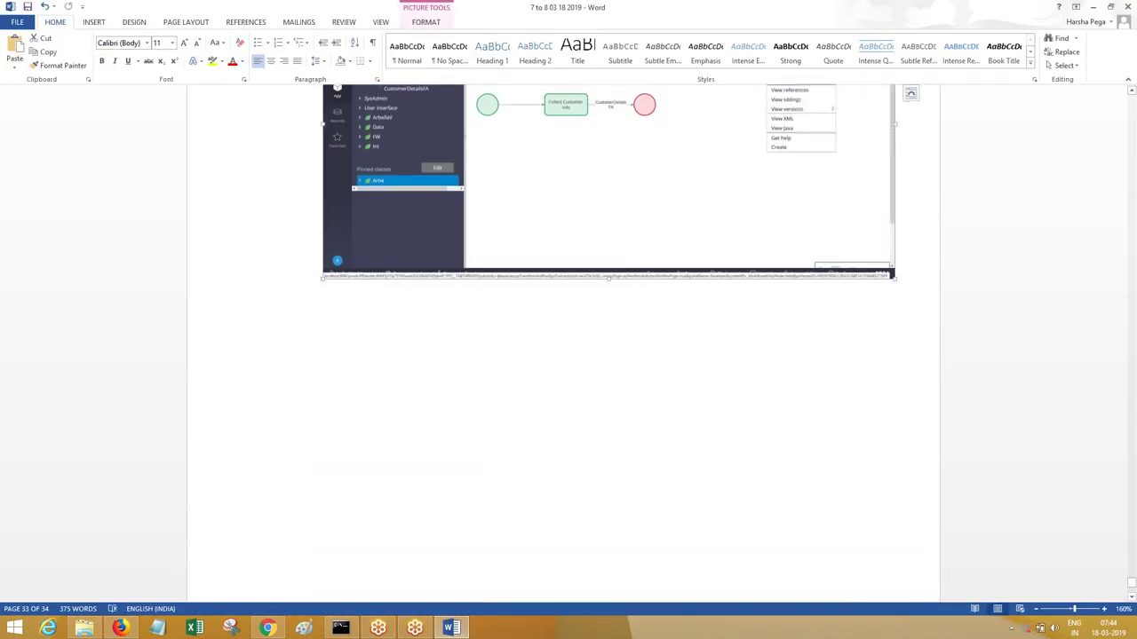
key("Delete")
key("ctrl+v")
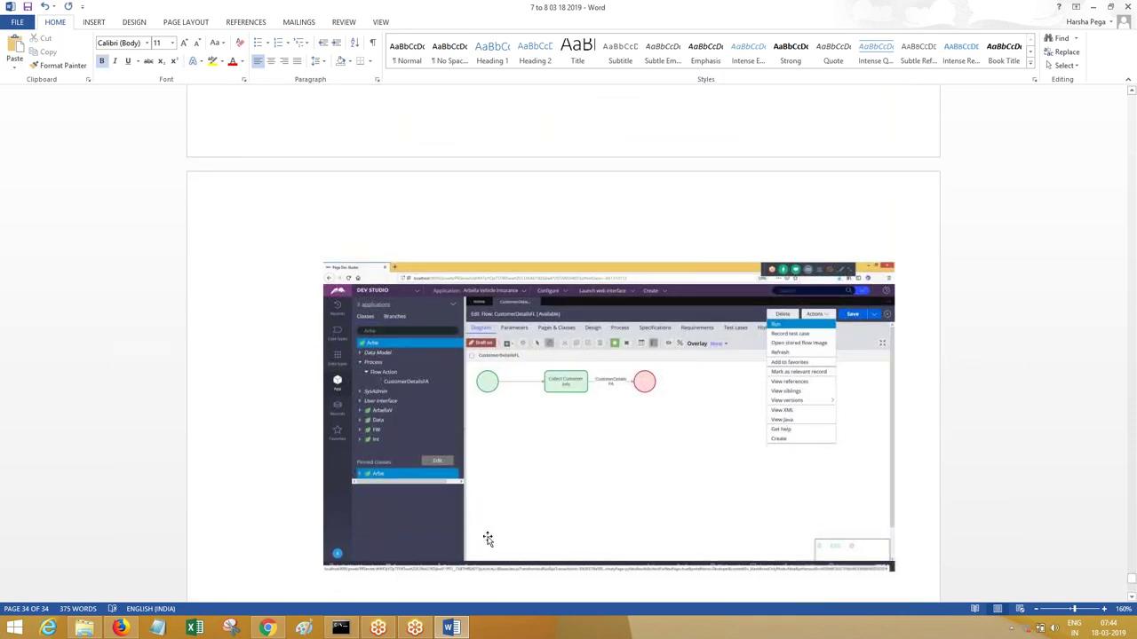
left_click(450, 628)
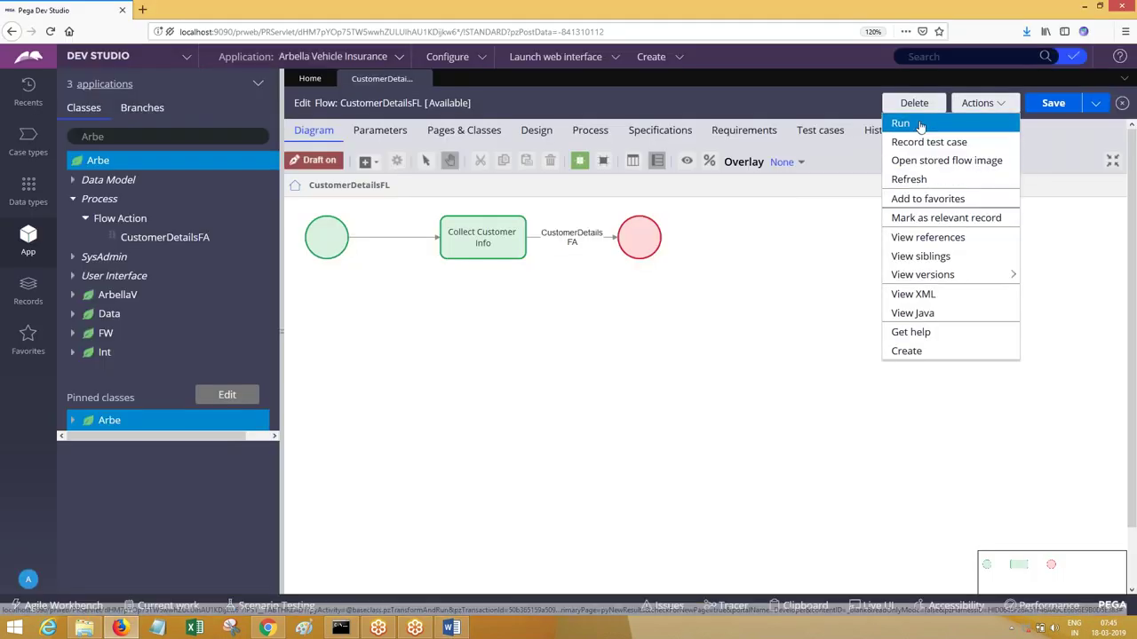
left_click(898, 119)
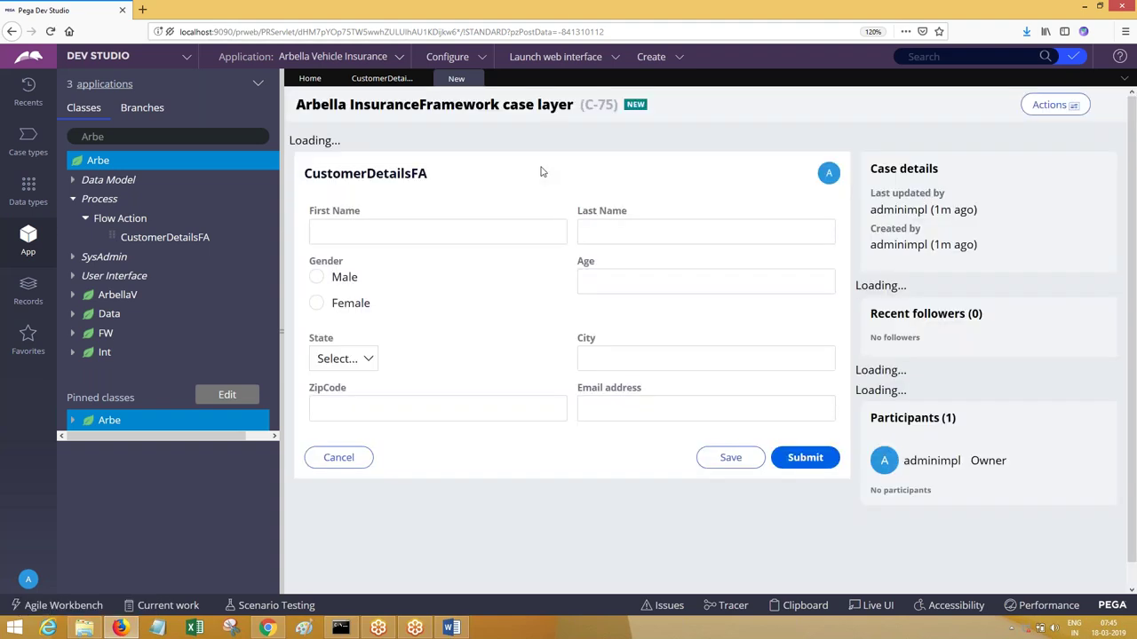
Step: Paste the new case form screenshot into Word with the note 'Enter some data here'
left_click(451, 628)
key("ctrl+v")
key("Return")
type("Enter some data here")
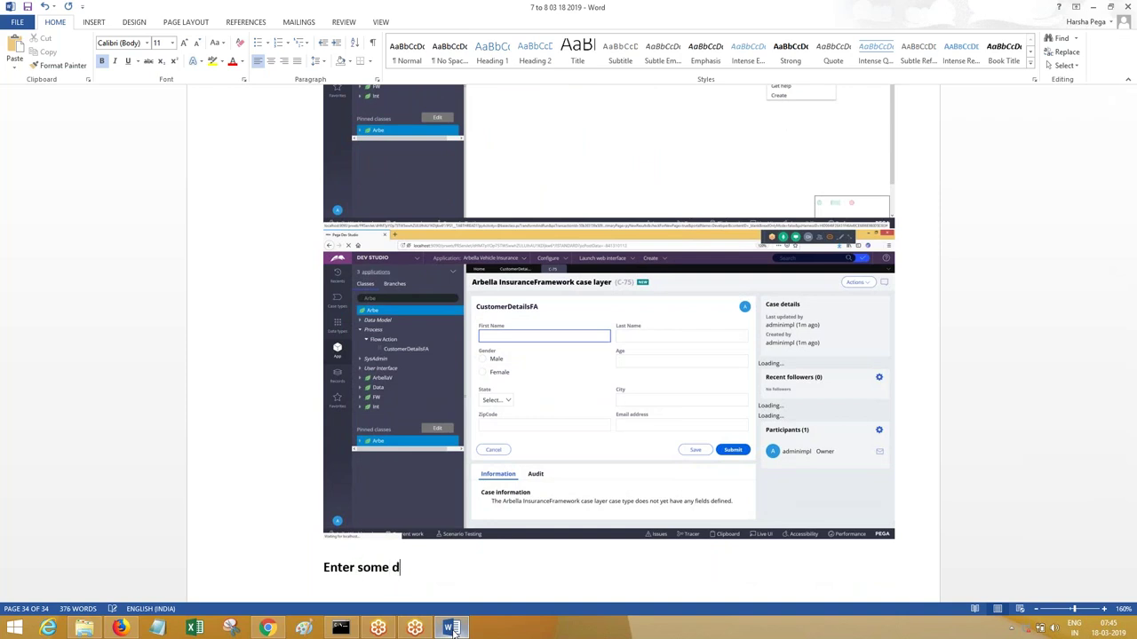
key("Return")
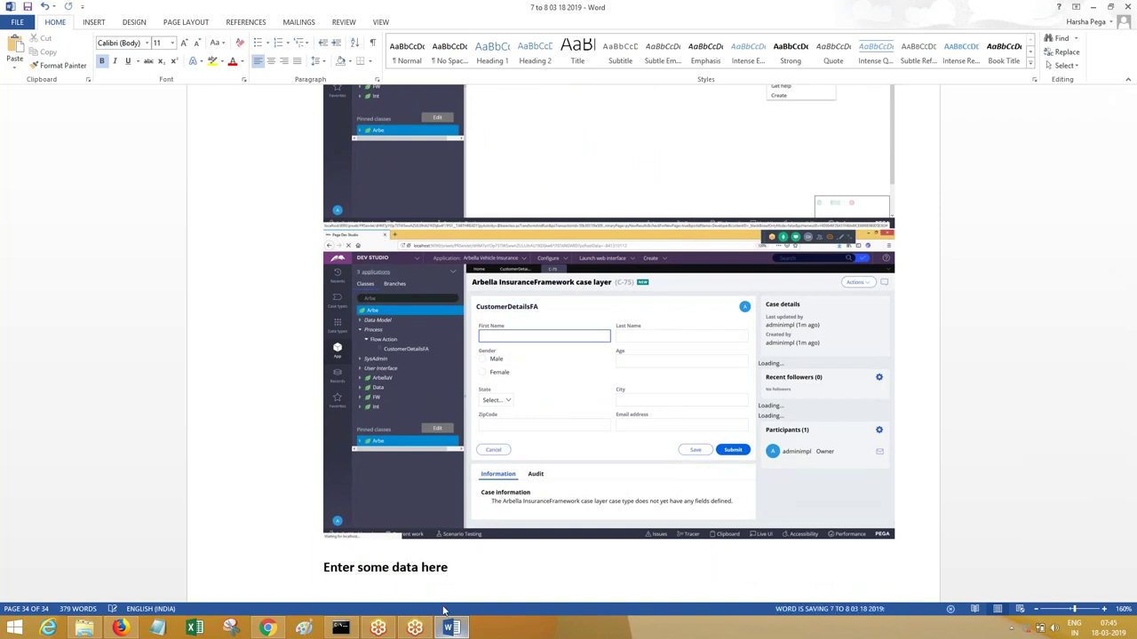
key("alt+Tab")
Step: Enter the customer's first and last name, choose Male, and set age 31
key("Tab")
key("Tab")
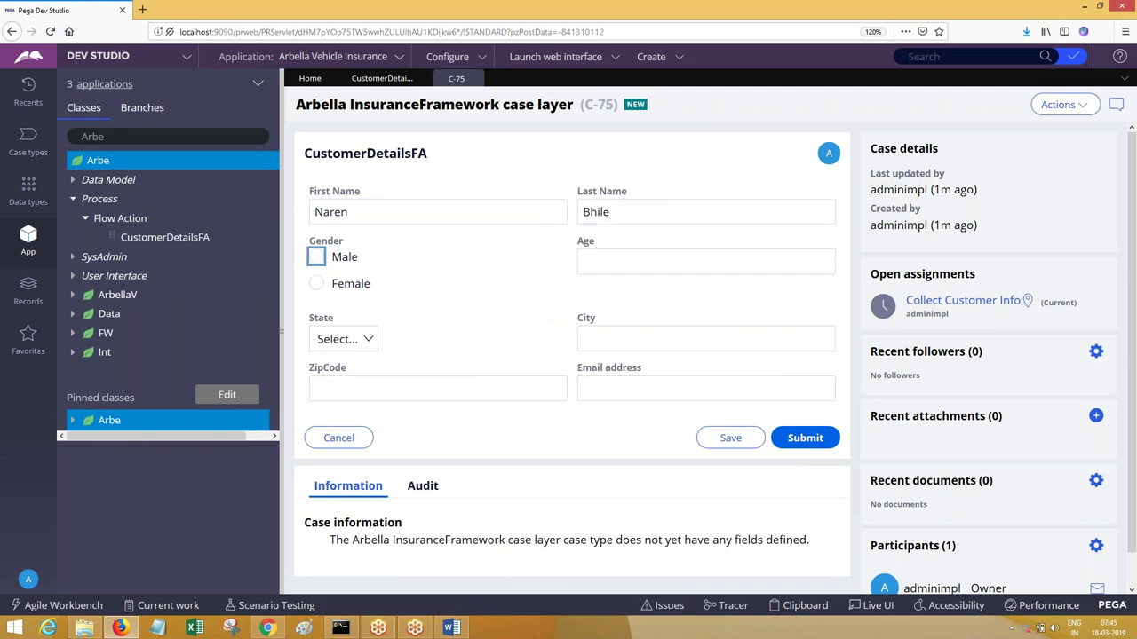
left_click(316, 256)
left_click(599, 261)
type("31")
key("Tab")
Step: Choose state TS and fill in the customer's city, zip code and e-mail address
left_click(338, 343)
left_click(348, 398)
left_click(648, 331)
type("Kolkata")
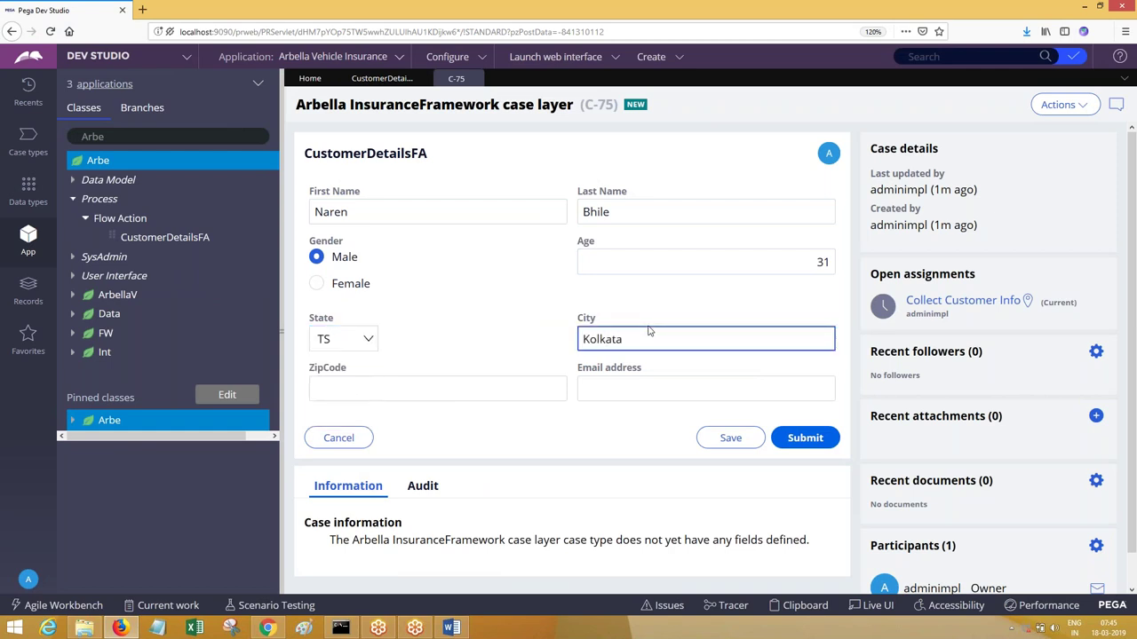
key("Tab")
type("256245")
key("Tab")
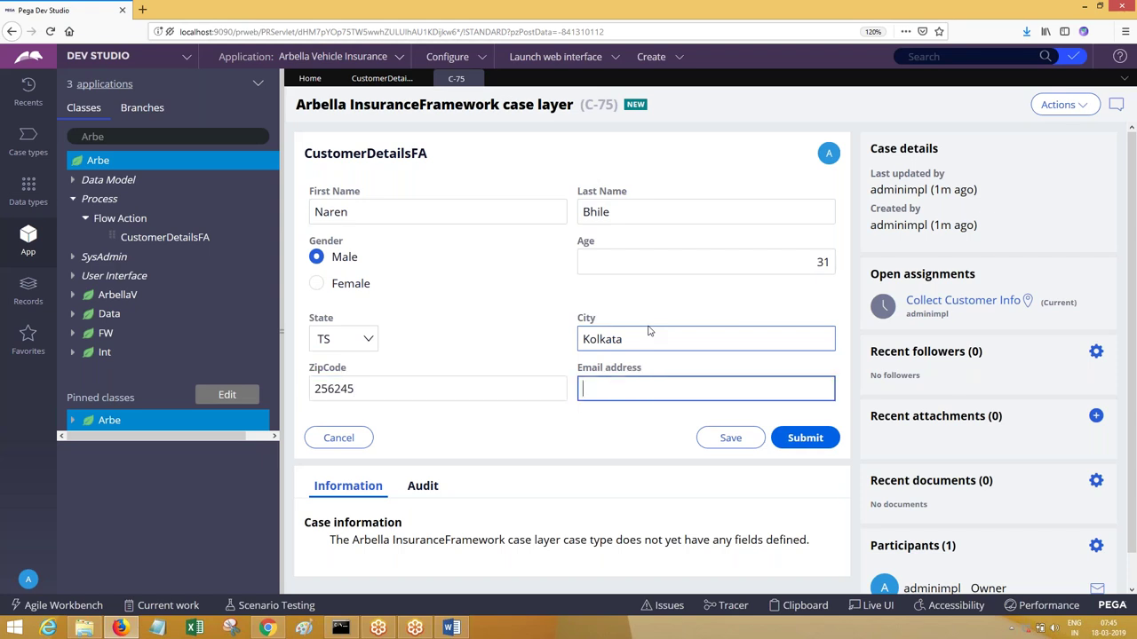
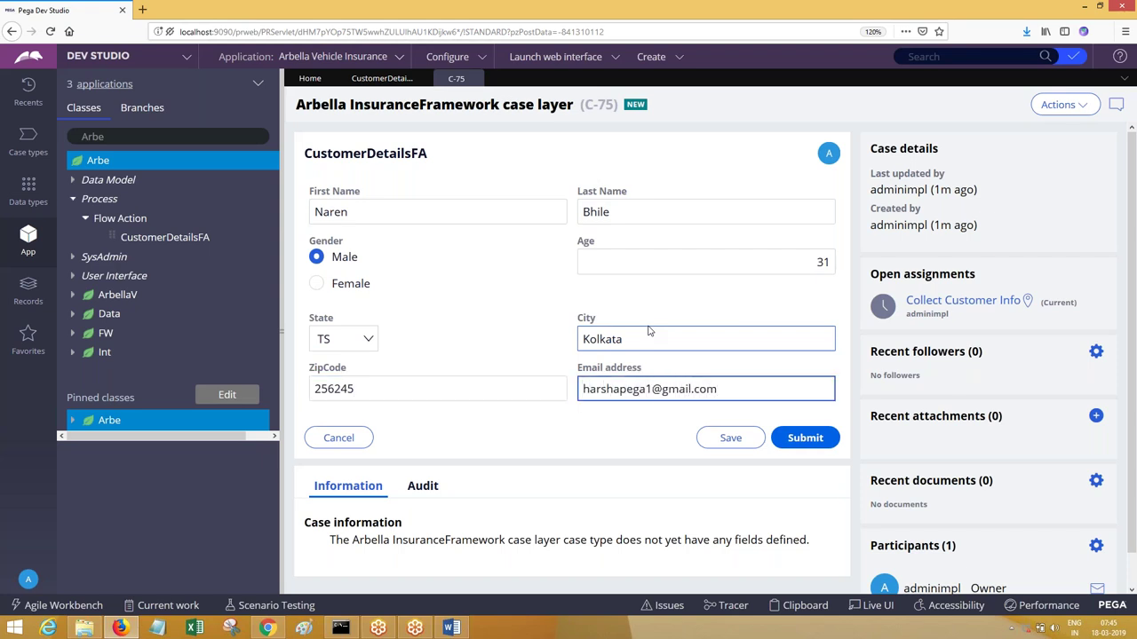
Step: Paste the filled-form screenshot into Word captioned 'Submit'
left_click(453, 628)
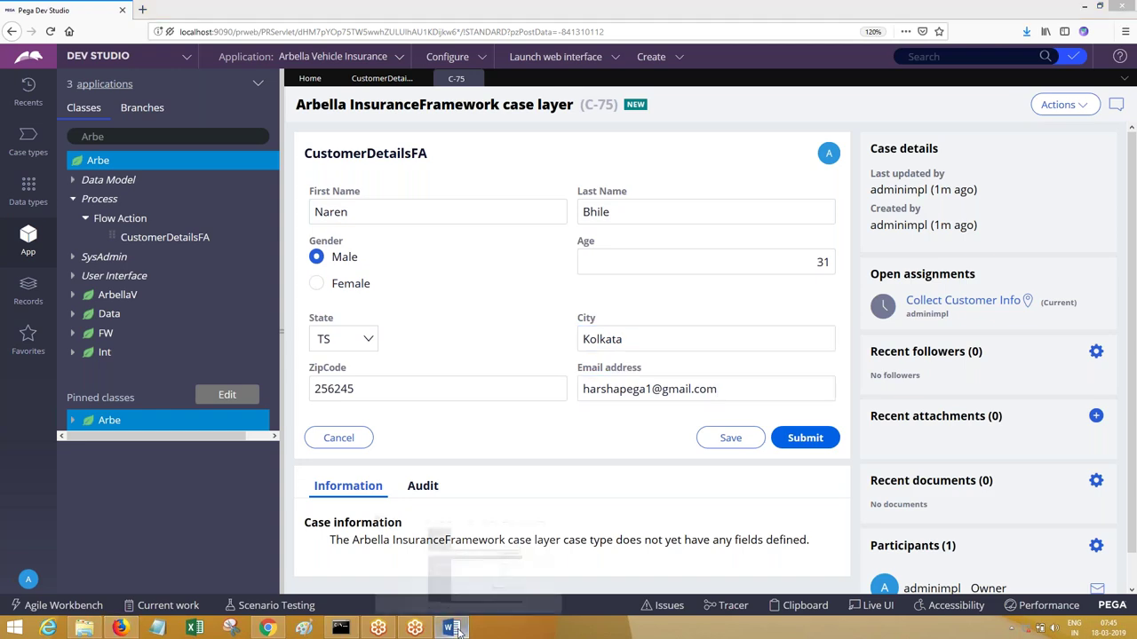
key("ctrl+v")
type("Submit")
key("Return")
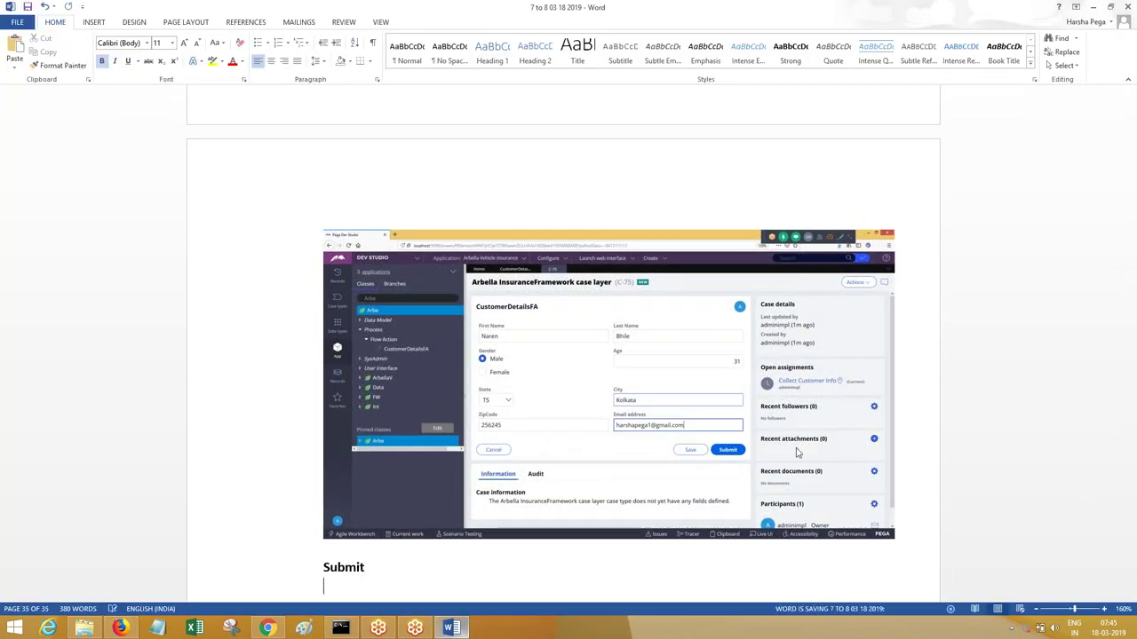
key("alt+Tab")
Step: Submit the C-75 customer details and paste the confirmation screenshot into Word
left_click(818, 444)
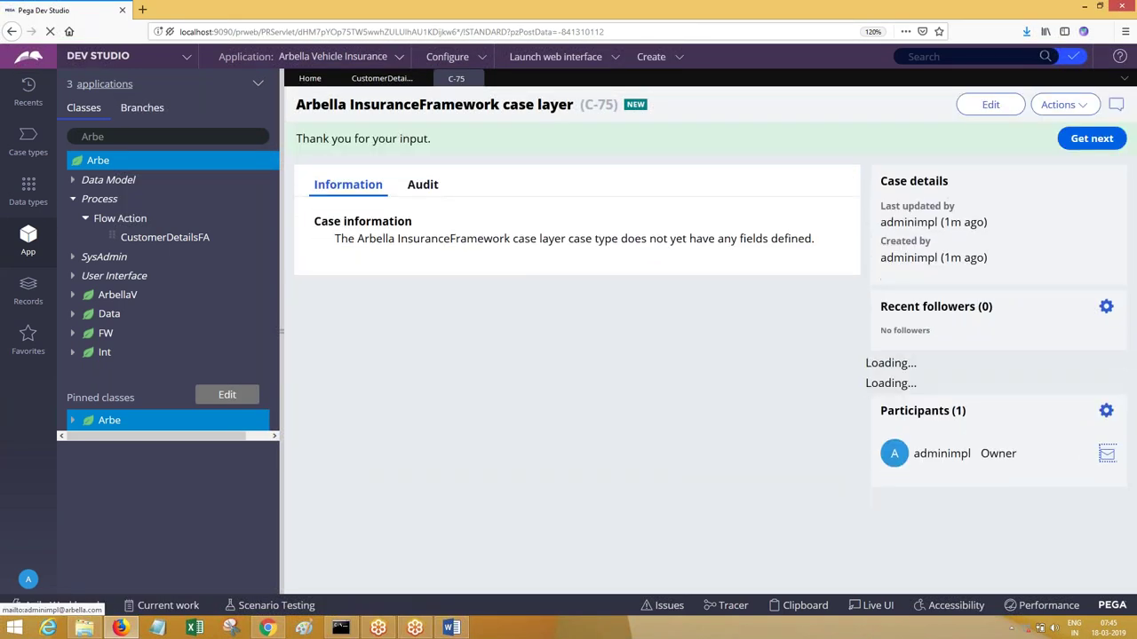
left_click(451, 627)
key("ctrl+v")
key("Return")
Step: Note that the information gets stored into Backend Table "Work Table" and save the document
type("Th")
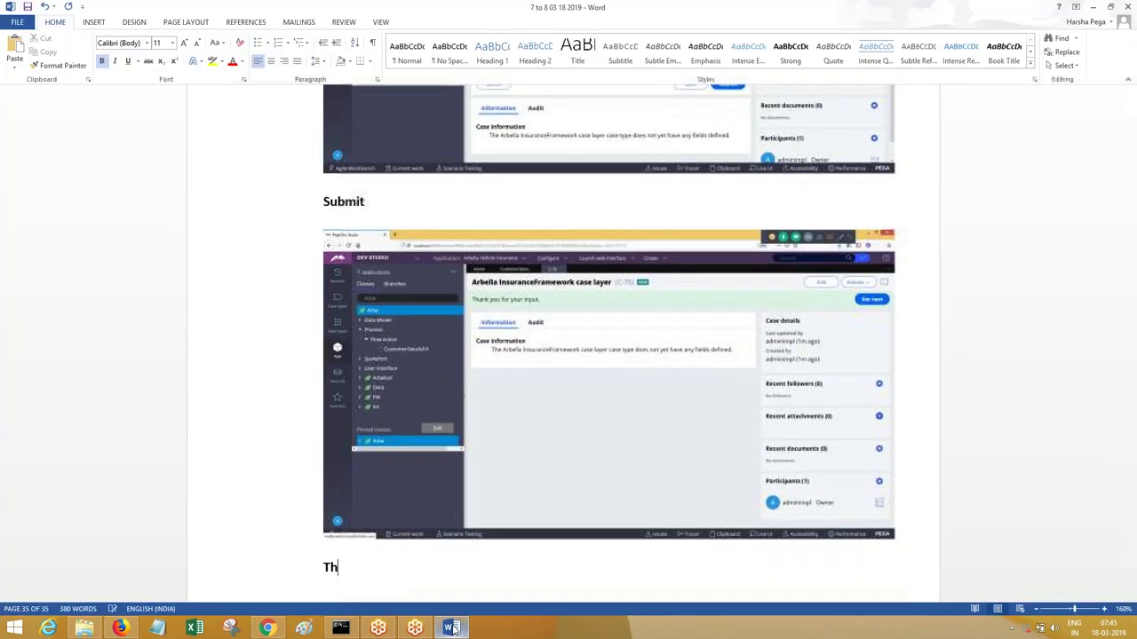
type("is information gets st")
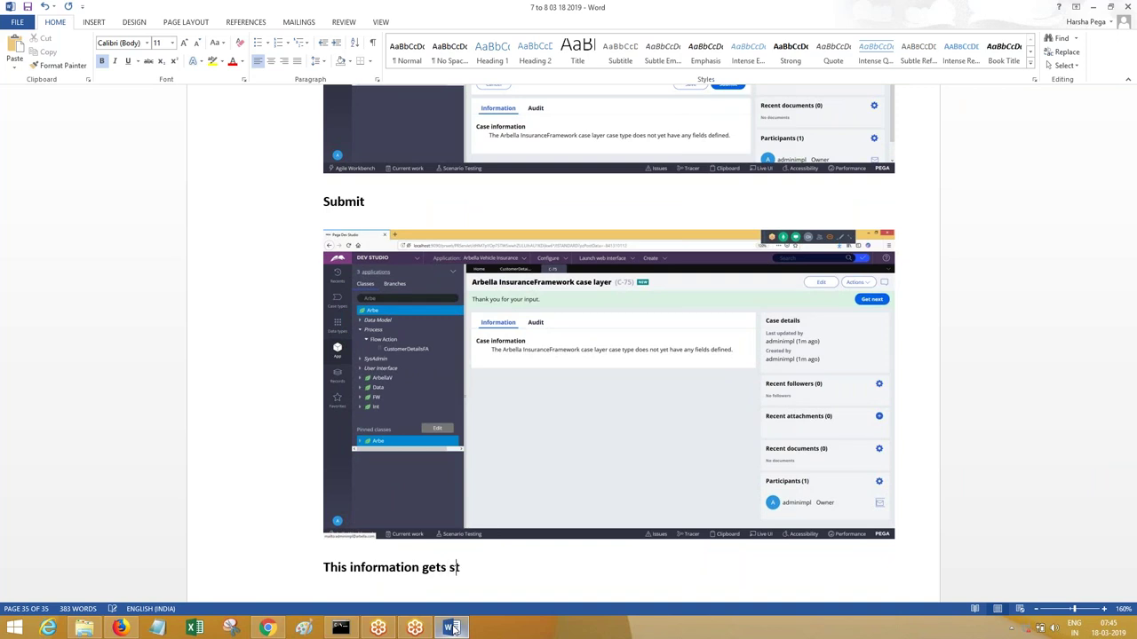
type("ored into Backend Tab")
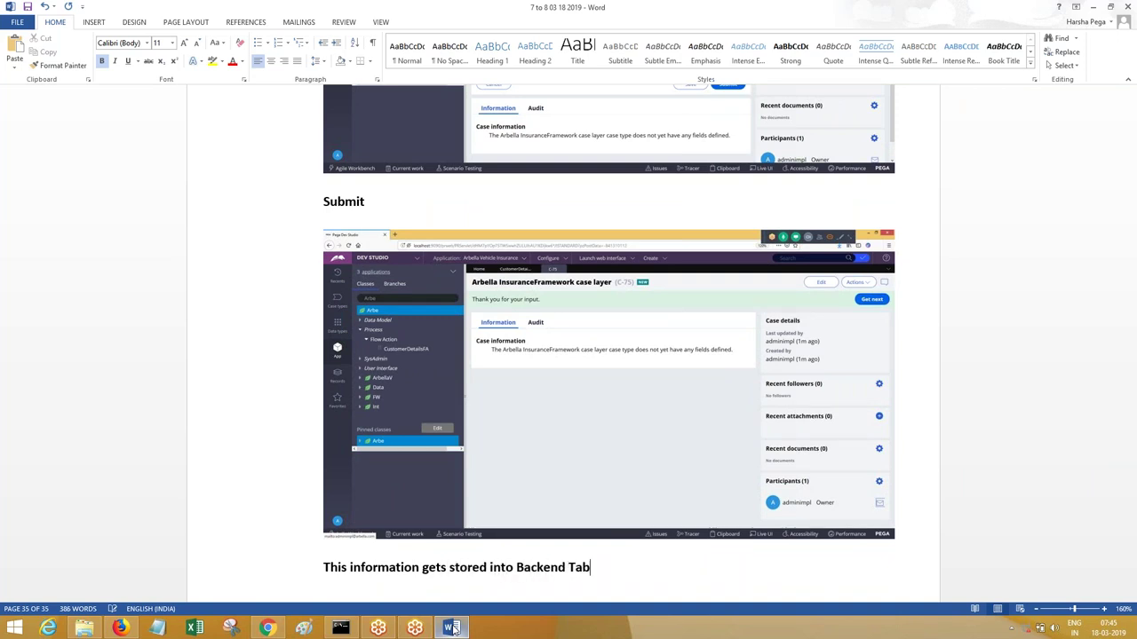
type("le \"Work Table”.")
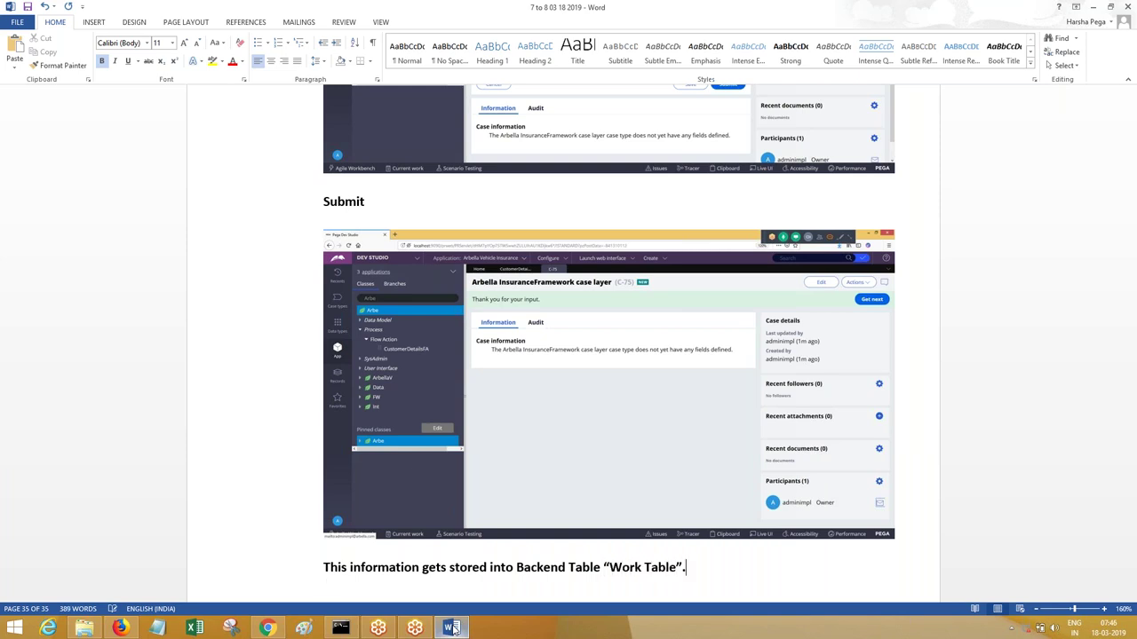
type("\".")
key("Return")
key("ctrl+s")
left_click(451, 629)
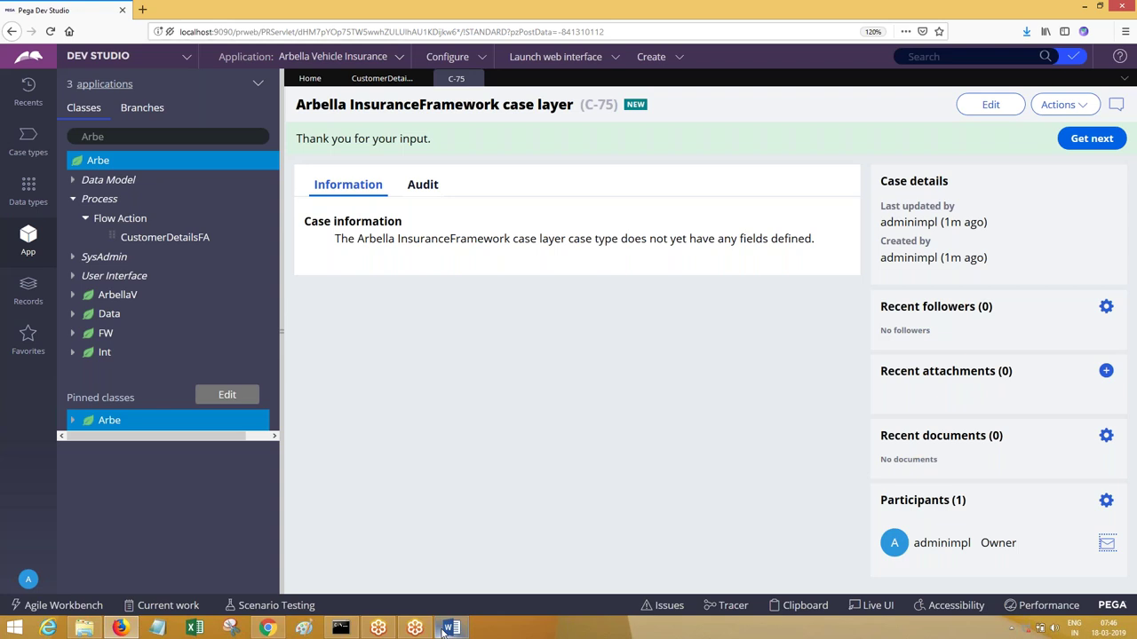
Step: Close case C-75, show the flow's Process settings, and draft then cut a 'Work Parties --> pyCaseManagement Default' line
left_click(477, 79)
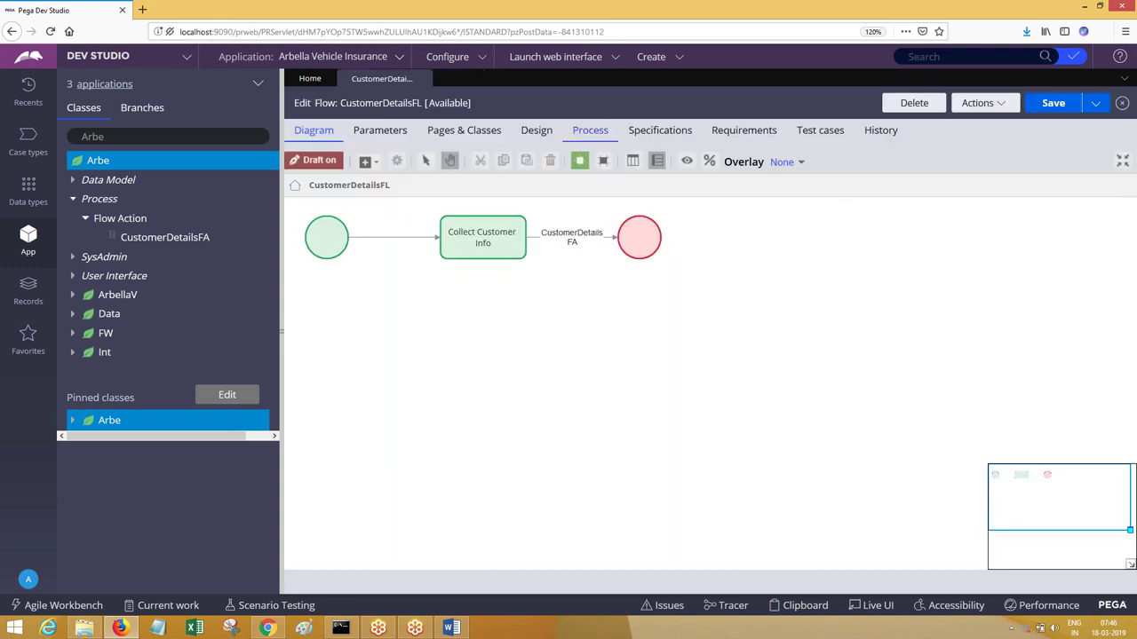
left_click(589, 129)
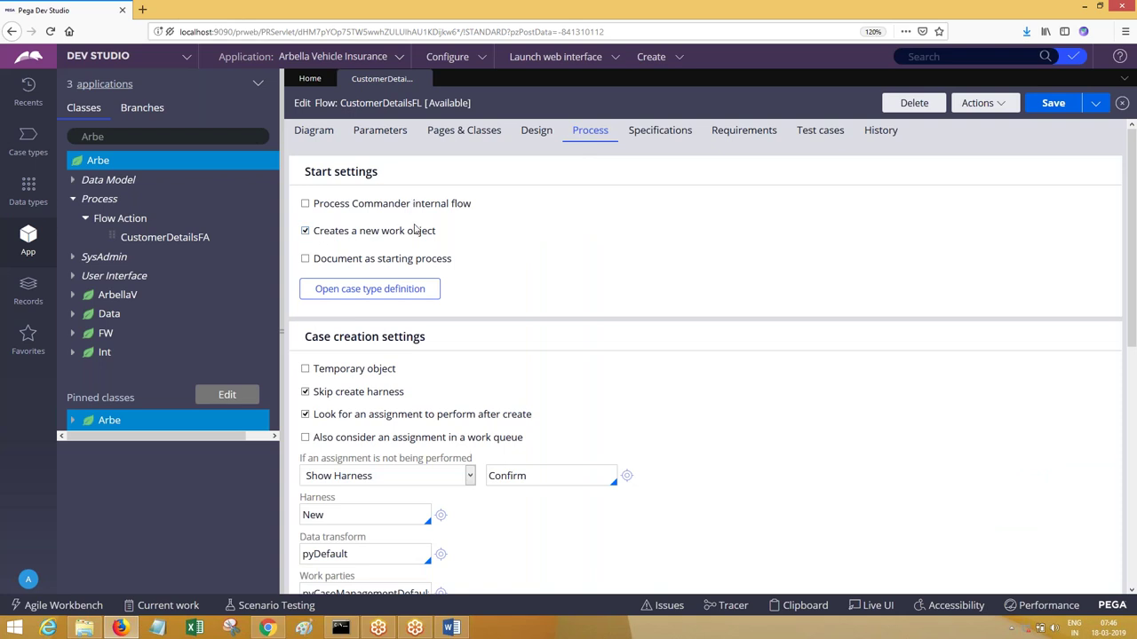
left_click(451, 628)
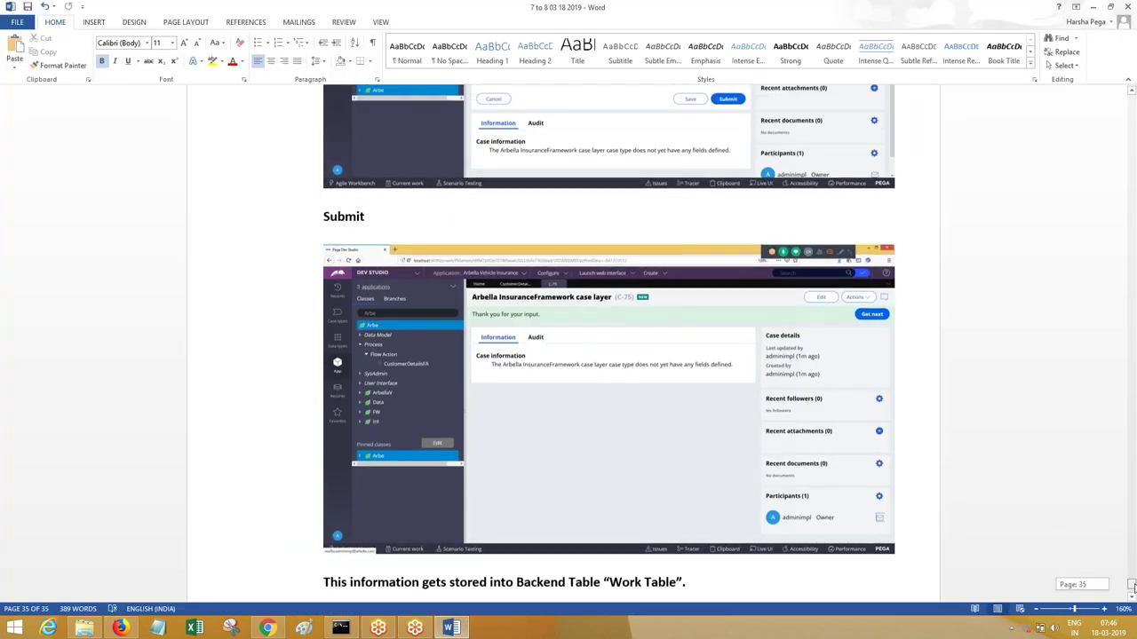
scroll(864, 446, "down", 5)
key("Return")
key("Return")
key("Return")
key("Return")
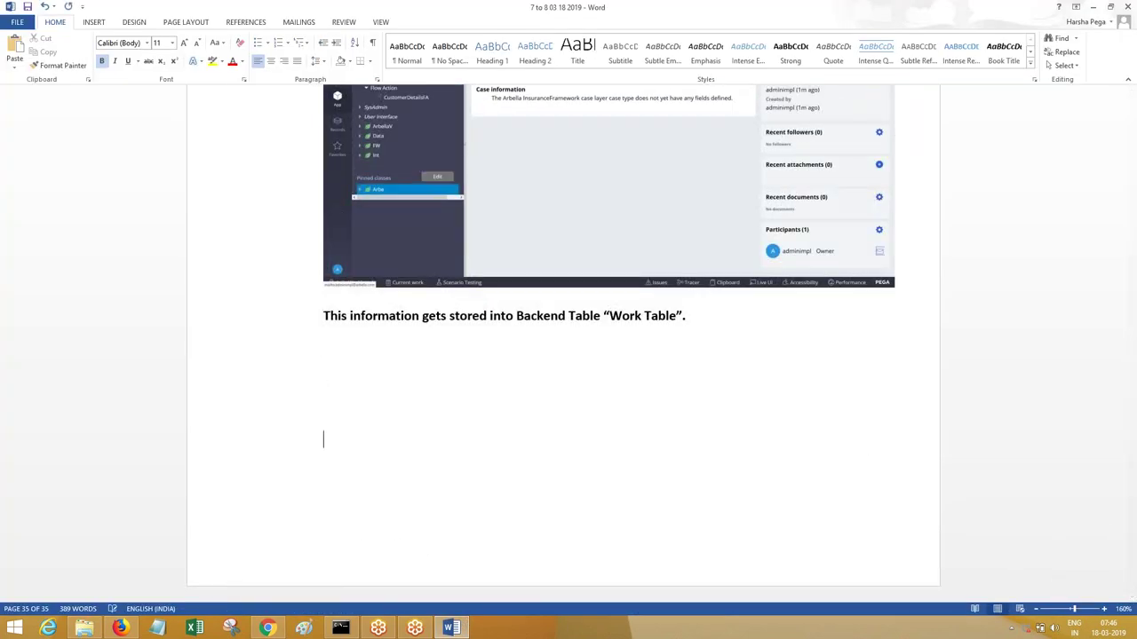
type("Work Partie")
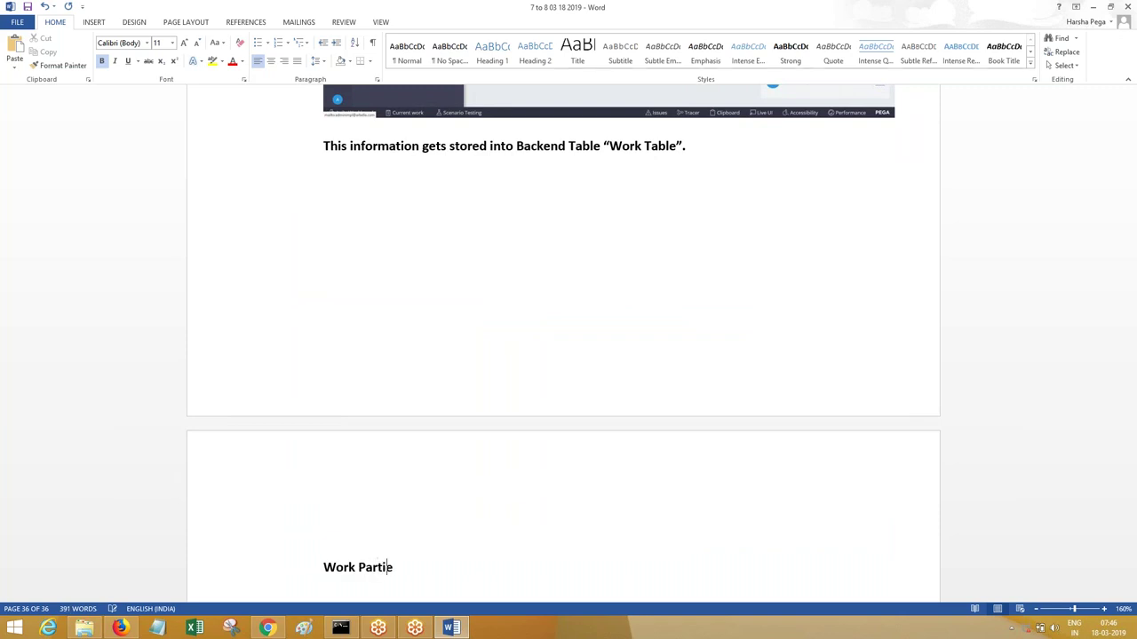
type("s --> ")
type("pyCase")
type("Management D")
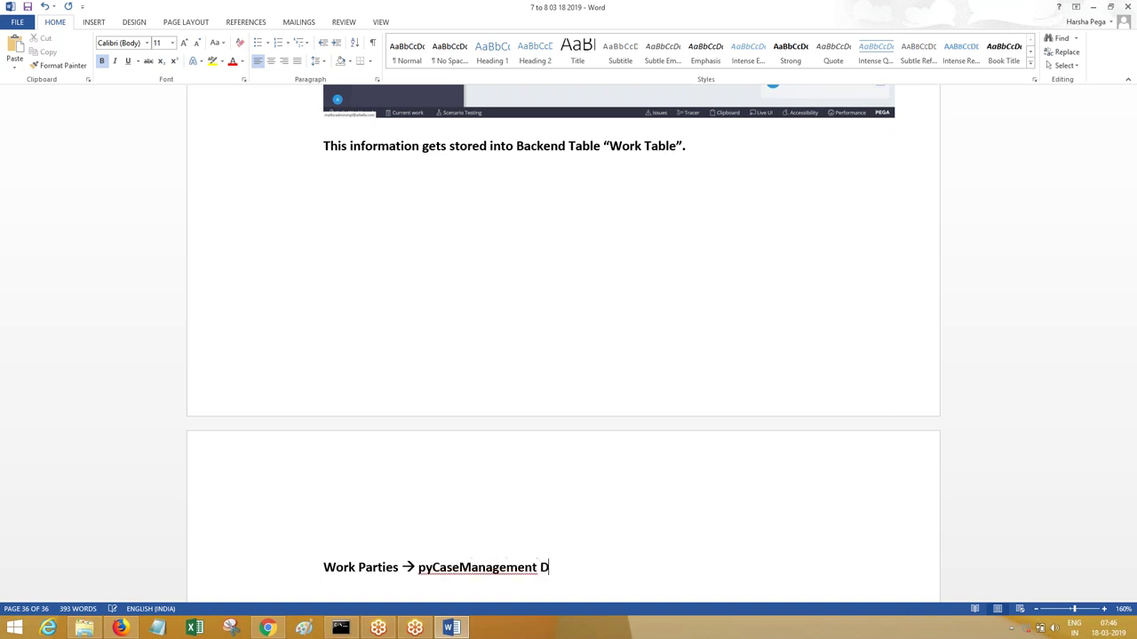
type("efault")
key("shift+Home")
key("BackSpace")
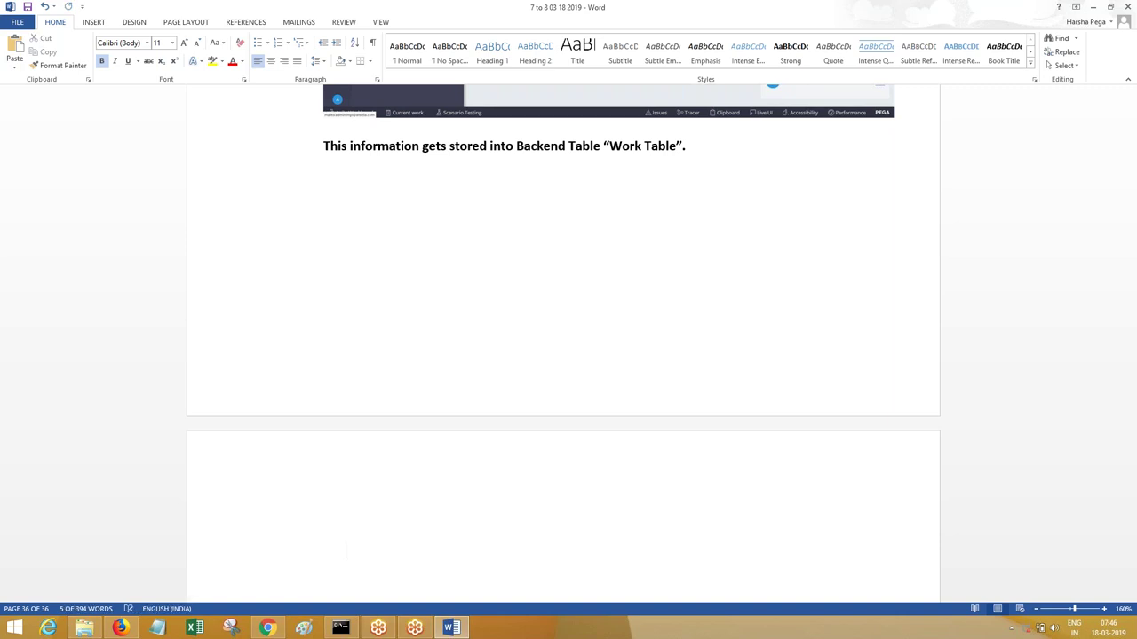
Step: Create a blank Word document saved in Pega Batch 565 as '7 to 8 03 18 2019 - Theory'
left_click(448, 626)
right_click(449, 626)
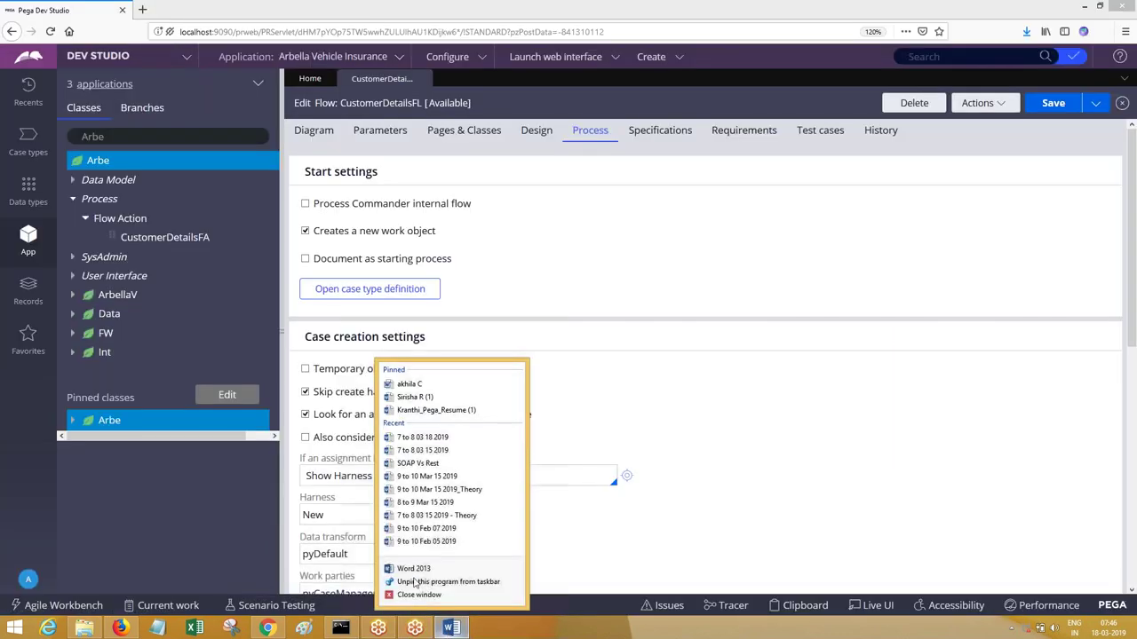
left_click(449, 626)
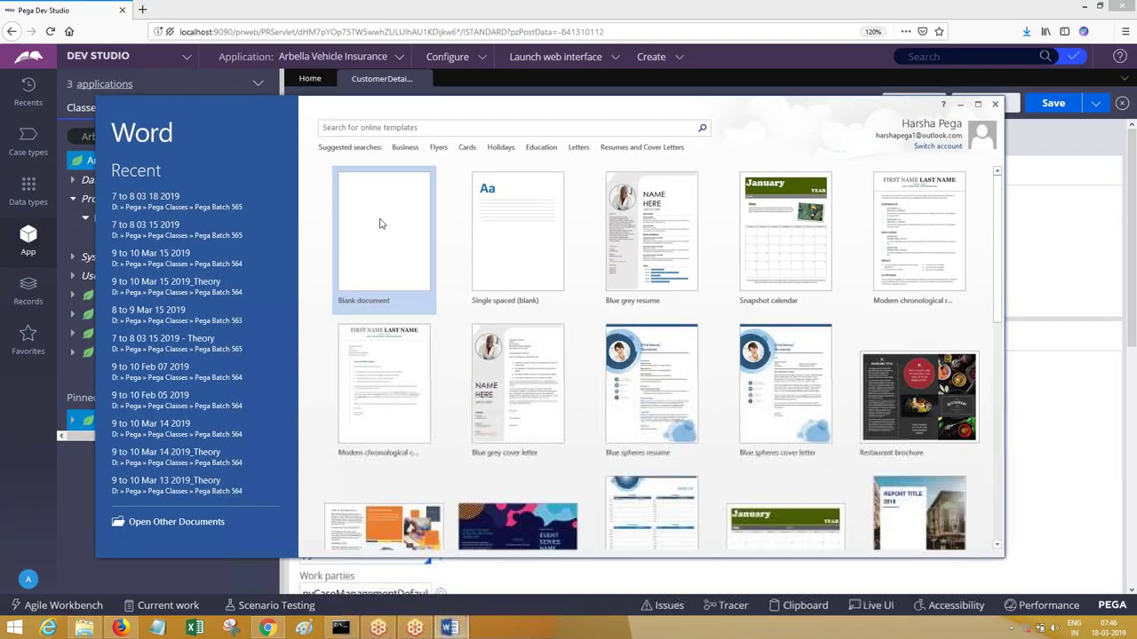
left_click(379, 223)
key("ctrl+s")
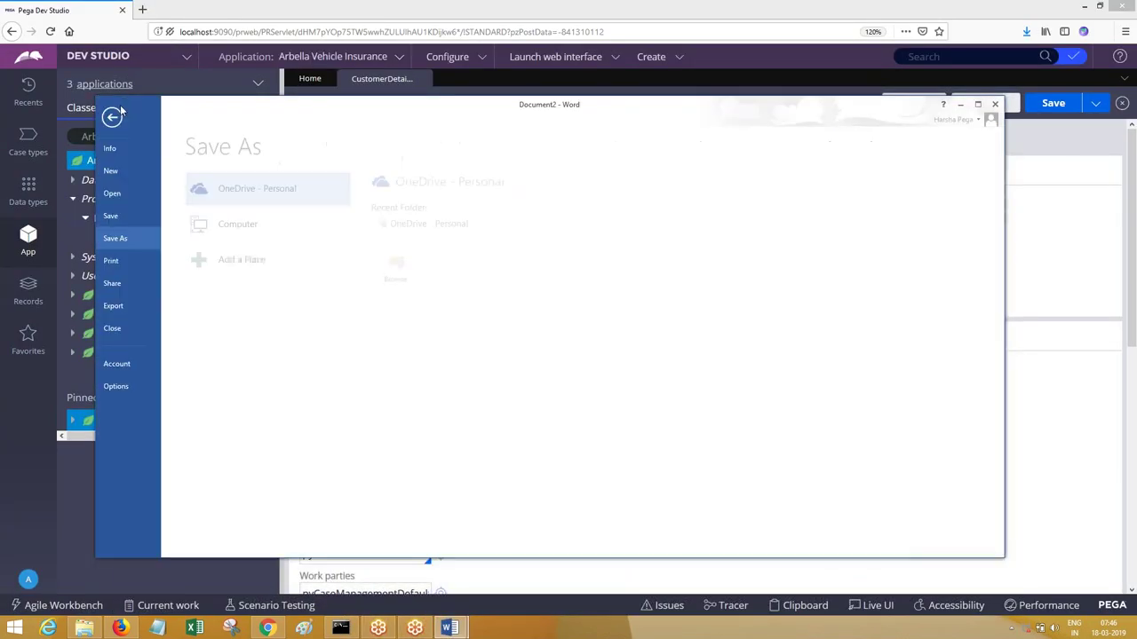
left_click(275, 221)
left_click(435, 222)
left_click(160, 145)
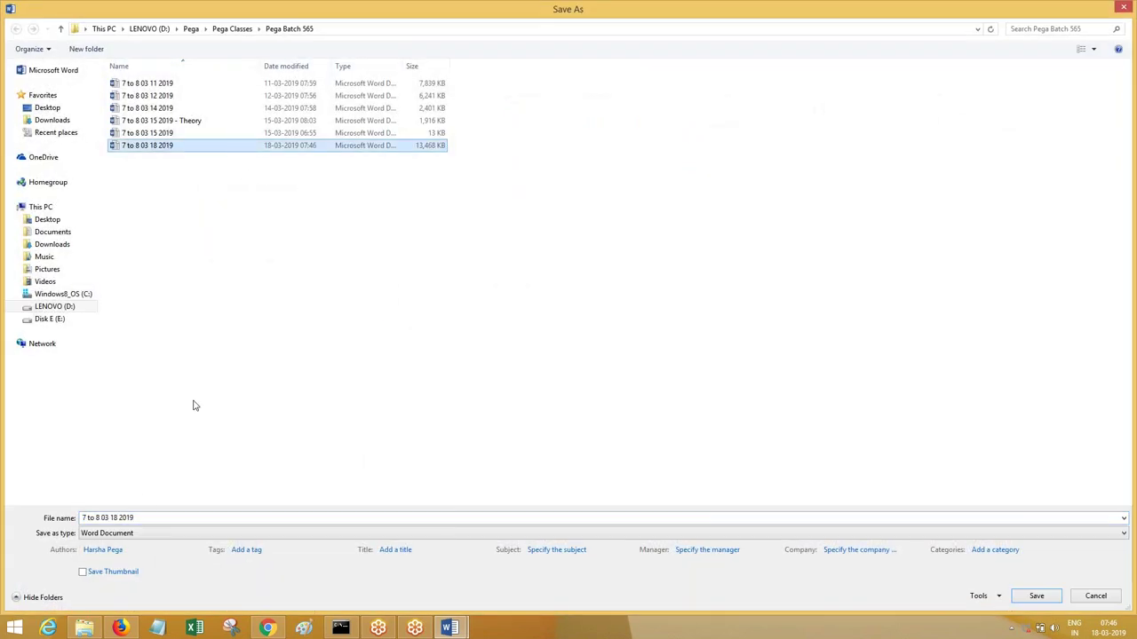
left_click(145, 517)
left_click(145, 517)
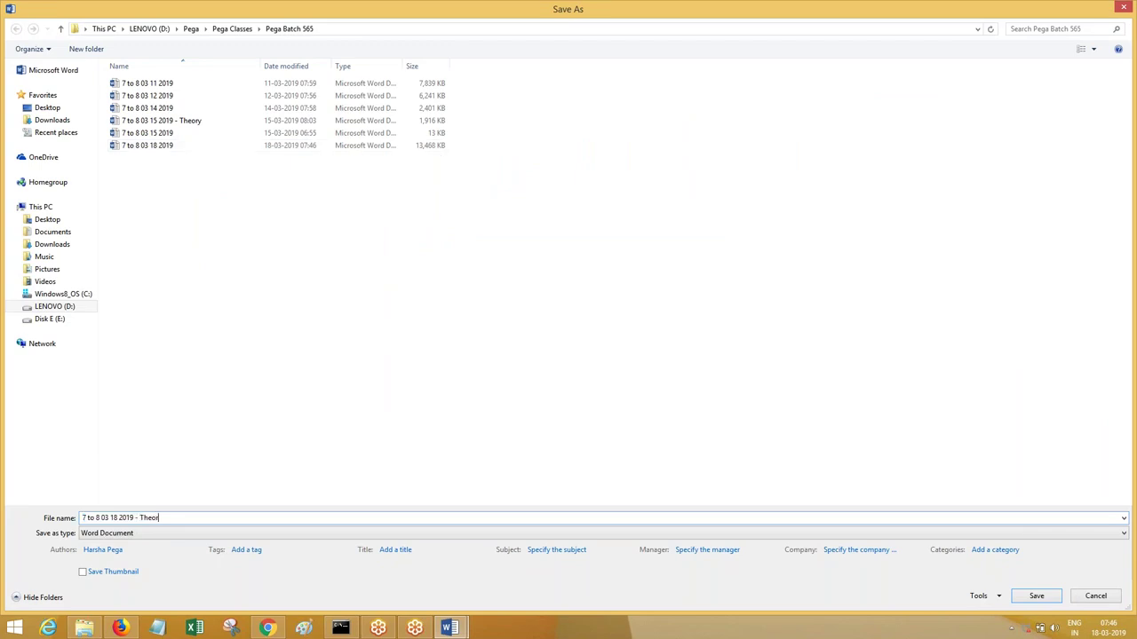
key("Return")
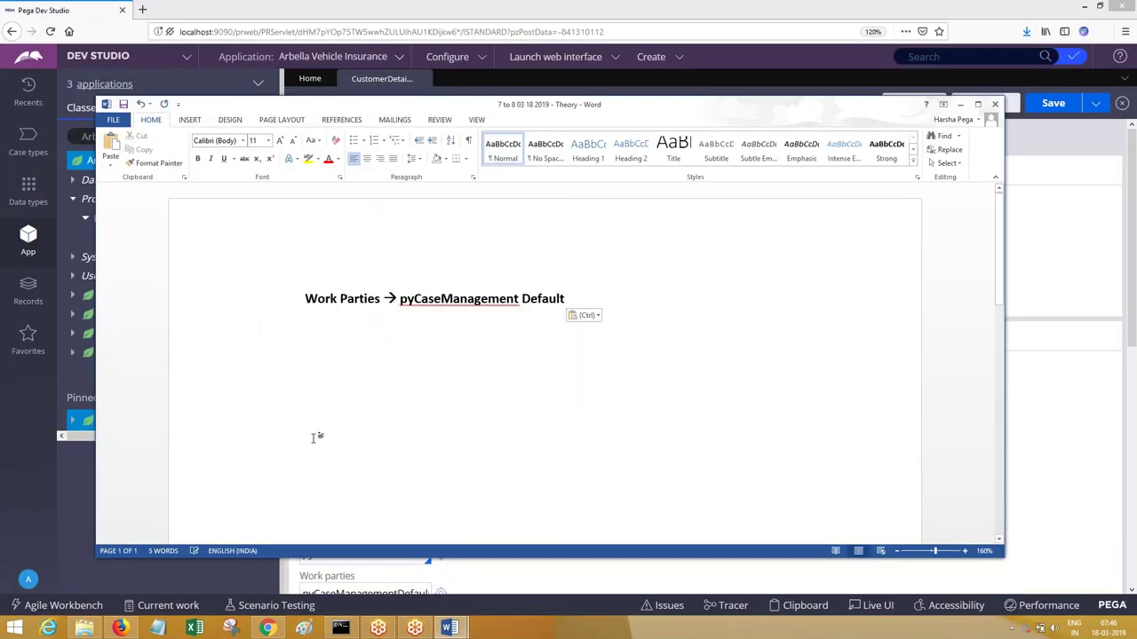
Step: Write the question 'Why did we choose "pyCaseManagementDefault" option in Work Flow for Work Party' above the Work Parties line
key("Up")
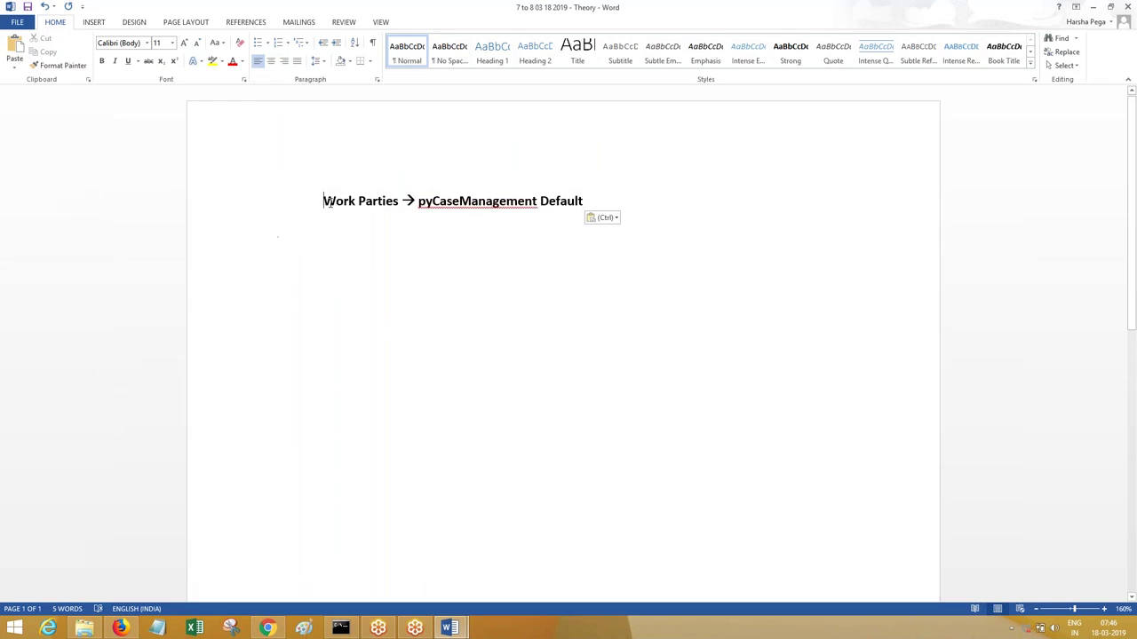
key("Return")
key("Up")
type("Why d")
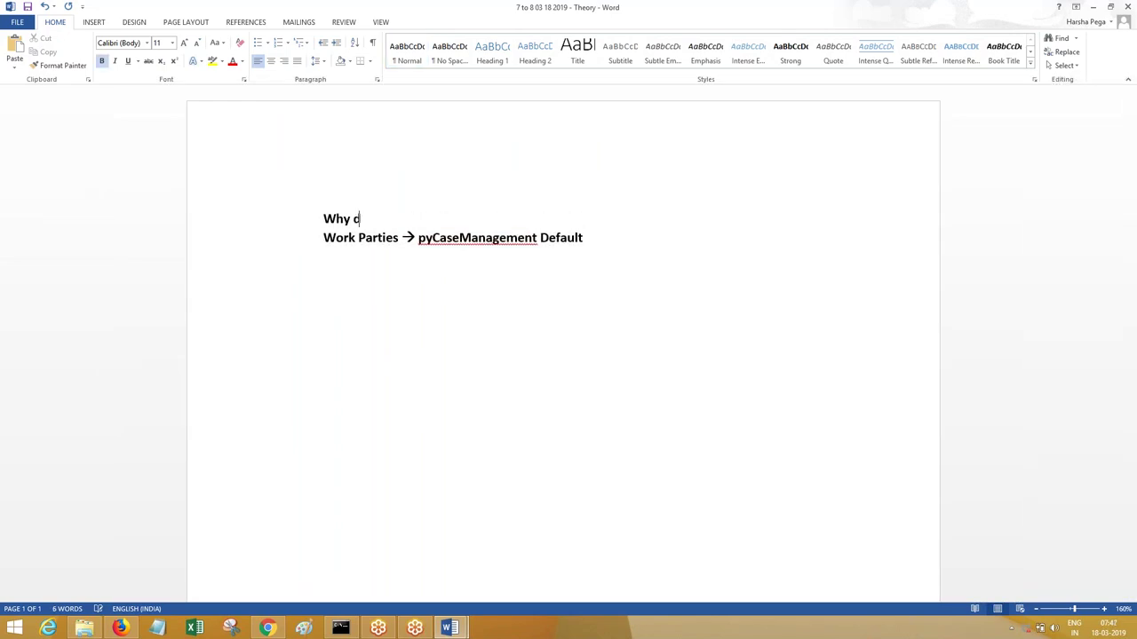
type("id we choose")
left_click(541, 238)
key("BackSpace")
double_click(537, 238)
key("ctrl+c")
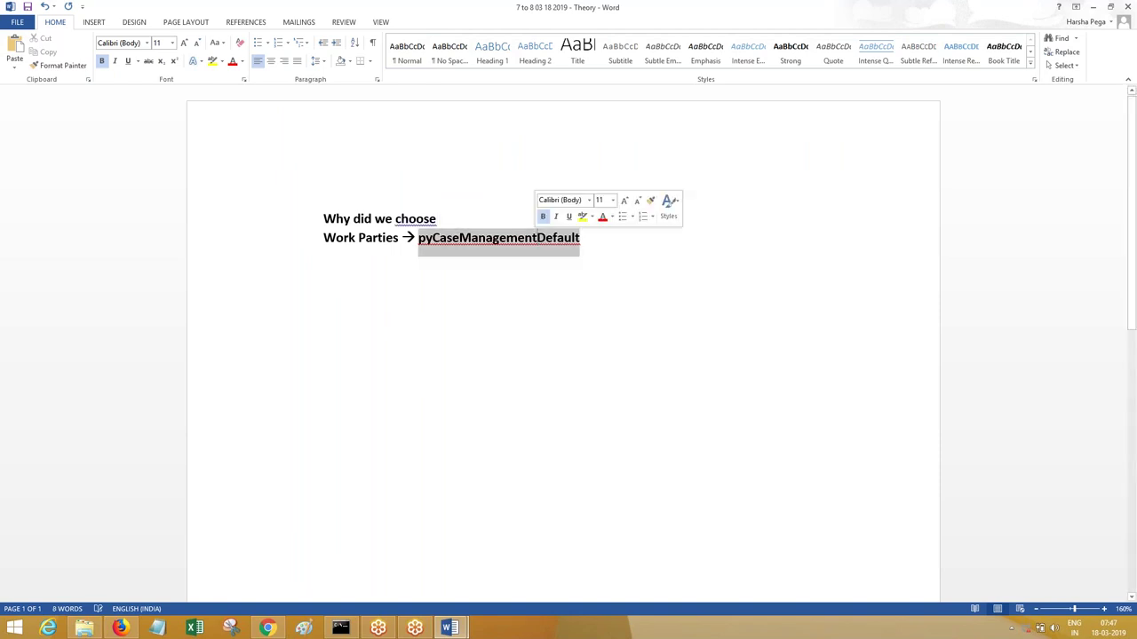
left_click(492, 218)
type("\"")
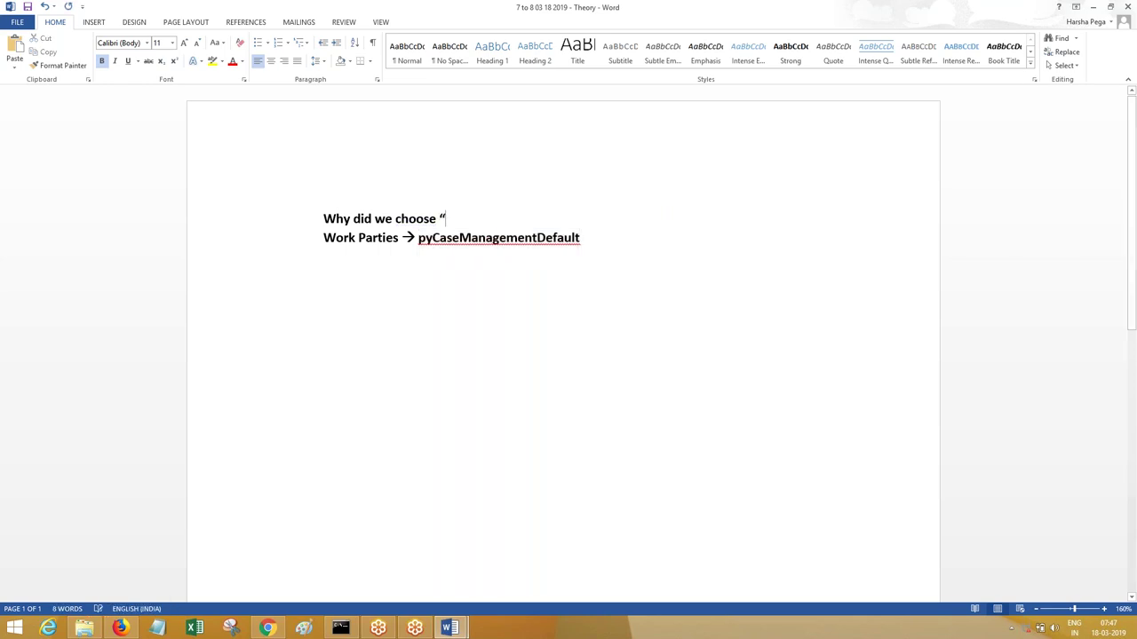
key("ctrl+v")
type("\"")
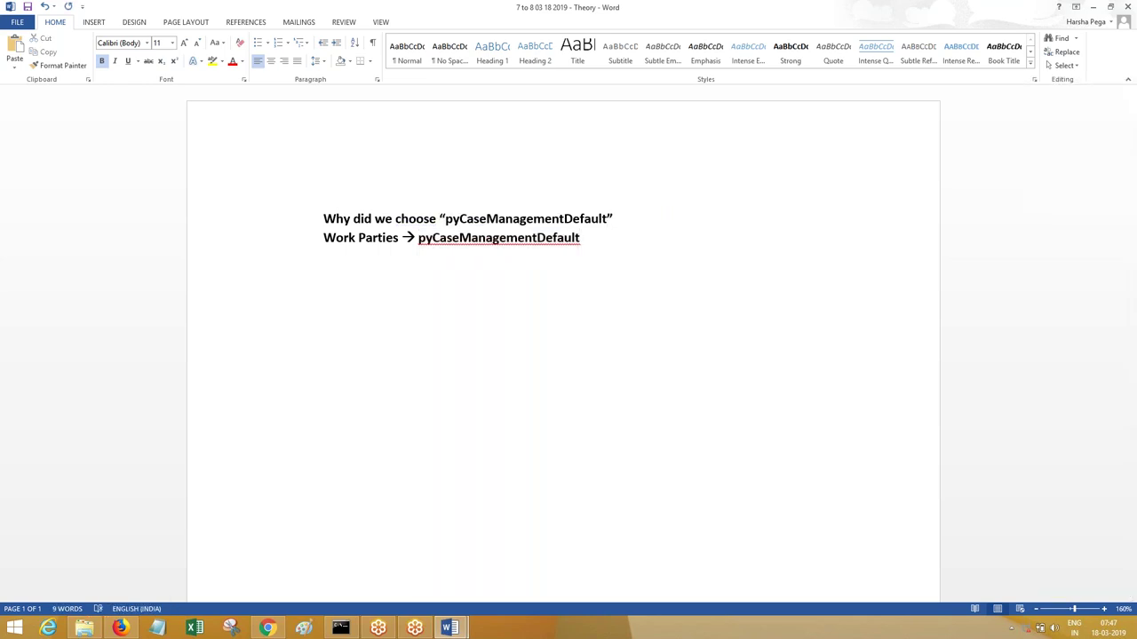
type(" opti")
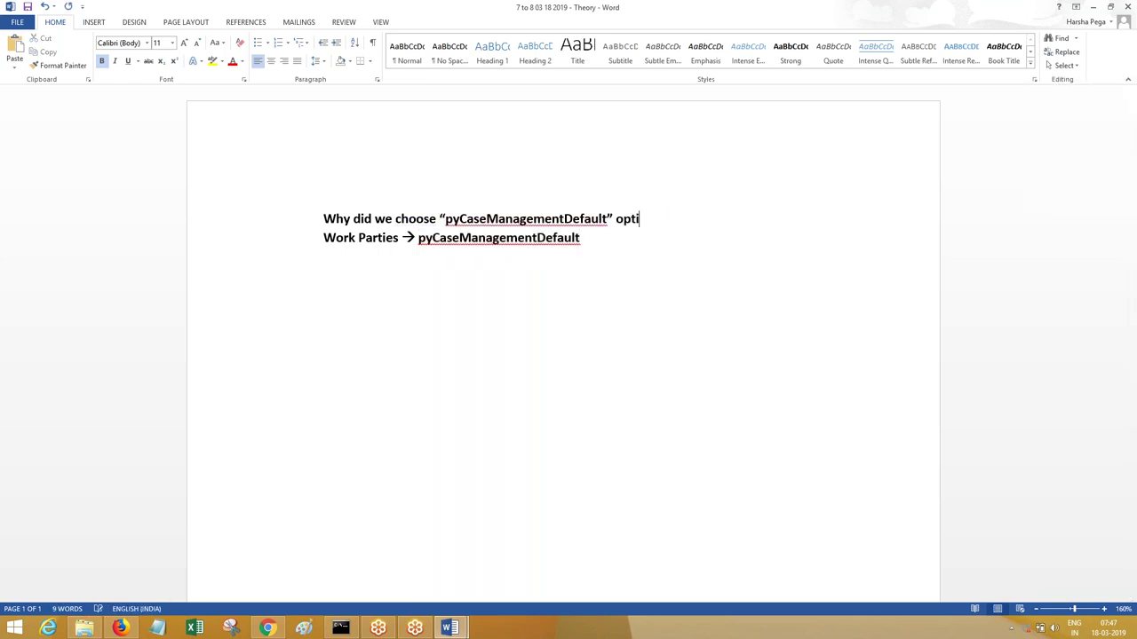
type("on in Work ")
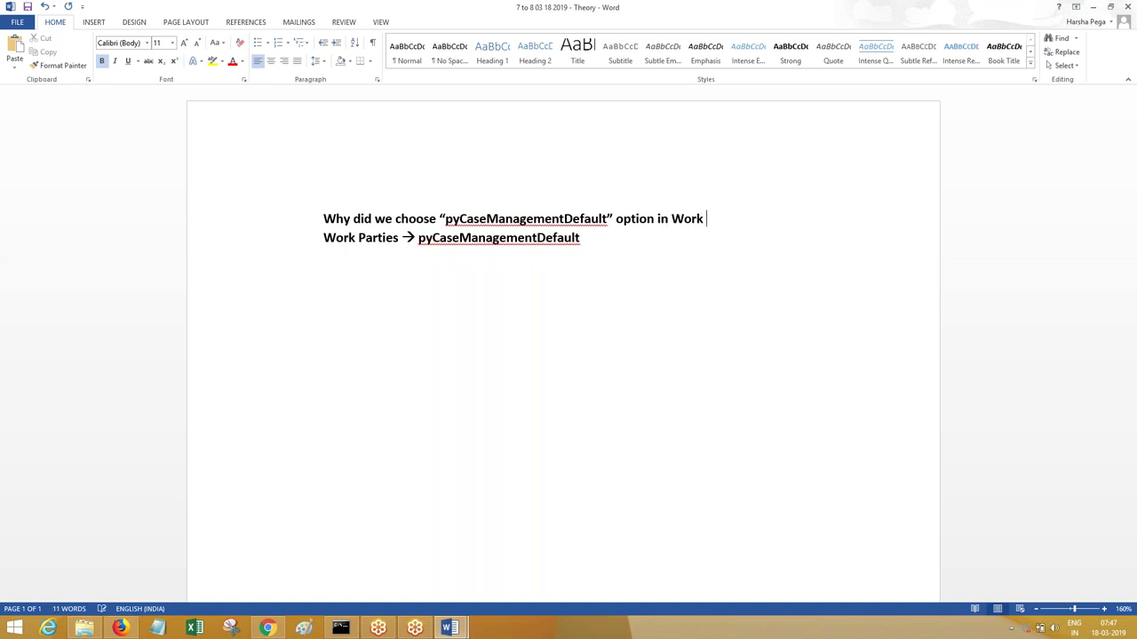
type("Flow under Work PA")
type("rties")
key("BackSpace")
key("BackSpace")
key("BackSpace")
key("BackSpace")
key("BackSpace")
key("BackSpace")
key("BackSpace")
key("BackSpace")
key("BackSpace")
key("BackSpace")
key("BackSpace")
key("BackSpace")
key("BackSpace")
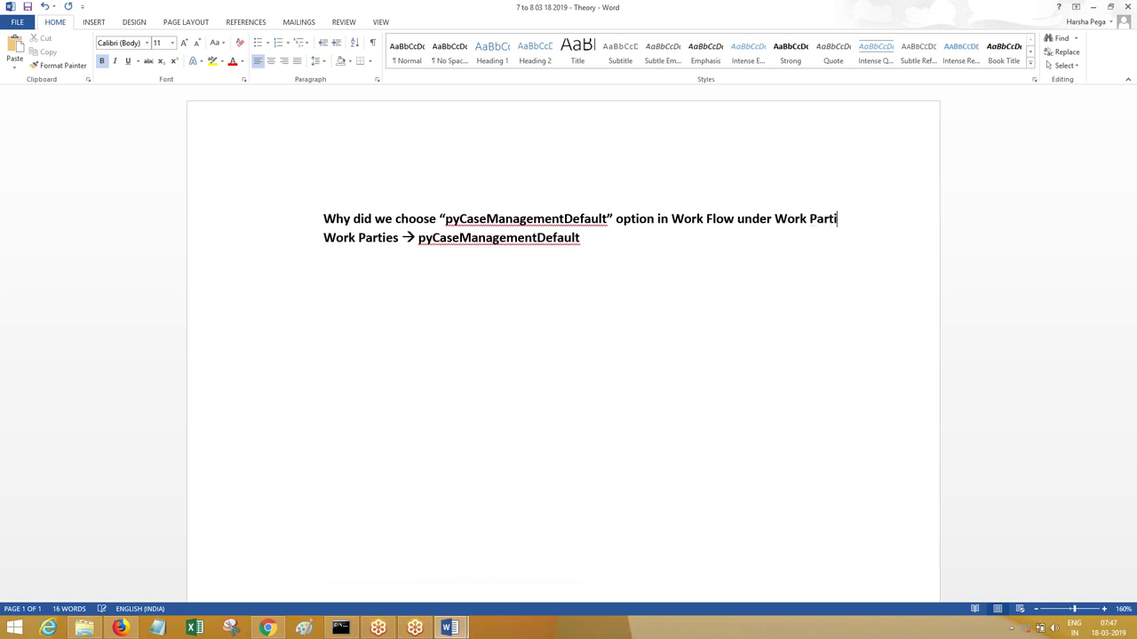
key("BackSpace")
key("BackSpace")
key("BackSpace")
key("BackSpace")
key("BackSpace")
key("BackSpace")
type("for Work ")
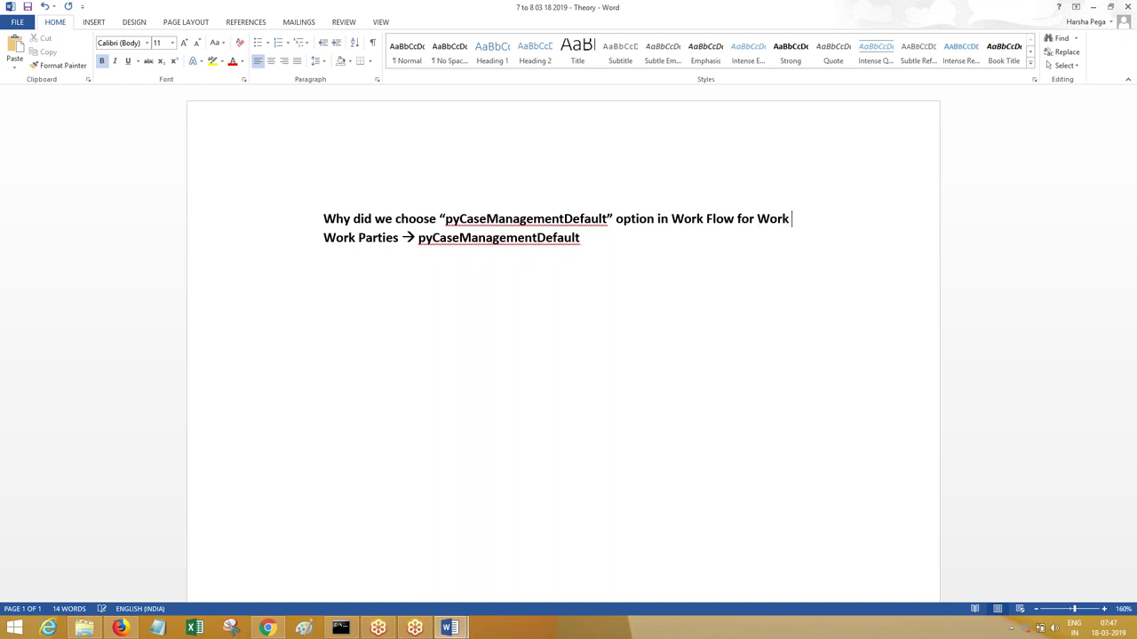
type("PArty.")
key("Return")
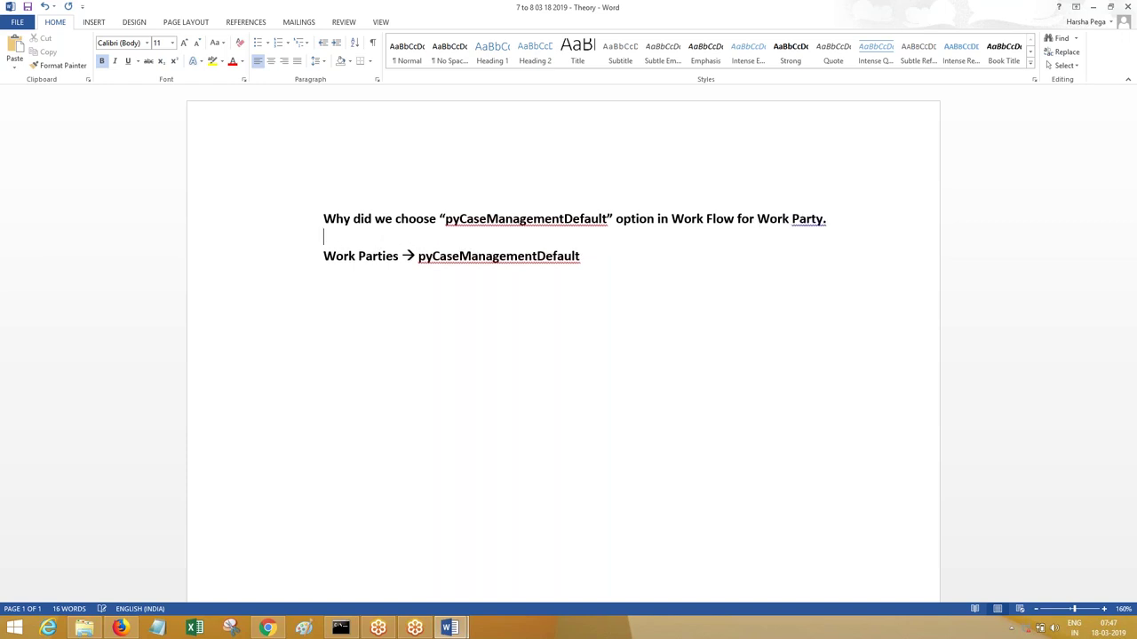
Step: End the question with a question mark and start a new line below the Work Parties line
right_click(811, 222)
key("Escape")
key("End")
key("BackSpace")
type("?")
left_click(724, 259)
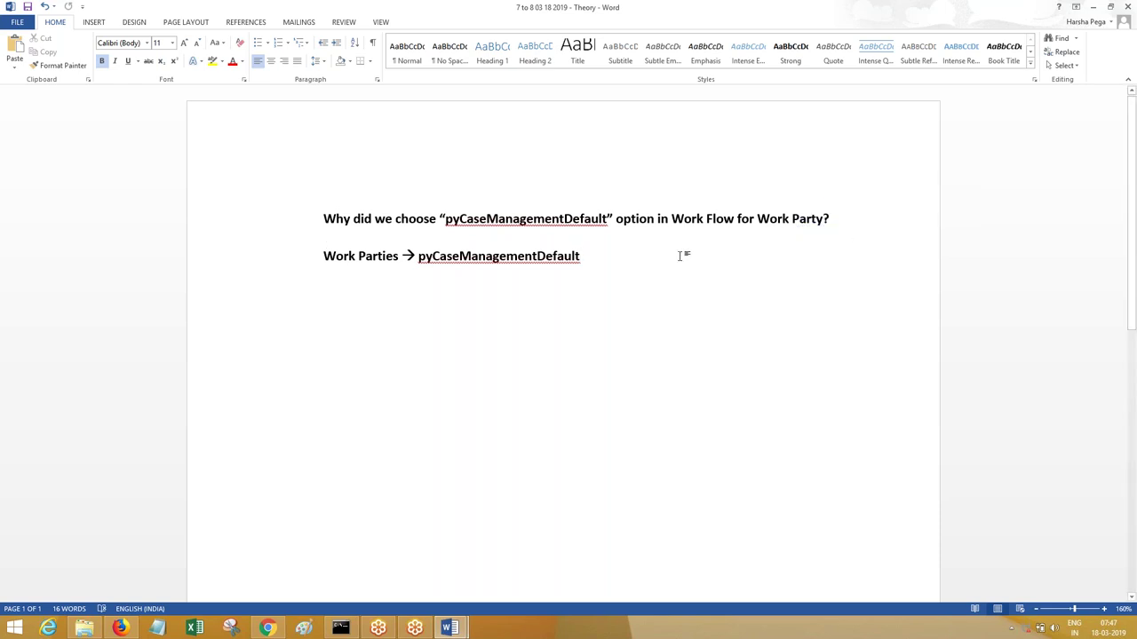
key("Return")
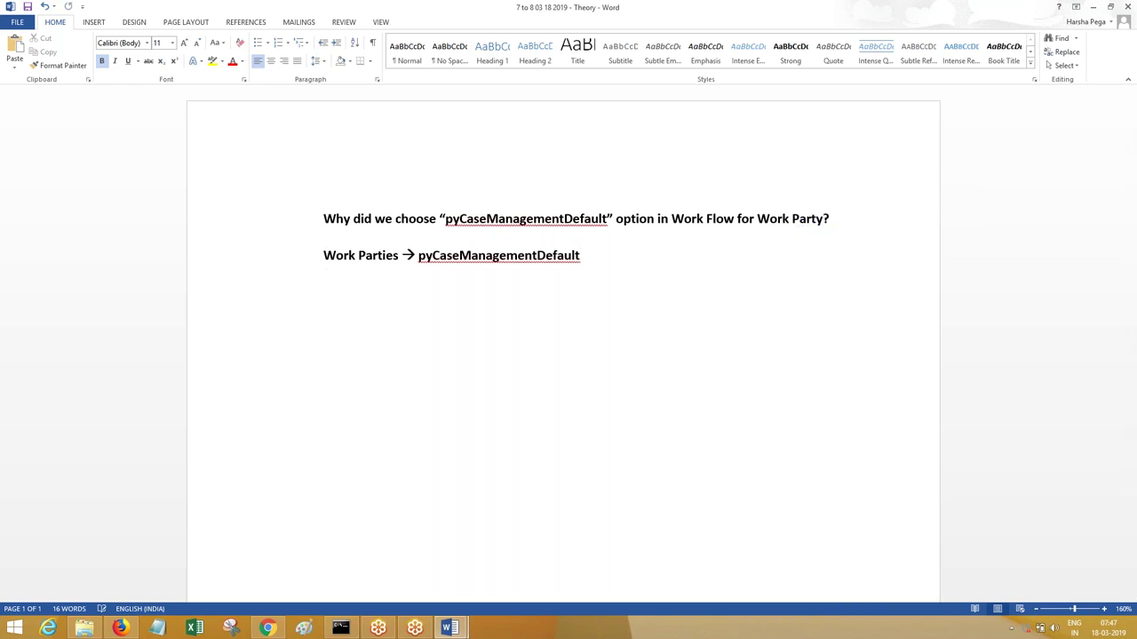
Step: Paste a screenshot of the flow's pyCaseManagementDefault Work parties setting into the Theory document
left_click(120, 628)
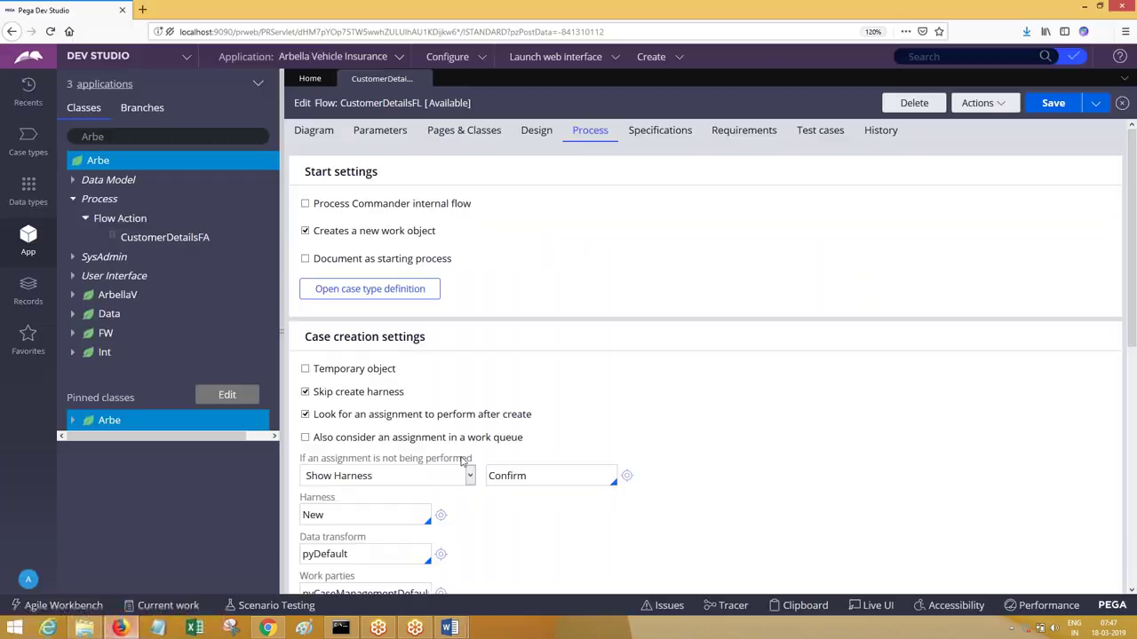
scroll(373, 446, "down", 3)
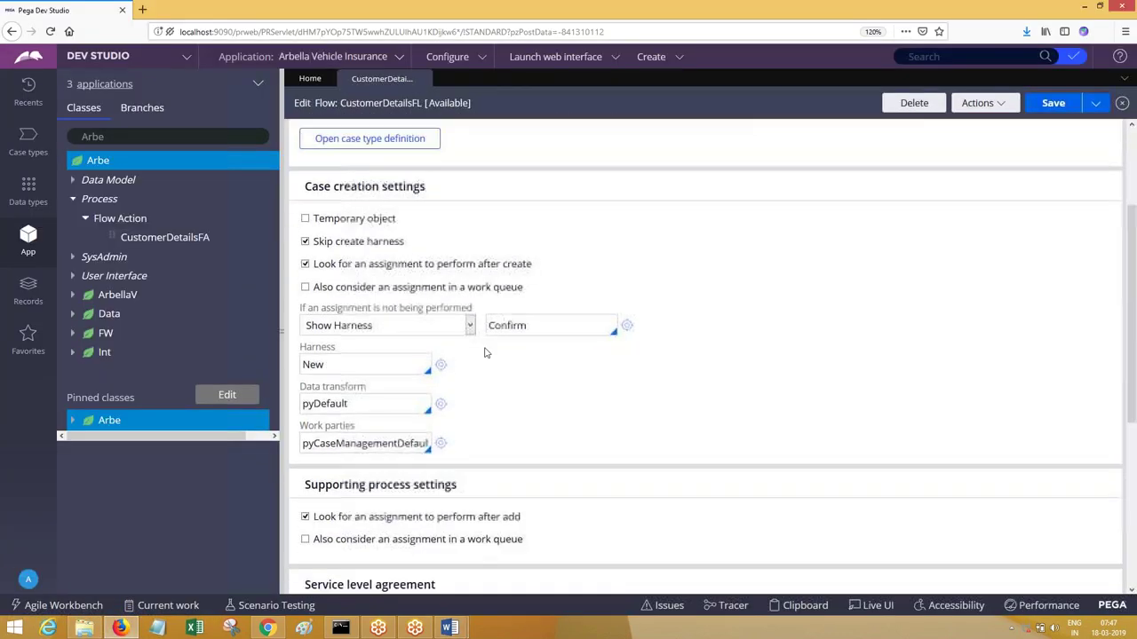
double_click(373, 446)
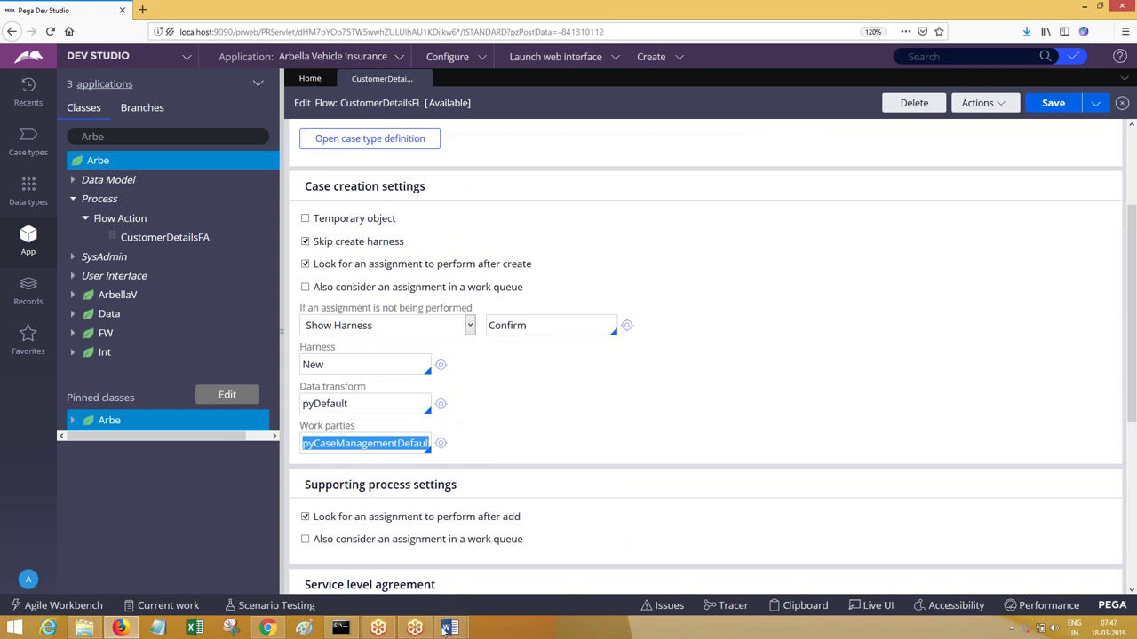
mouse_move(444, 630)
left_click(519, 551)
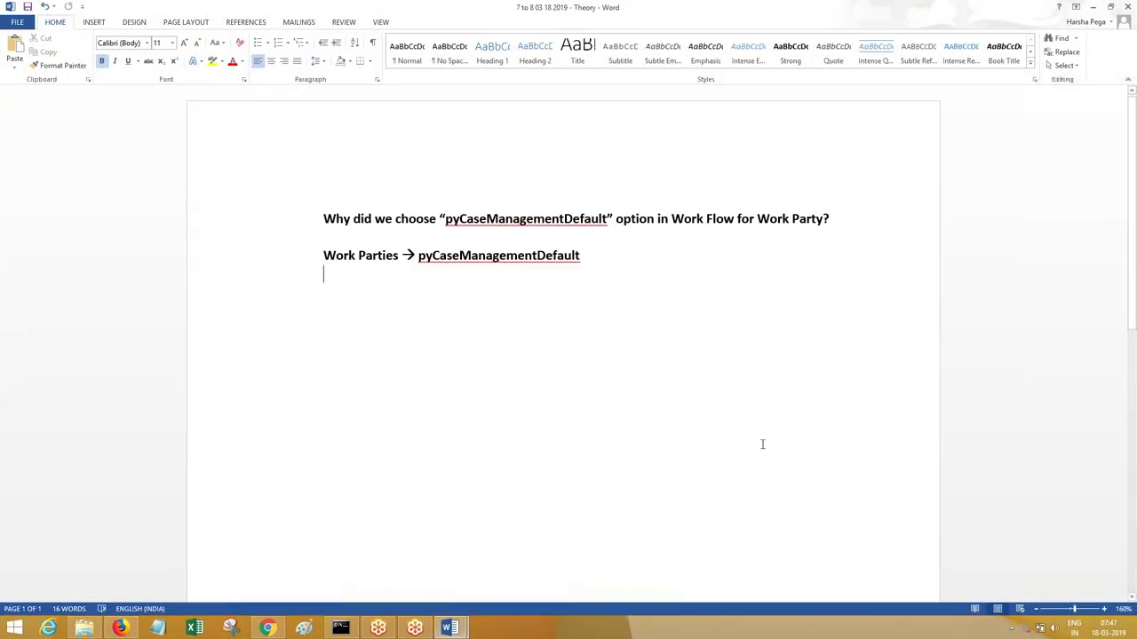
key("ctrl+v")
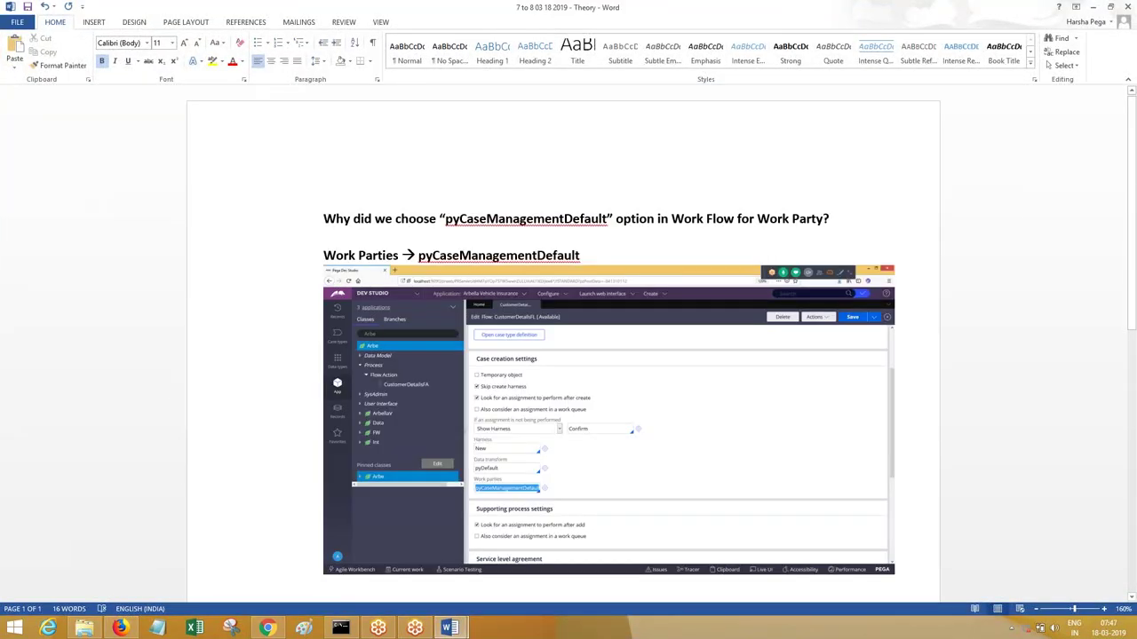
key("Return")
Step: Add the note 'Change this option back to, Default.' below the screenshot
type("Change this option t")
key("BackSpace")
type("back to")
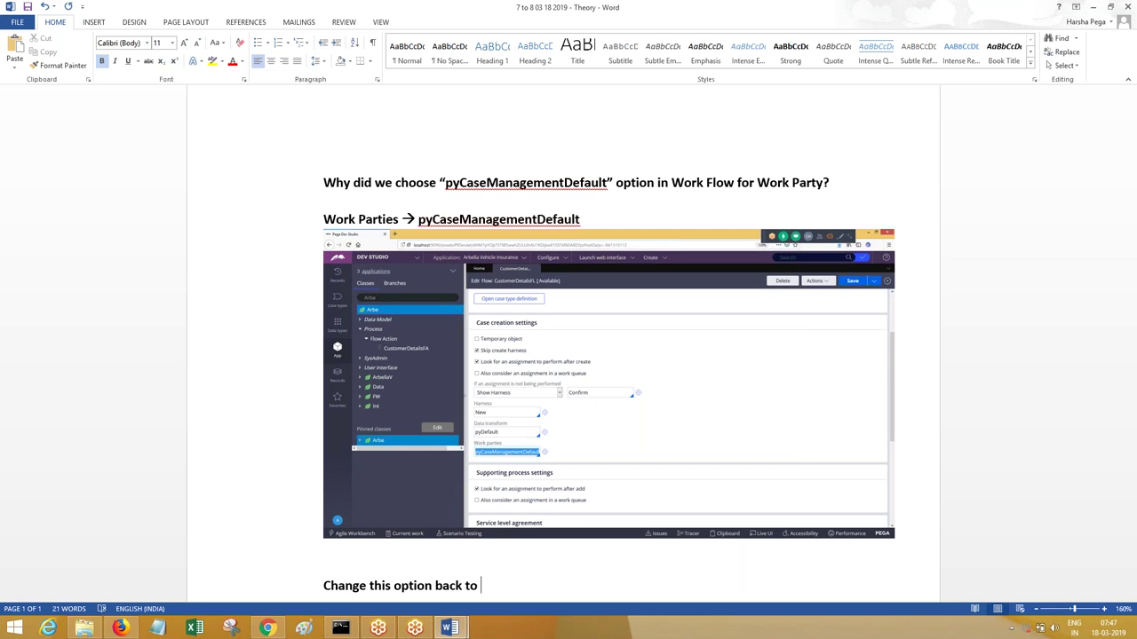
type(", Default.")
key("Return")
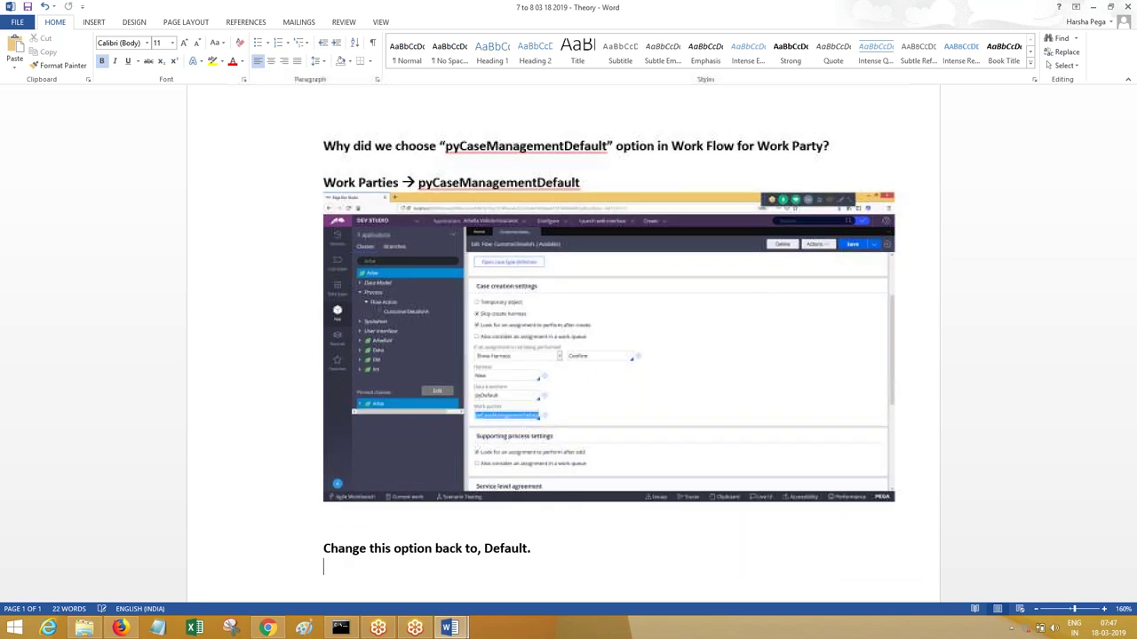
Step: Set the CustomerDetailsFL Work parties back to Default and save the flow
left_click(123, 629)
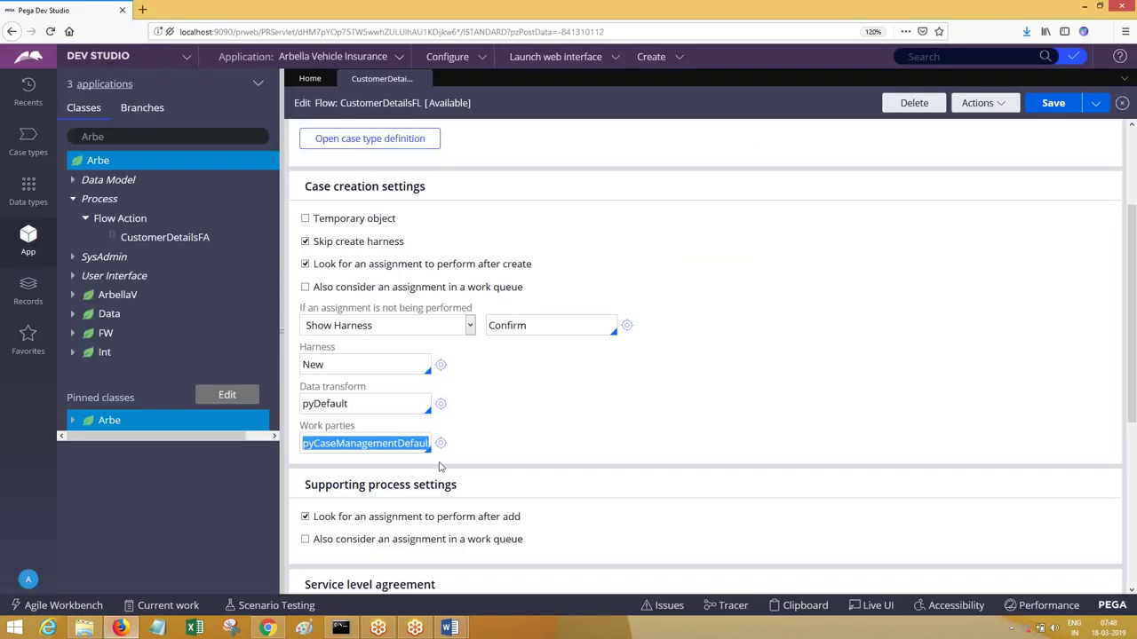
key("BackSpace")
type("Defa")
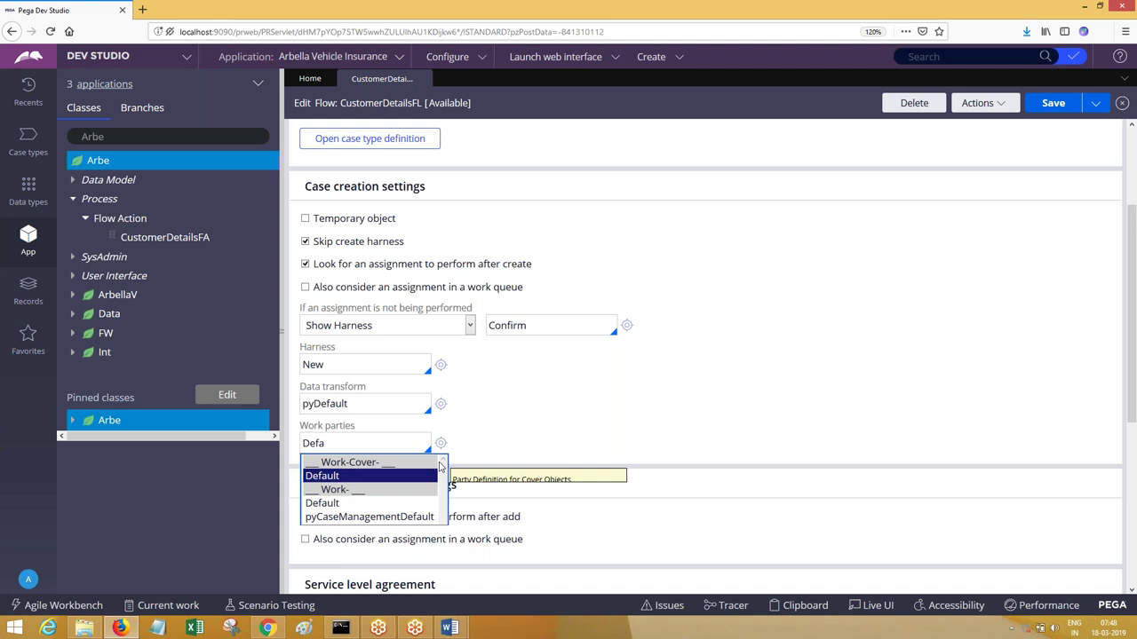
key("Return")
left_click(1065, 101)
Step: Paste the updated flow settings screenshot into Word captioned 'Save.'
left_click(386, 572)
key("ctrl+v")
type("Save.")
key("Return")
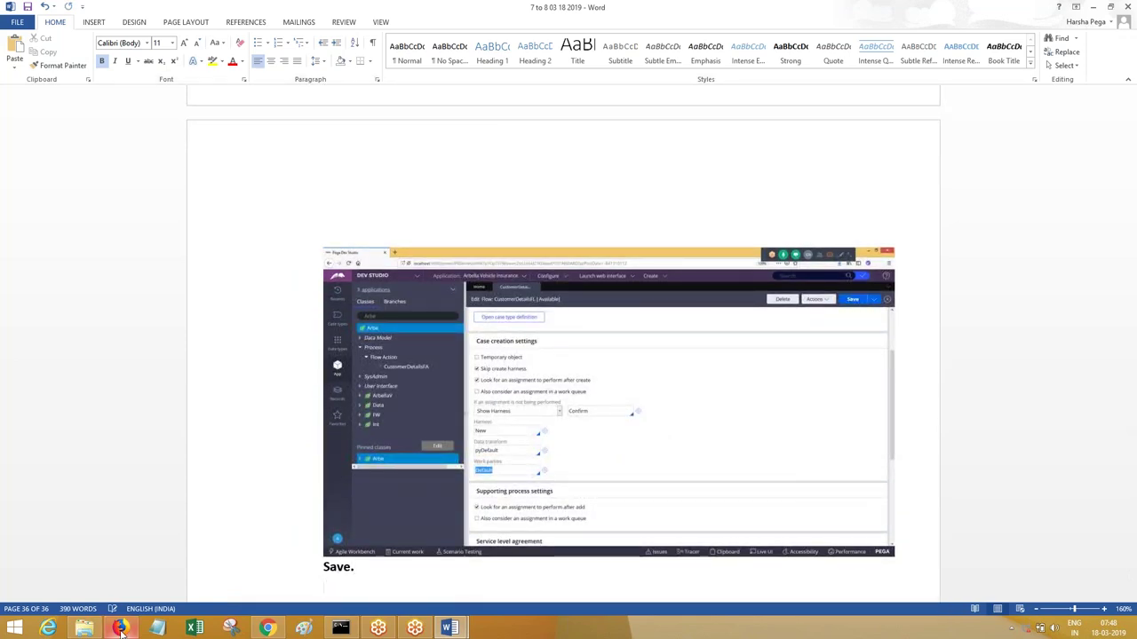
Step: Add the note 'Now run the flow.' to the Word guide
left_click(120, 628)
type("Now ")
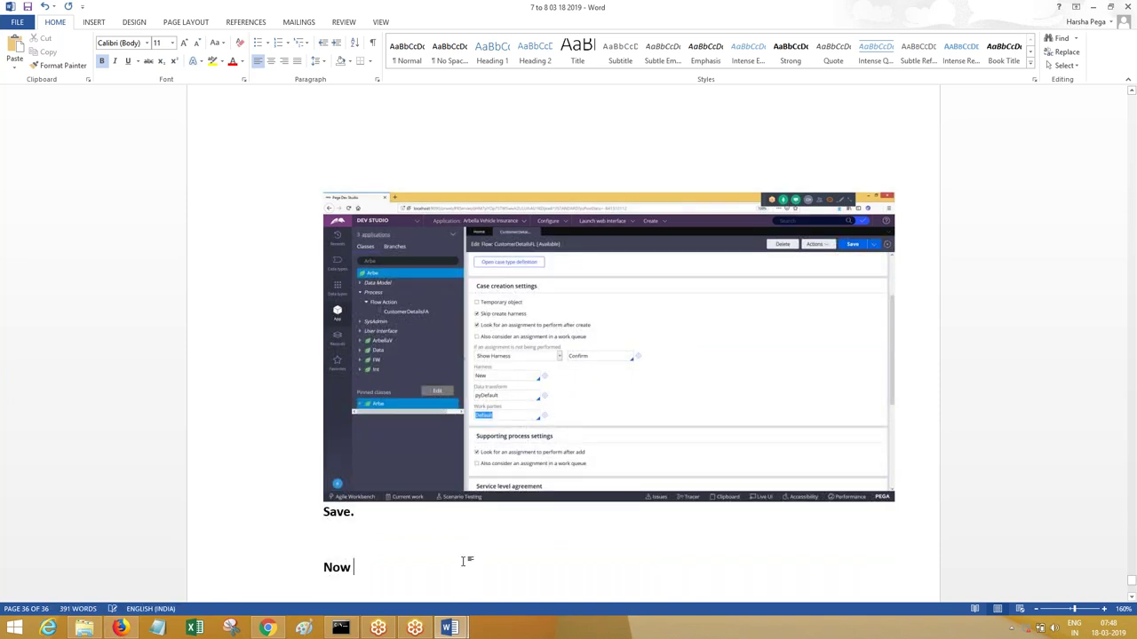
type("run the flow.w")
key("Return")
key("BackSpace")
key("BackSpace")
key("BackSpace")
key("BackSpace")
type("w.")
key("Return")
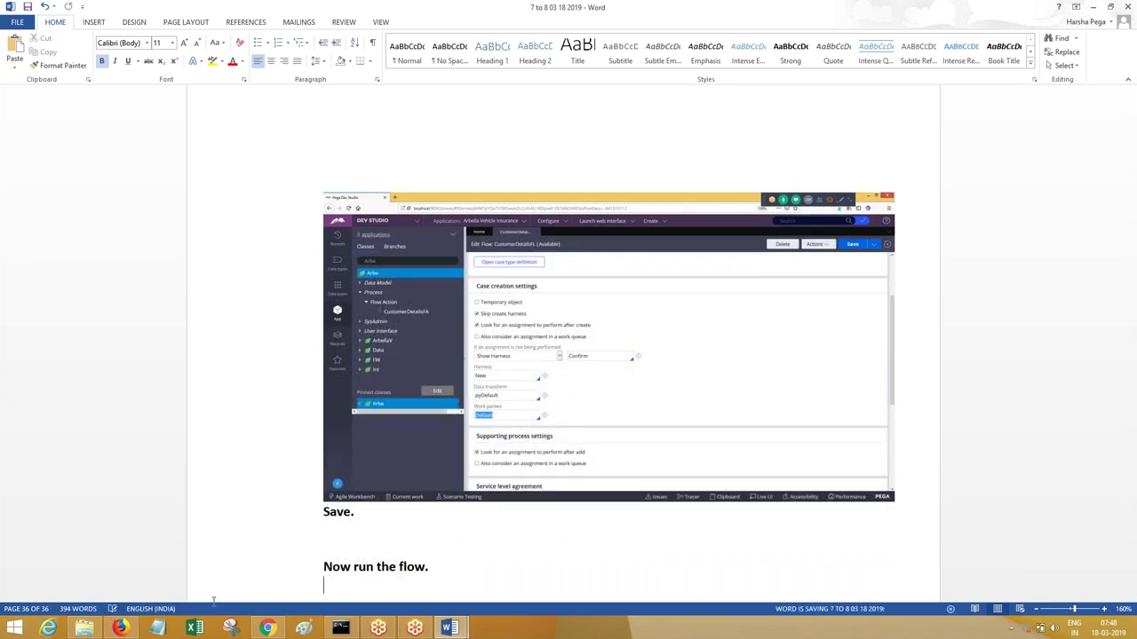
key("alt+Tab")
Step: Save and run CustomerDetailsFL, then paste the New case screenshot under 'Now run the flow.' in Word
left_click(1032, 105)
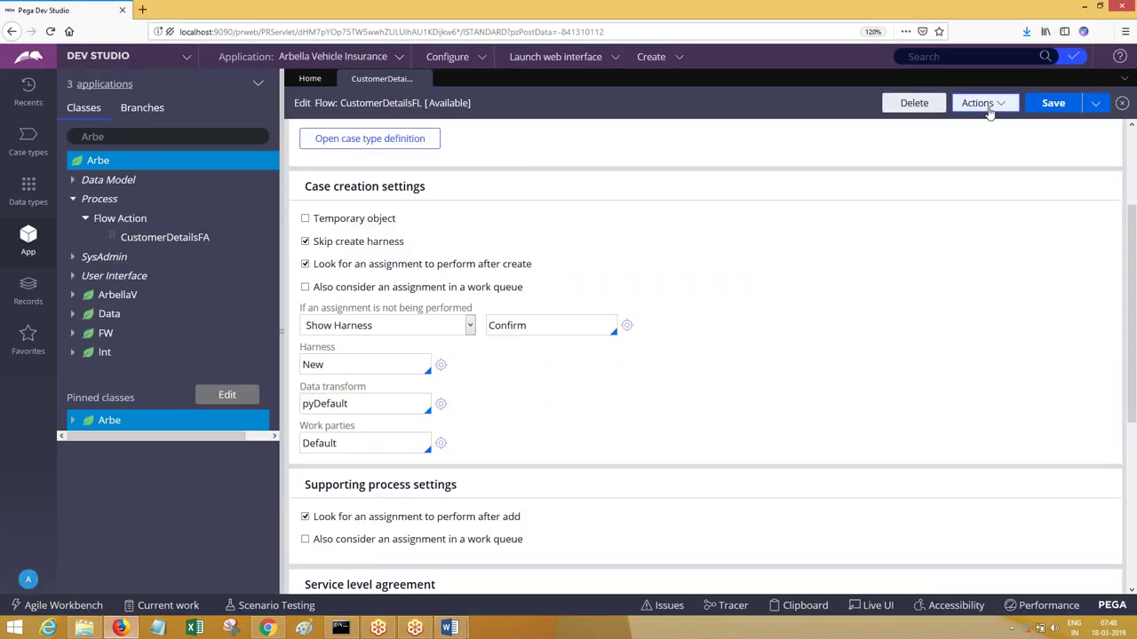
left_click(987, 109)
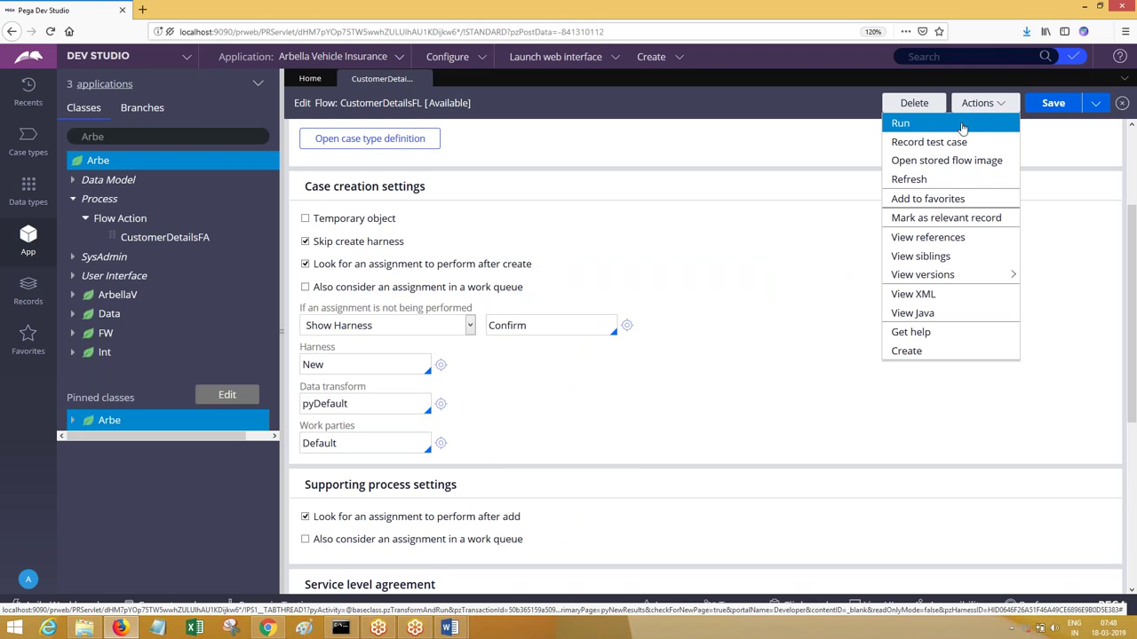
left_click(963, 129)
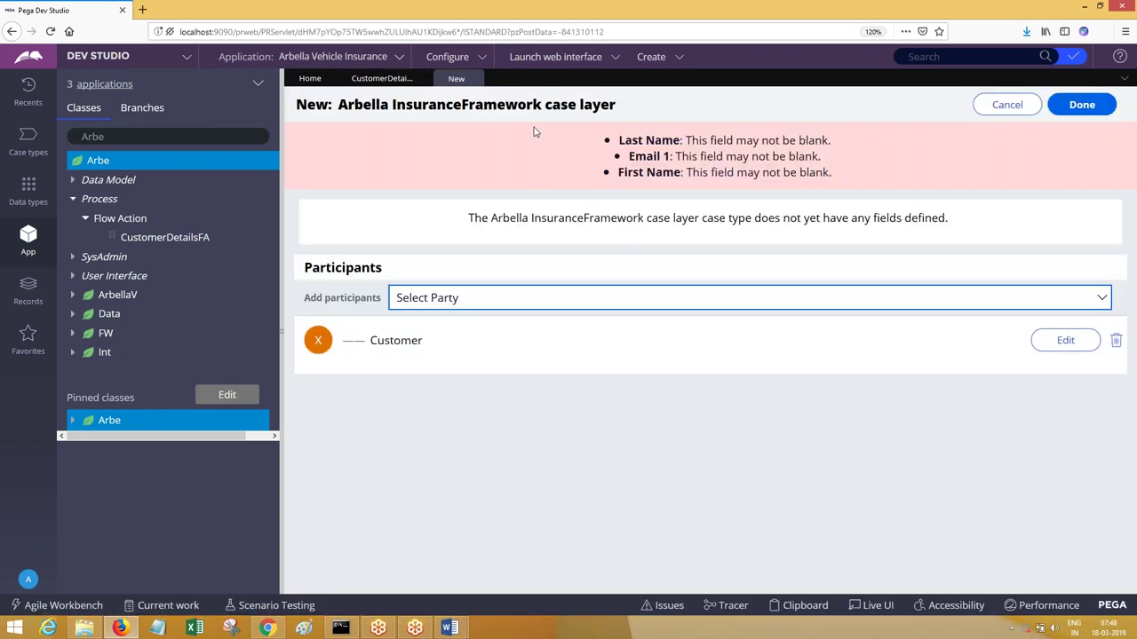
left_click(449, 628)
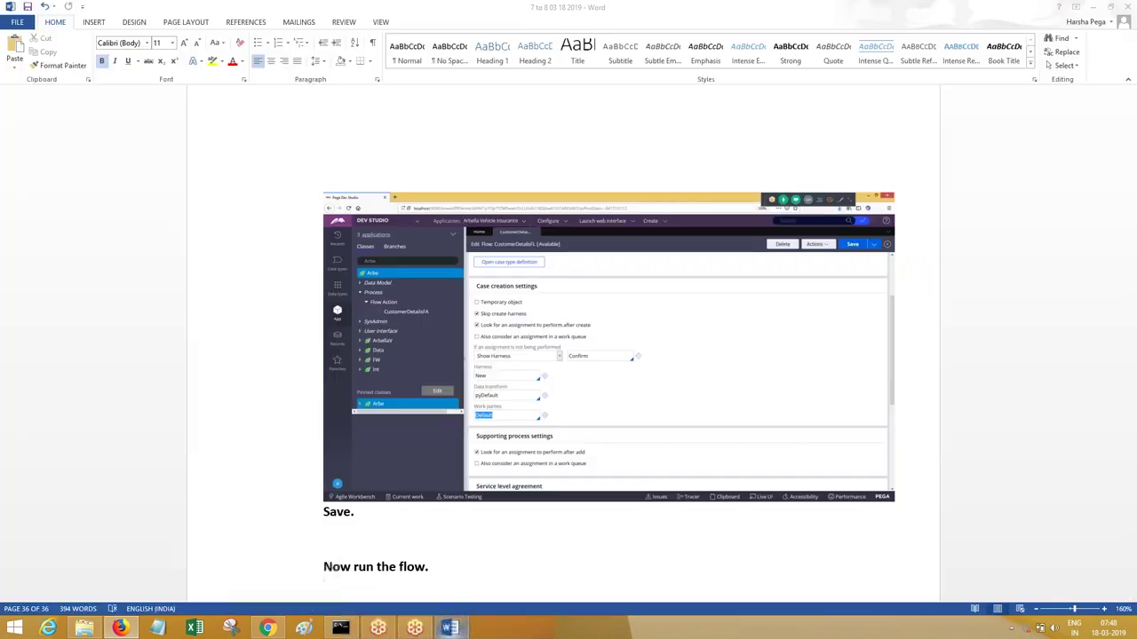
key("ctrl+v")
Step: Add the question 'Did we create this screen?' and answer that we didn't and don't need it yet
key("Return")
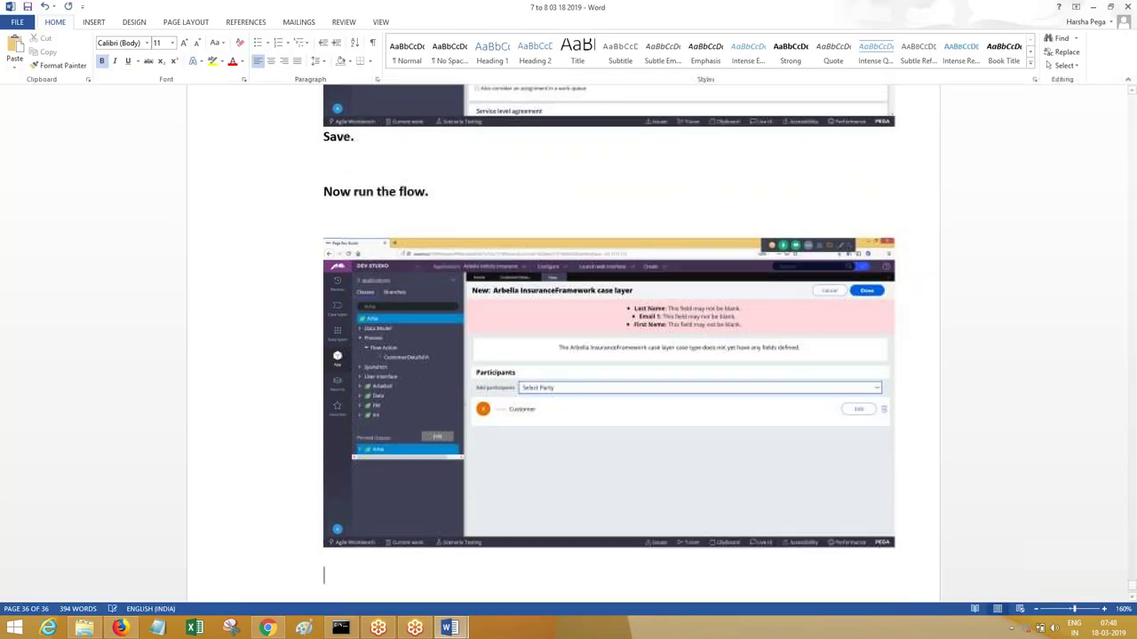
type("Did we create ")
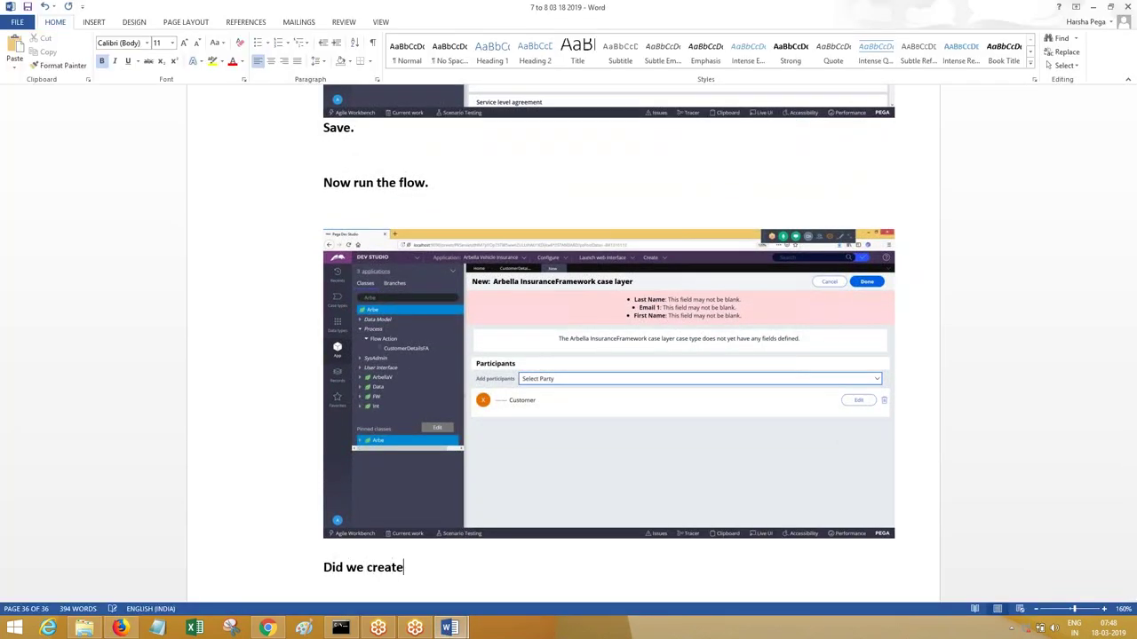
type("this screen")
type("?")
key("Return")
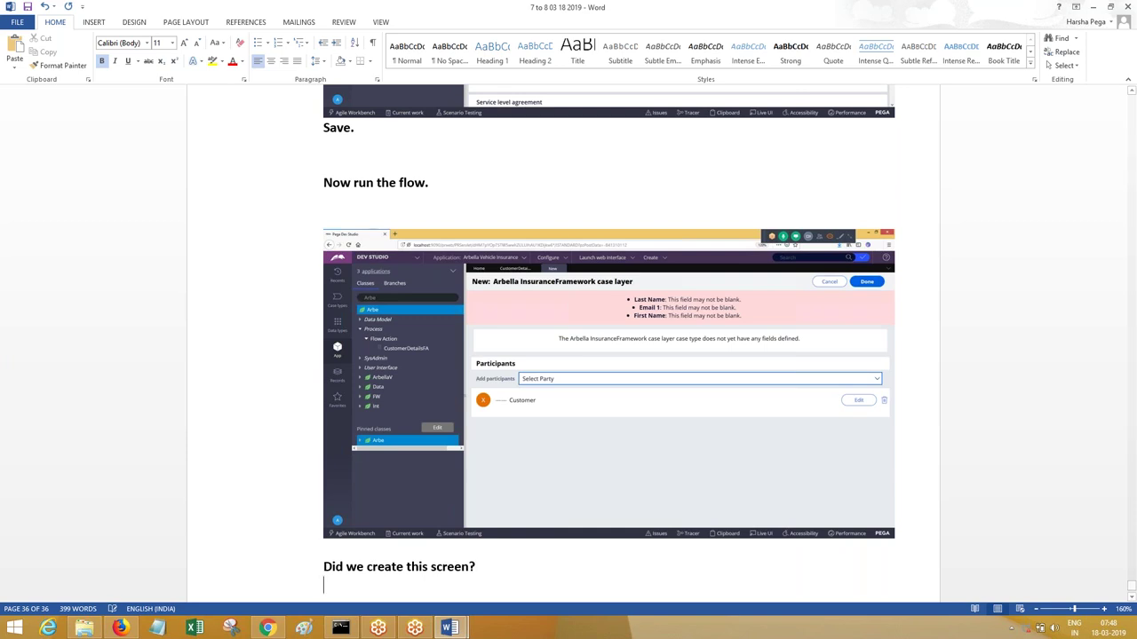
type("We did not this screen ")
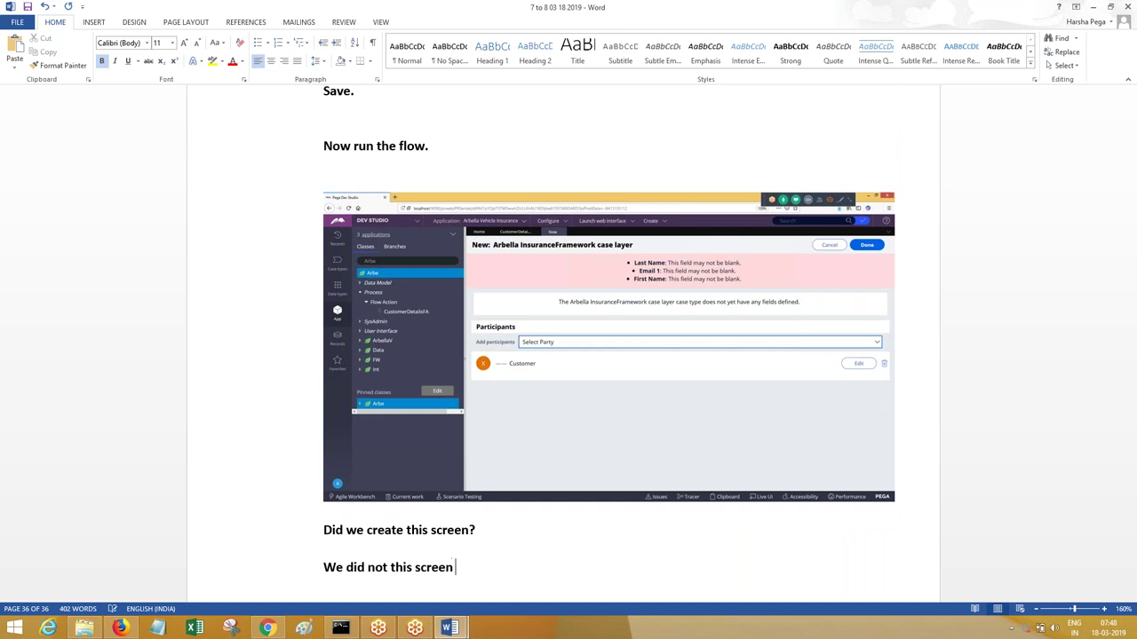
type("and we don't even n")
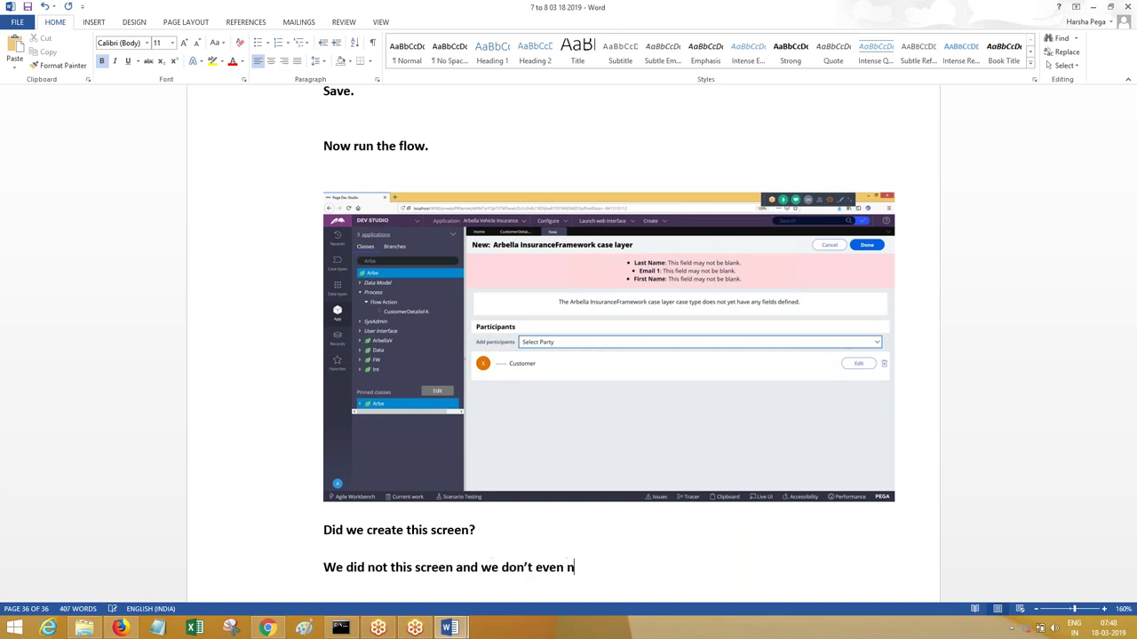
type("eed this screen as of now.")
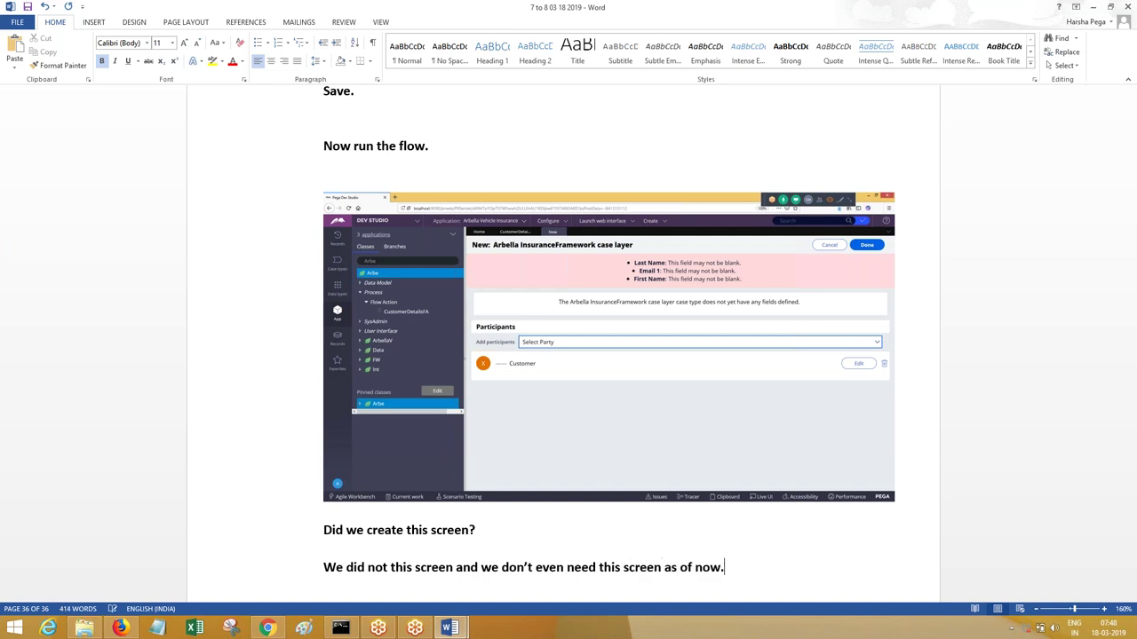
Step: Explain it is Pega's default 'New Harness' screen, loaded when running any flow
key("Return")
type("T")
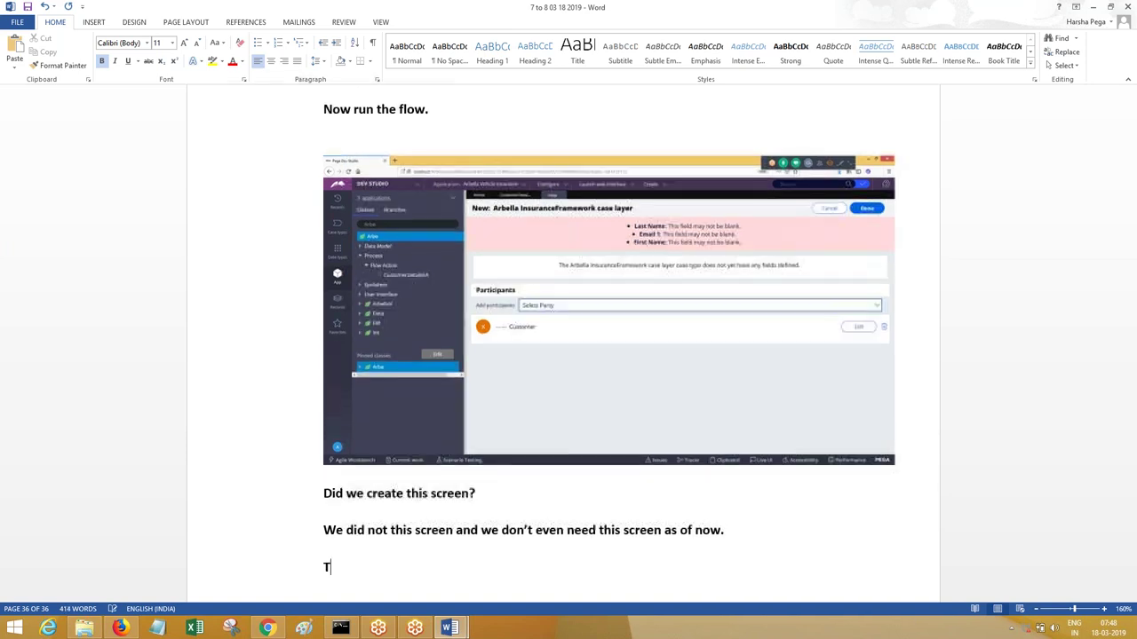
type("his is a def")
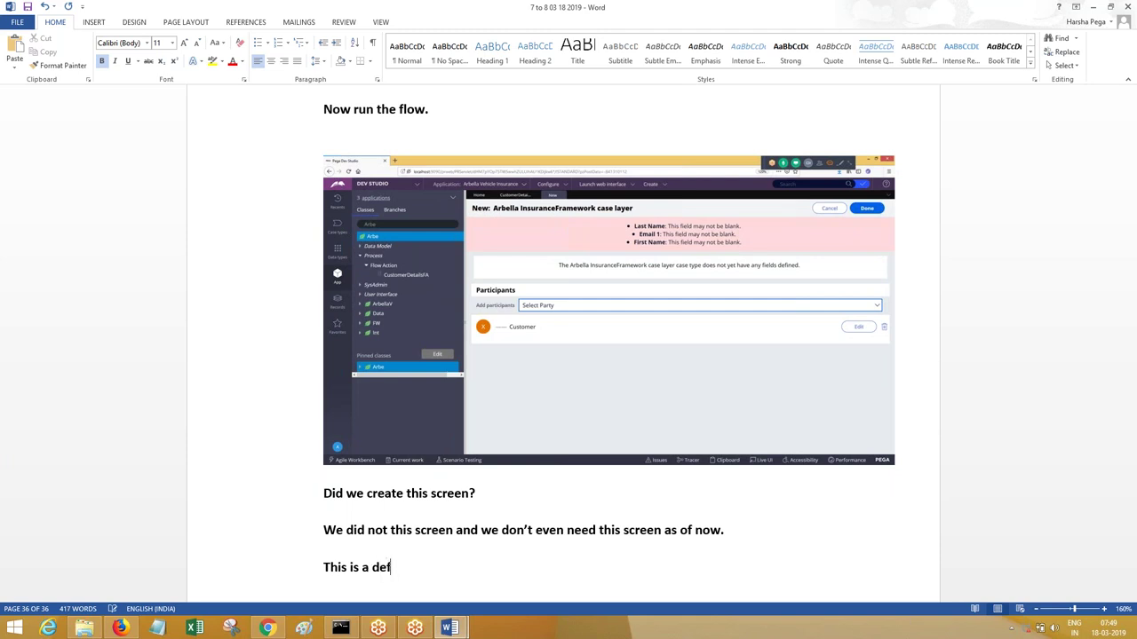
type("ault screen “New Harness”")
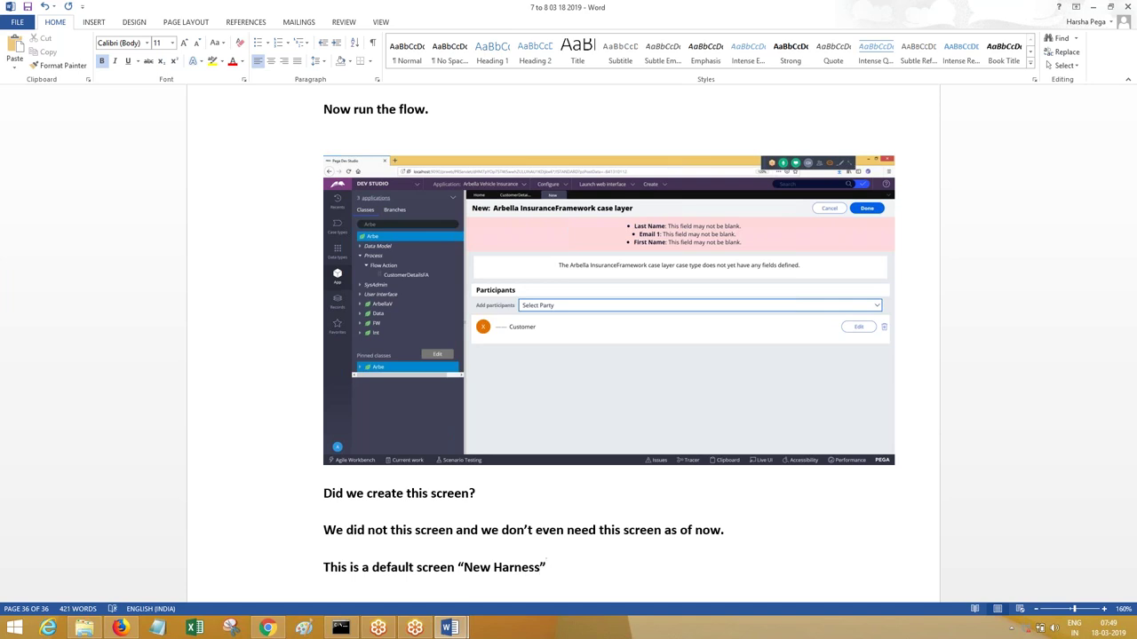
type(", provided by pega")
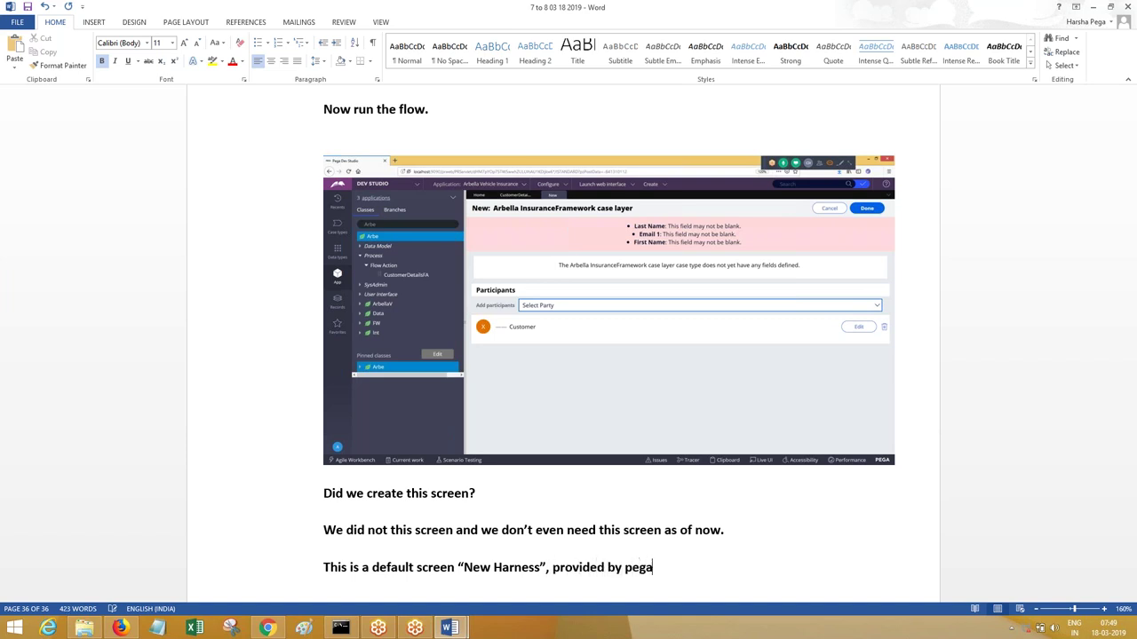
type(", which gets load")
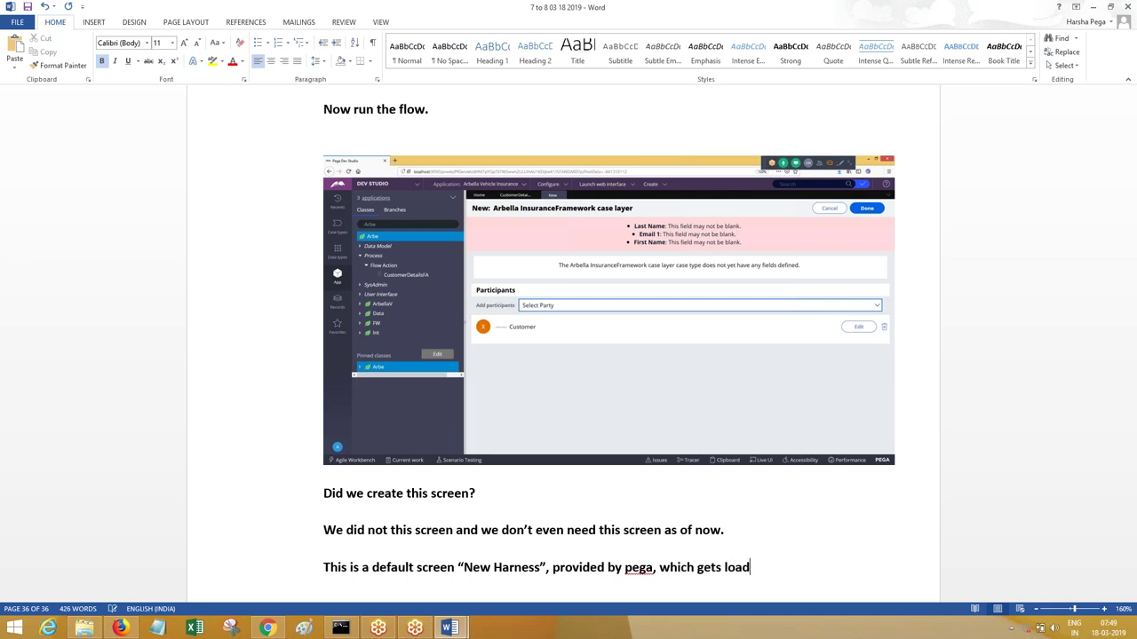
type("ed when run any flow.")
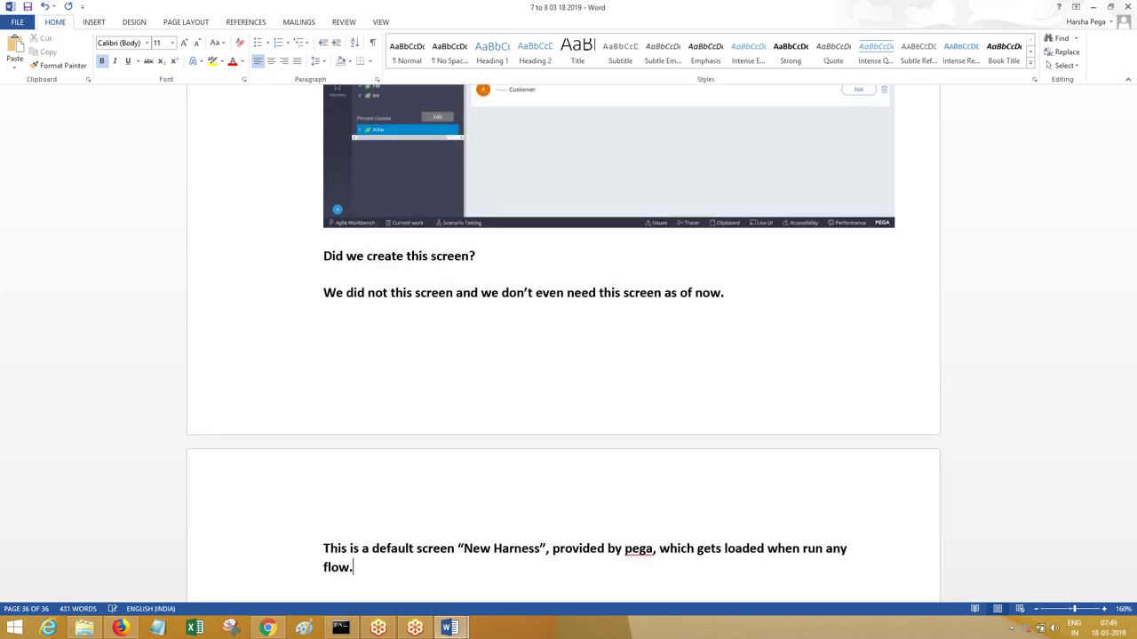
key("Return")
Step: Delete the Customer participant from the new case form and click Done to create the case
left_click(120, 628)
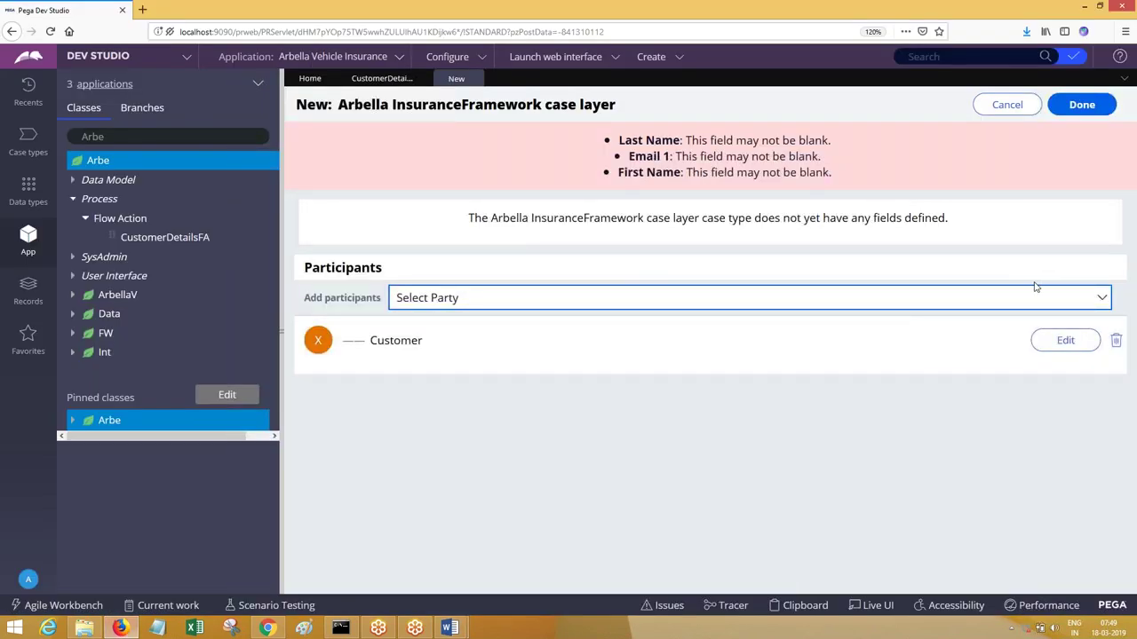
left_click(1115, 341)
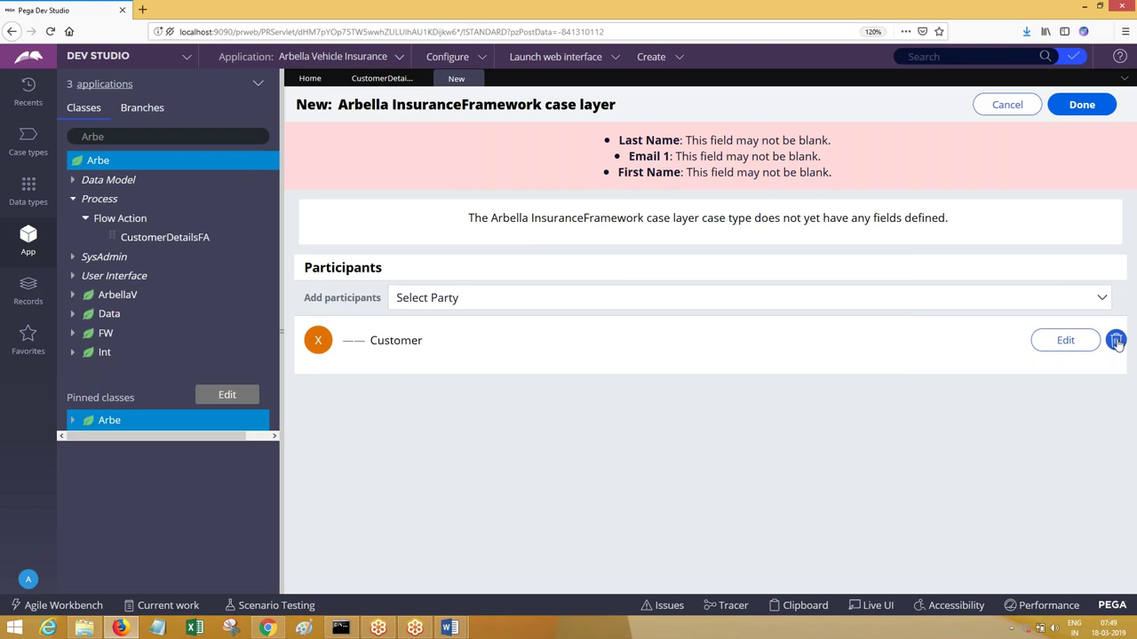
left_click(1080, 105)
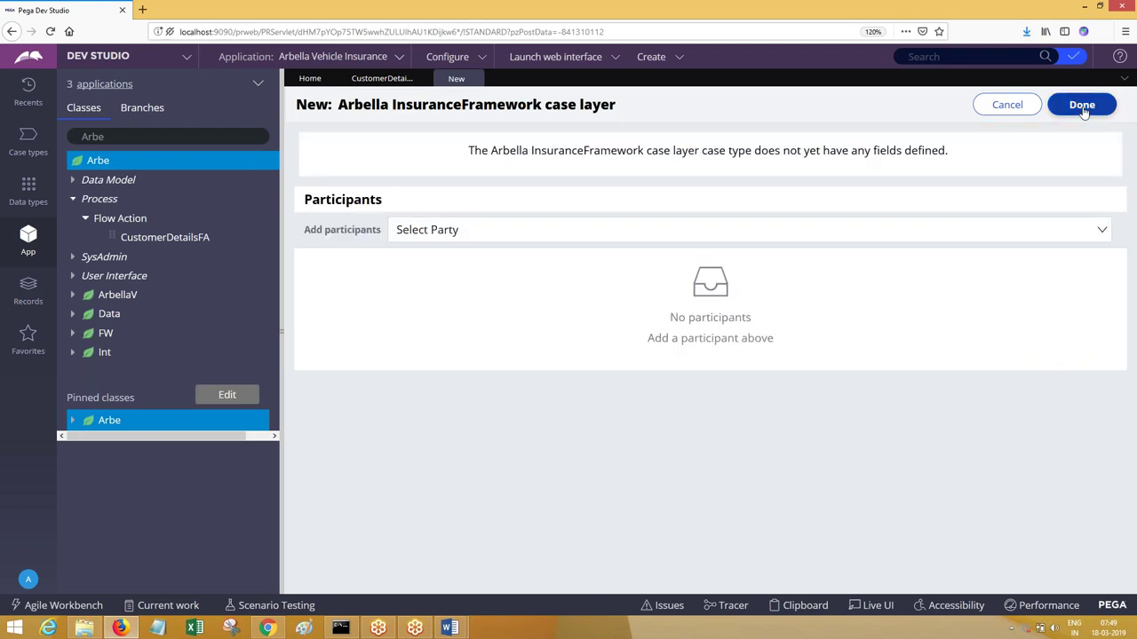
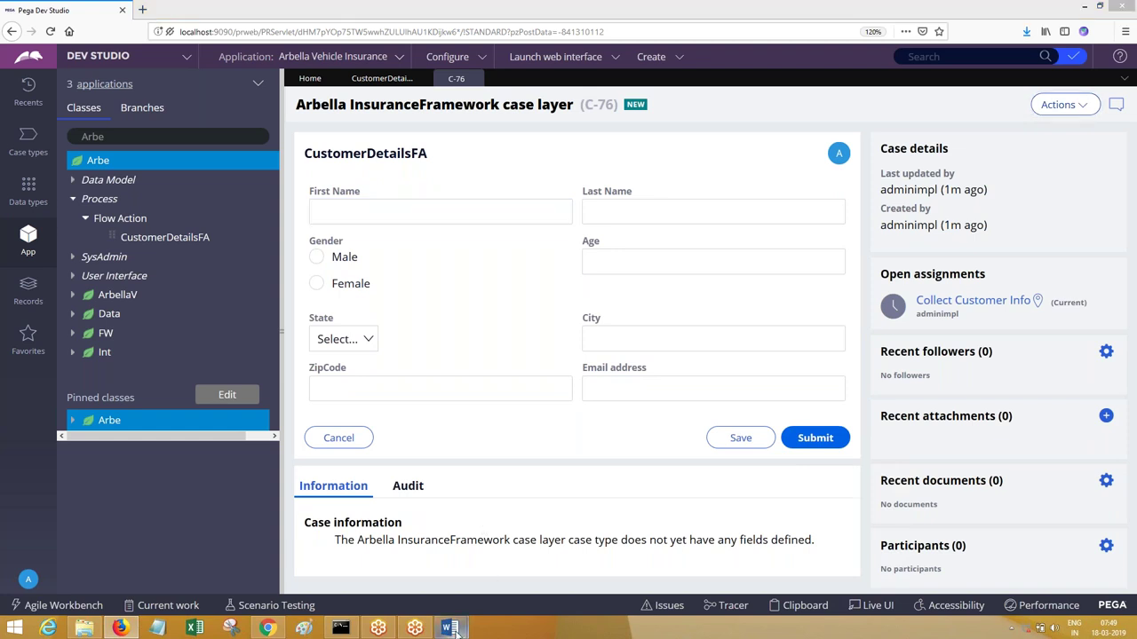
Step: Add the step 'click on delete icon, click on Done button' to the notes, with the Pega case-form screenshot below it
mouse_move(451, 628)
left_click(420, 603)
type("click on d")
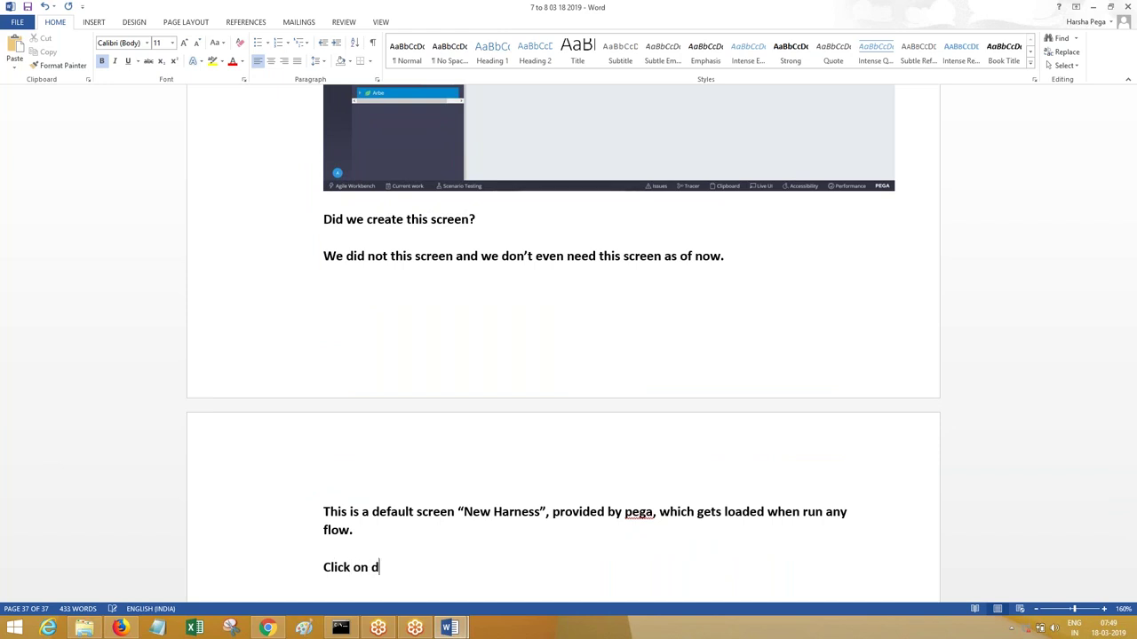
type("elete icon, click on Done button")
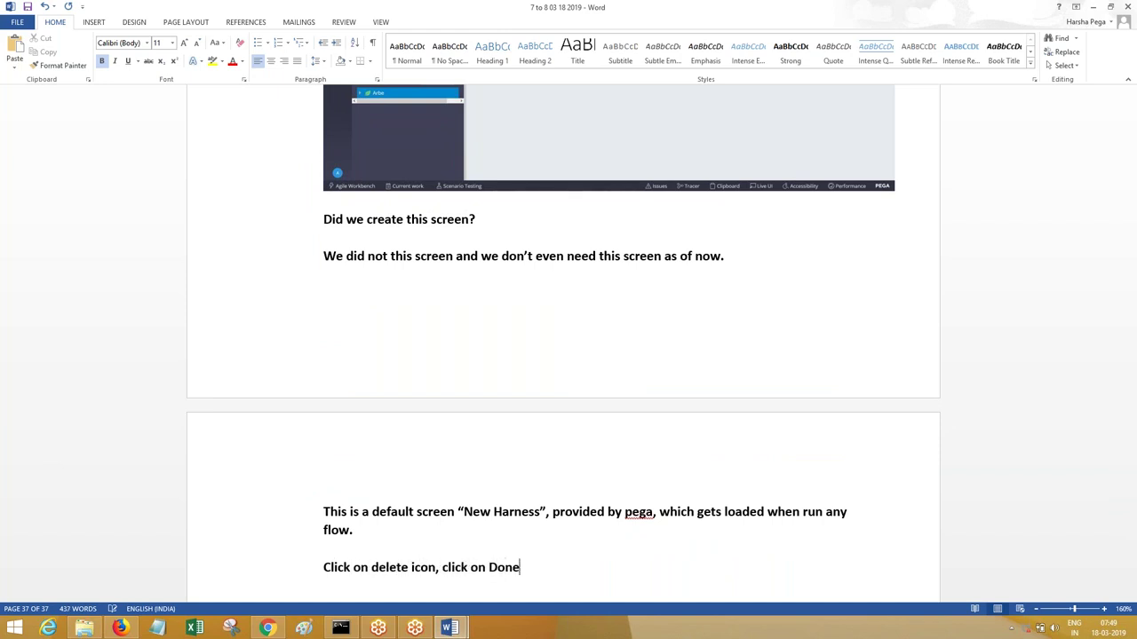
key("Return")
key("ctrl+v")
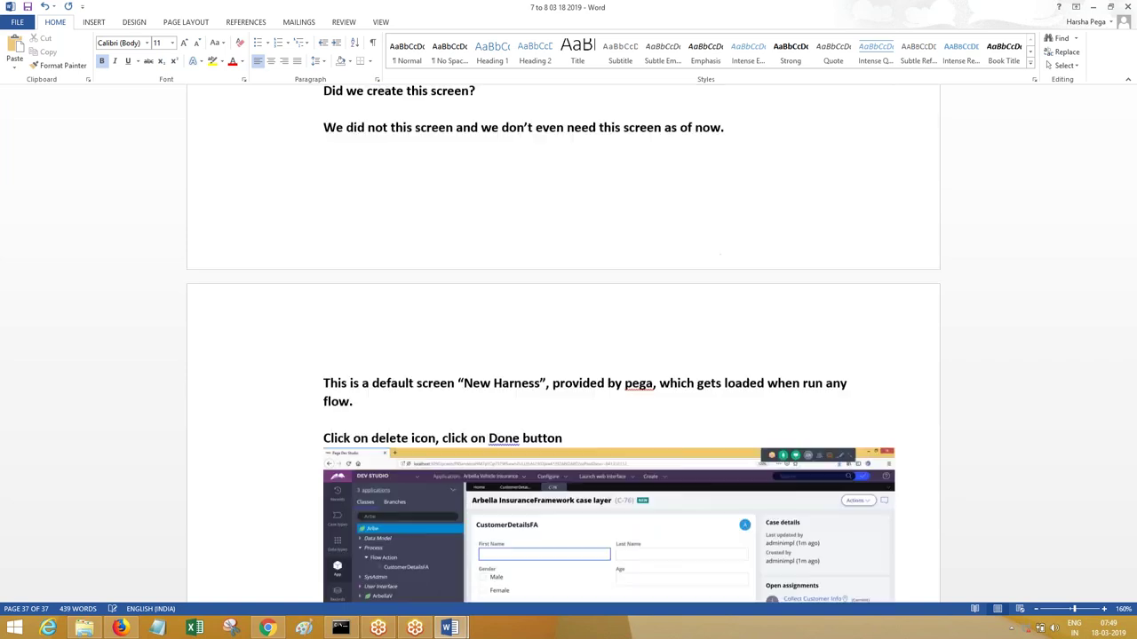
Step: Add the line 'Now we got our customer details.' and save the notes
key("Return")
type("Now we got out")
key("BackSpace")
type("r d")
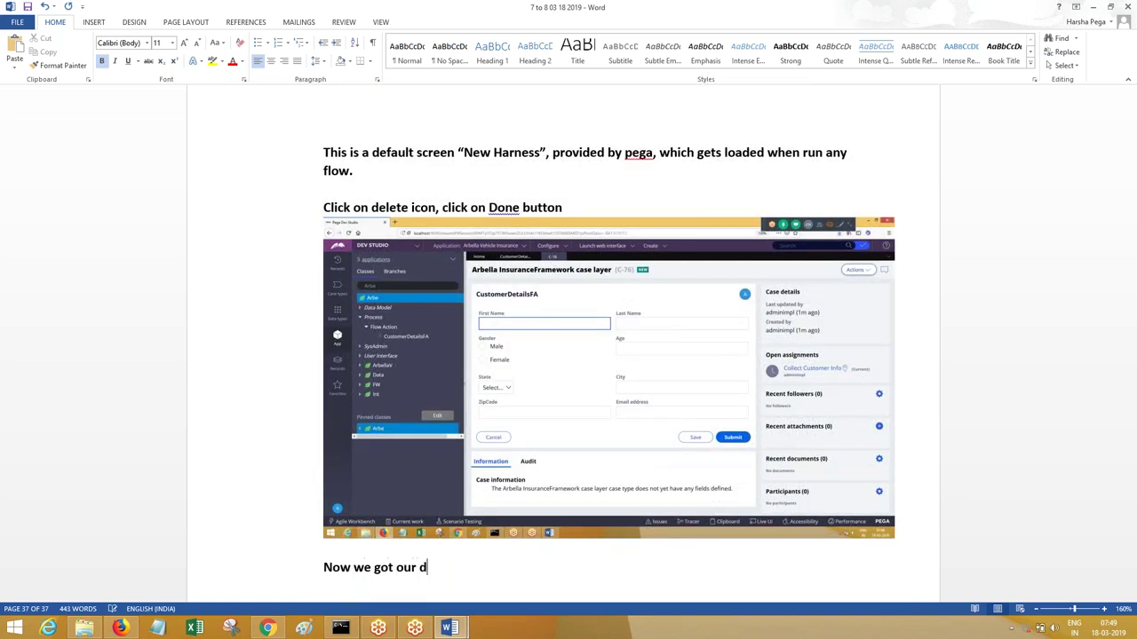
type("ustomer details.")
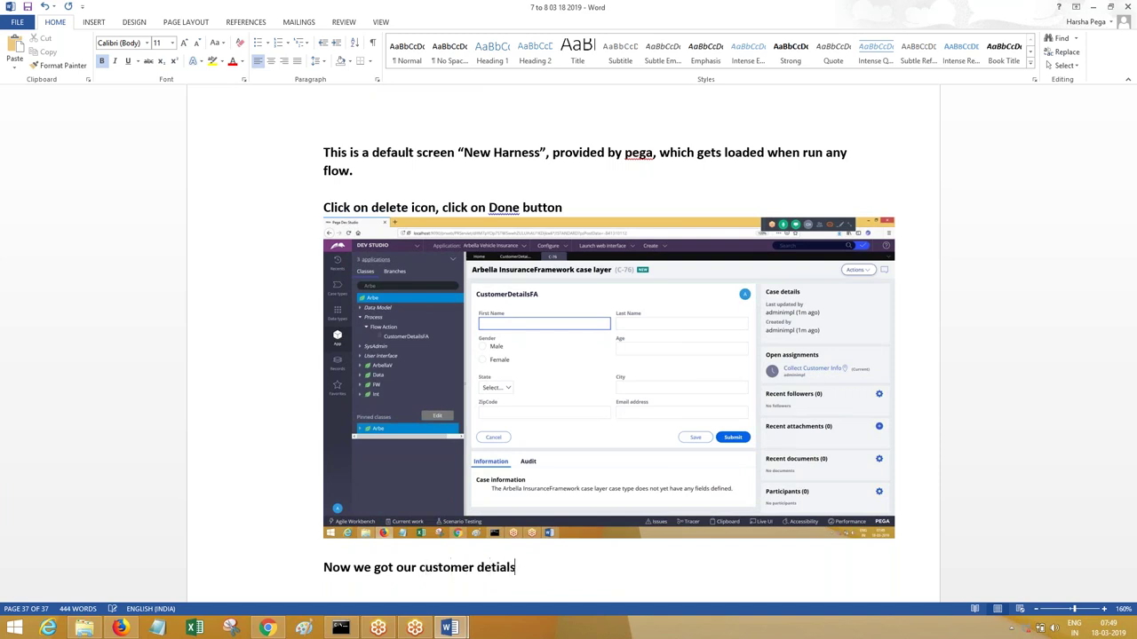
key("Return")
key("ctrl+s")
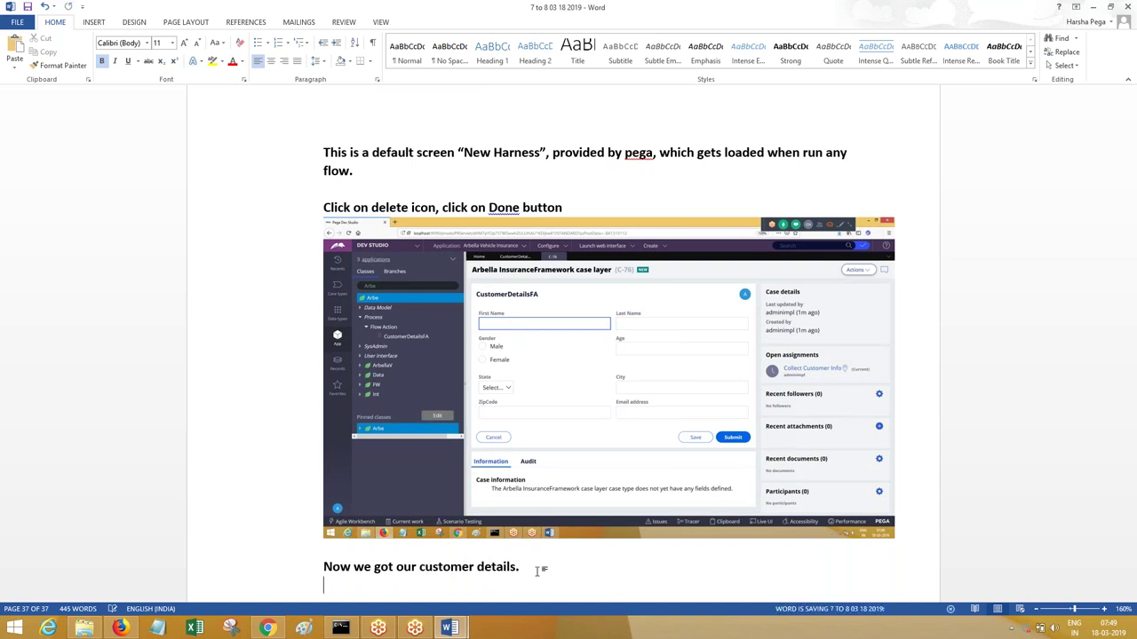
Step: Close the C-76 case tab in Pega and return to the Word notes
left_click(126, 631)
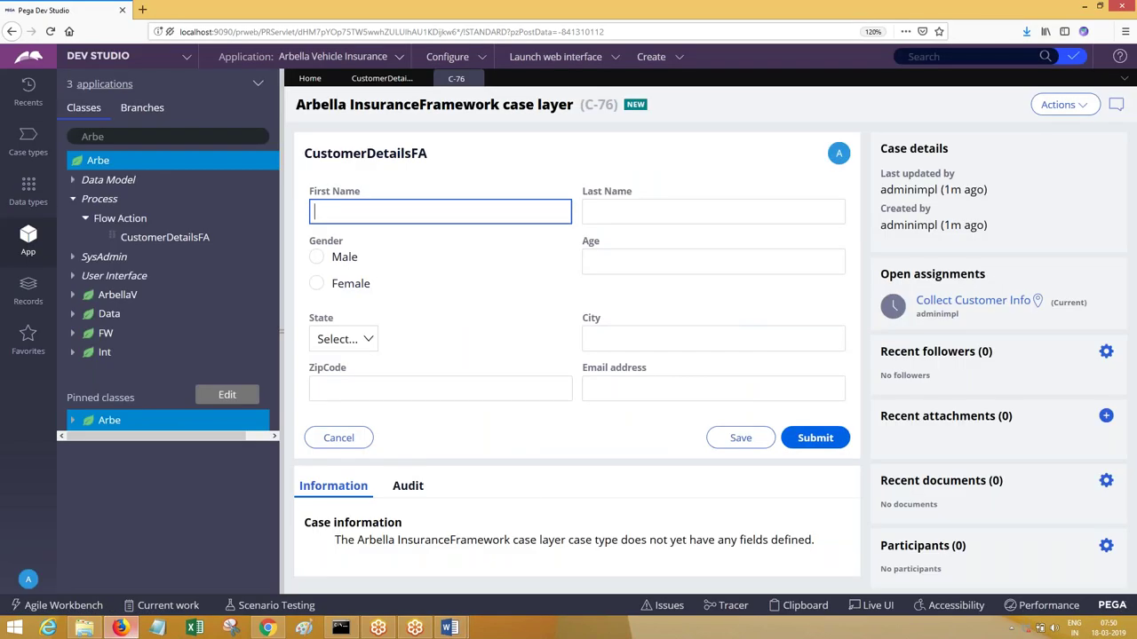
left_click(475, 79)
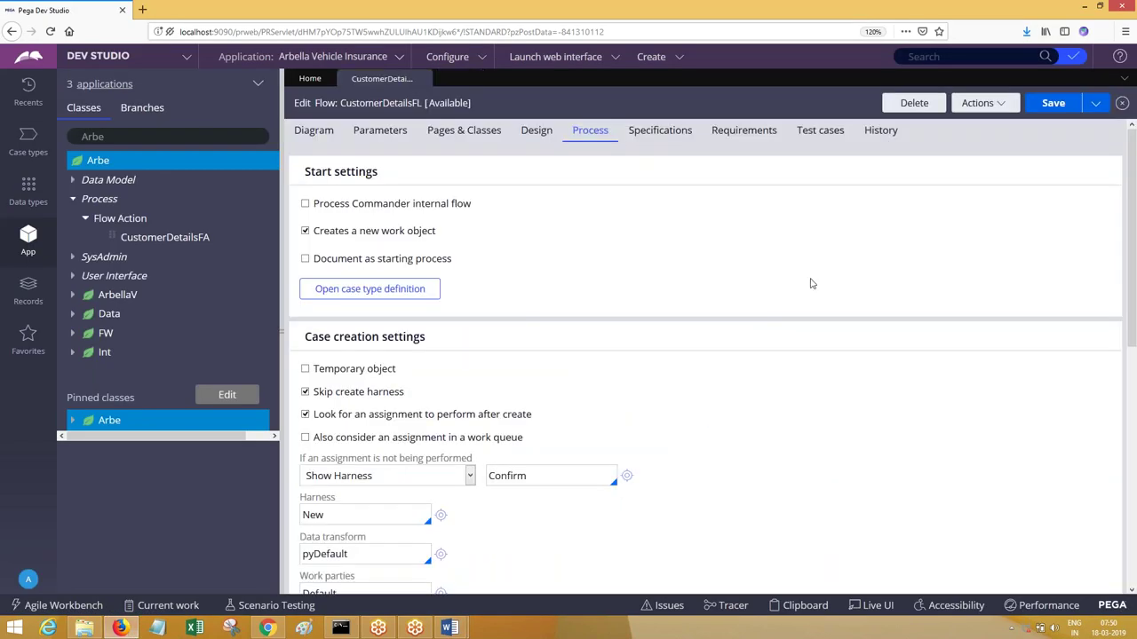
left_click(131, 630)
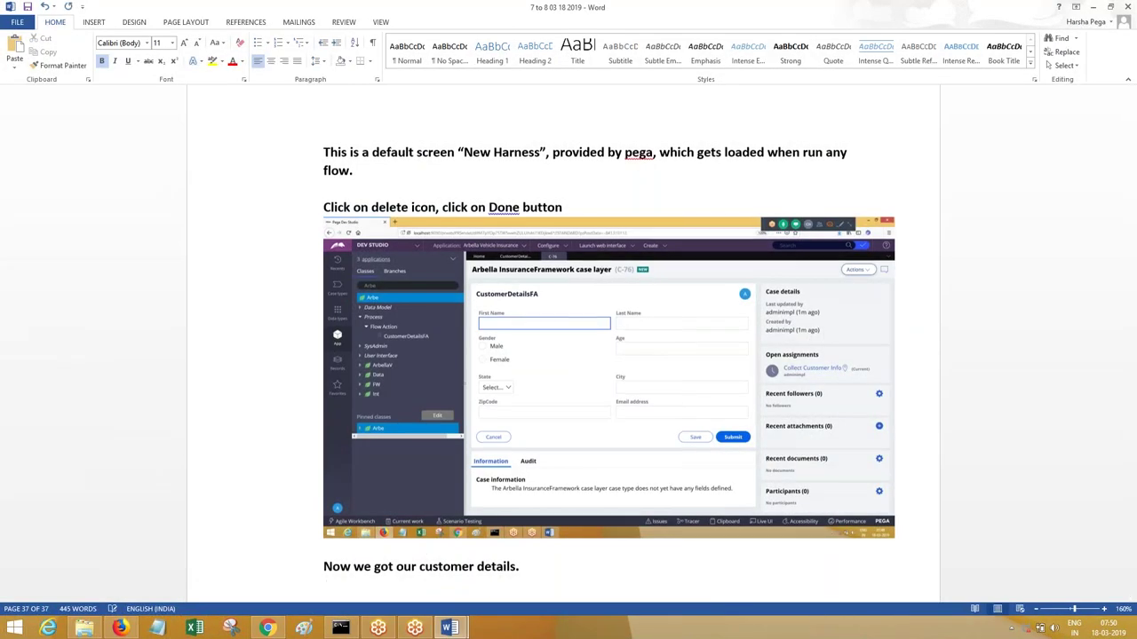
Step: Write the note 'Now change the Work Parties option to pyCaseManagermentDefault'
key("Return")
type("Now change the W")
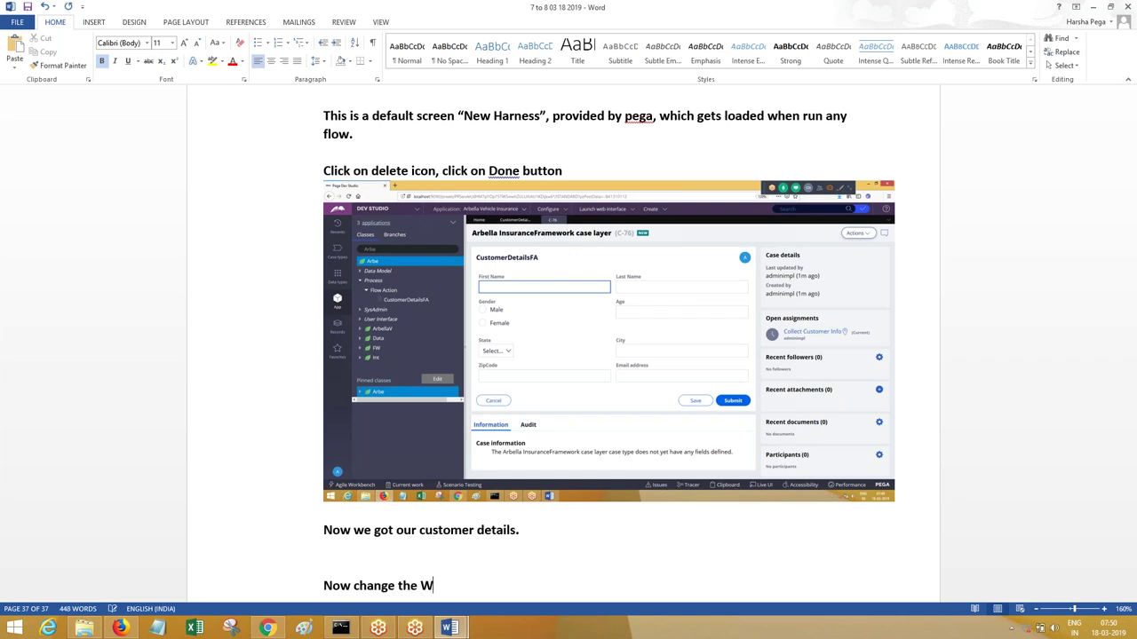
type("ork Parties option to pyCaseMa")
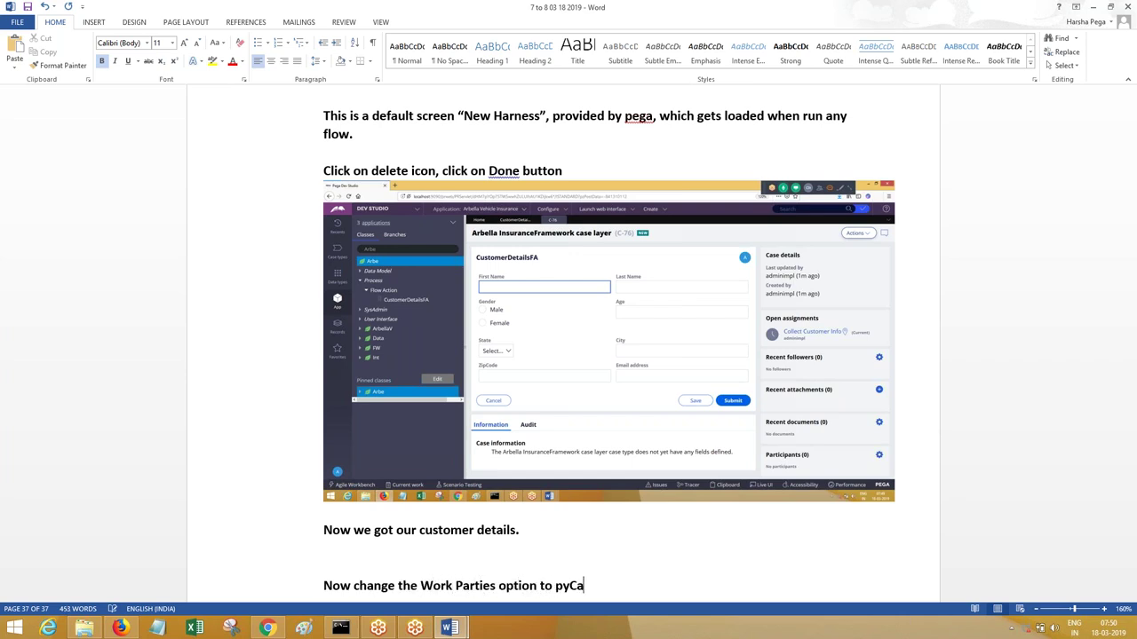
type("mentDefauklt")
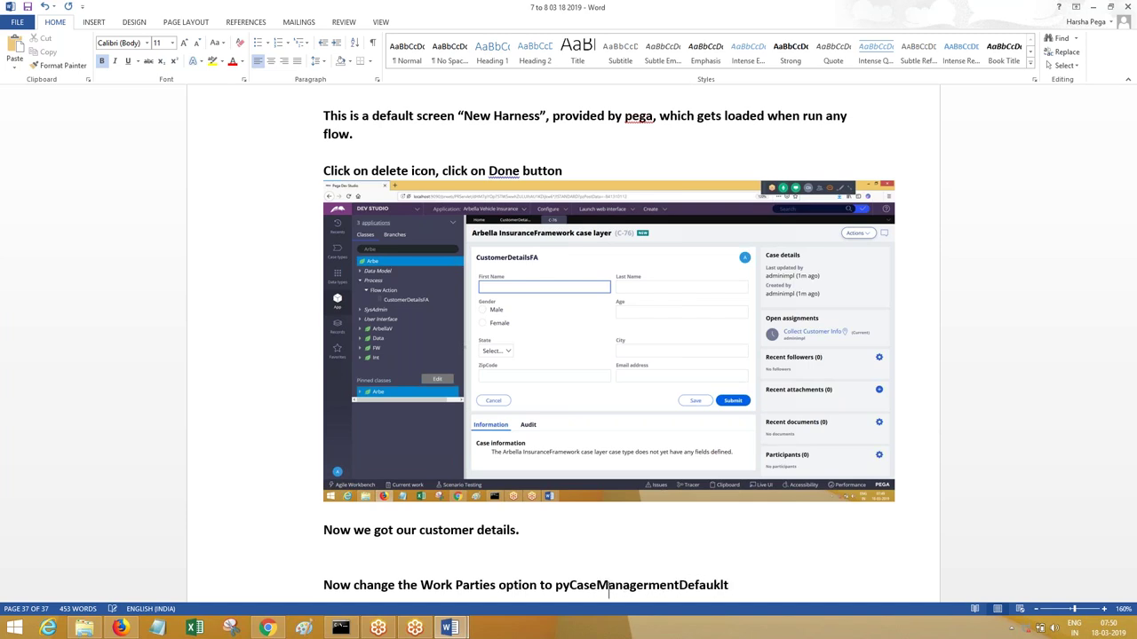
key("Return")
key("BackSpace")
key("BackSpace")
key("BackSpace")
key("BackSpace")
type("lt")
key("Return")
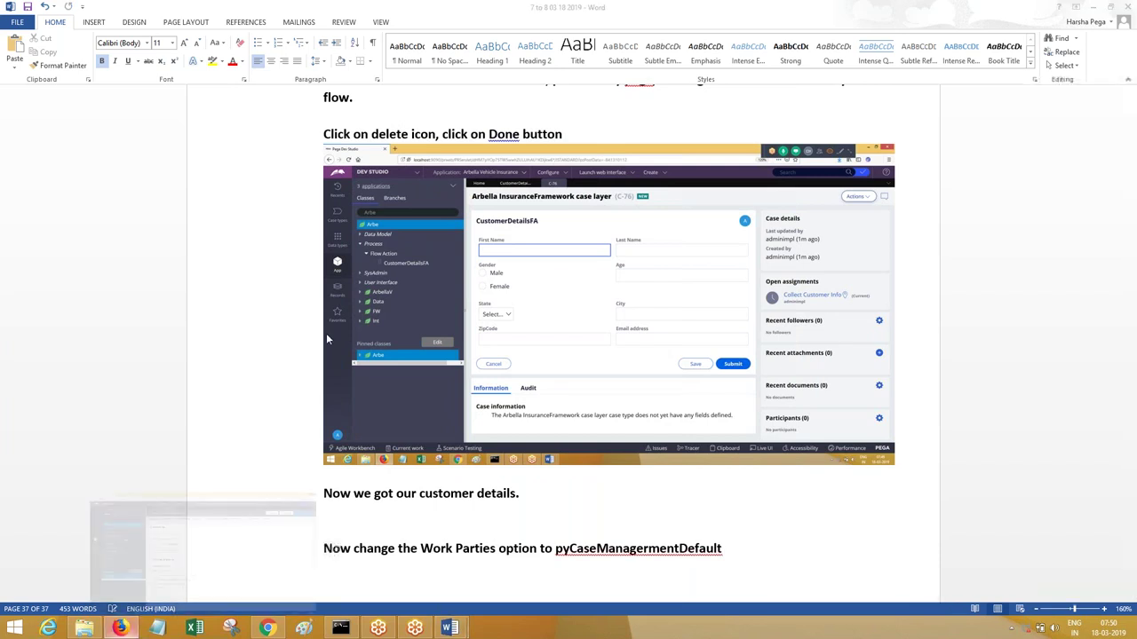
left_click(120, 628)
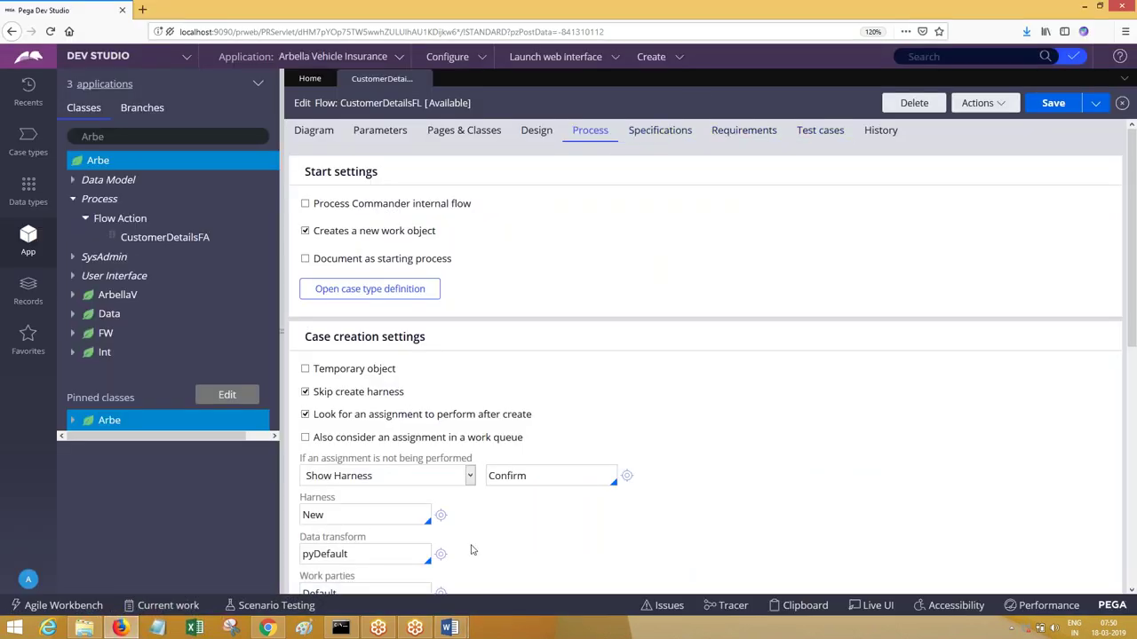
Step: Choose pyCaseManagementDefault as CustomerDetailsFL's Work parties, save the flow, and highlight the value
left_click(347, 587)
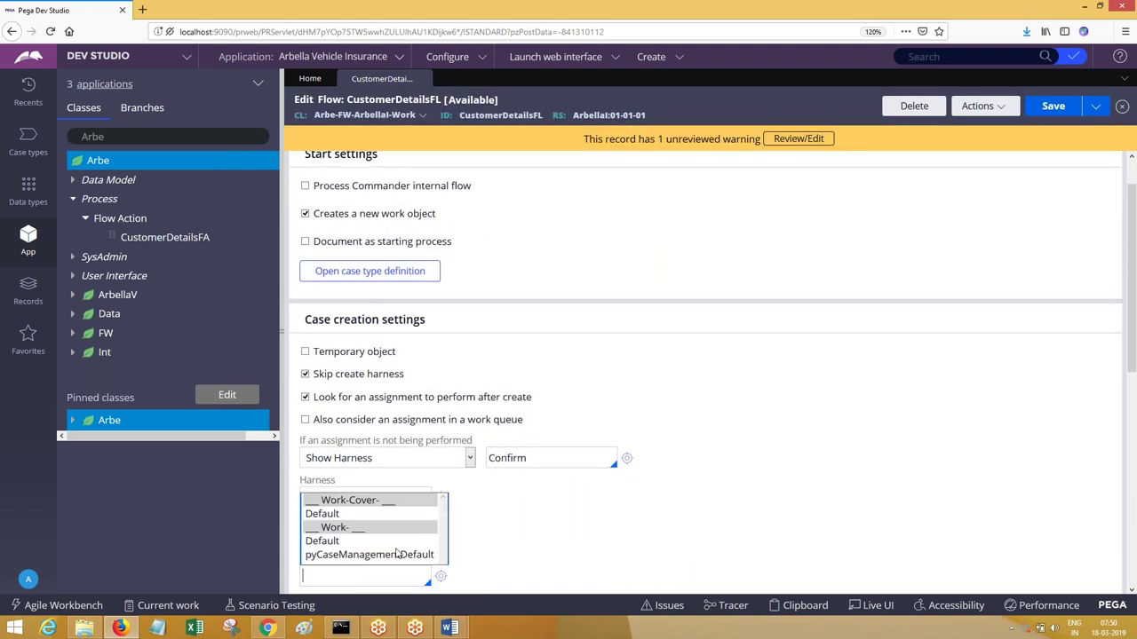
left_click(397, 554)
key("ctrl+a")
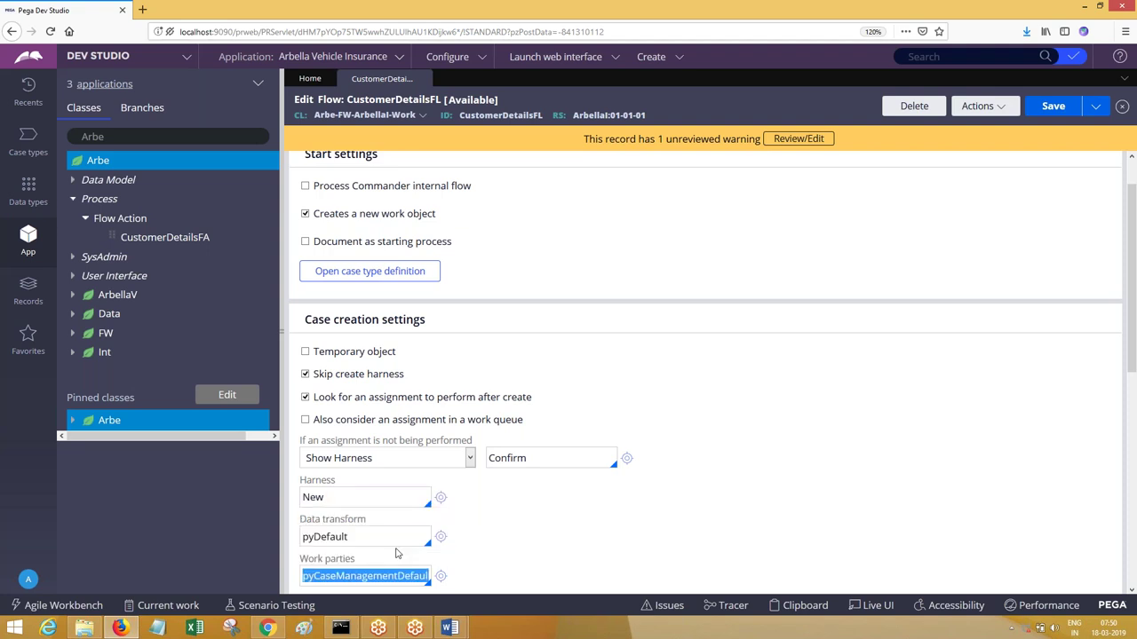
left_click(1056, 108)
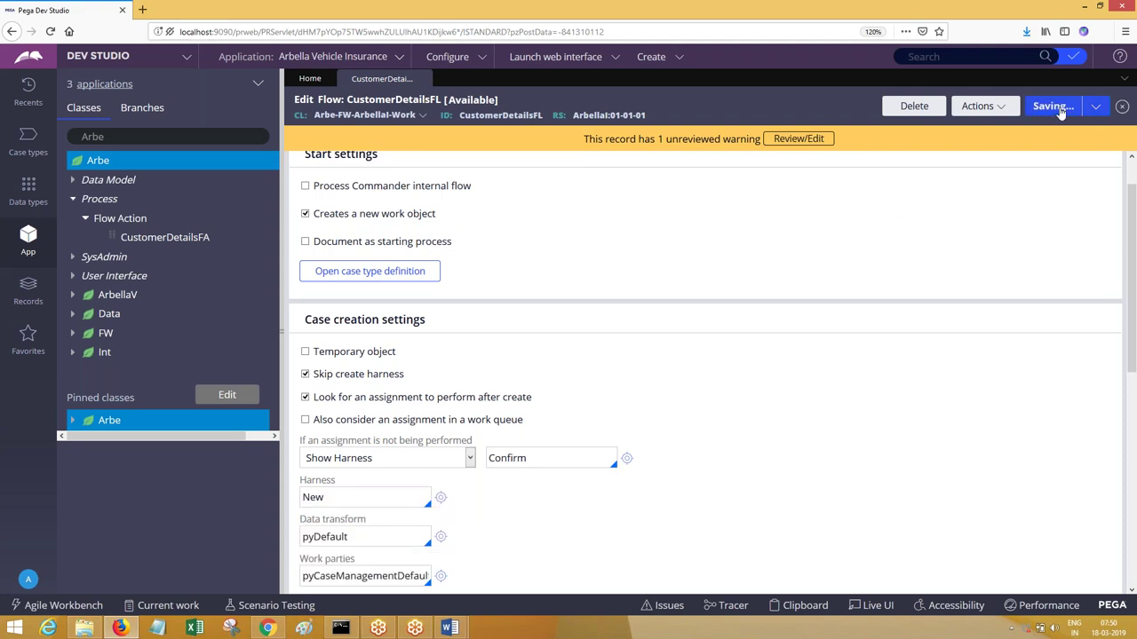
scroll(622, 355, "down", 3)
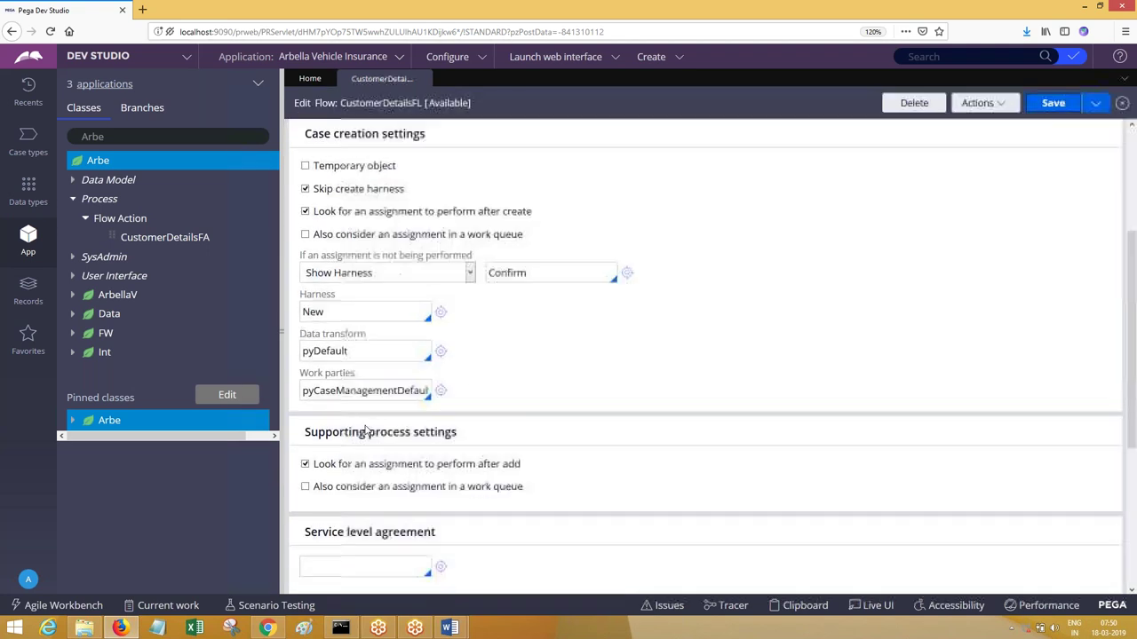
double_click(358, 392)
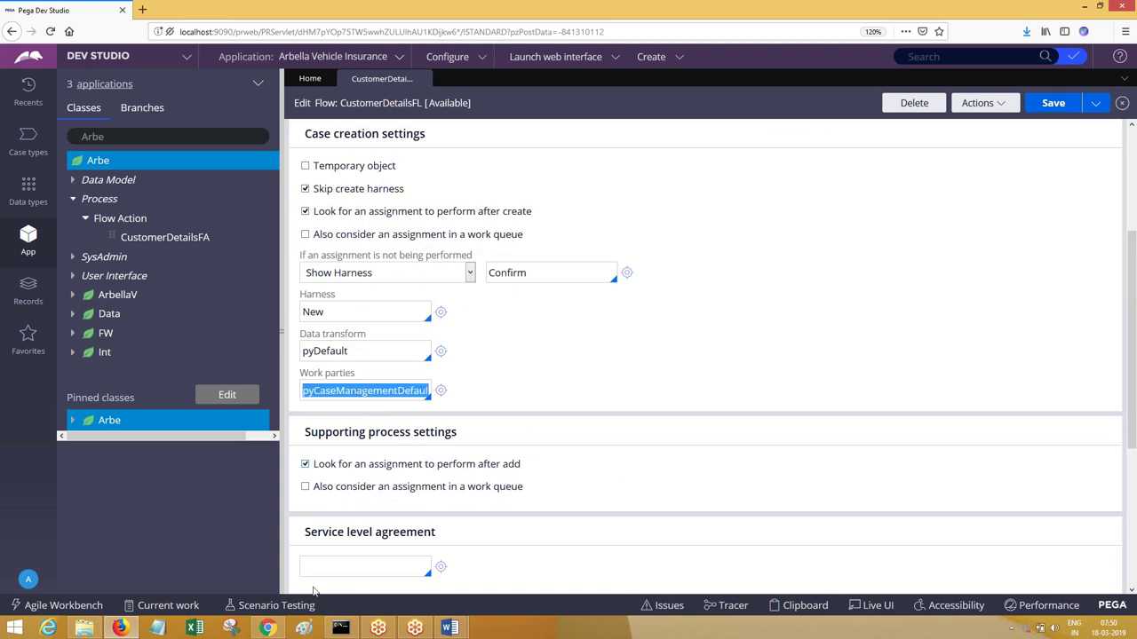
left_click(449, 628)
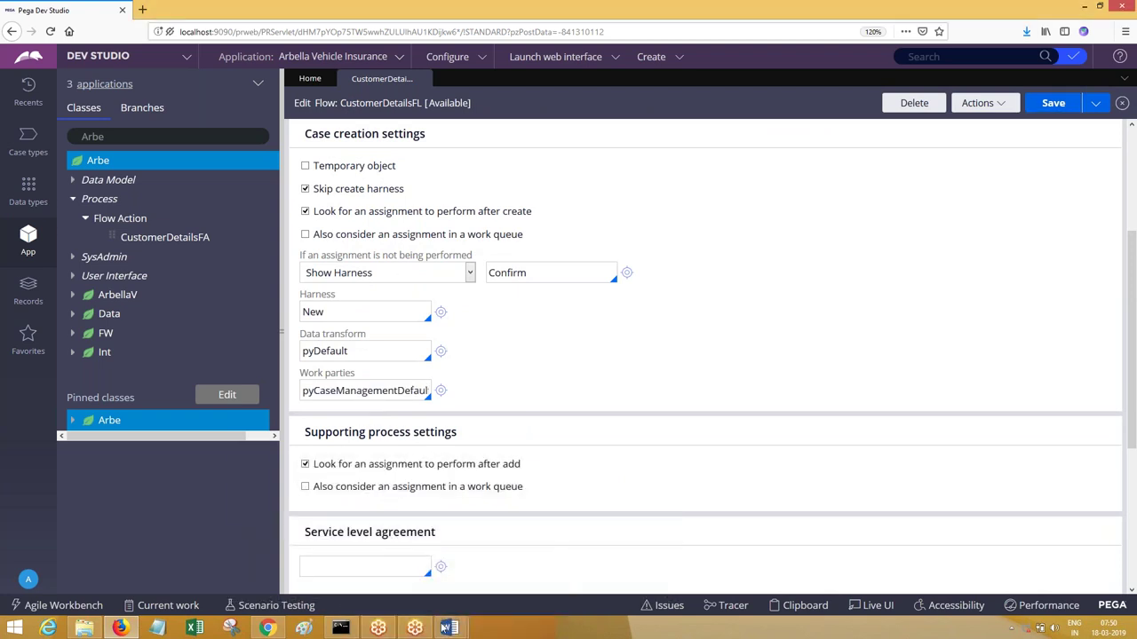
left_click(449, 628)
Step: Paste the flow settings screenshot into the notes and add the line 'Save. run'
key("ctrl+v")
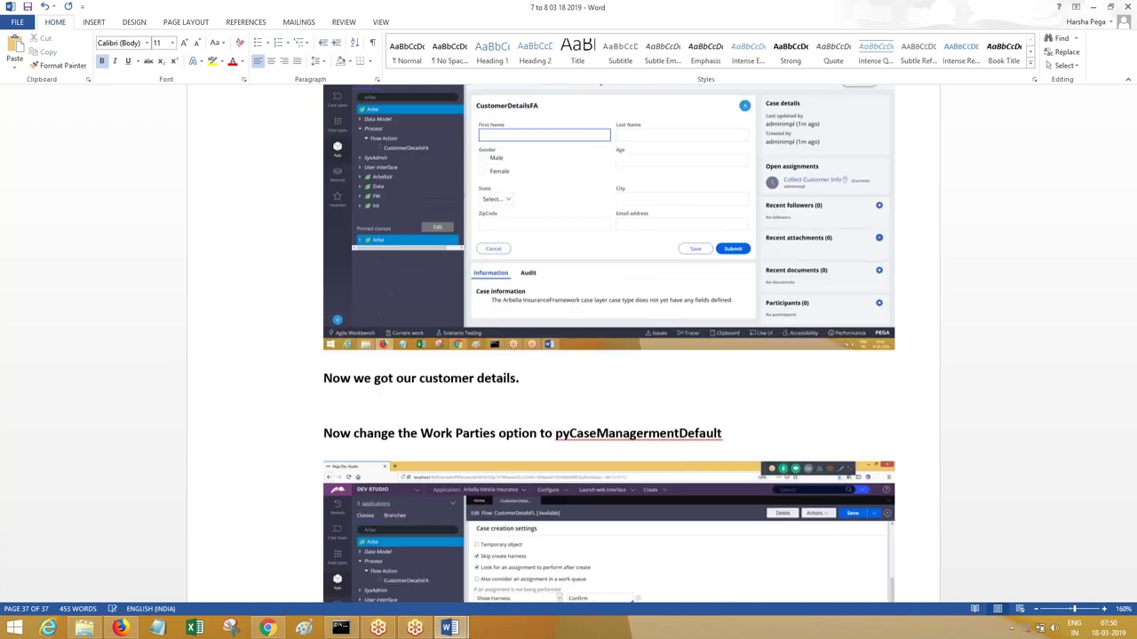
key("Return")
type("Save. run")
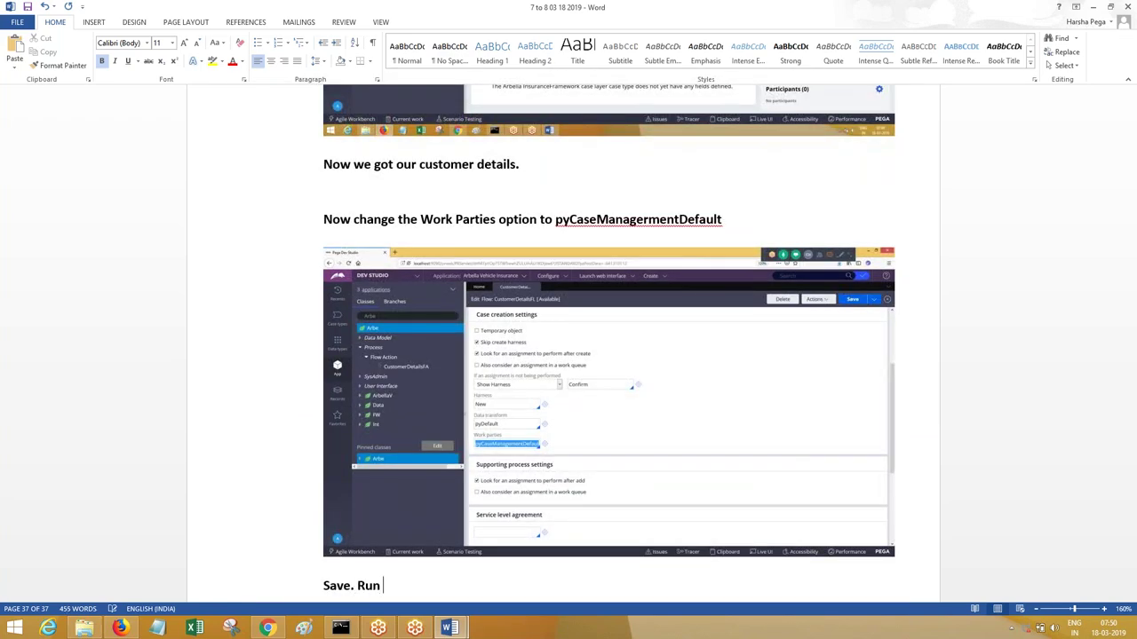
key("Return")
Step: Save the flow again in Pega and run it from the Actions menu
key("alt+Tab")
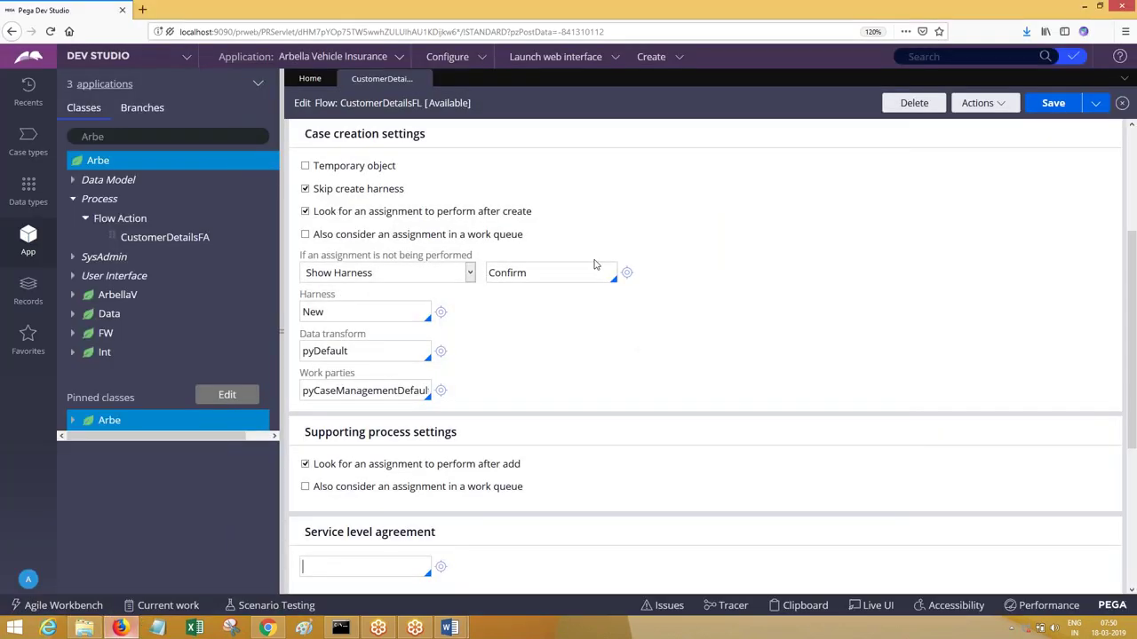
left_click(1053, 103)
left_click(998, 107)
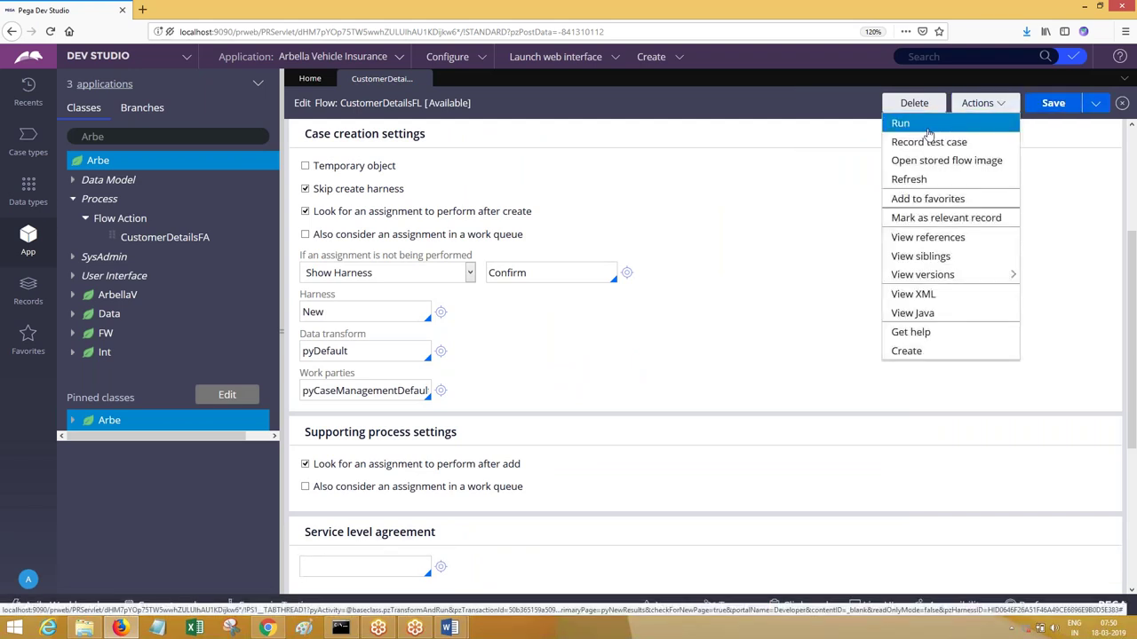
left_click(929, 133)
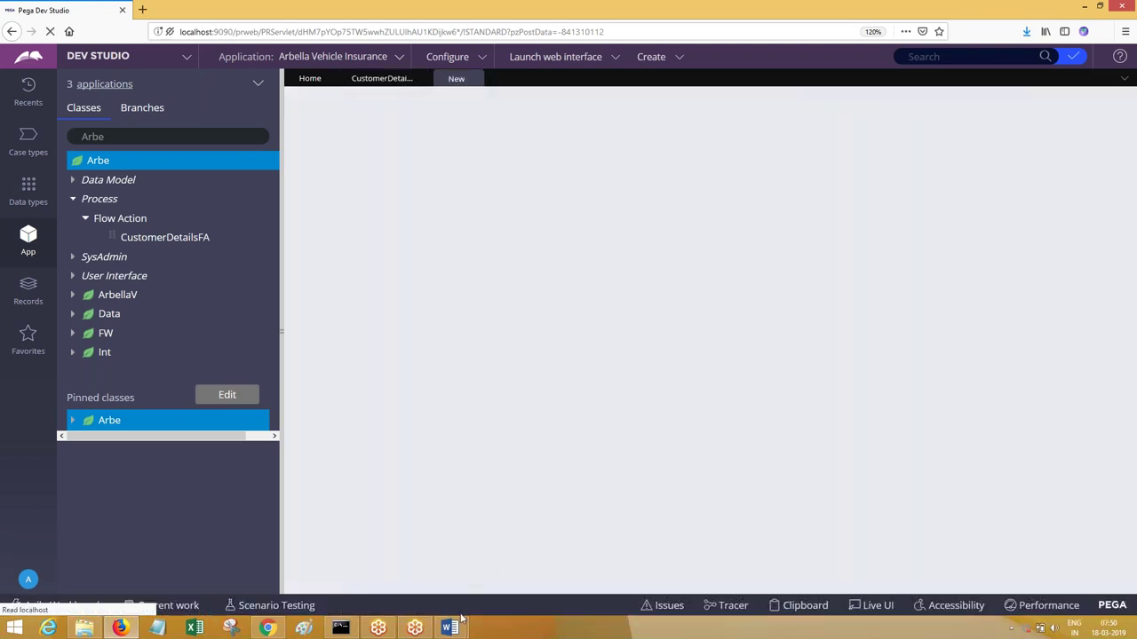
Step: Paste a screenshot of the run result into the Word notes
mouse_move(450, 628)
left_click(386, 560)
scroll(563, 355, "down", 2)
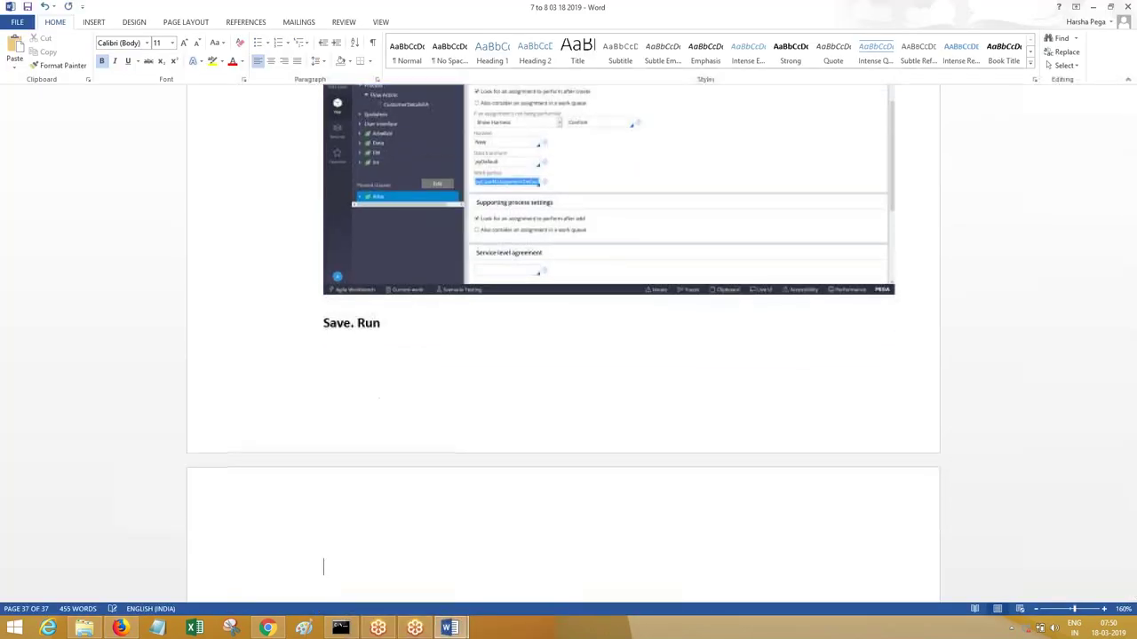
key("ctrl+v")
key("alt+Tab")
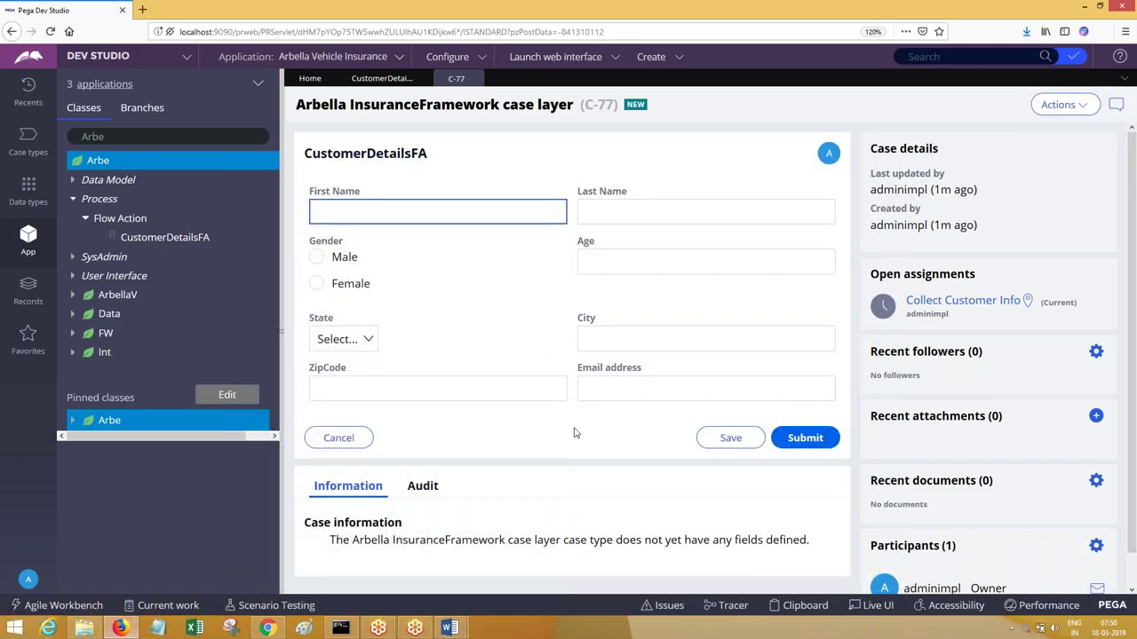
Step: Paste the C-77 case form screenshot, add 'Done.', and an underlined 'Summary :-' heading
key("alt+Tab")
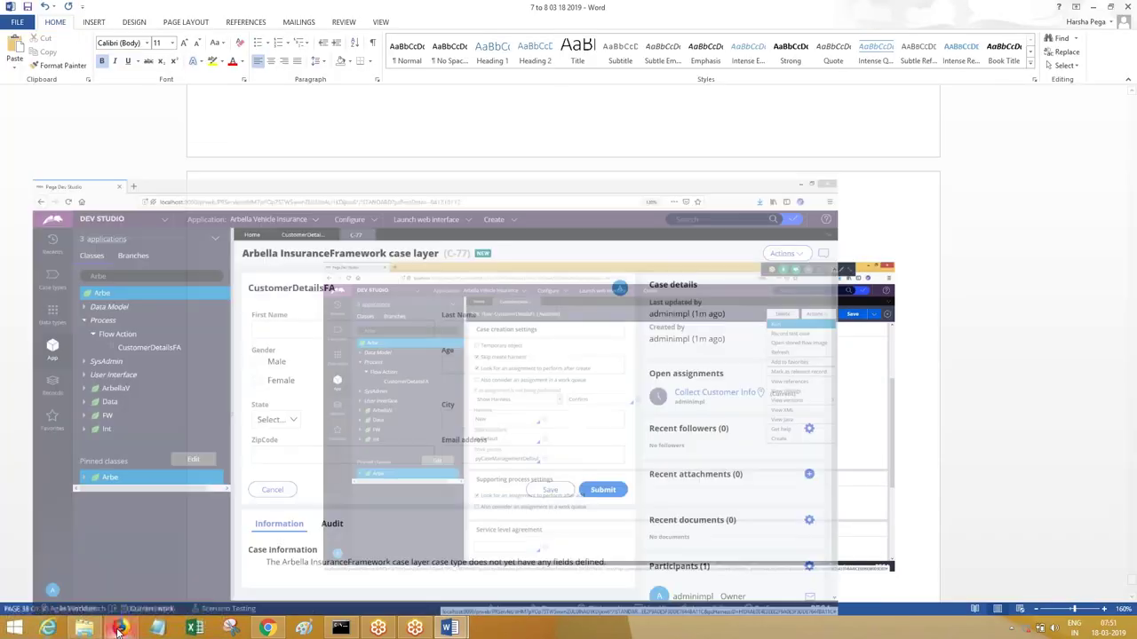
key("ctrl+v")
key("Return")
type("Done.")
key("Return")
type("Summary :-")
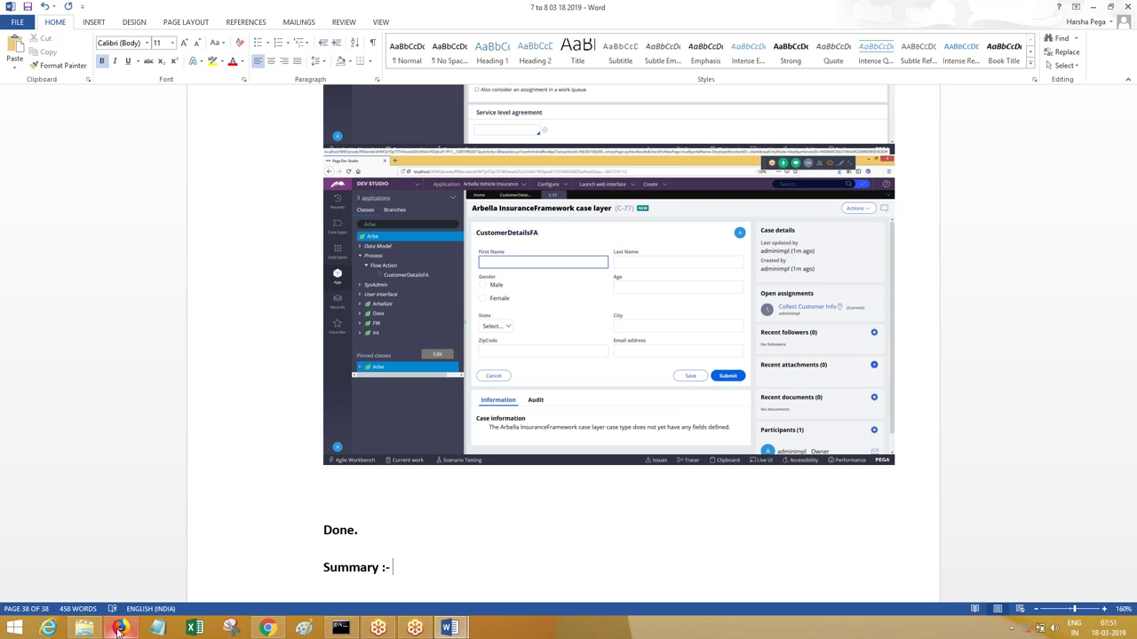
key("shift+Home")
key("ctrl+u")
key("End")
key("Return")
key("ctrl+u")
Step: Write the summary explaining why pyCaseManagementDefault was chosen for Work Parties, save, and finish with 'DONE.'
type("Wh")
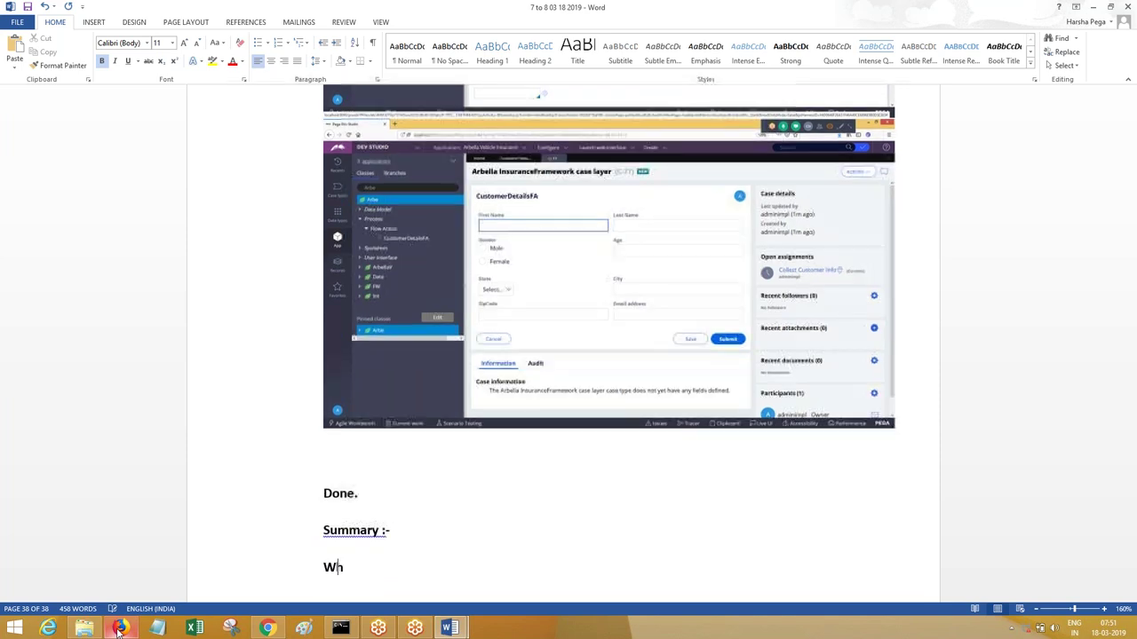
type("en we select Wo")
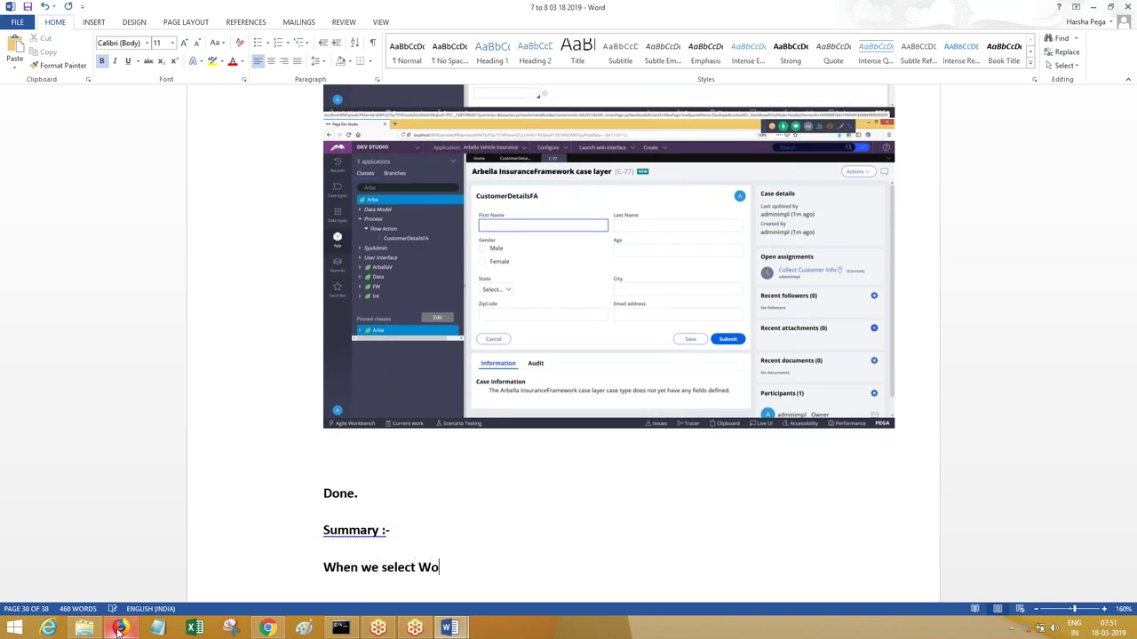
type("rk PArties pyCaseMana")
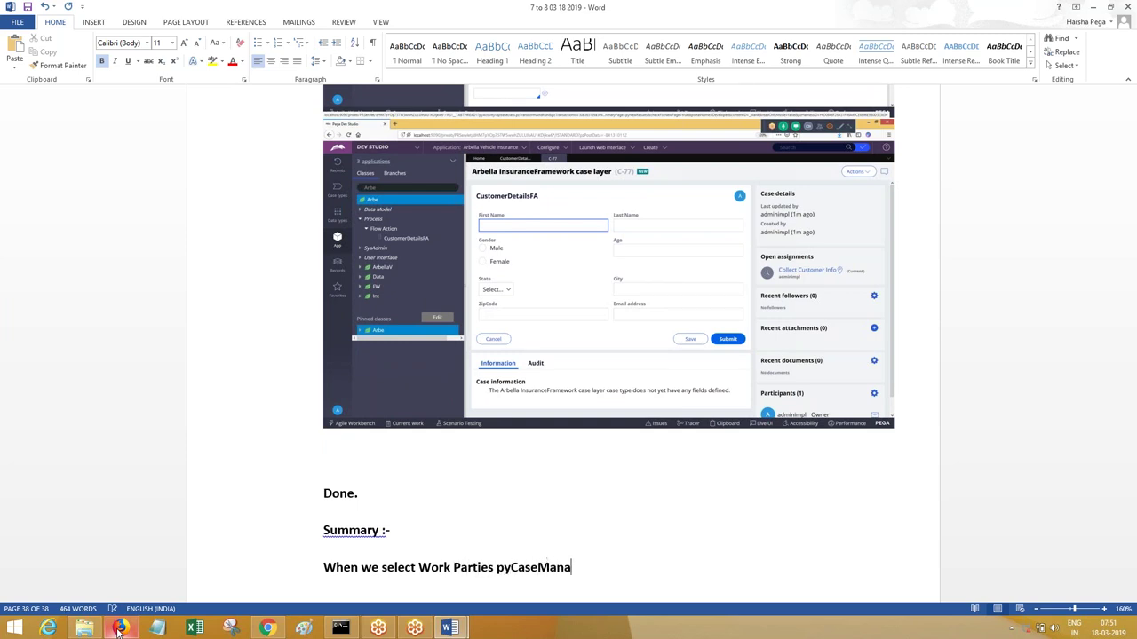
type("gementDefault, ")
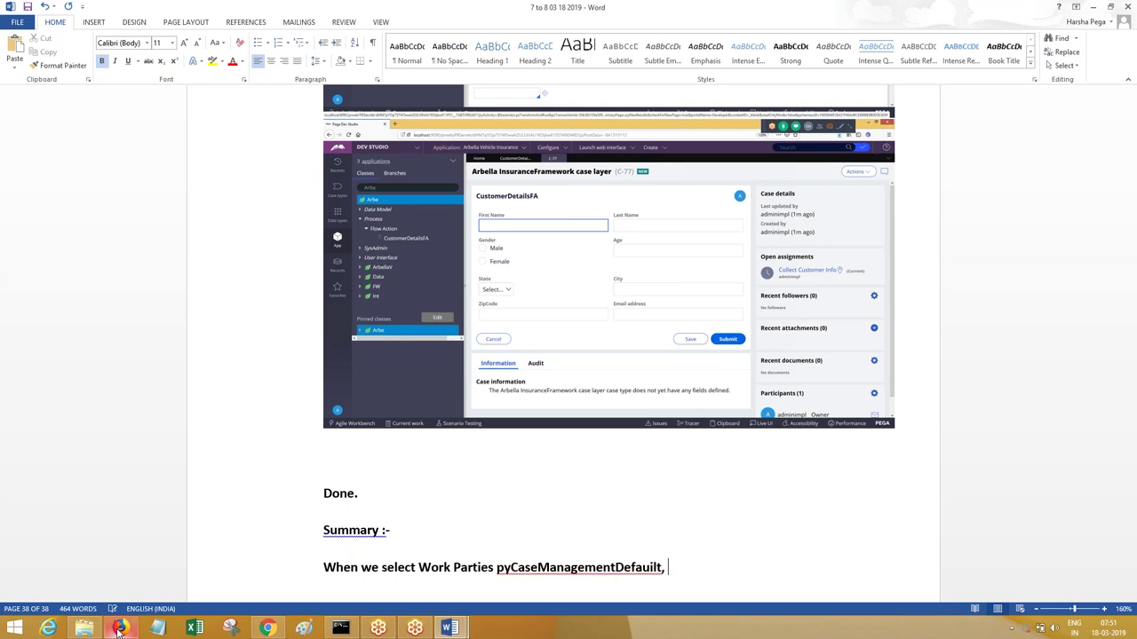
type("the display of Initial screen")
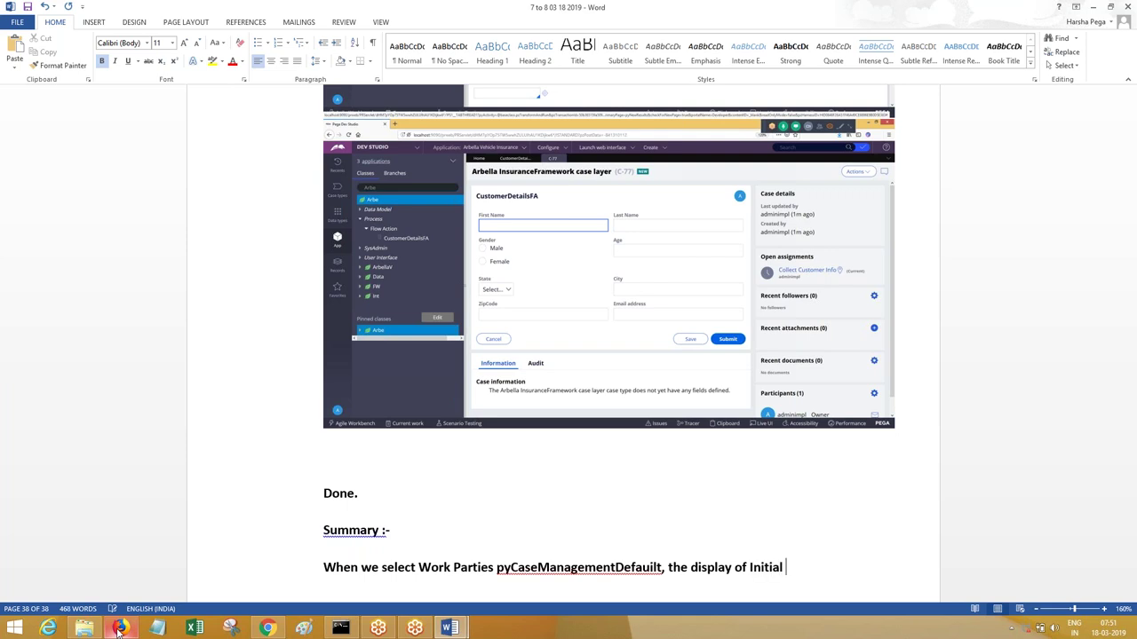
type(" (New ")
type("Hare")
key("BackSpace")
type("eness) is been ")
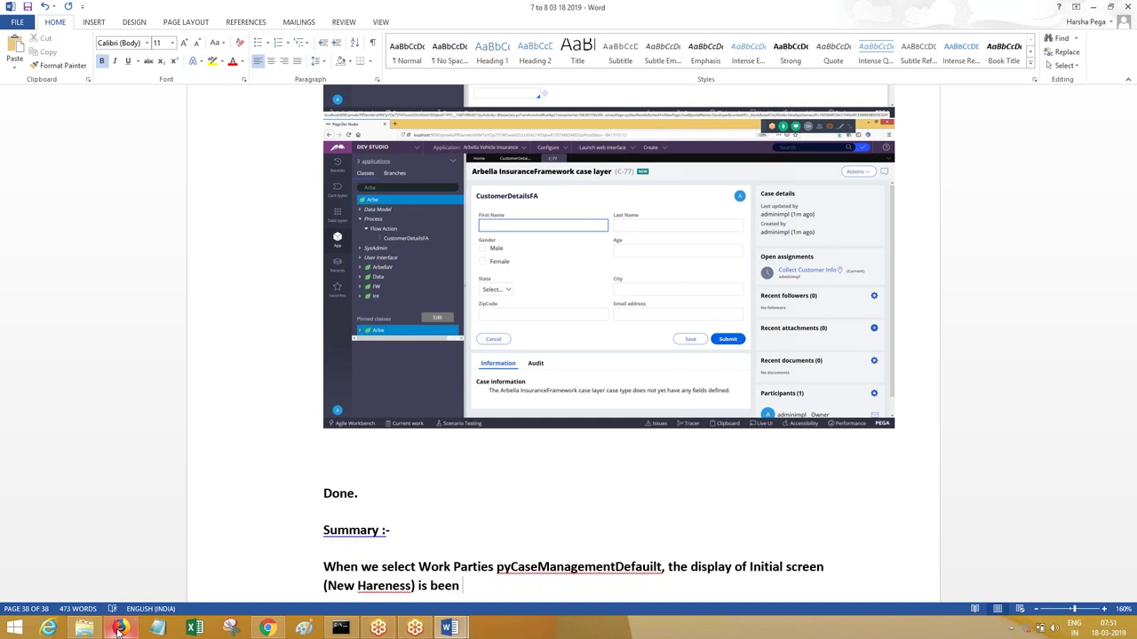
type("ignored.")
key("Return")
type("In order ")
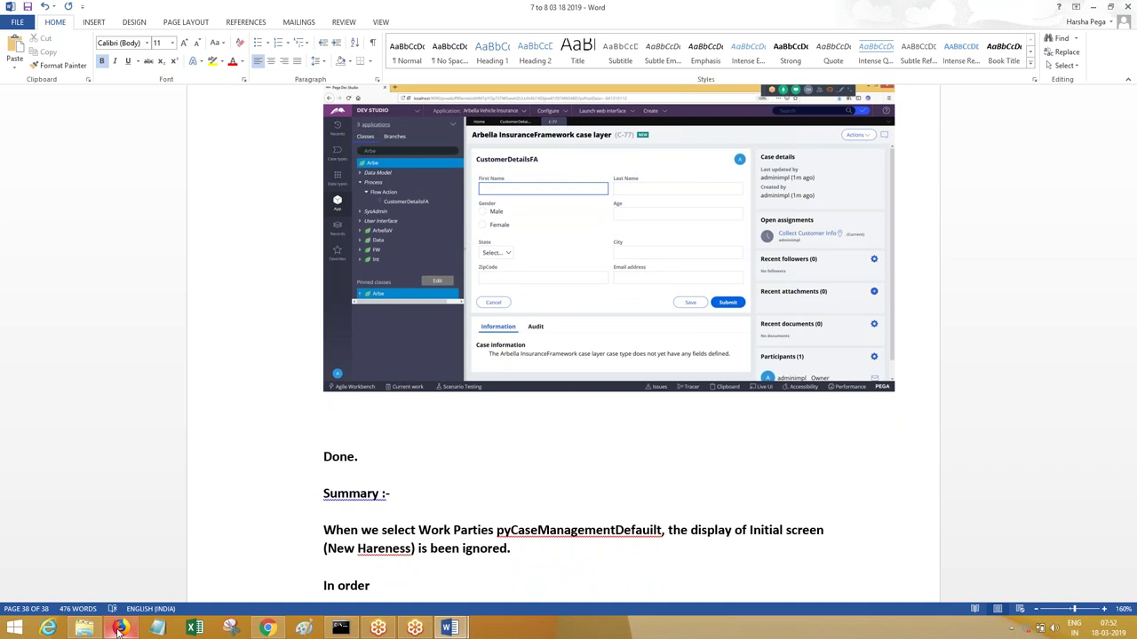
type("to a ")
type("s")
key("BackSpace")
key("BackSpace")
key("BackSpace")
type("avoid displaying new harness")
key("BackSpace")
type(", we have chosen, pyCaseManagementDefault for ")
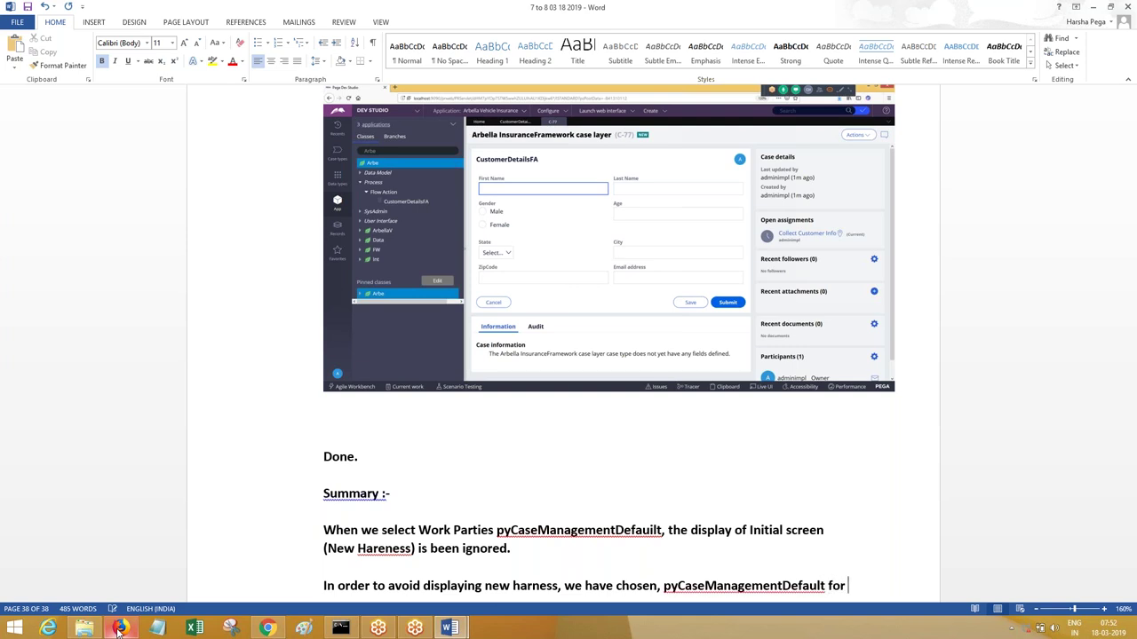
type("Work Parties.")
key("Return")
key("ctrl+s")
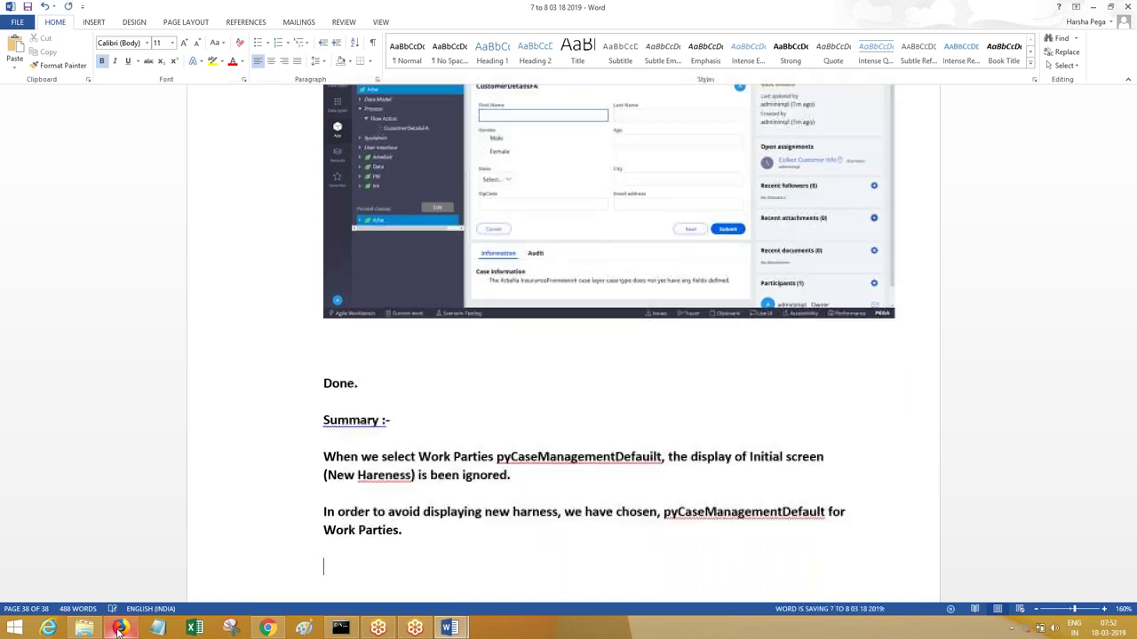
type("DONE.")
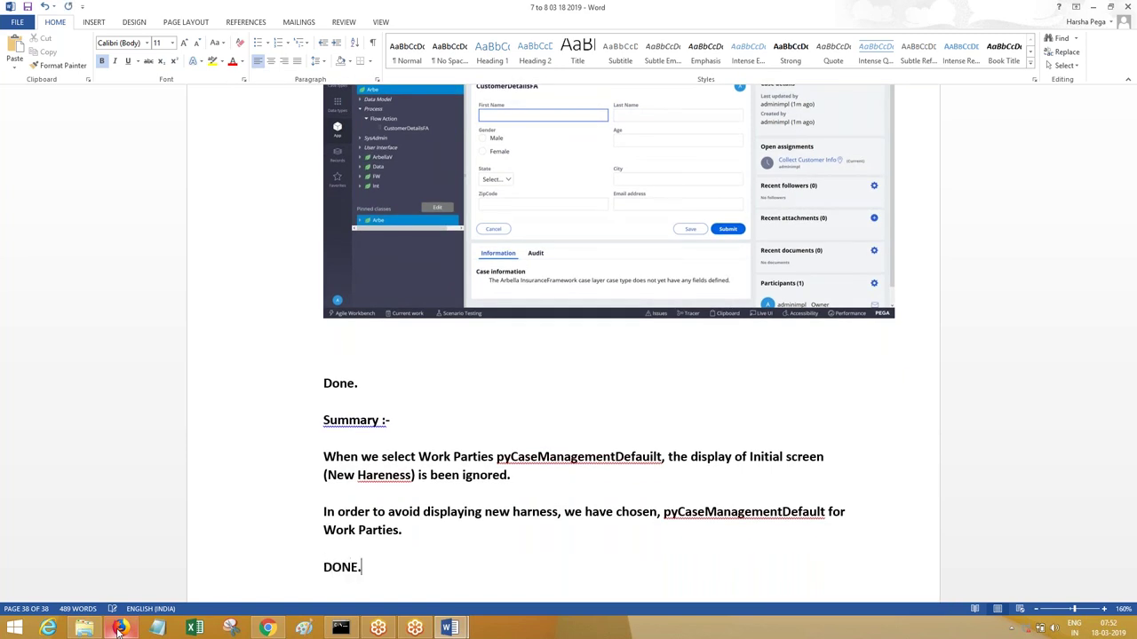
key("ctrl+Return")
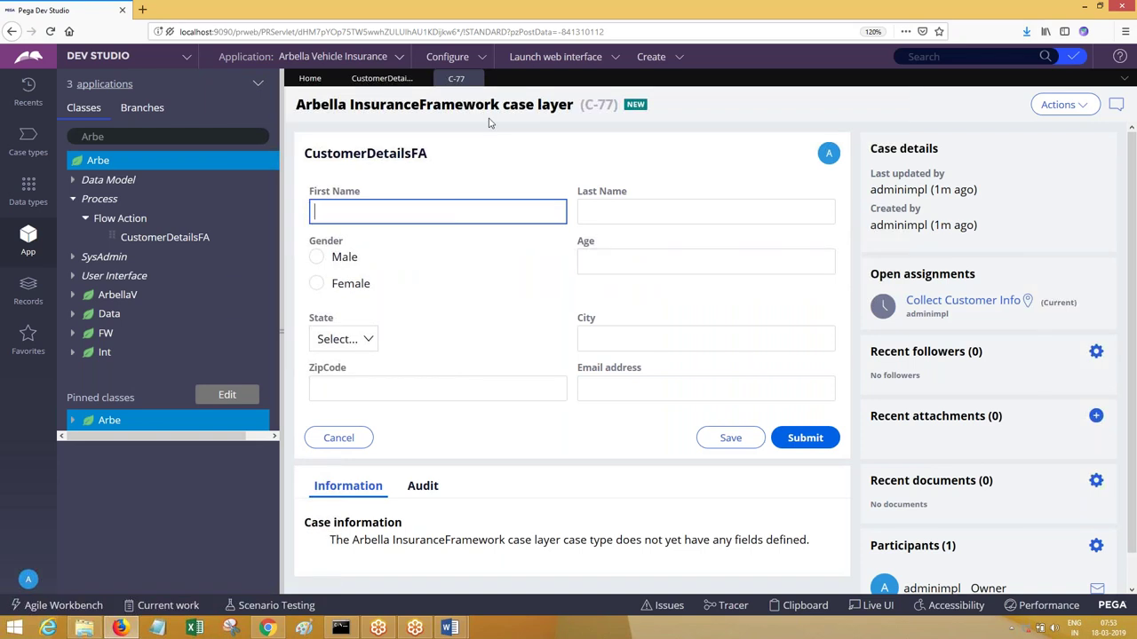
Step: Close the C-77 case tab to return to the CustomerDetailsFL flow
left_click(471, 78)
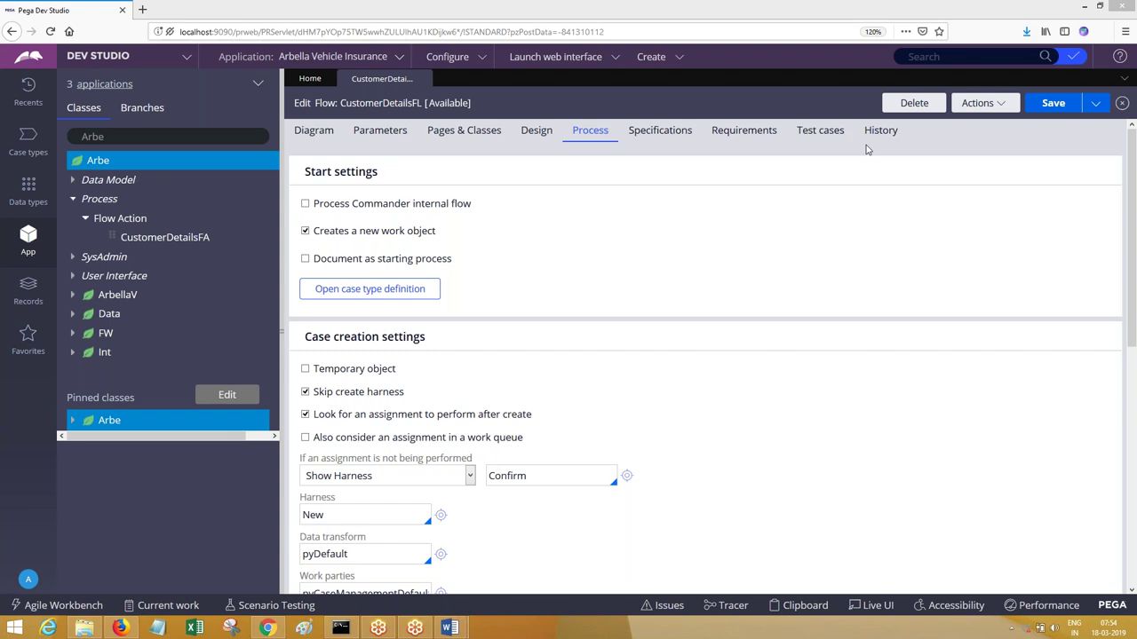
left_click(983, 108)
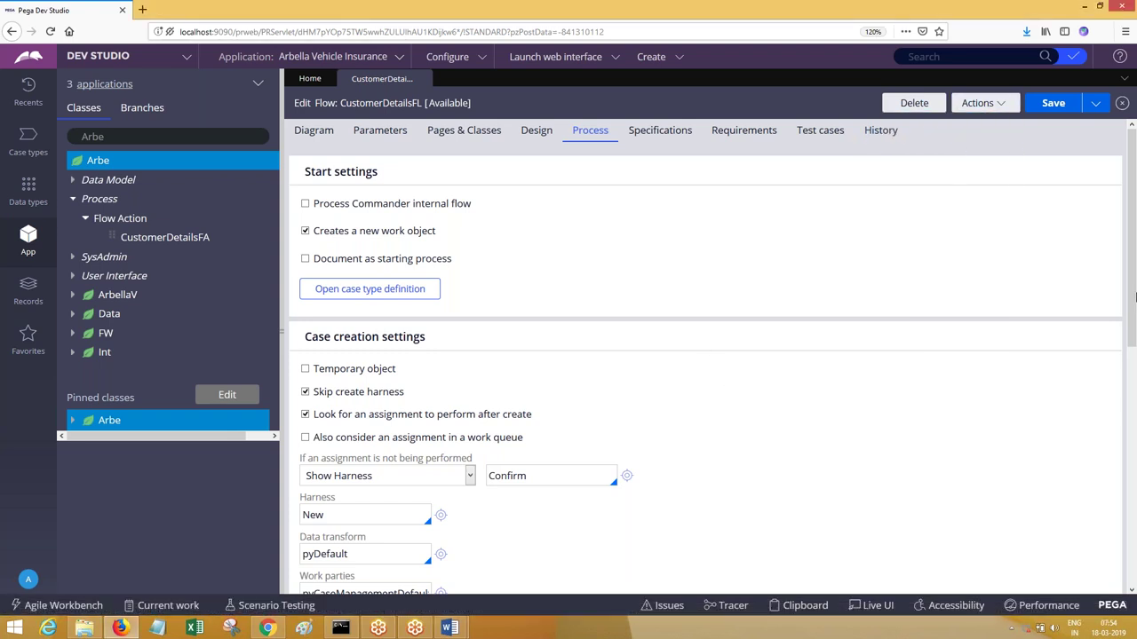
scroll(1131, 398, "down", 2)
scroll(1131, 399, "down", 1)
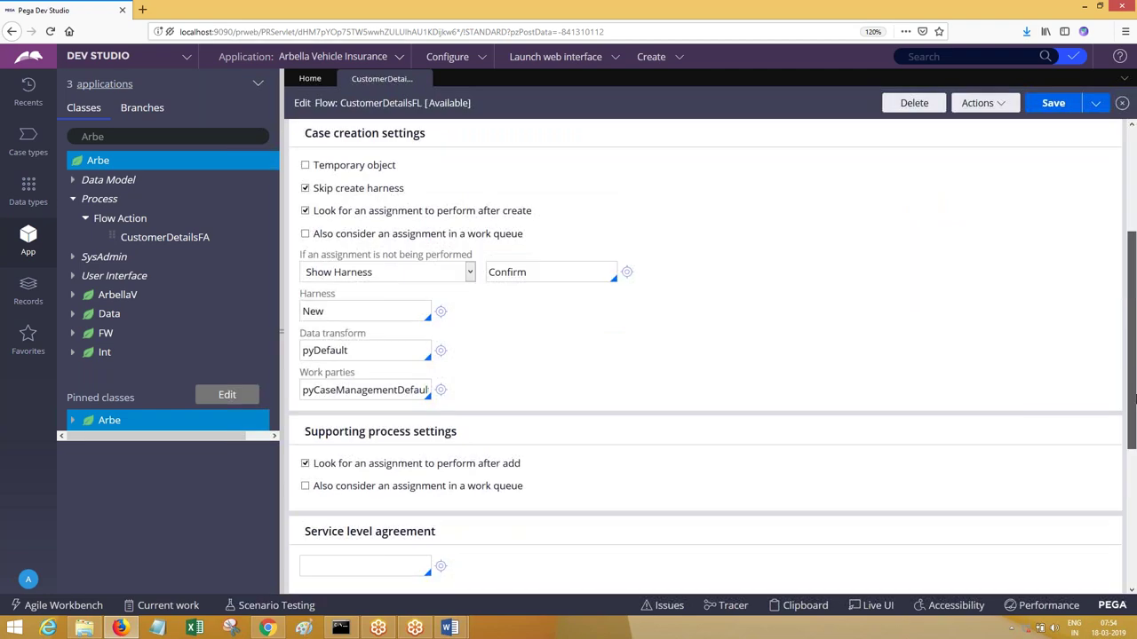
scroll(1132, 398, "down", 1)
scroll(1134, 402, "up", 4)
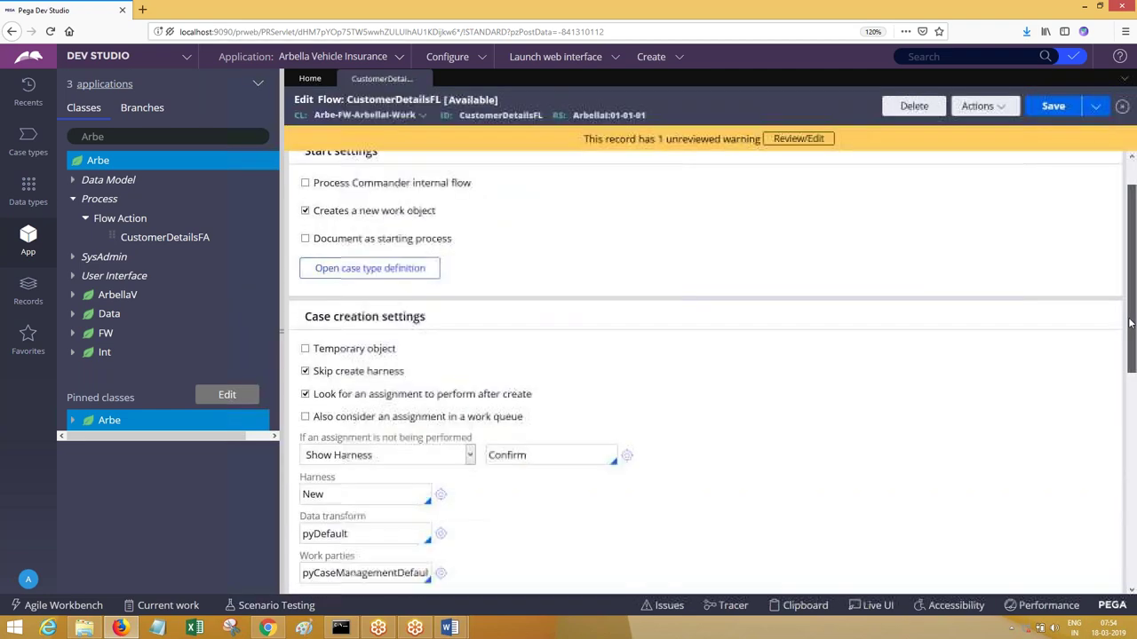
scroll(1135, 403, "down", 5)
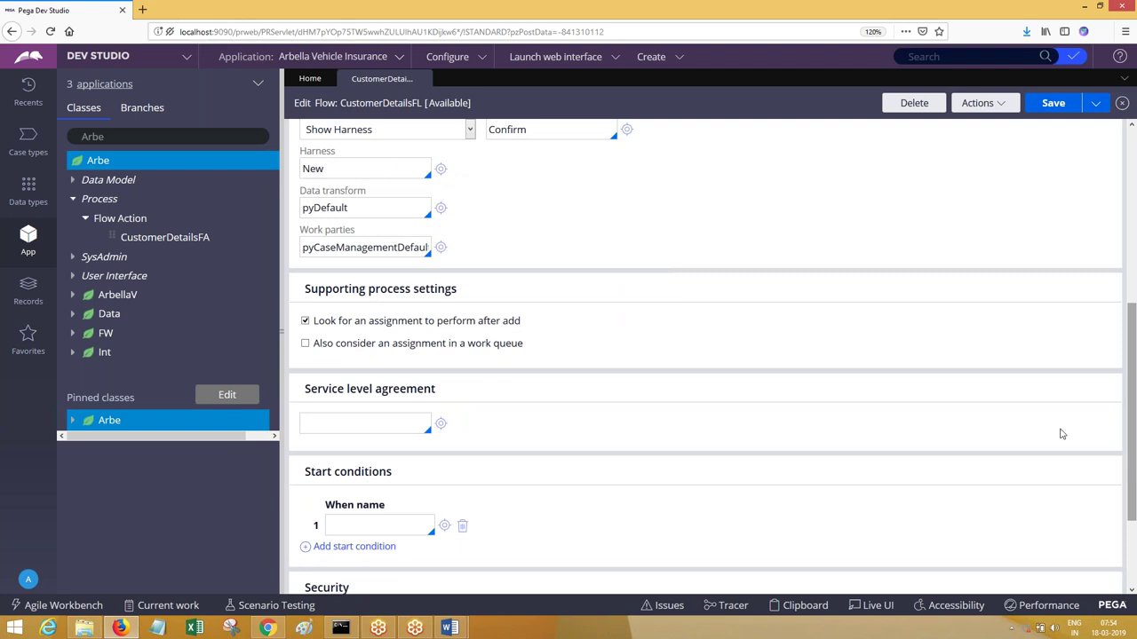
scroll(1134, 206, "up", 4)
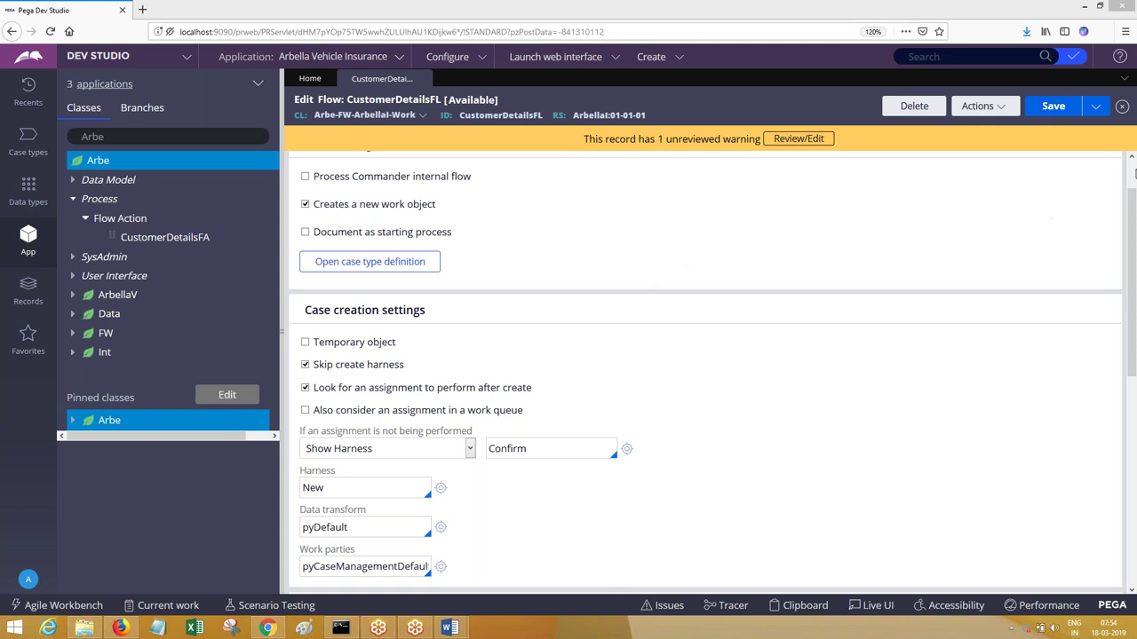
scroll(770, 216, "up", 1)
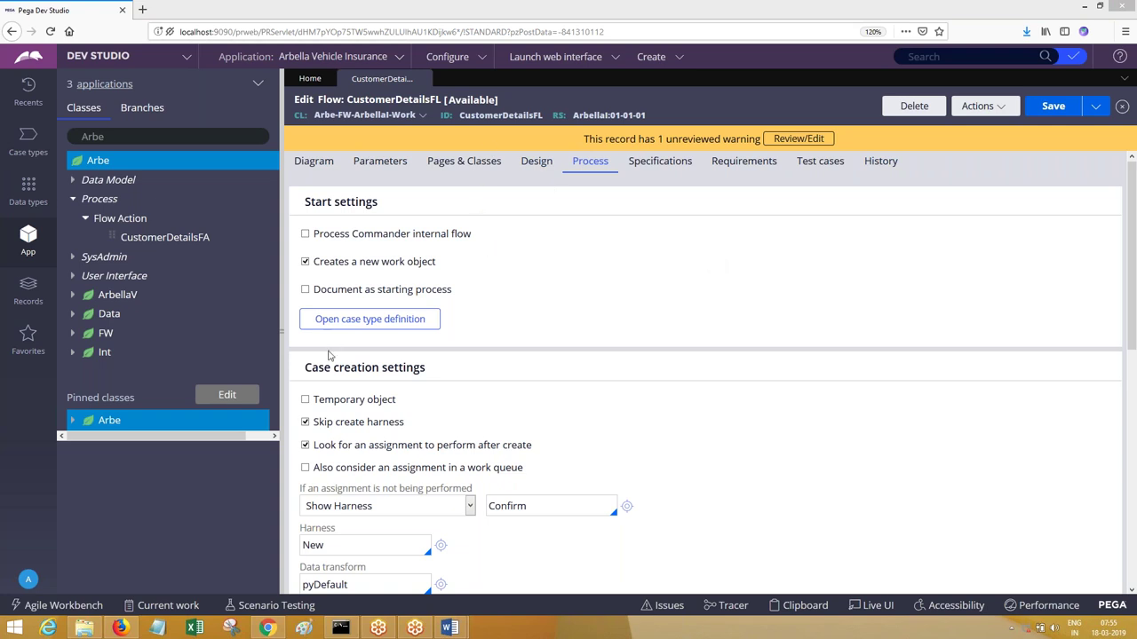
Step: In App Explorer, collapse Process and open User Interface > Section > CustomerDetailsSec
left_click(275, 436)
left_click_drag(271, 436, 234, 430)
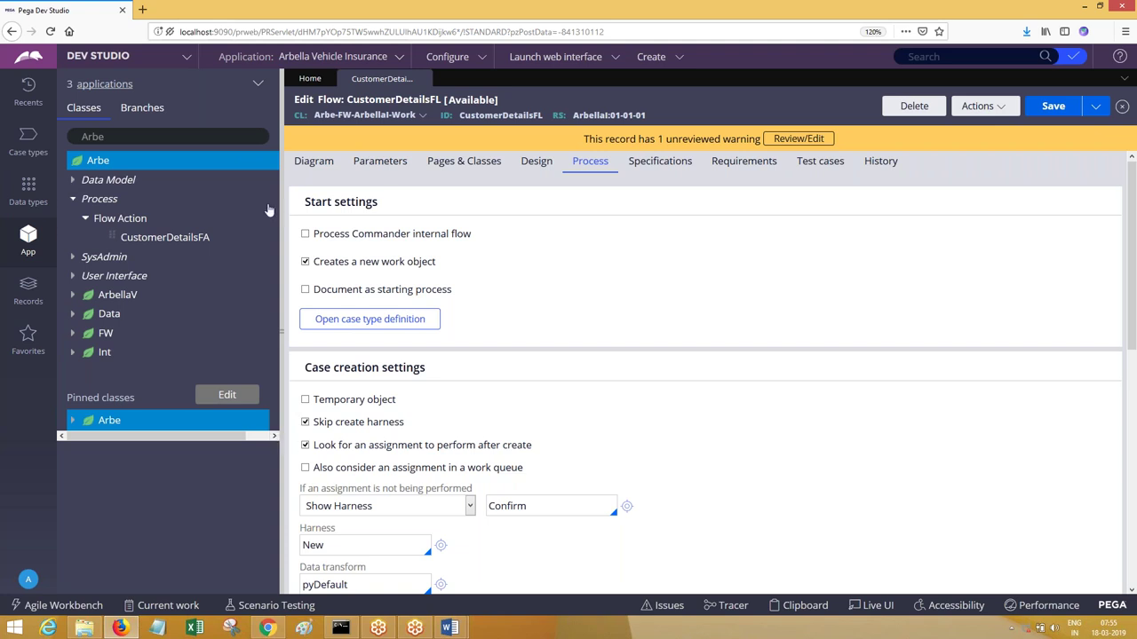
left_click(72, 202)
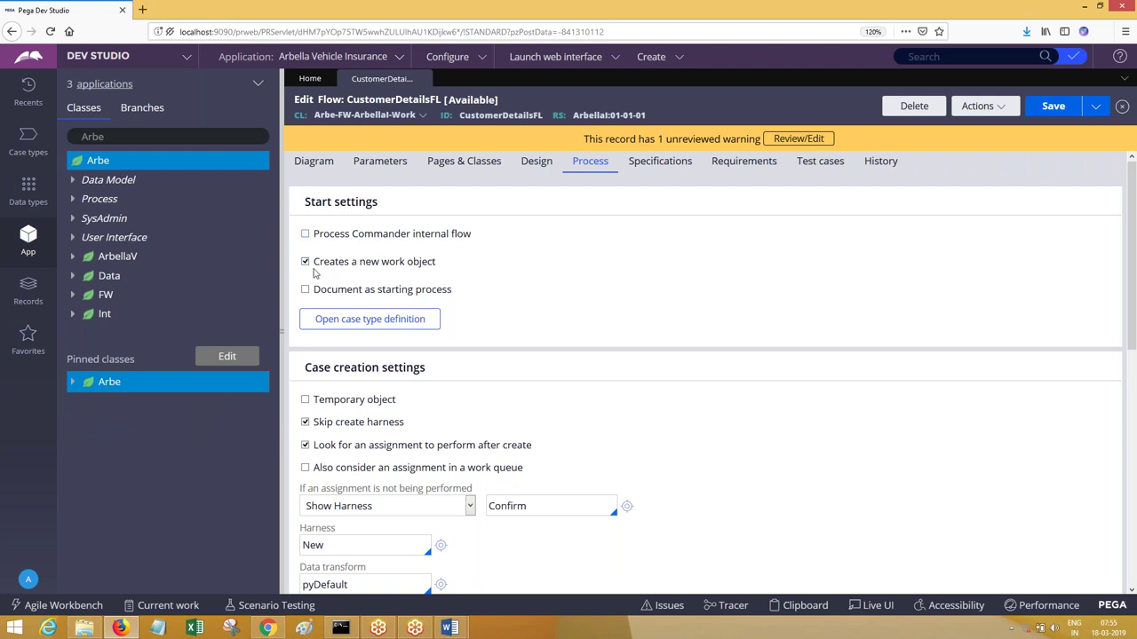
left_click_drag(313, 262, 474, 269)
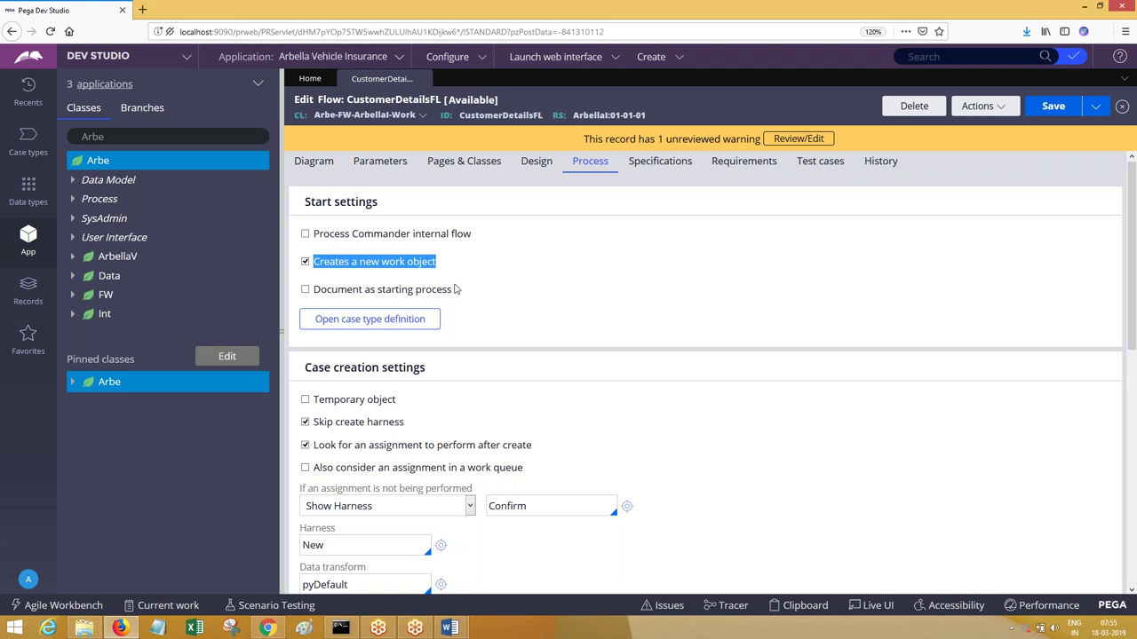
left_click(73, 238)
left_click(84, 258)
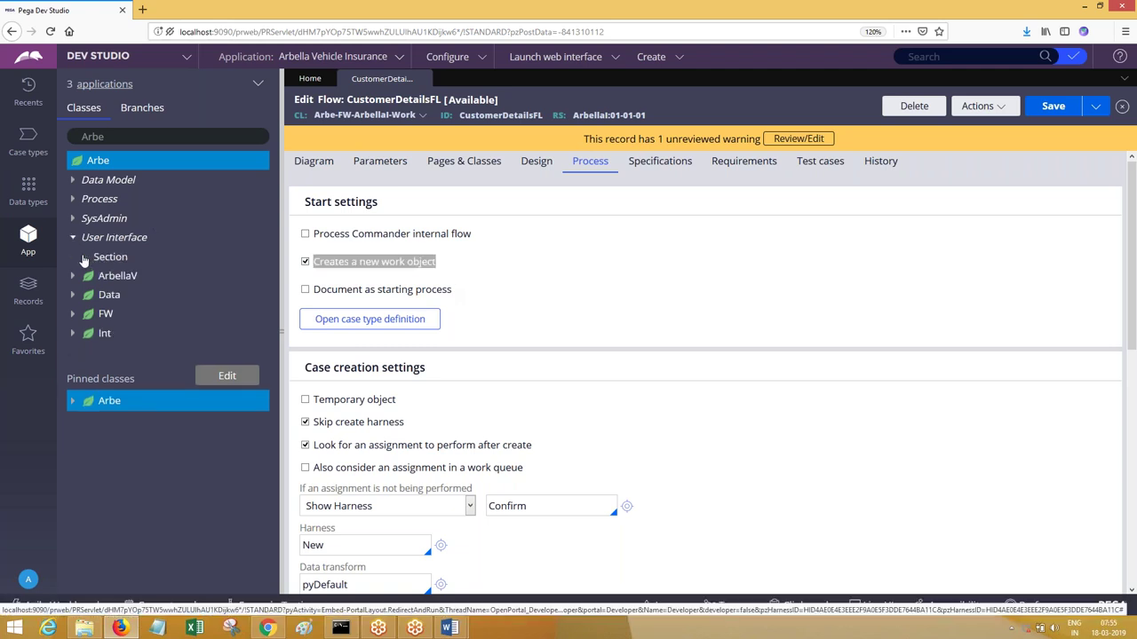
left_click(140, 278)
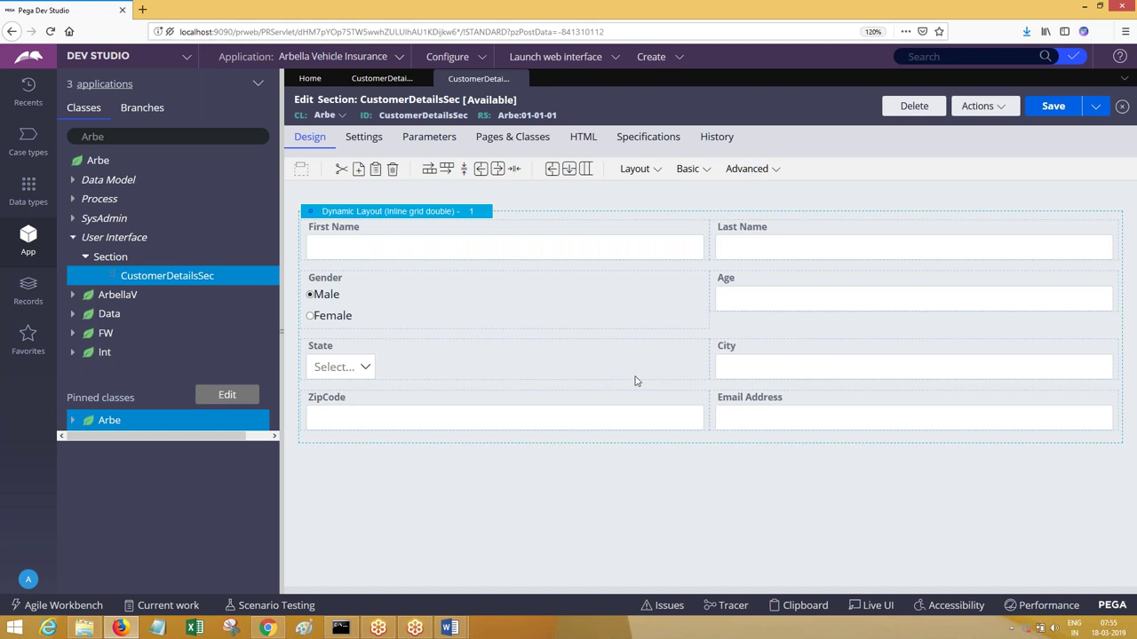
Step: Rearrange the customer form layout so City and State swap places
left_click(746, 428)
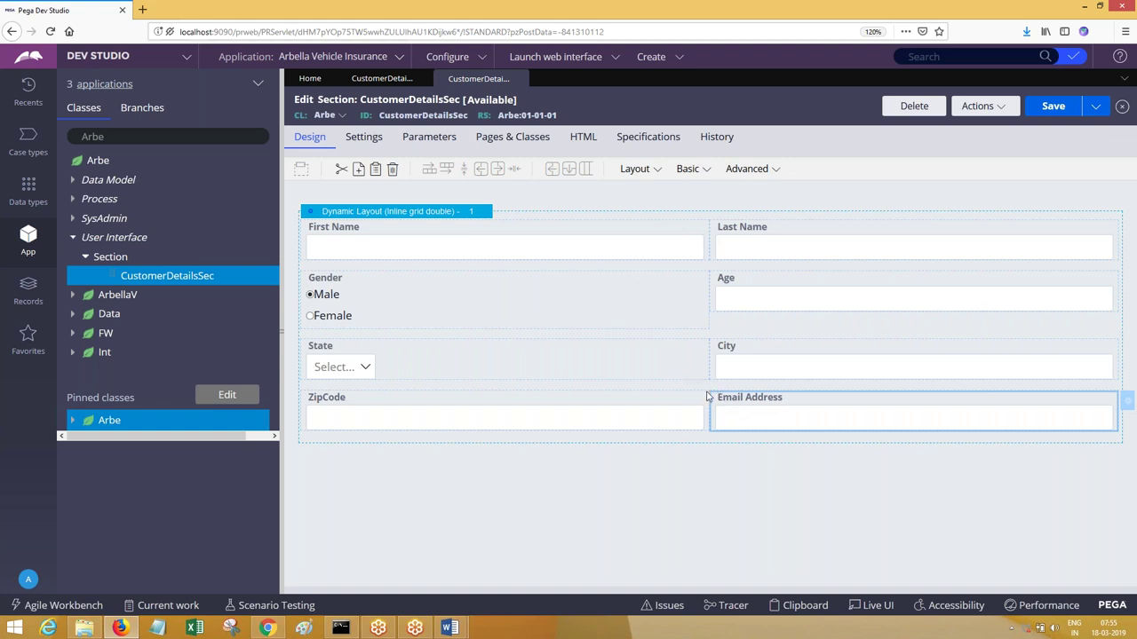
left_click_drag(709, 398, 589, 357)
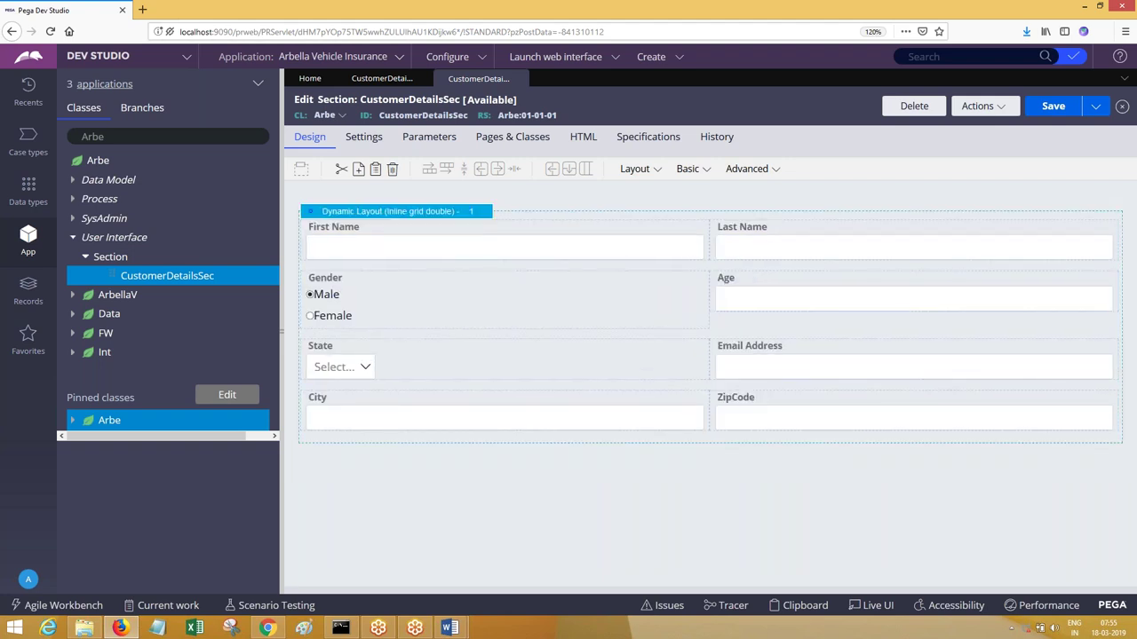
left_click(331, 414)
left_click_drag(311, 400, 363, 366)
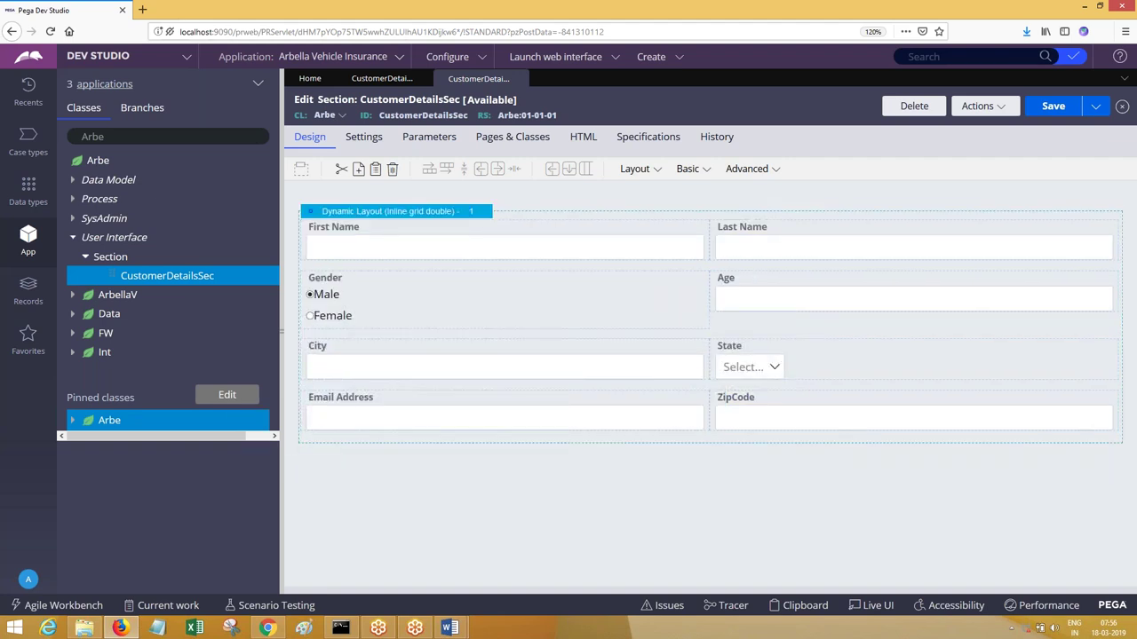
left_click(332, 364)
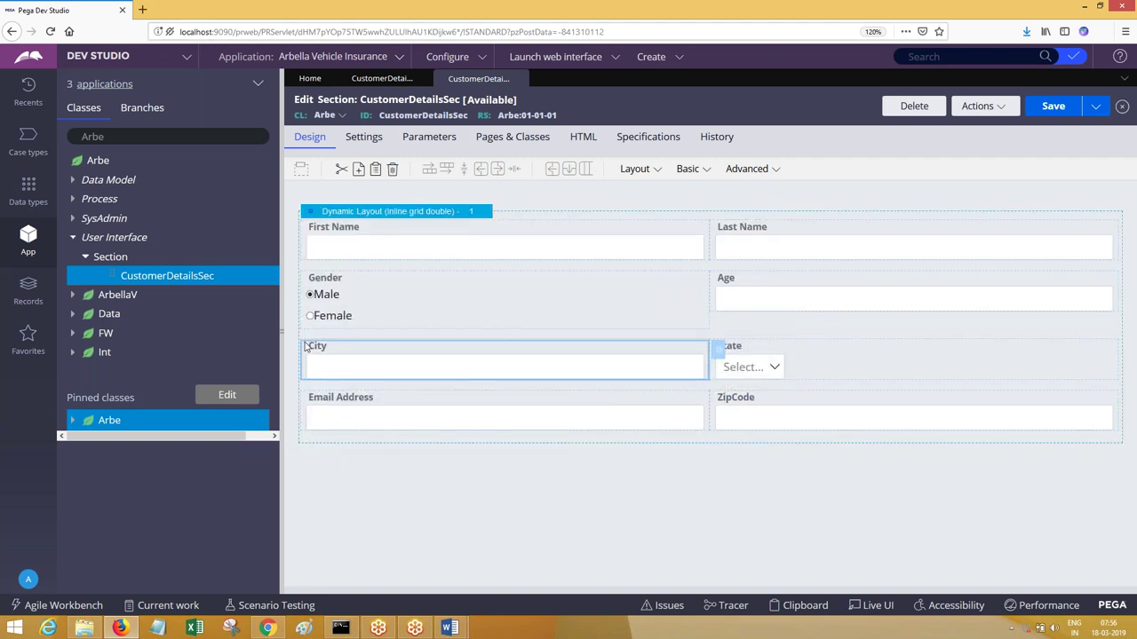
left_click_drag(308, 347, 377, 404)
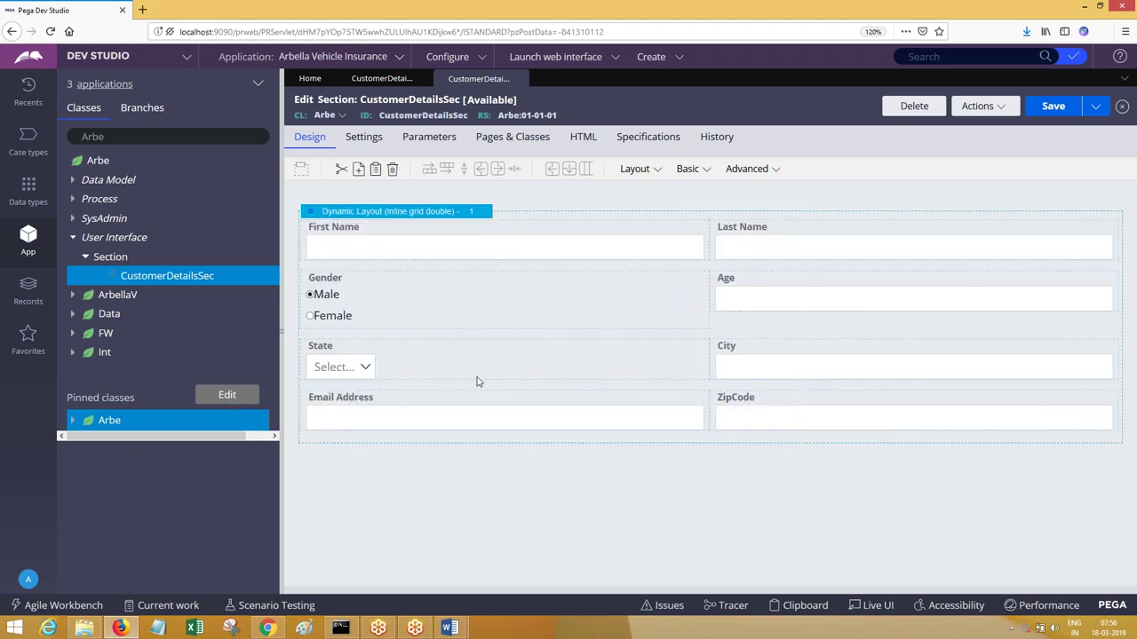
Step: Swap ZipCode with Email Address and save the section
left_click(422, 422)
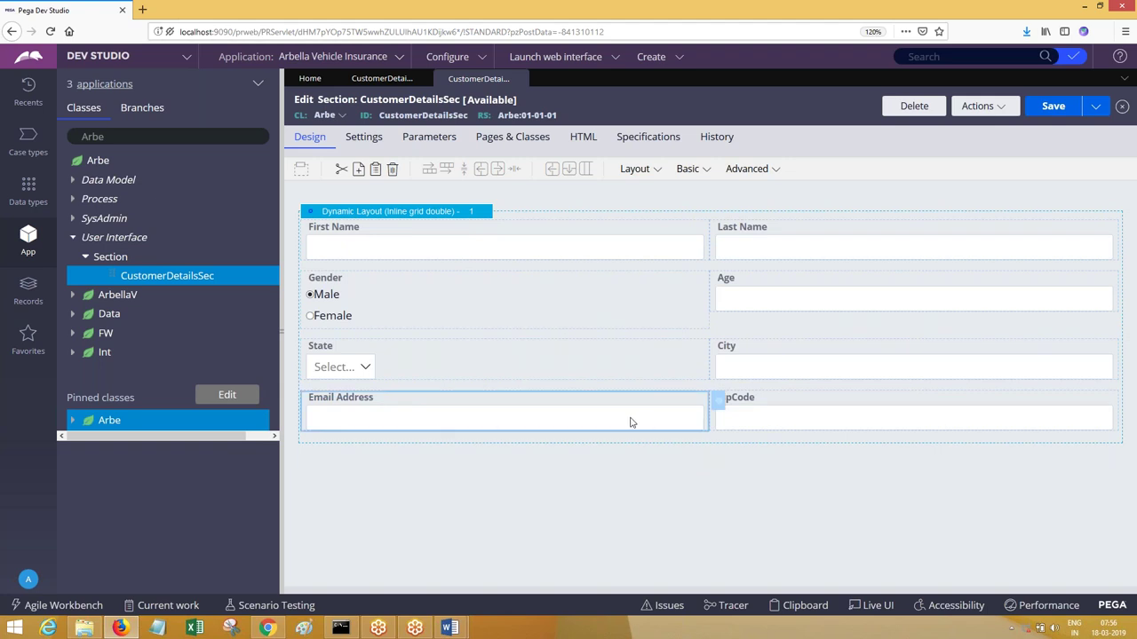
left_click_drag(302, 399, 725, 402)
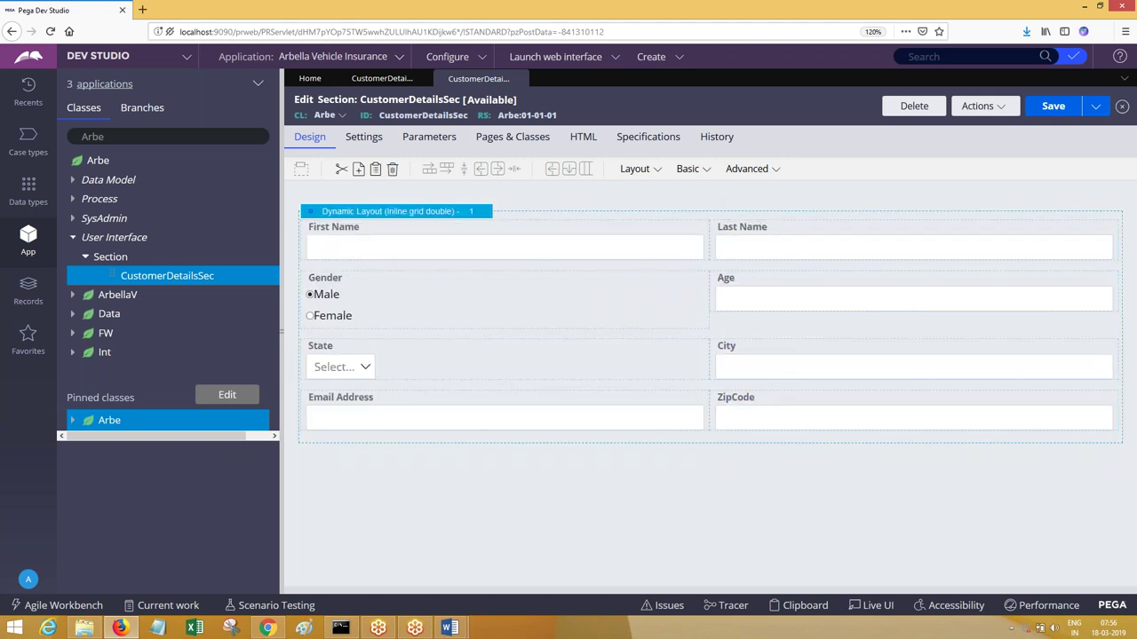
left_click(752, 416)
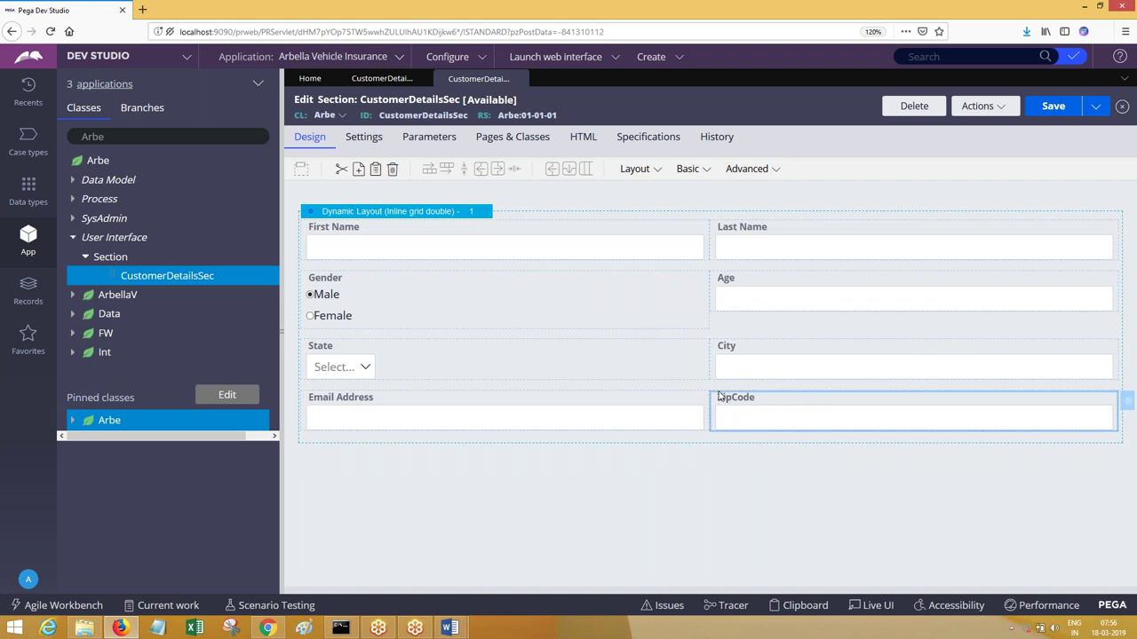
left_click_drag(721, 397, 459, 396)
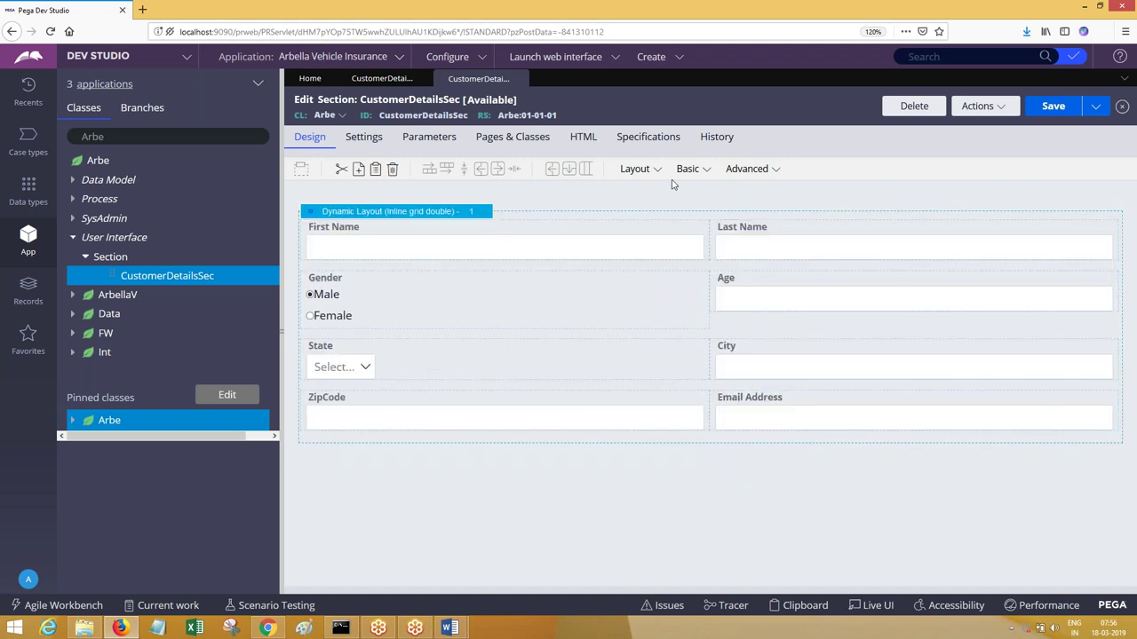
left_click(1054, 106)
Step: On CustomerDetailsFL's Process tab, scroll to Work parties and select its value
left_click(384, 80)
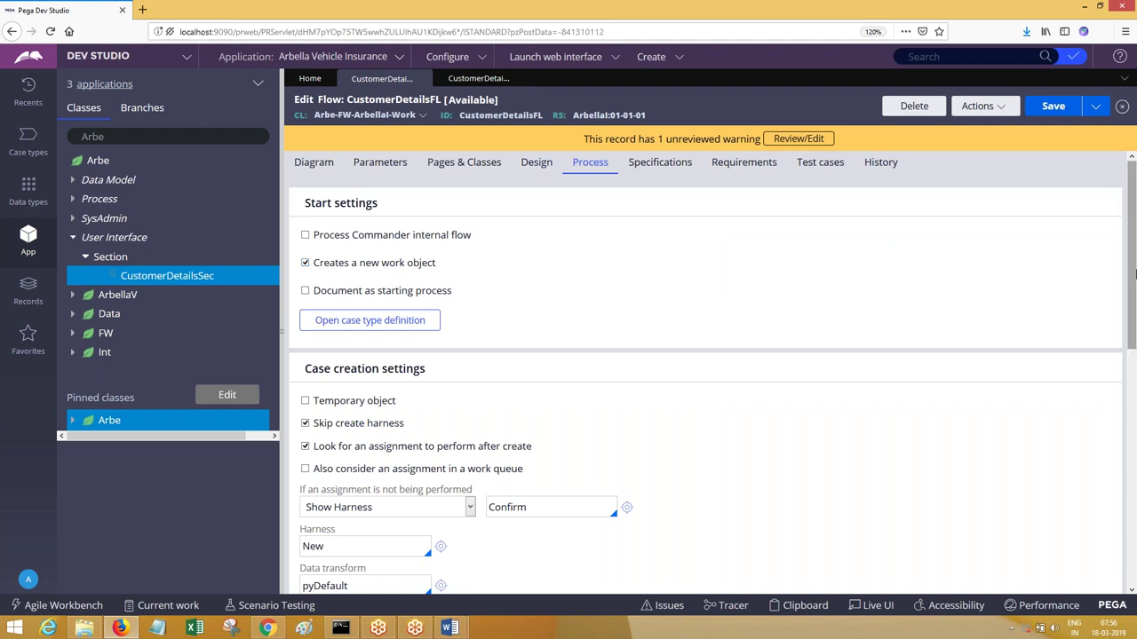
scroll(1134, 360, "down", 5)
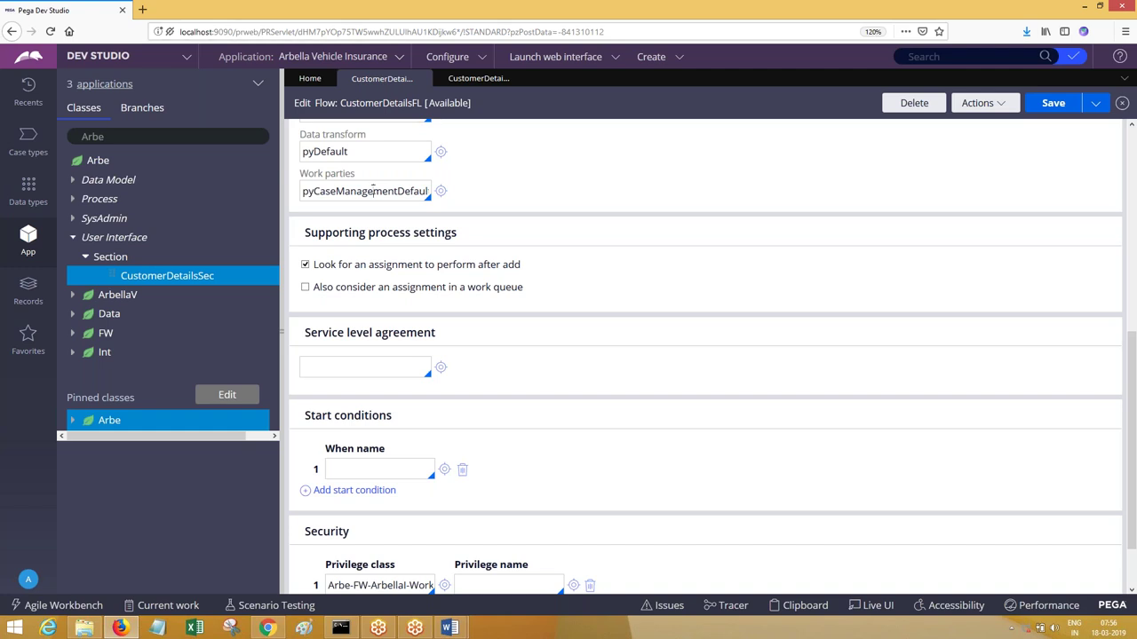
double_click(372, 188)
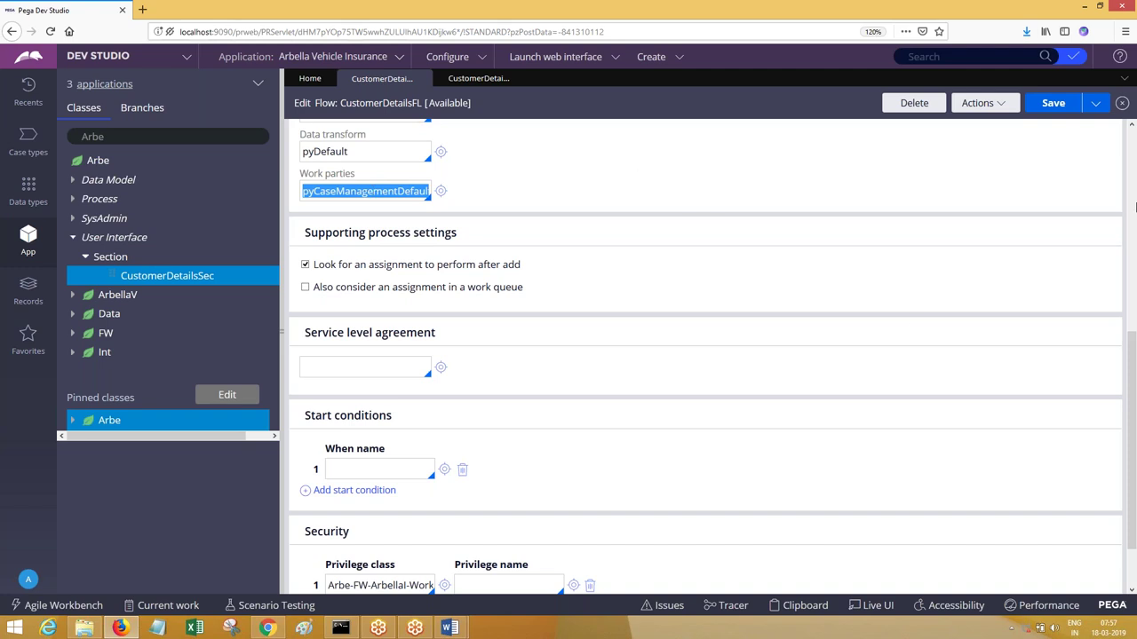
scroll(1133, 209, "up", 1)
scroll(1133, 210, "up", 5)
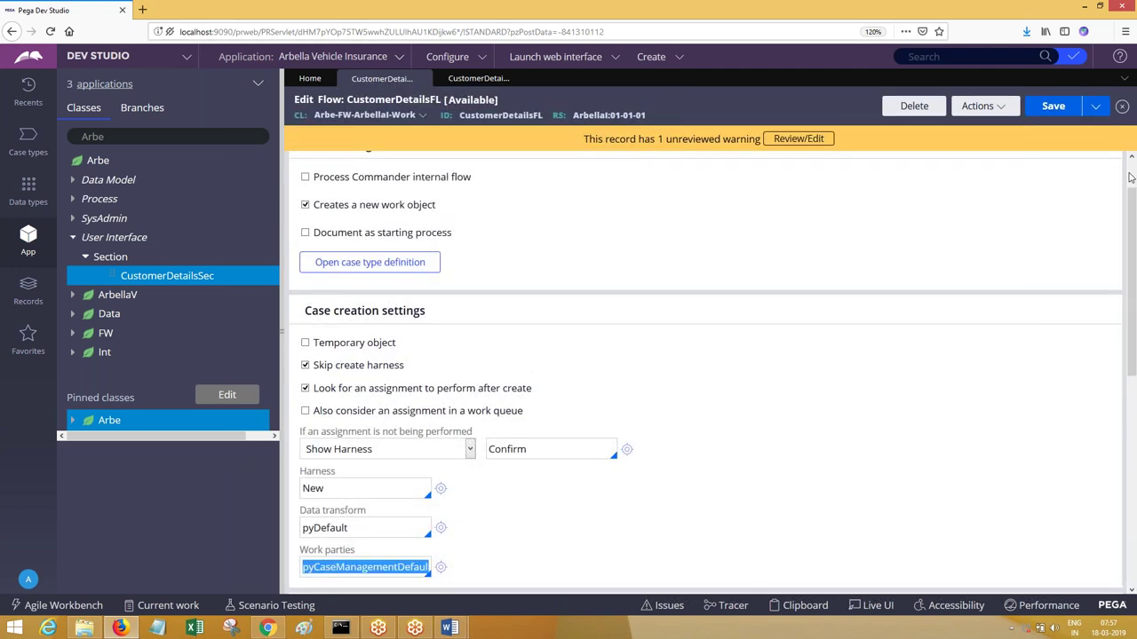
scroll(1134, 177, "up", 1)
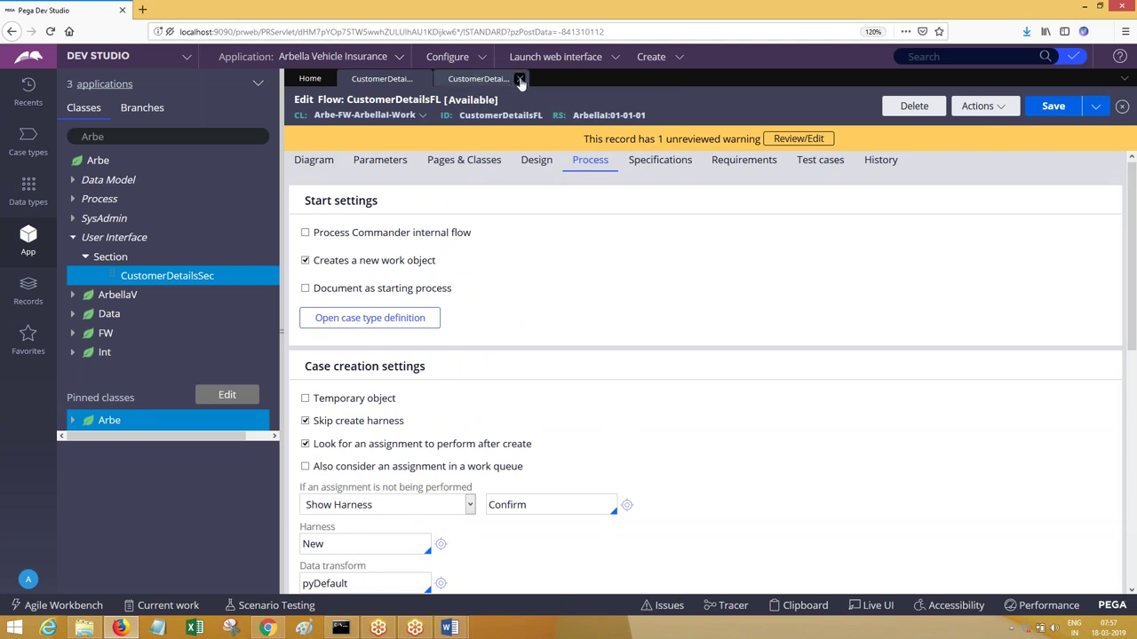
Step: Close the CustomerDetailsSec and CustomerDetailsFL tabs, leaving the Home dashboard
left_click(521, 79)
left_click(424, 81)
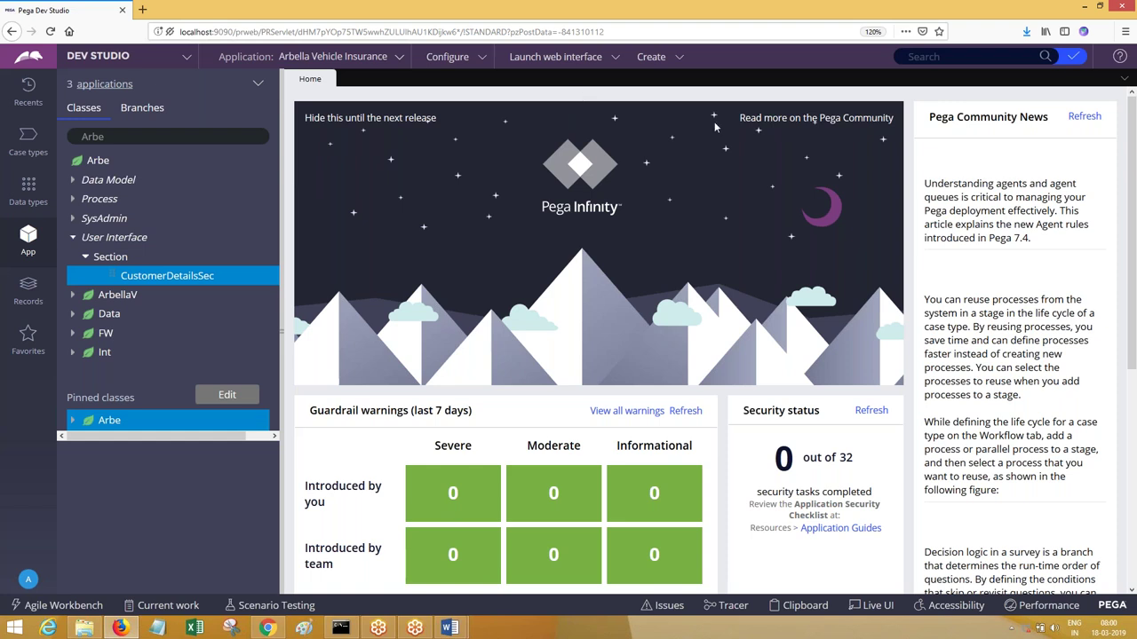
Step: Log off from Pega Dev Studio through the operator avatar menu
left_click(30, 581)
left_click(44, 560)
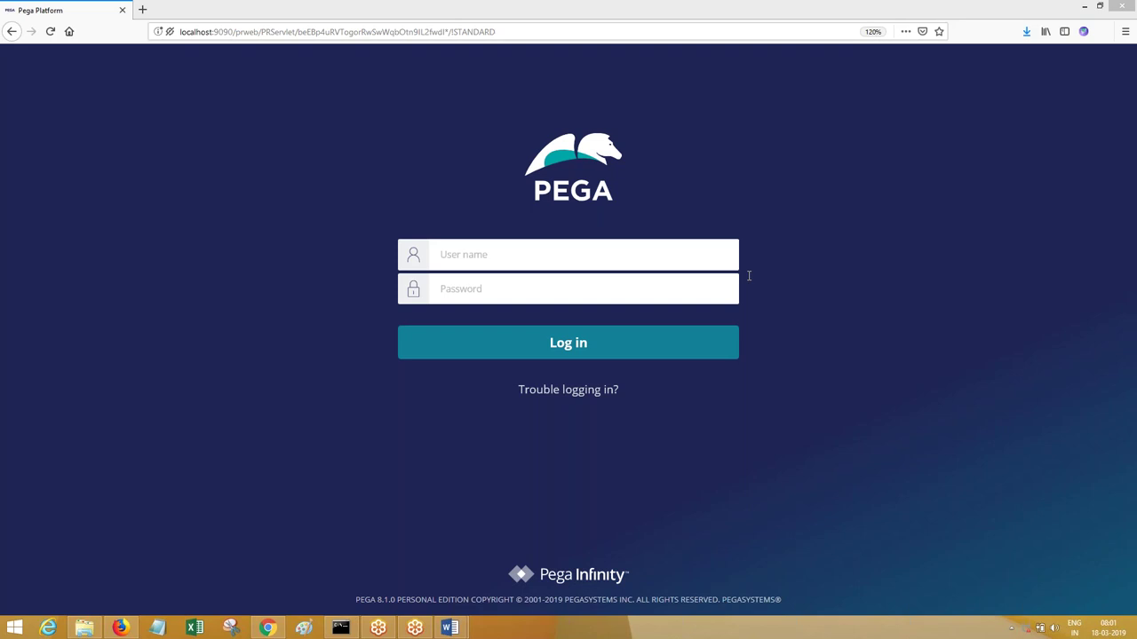
Step: Review the Theory and 7 to 8 03 18 2019 Word notes, then minimize both
mouse_move(453, 628)
left_click(542, 574)
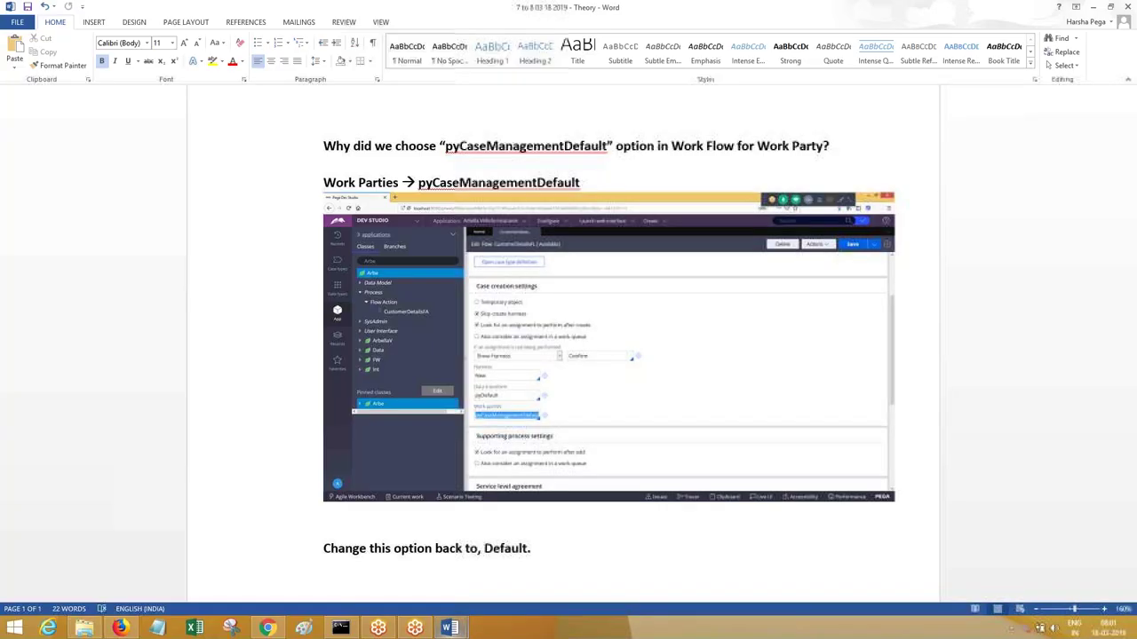
left_click(1126, 7)
left_click(454, 628)
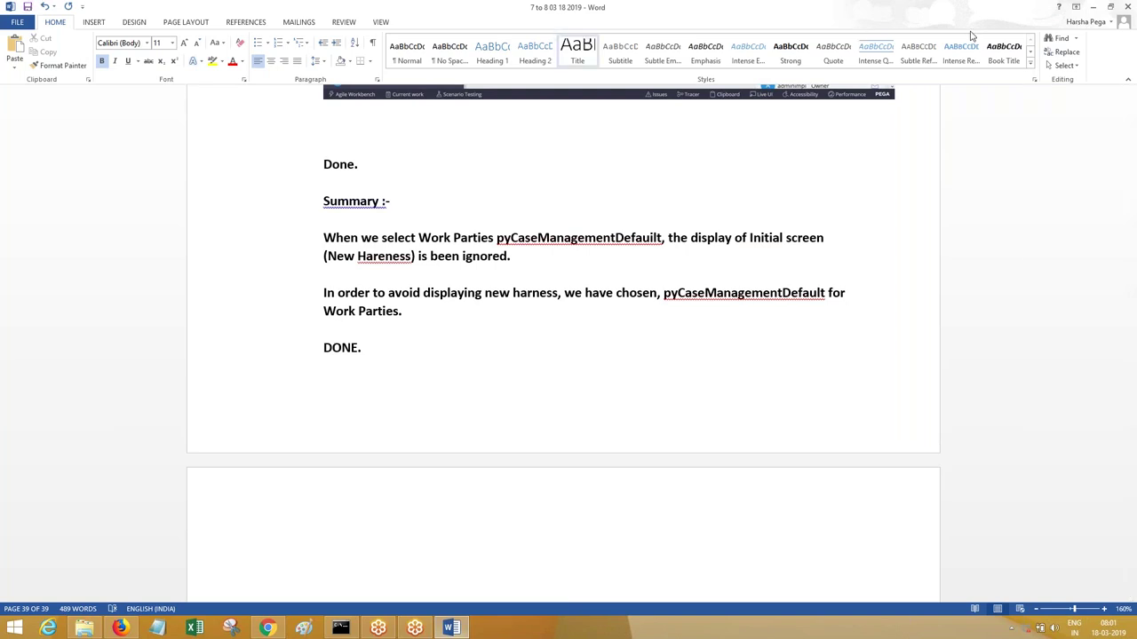
left_click(1128, 7)
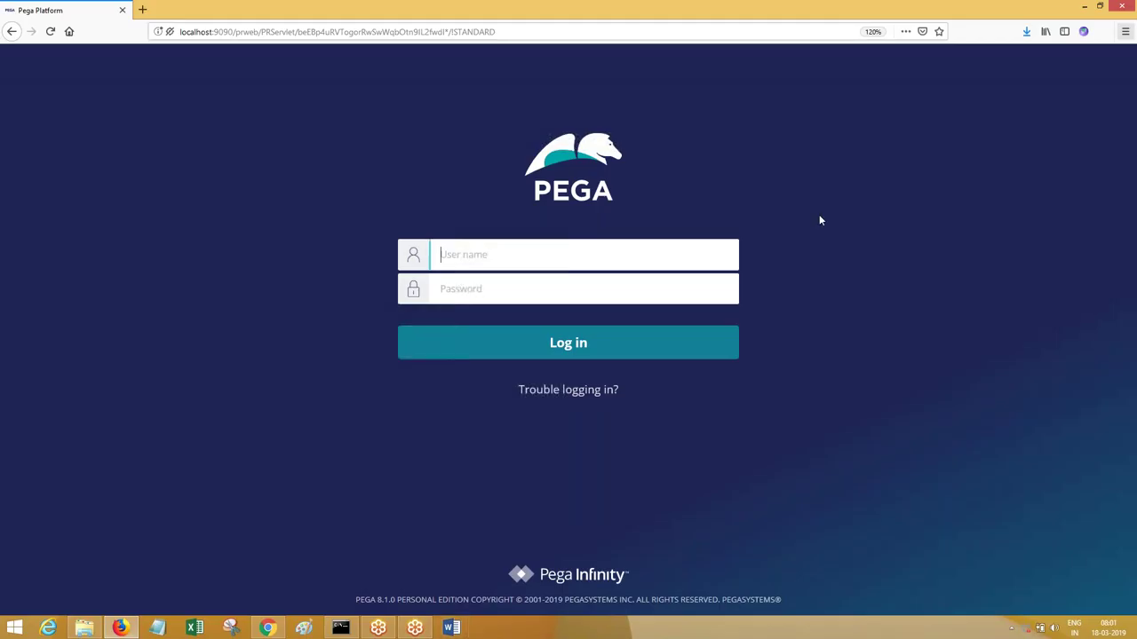
Step: Bring Chrome forward on the training account's Gmail inbox tab
mouse_move(267, 629)
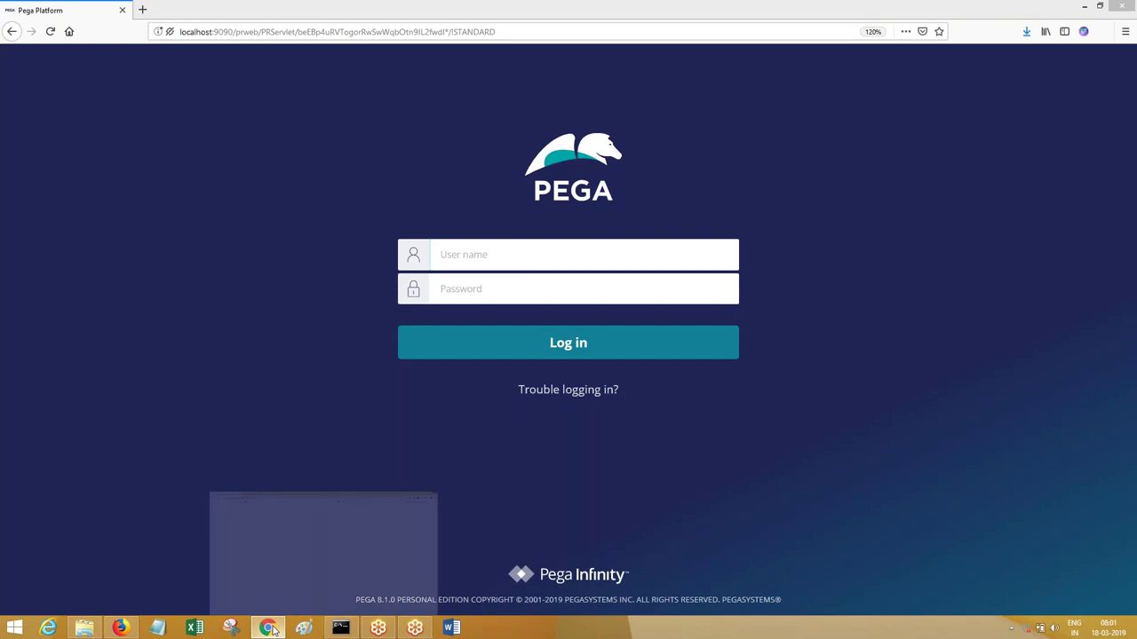
left_click(284, 550)
left_click(233, 10)
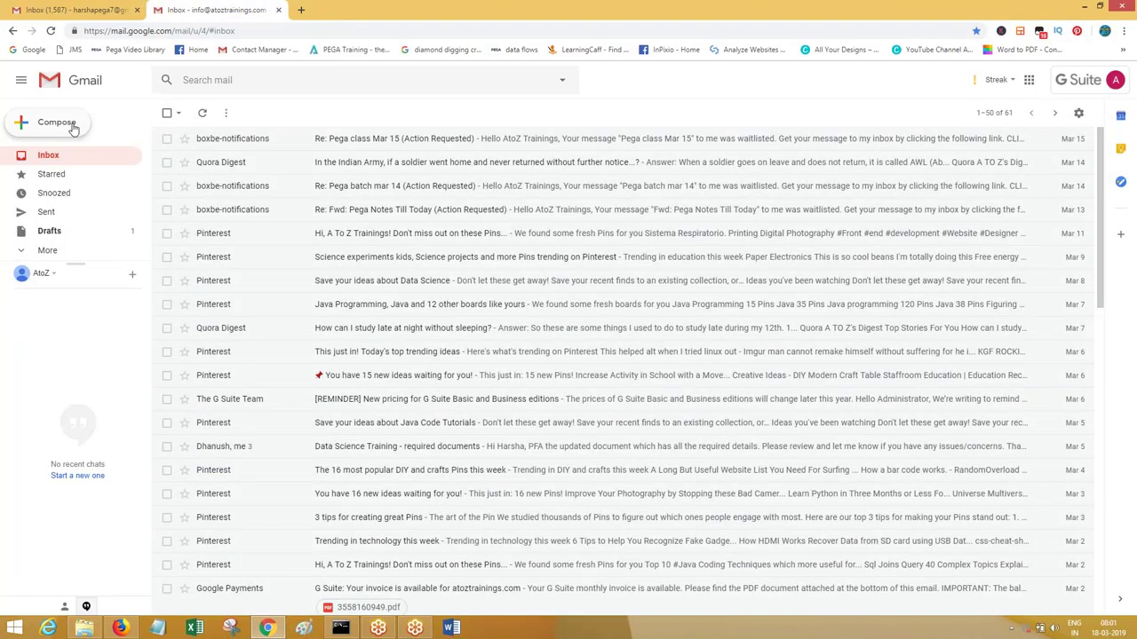
Step: Compose an email to Pega Batch 565 with subject 'Pega Class Mar 18' and body 'PFA', then begin attaching
left_click(71, 124)
type("pega")
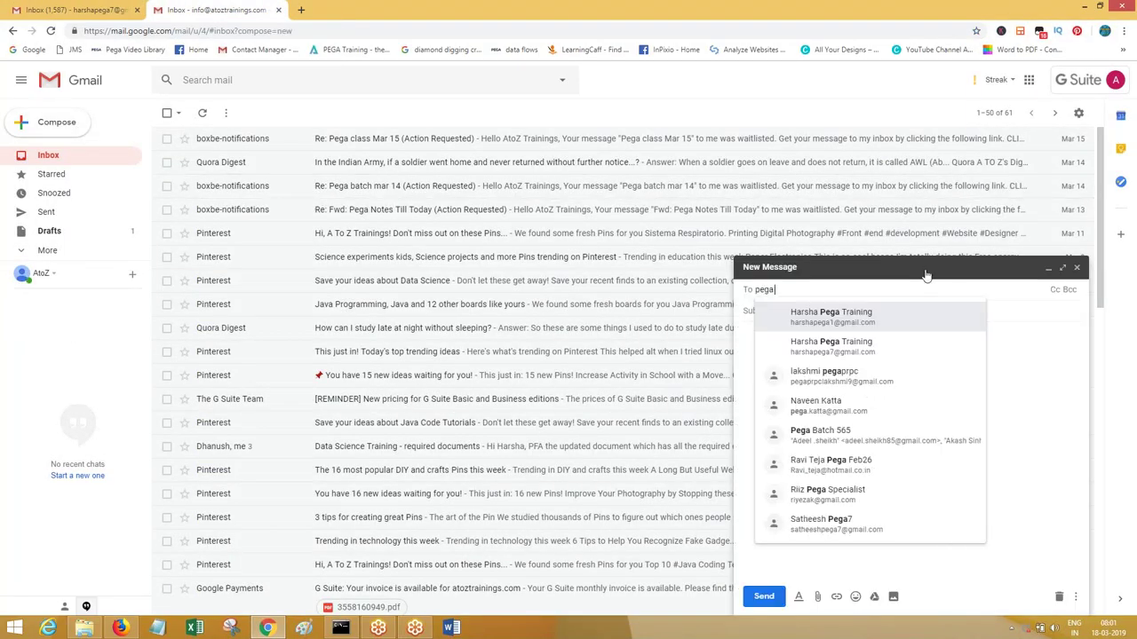
type(" batch 565")
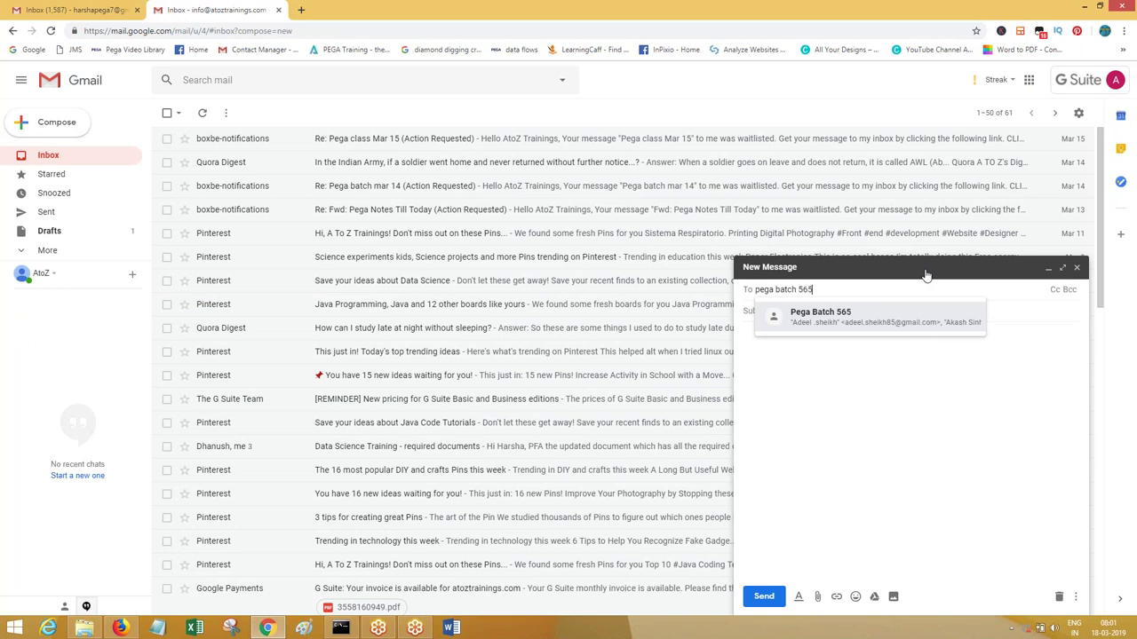
left_click(851, 324)
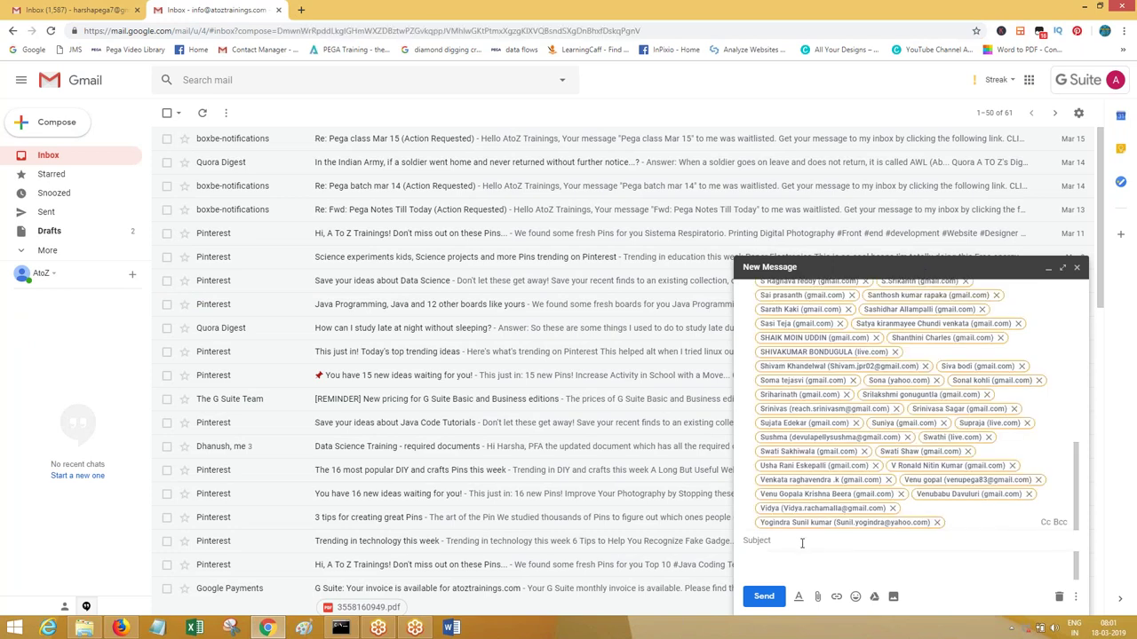
type("Pega ")
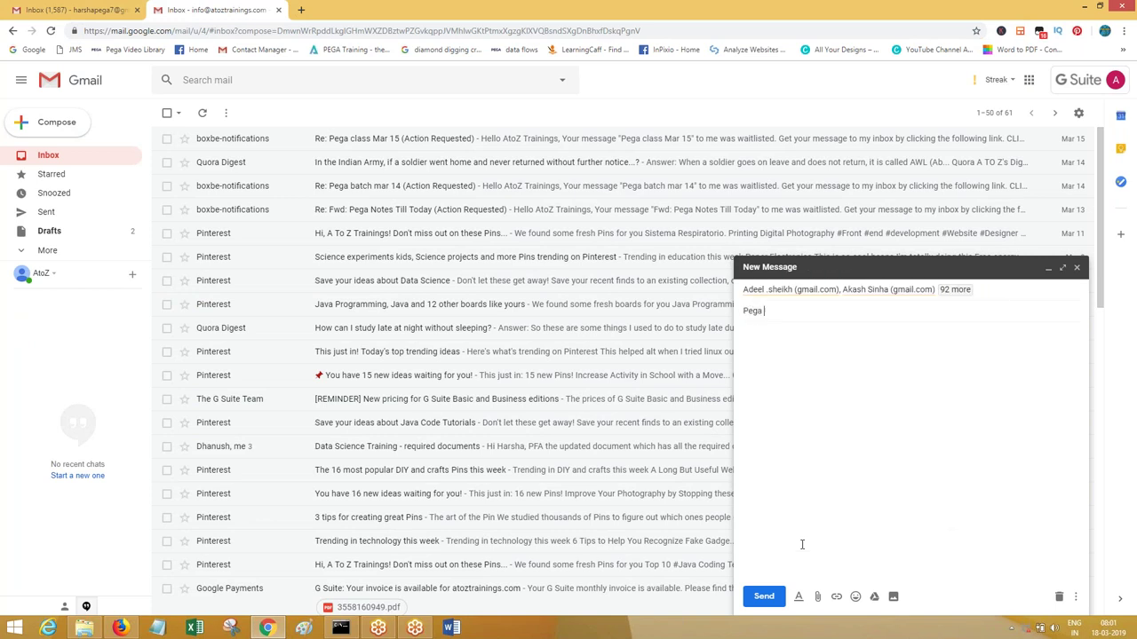
type("Class Mar 18")
left_click(847, 380)
type("PFA")
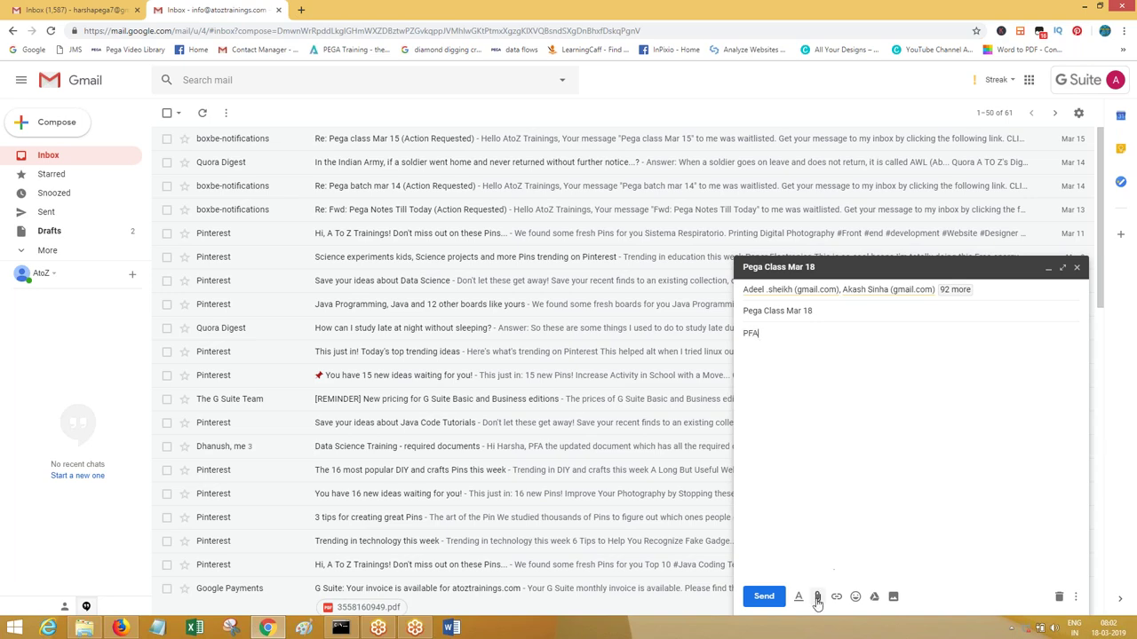
left_click(817, 599)
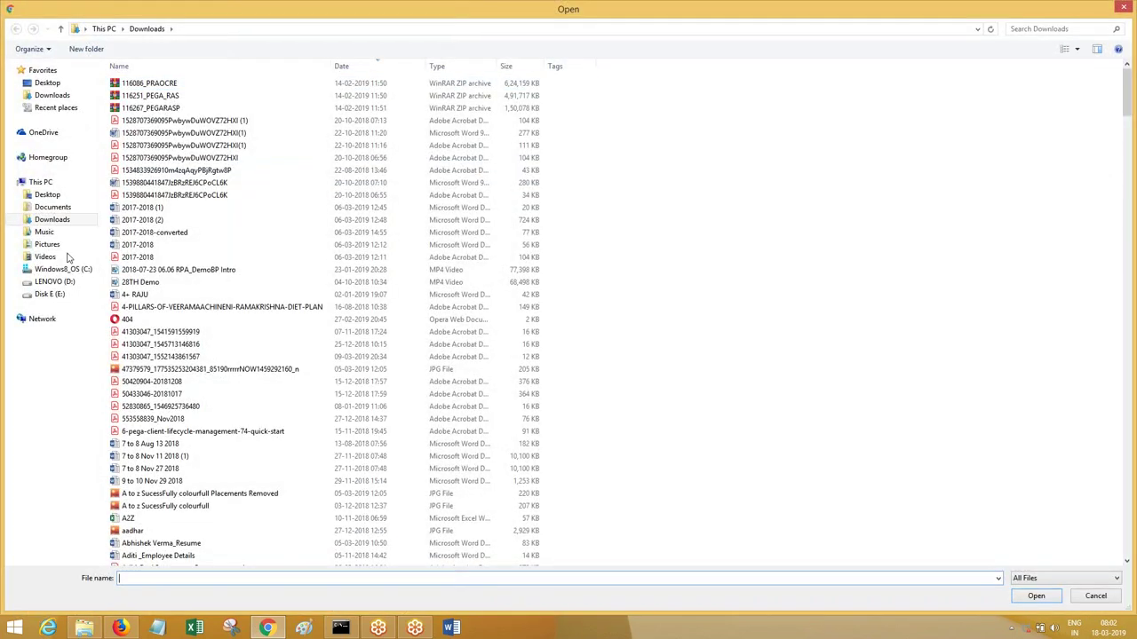
Step: Browse to the LENOVO (D:) > Pega > Pega Classes > Pega Batch 565 folder
left_click(51, 282)
double_click(149, 183)
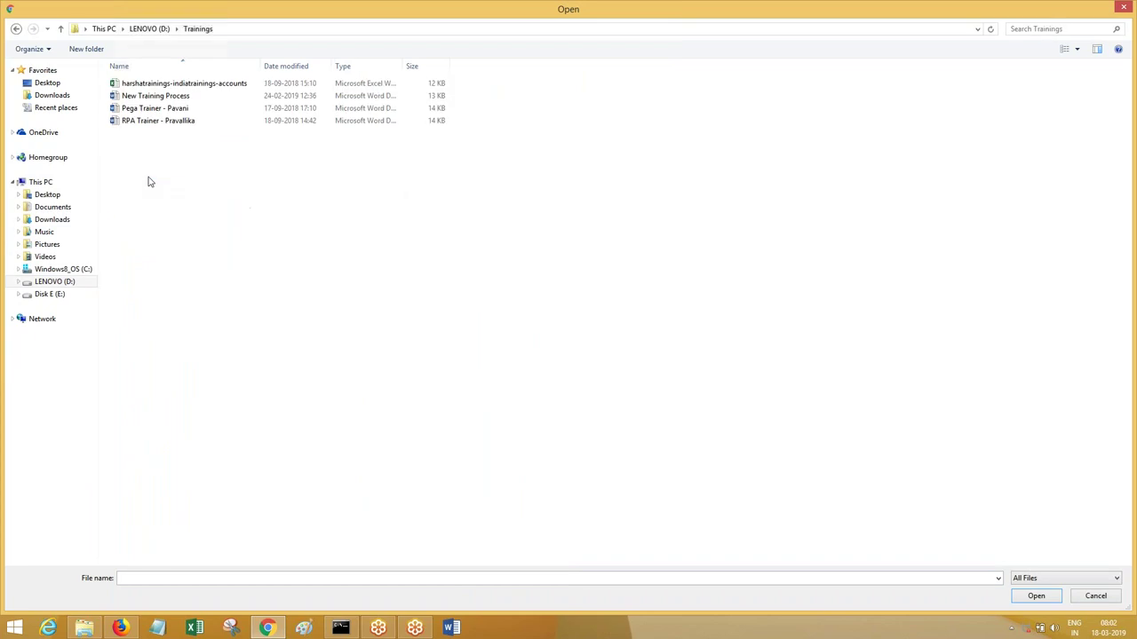
left_click(149, 28)
double_click(144, 171)
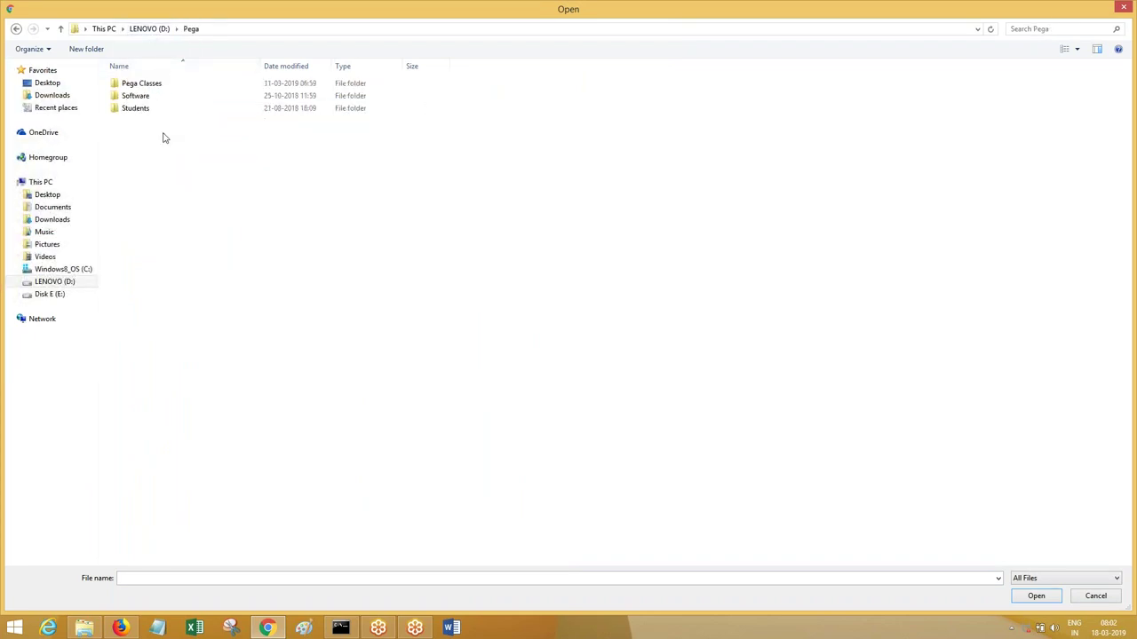
double_click(142, 83)
double_click(147, 133)
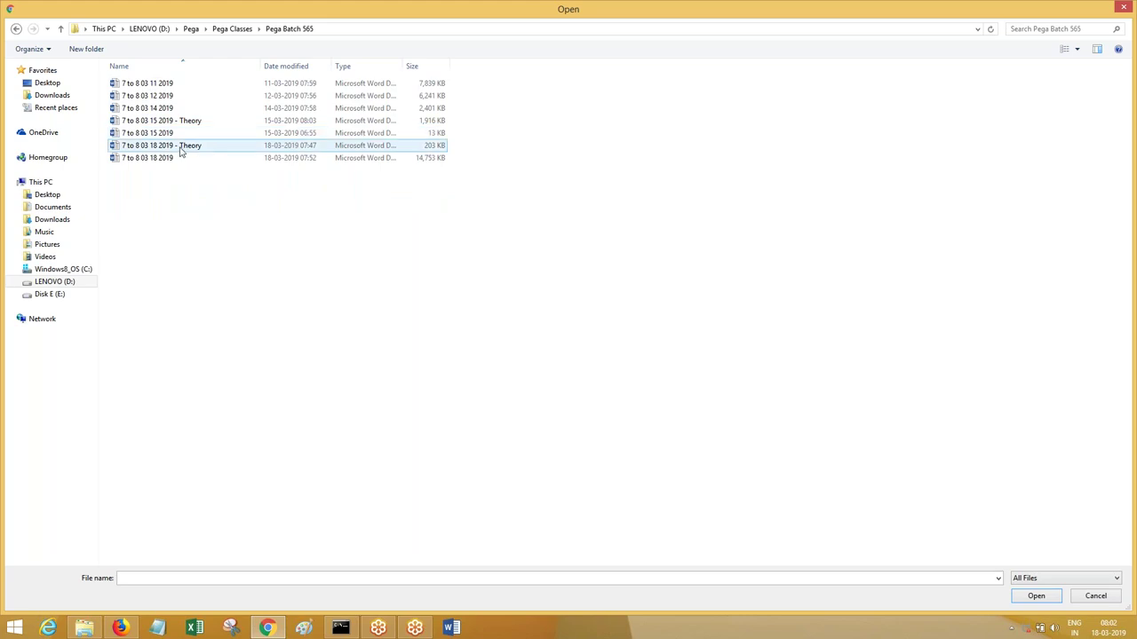
Step: Attach both 7 to 8 03 18 2019 note files and send the email
left_click(181, 151)
left_click(178, 158, "ctrl")
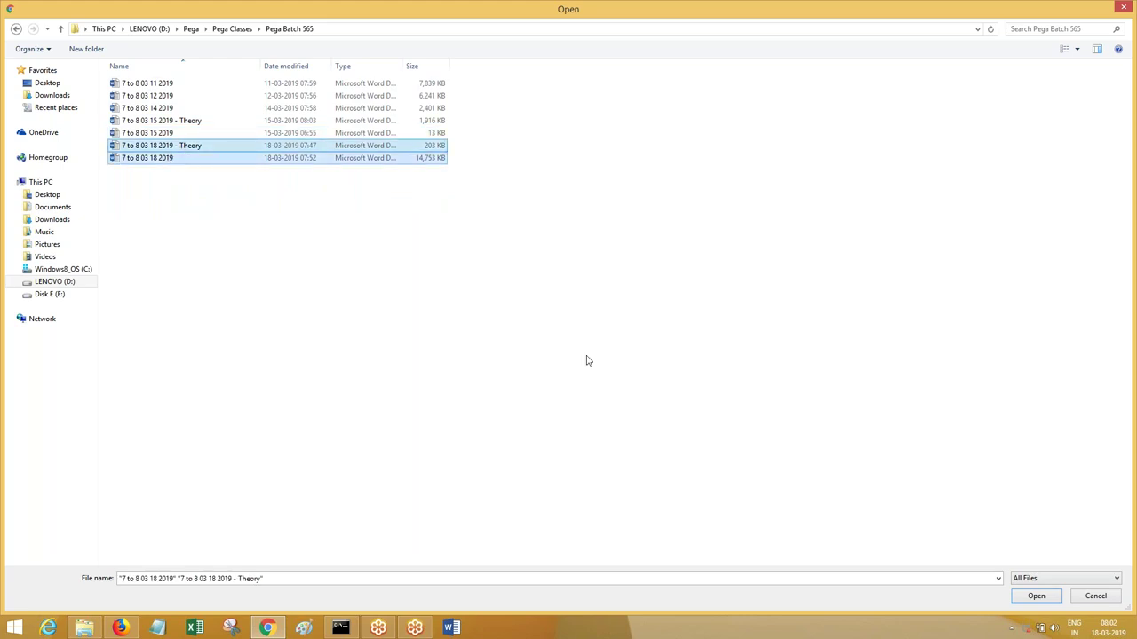
left_click(1035, 599)
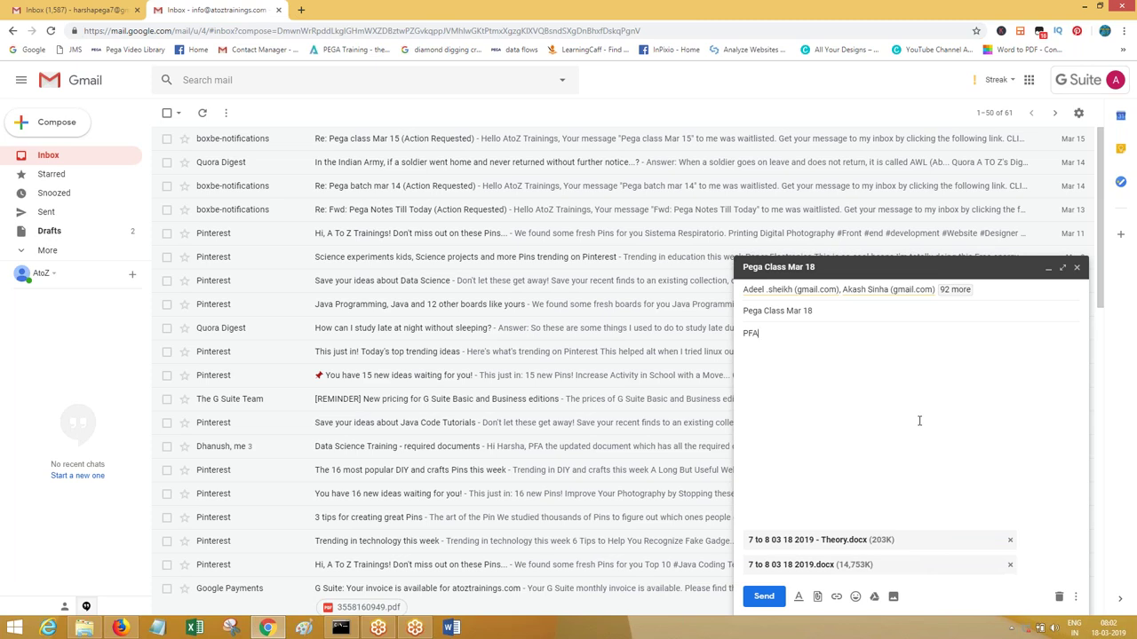
left_click(764, 595)
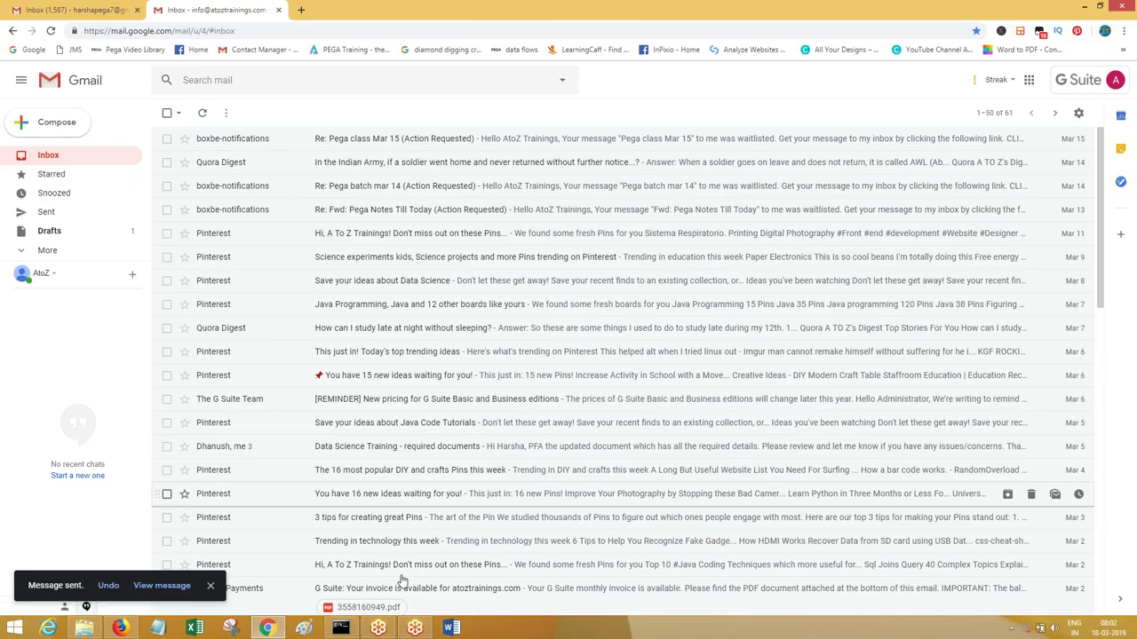
Step: Sign in to Pega with the saved administrator user name and its password
key("alt+Tab")
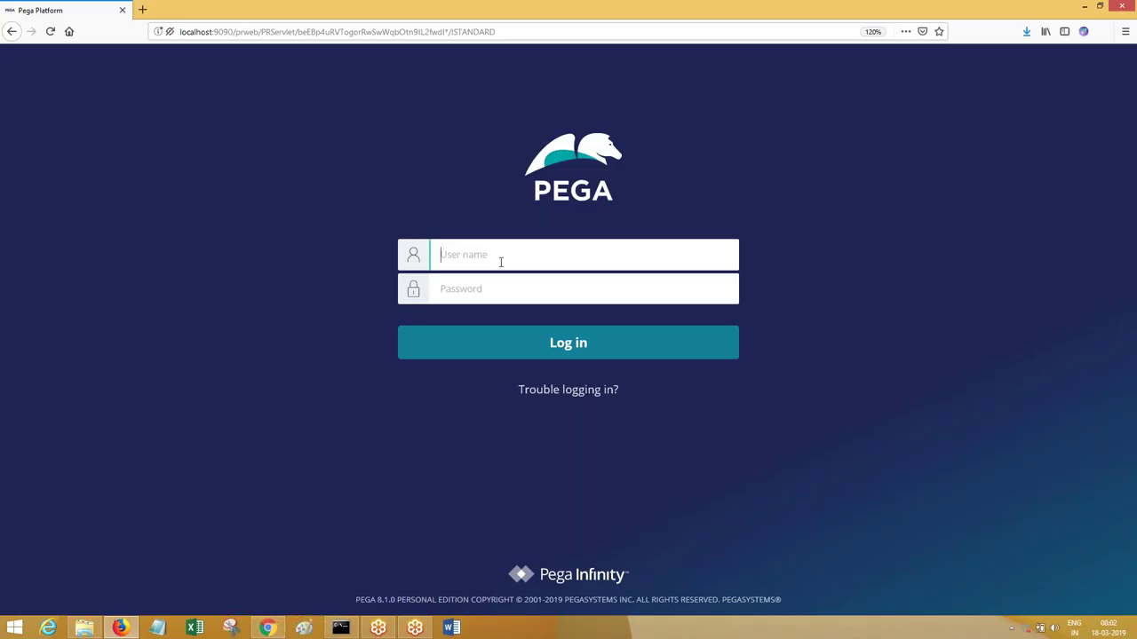
left_click(500, 259)
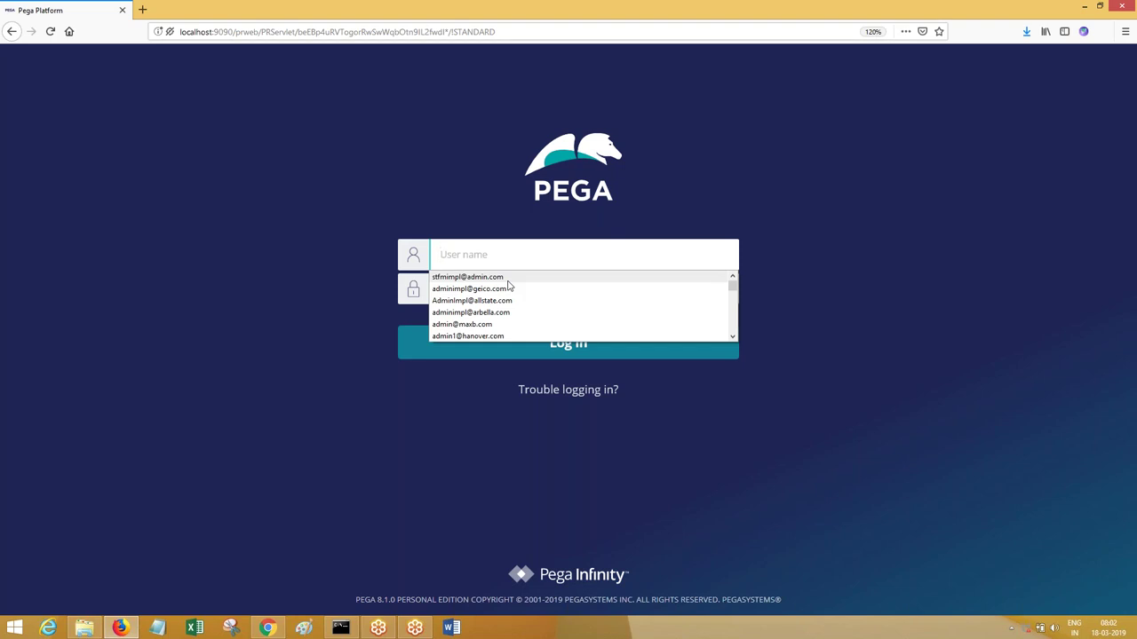
left_click(1005, 21)
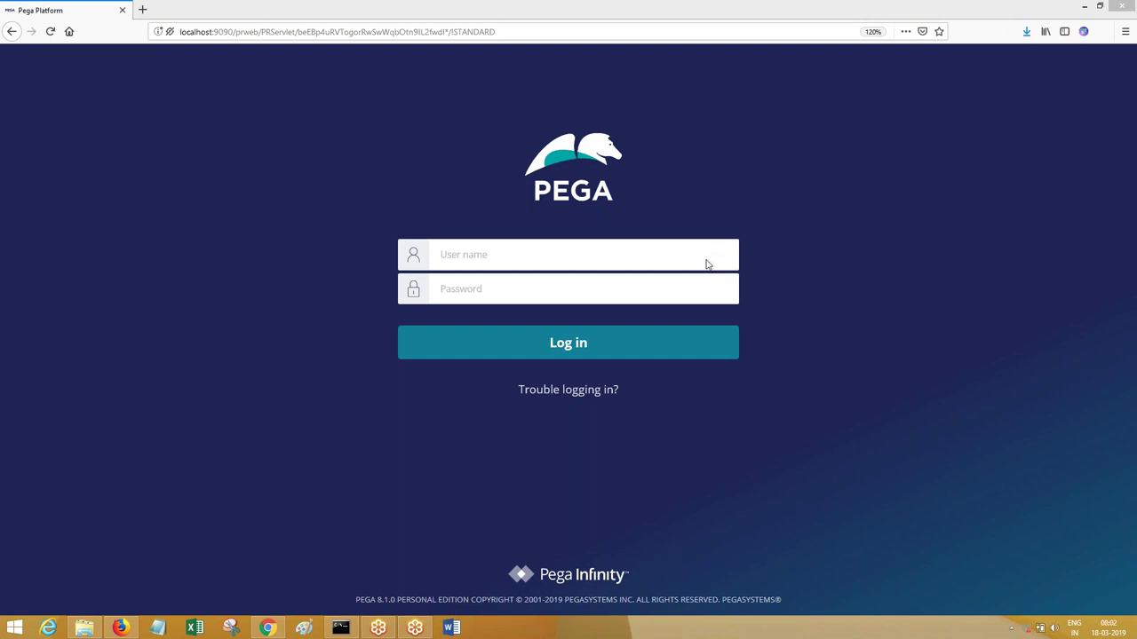
left_click(614, 263)
left_click(604, 266)
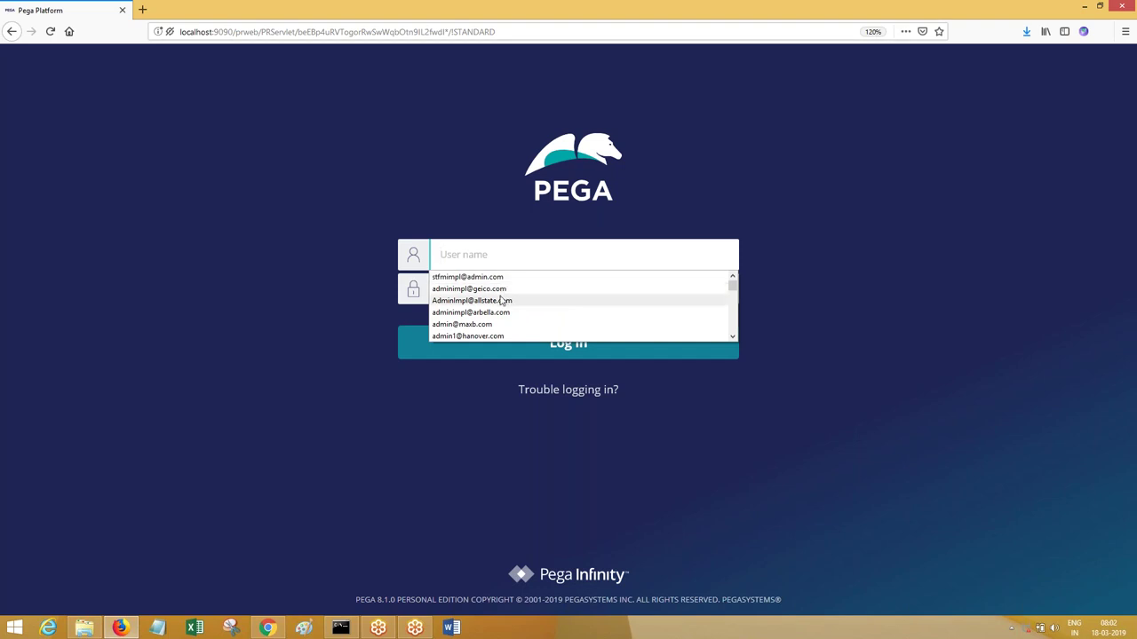
left_click(474, 277)
key("Return")
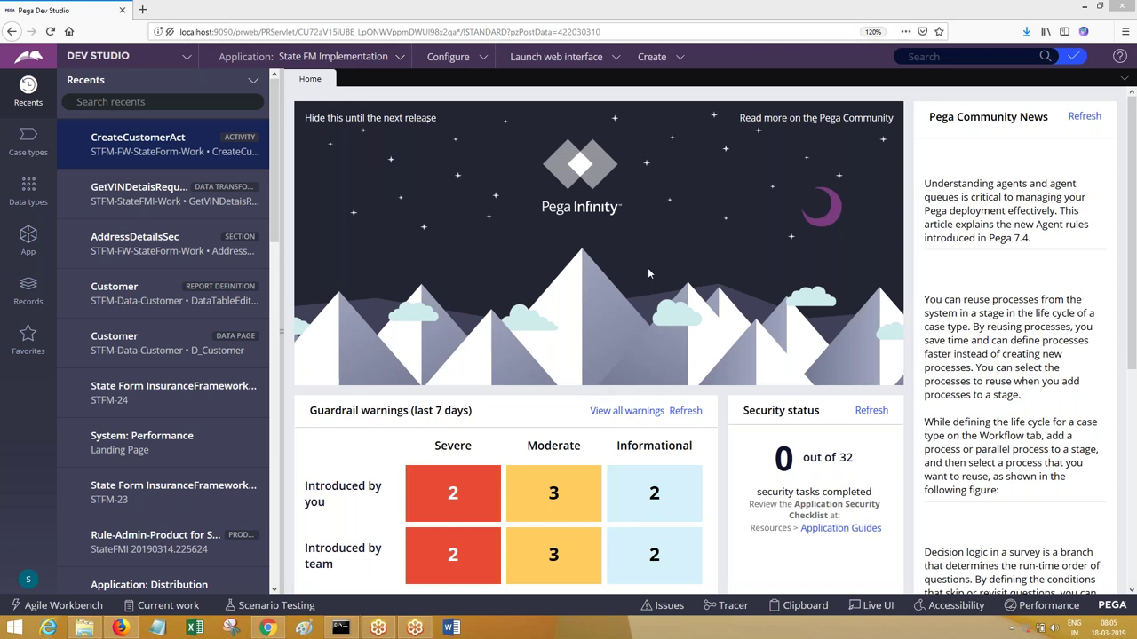
Step: Open App Explorer to show the class tree, then launch Word from the taskbar
left_click(31, 236)
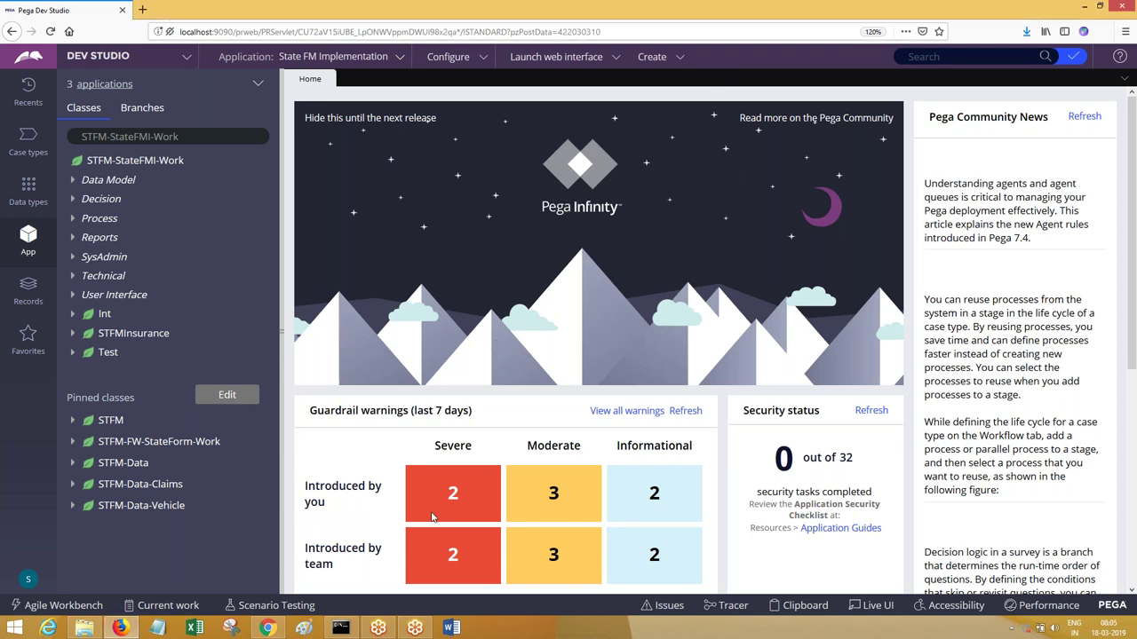
left_click(452, 629)
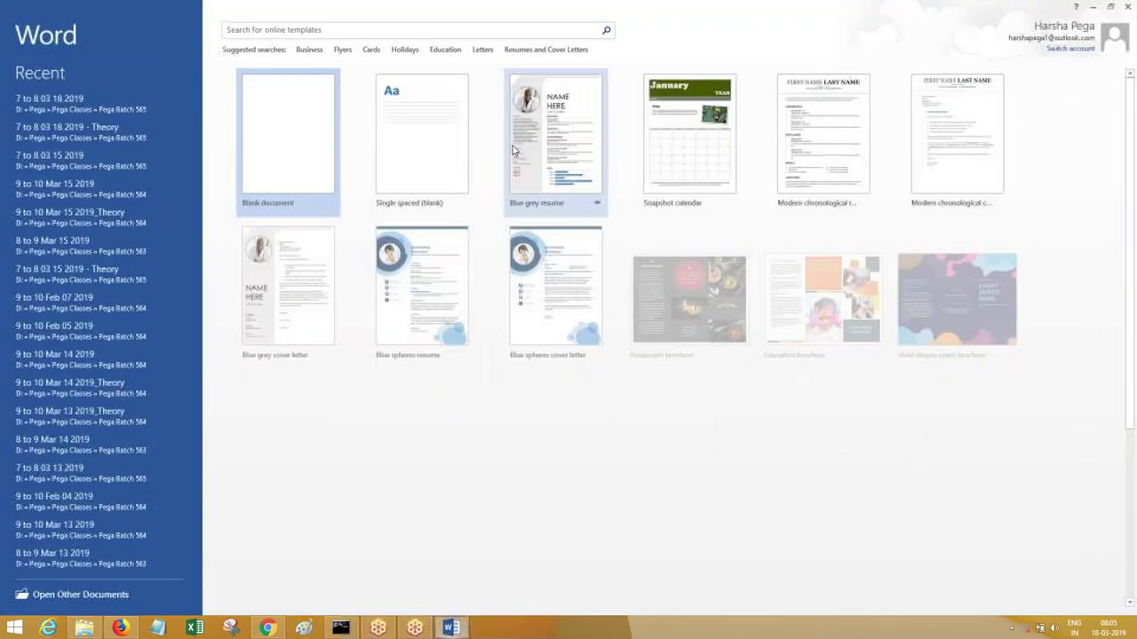
Step: Create a blank document headed by a centred Title-style 'Ticket', then bring up Save As
left_click(324, 123)
type("Ticket")
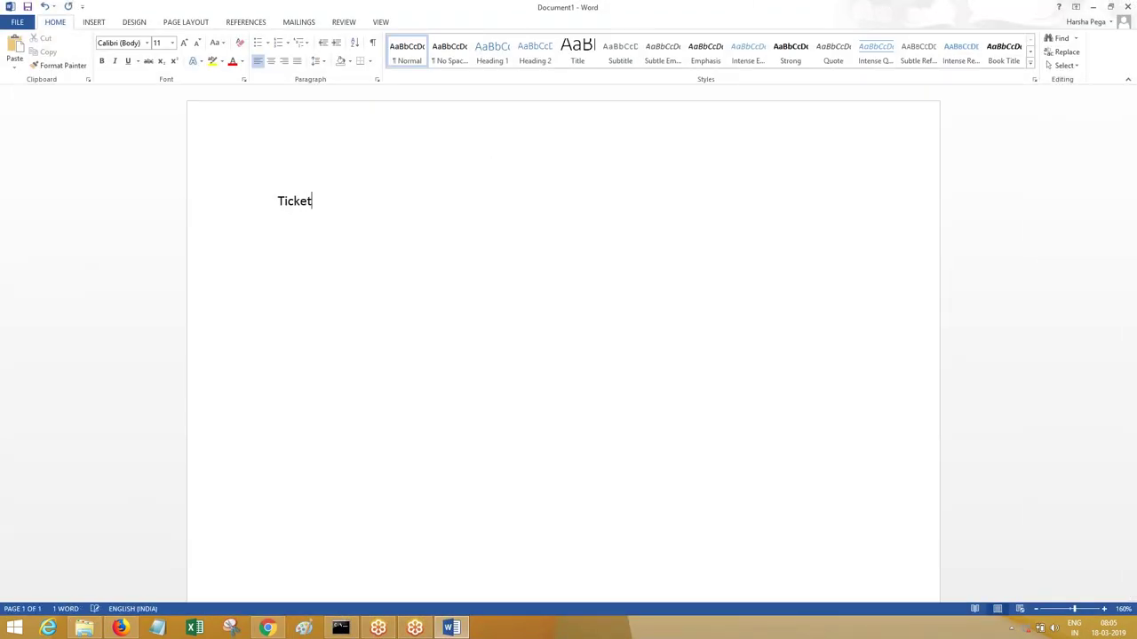
key("ctrl+a")
left_click(575, 48)
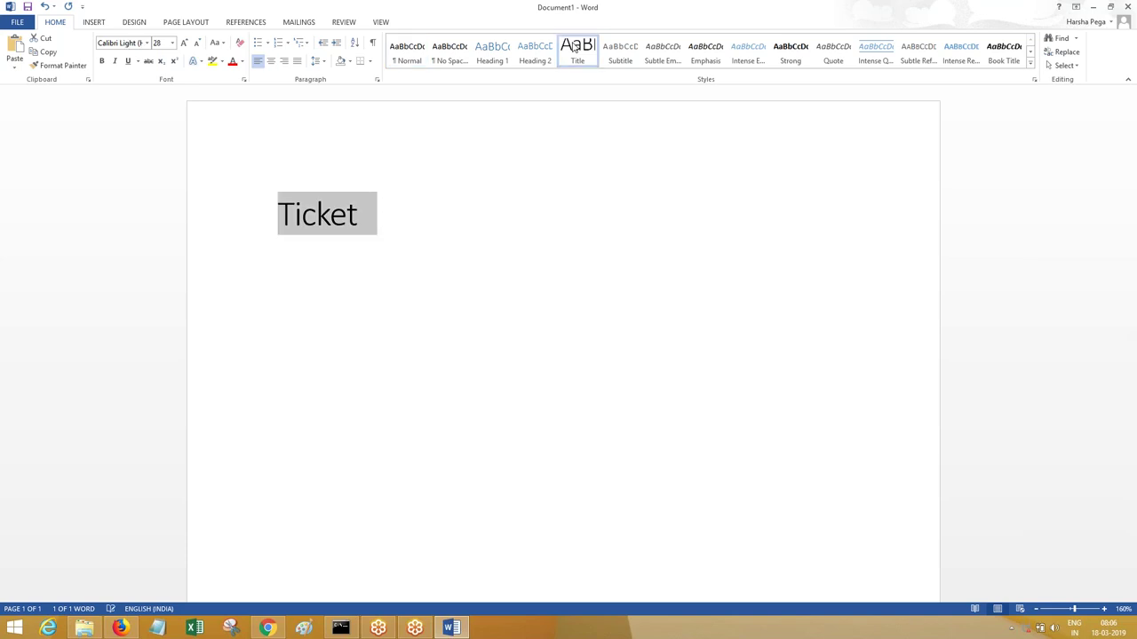
left_click(270, 60)
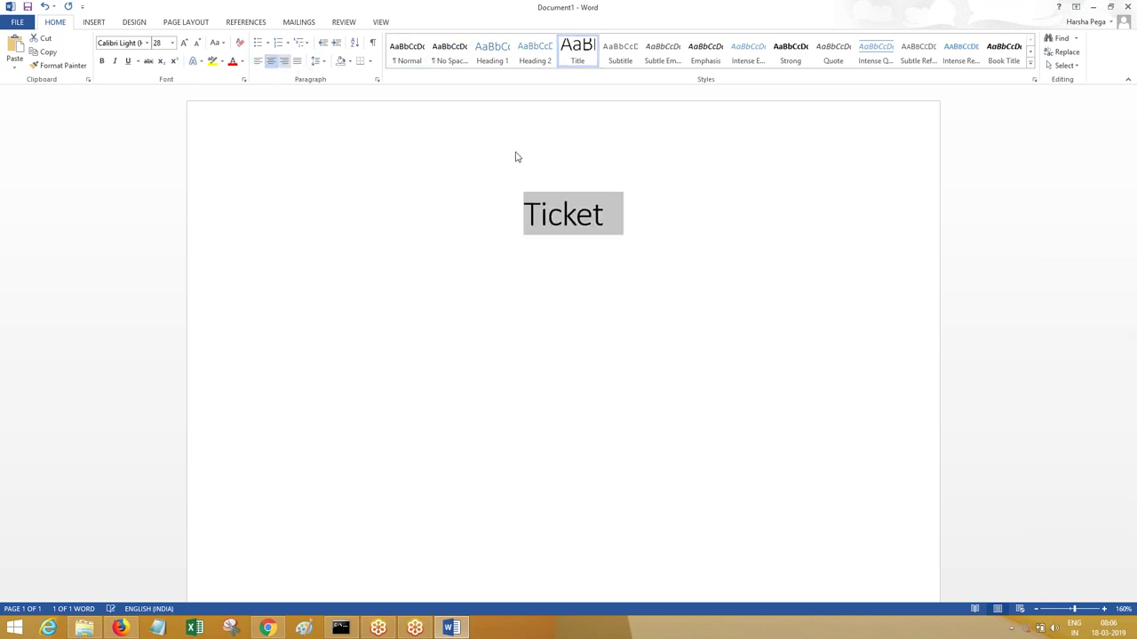
left_click(705, 234)
key("Return")
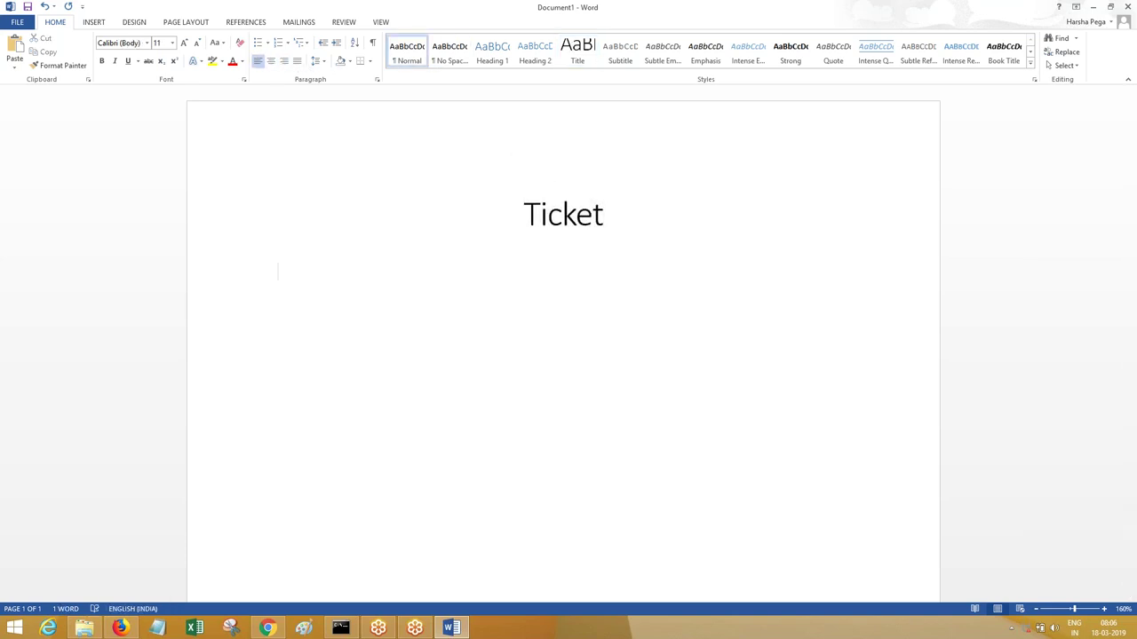
key("ctrl+s")
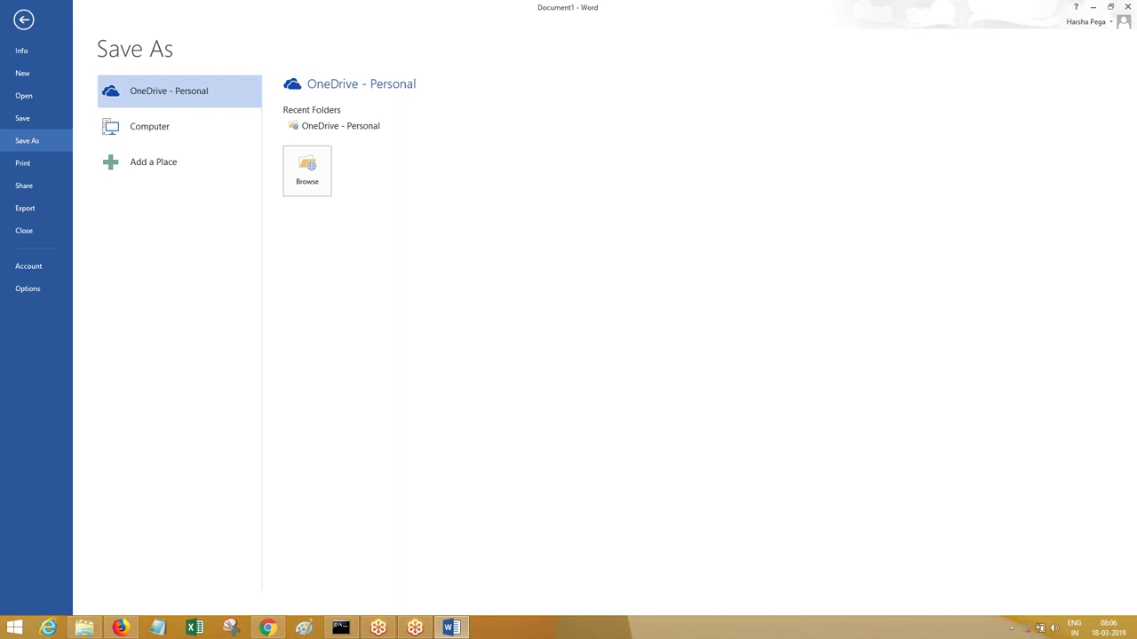
Step: Save the document as '8 to 9 Mar 18 2019' in the Pega Batch 563 folder
left_click(1093, 7)
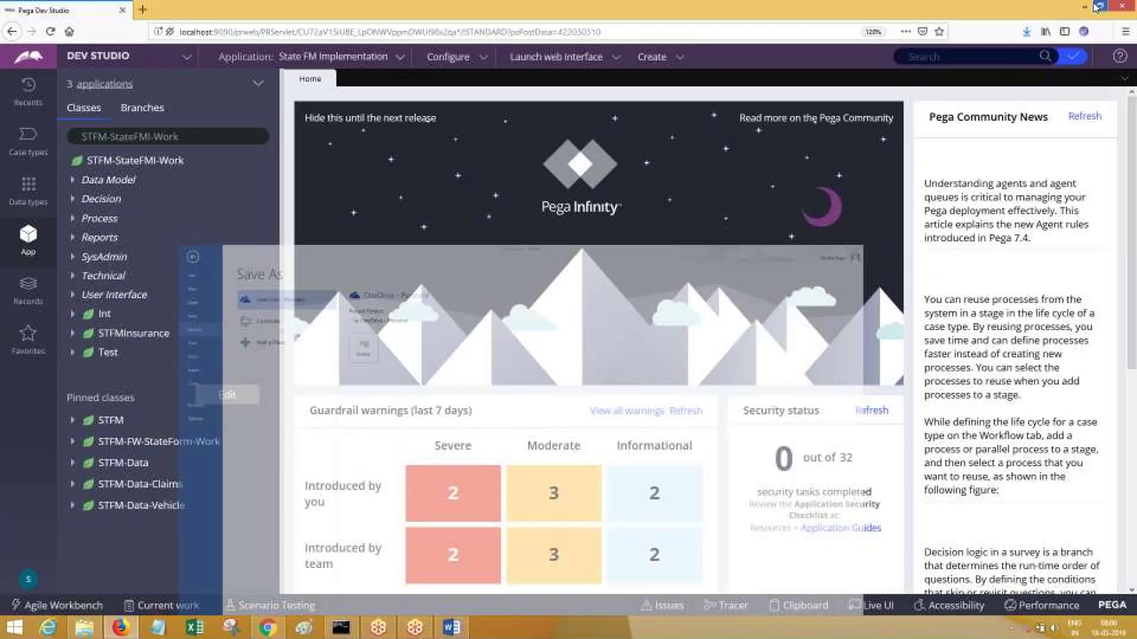
left_click(451, 628)
left_click(151, 130)
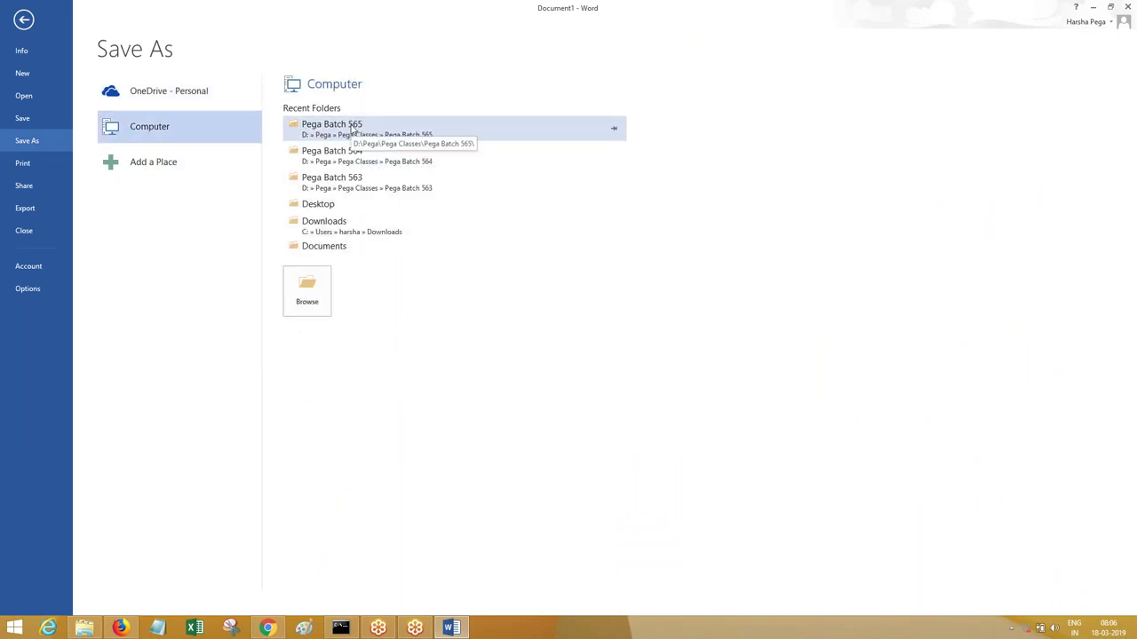
left_click(352, 182)
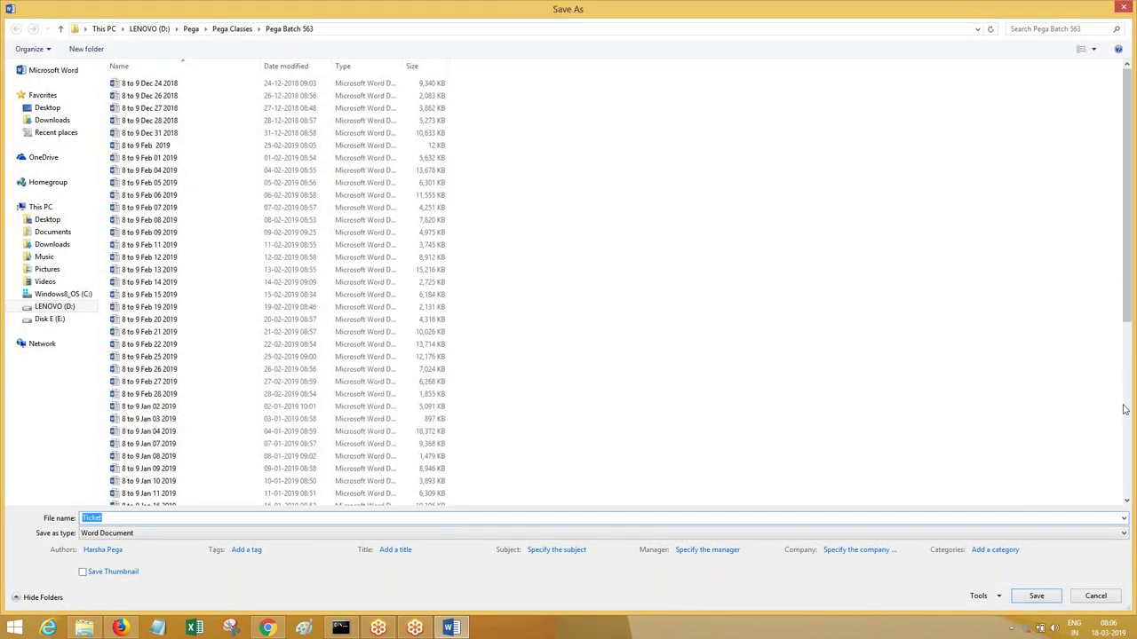
scroll(1124, 409, "down", 9)
left_click(157, 488)
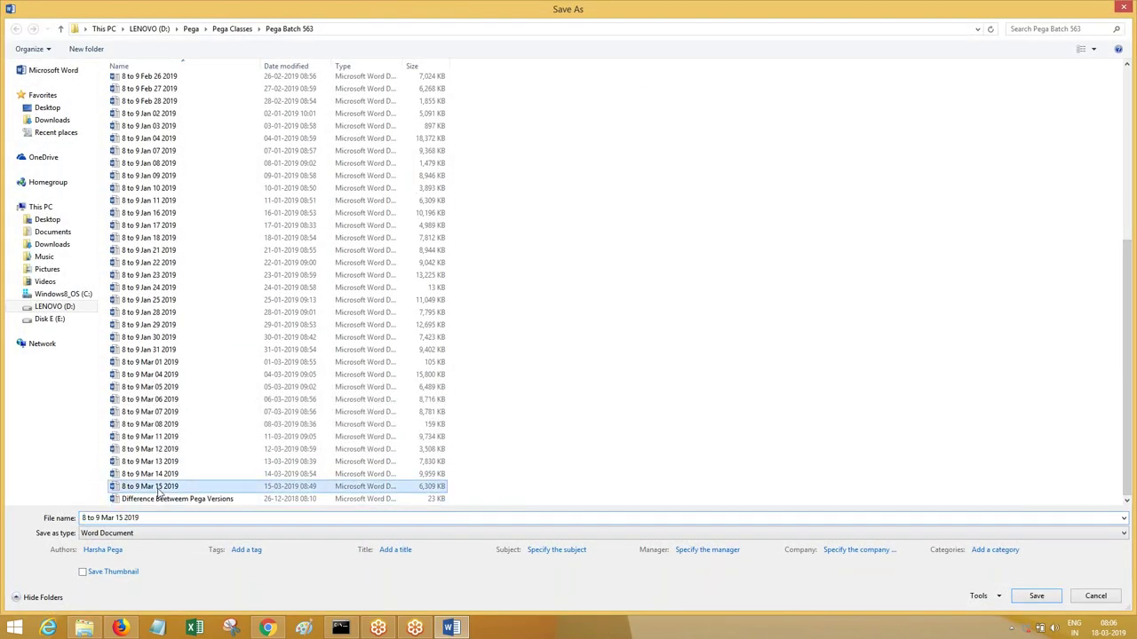
left_click(122, 520)
double_click(122, 520)
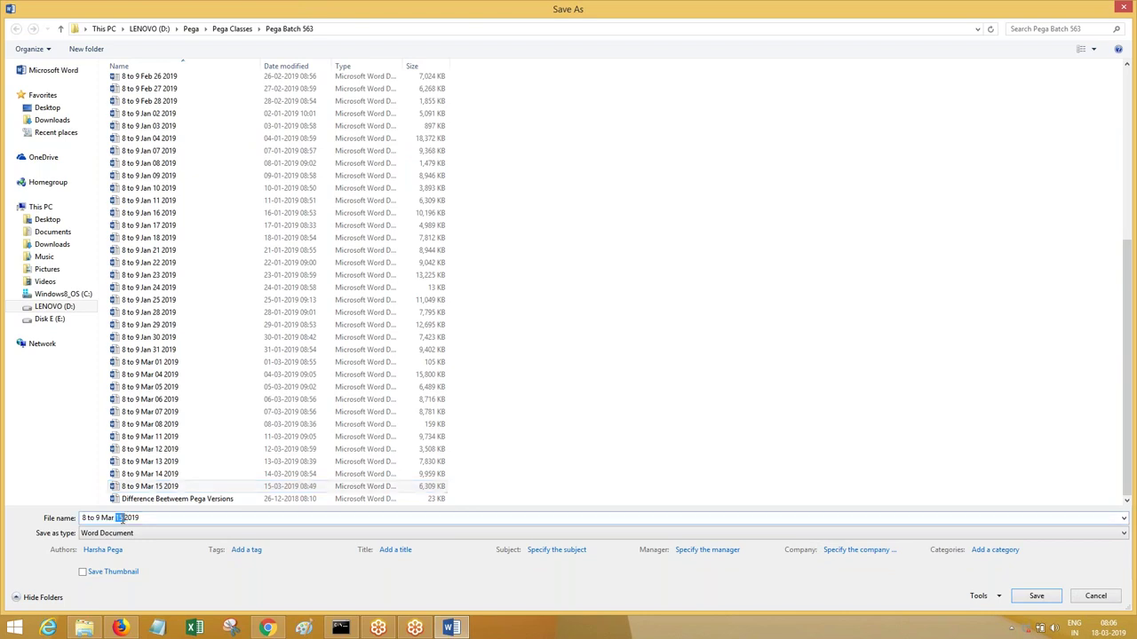
type("18")
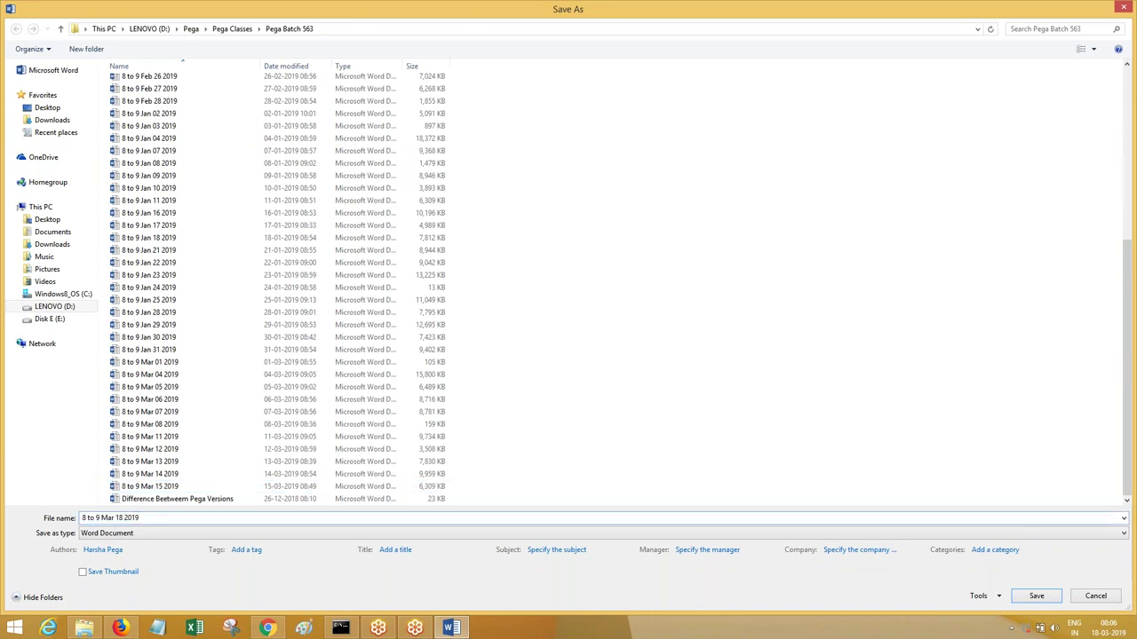
key("Return")
Step: Replace the 'Ticket' heading text with 'Case Management'
left_click(583, 234)
left_click(574, 213)
double_click(574, 213)
key("BackSpace")
type("Case Management")
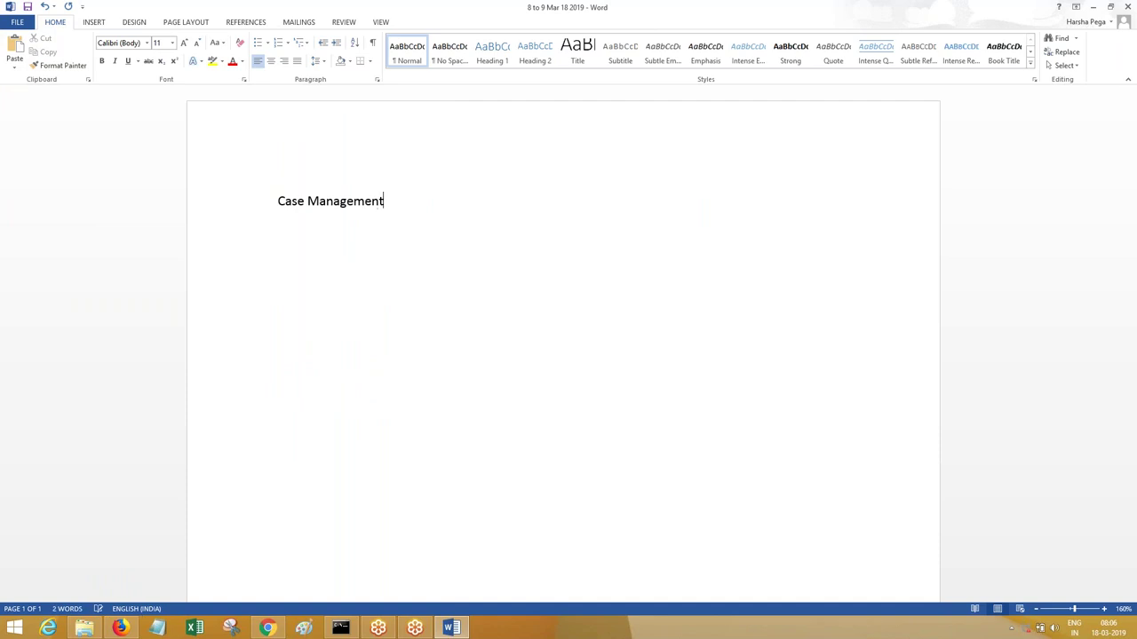
Step: Apply the Title style to the 'Case Management' line and centre it
key("ctrl+a")
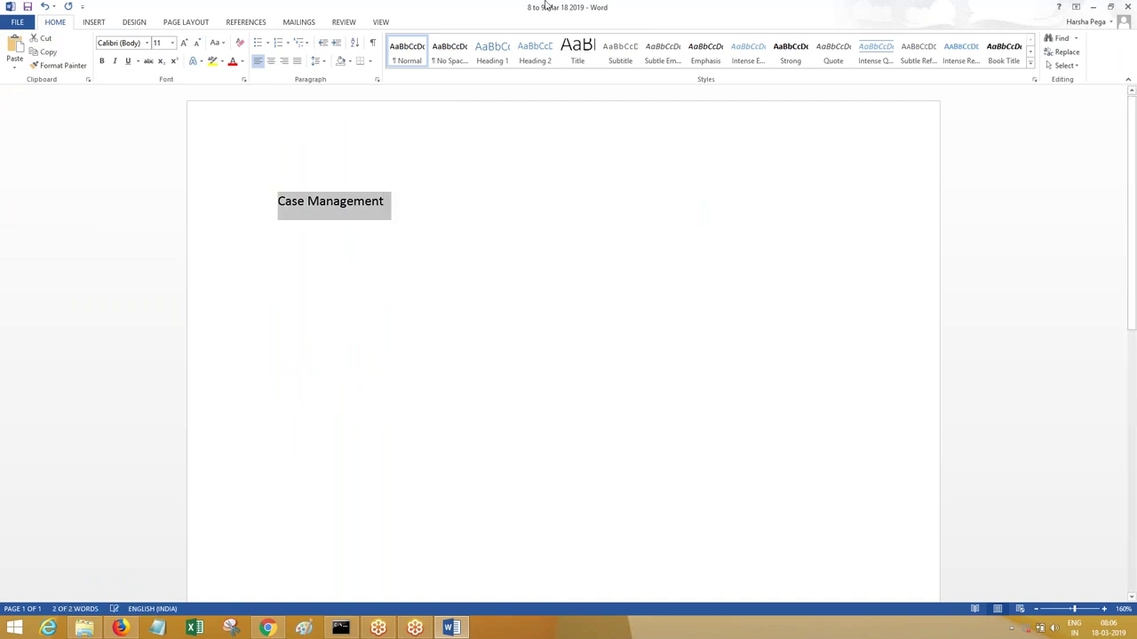
left_click(577, 54)
key("ctrl+e")
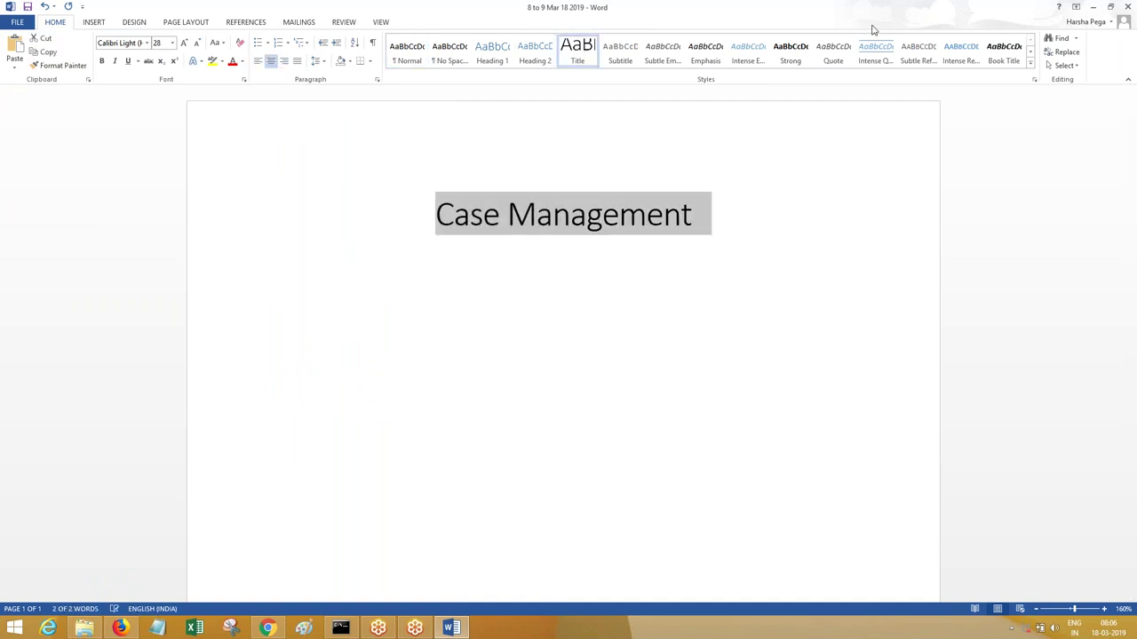
left_click(1048, 16)
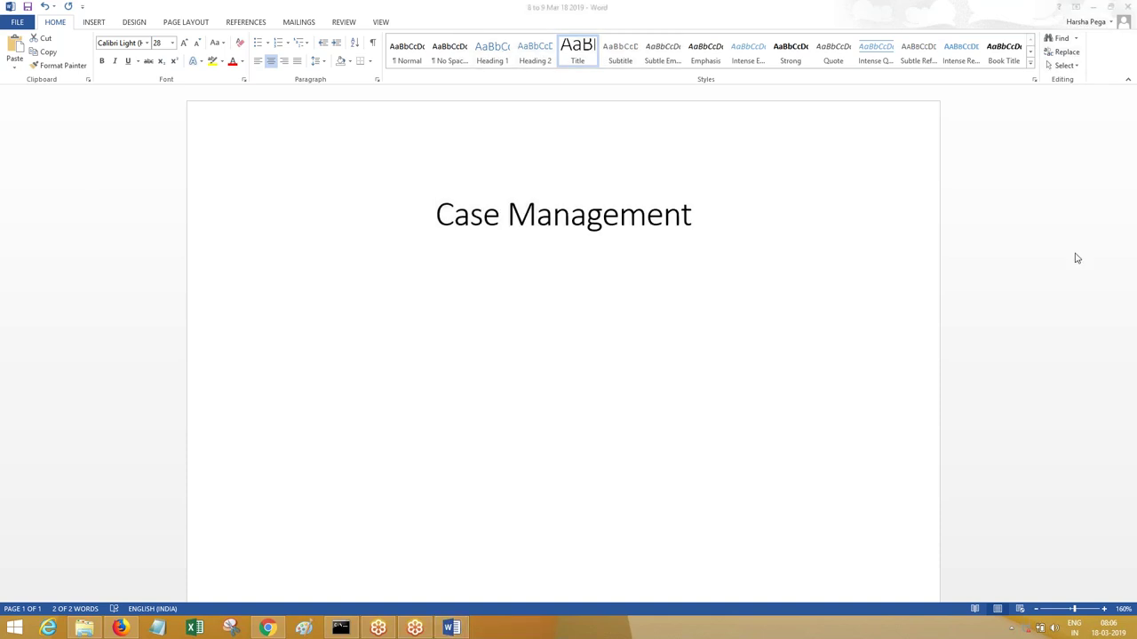